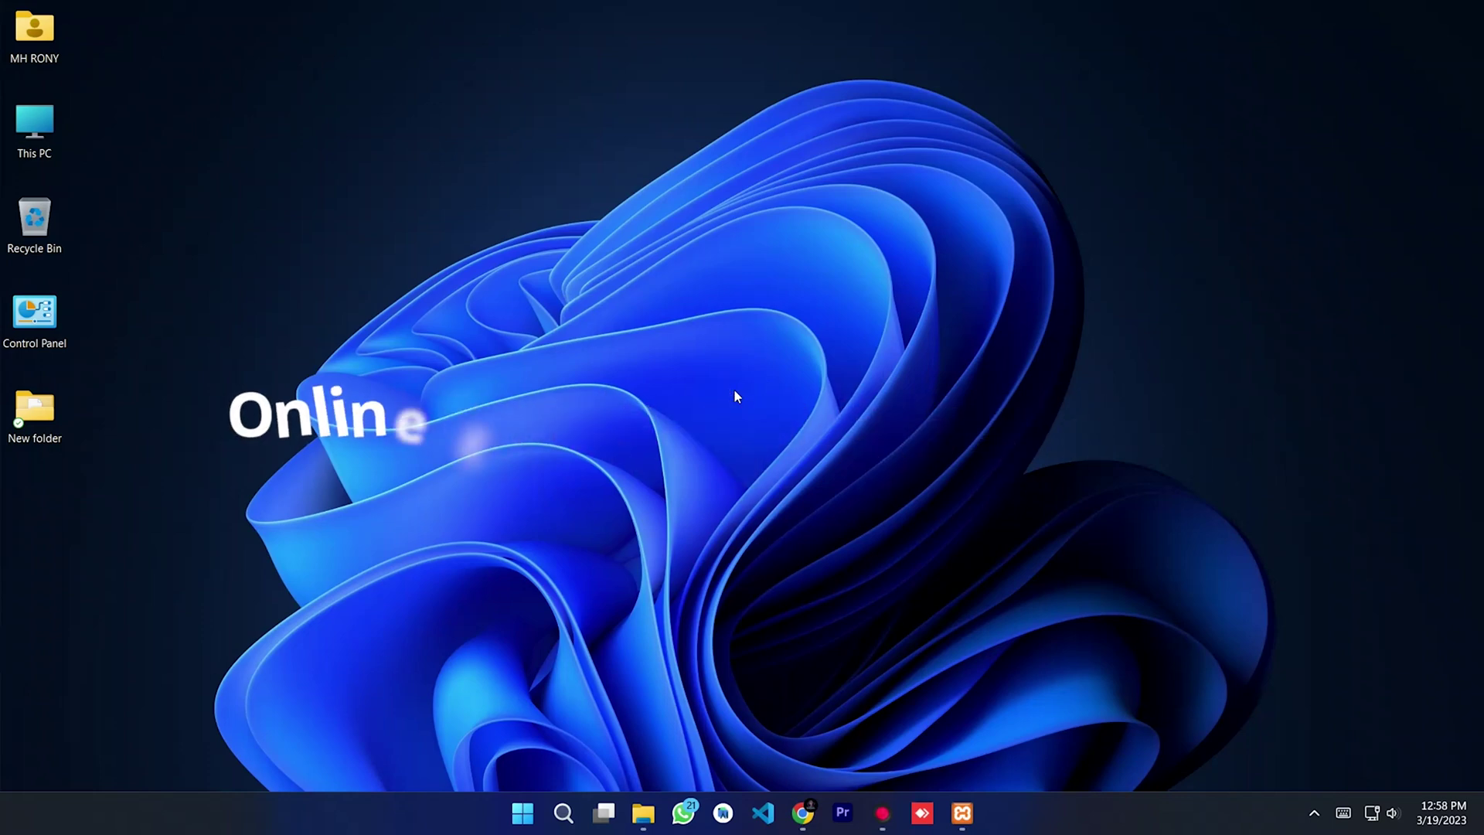
Step: Bring back the GitHub repository page and read through its README down to the footer
left_click(800, 813)
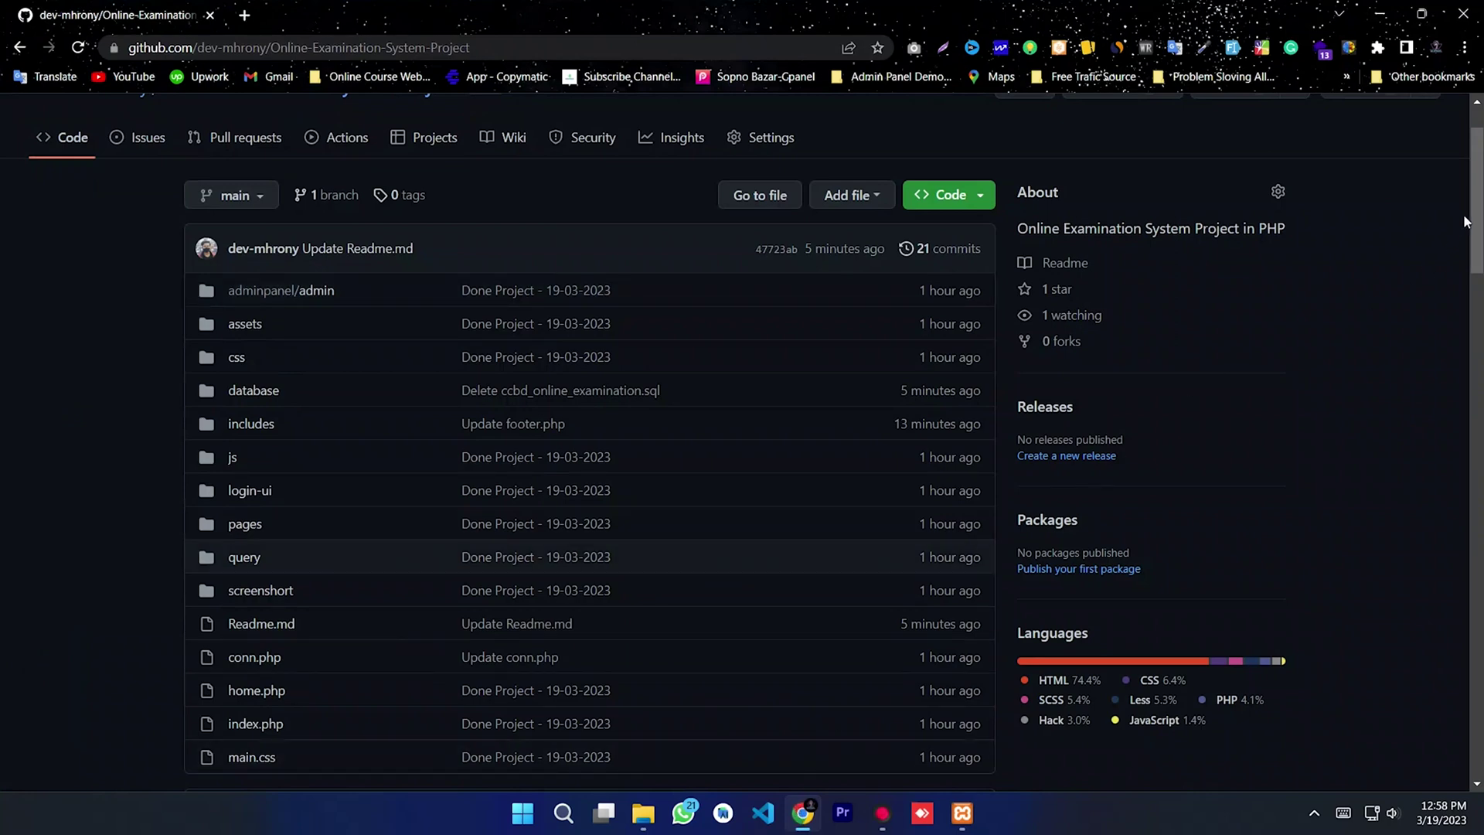
scroll(1432, 184, "down", 3)
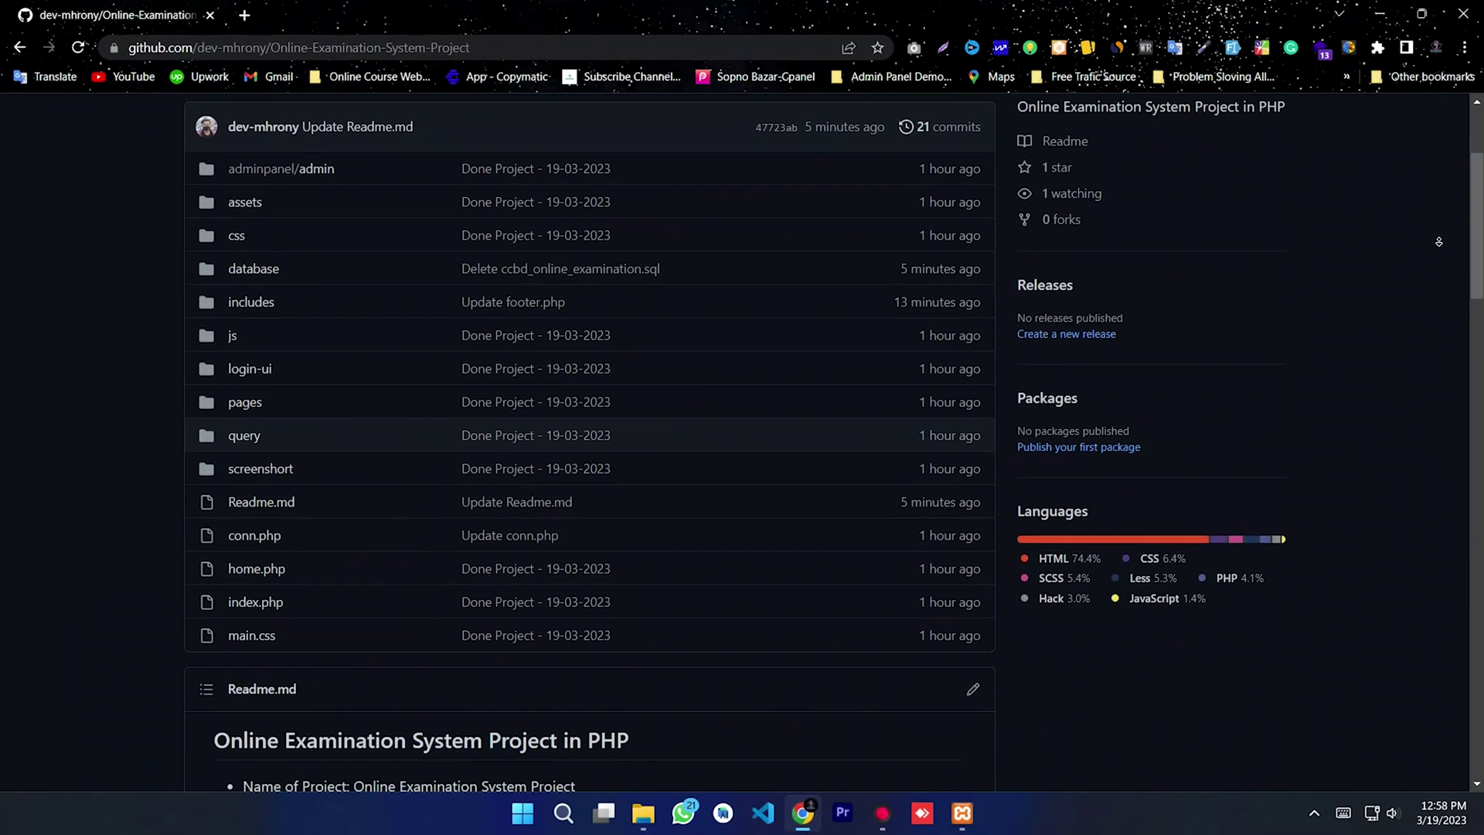
scroll(1439, 227, "down", 2)
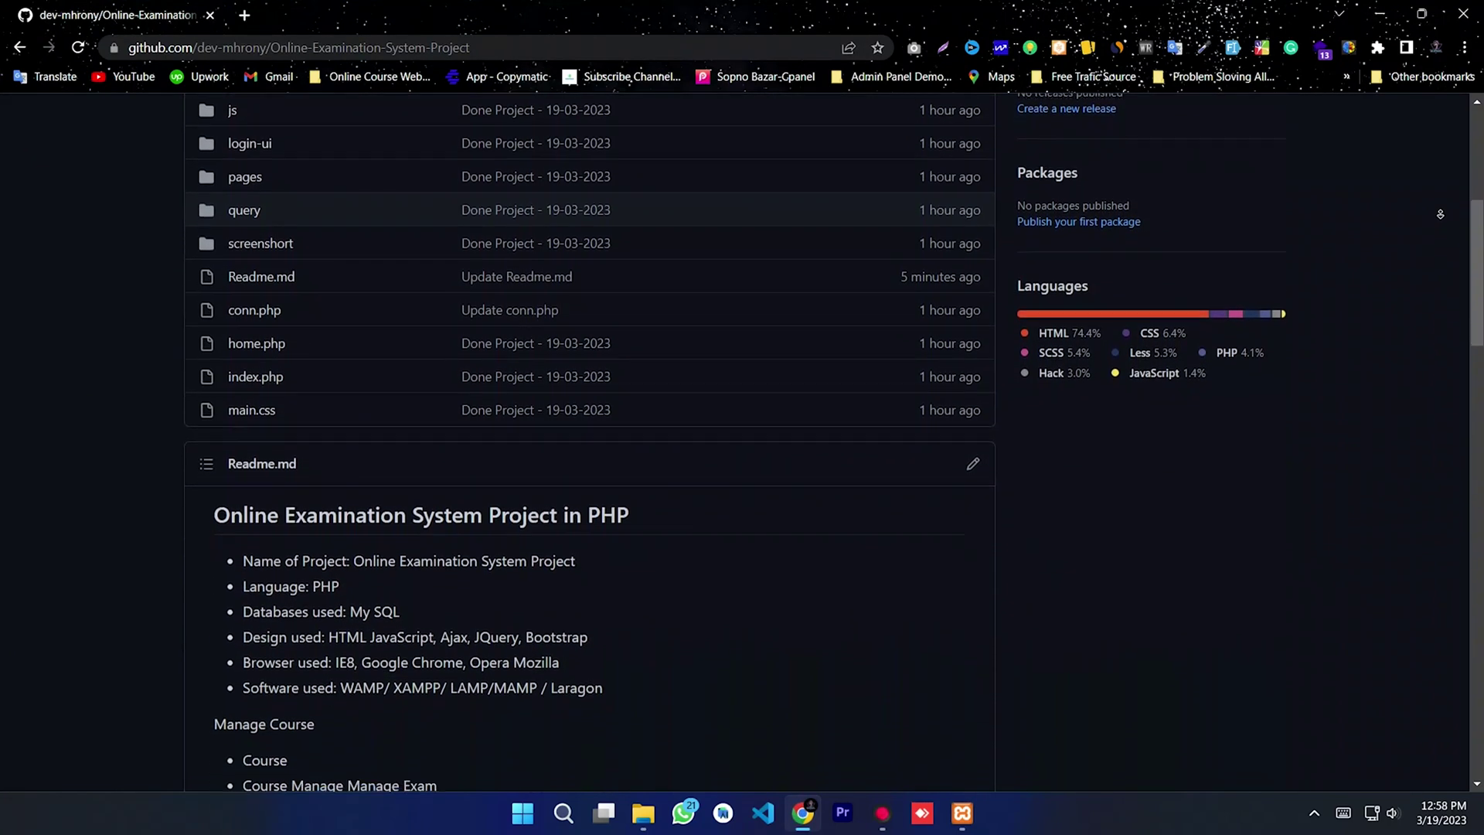
scroll(1439, 216, "down", 2)
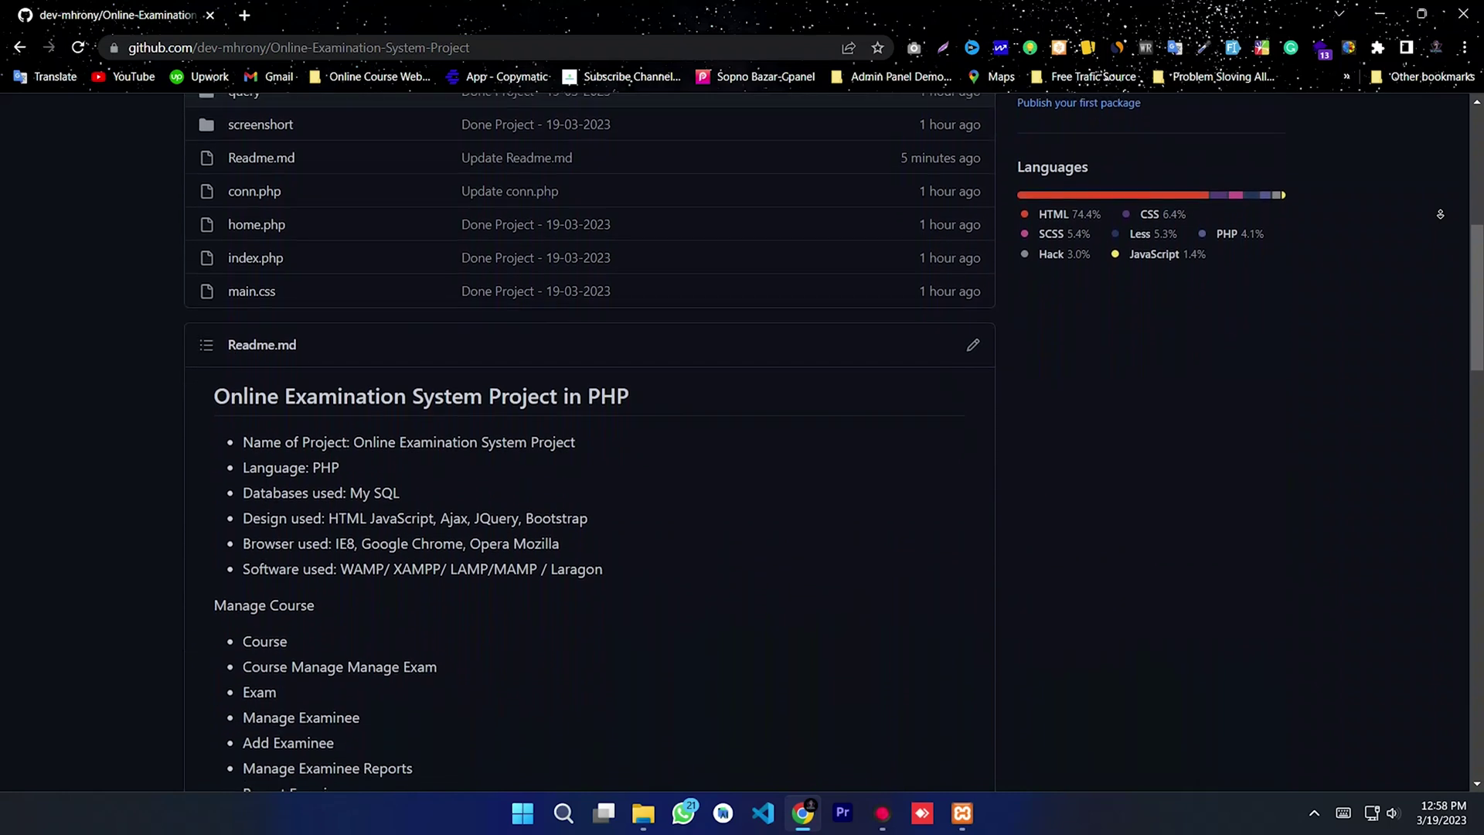
scroll(1439, 214, "down", 1)
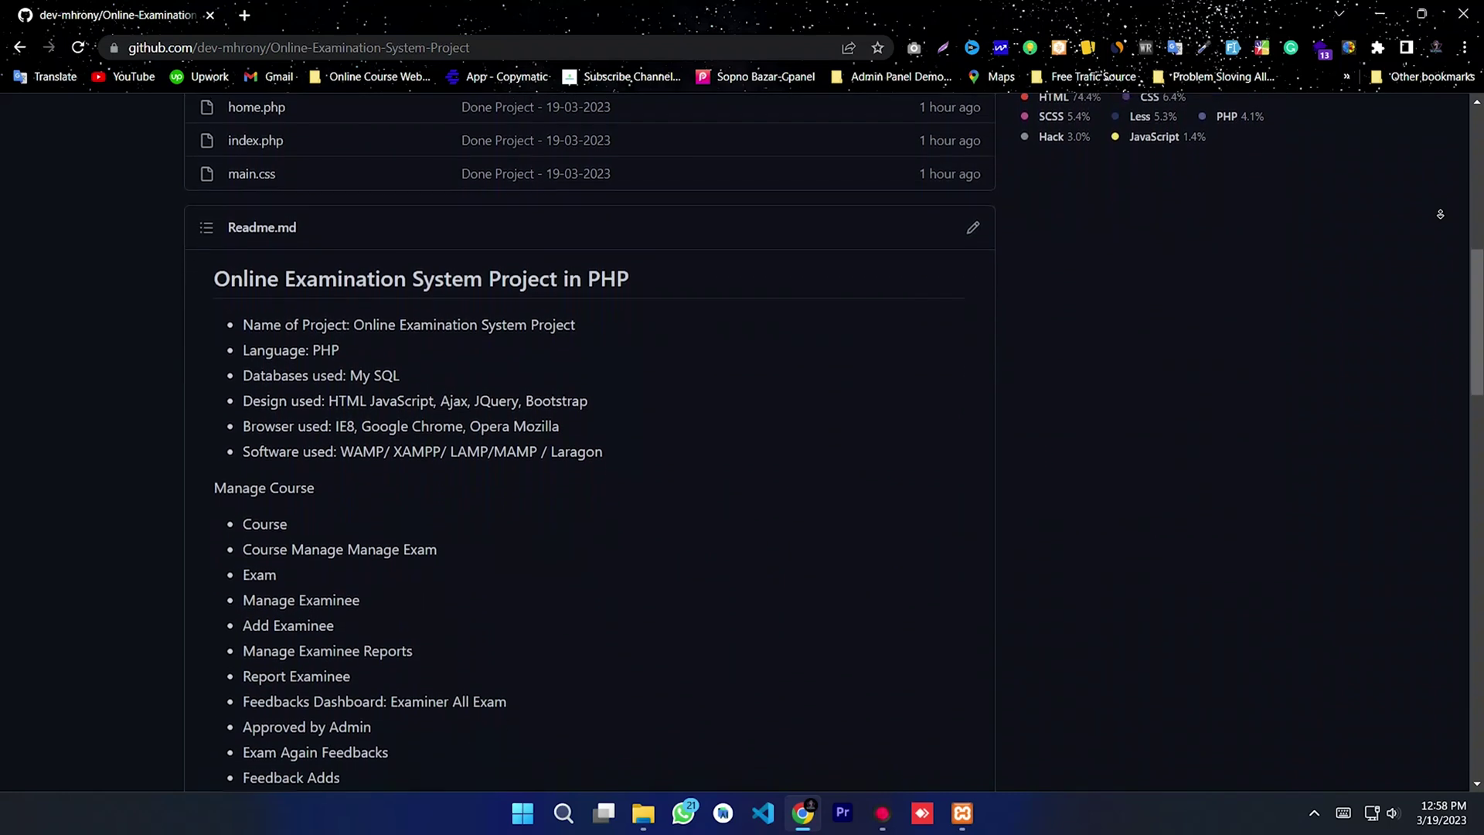
scroll(1440, 214, "down", 1)
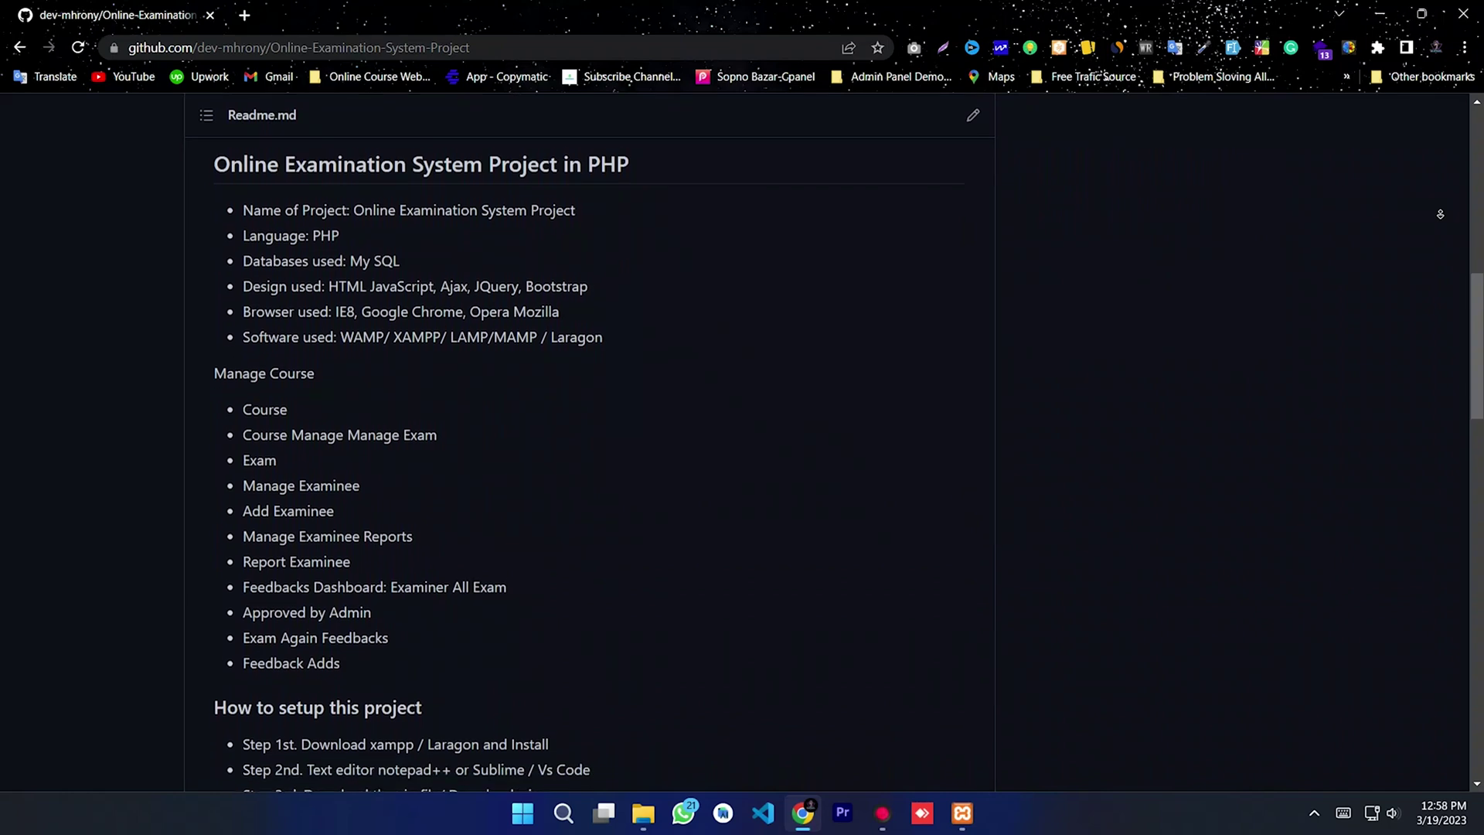
scroll(1440, 214, "down", 2)
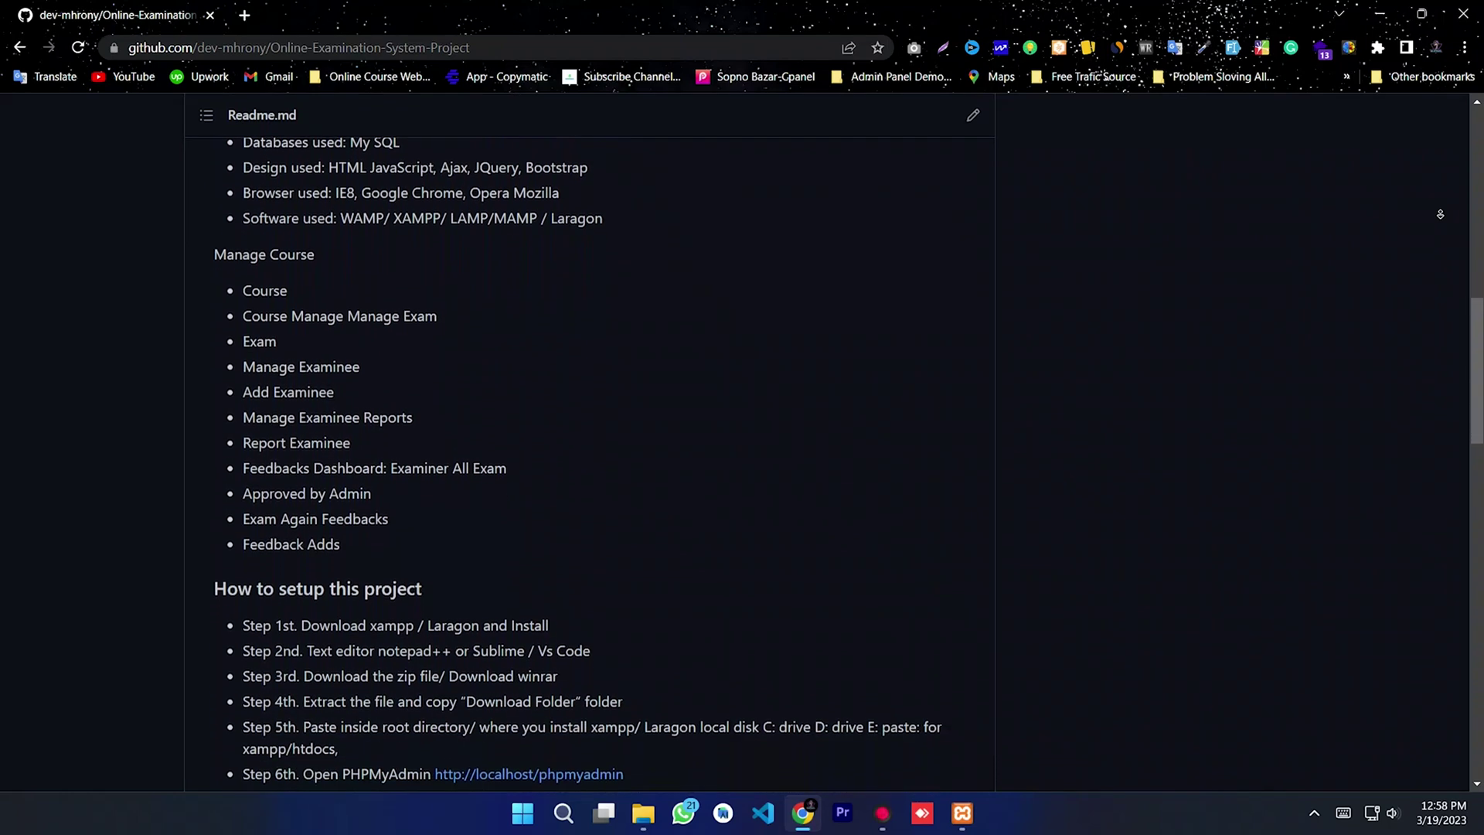
scroll(1440, 214, "down", 2)
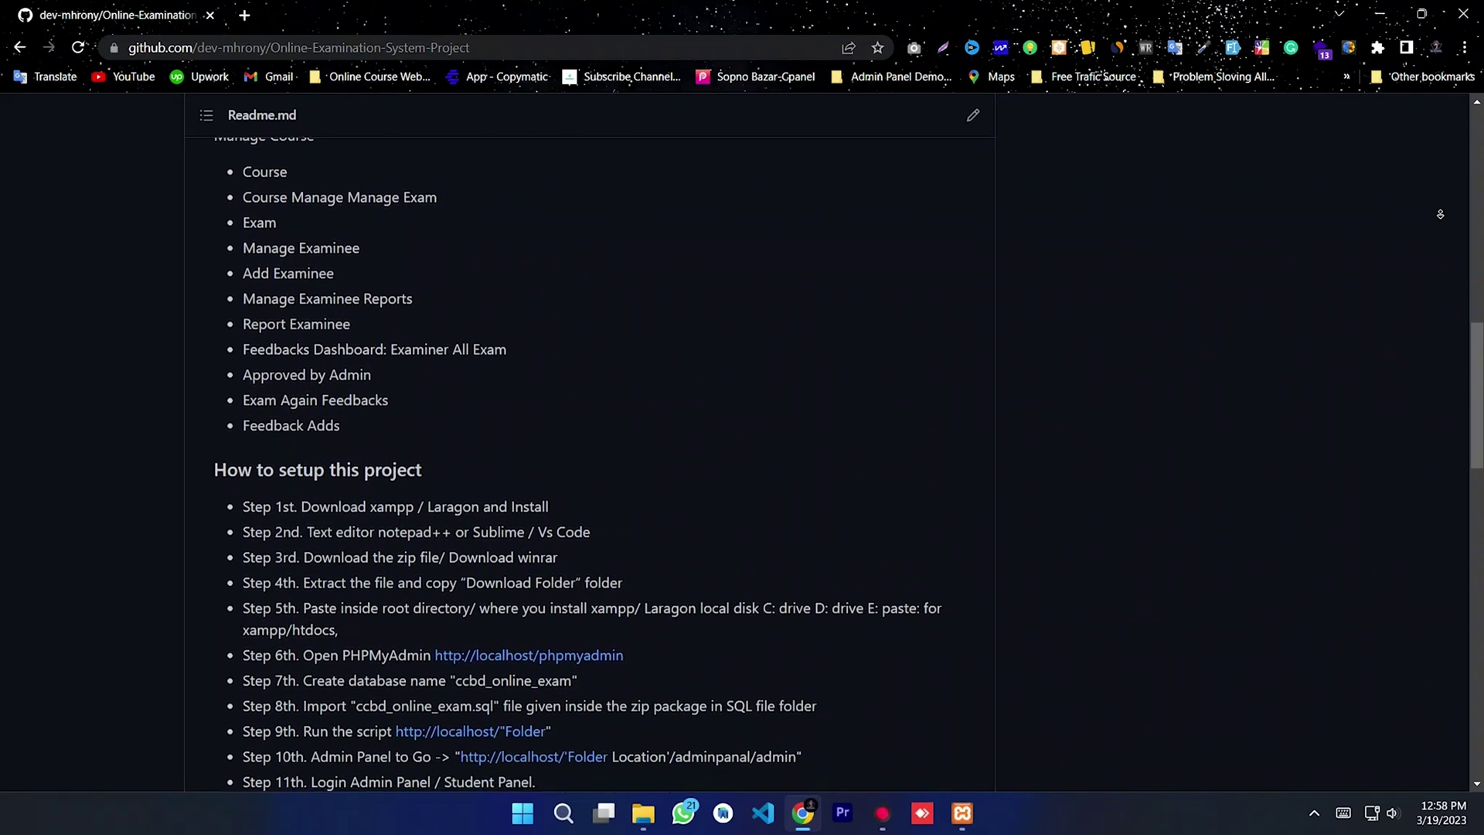
scroll(1440, 214, "down", 2)
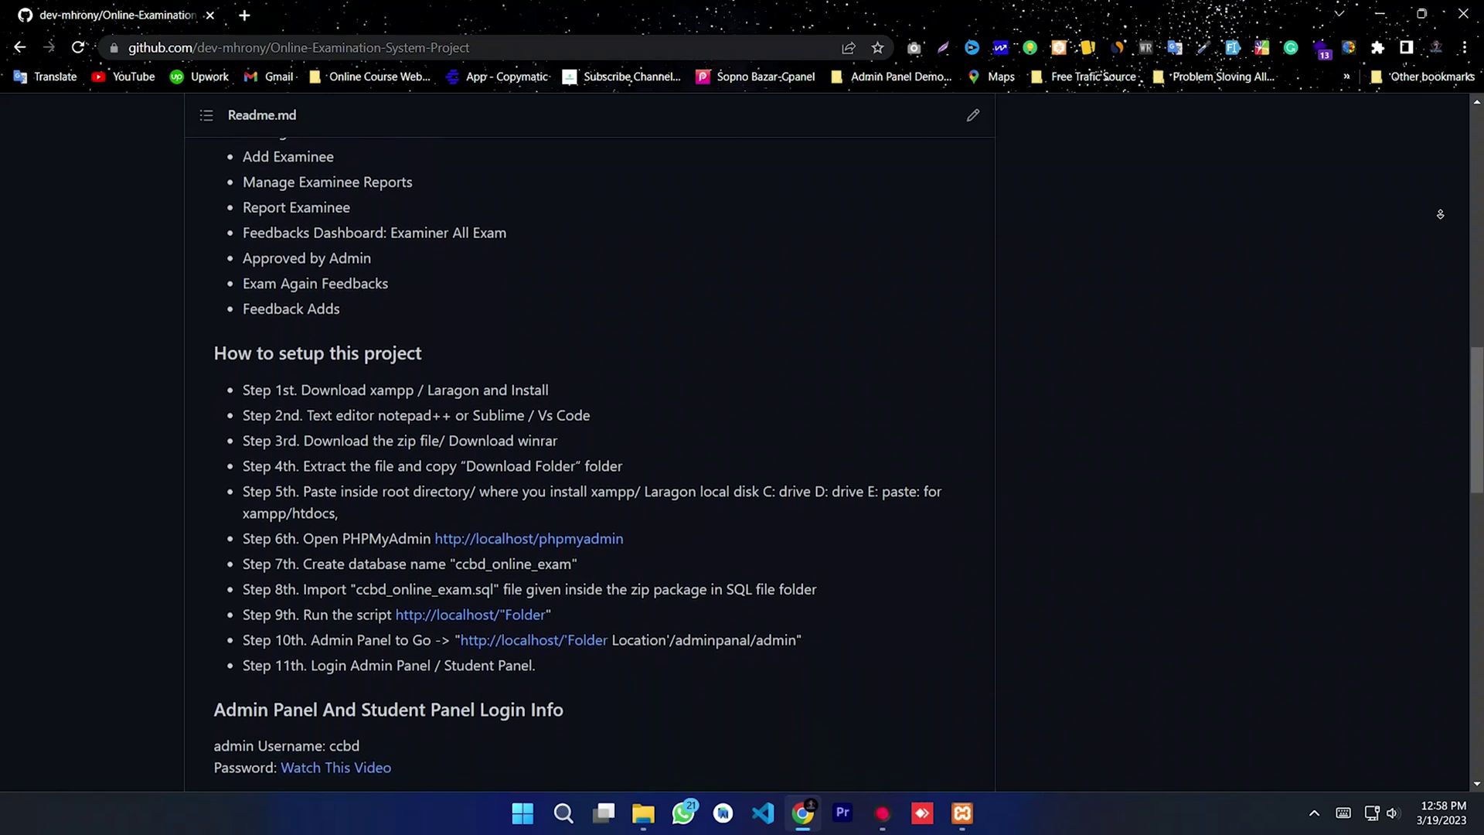
scroll(1440, 214, "down", 2)
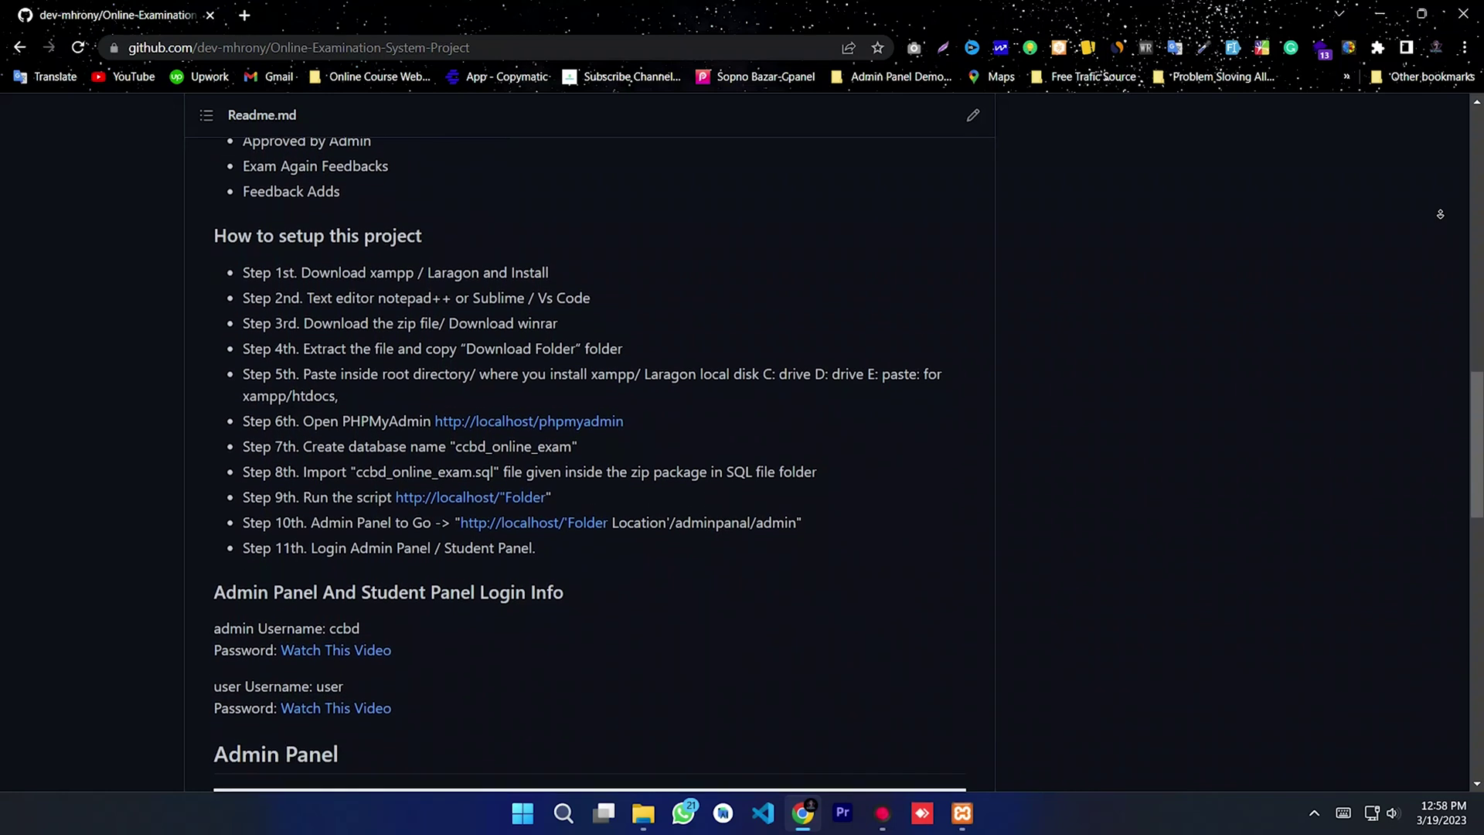
scroll(1440, 214, "down", 2)
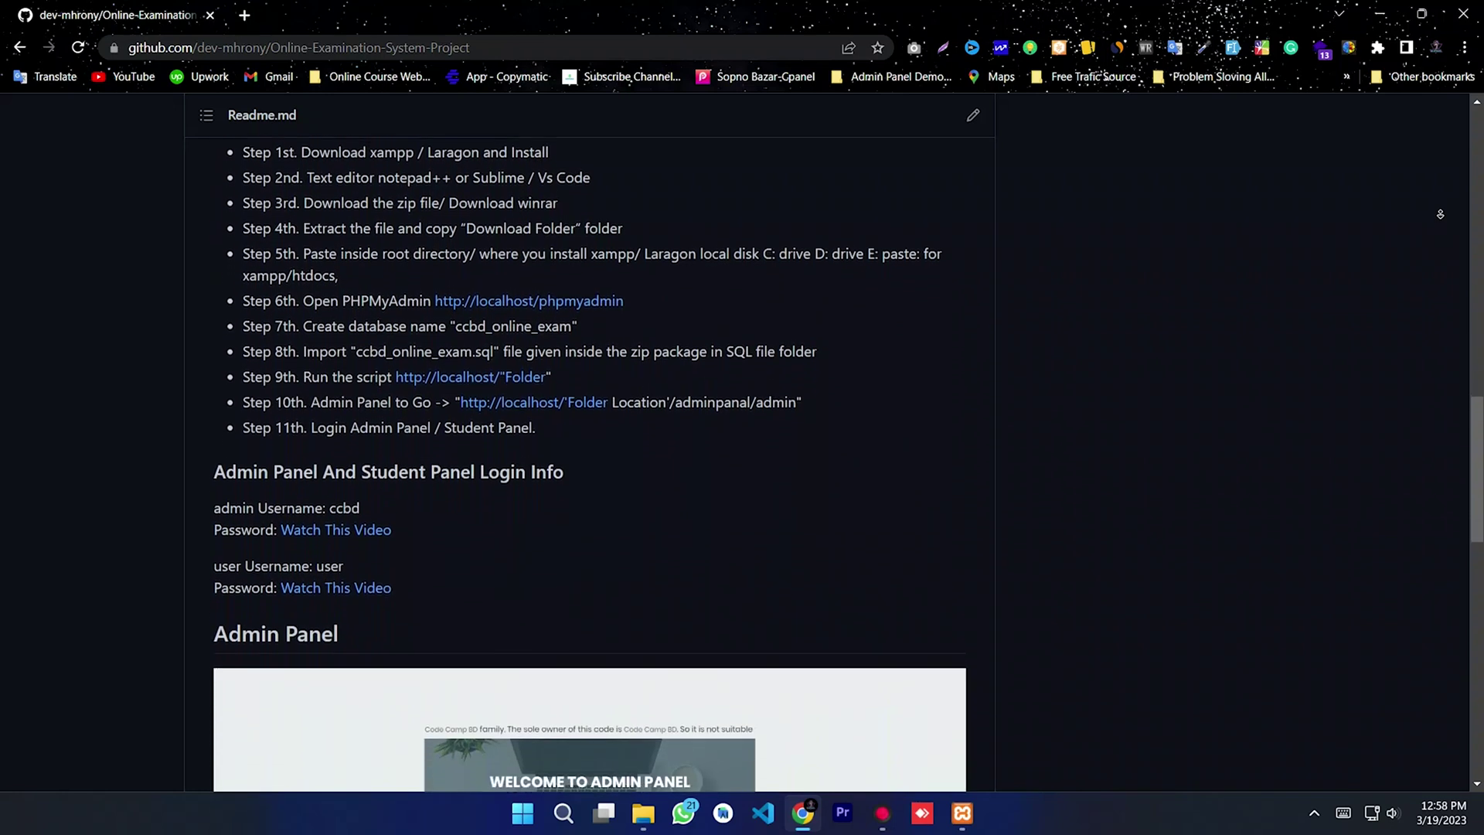
scroll(1440, 214, "down", 2)
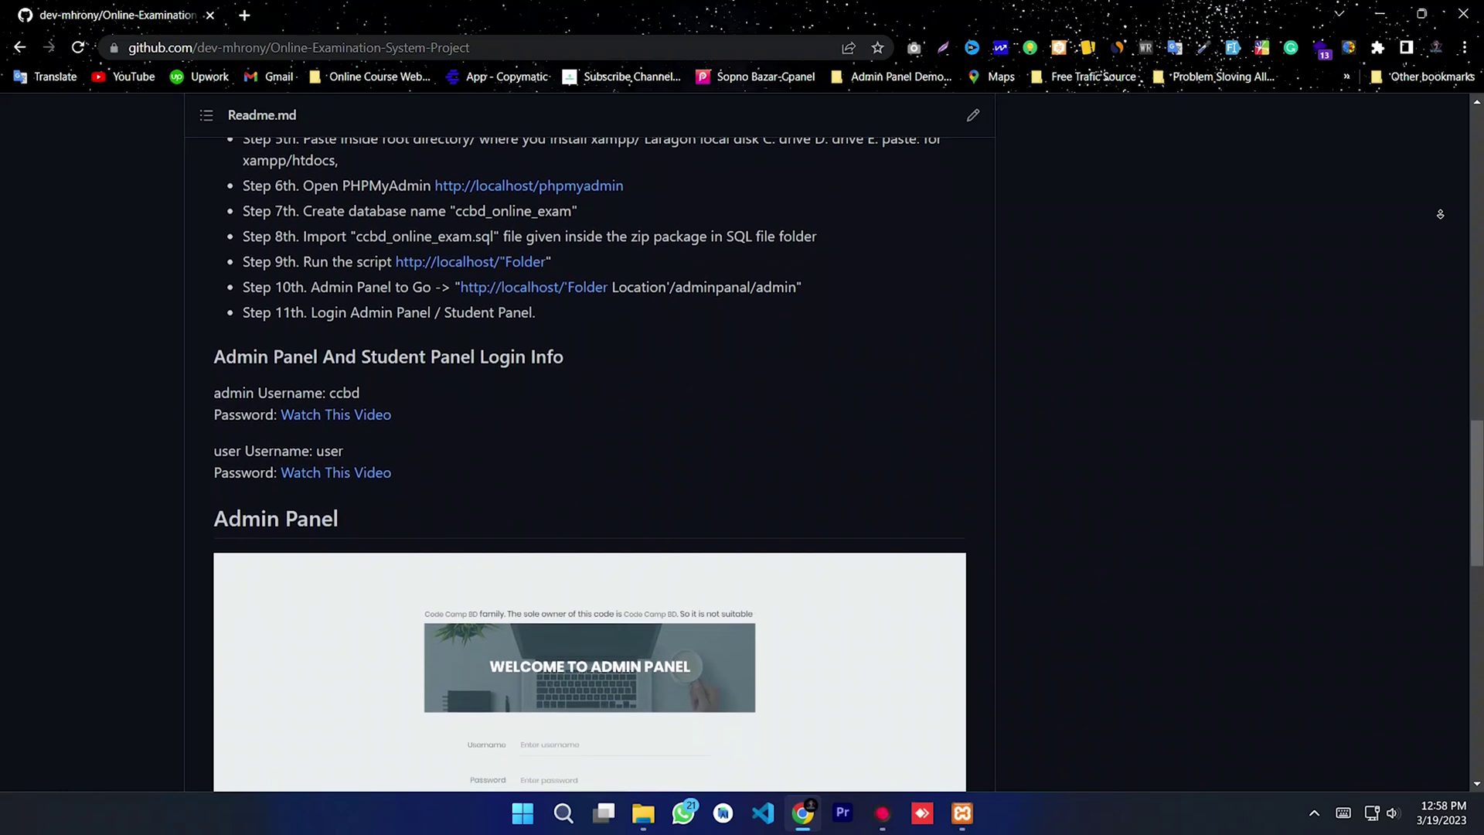
scroll(1440, 214, "down", 2)
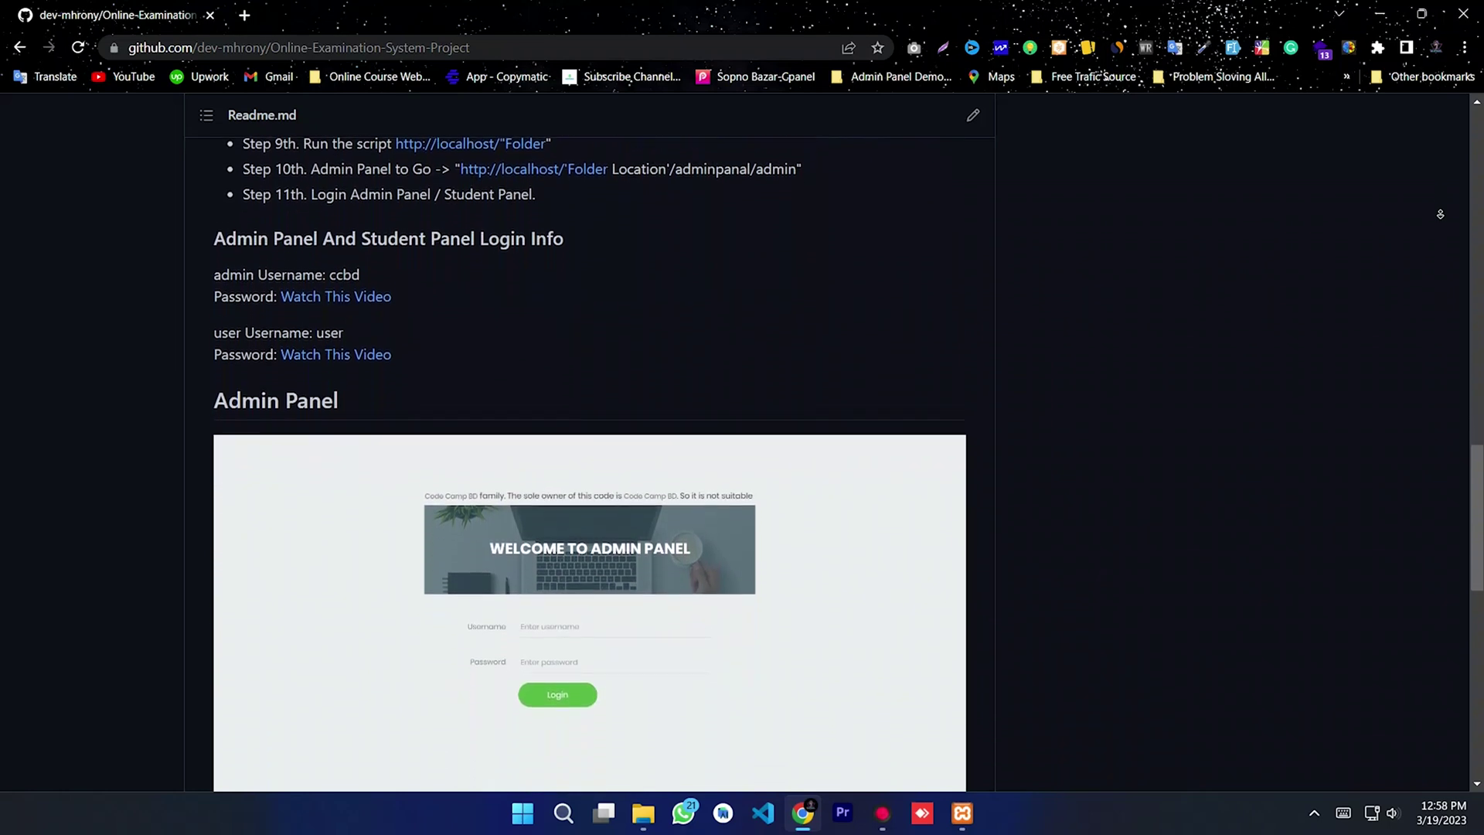
scroll(1440, 214, "down", 2)
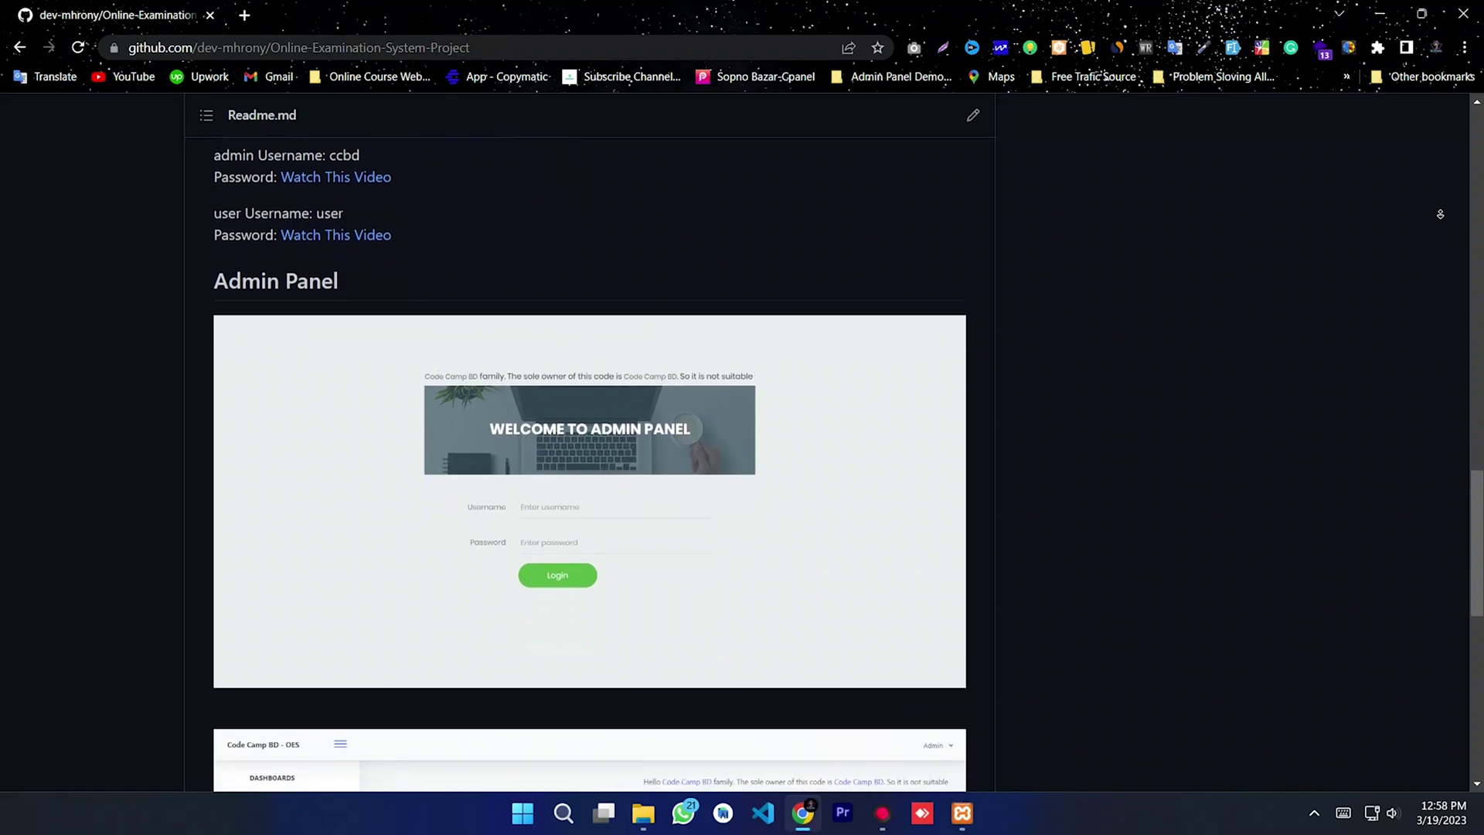
scroll(1440, 214, "down", 2)
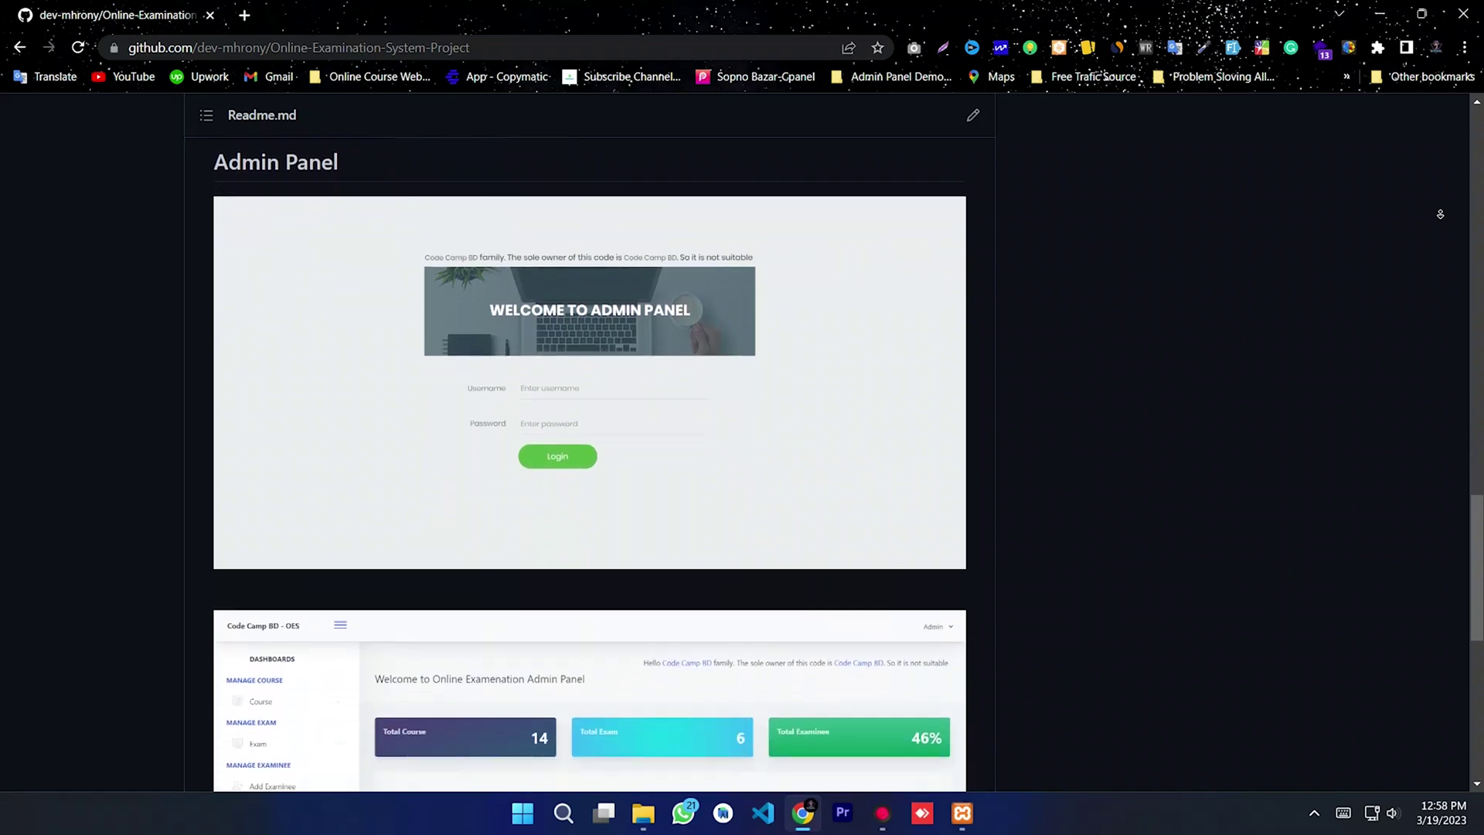
scroll(1440, 215, "down", 2)
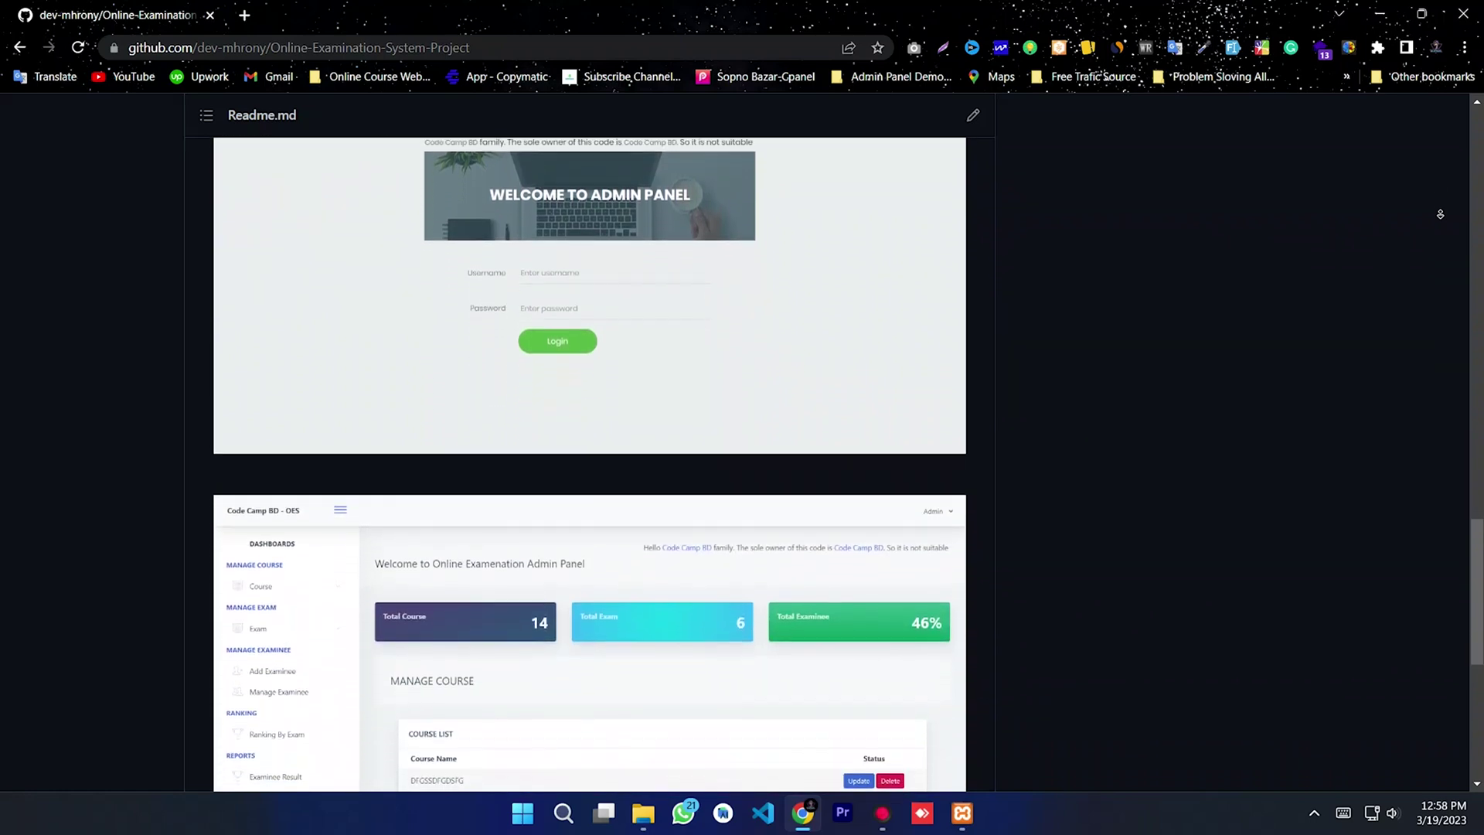
scroll(1440, 214, "down", 2)
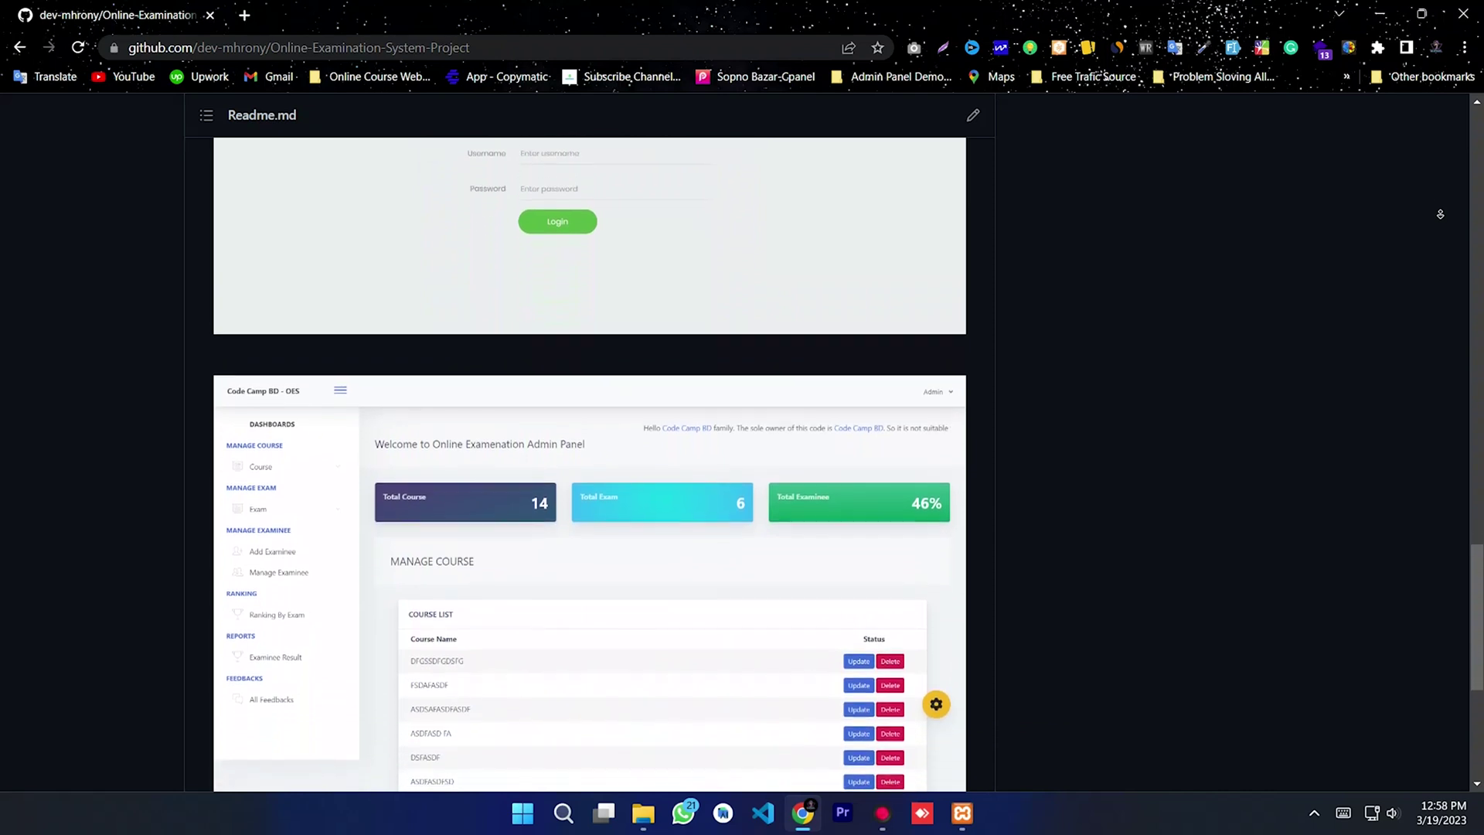
scroll(1439, 214, "down", 2)
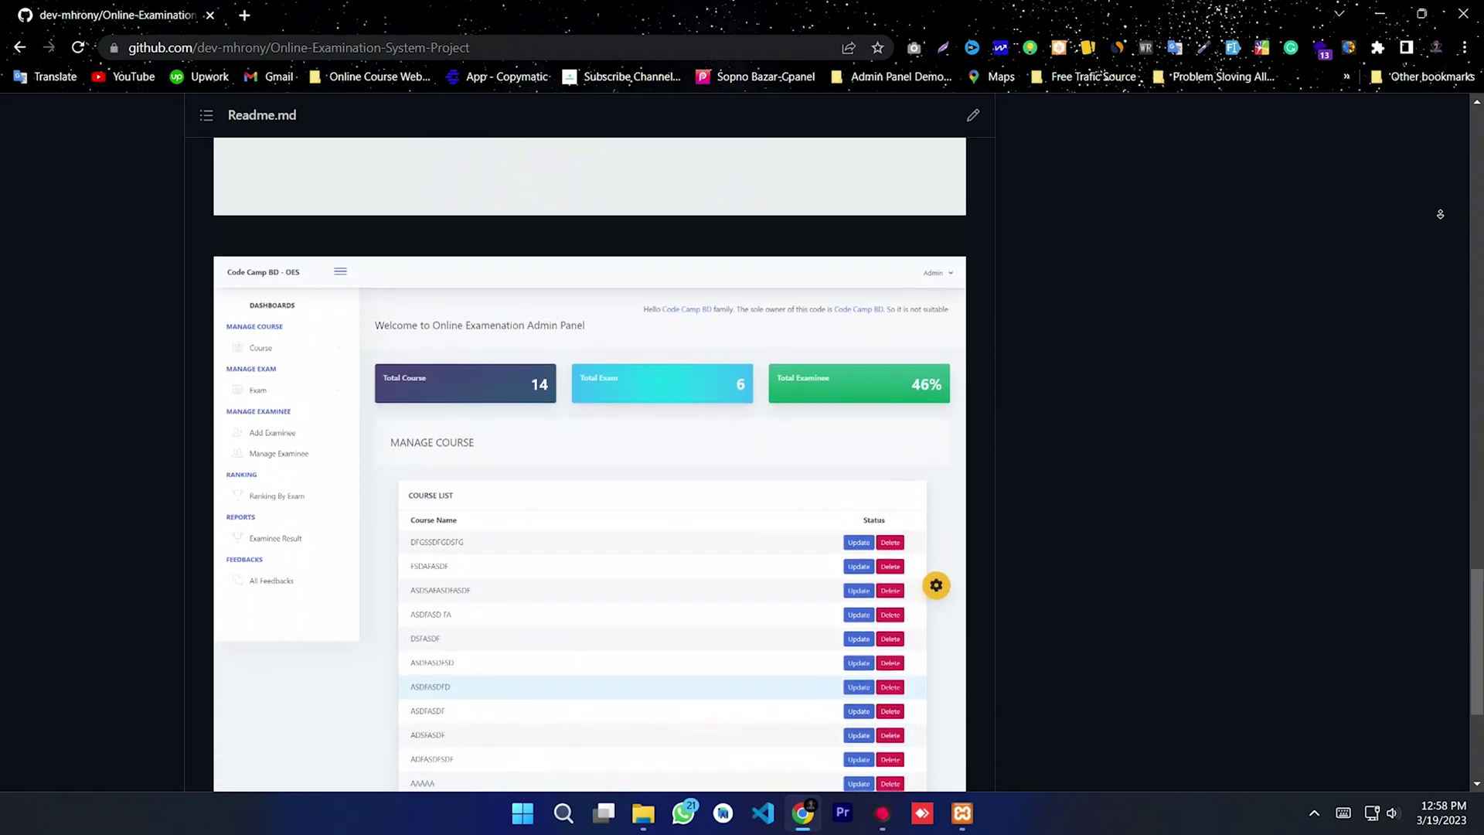
scroll(1439, 214, "down", 2)
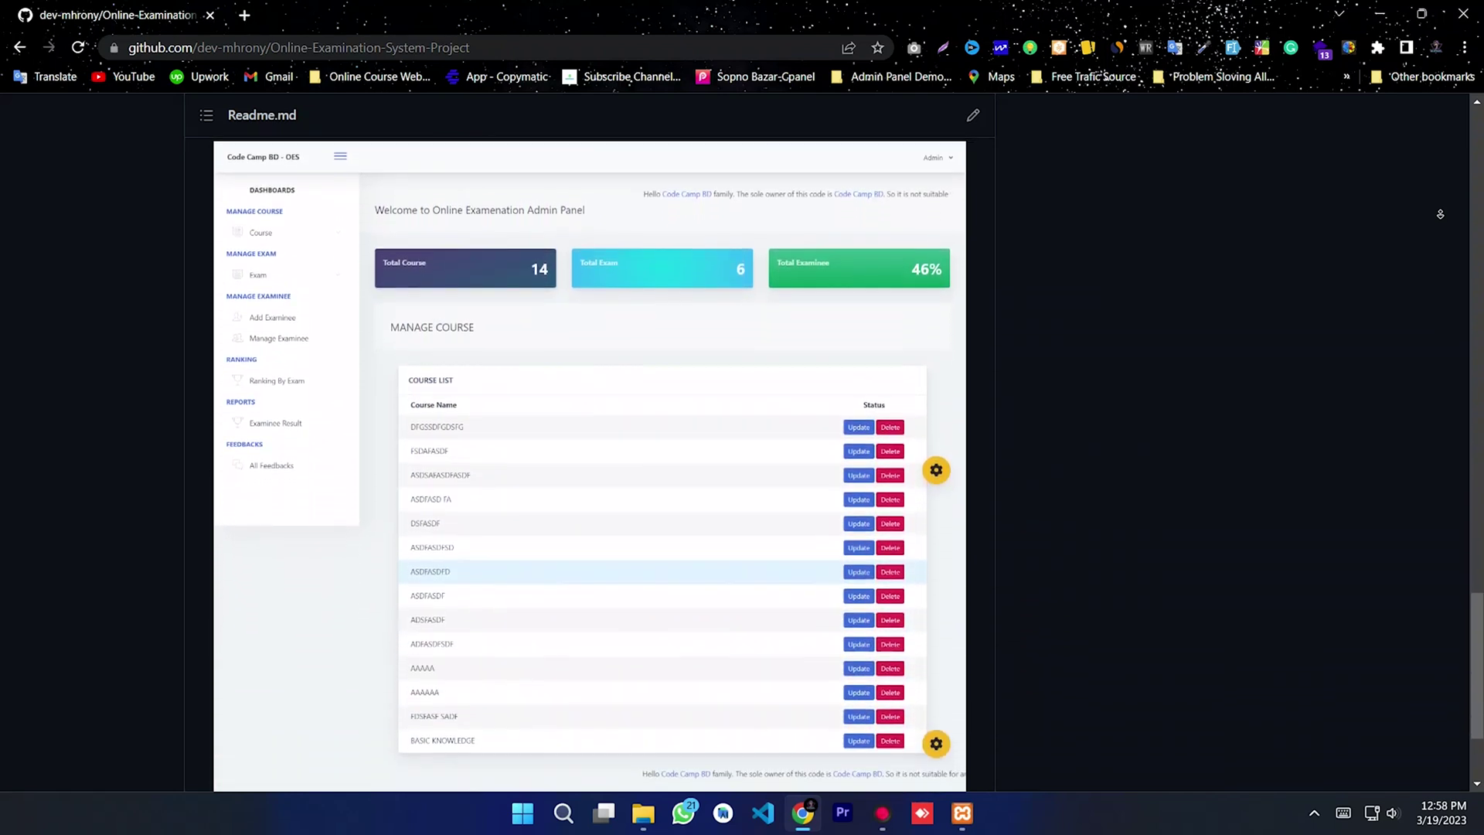
scroll(1439, 214, "down", 2)
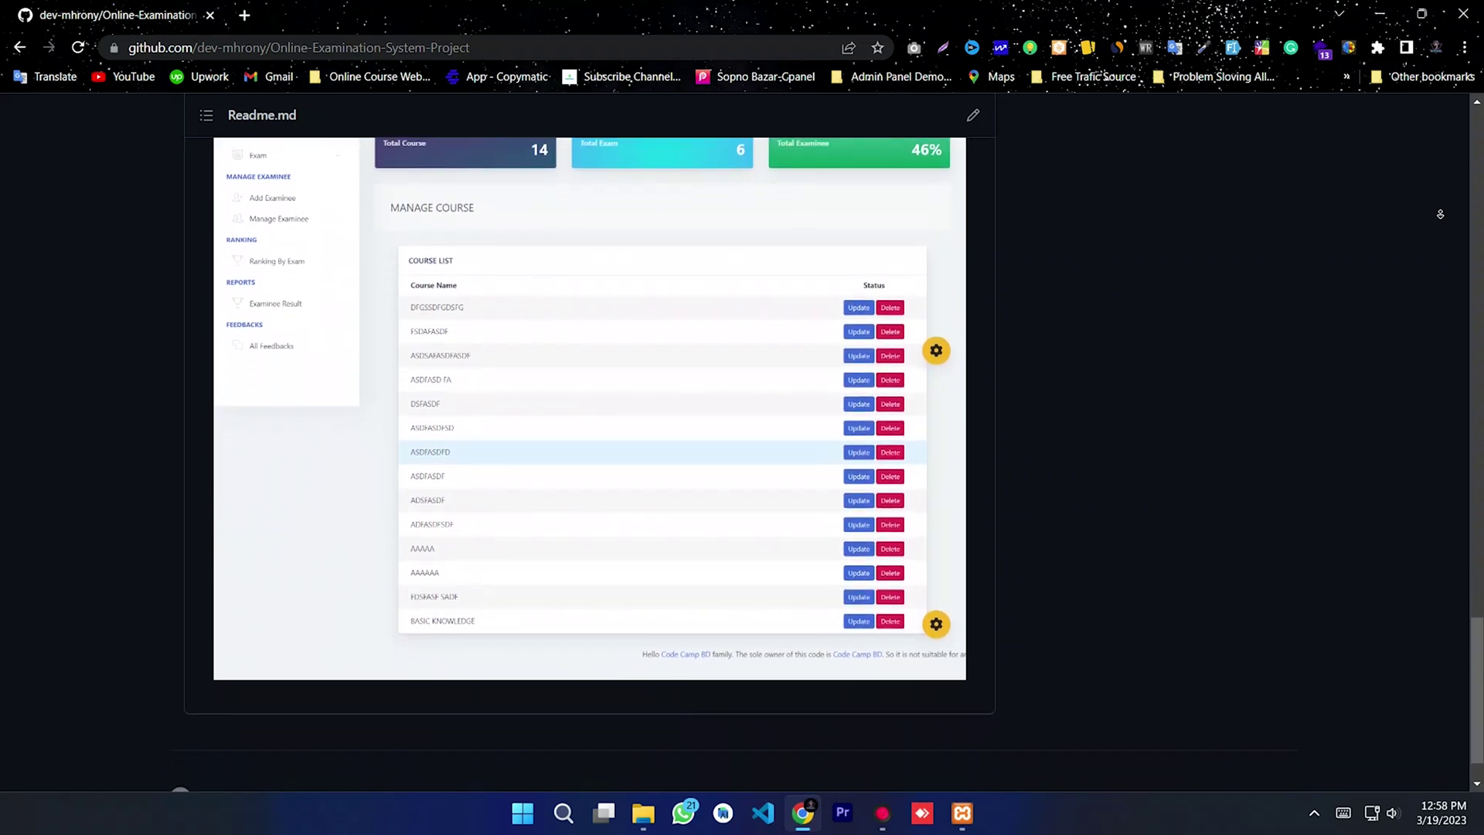
scroll(1439, 214, "down", 1)
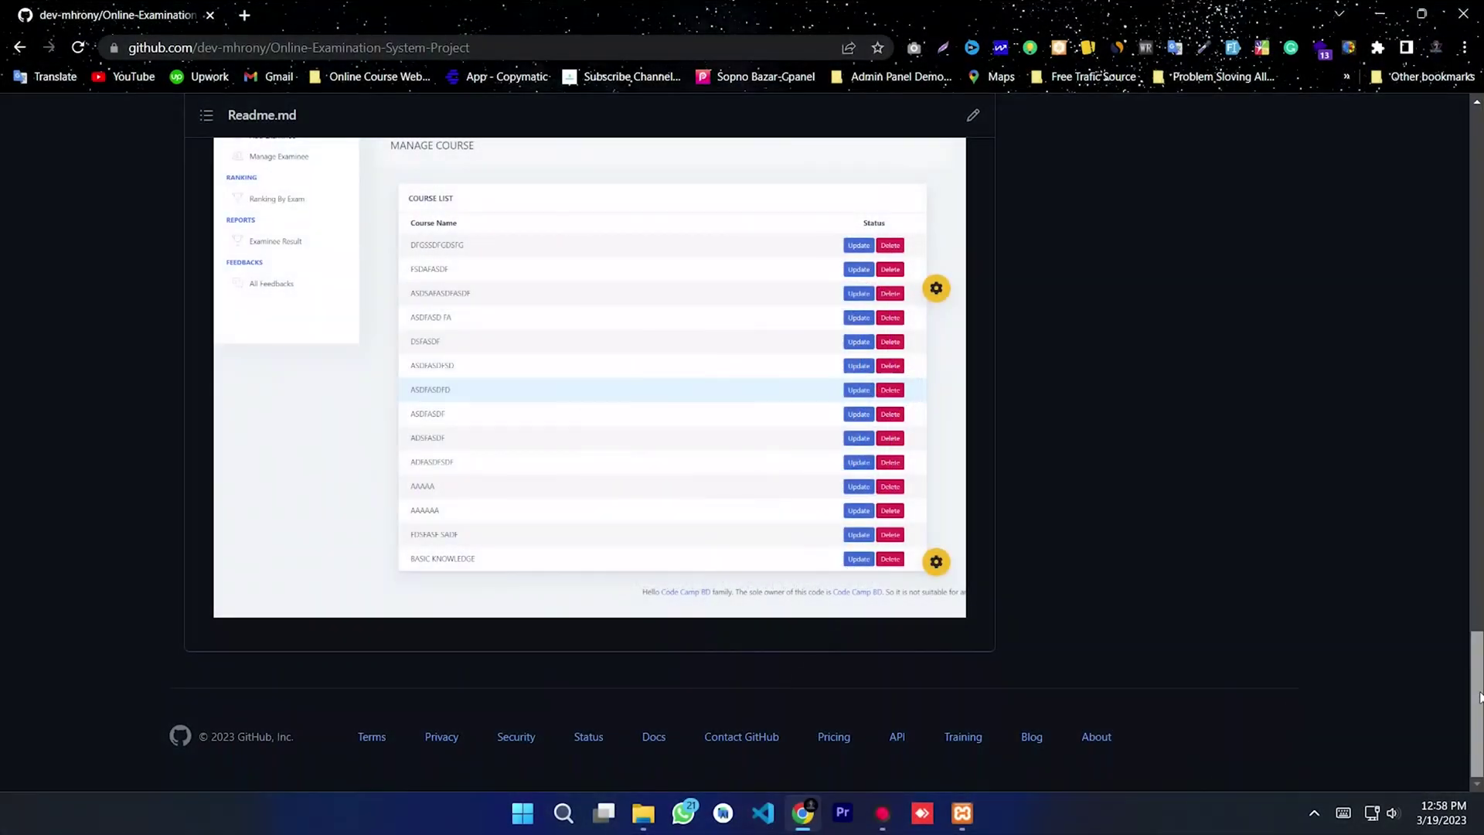
Step: Scroll up to the README setup steps and highlight the first steps while reading them
left_click_drag(1474, 661, 1466, 442)
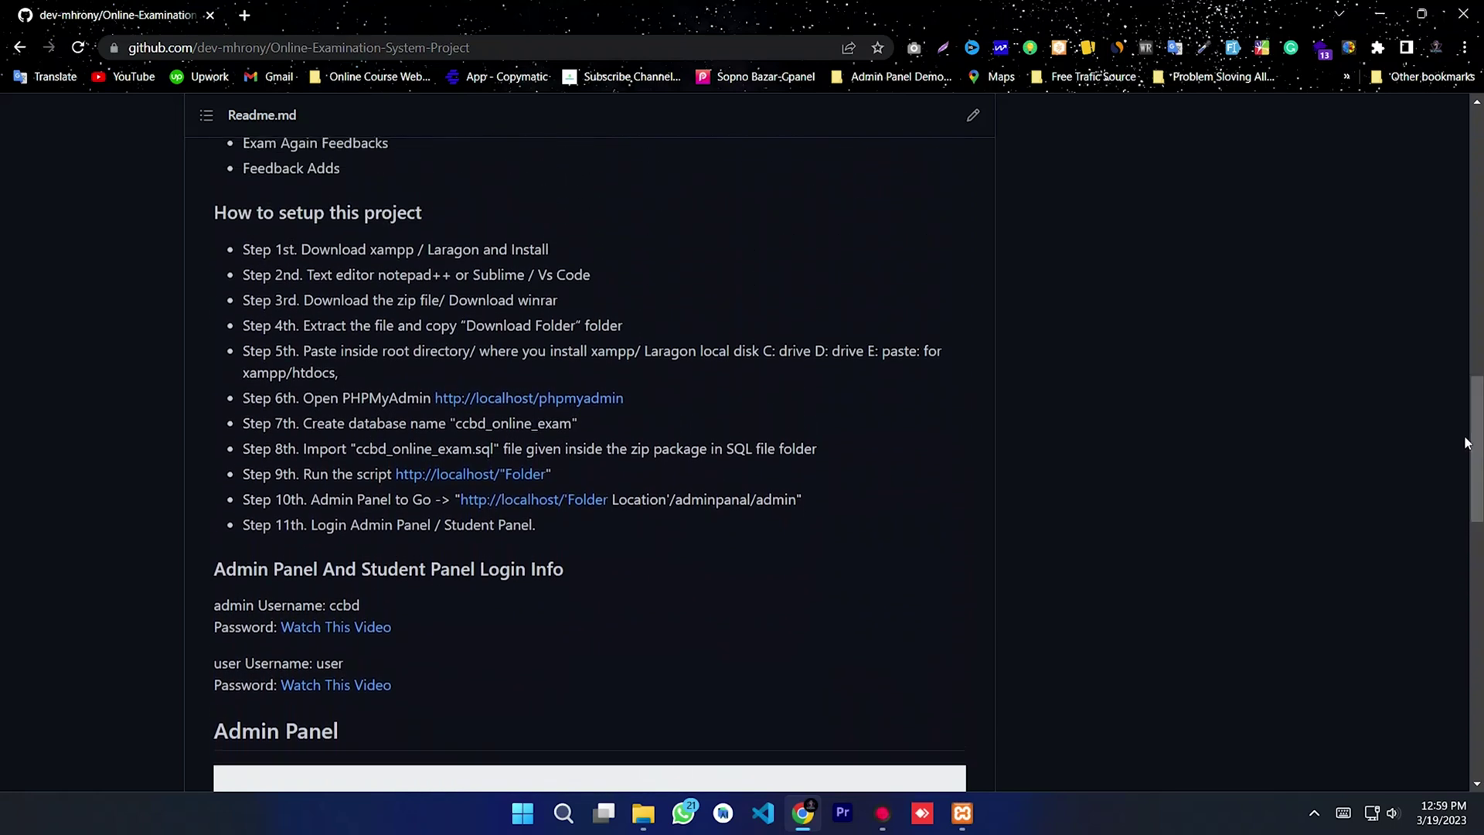
left_click_drag(218, 207, 493, 519)
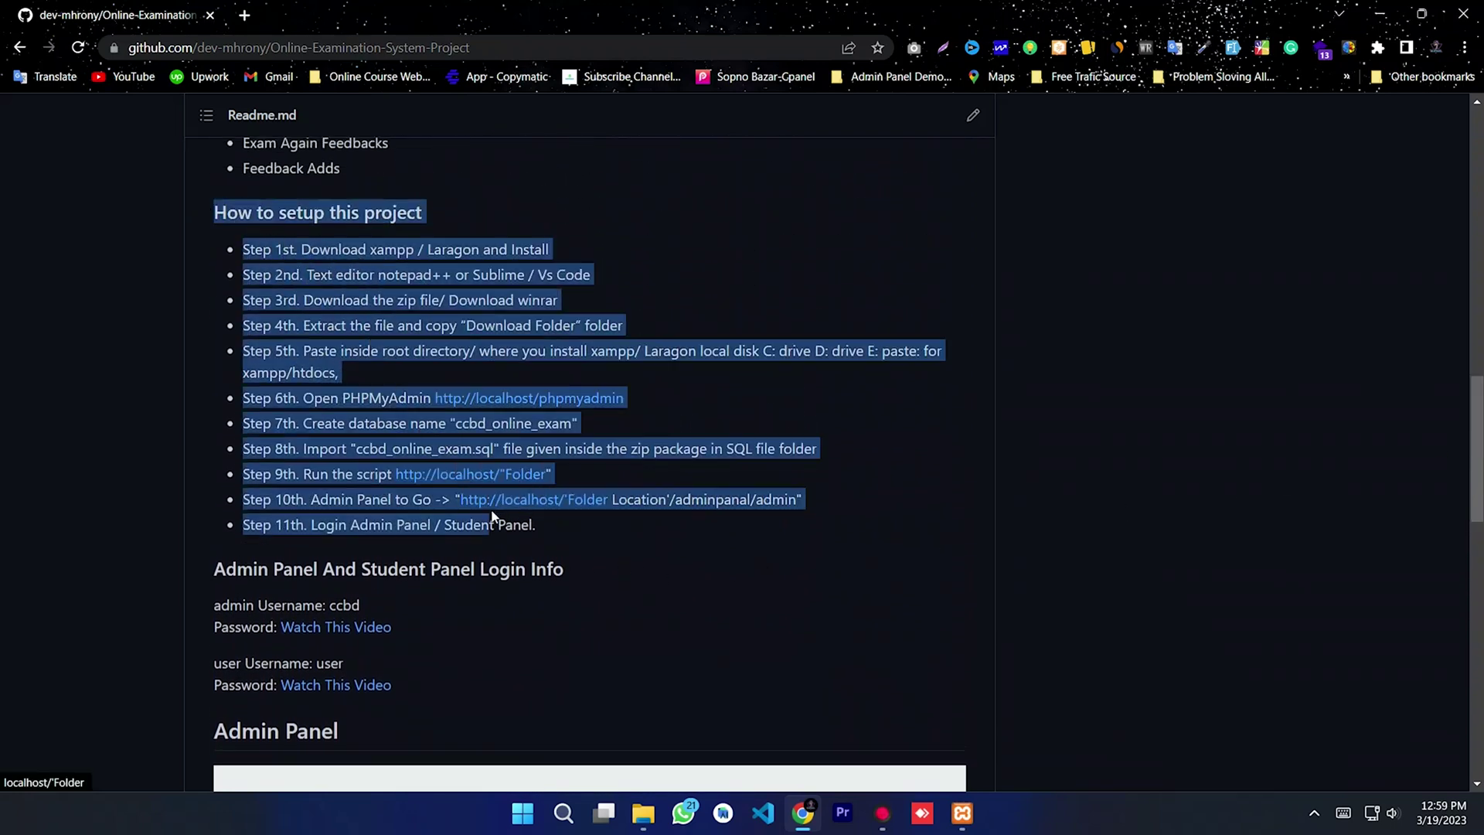
left_click(557, 516)
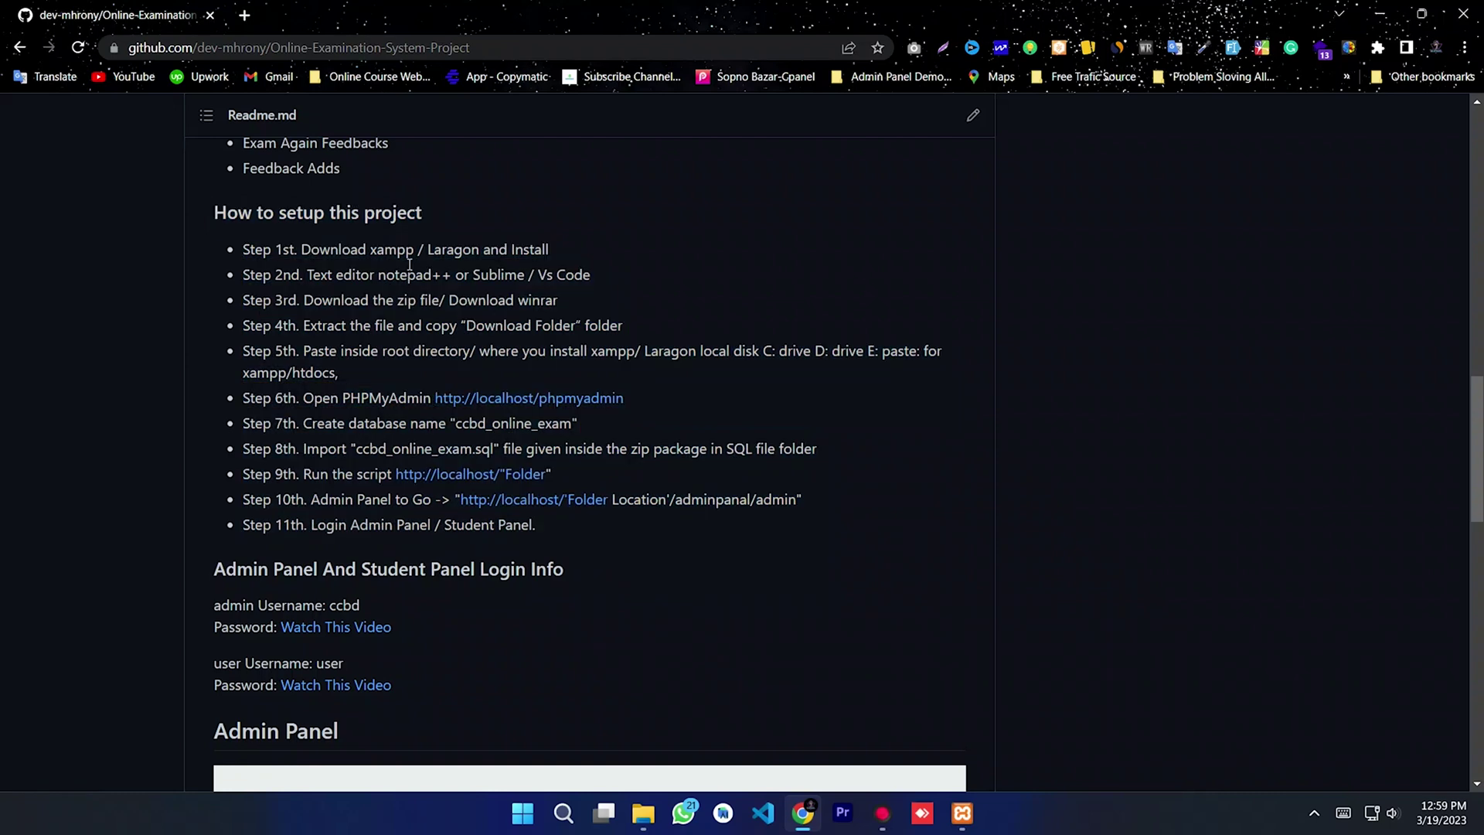
left_click_drag(572, 246, 229, 245)
left_click(601, 276)
left_click_drag(559, 300, 236, 301)
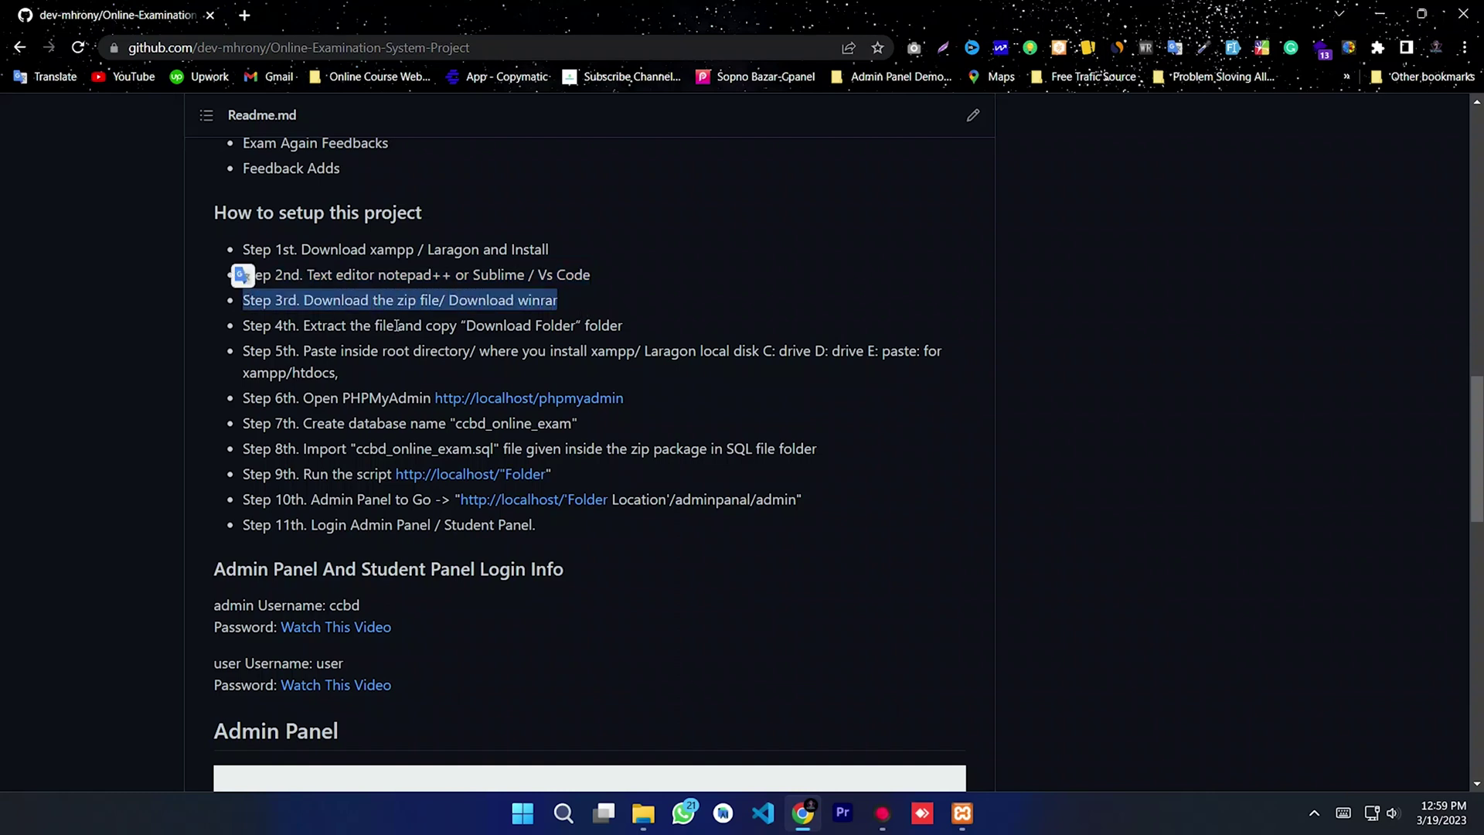
left_click_drag(653, 331, 627, 517)
left_click(655, 529)
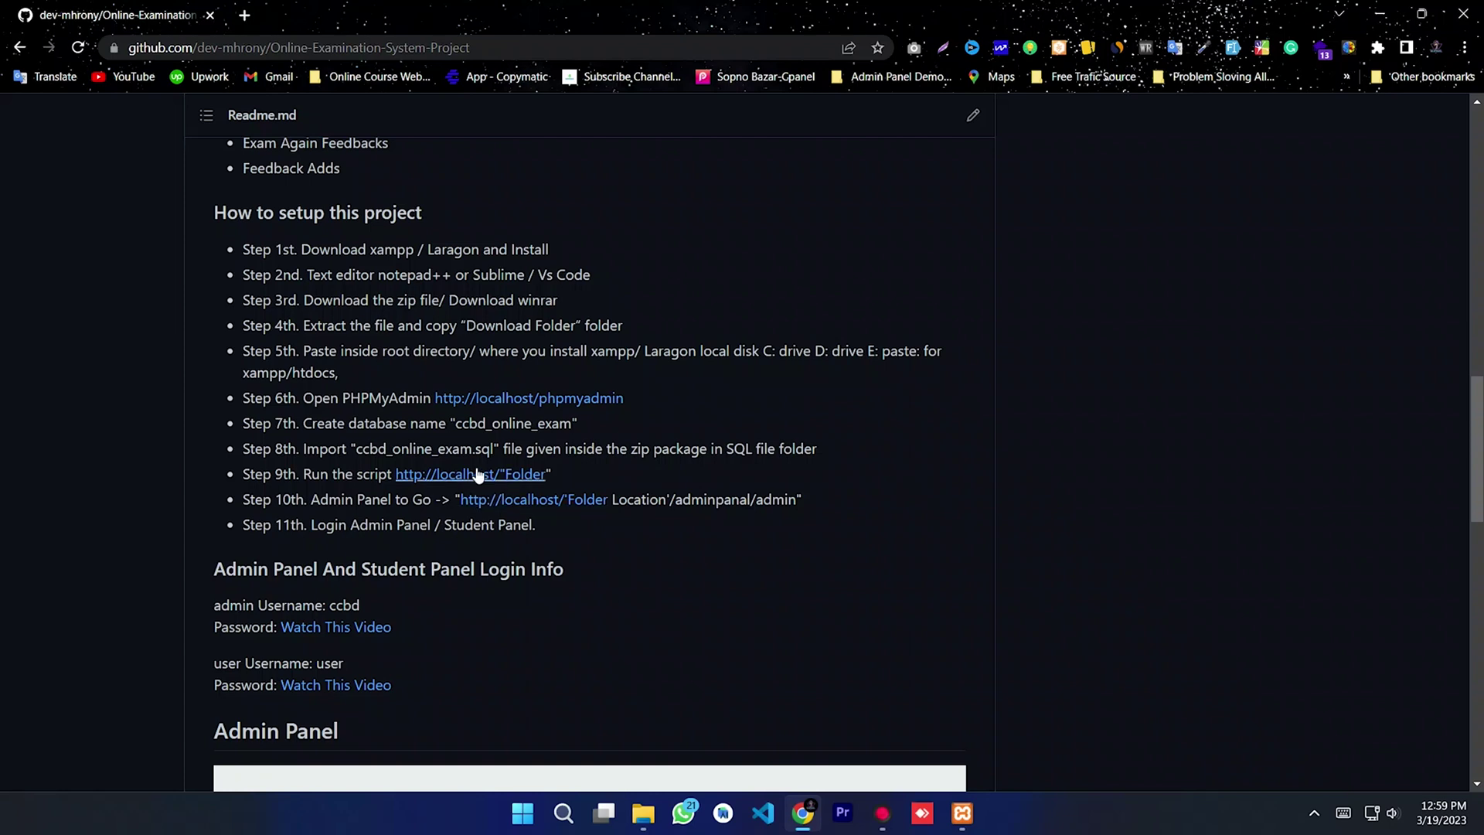
Step: Copy the database name ccbd_online_exam from setup step 7
left_click(469, 423)
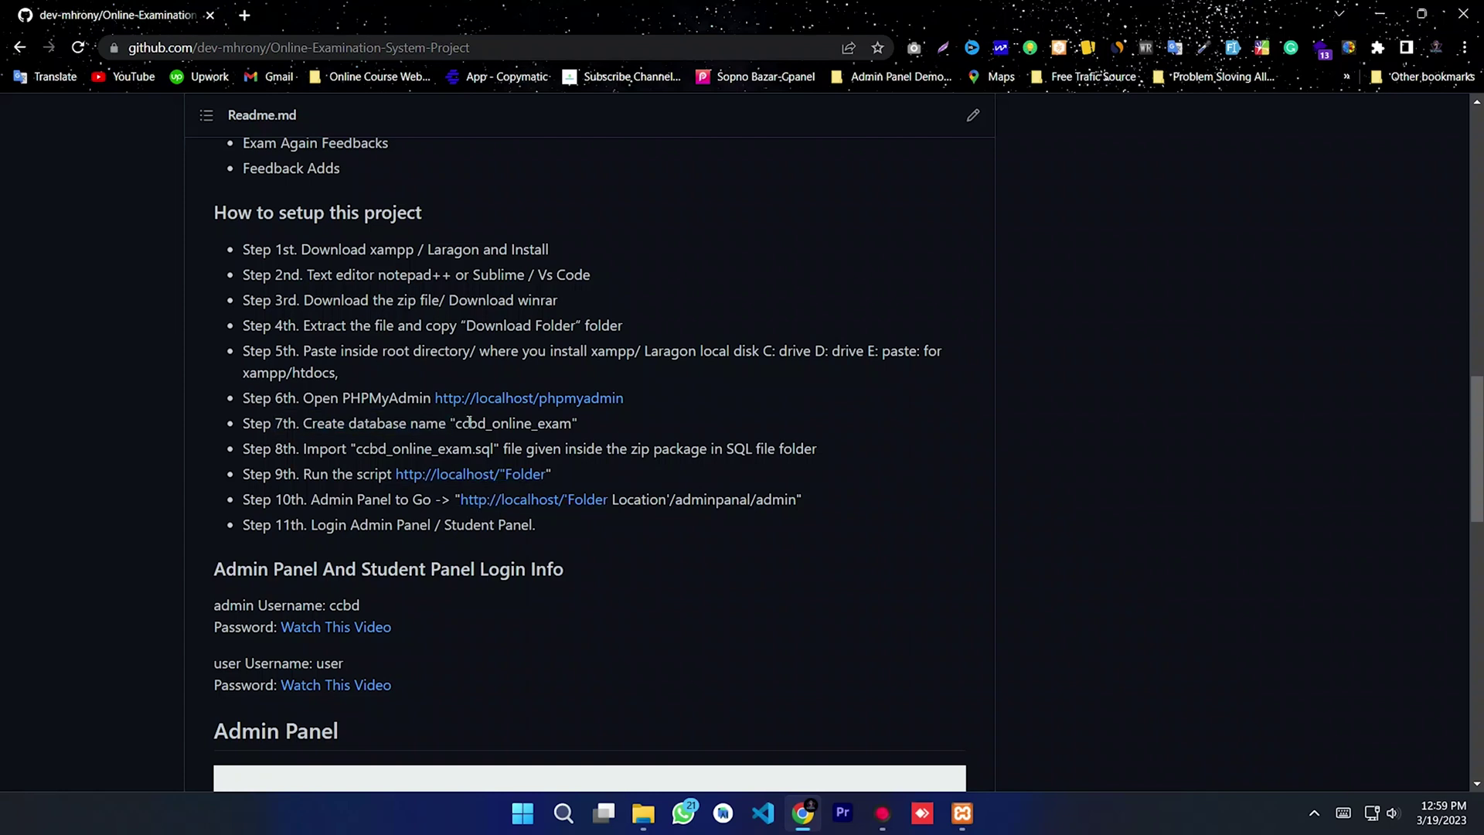
right_click(540, 422)
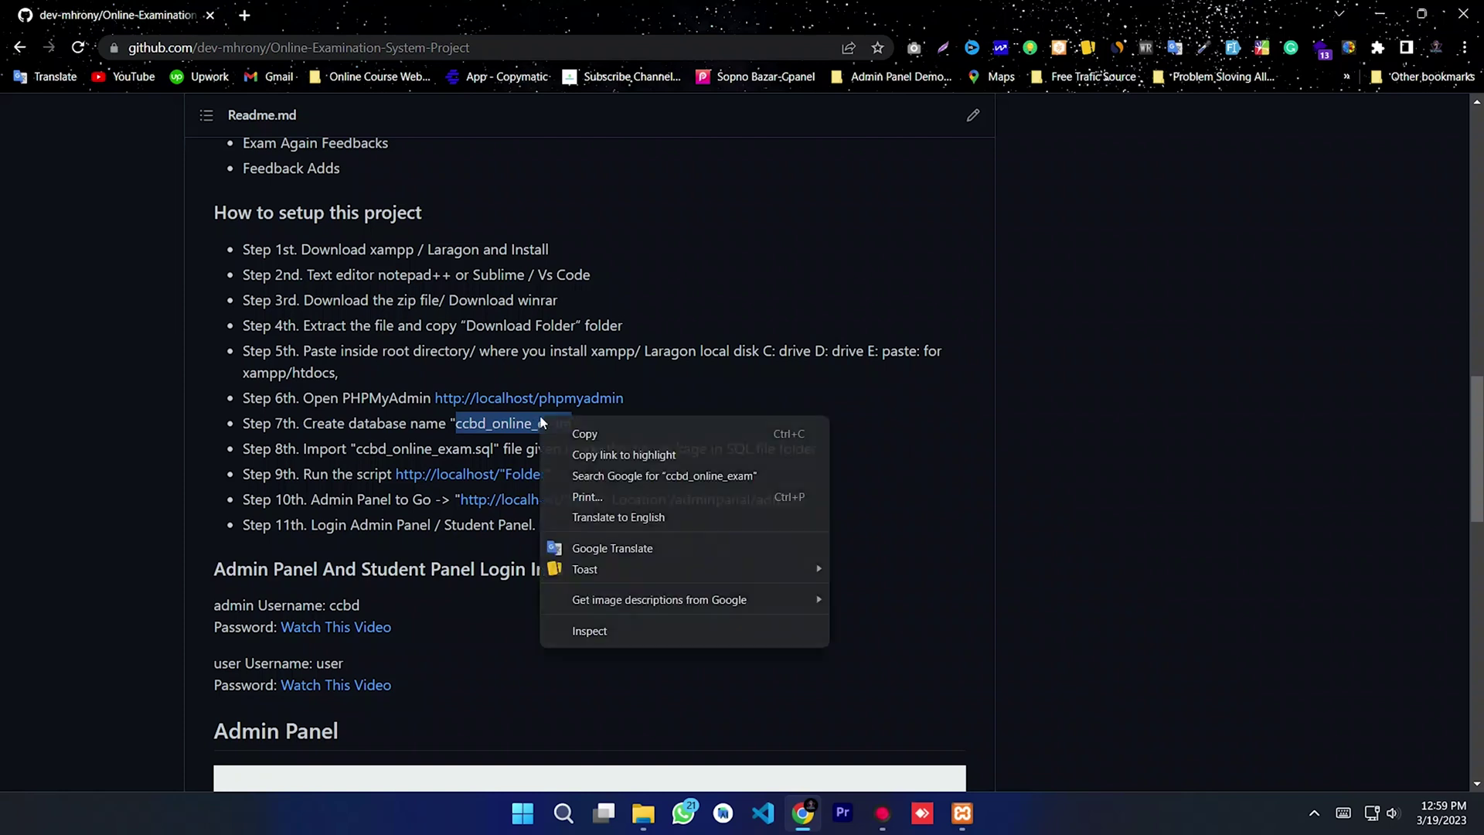
left_click(581, 433)
left_click(634, 421)
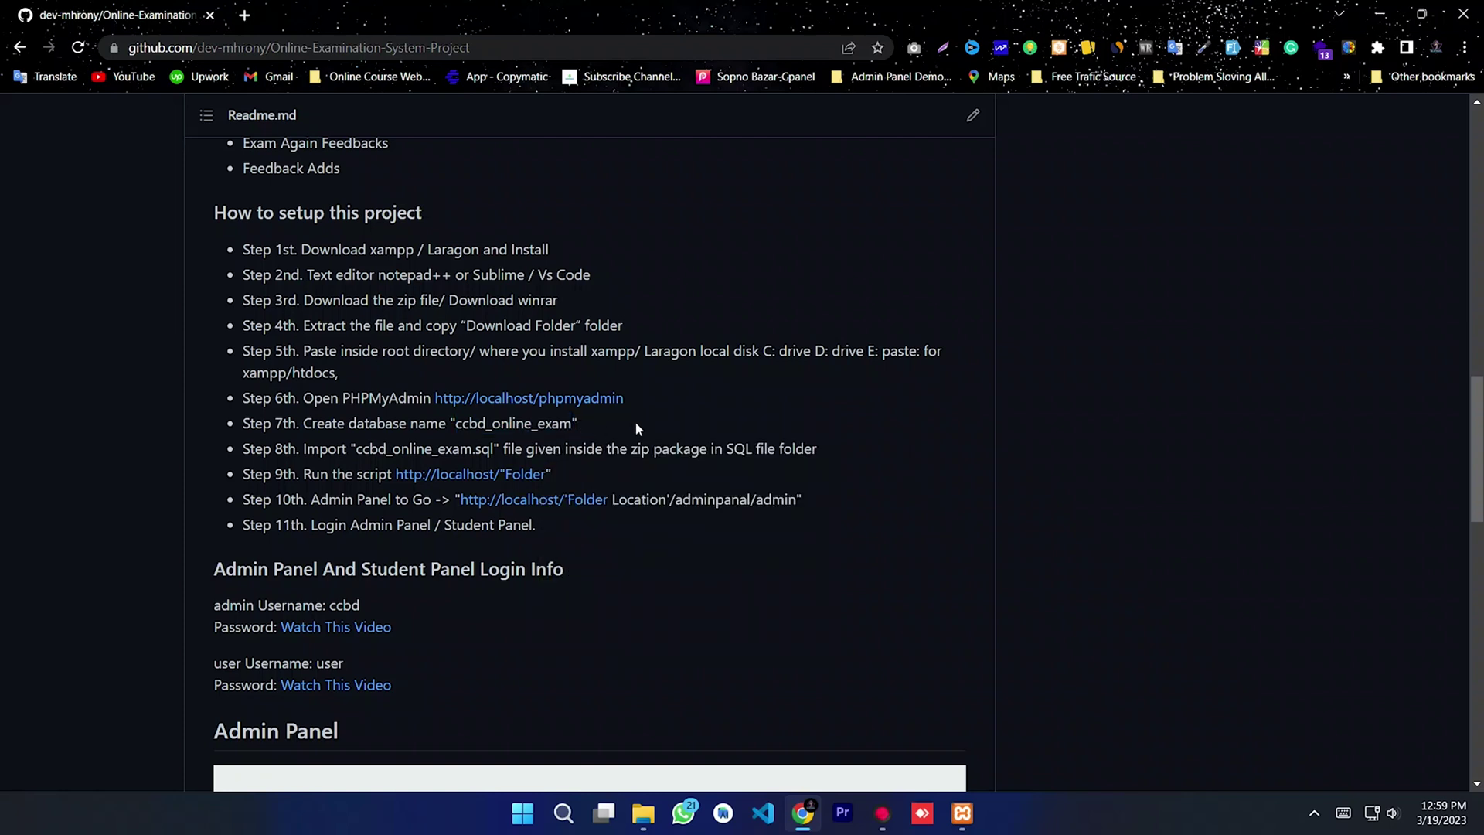
Step: Download the repository as Online-Examination-System-Project-main.zip via Code > Download ZIP
left_click_drag(1471, 498, 1470, 251)
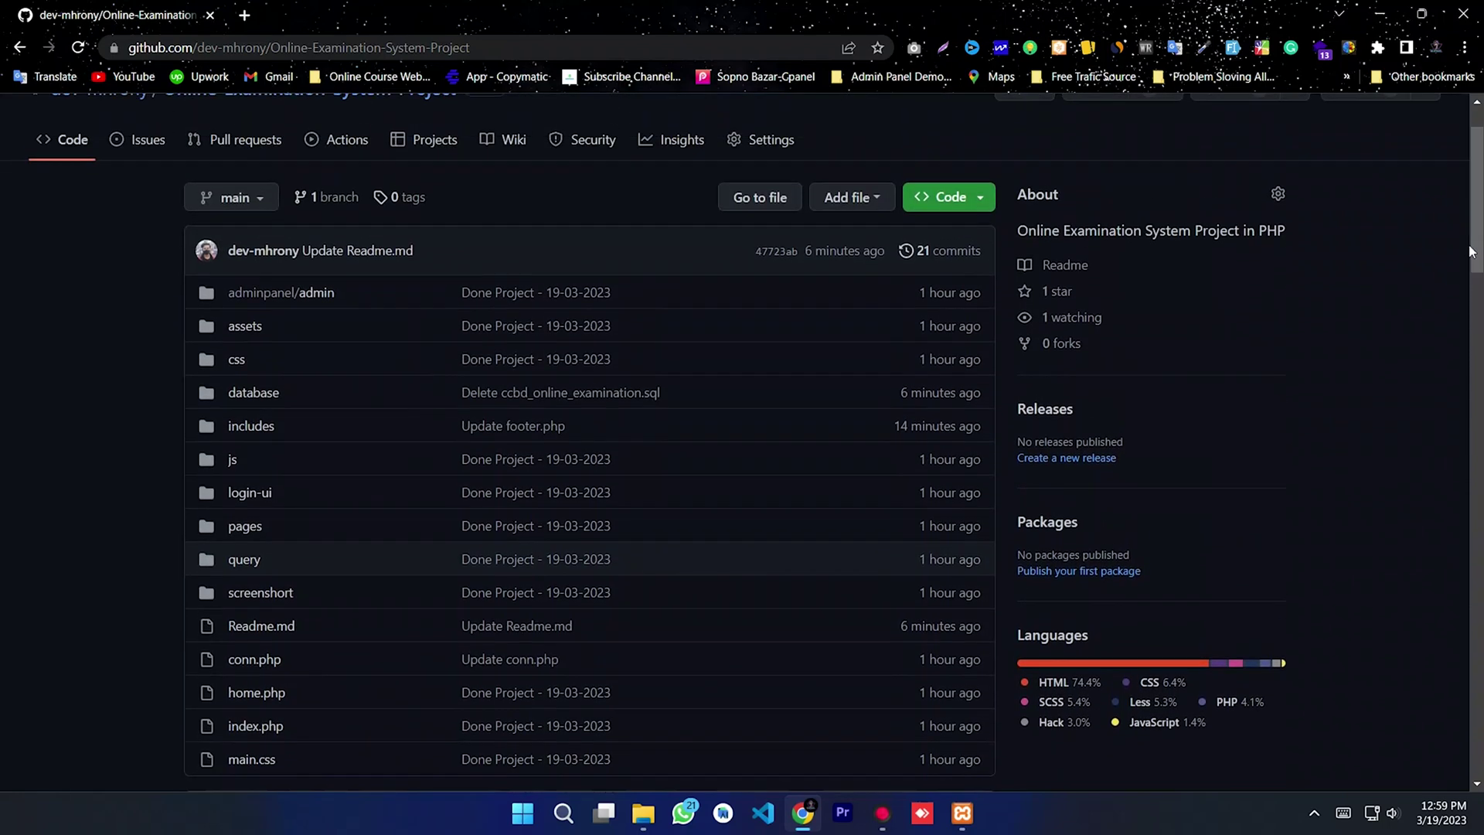
left_click(952, 198)
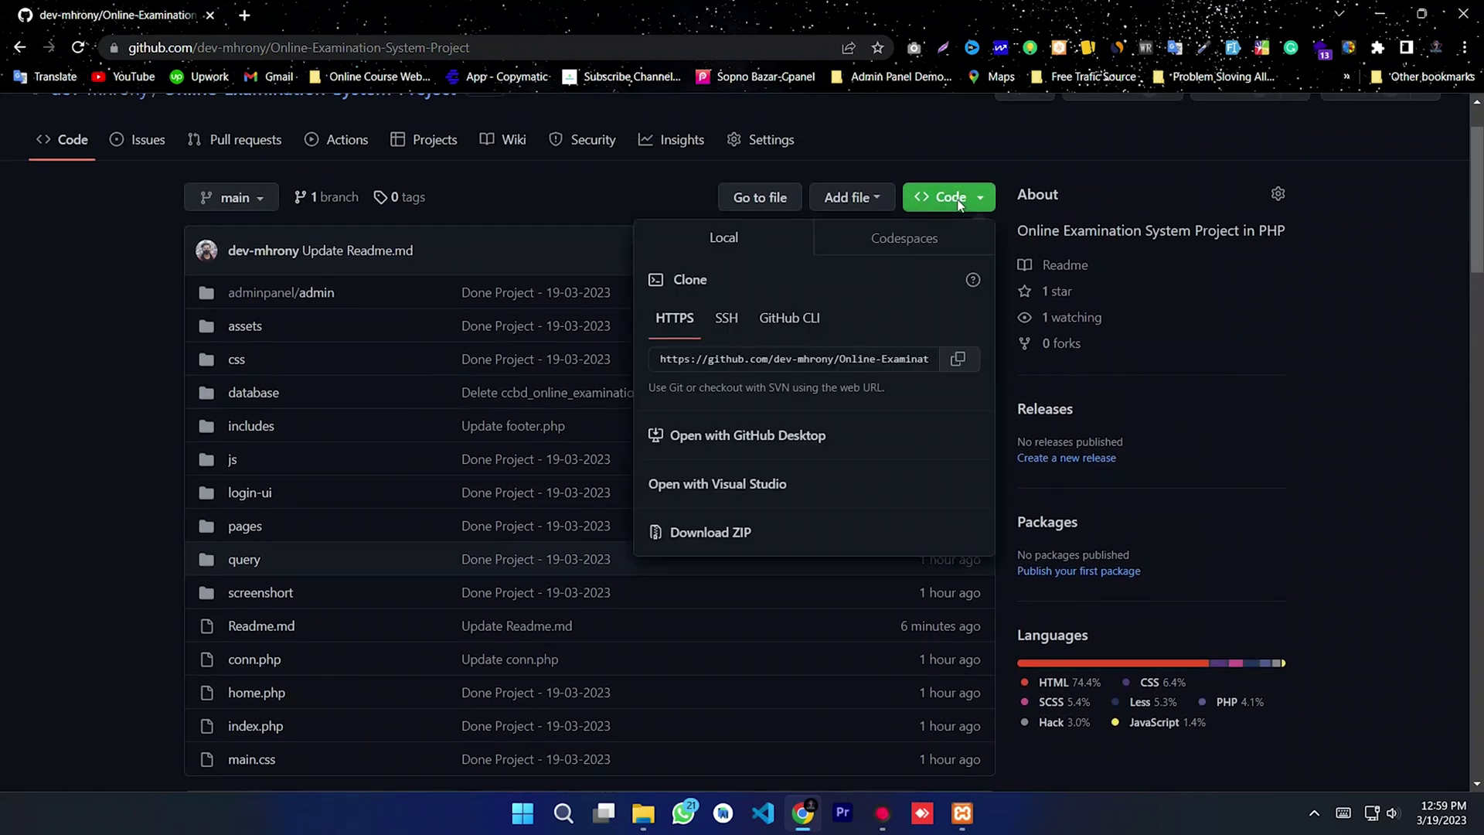
left_click(735, 541)
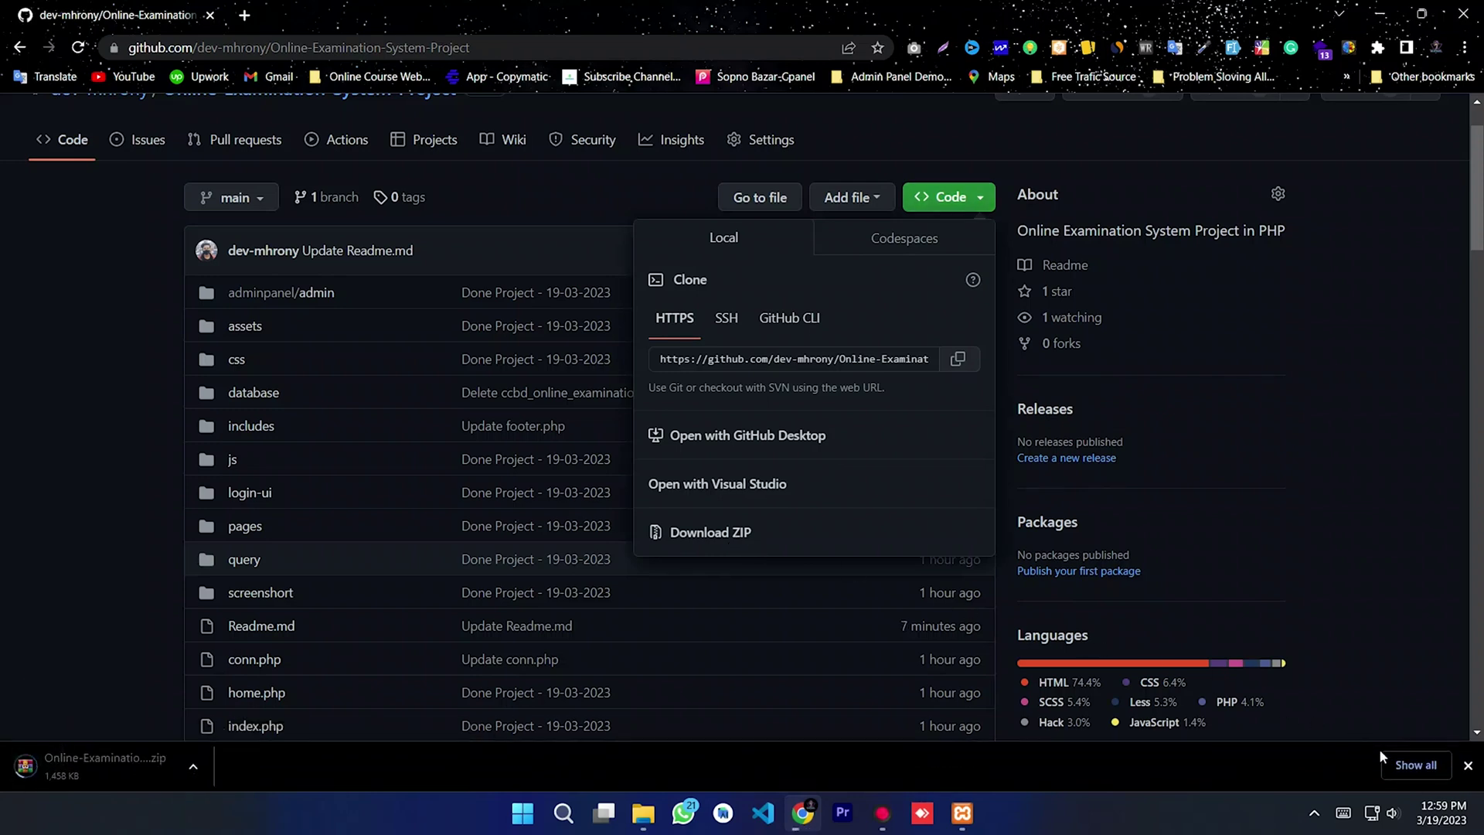
Step: Locate the downloaded zip in its folder and open it in WinRAR
left_click(1411, 765)
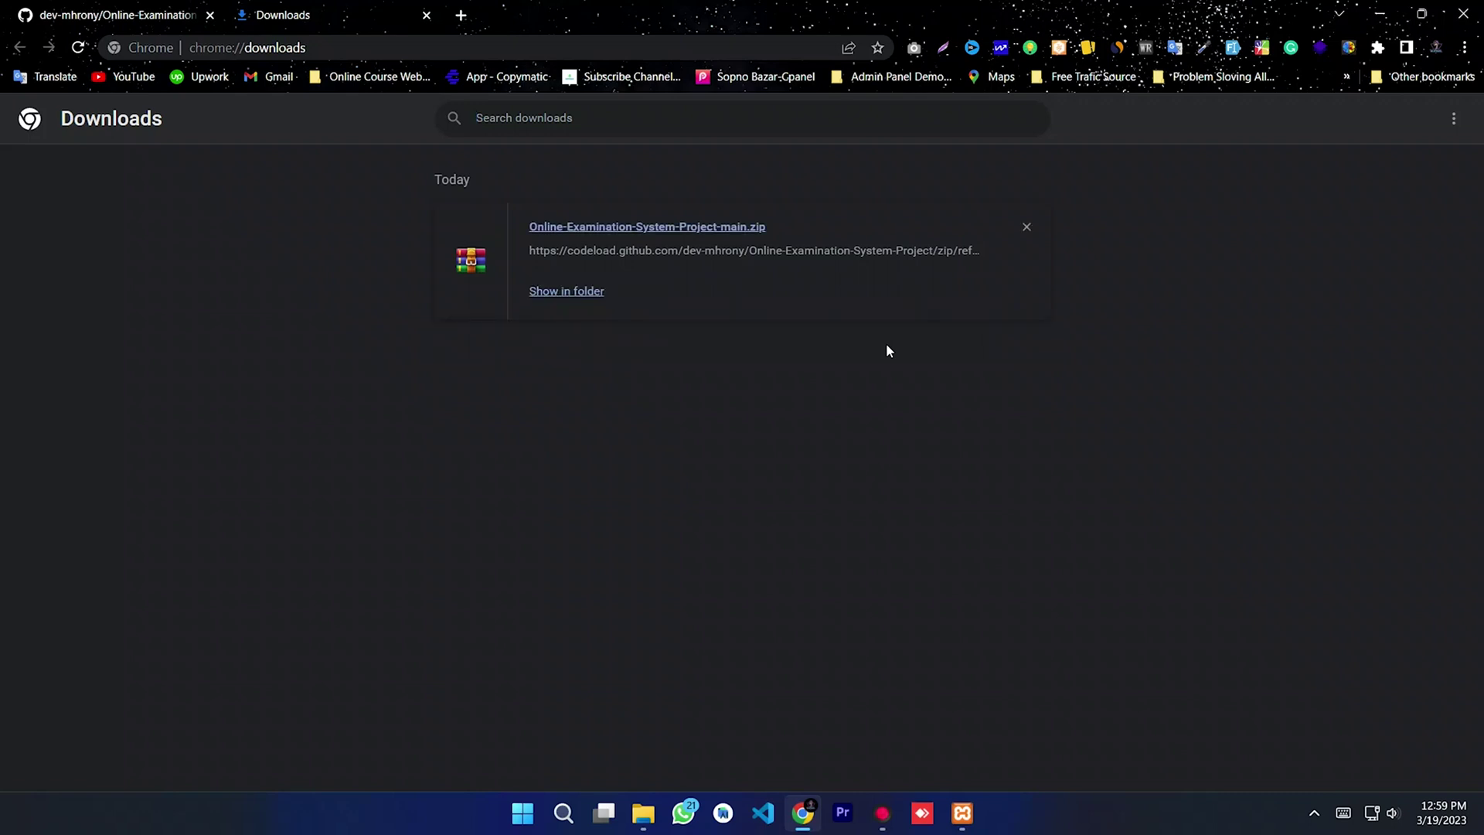
left_click(573, 292)
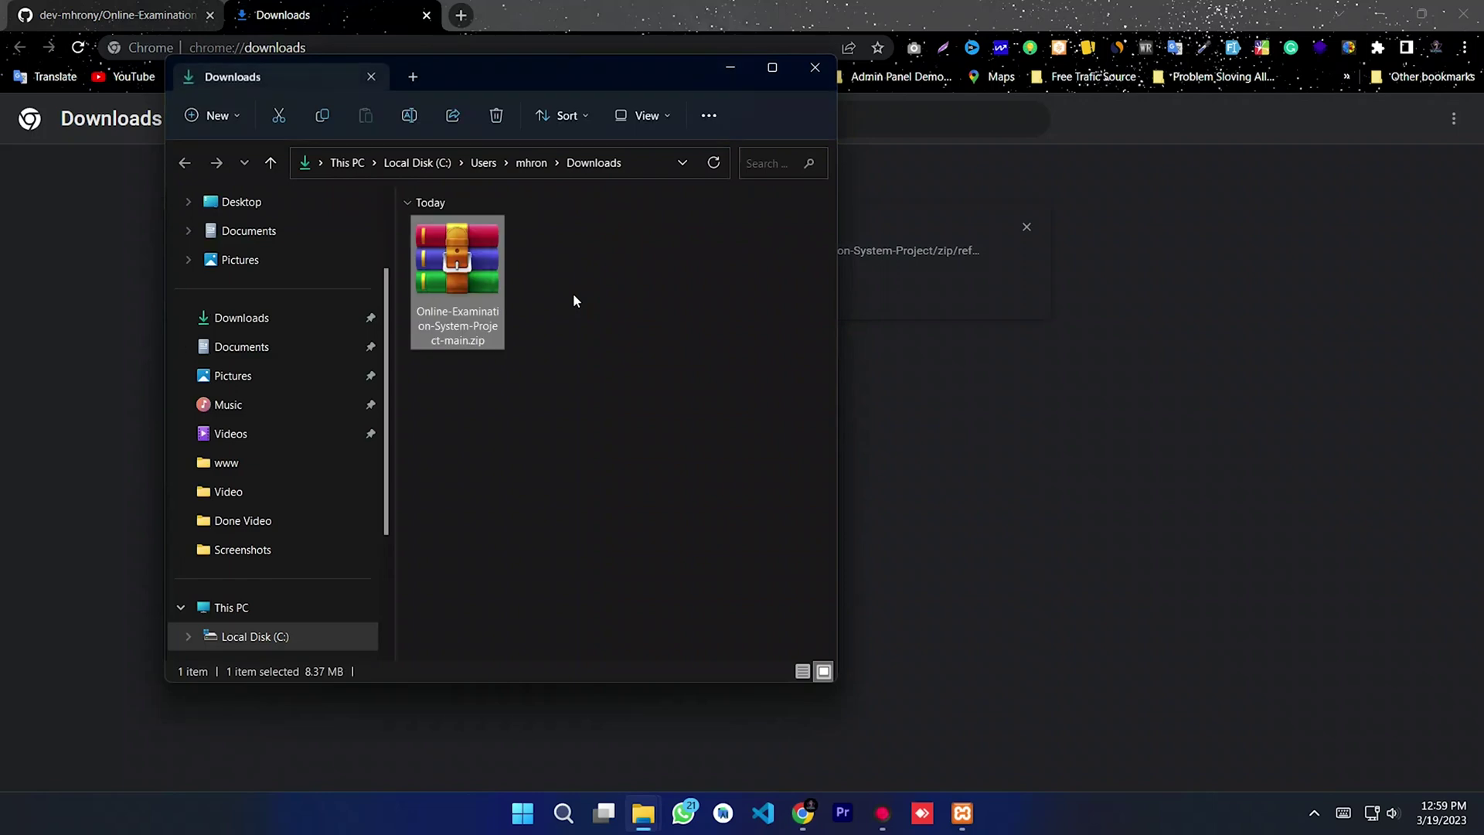
left_click(1379, 18)
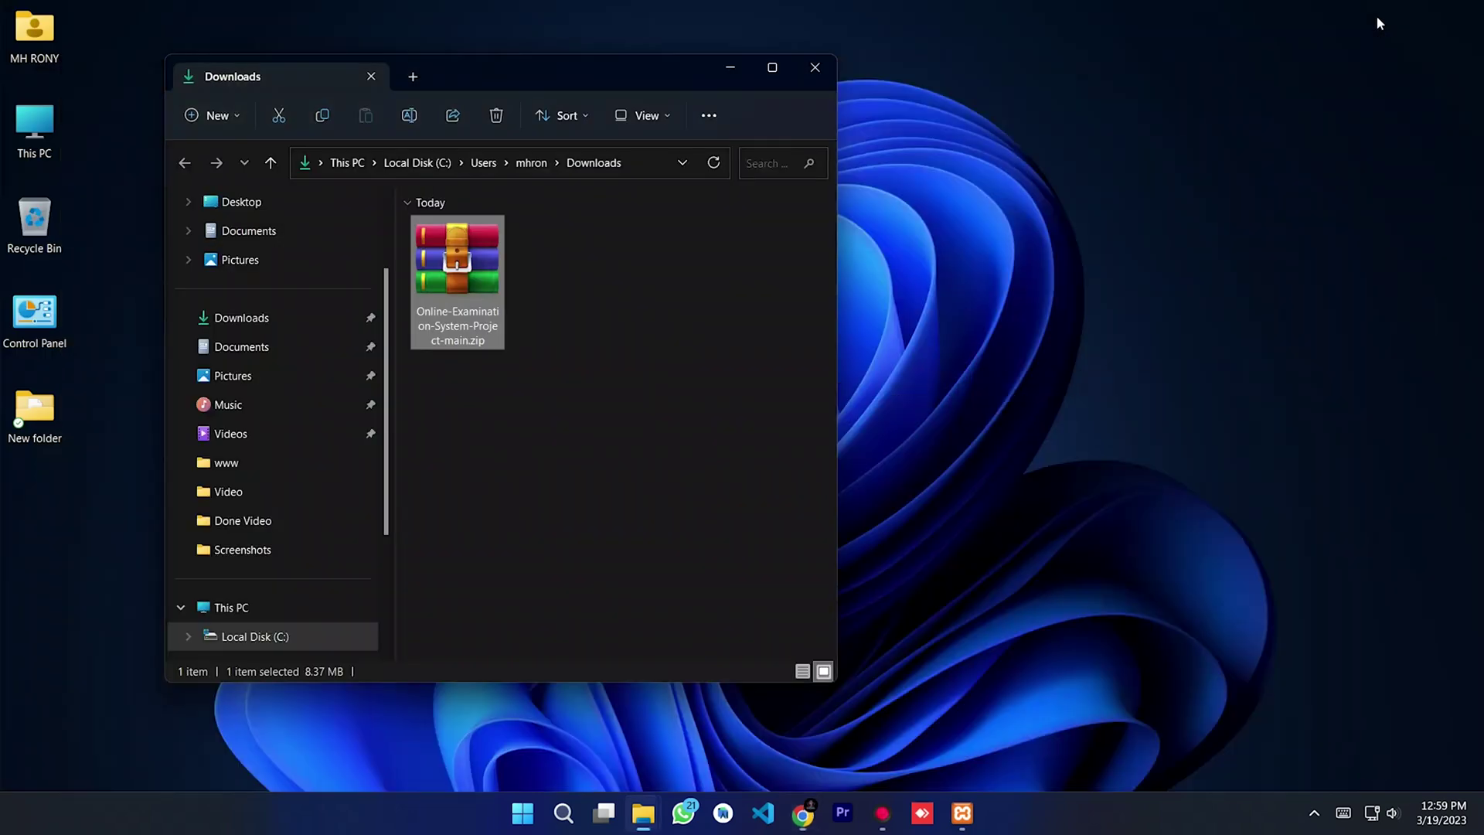
left_click_drag(599, 77, 1133, 95)
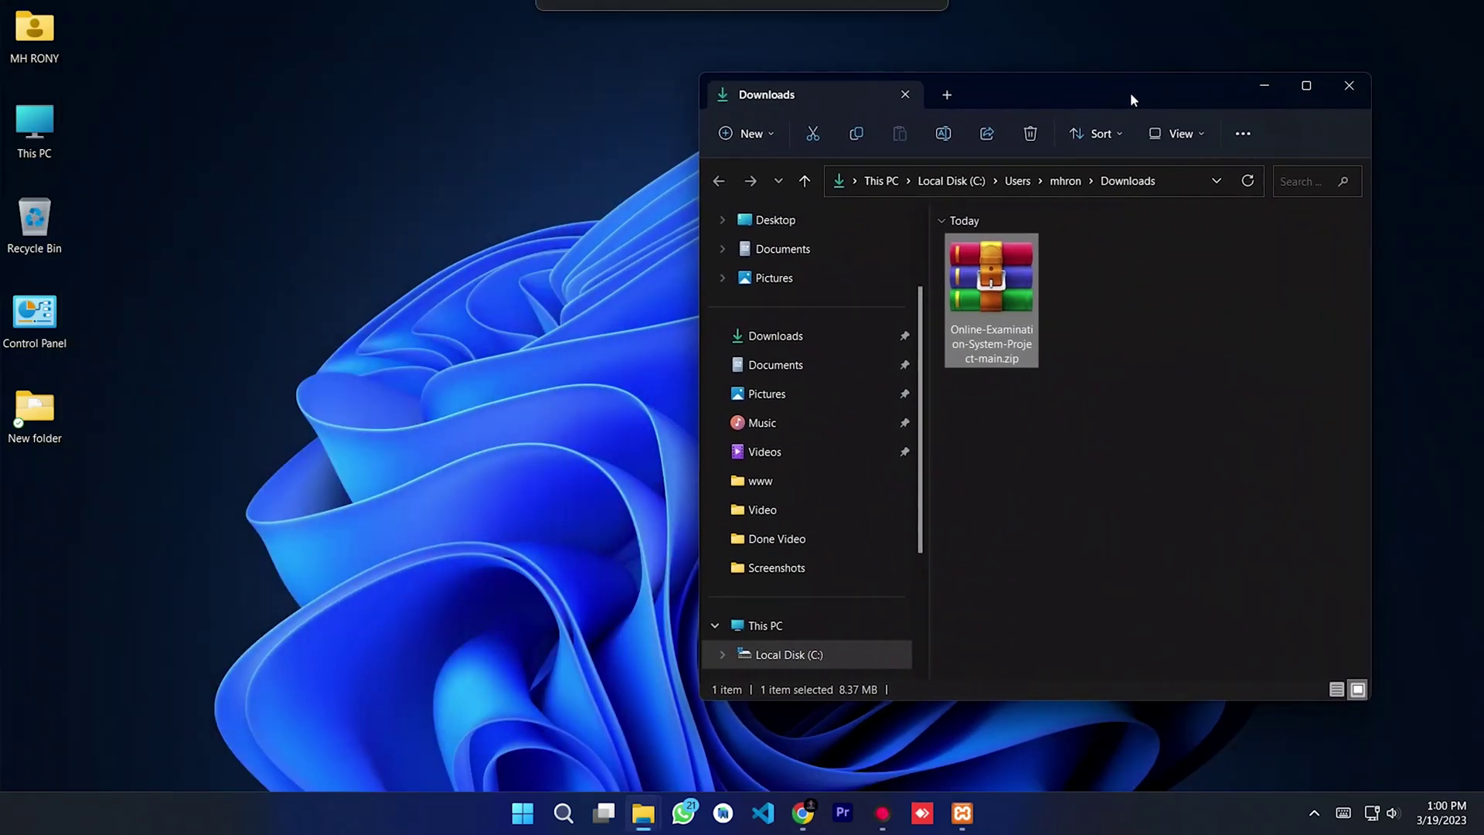
double_click(996, 324)
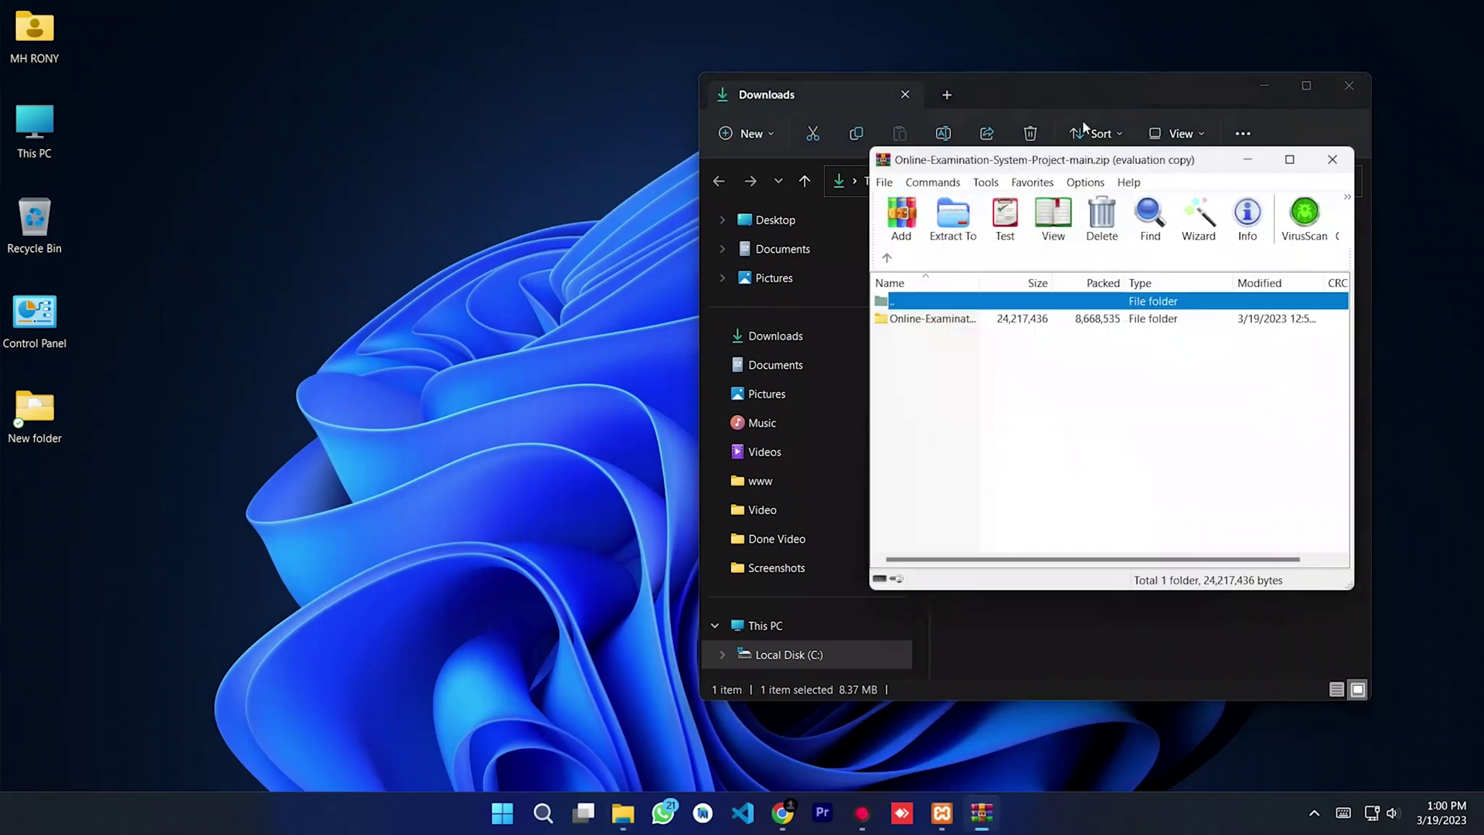
Step: Browse This PC to Softwer (F:) > install softwer > Xampp > htdocs beside the archive
left_click(1349, 85)
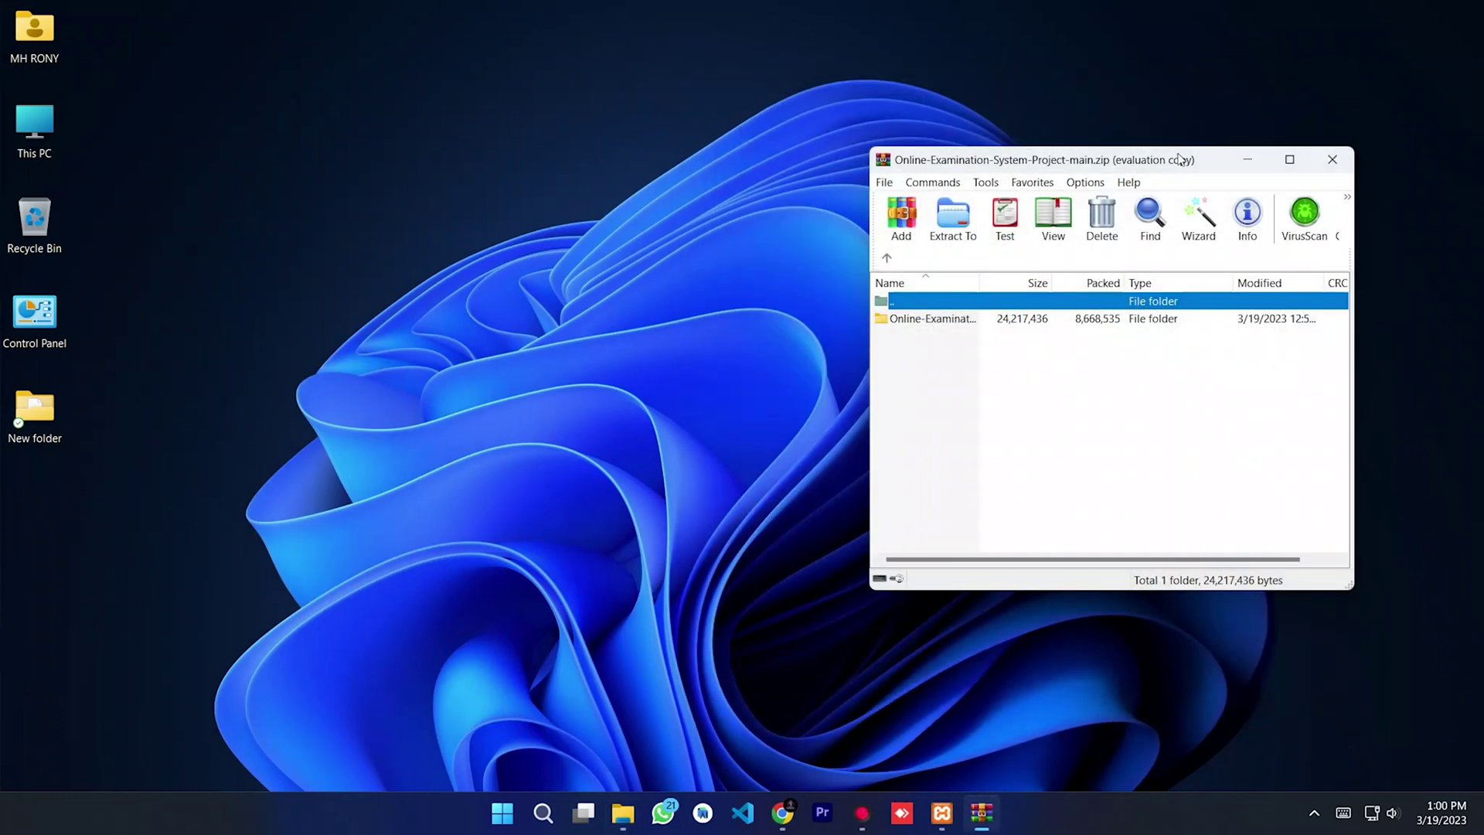
left_click_drag(1180, 160, 1131, 149)
left_click(923, 360)
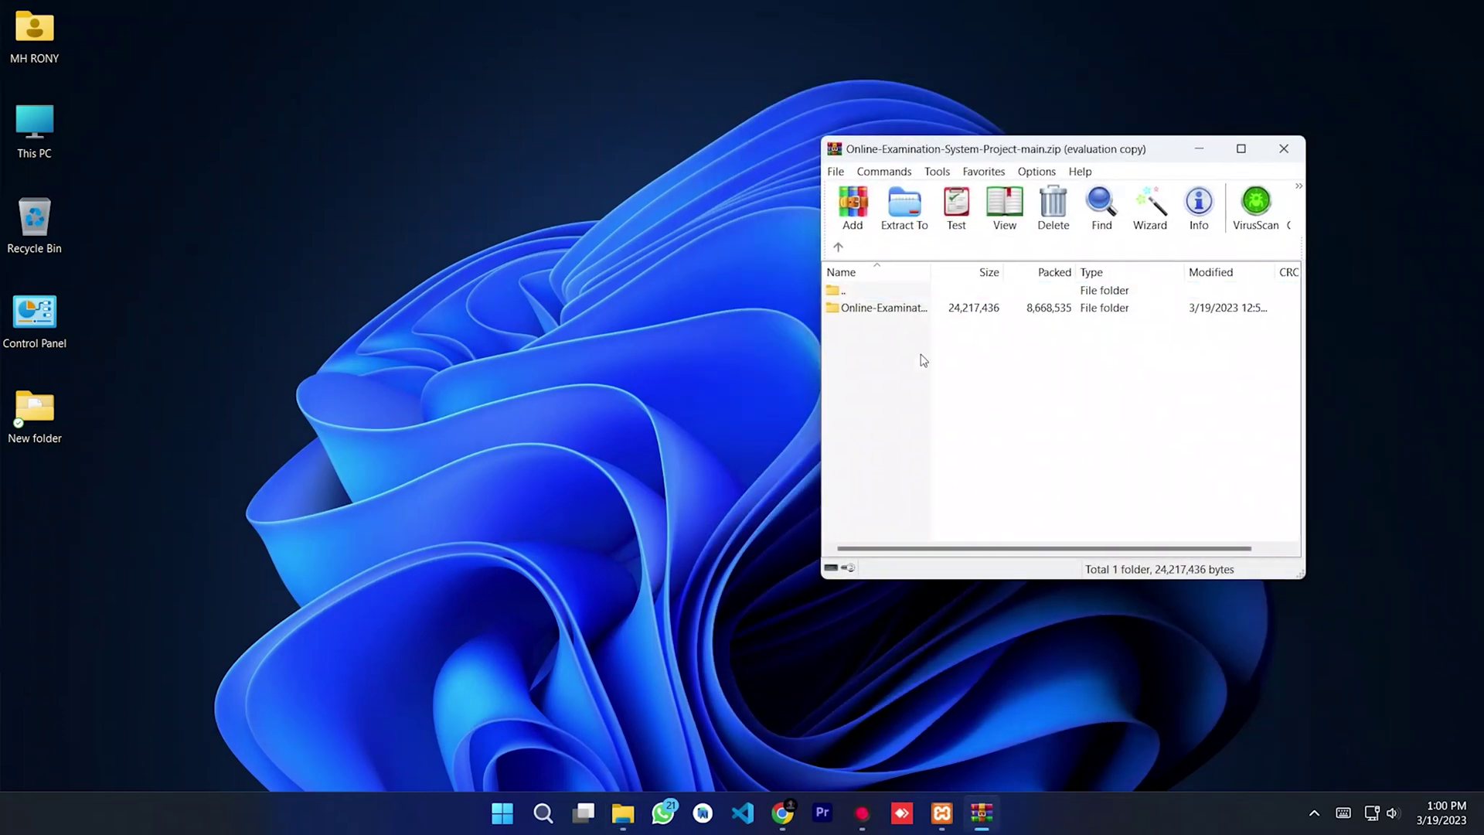
double_click(37, 120)
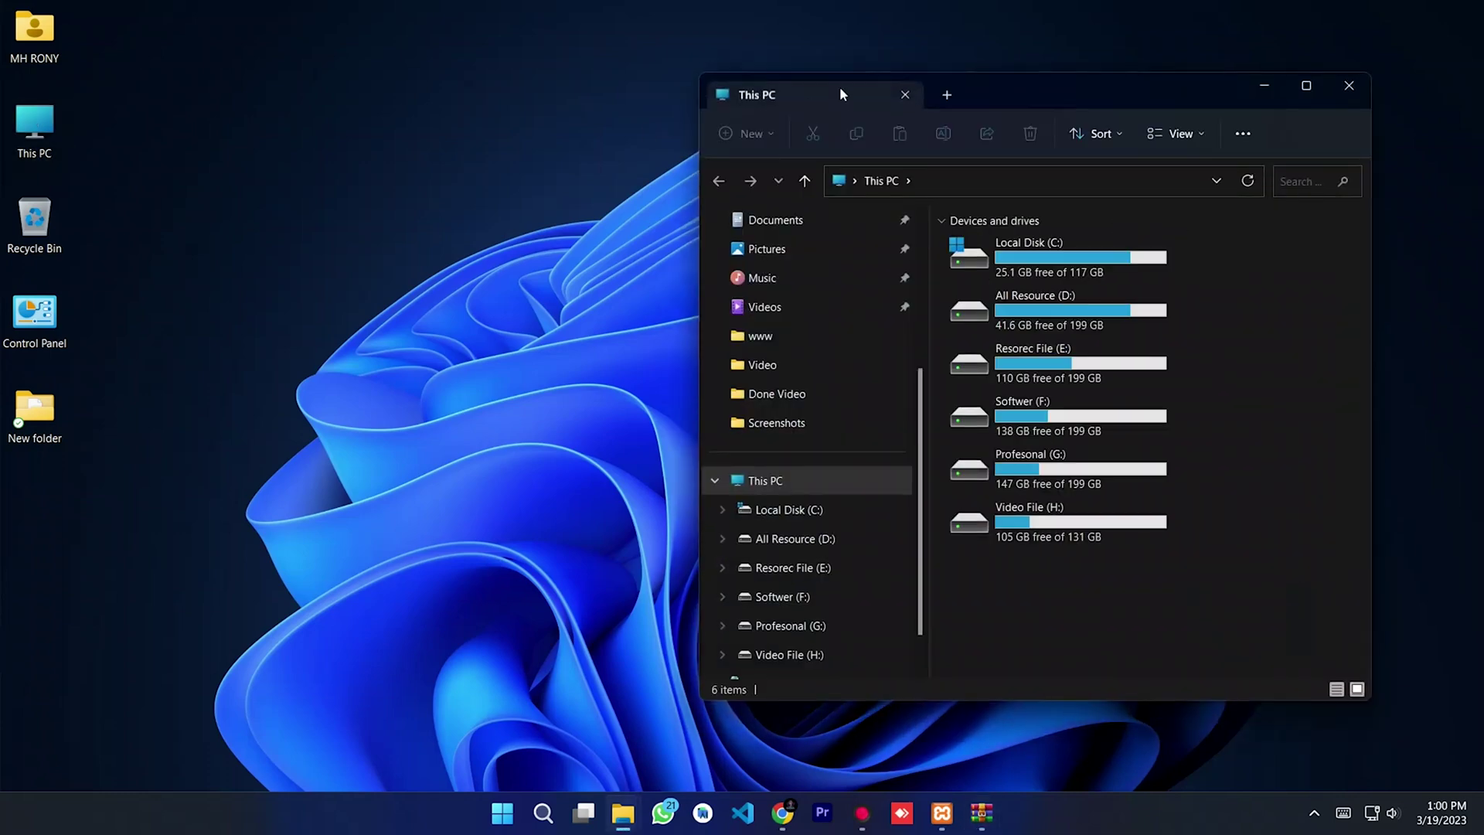
left_click_drag(1030, 101, 457, 77)
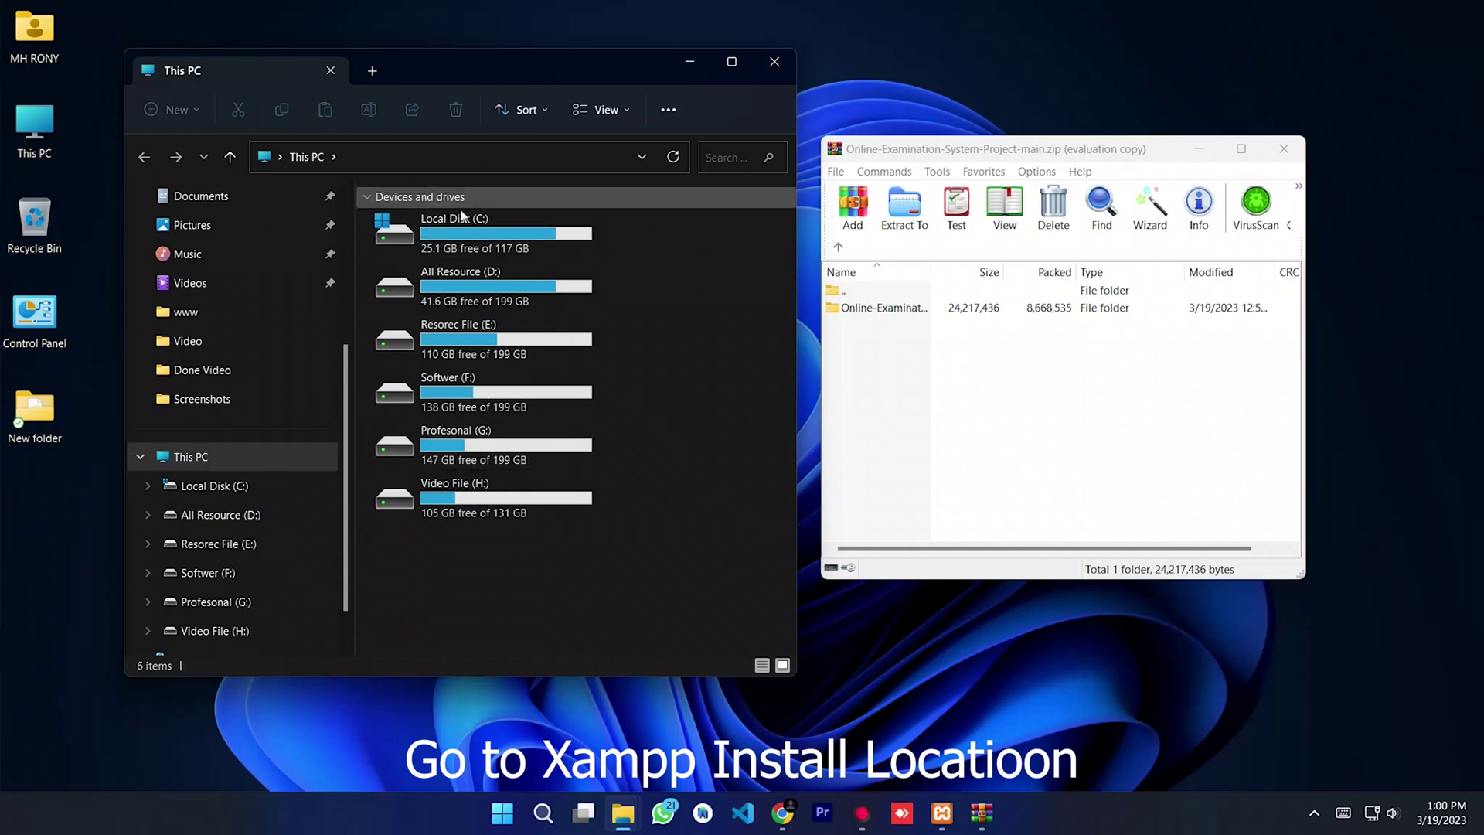
double_click(466, 402)
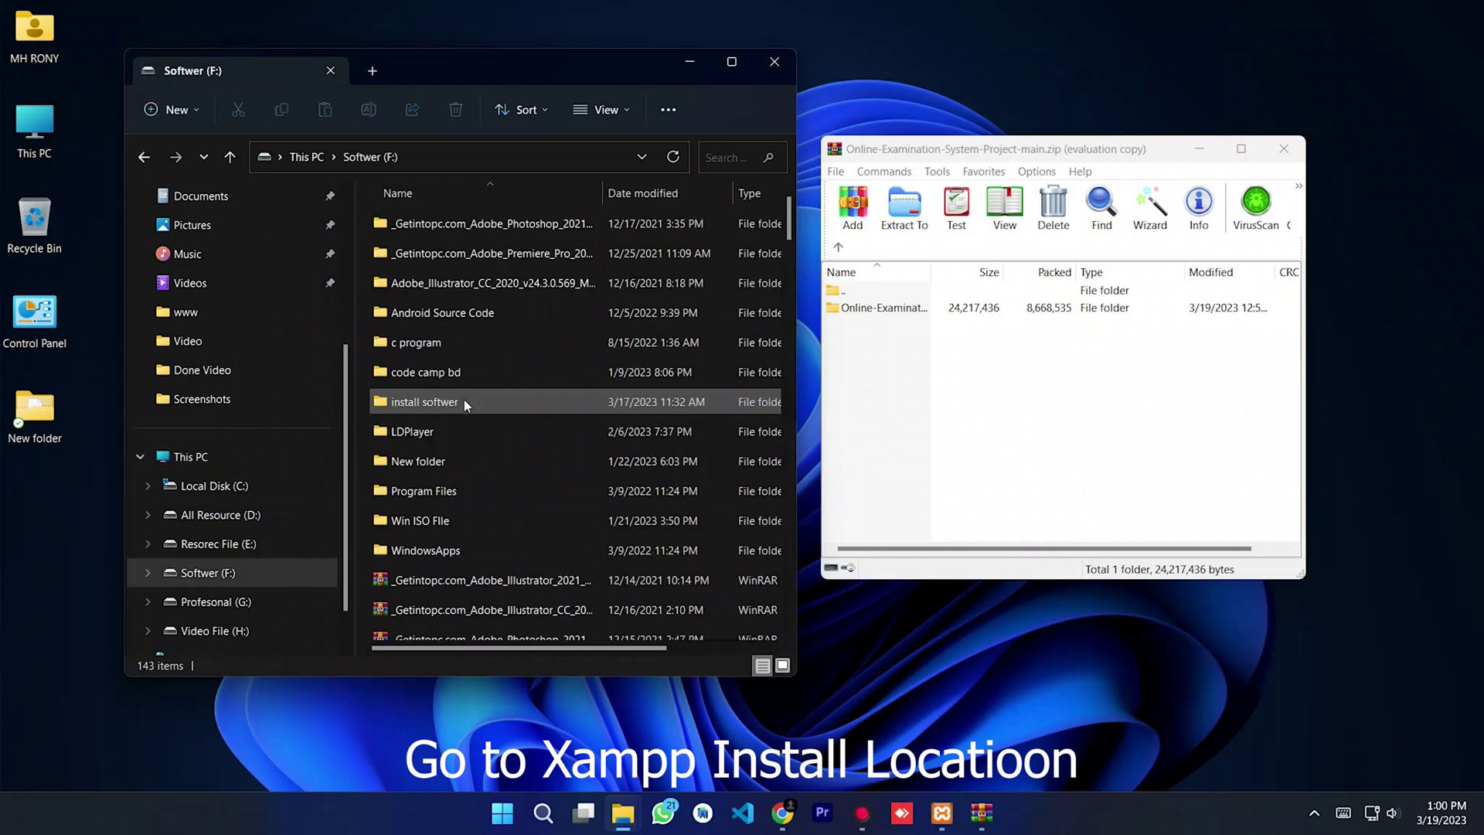
double_click(443, 403)
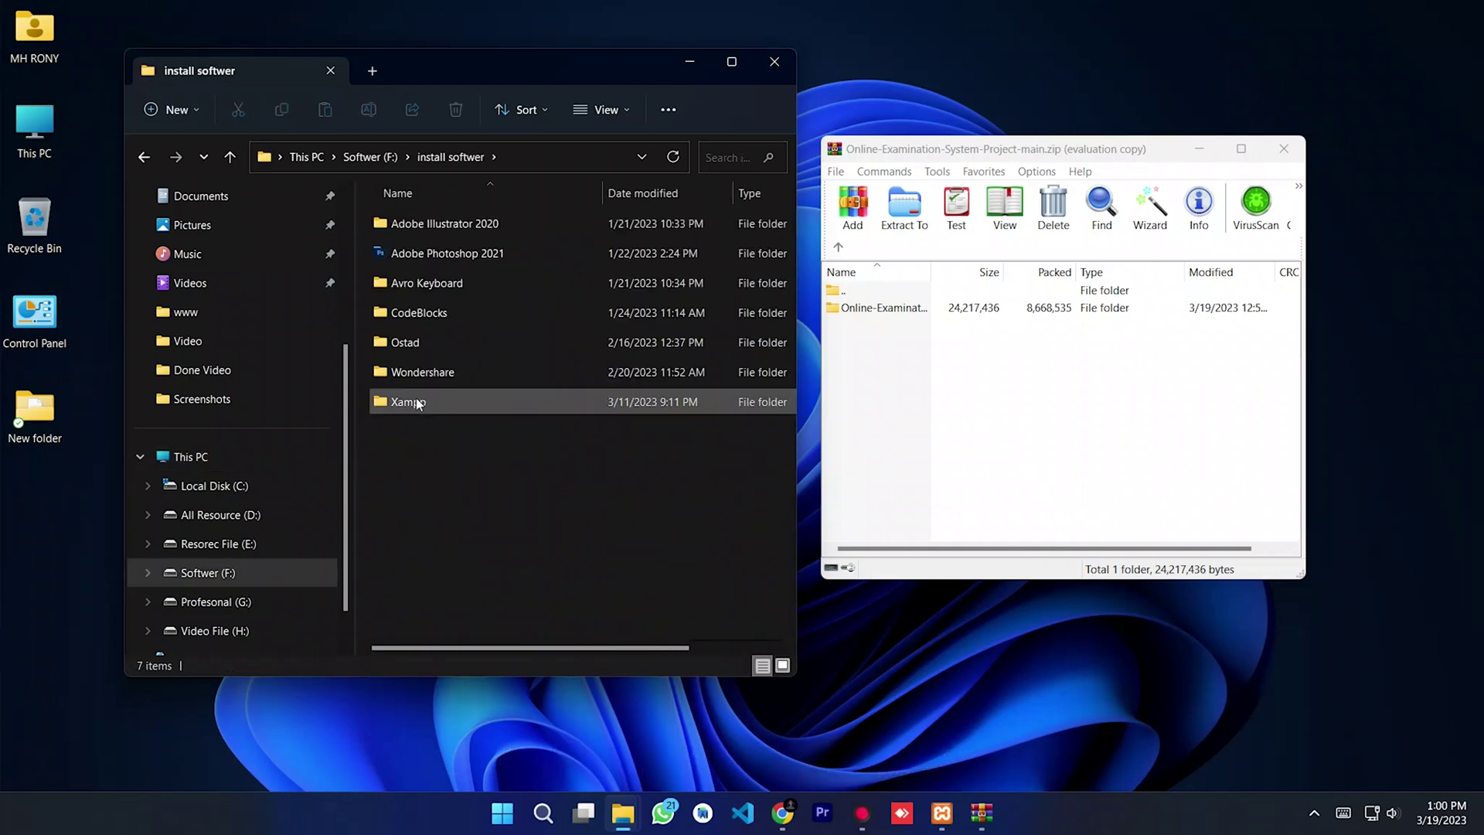
double_click(421, 405)
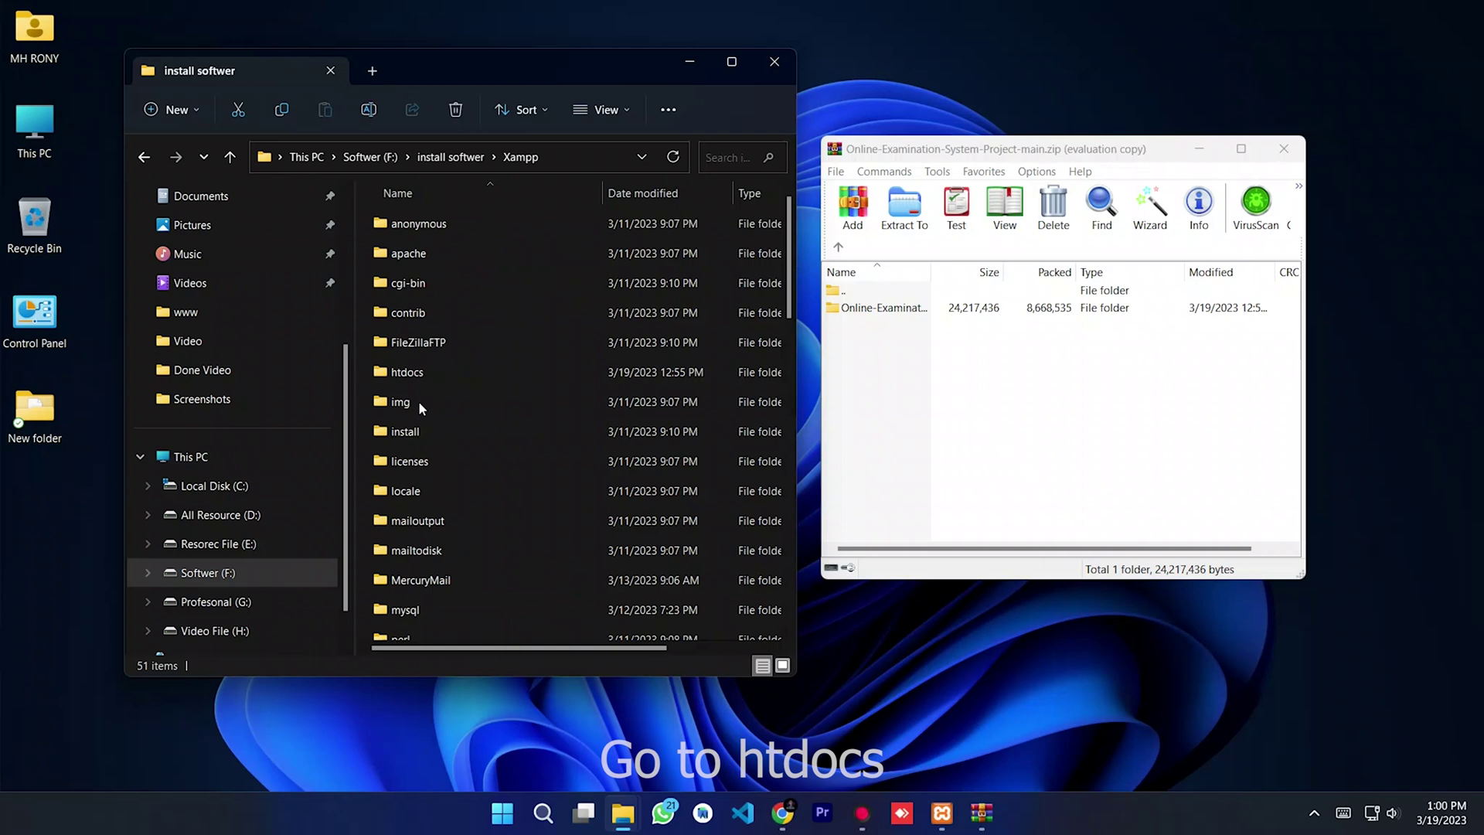
double_click(407, 372)
Step: Drag the Online-Examination-System-Project-main folder into htdocs and close WinRAR
left_click_drag(446, 341, 649, 528)
left_click_drag(878, 315, 858, 309)
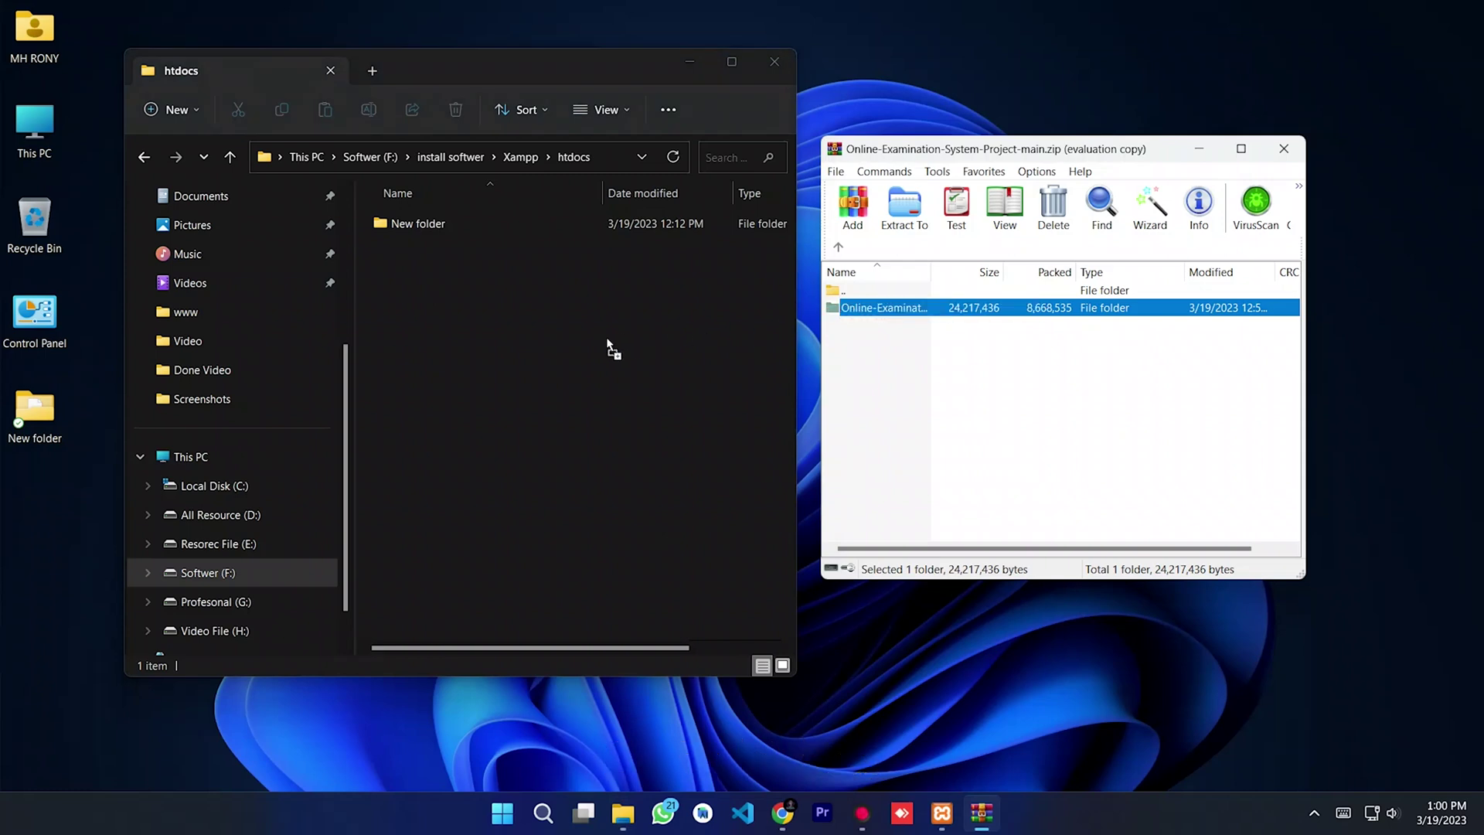
left_click_drag(609, 341, 607, 340)
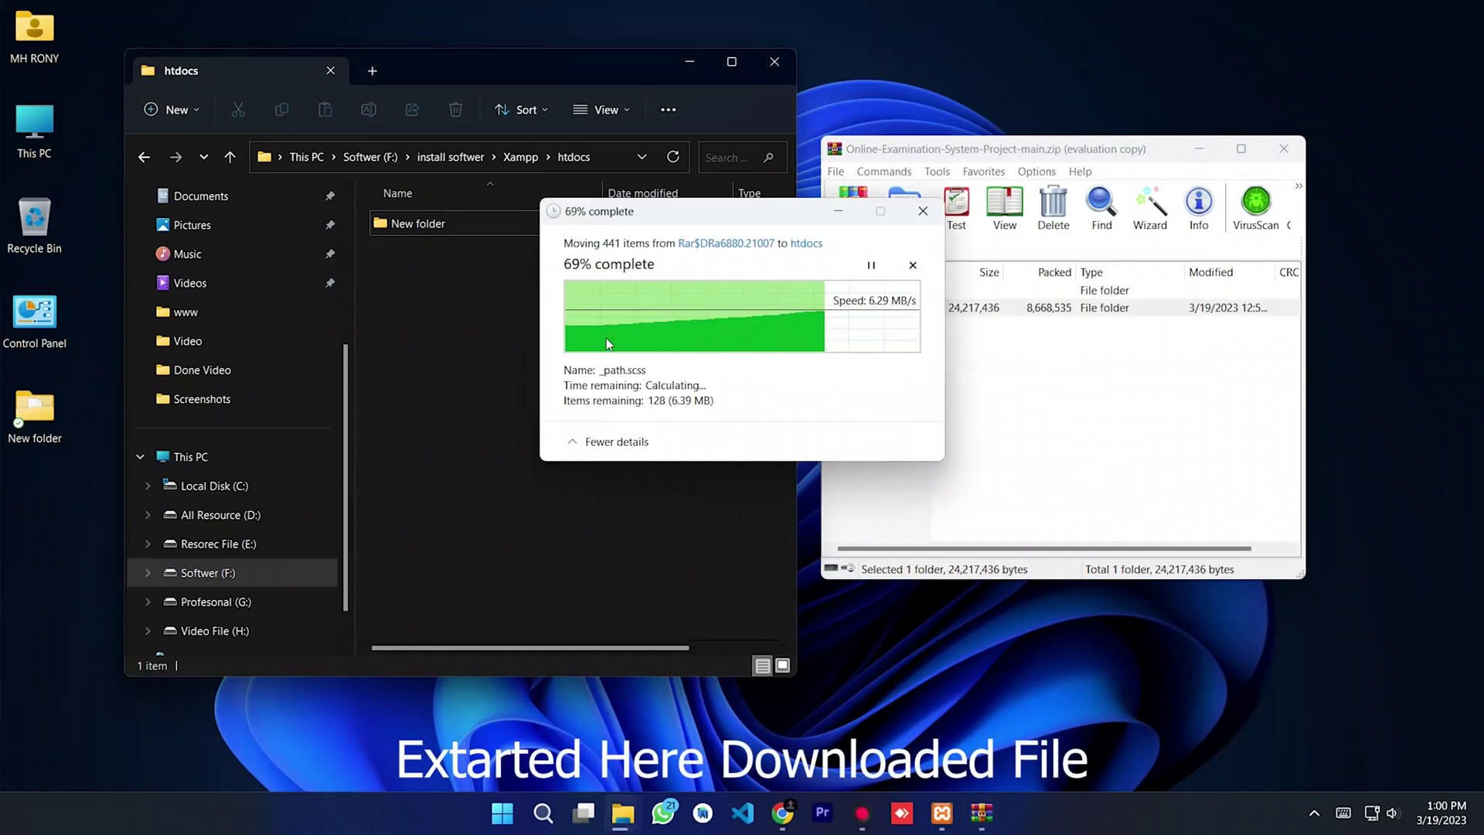
left_click(550, 345)
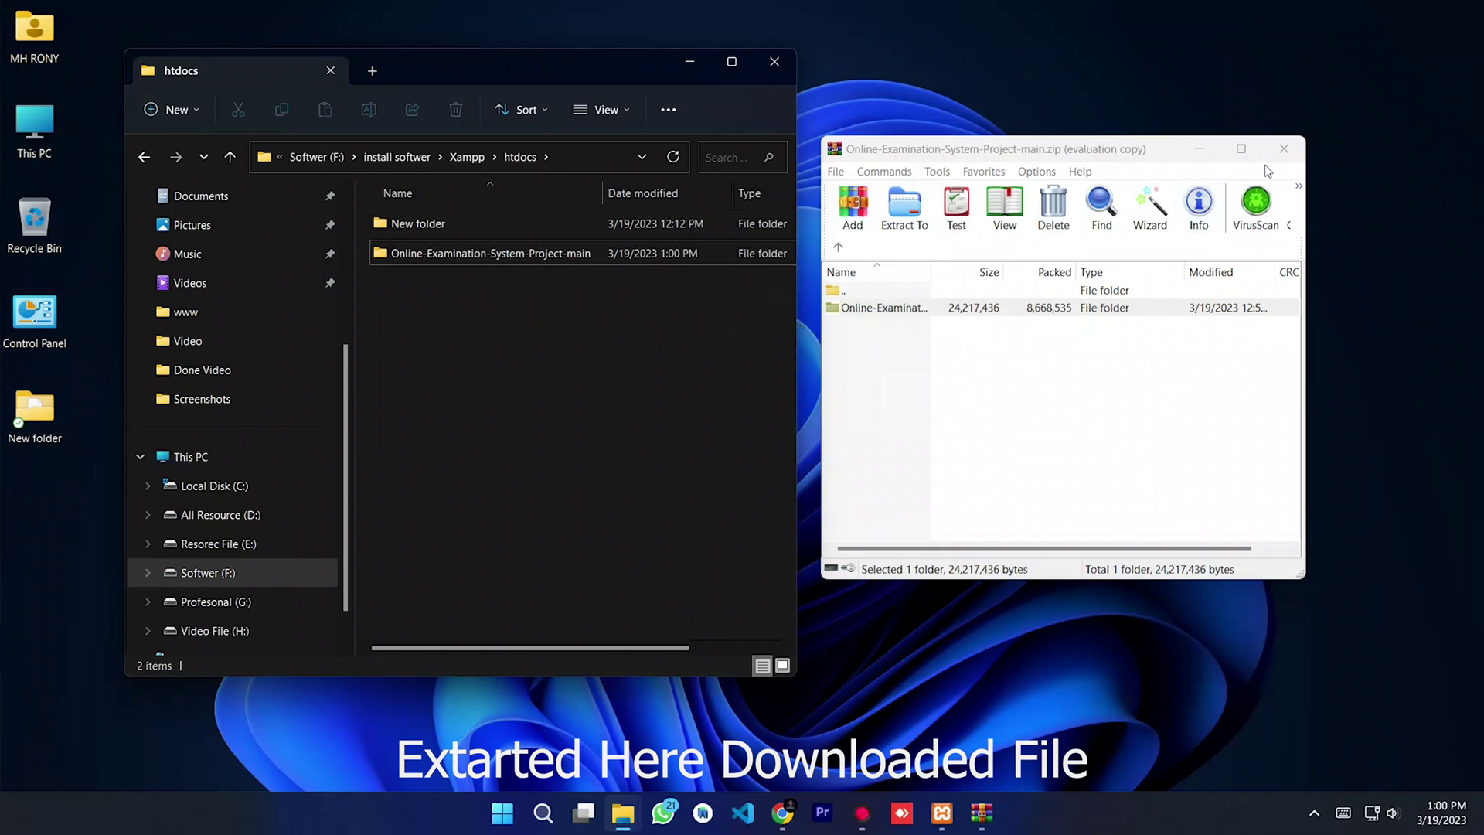
left_click(1284, 150)
left_click_drag(577, 71, 788, 89)
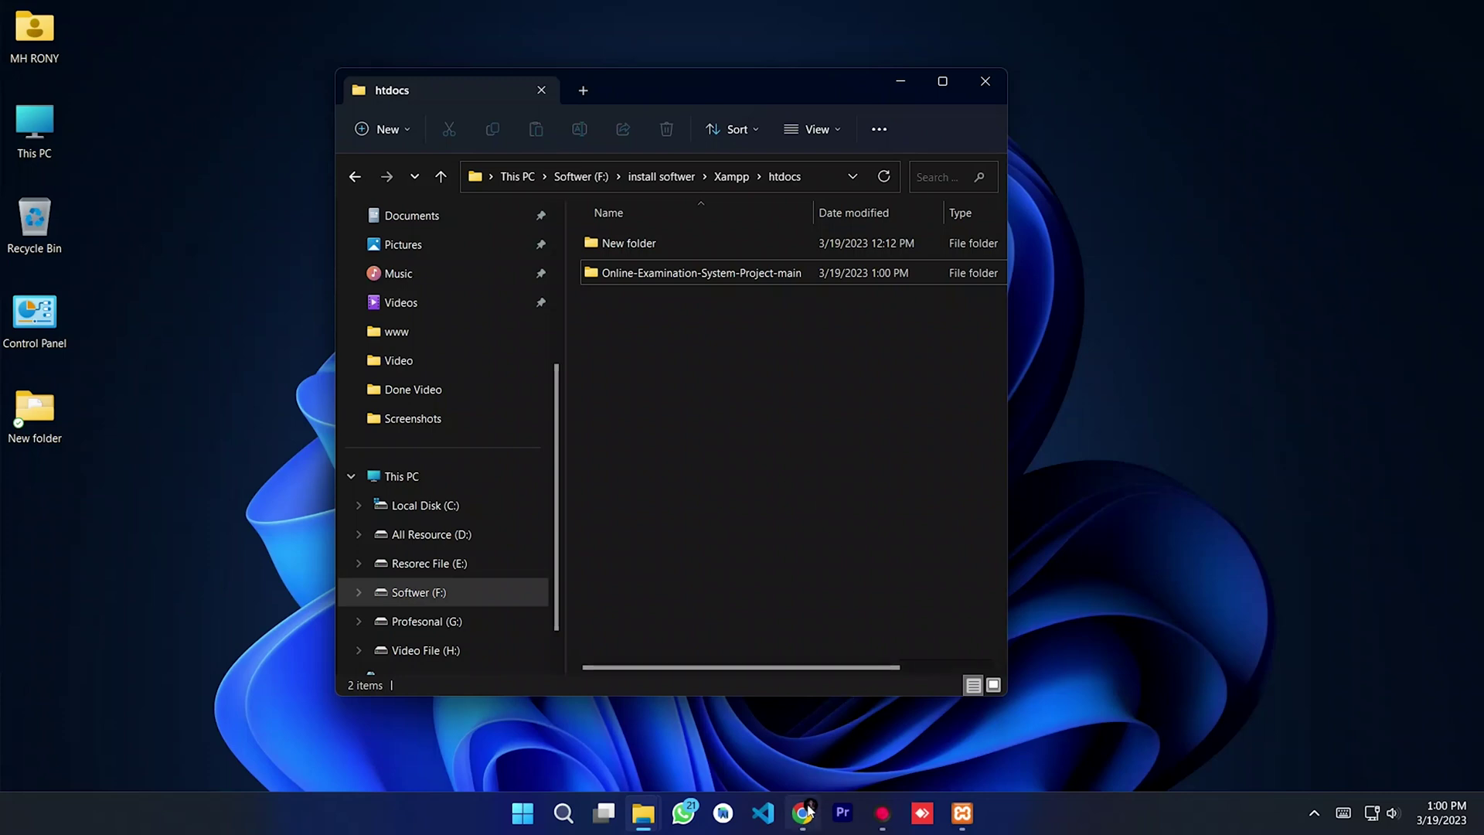
Step: Load localhost/phpmyadmin in the browser
left_click(806, 811)
left_click(313, 51)
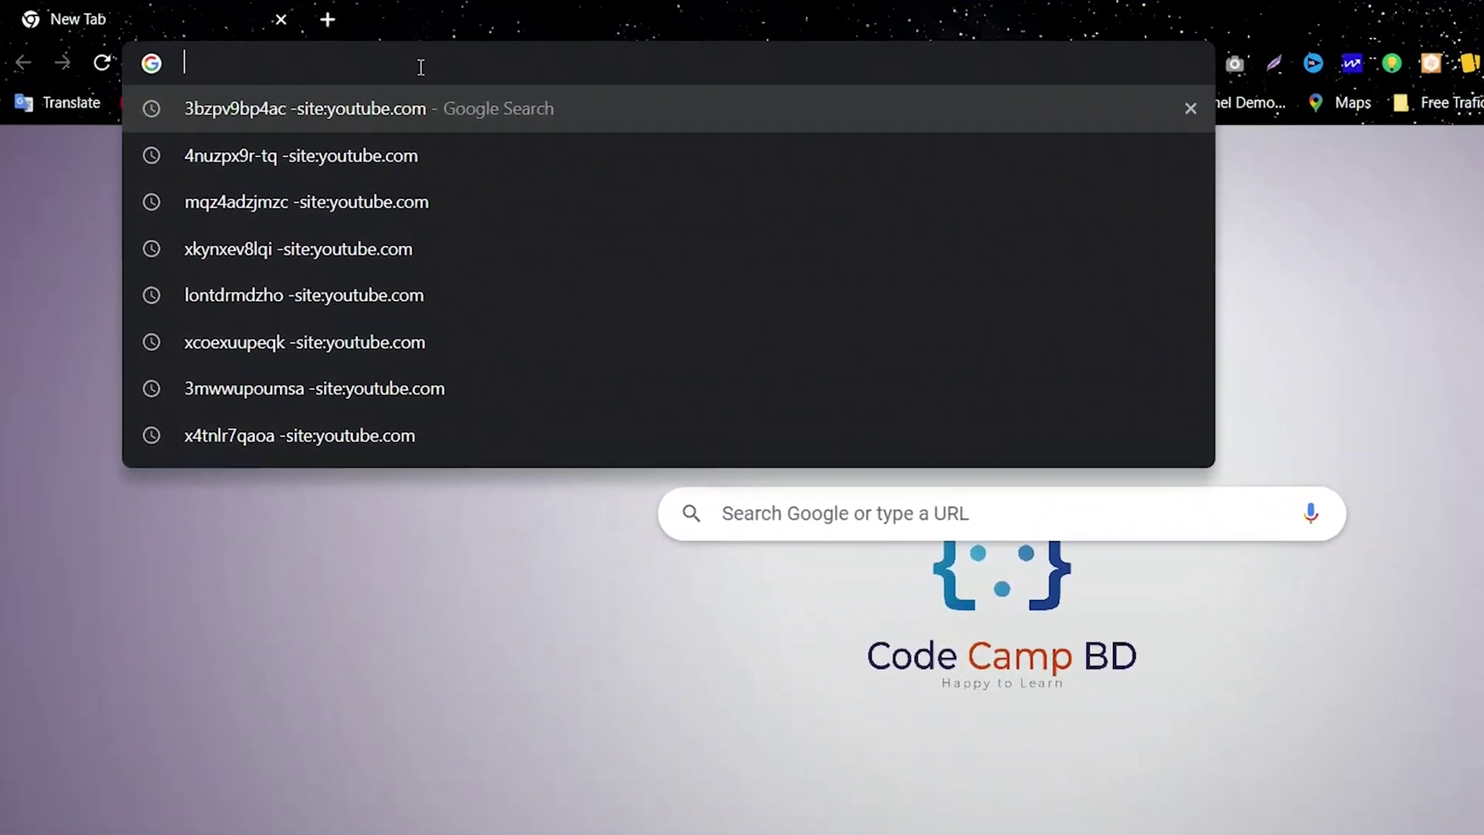
type("local")
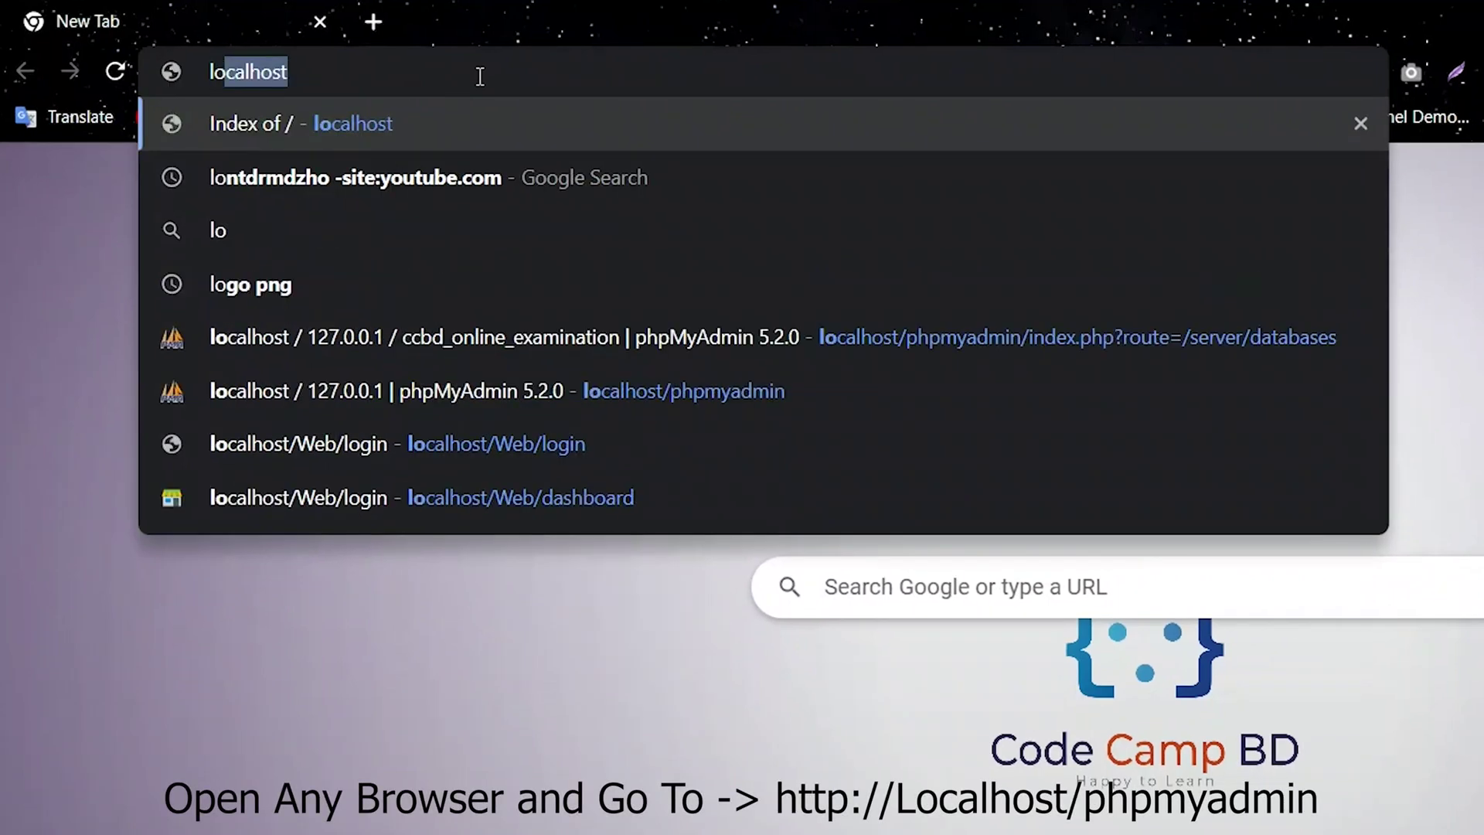
type("host")
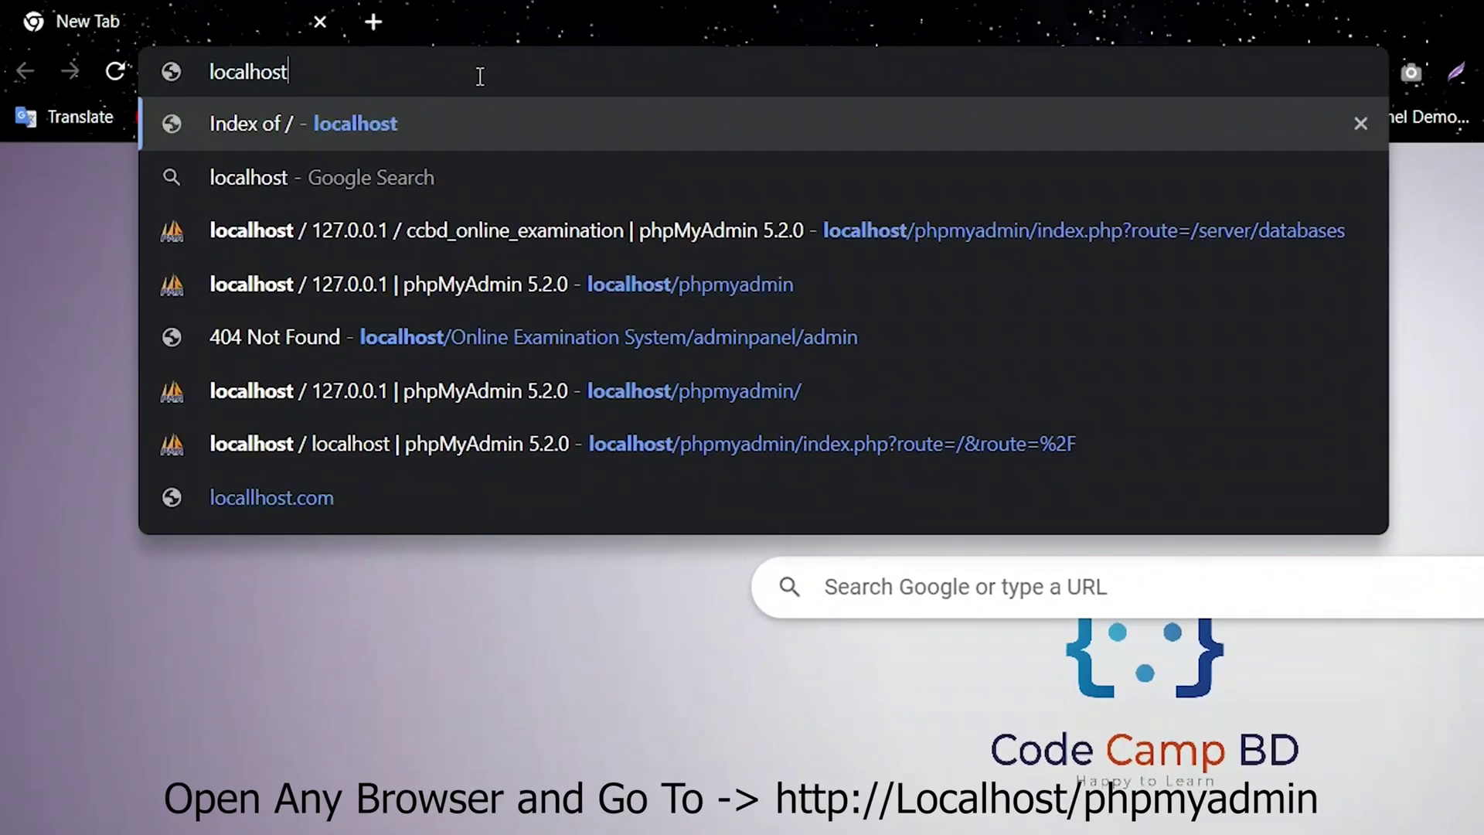
type("/")
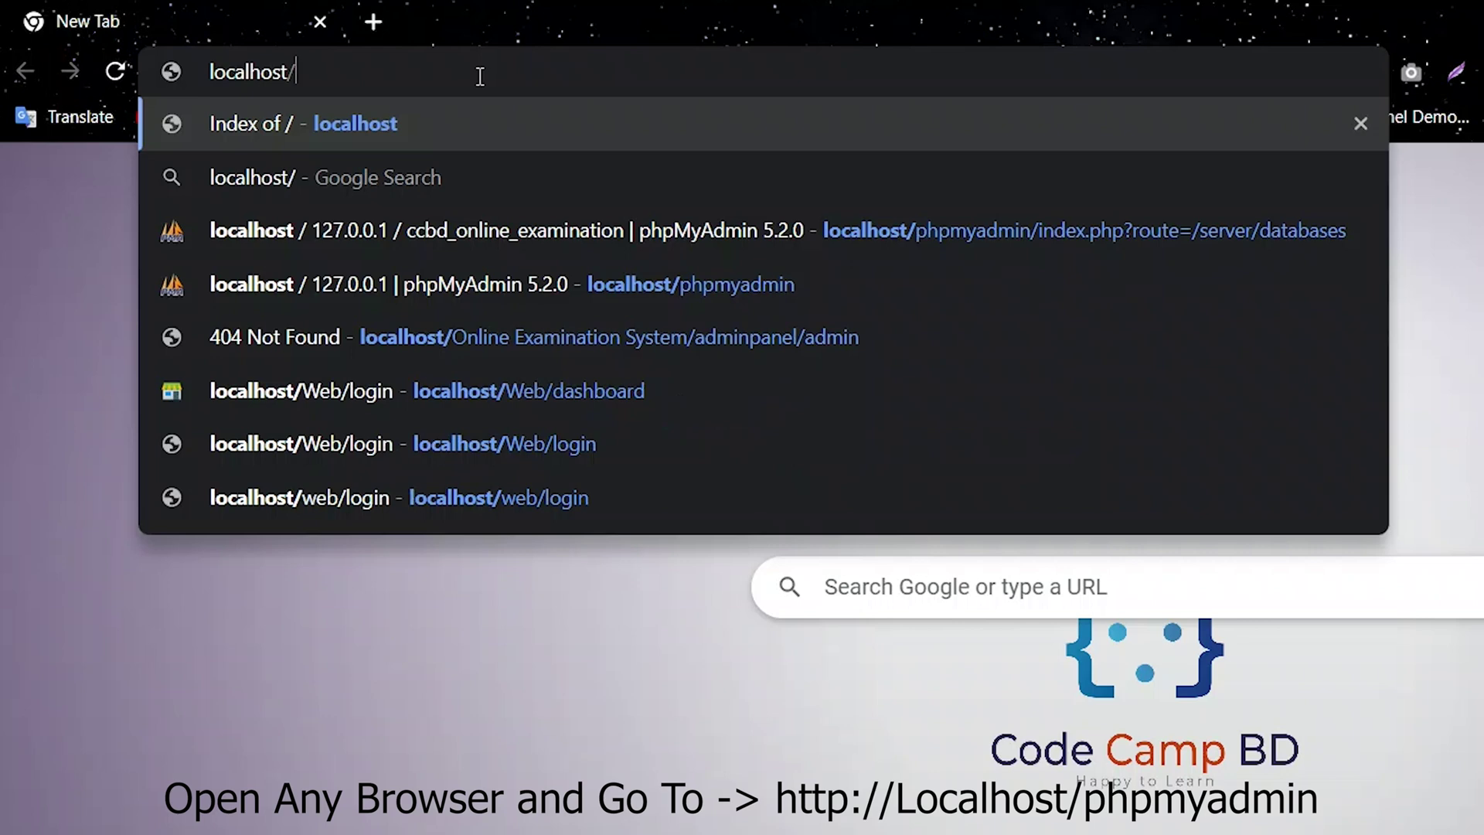
type("phpmy")
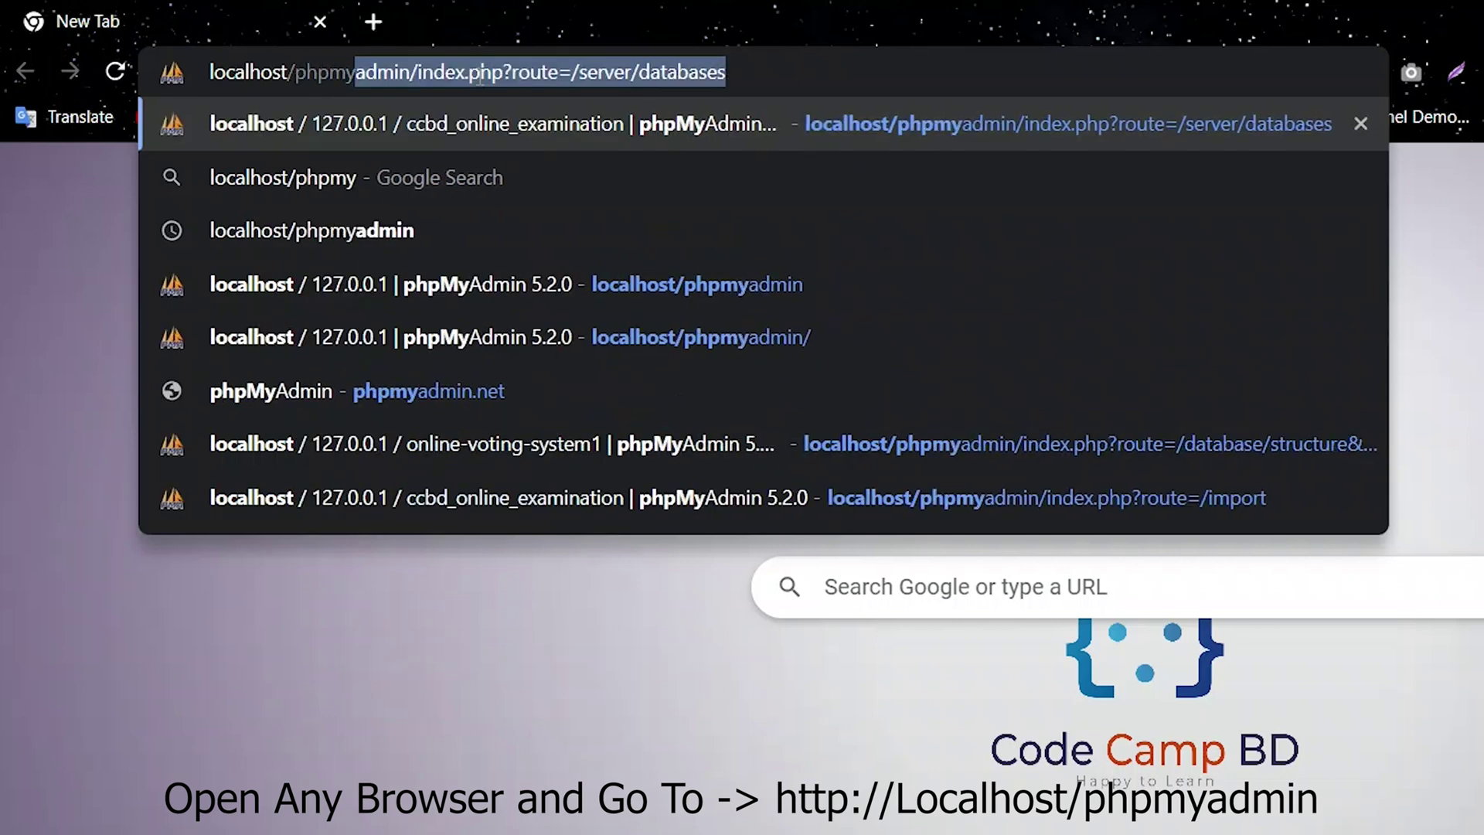
type("admin")
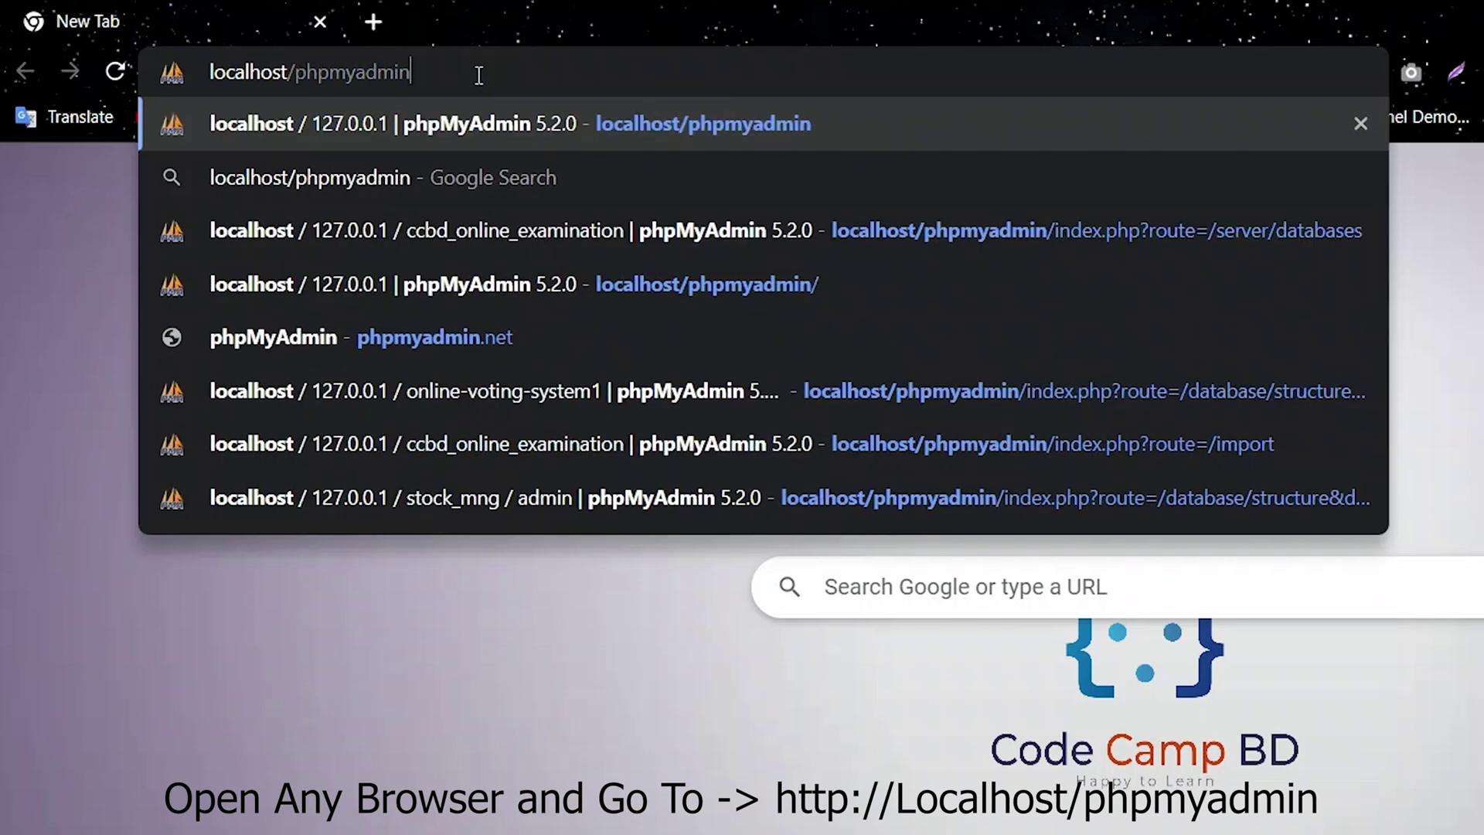
left_click_drag(464, 74, 179, 76)
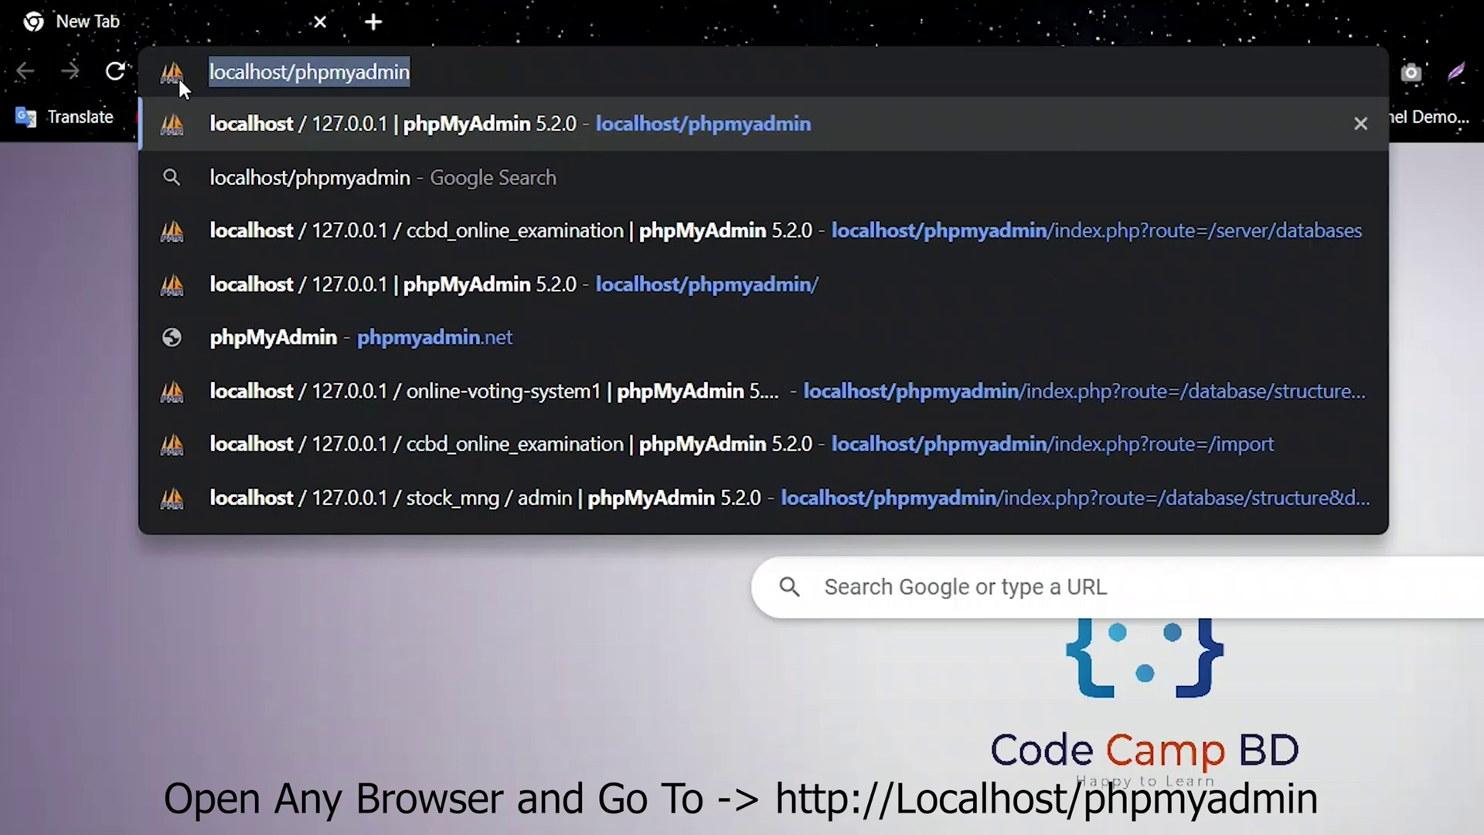
left_click(428, 64)
key("Return")
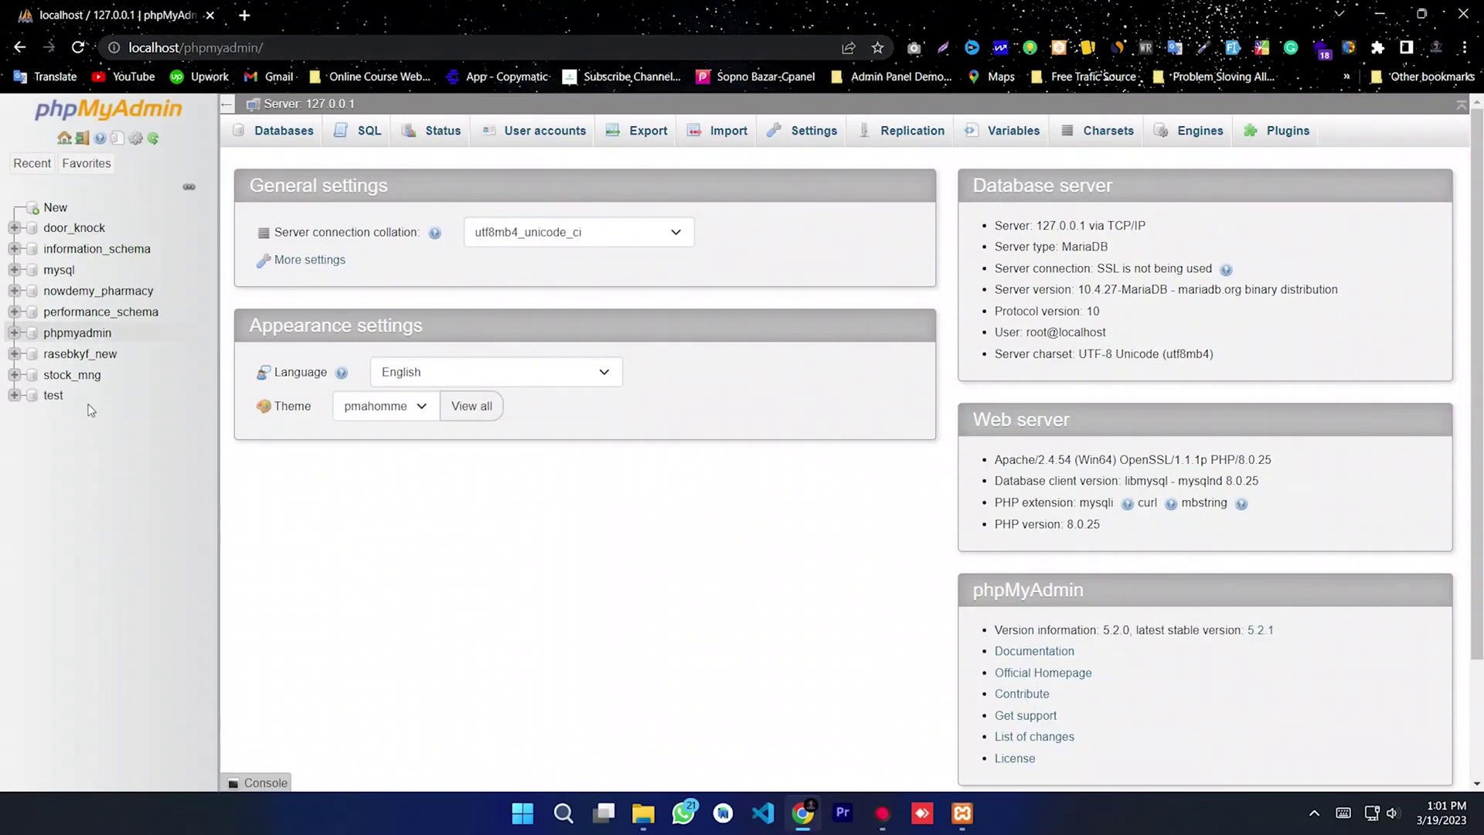
Step: Create the database ccbd_online_exam and go to its Import page
left_click(56, 209)
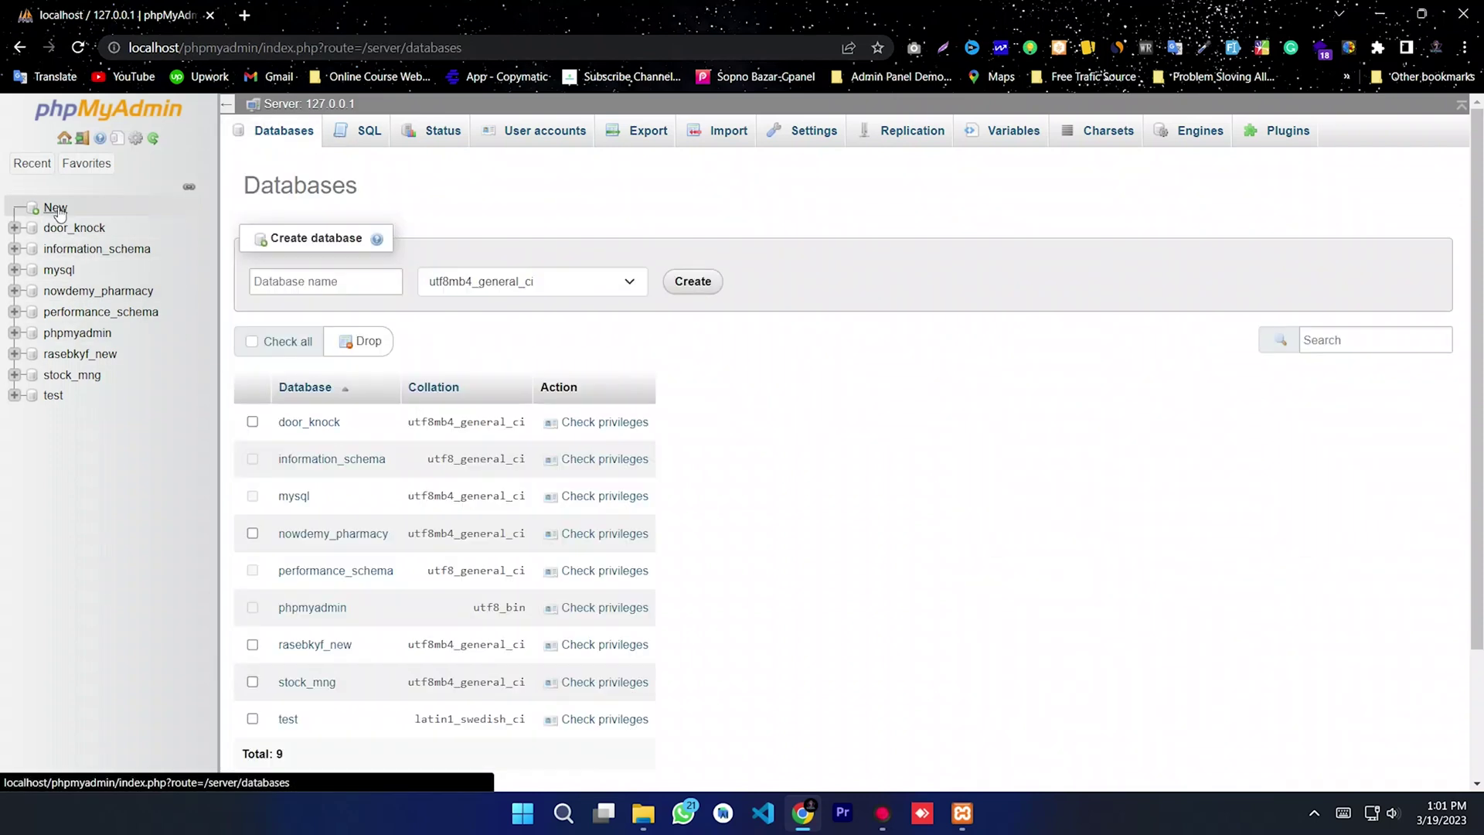
left_click(289, 282)
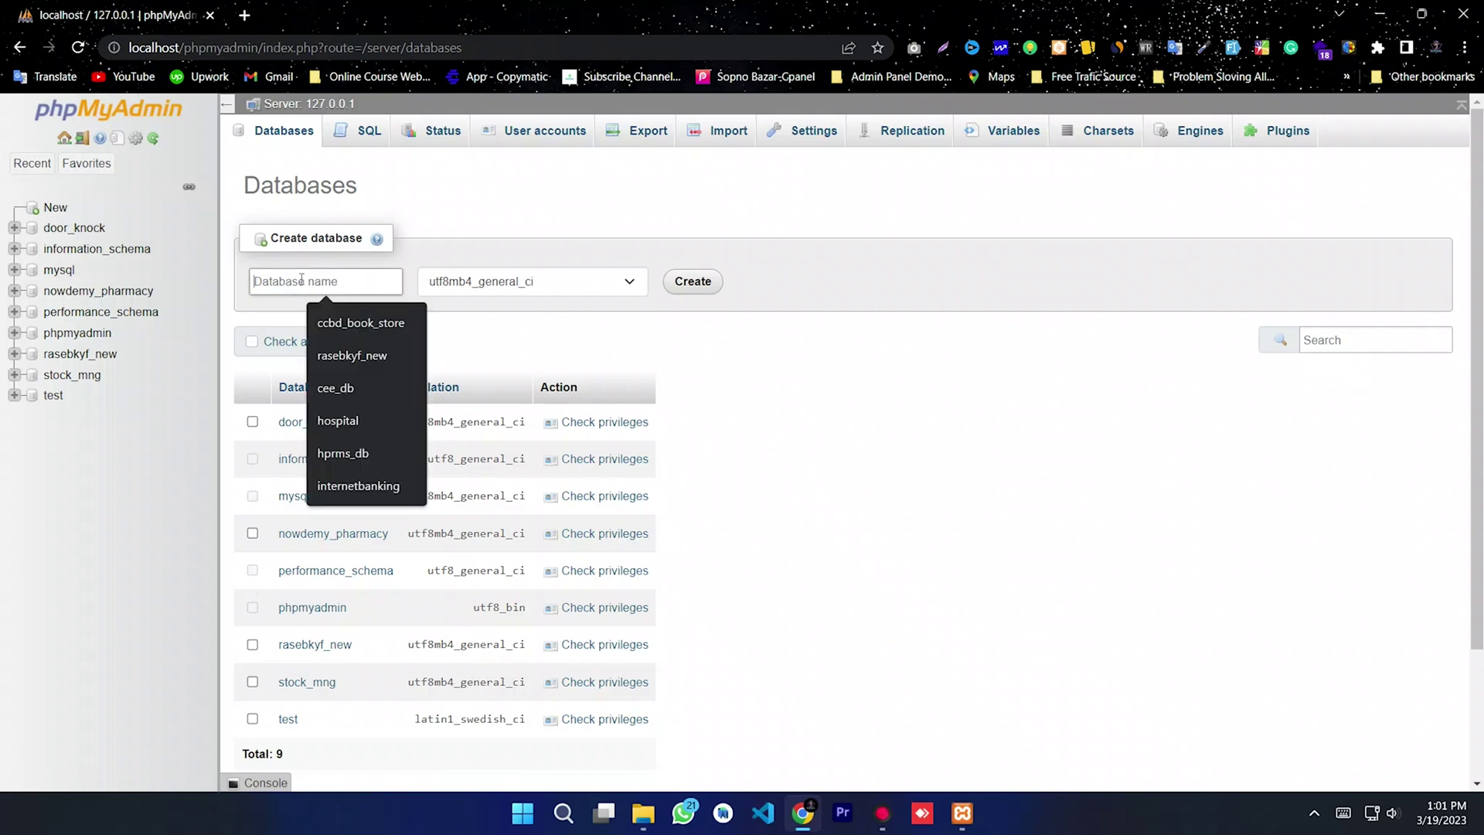
type("ccbd_online_exam")
left_click(258, 304)
left_click(677, 287)
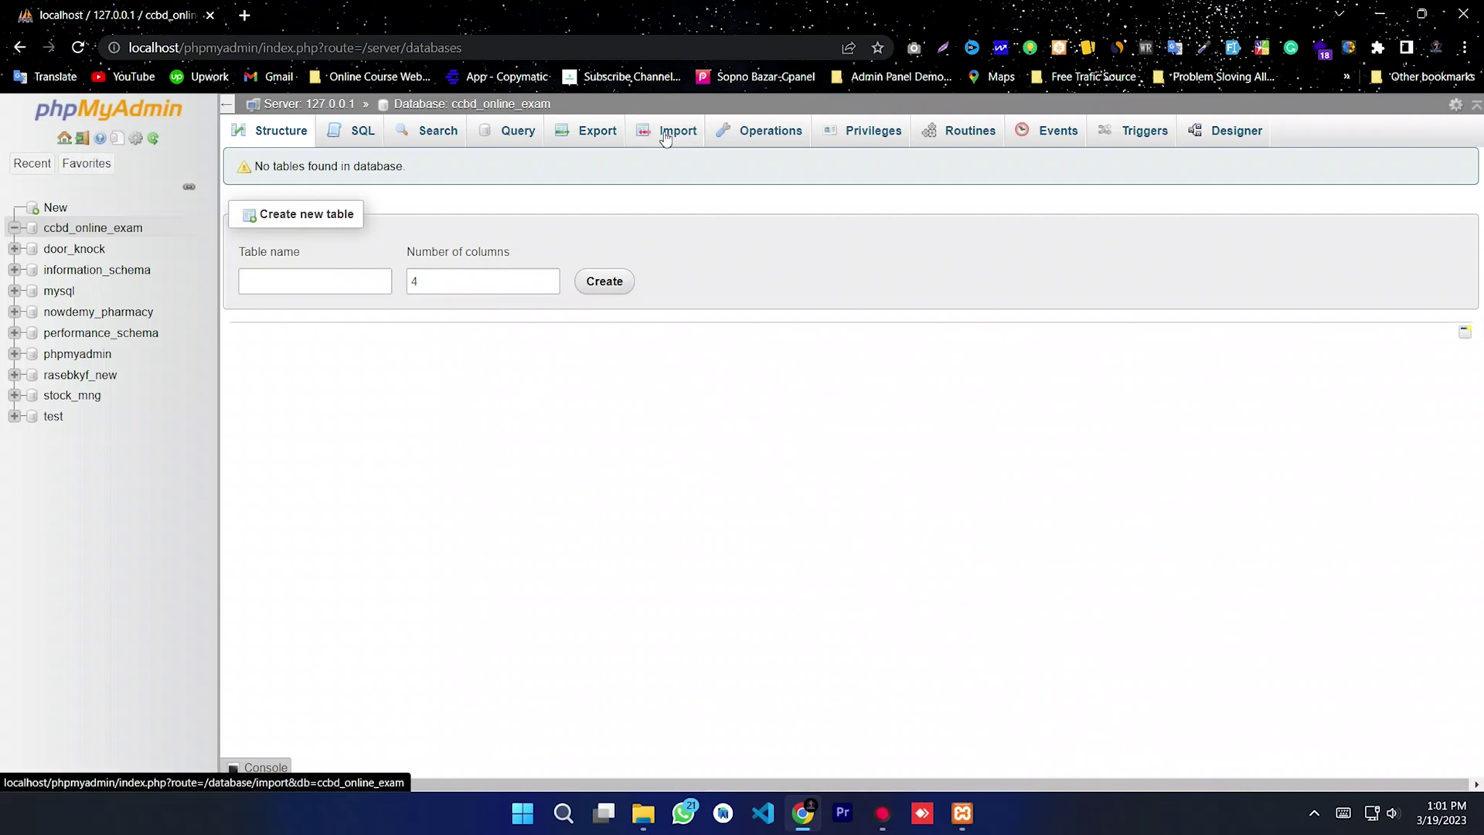
left_click(667, 138)
Step: Choose ccbd_online_exam.sql from the project's database folder as the import file
left_click(314, 356)
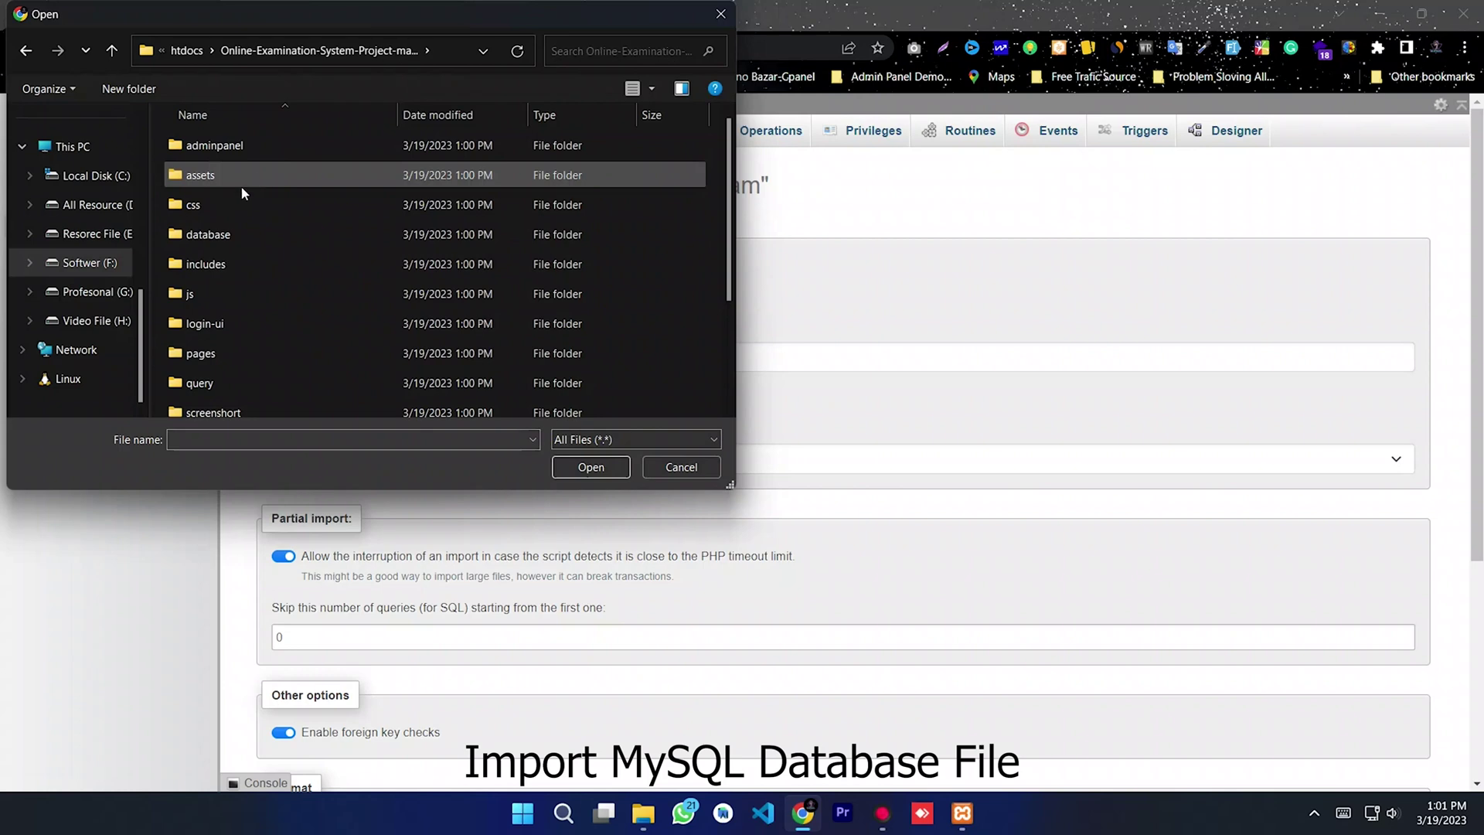
double_click(218, 234)
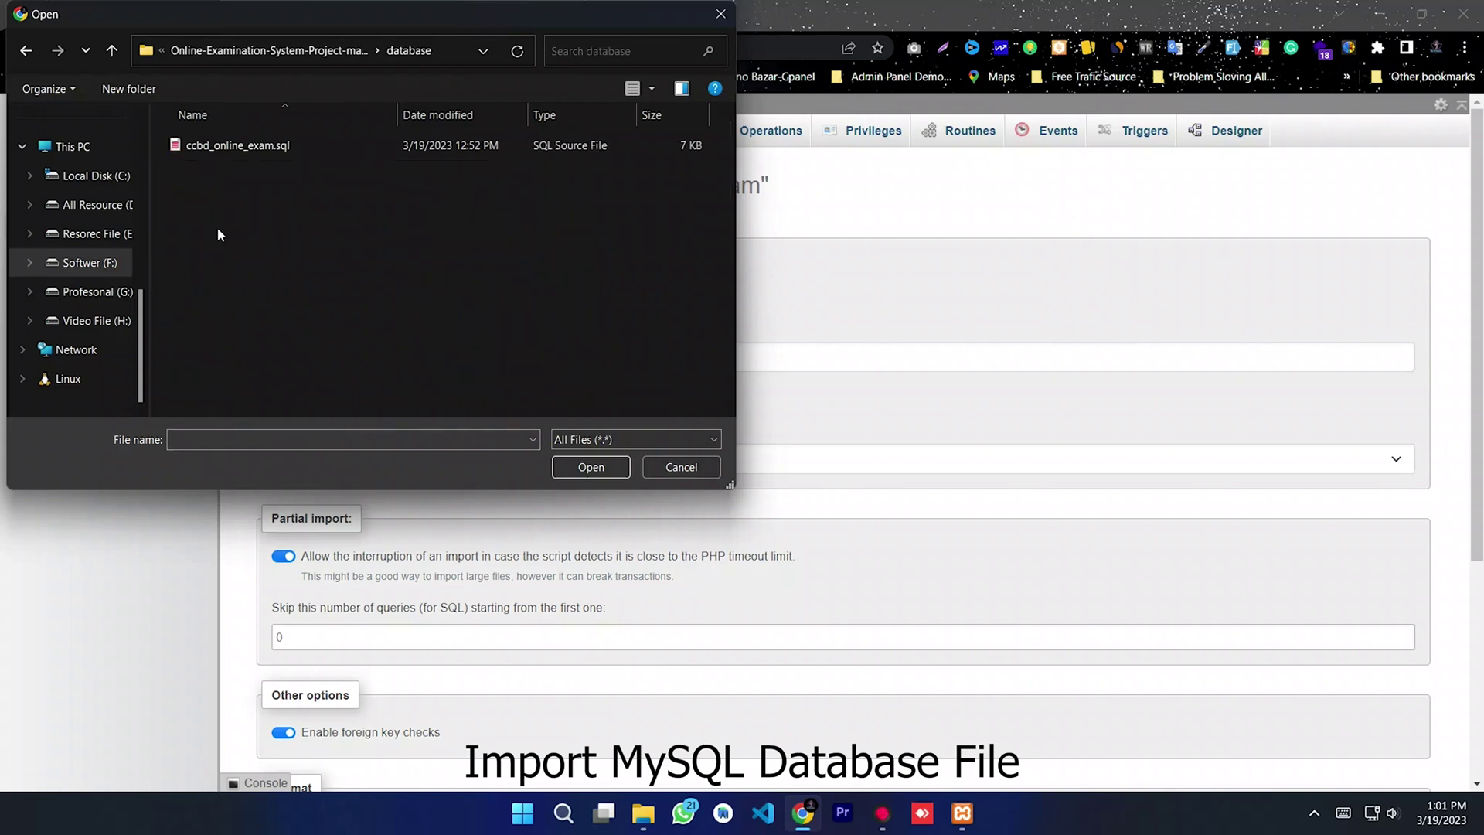
left_click(234, 147)
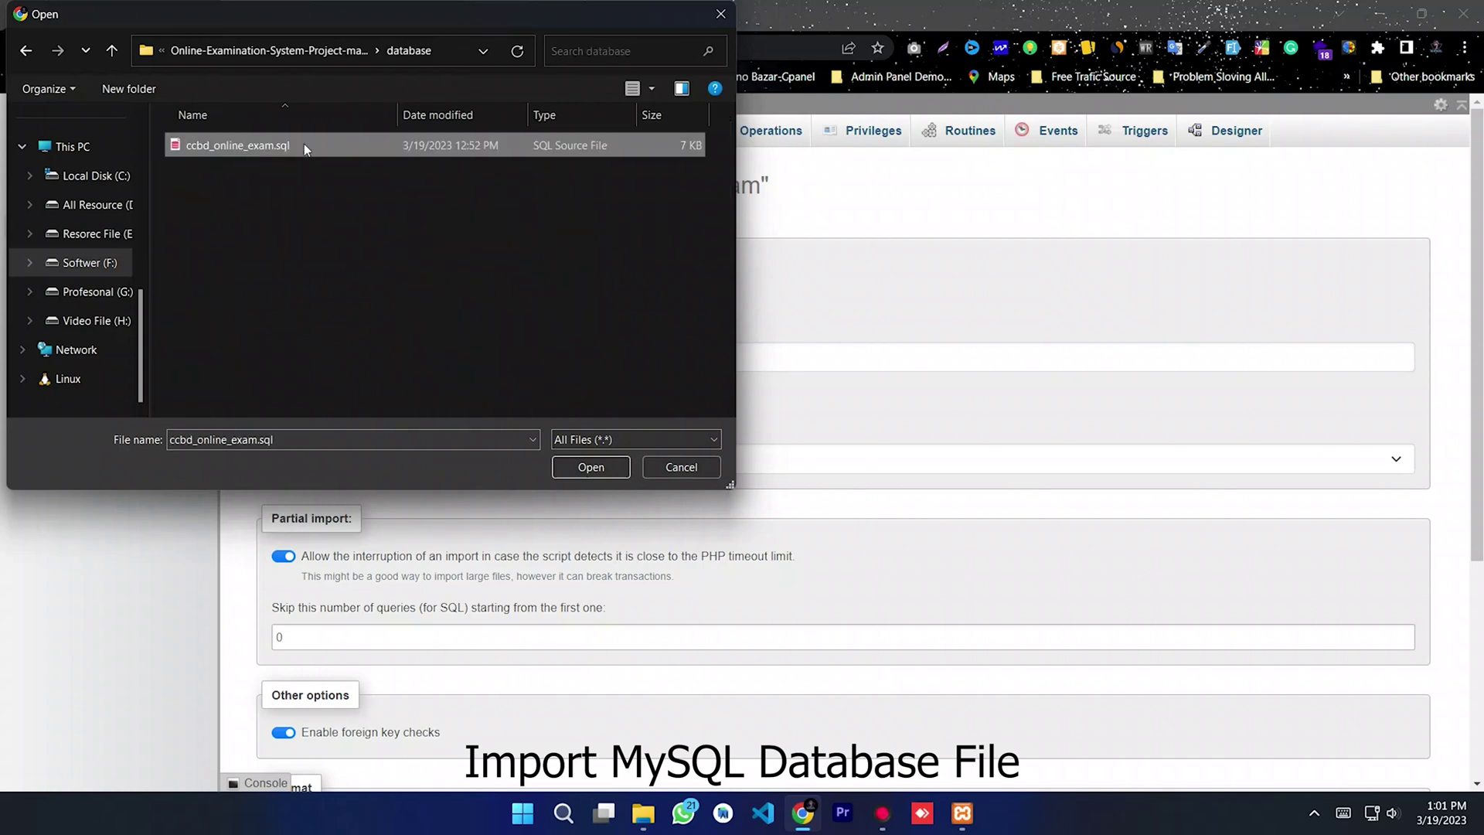
left_click(590, 467)
Step: Run the import and review the created tables such as admin_acc and exam_tbl
scroll(489, 544, "down", 4)
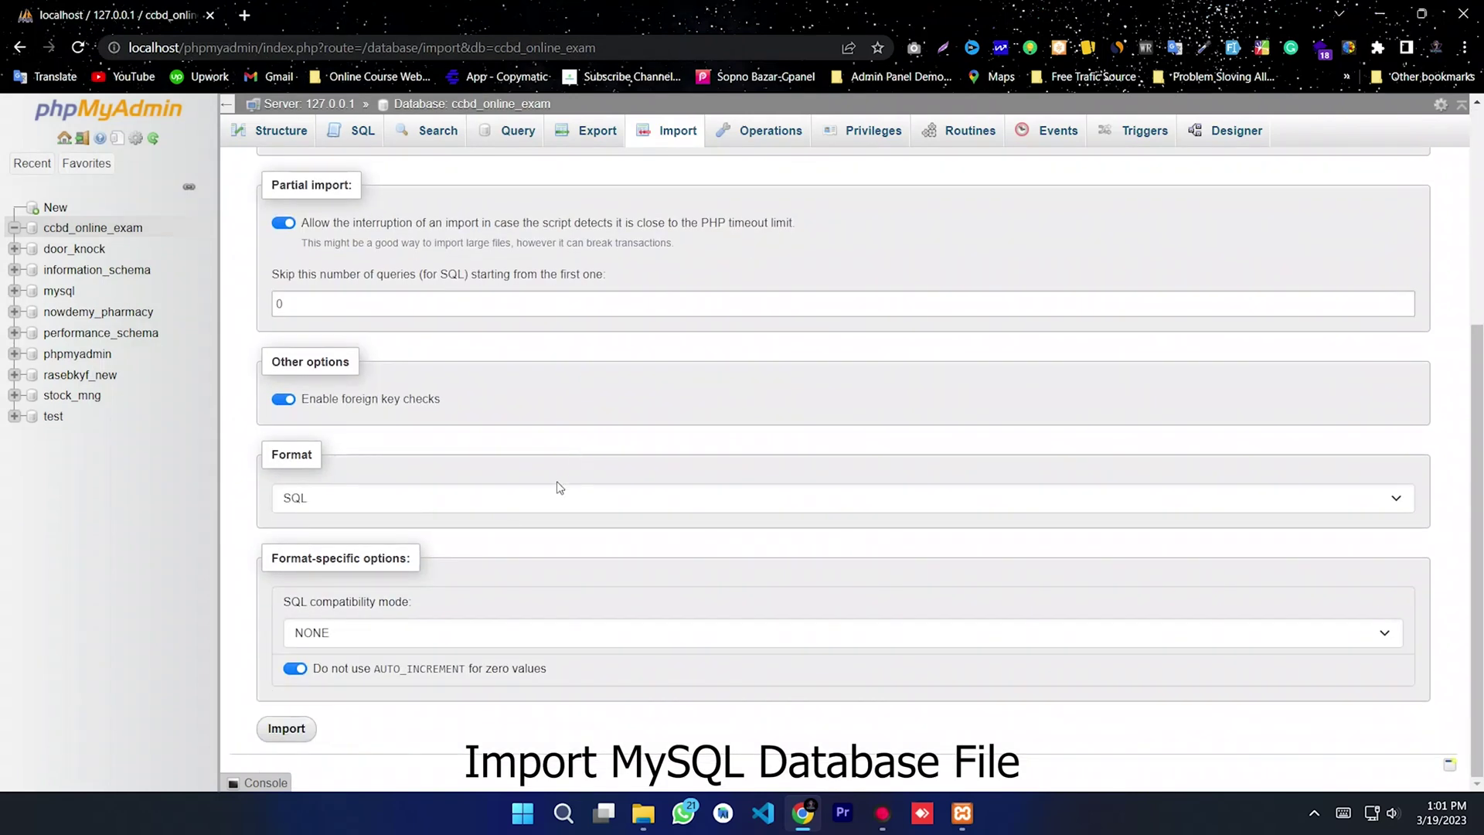
left_click(295, 737)
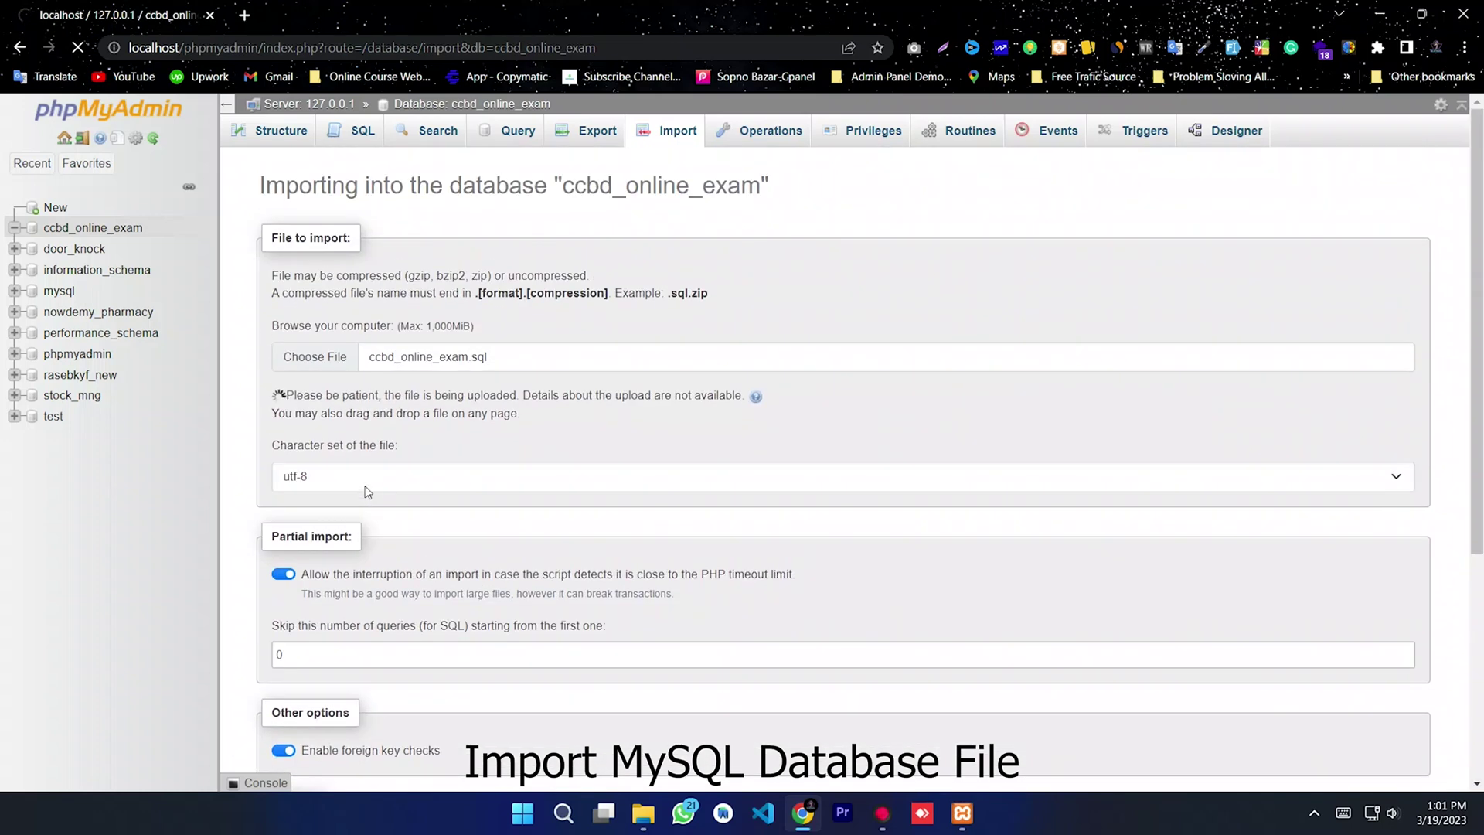
scroll(275, 218, "down", 2)
left_click_drag(274, 219, 343, 222)
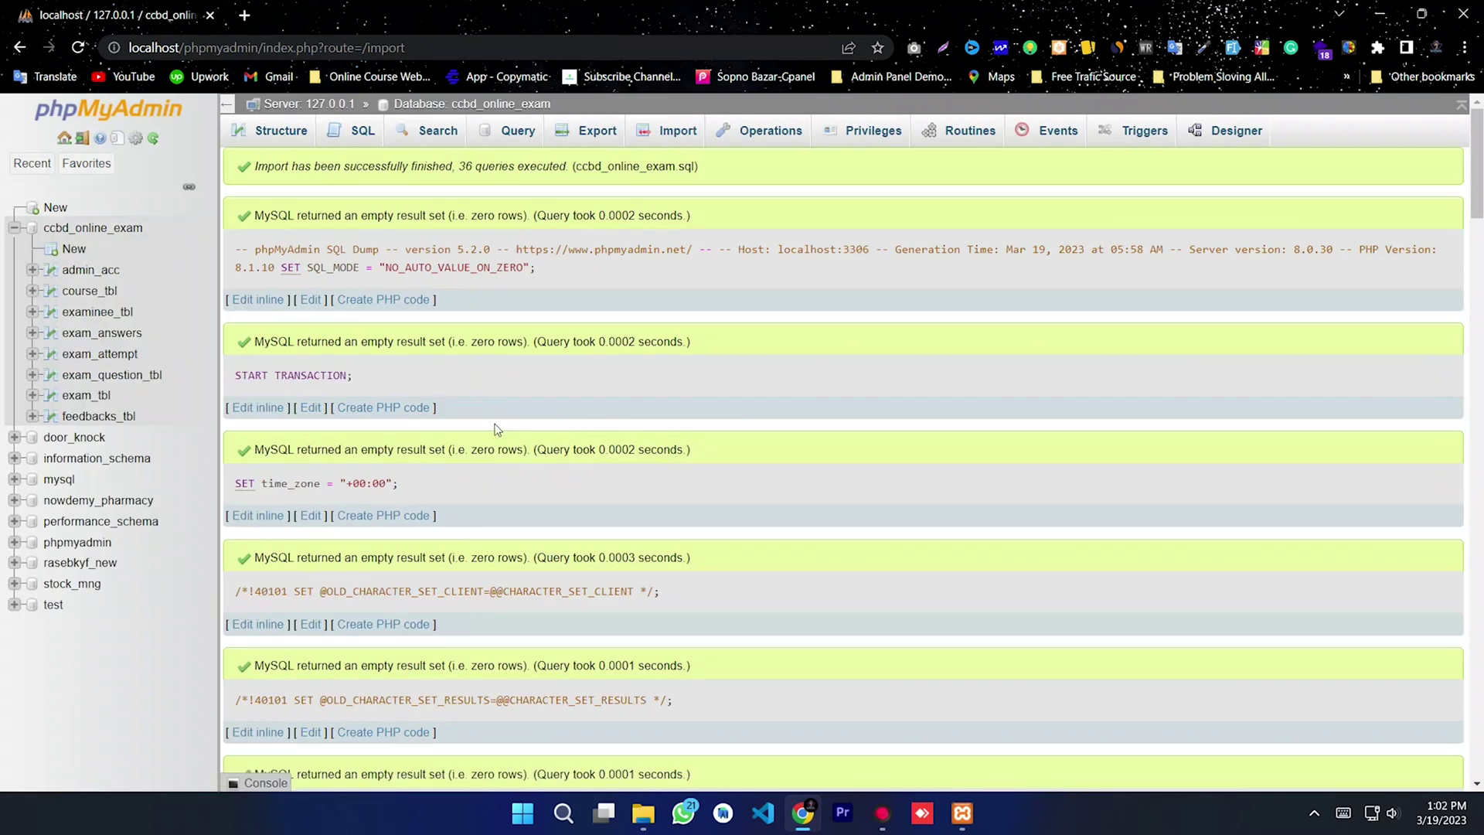
scroll(498, 430, "down", 10)
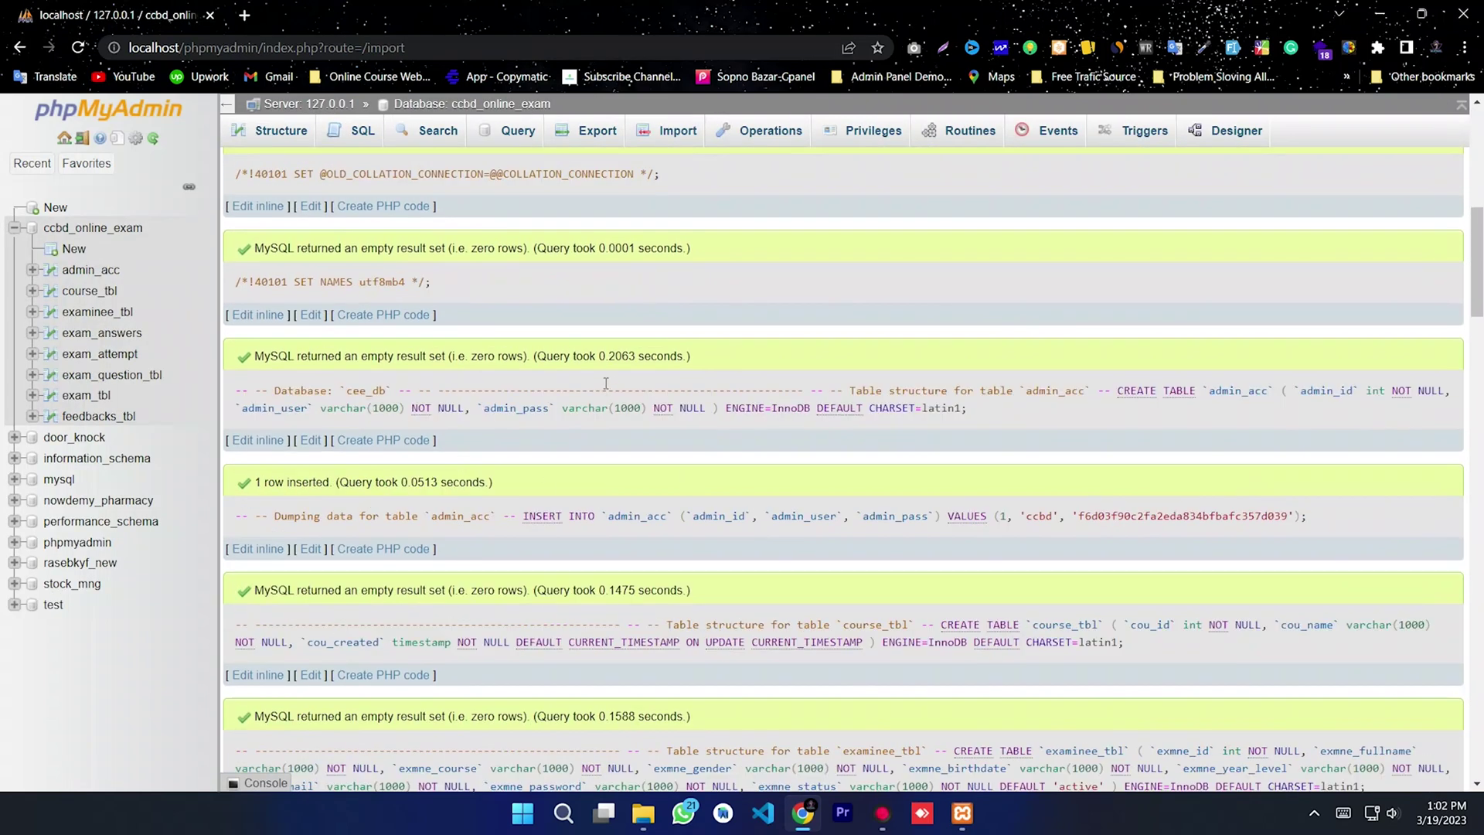
left_click(245, 14)
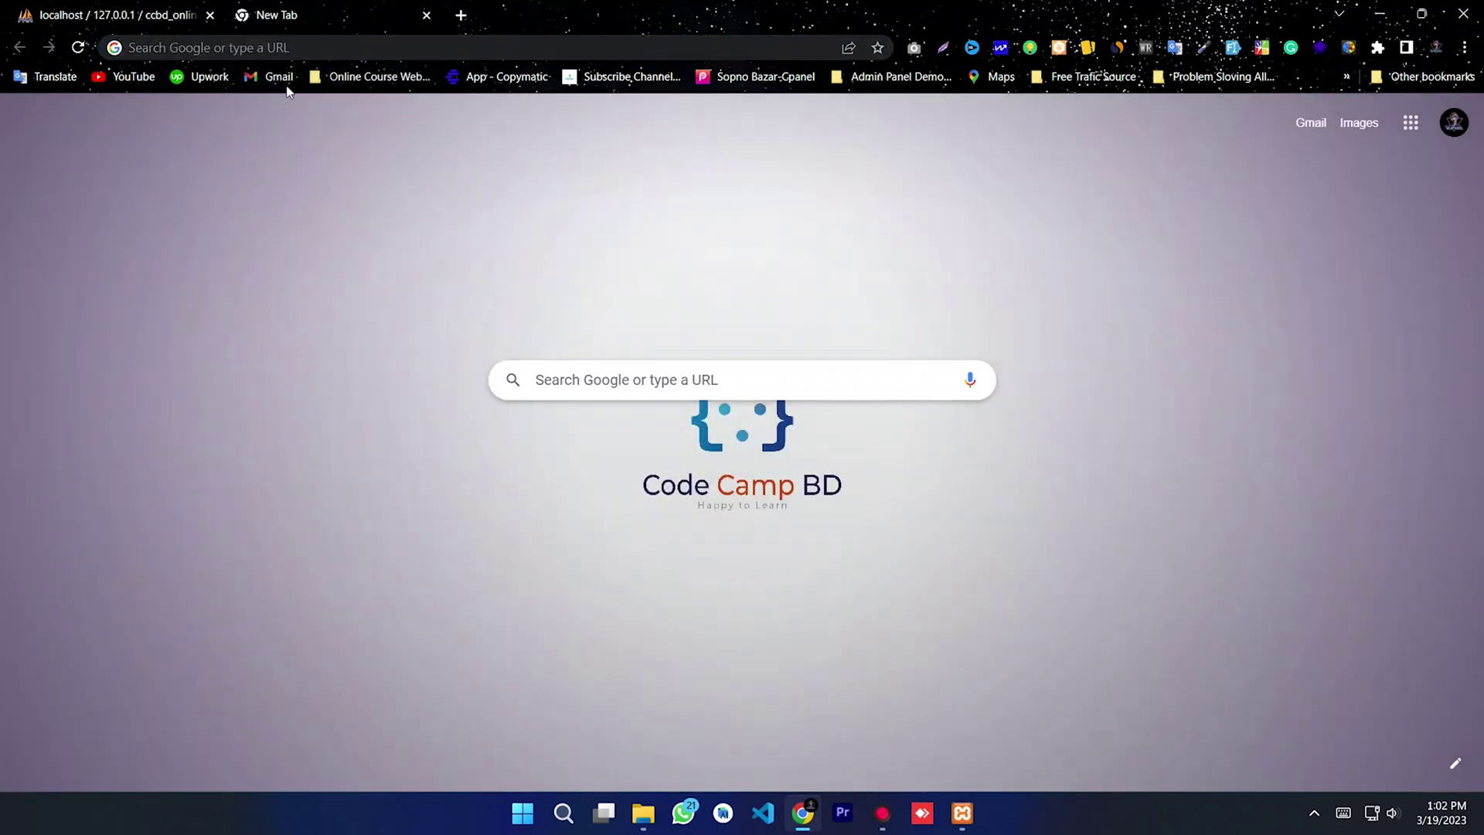
Step: Load localhost and open the Online-Examination project folder
left_click(233, 44)
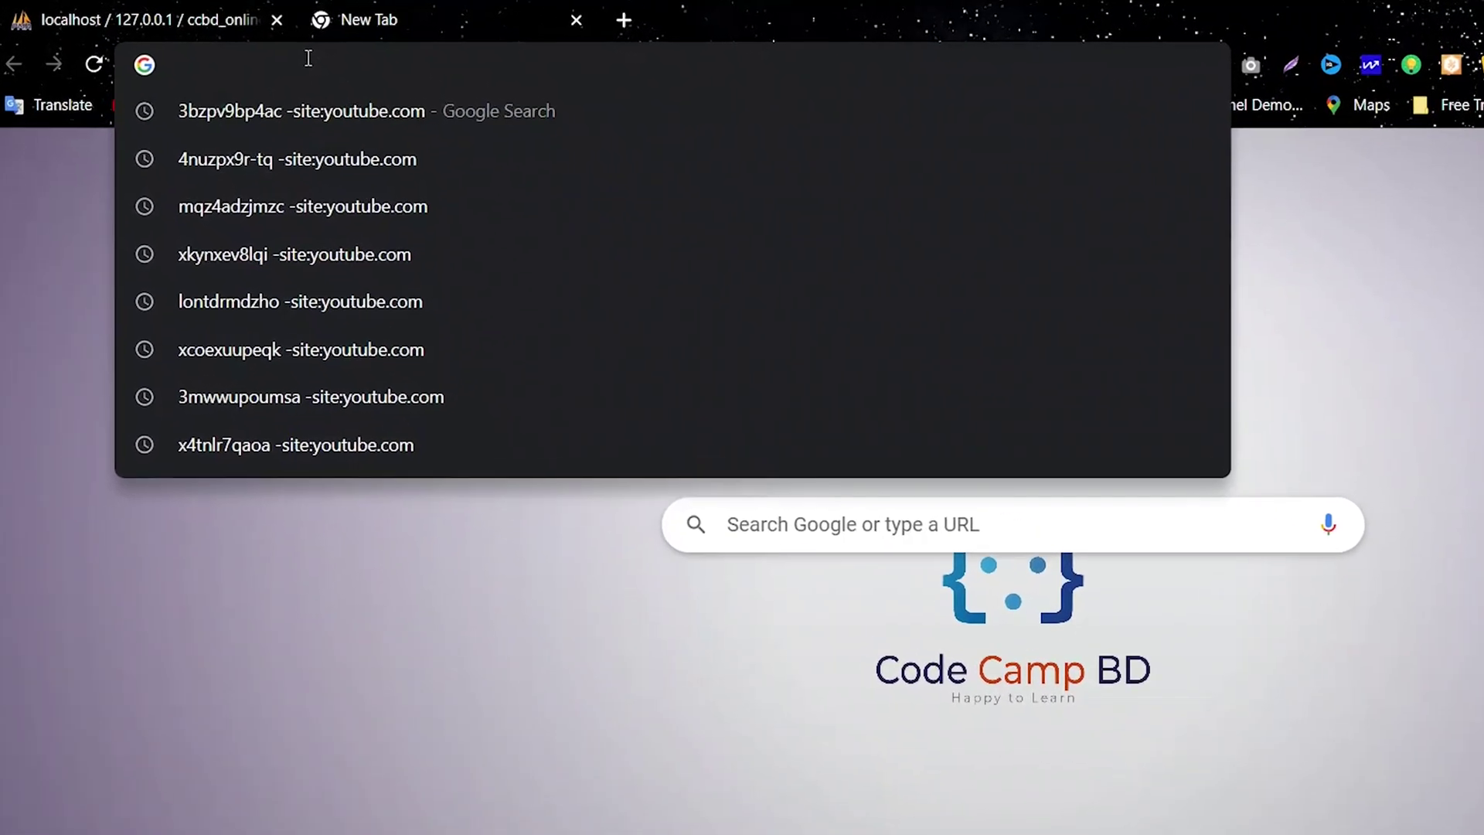
type("localh")
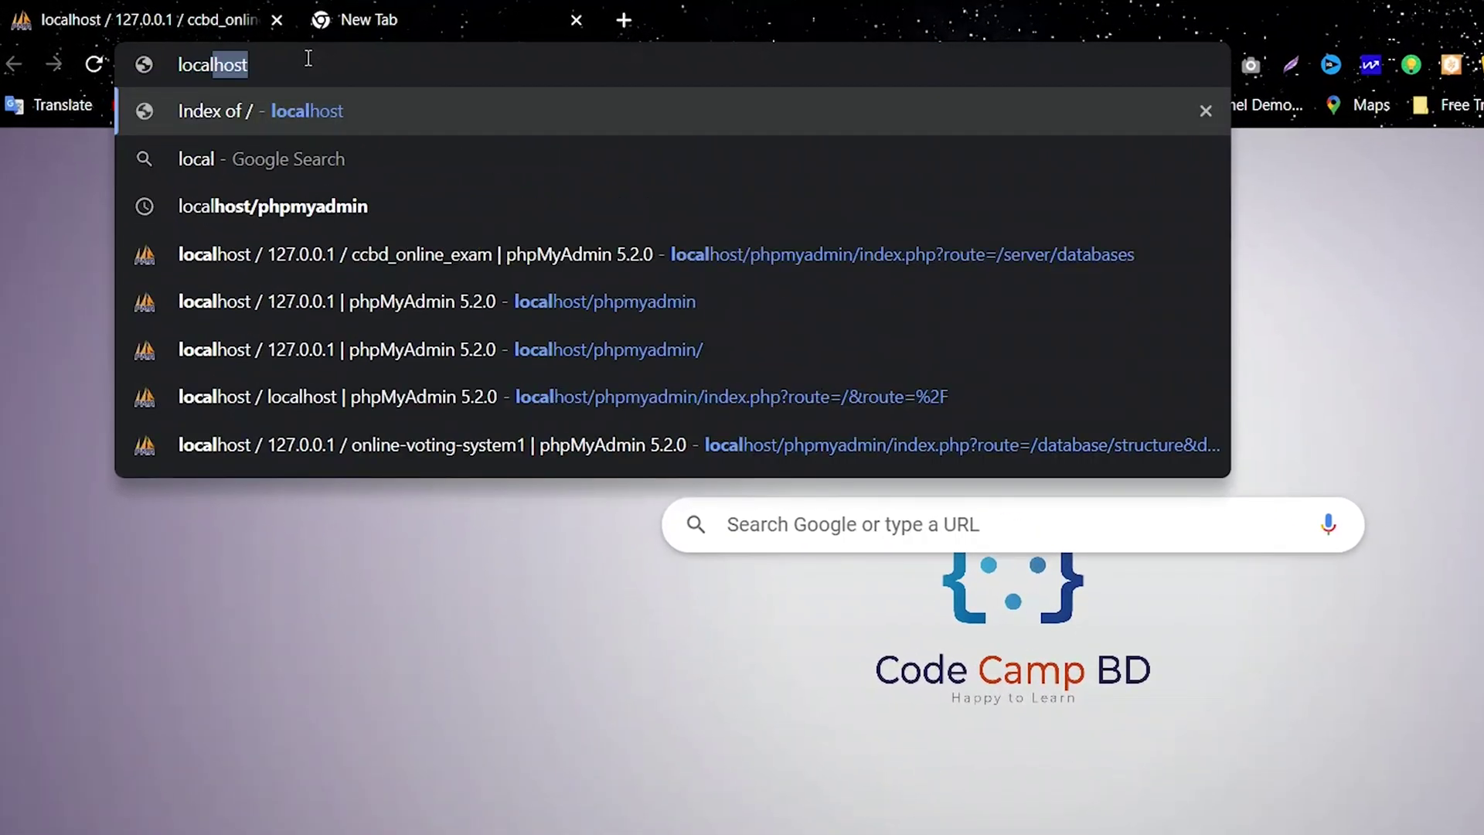
type("ost")
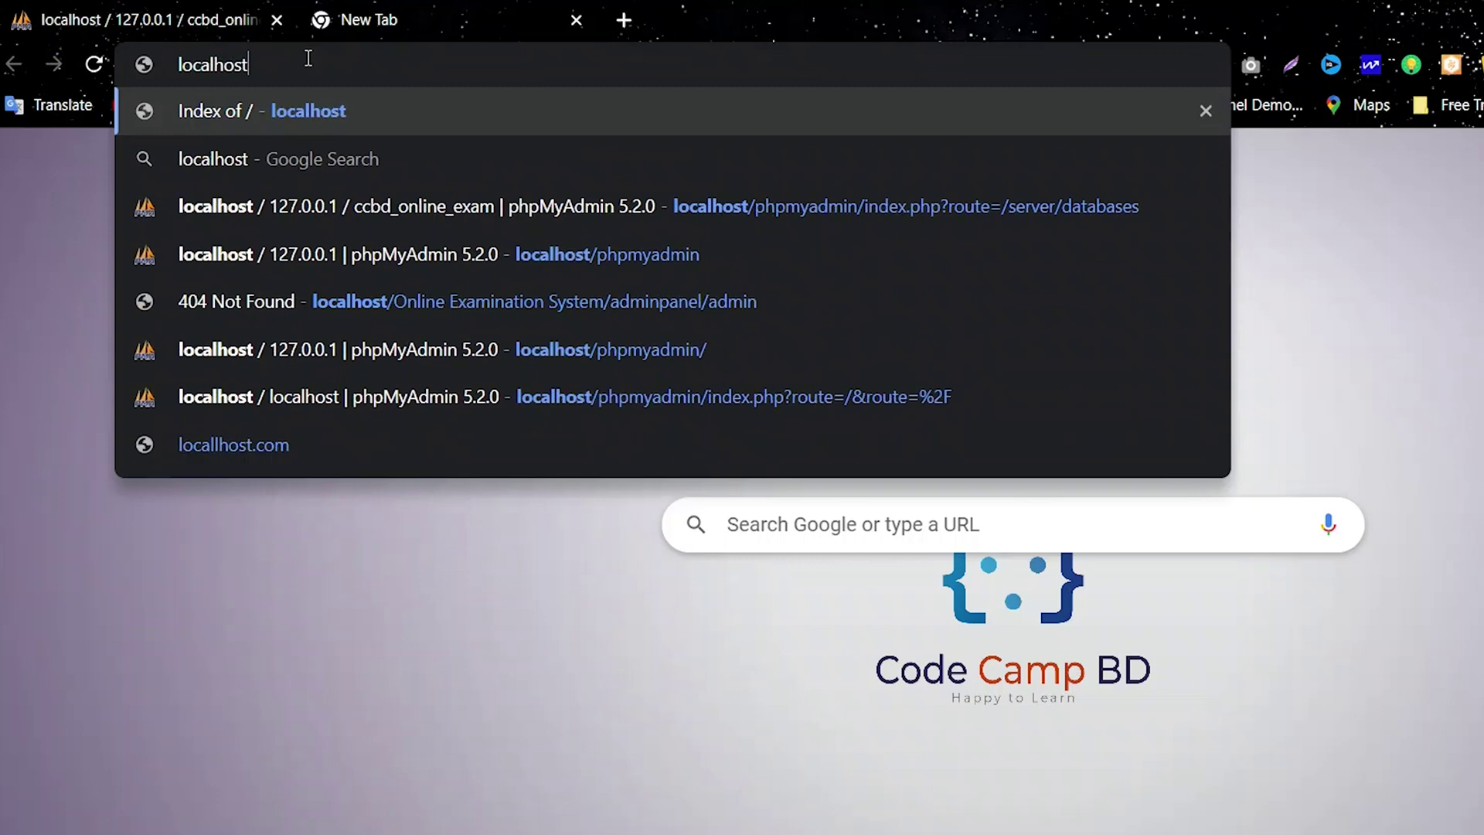
left_click_drag(307, 64, 157, 72)
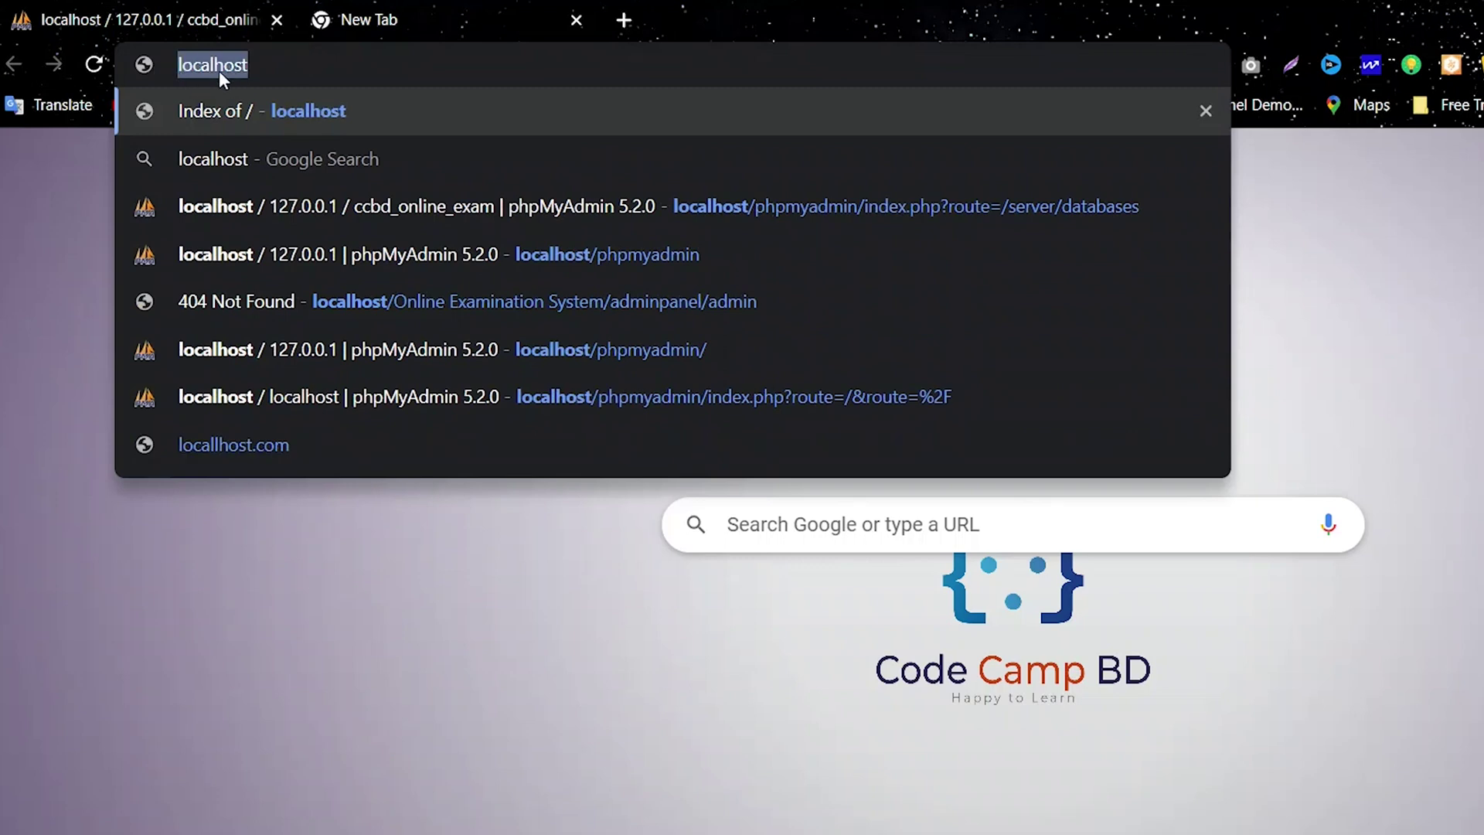
key("Return")
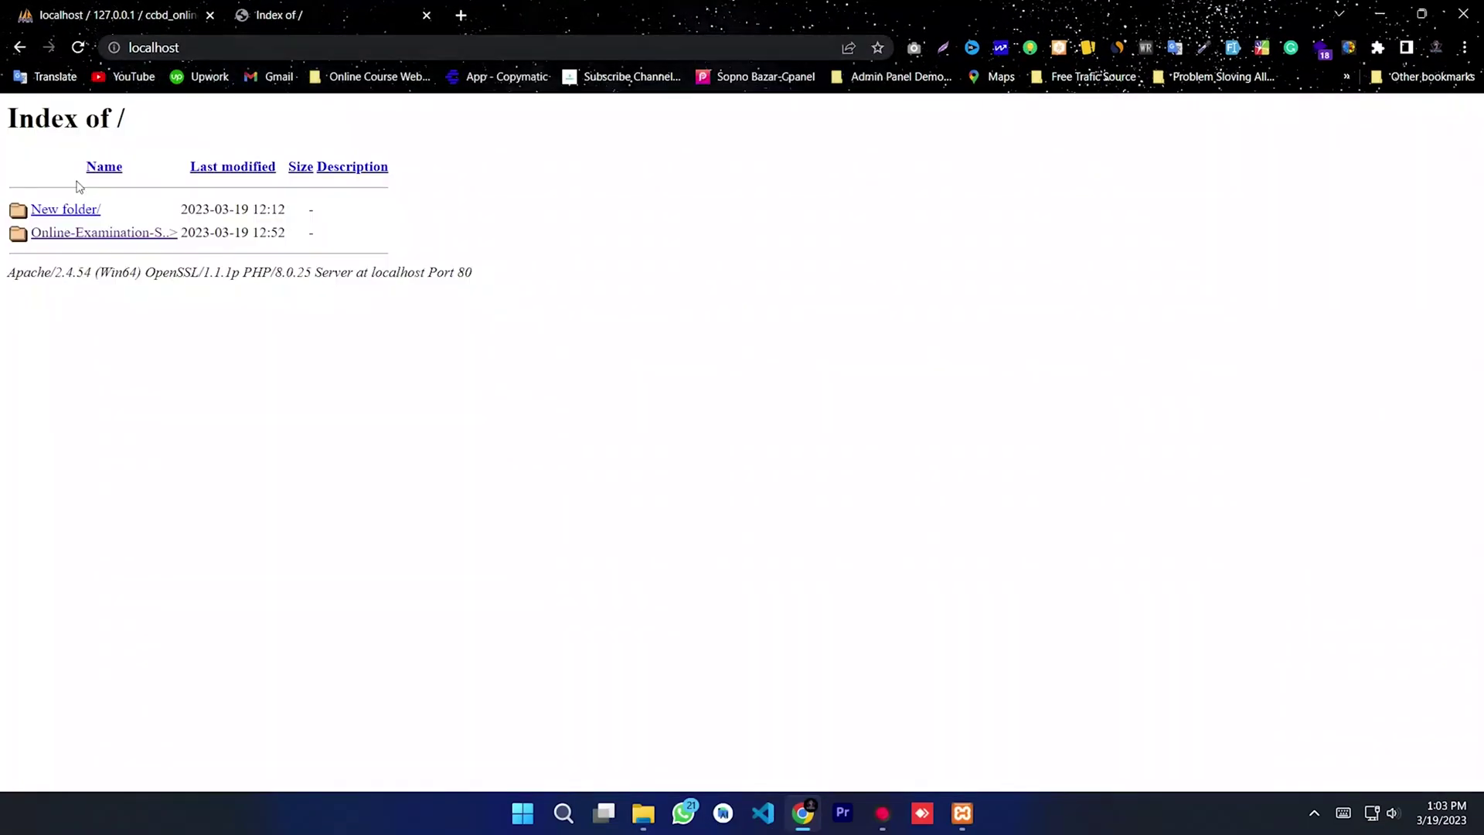
left_click(91, 234)
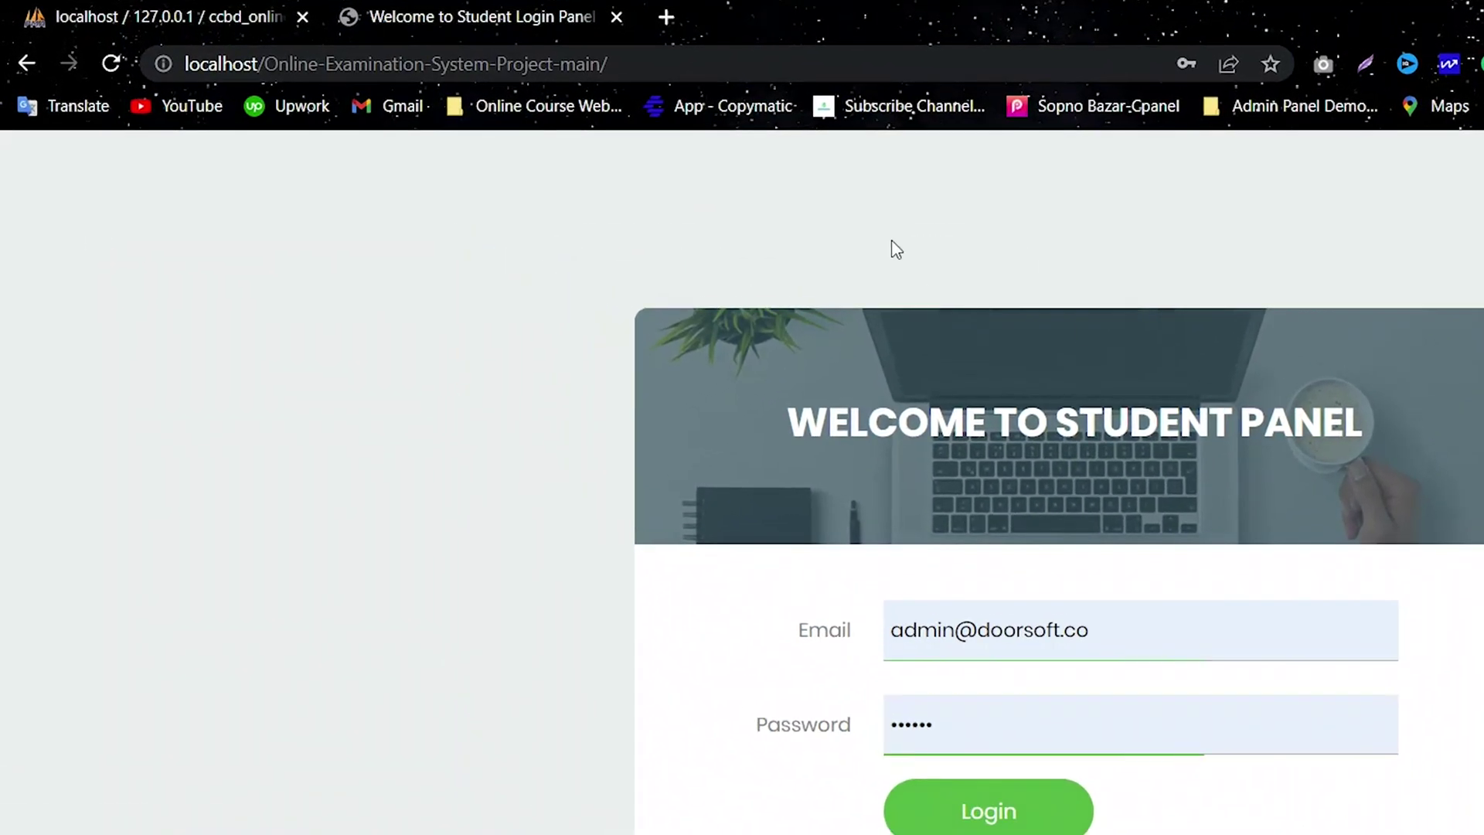
Step: Append adminpanel/admin to the project URL to load the admin login page
left_click(622, 64)
left_click(666, 68)
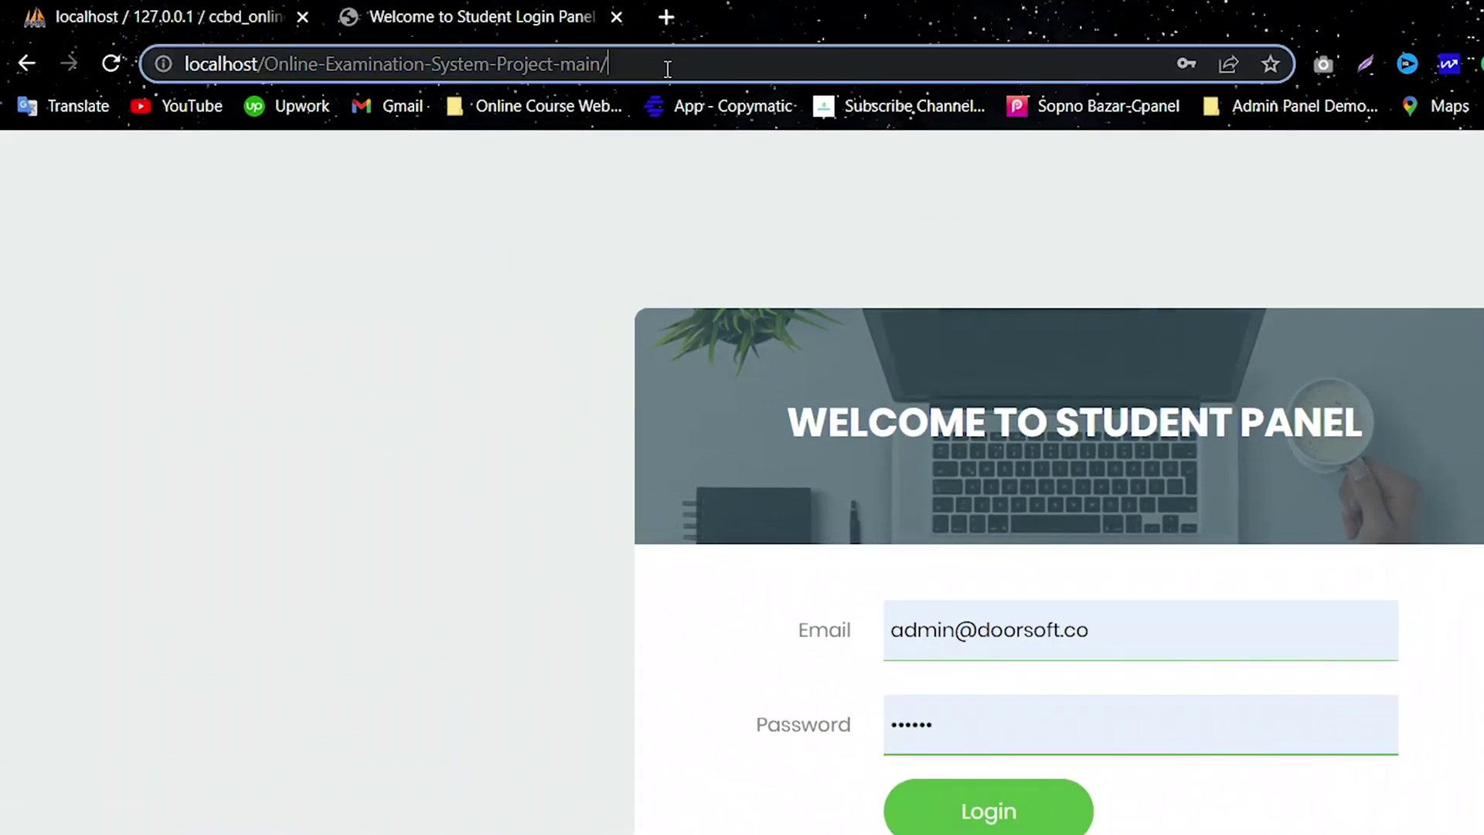
type("adminp")
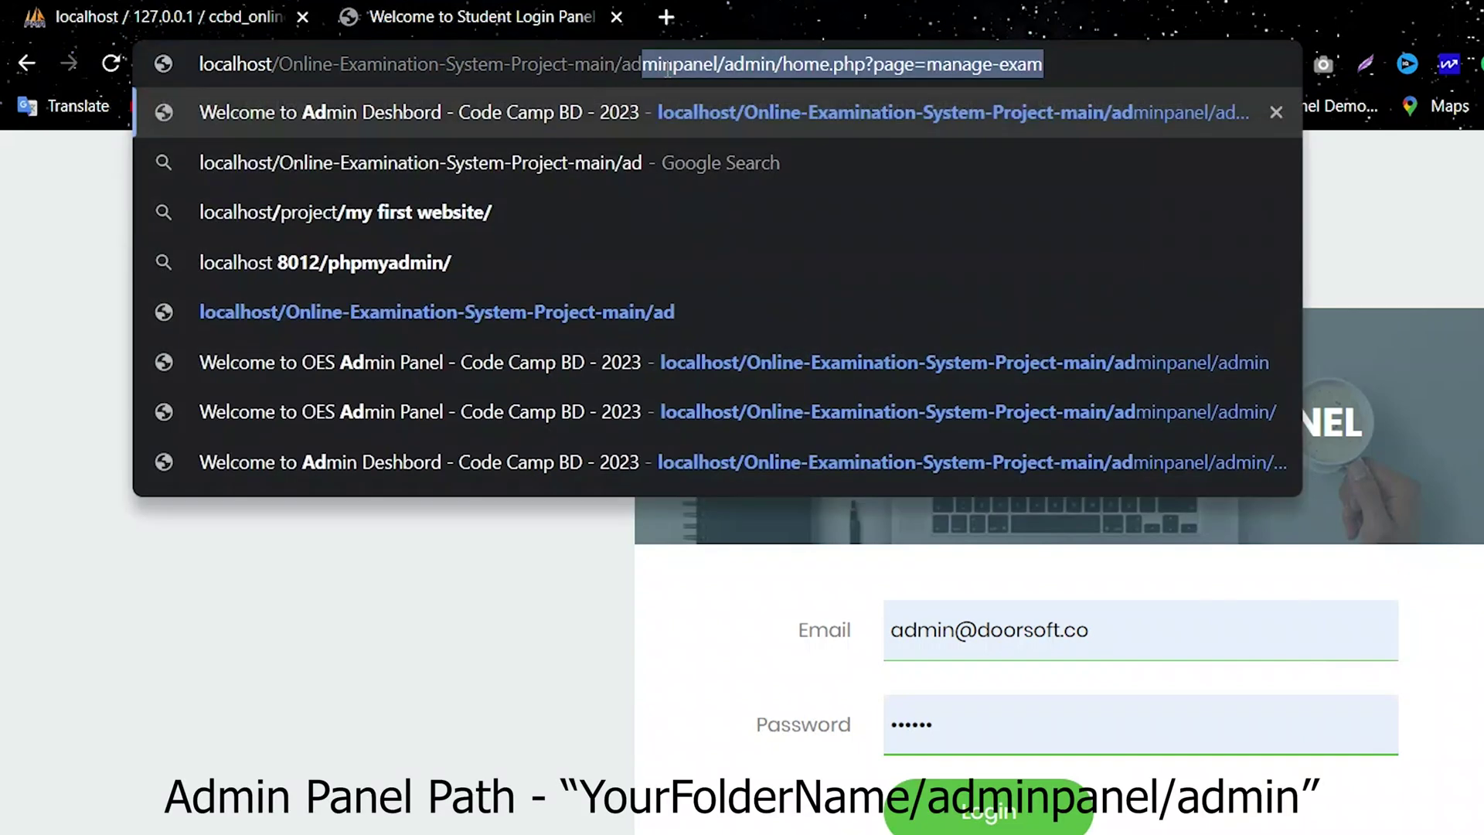
type("an")
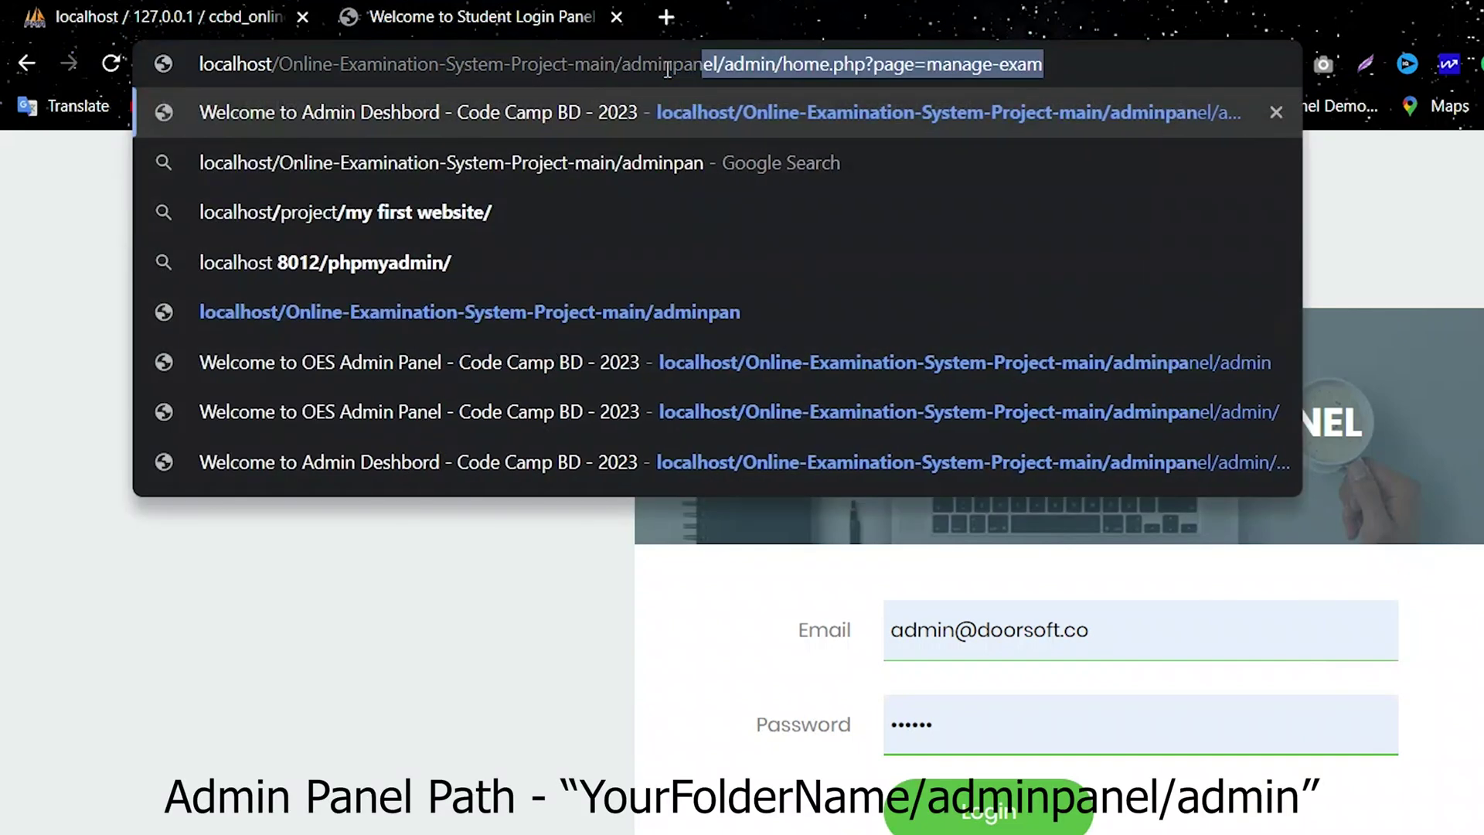
type("el/admin")
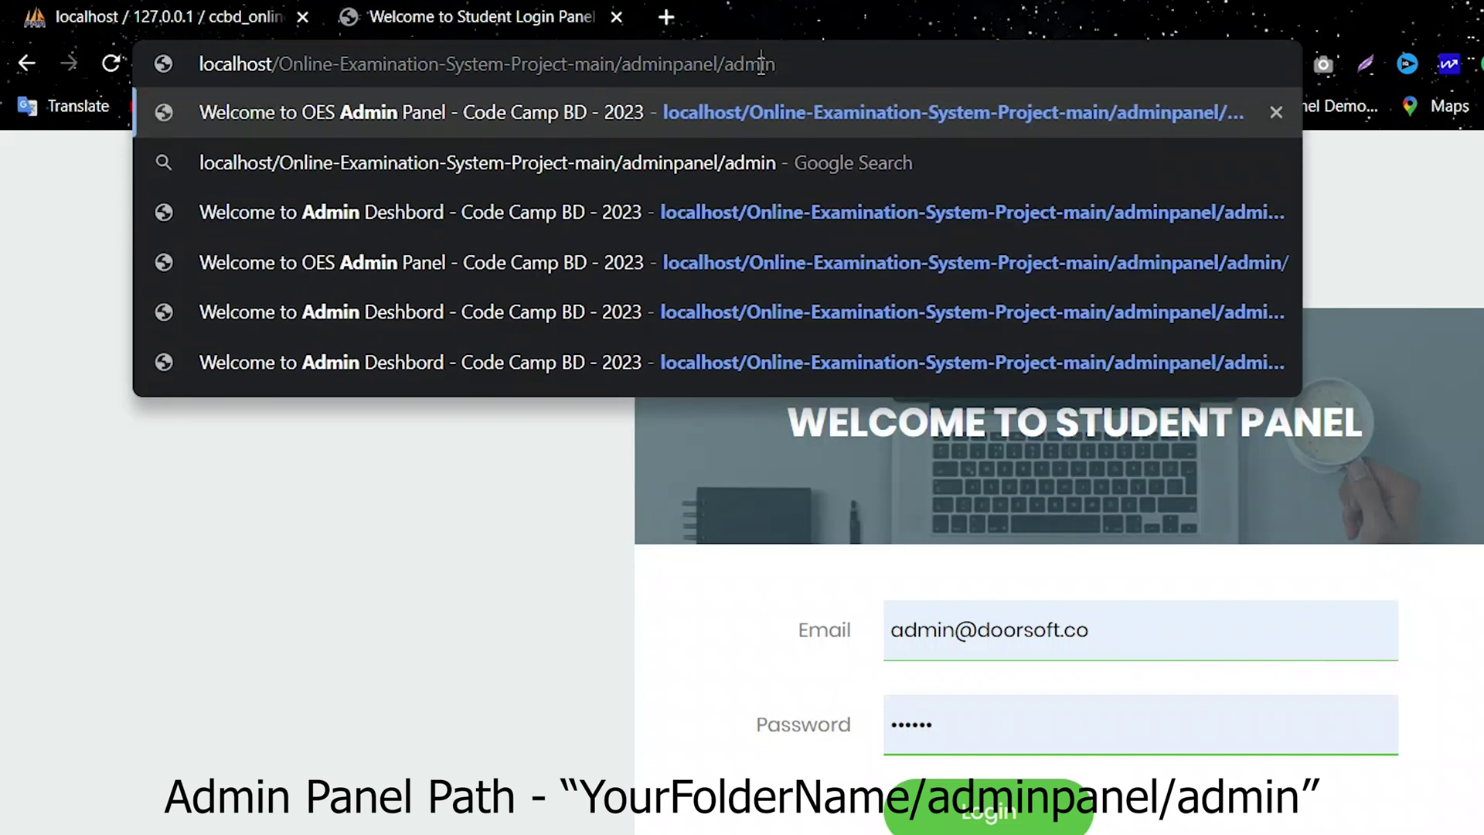
left_click_drag(691, 64, 620, 64)
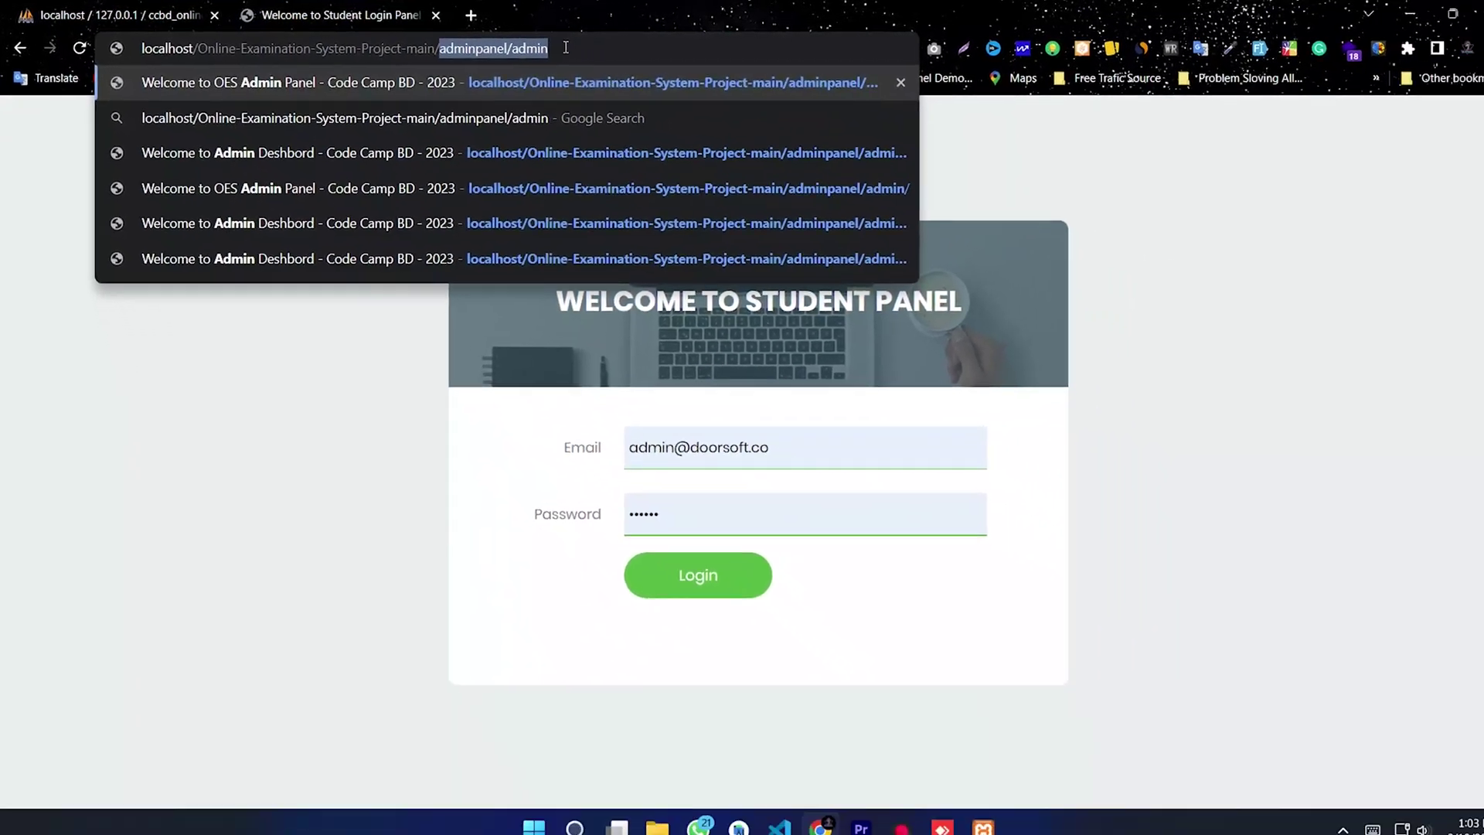
left_click(747, 60)
key("Return")
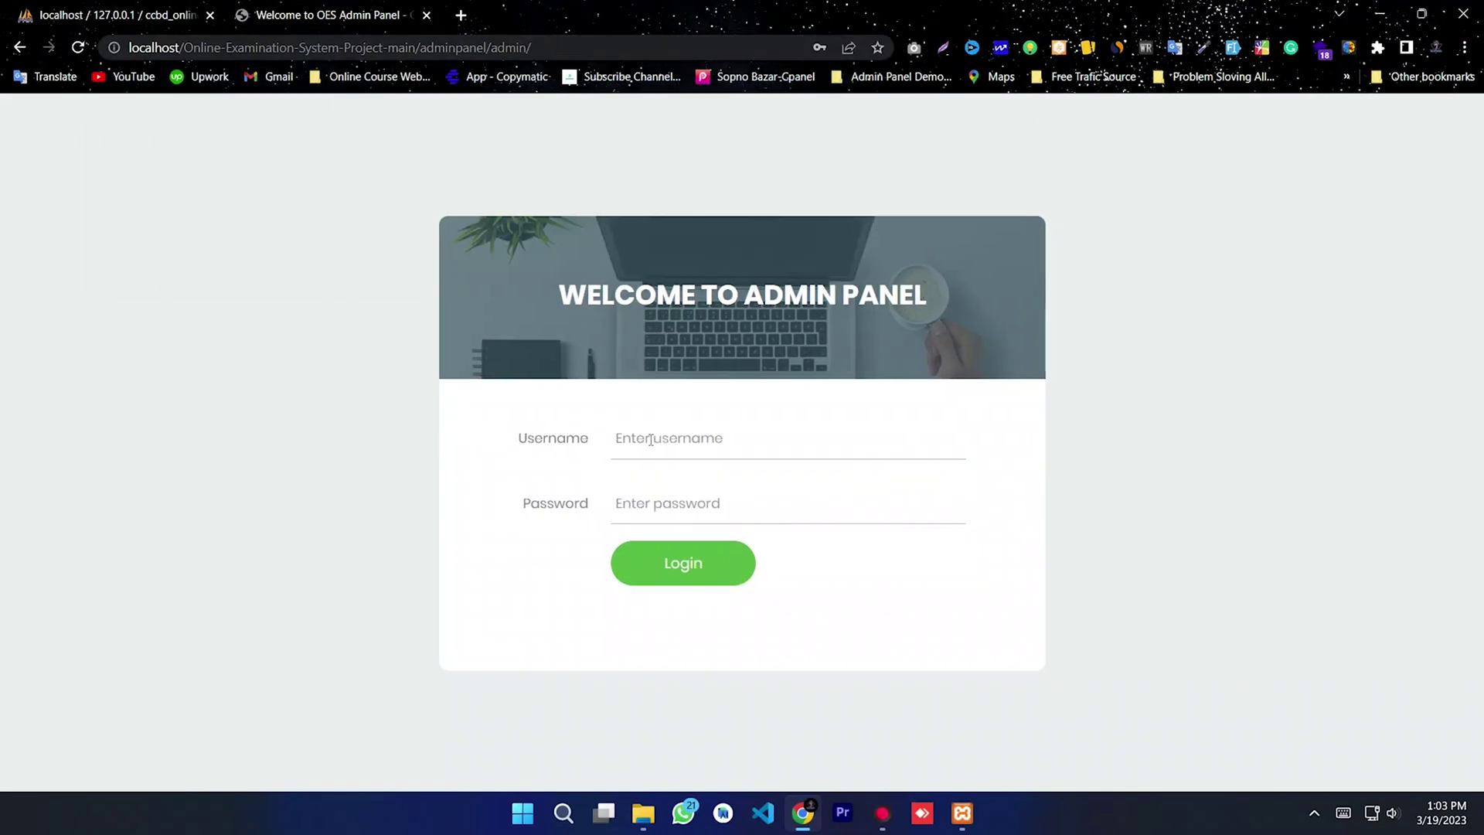
Step: Log in to the admin panel with the admin username and password
left_click(651, 437)
type("c")
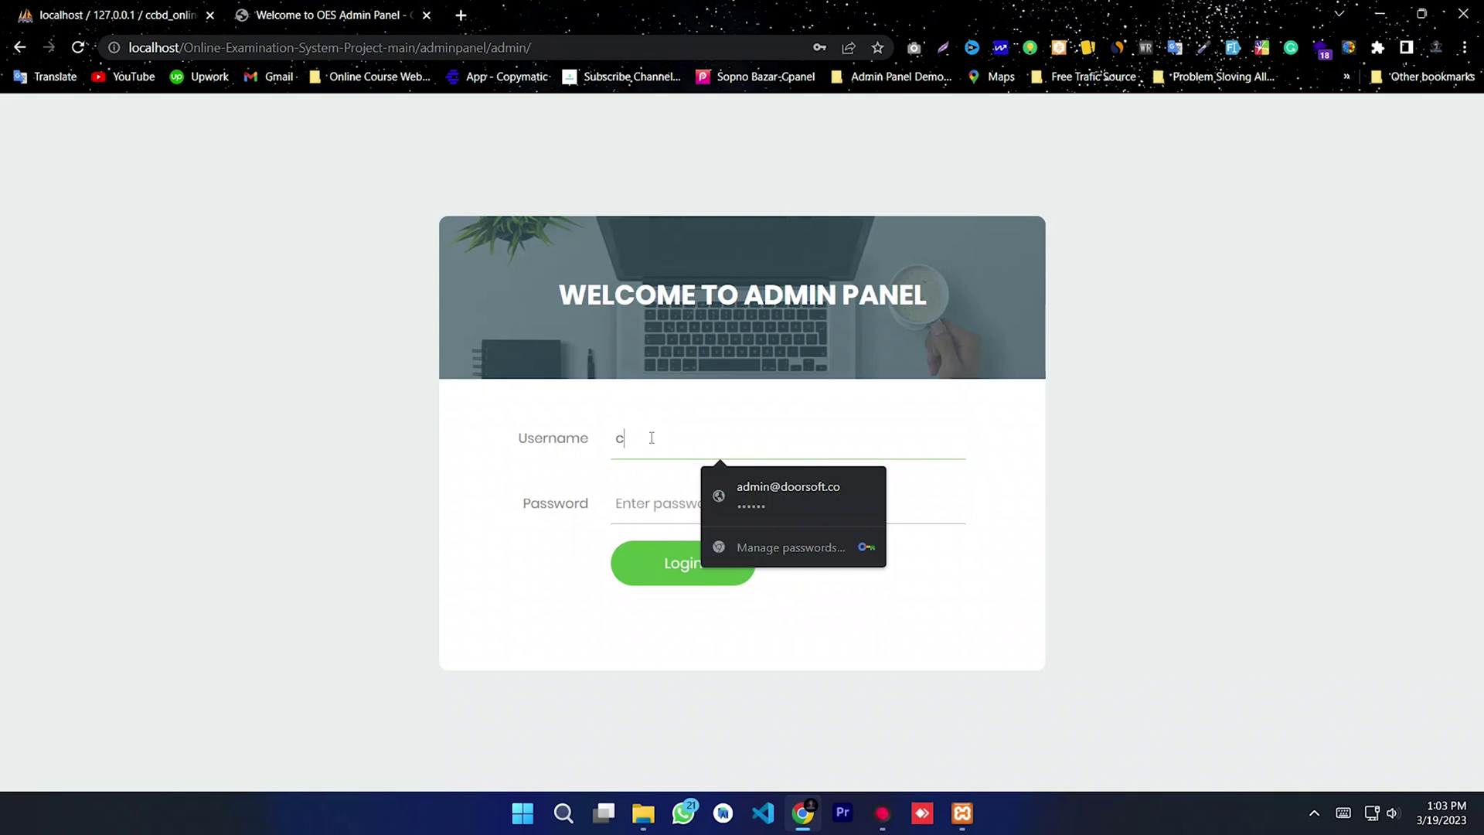
type("cbd")
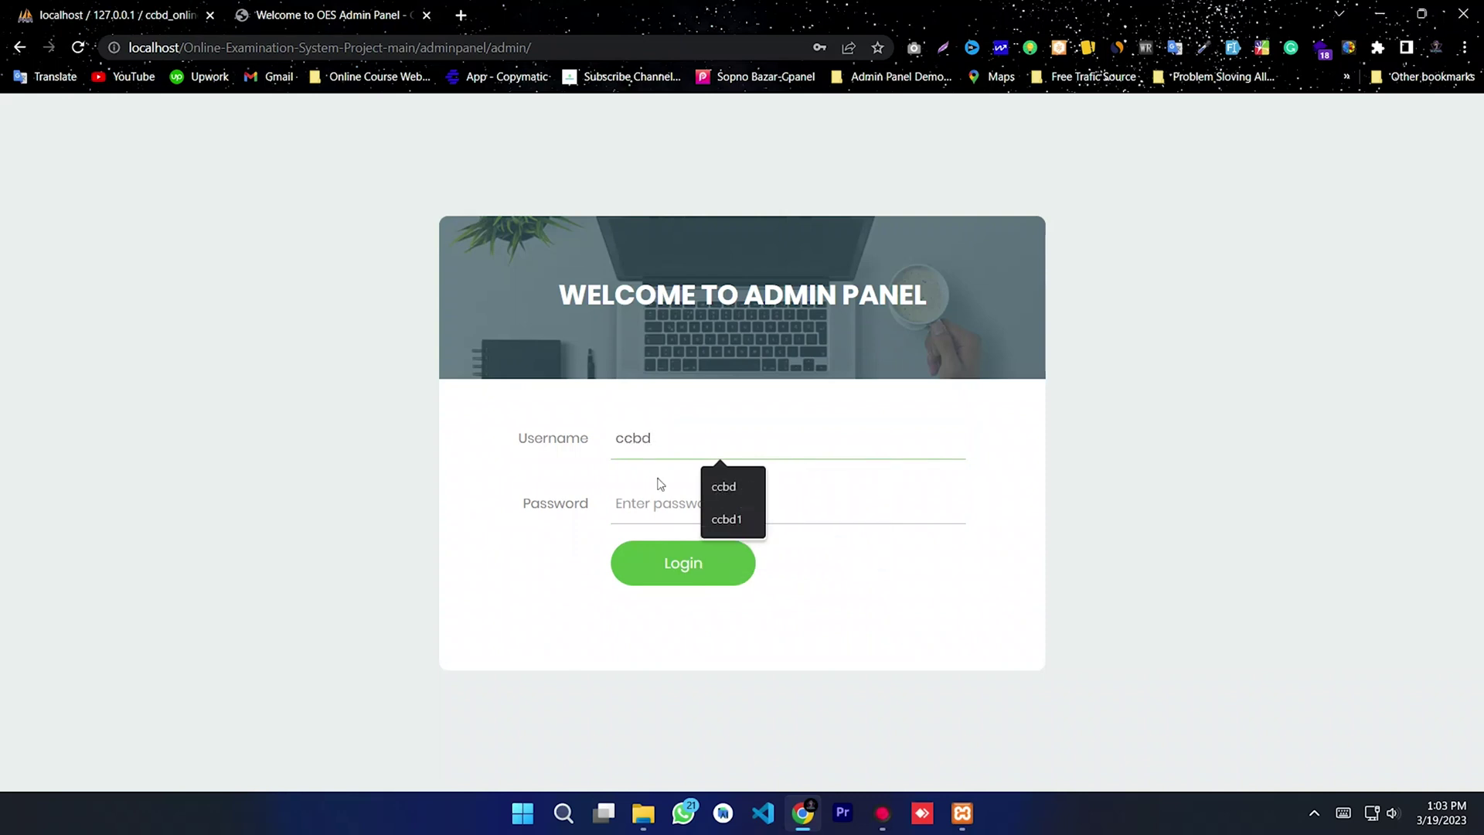
left_click(658, 503)
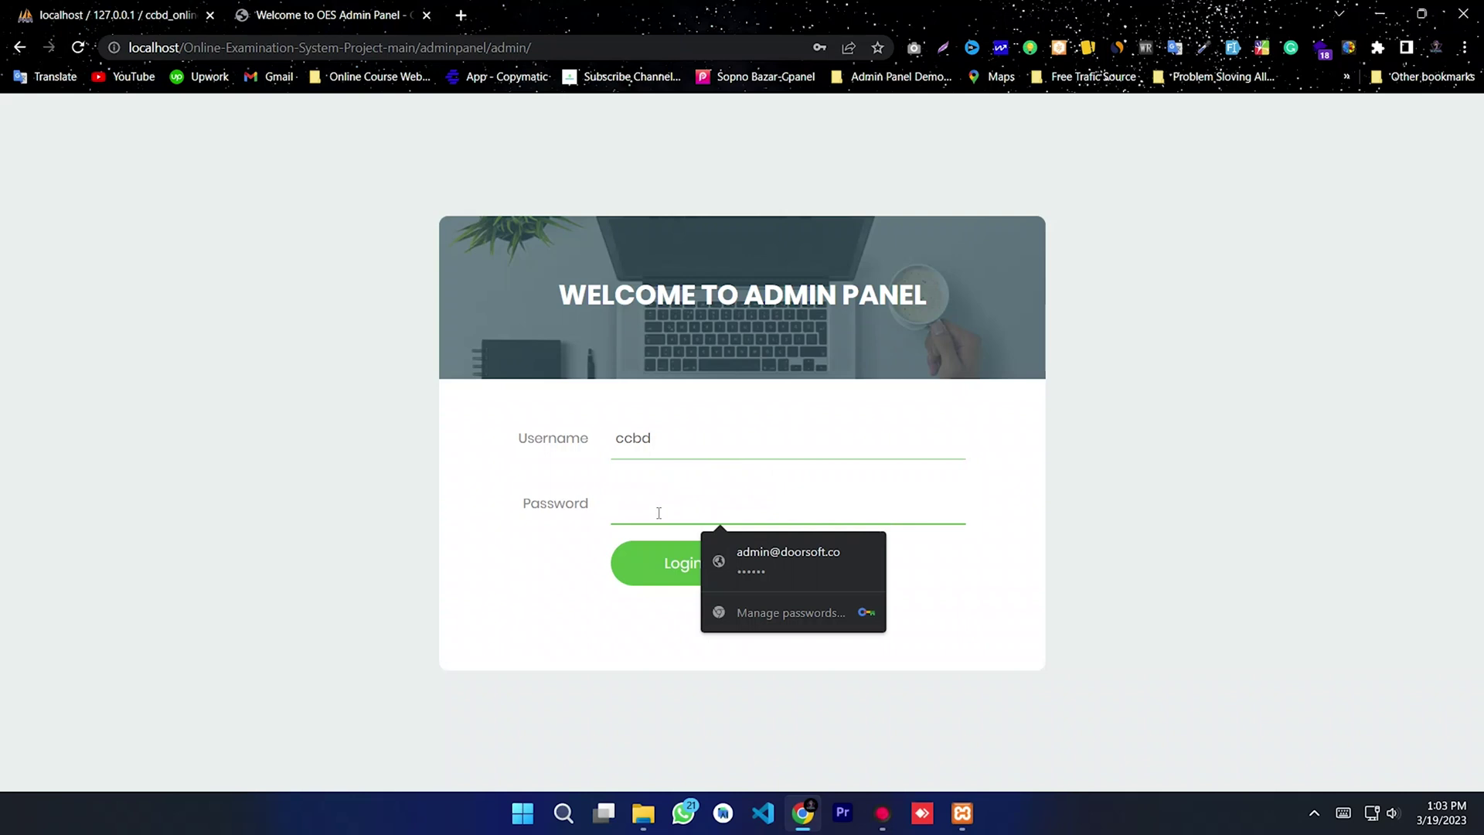
type("1234")
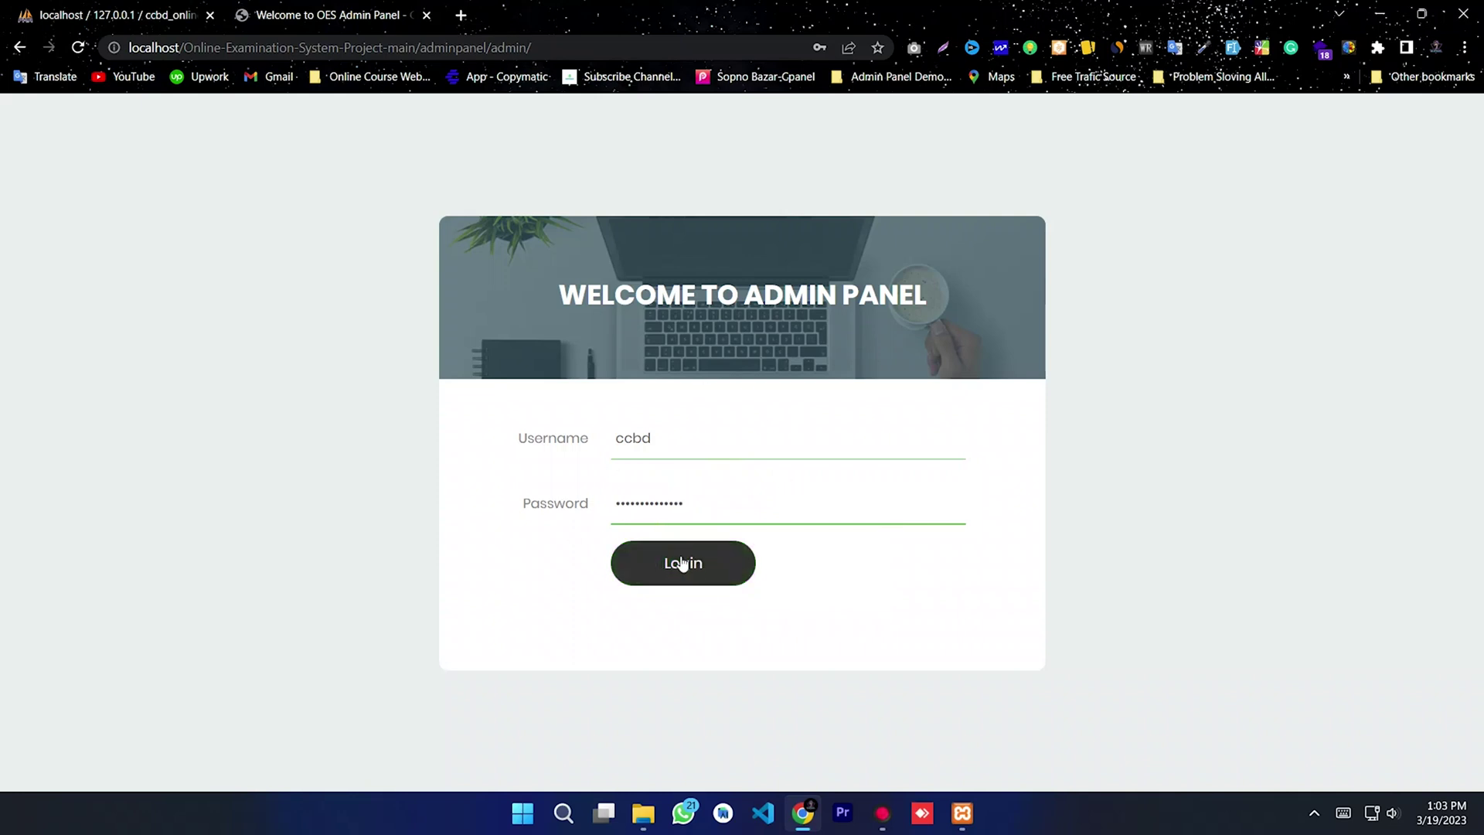
left_click(682, 565)
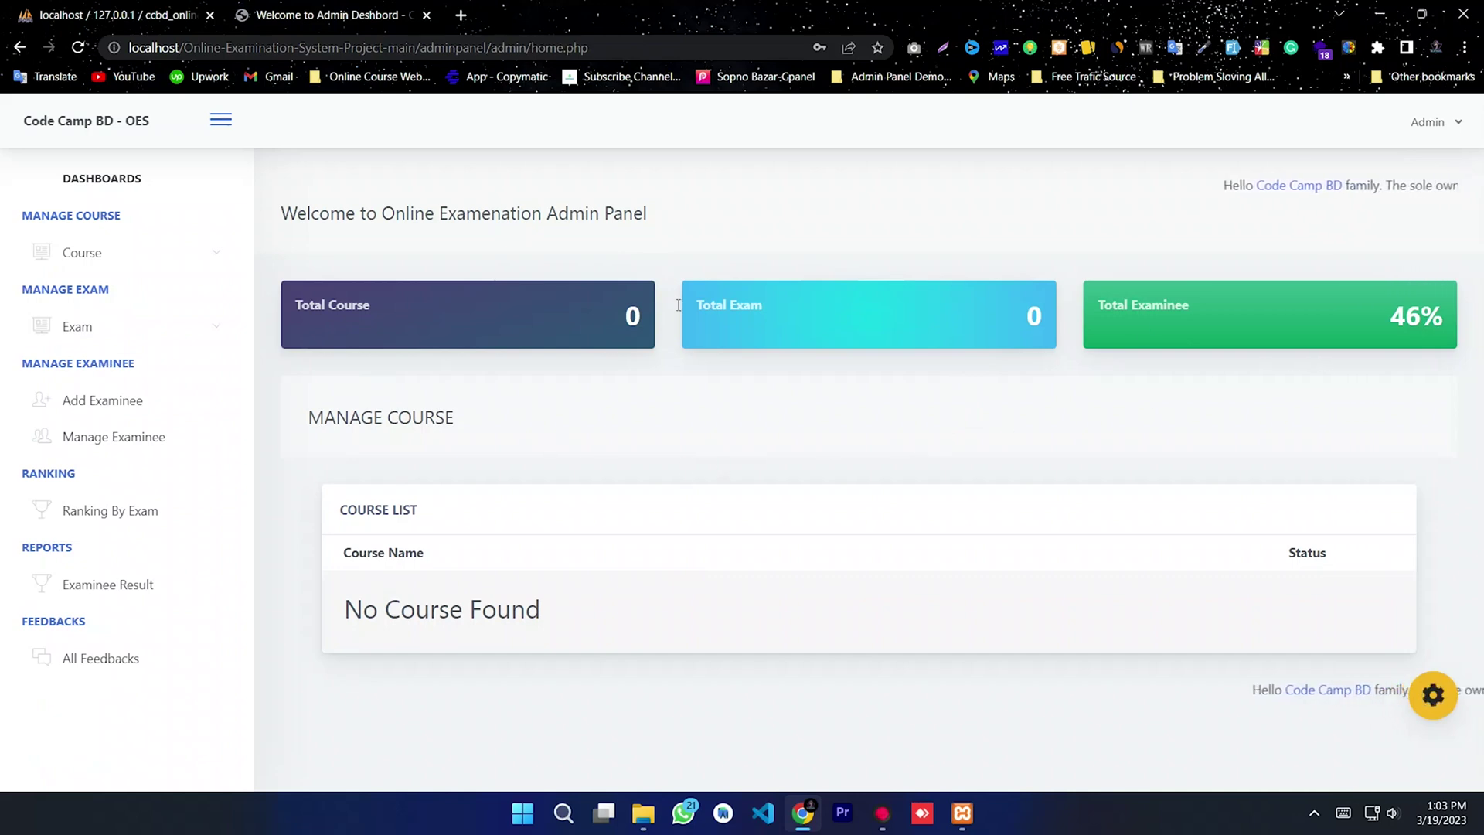
Step: Highlight the dashboard's welcome heading and COURSE LIST heading text
left_click_drag(381, 213, 788, 235)
left_click(819, 428)
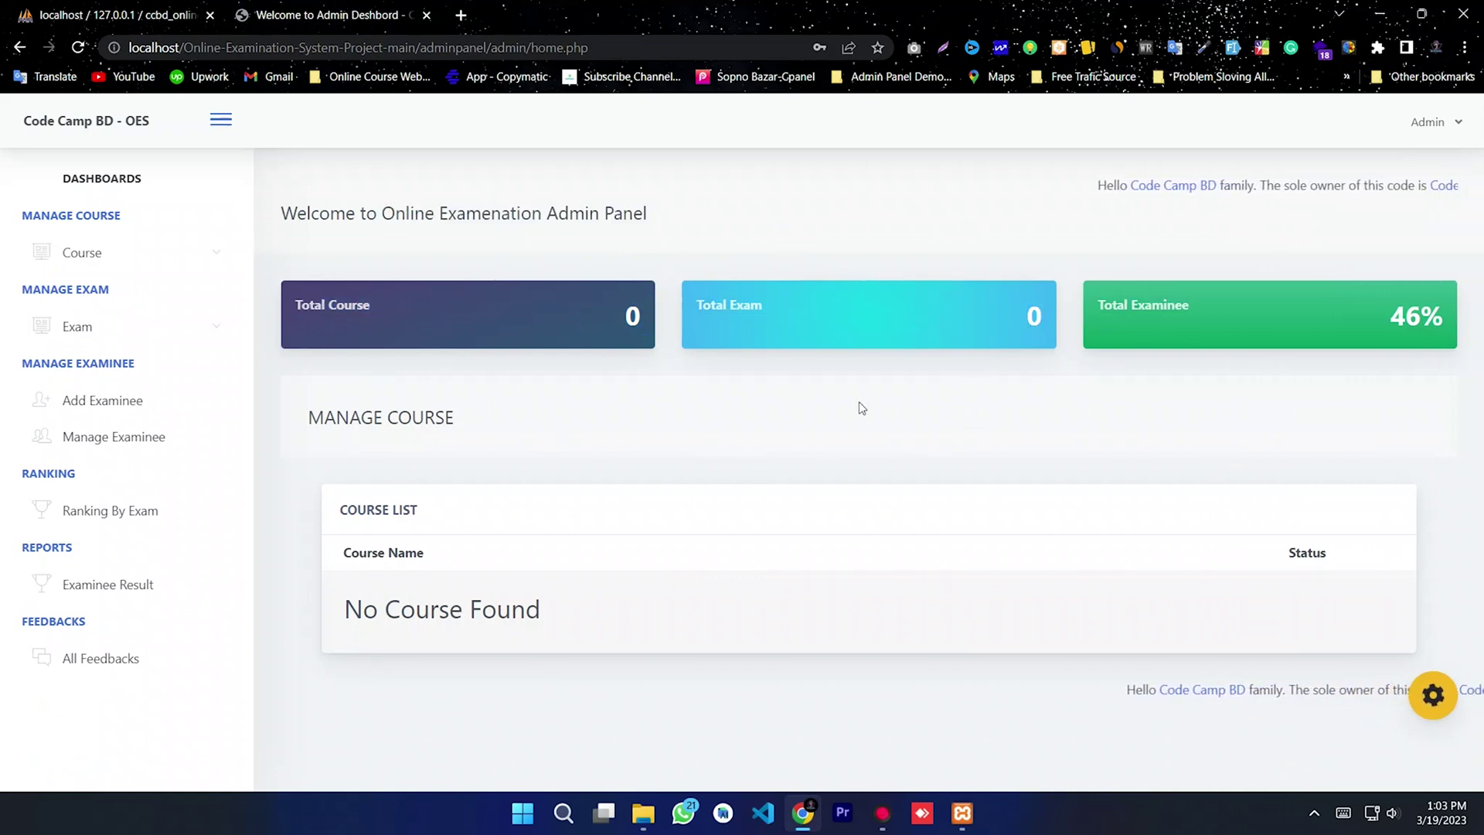
left_click(1090, 252)
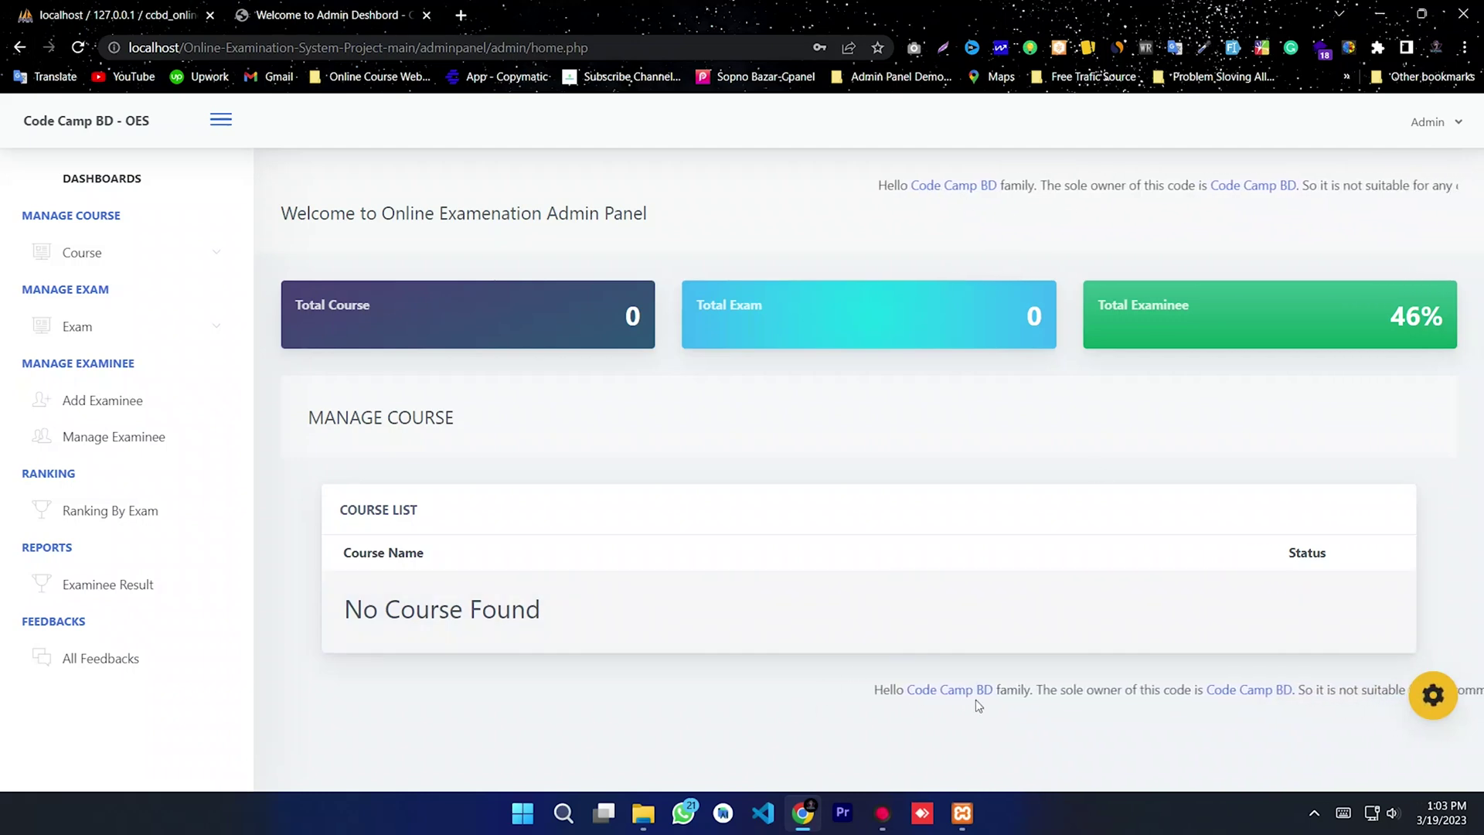
left_click_drag(334, 503, 606, 561)
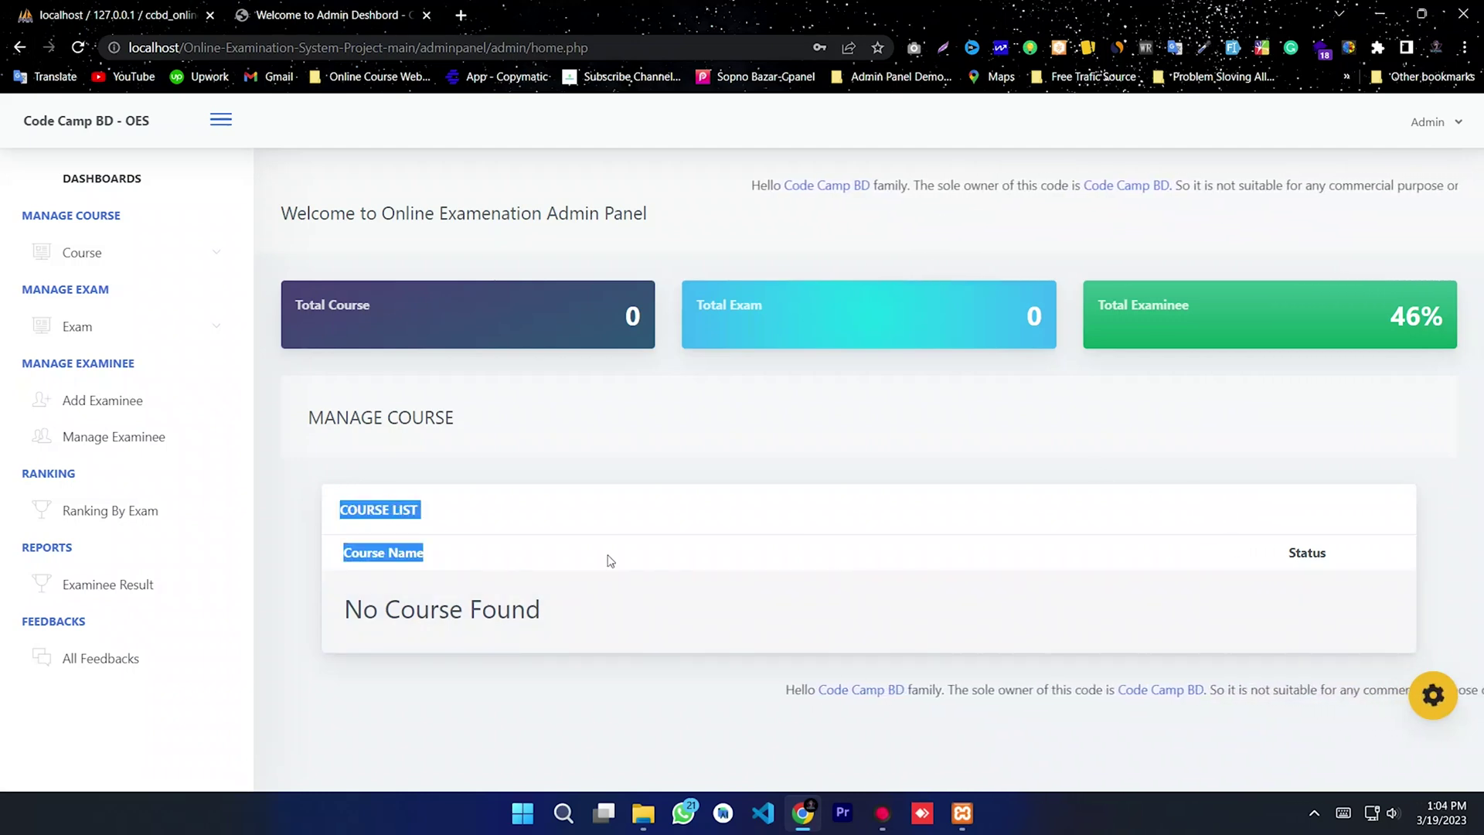
left_click(509, 395)
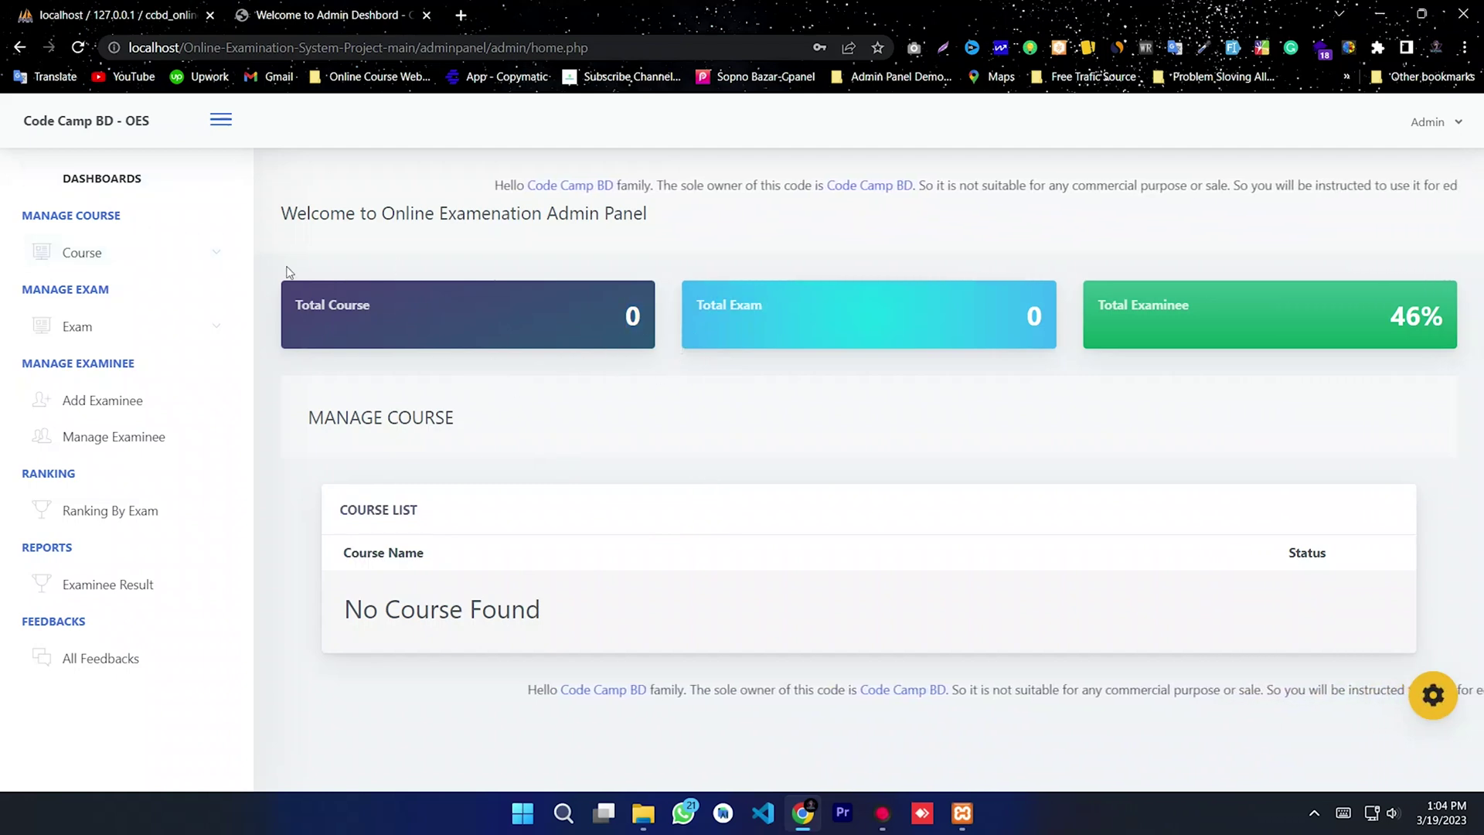
Step: Expand the Course and Exam menus and view Manage Course and Manage Exam
left_click(102, 261)
left_click(104, 261)
left_click(110, 328)
left_click(116, 331)
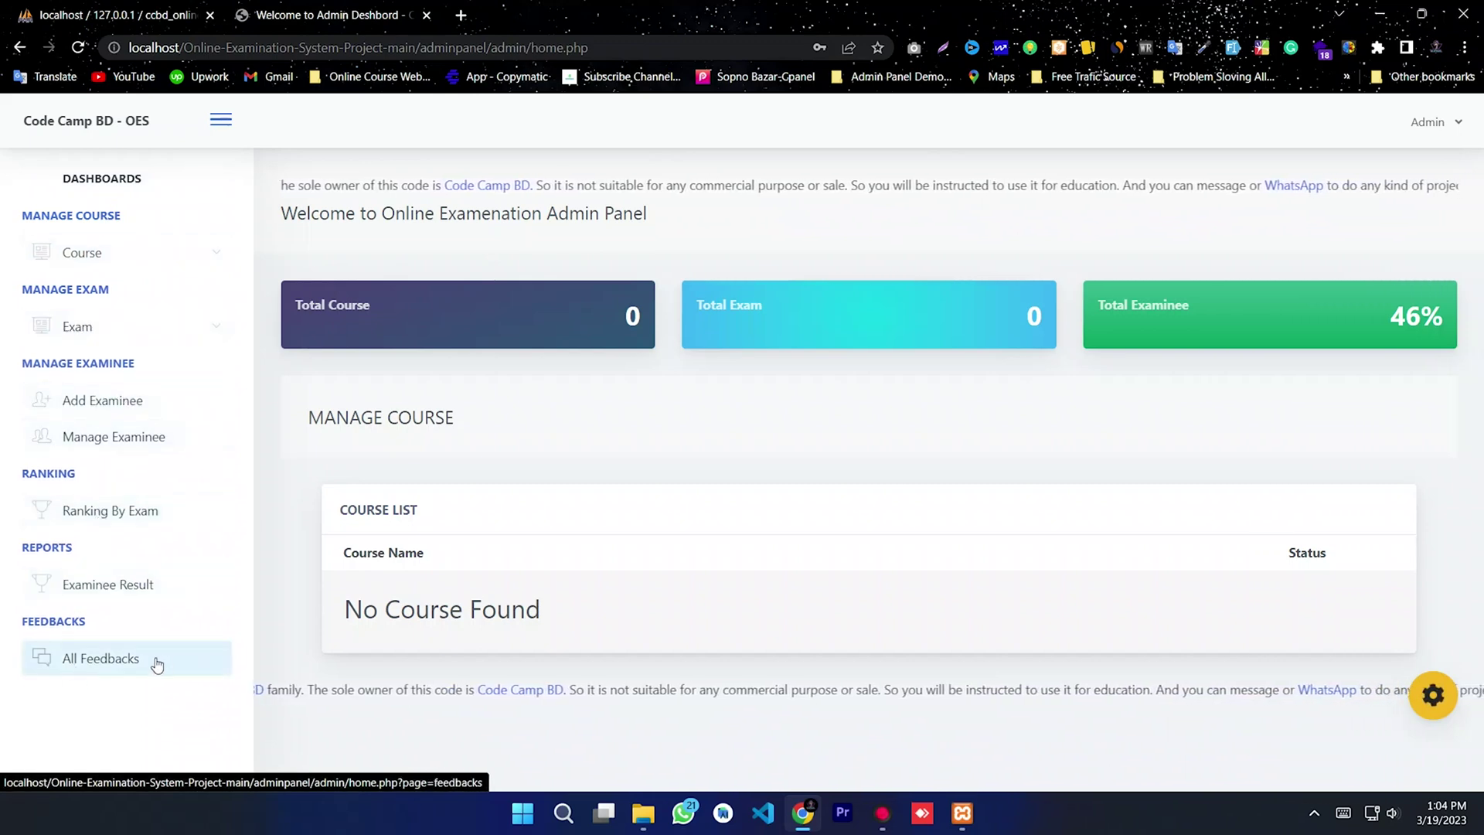
left_click(123, 263)
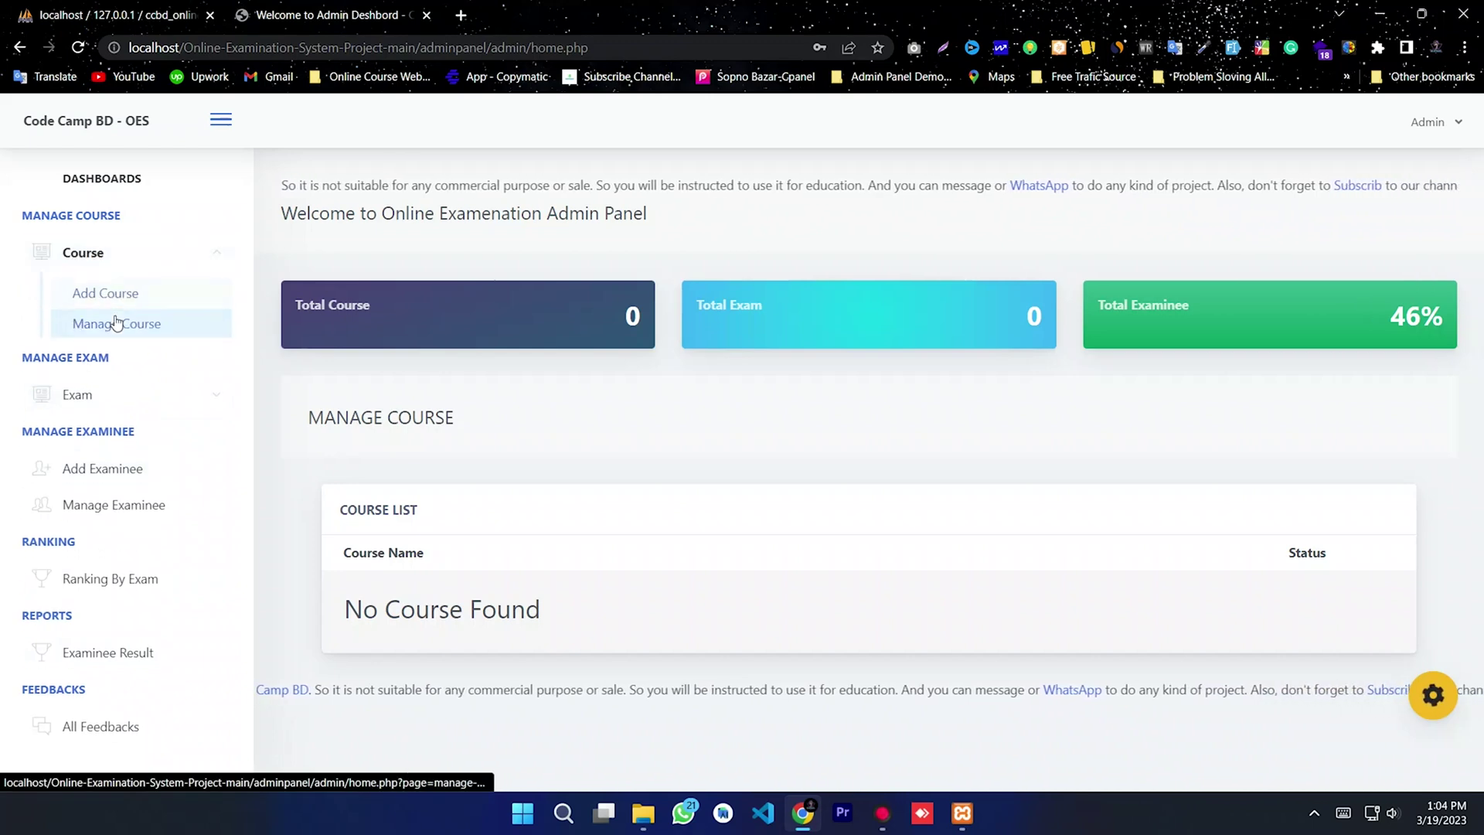
left_click(116, 323)
left_click(132, 326)
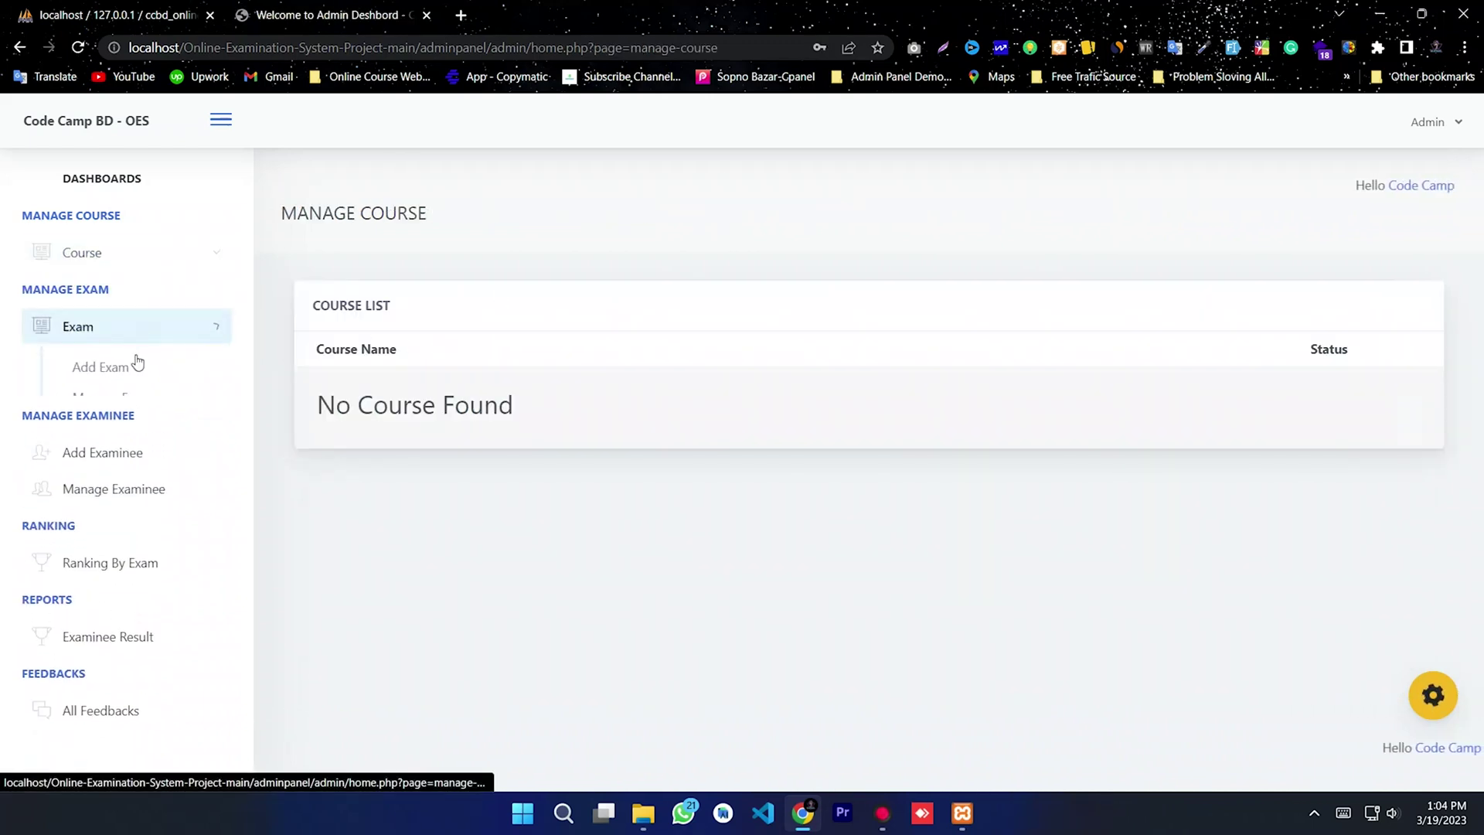
left_click(101, 403)
Step: Visit Manage Examinee, Ranking By Exam, Examinee Result and All Feedbacks pages
left_click(164, 446)
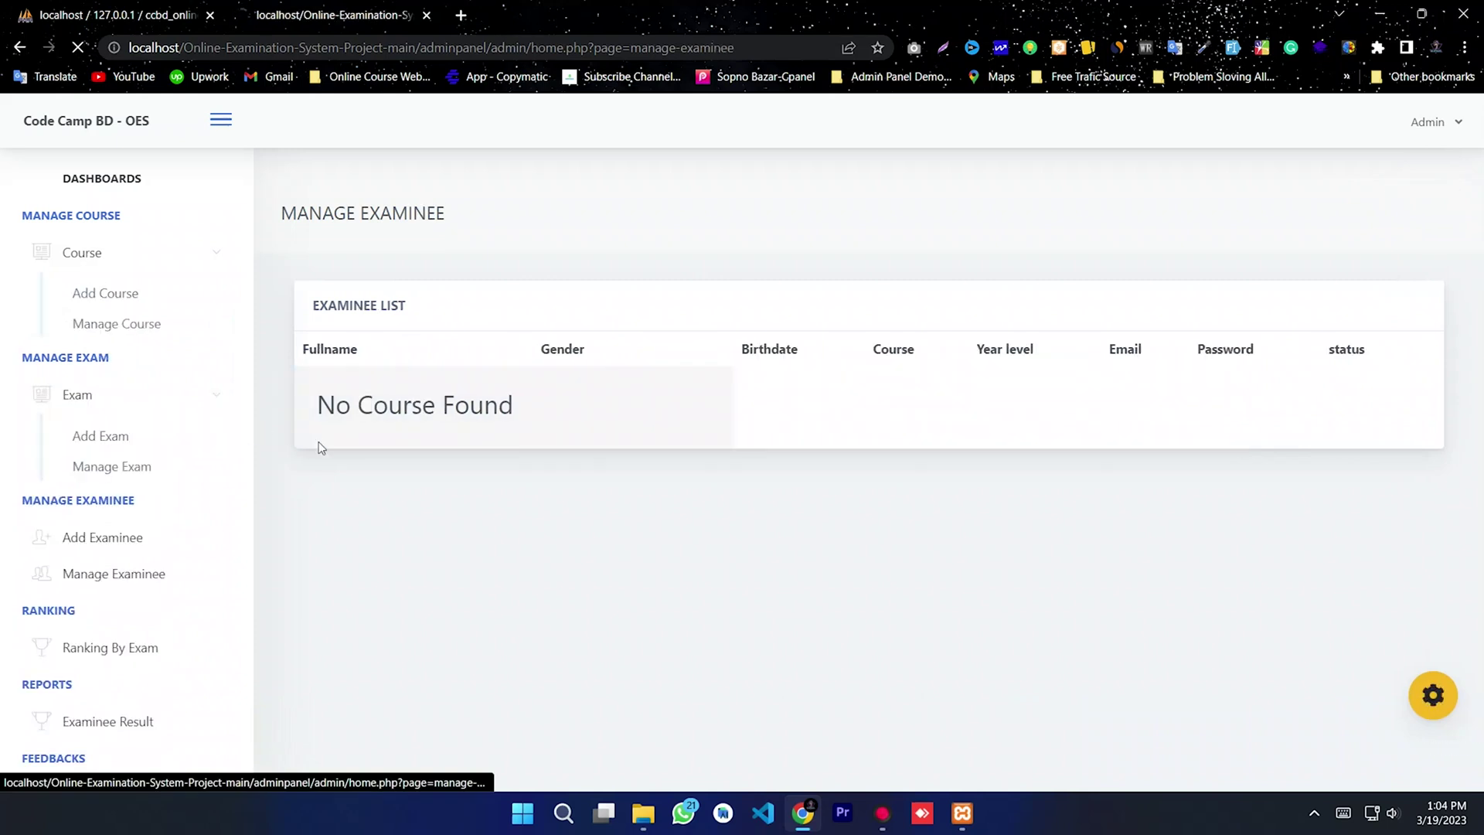
left_click(104, 512)
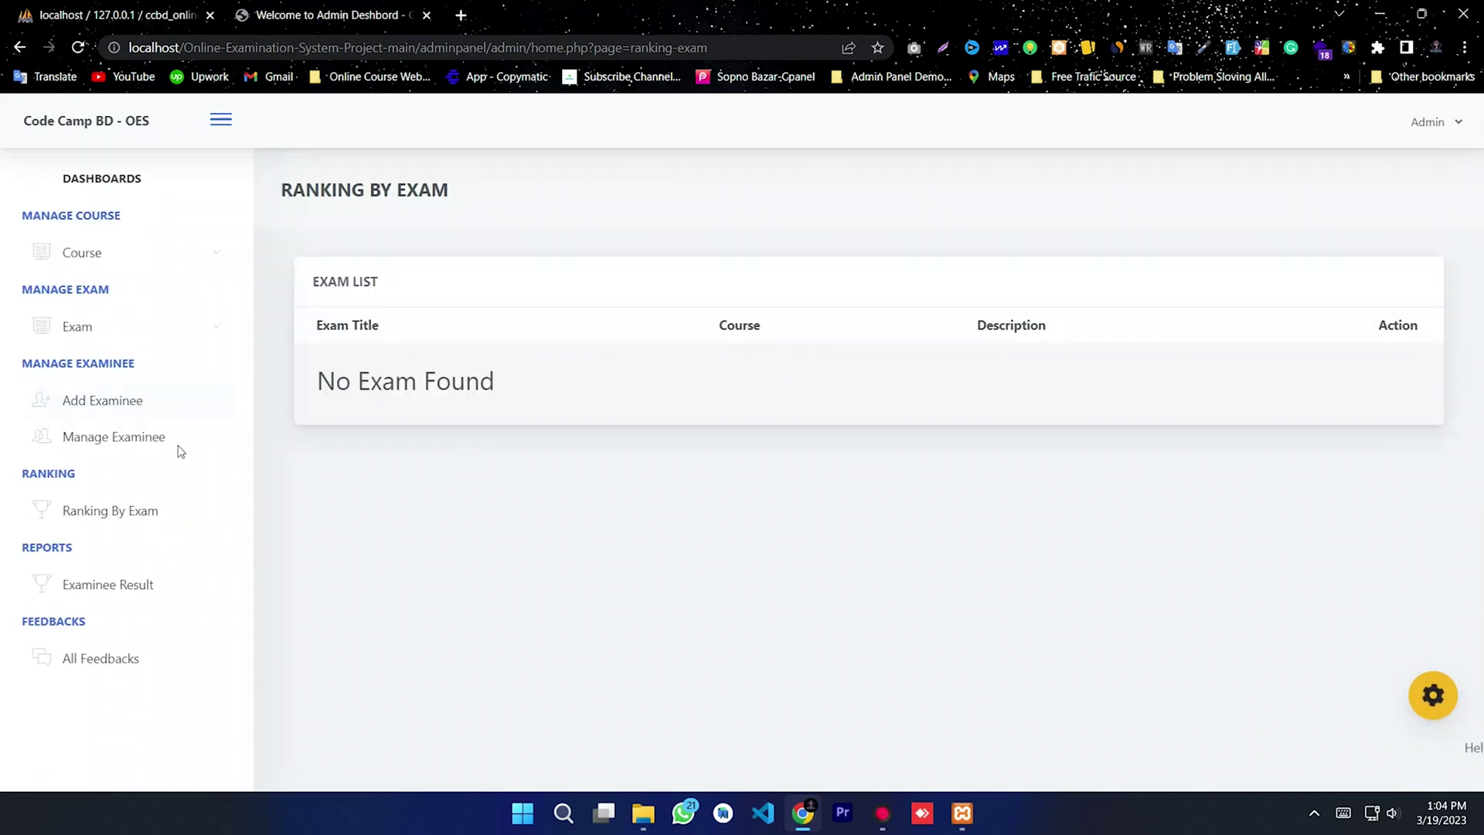
left_click(104, 588)
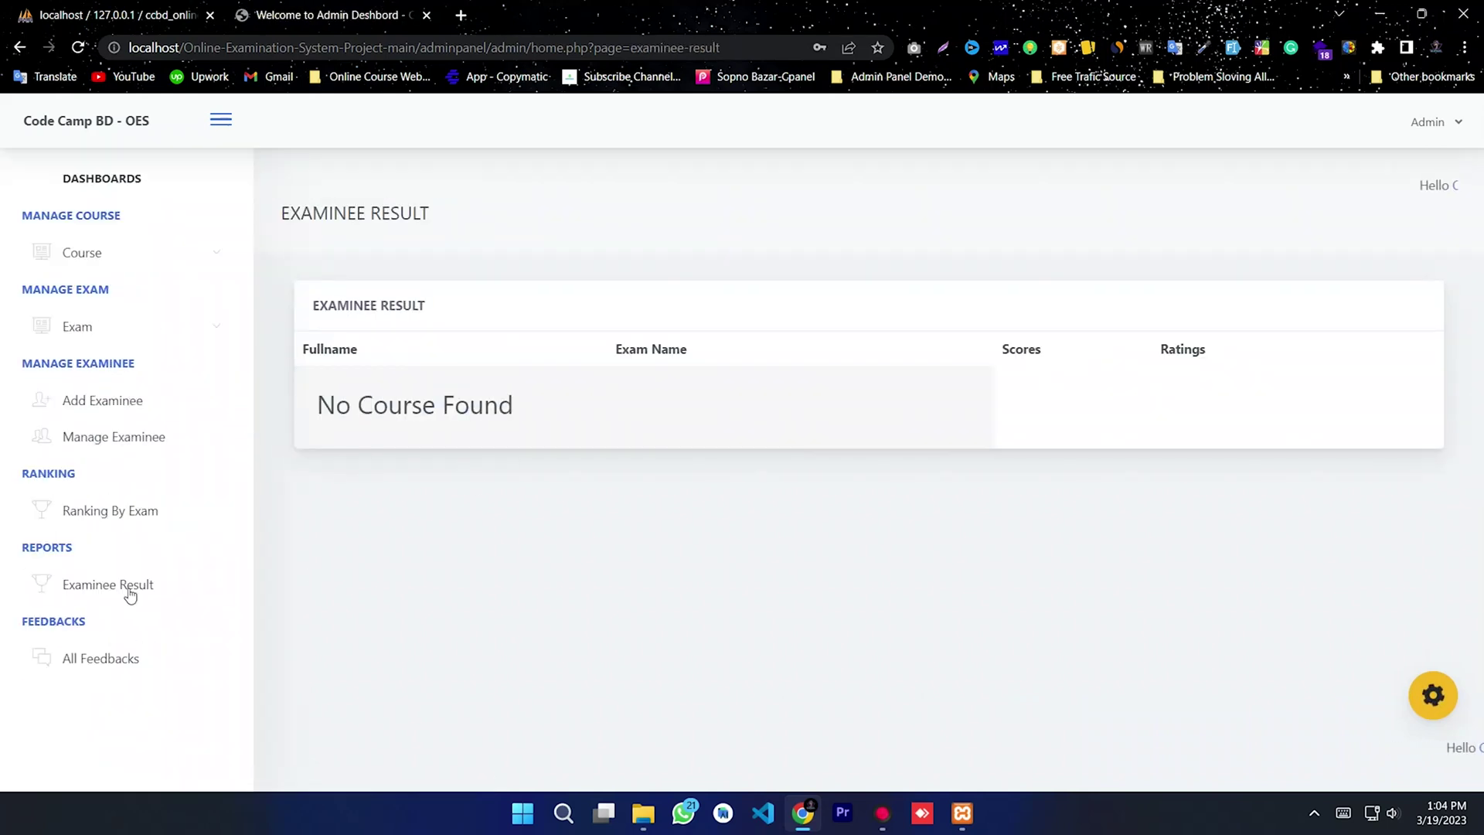
left_click(86, 663)
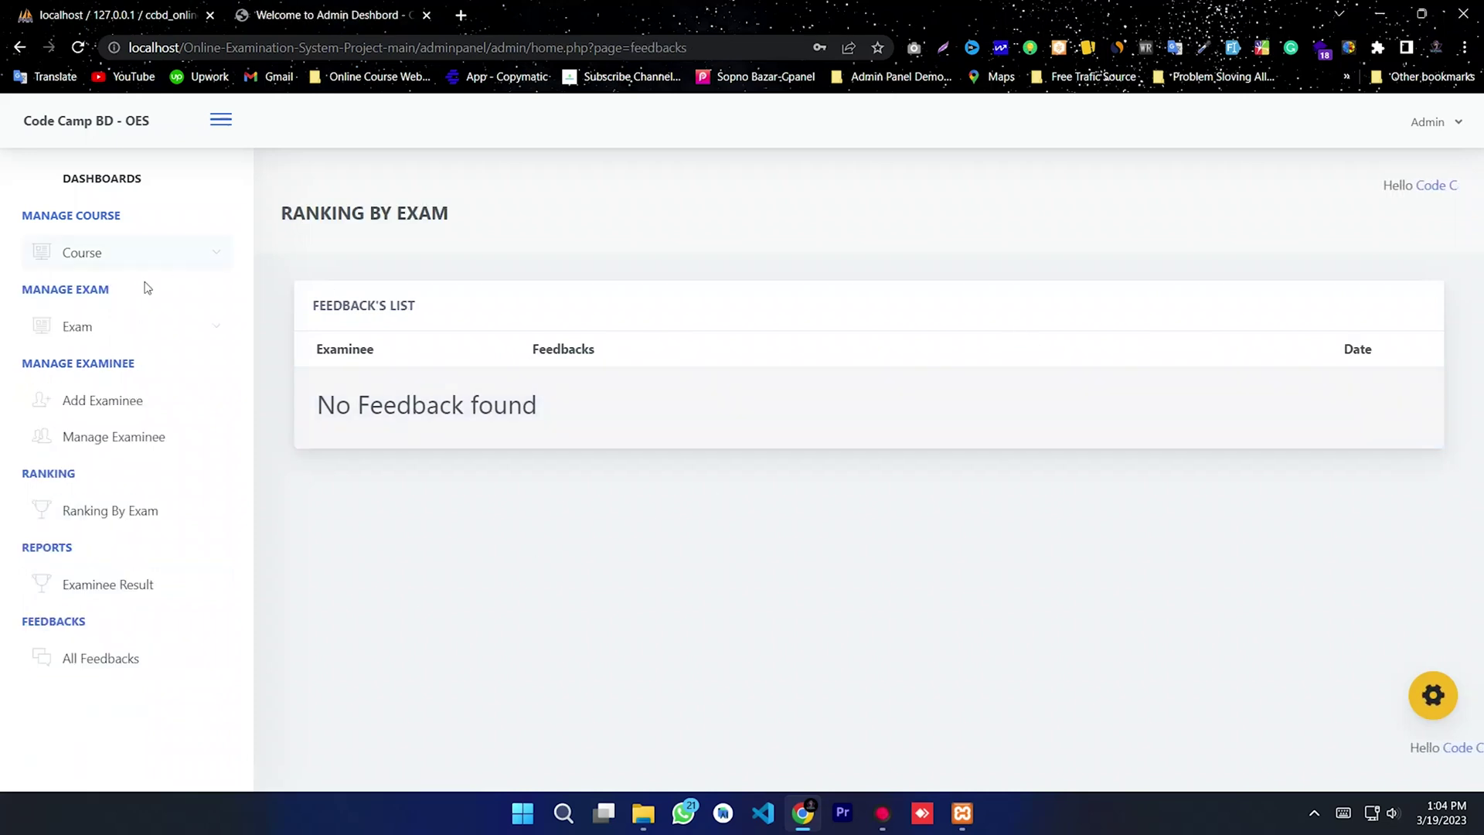
left_click(114, 256)
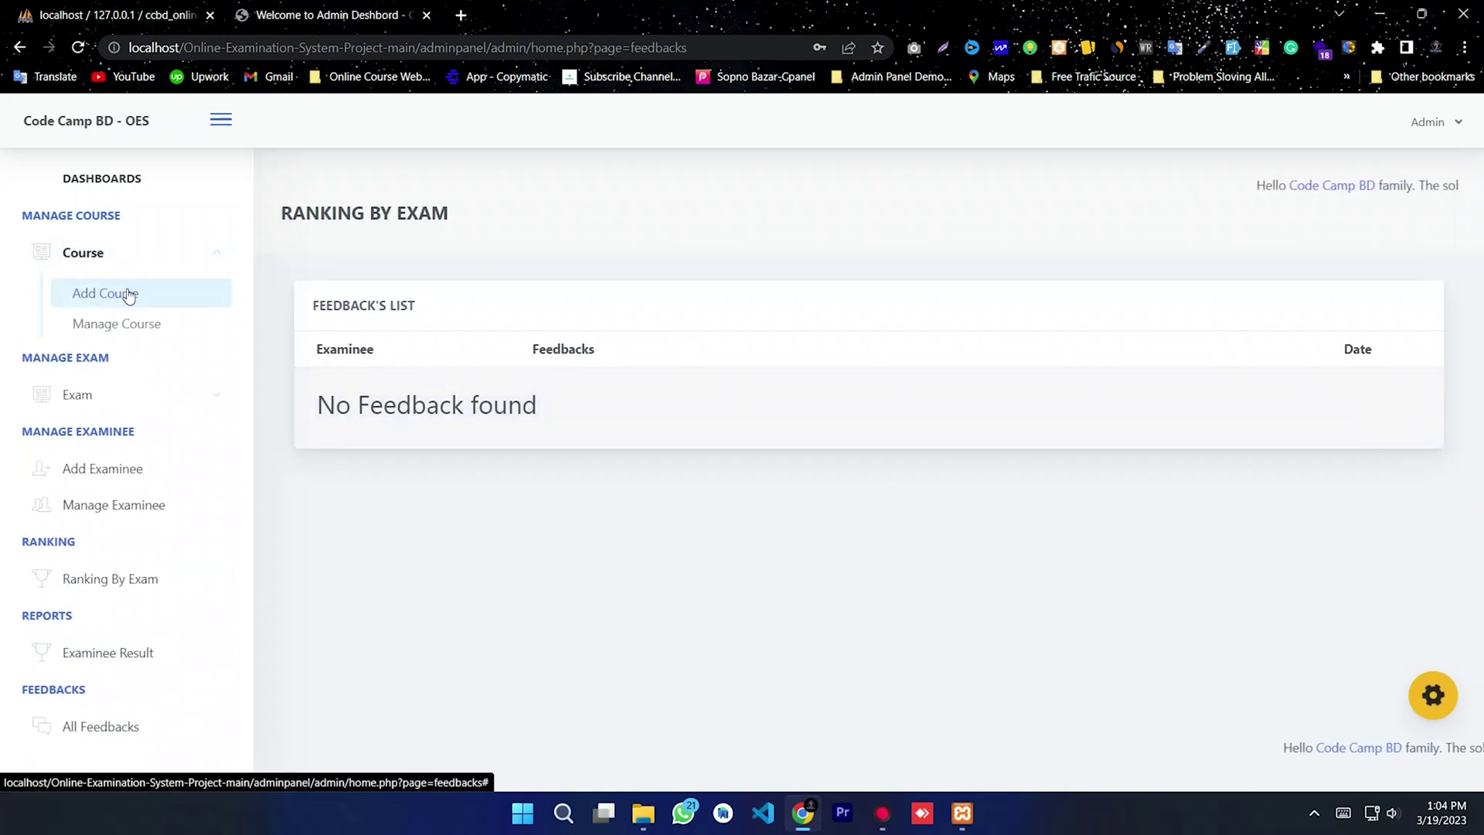
Step: Add a course named 'Course 001'
left_click(129, 294)
left_click(617, 235)
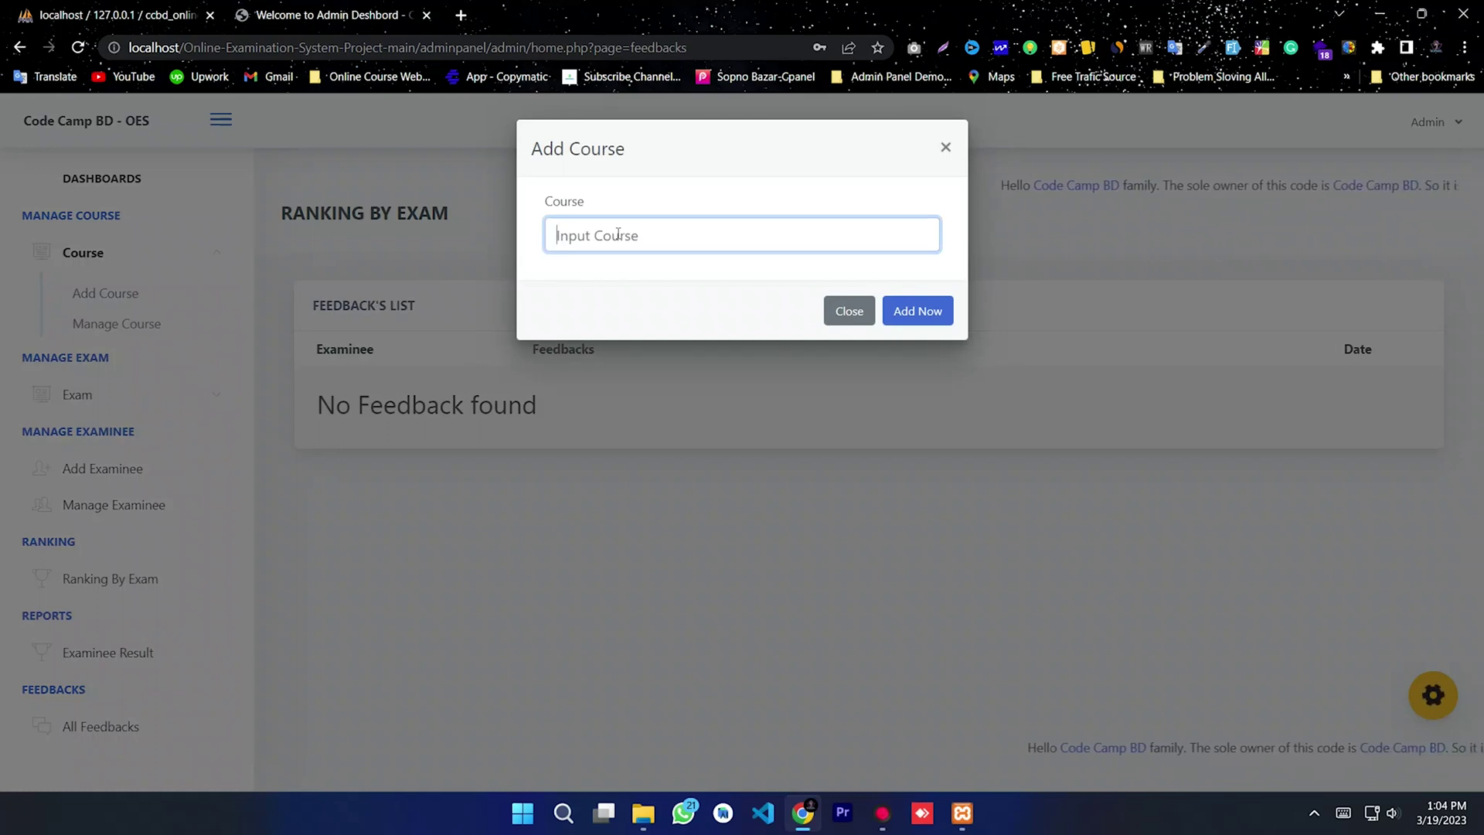
type("Course 001")
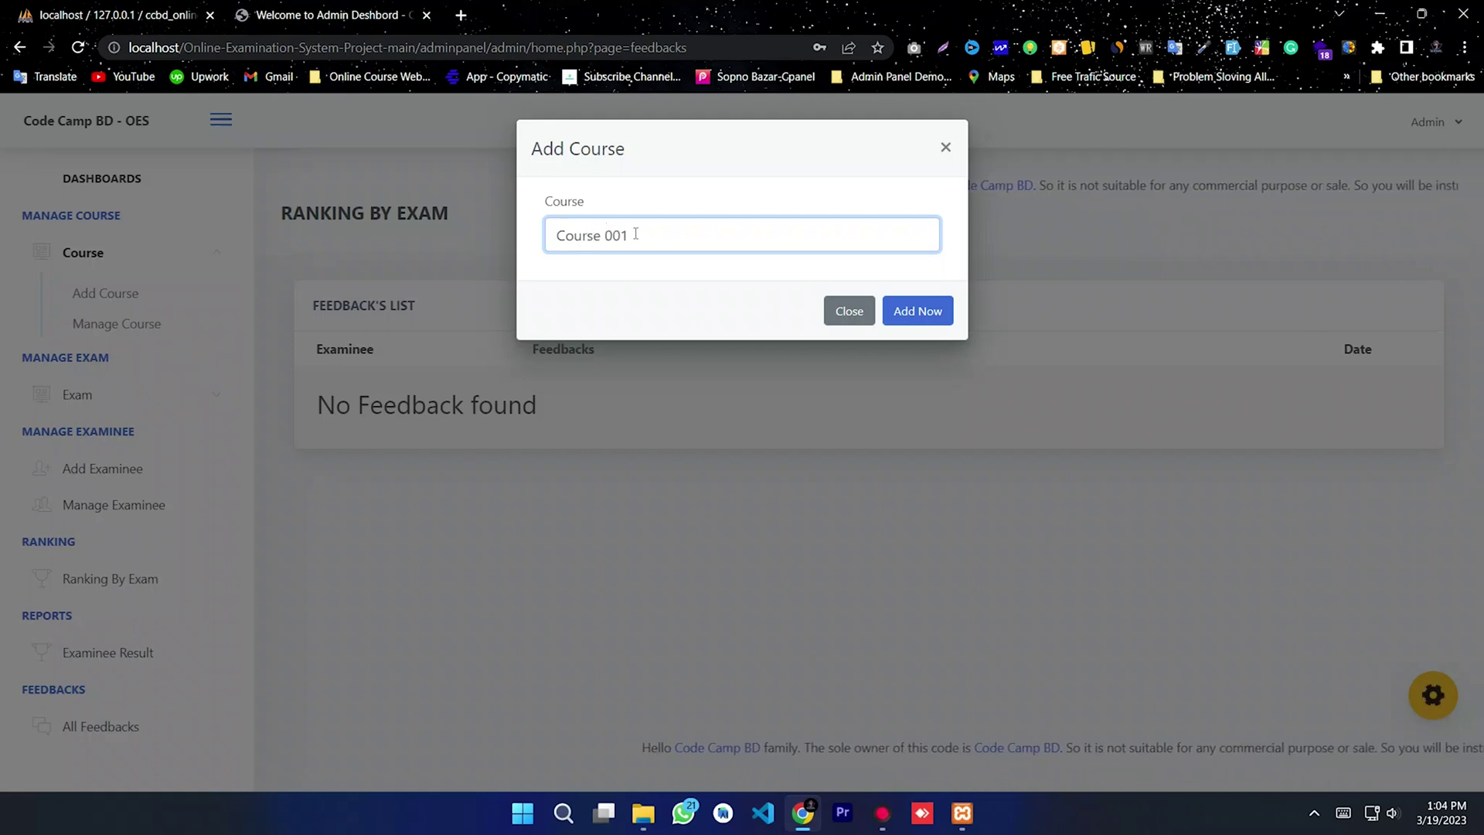
triple_click(608, 229)
left_click(675, 245)
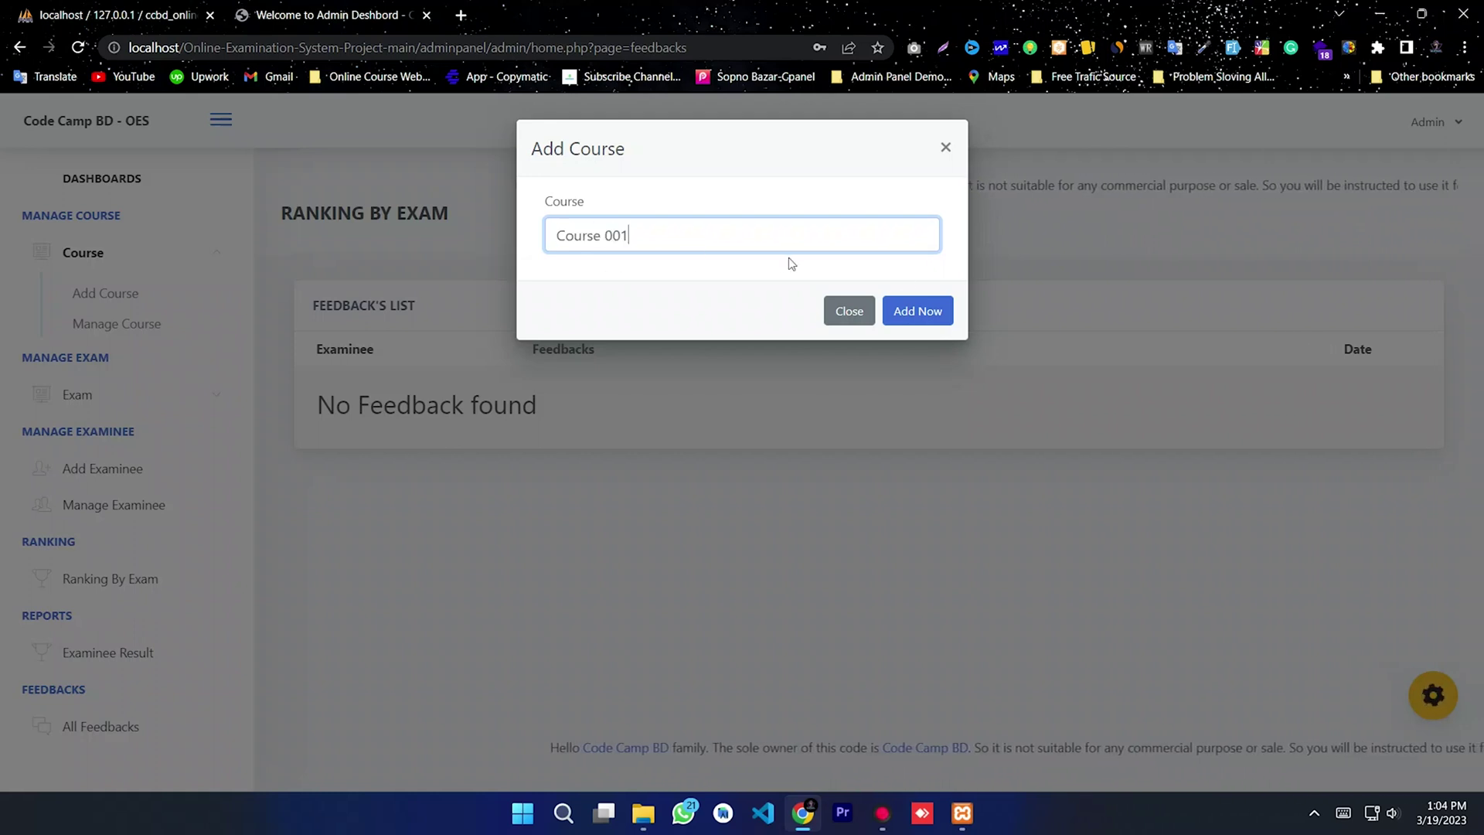
left_click(927, 319)
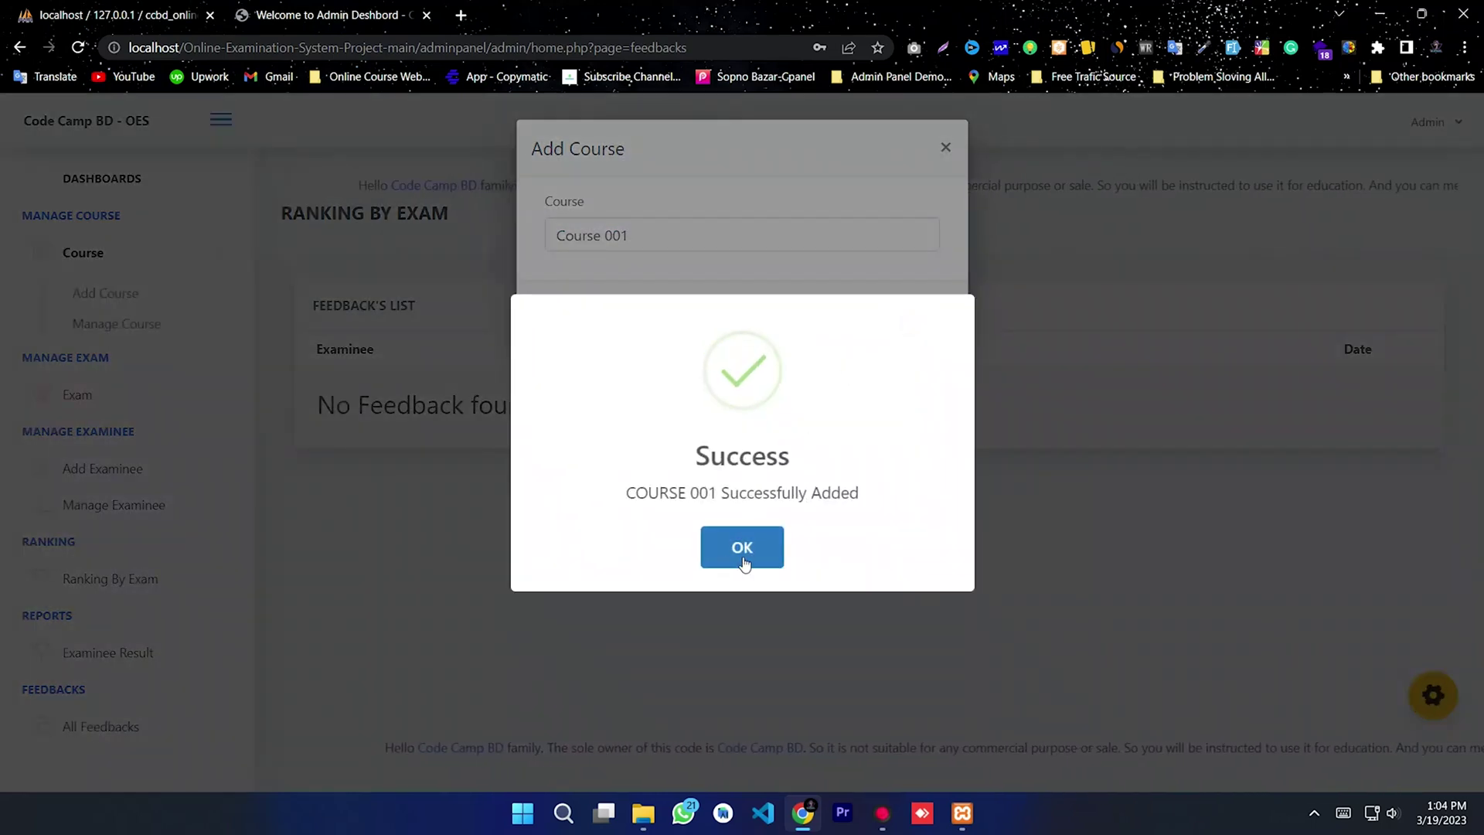
left_click(743, 558)
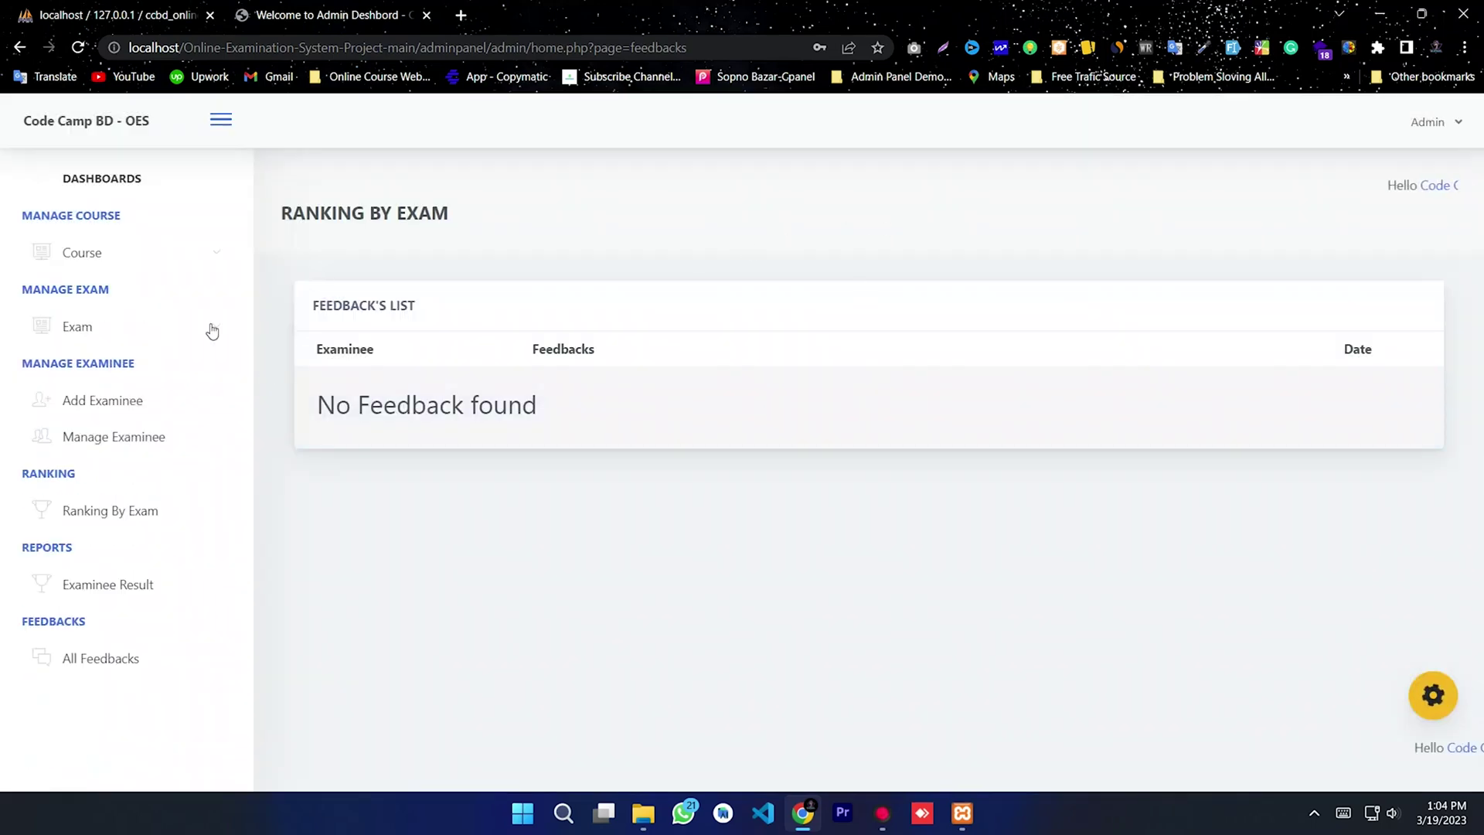
Step: Check that COURSE 001 appears in the Manage Course list
left_click(101, 262)
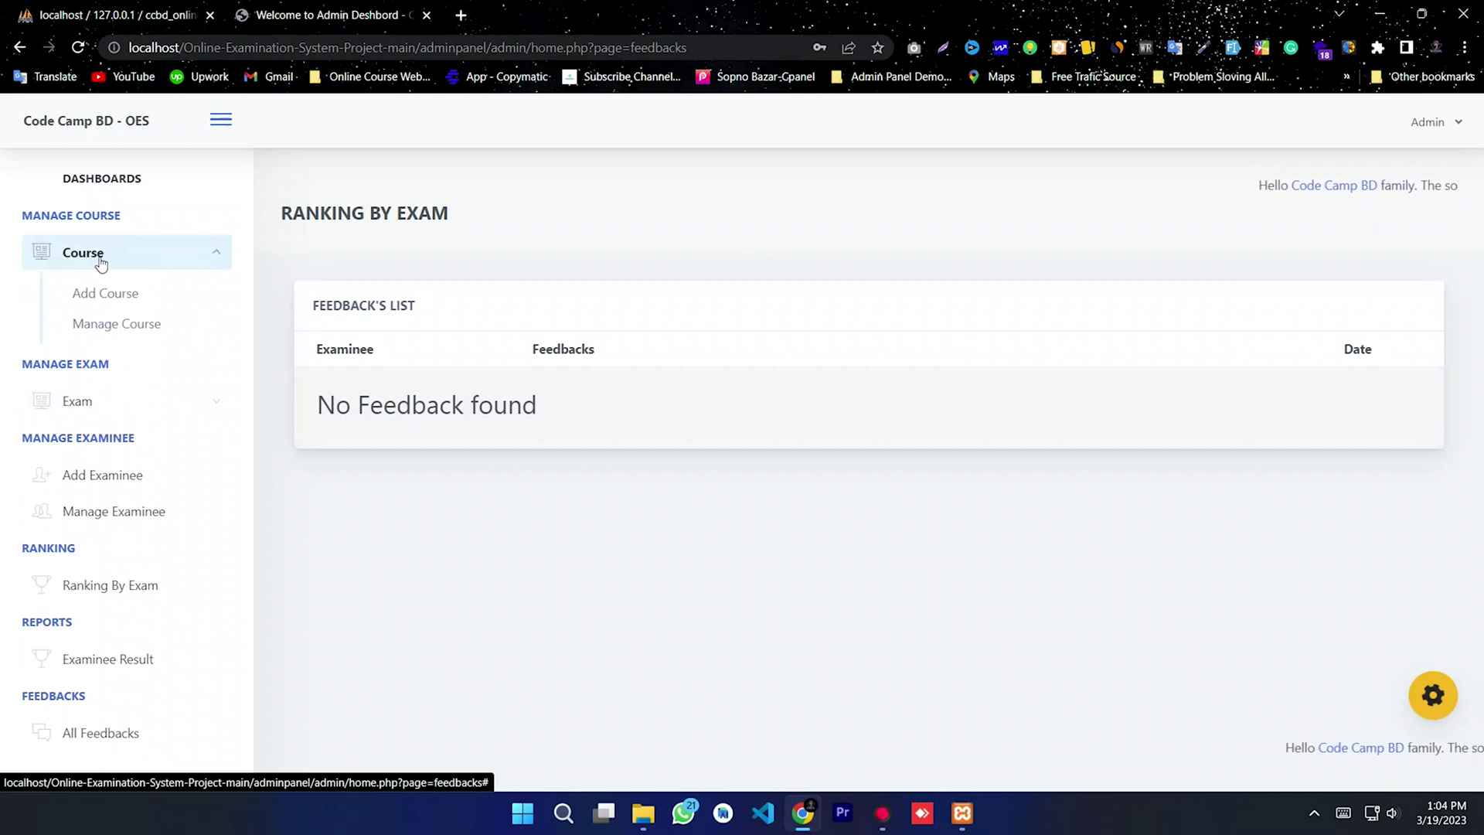
left_click(114, 332)
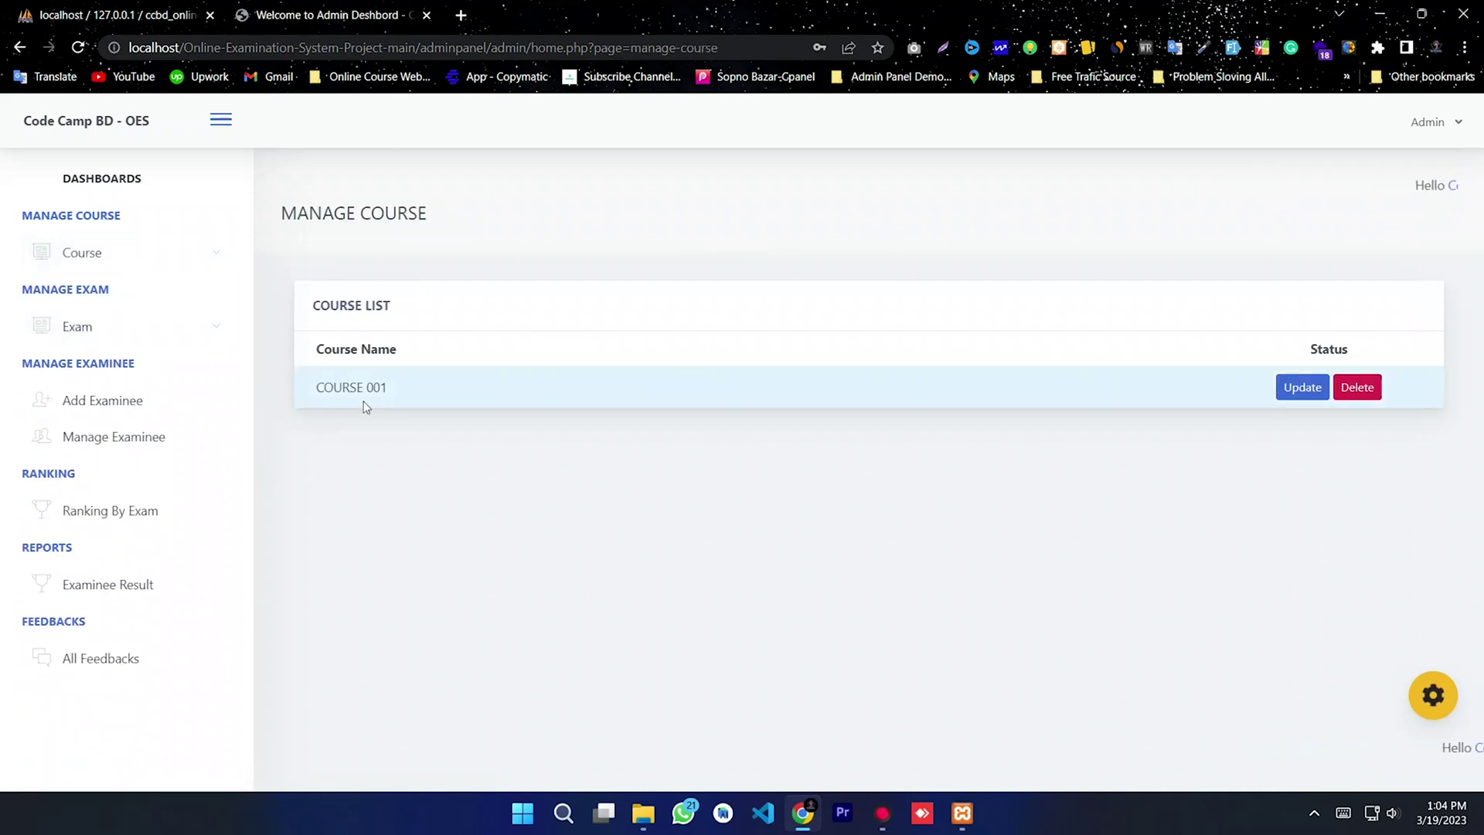
left_click_drag(314, 385, 359, 456)
left_click(396, 391)
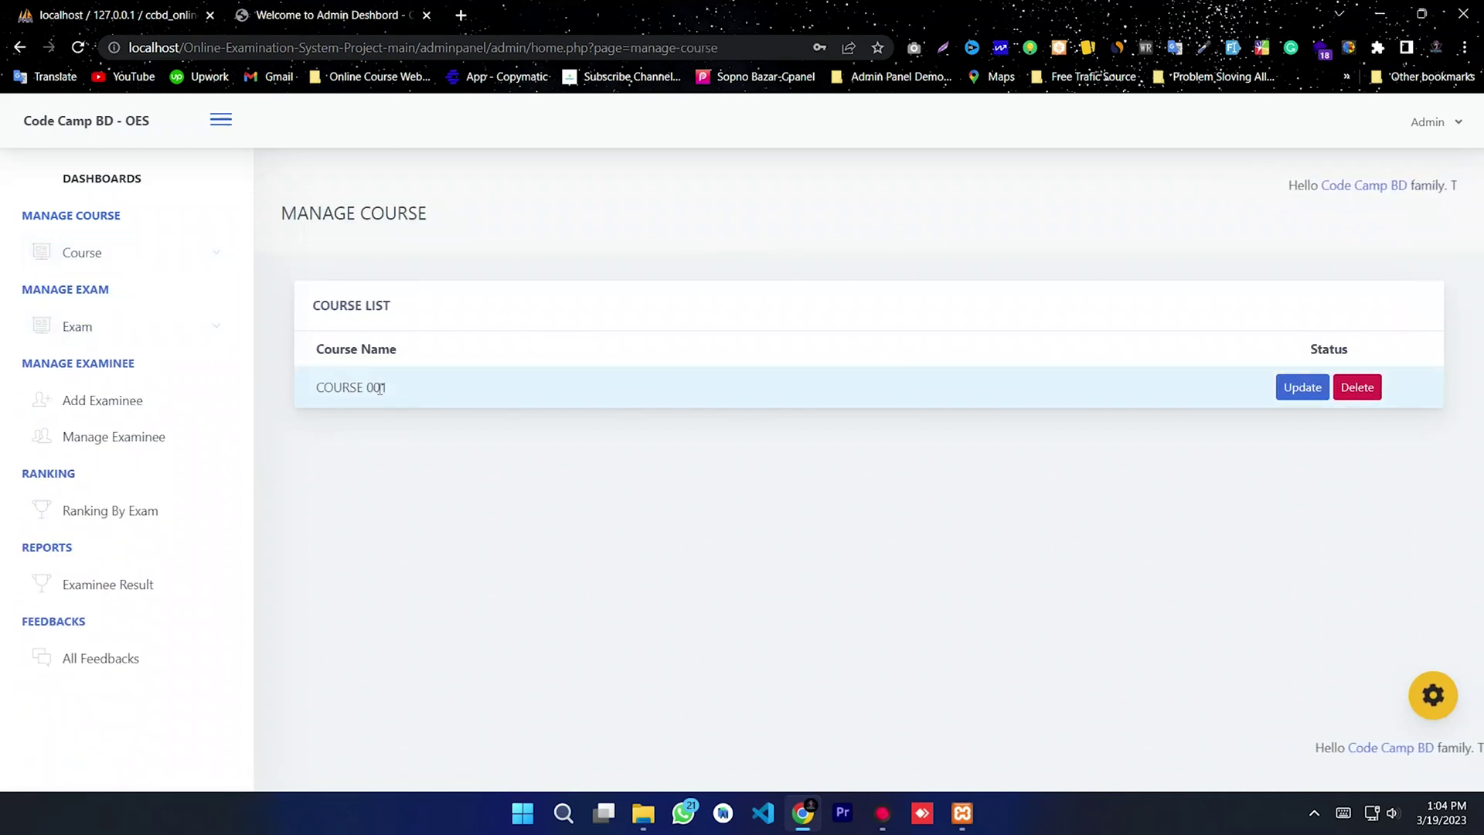
Step: Add a second course named 'Course 002' and confirm both rows are listed
left_click(106, 259)
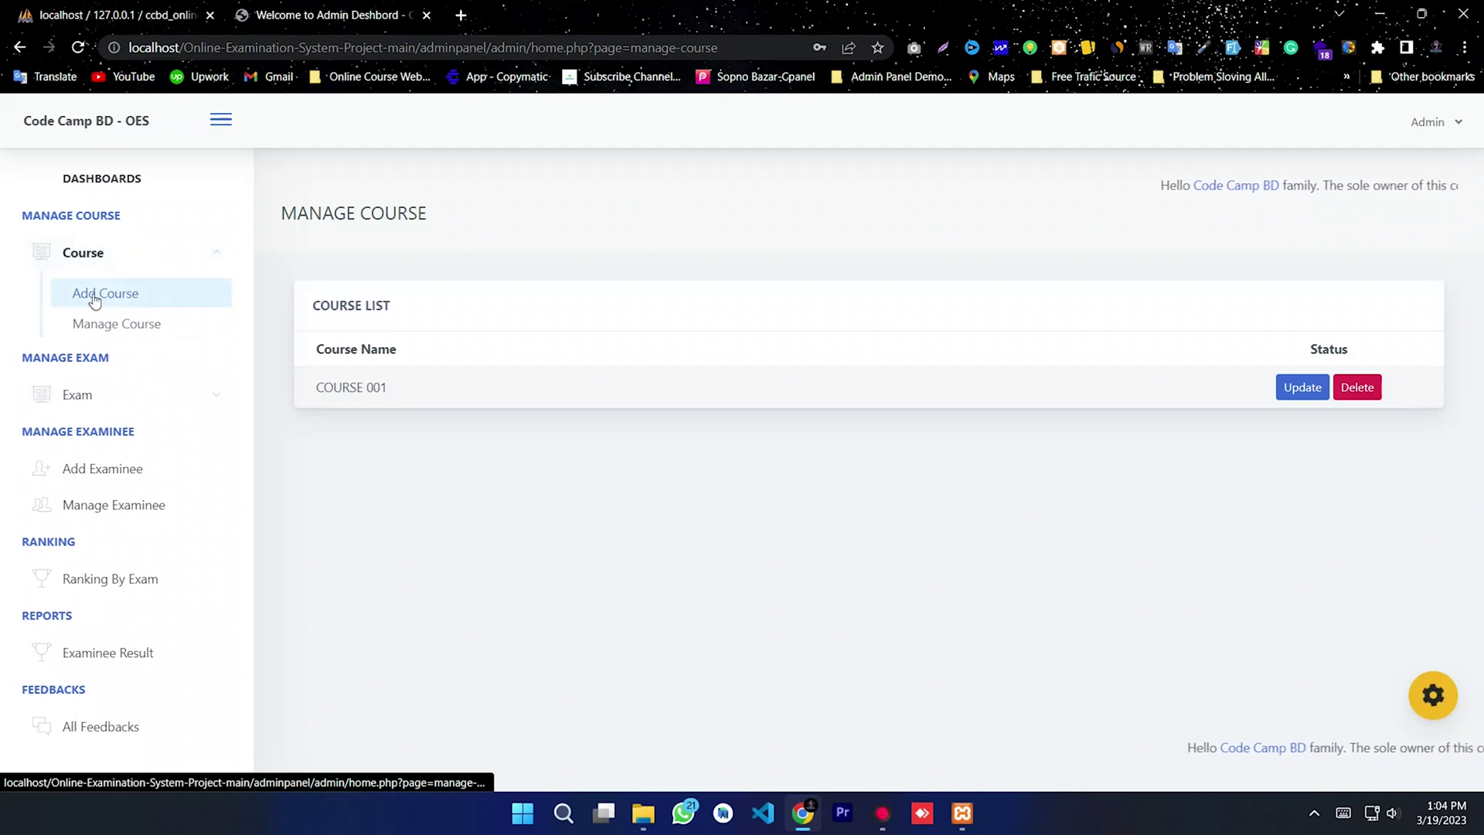
left_click(105, 293)
left_click(610, 239)
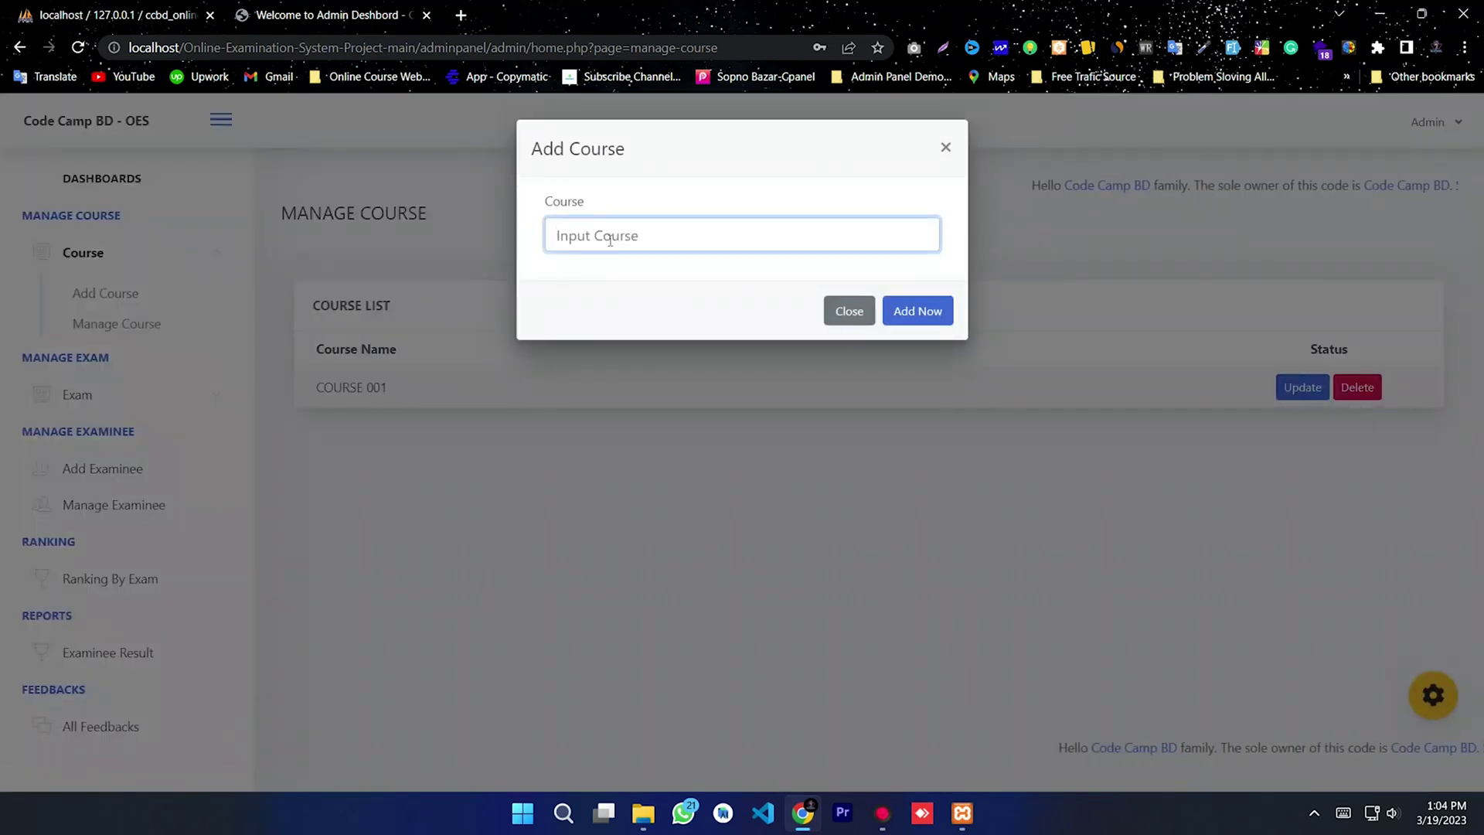
type("Cours")
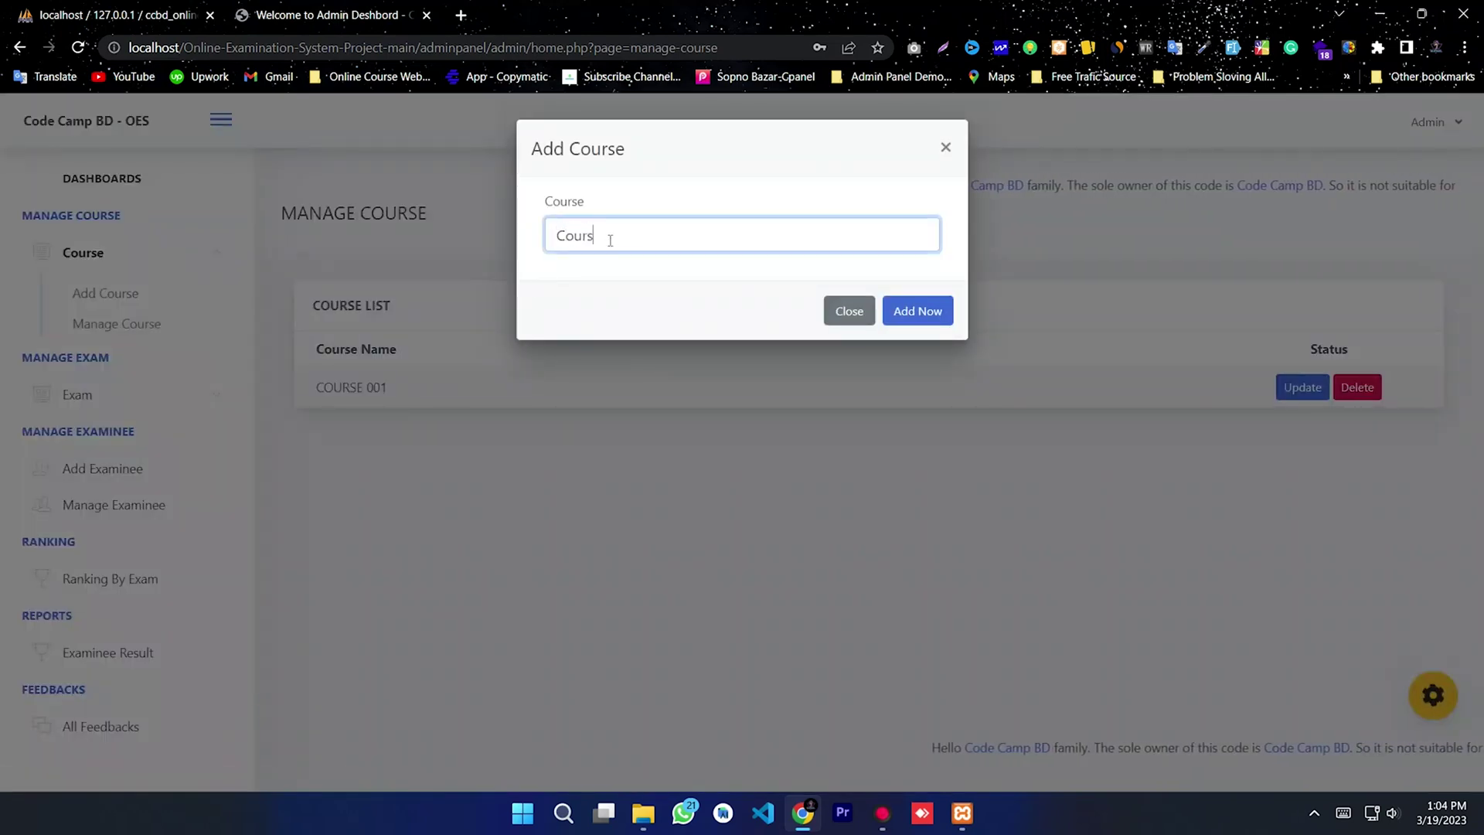
type("e 002")
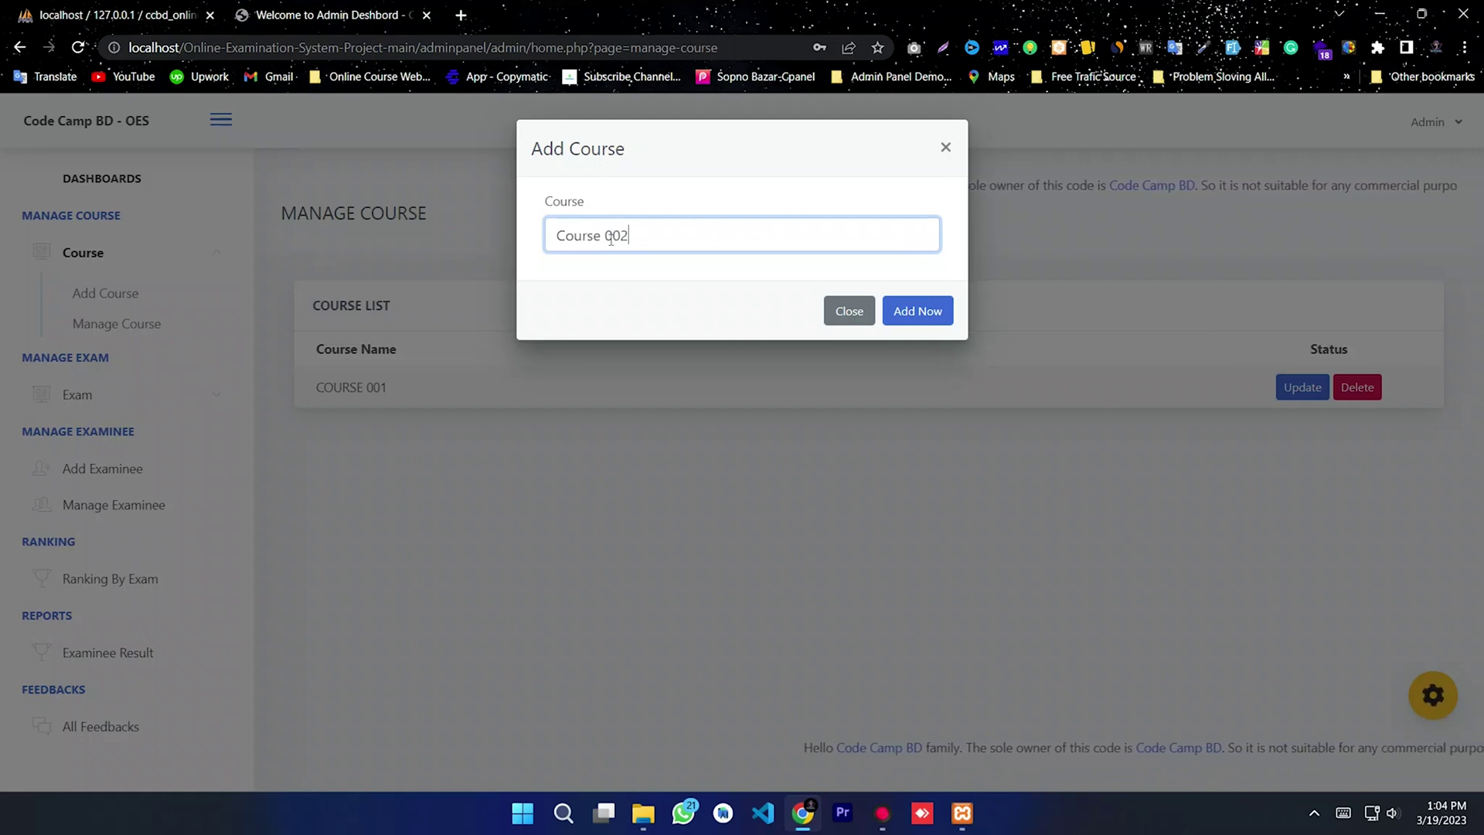
key("ctrl+a")
left_click(587, 300)
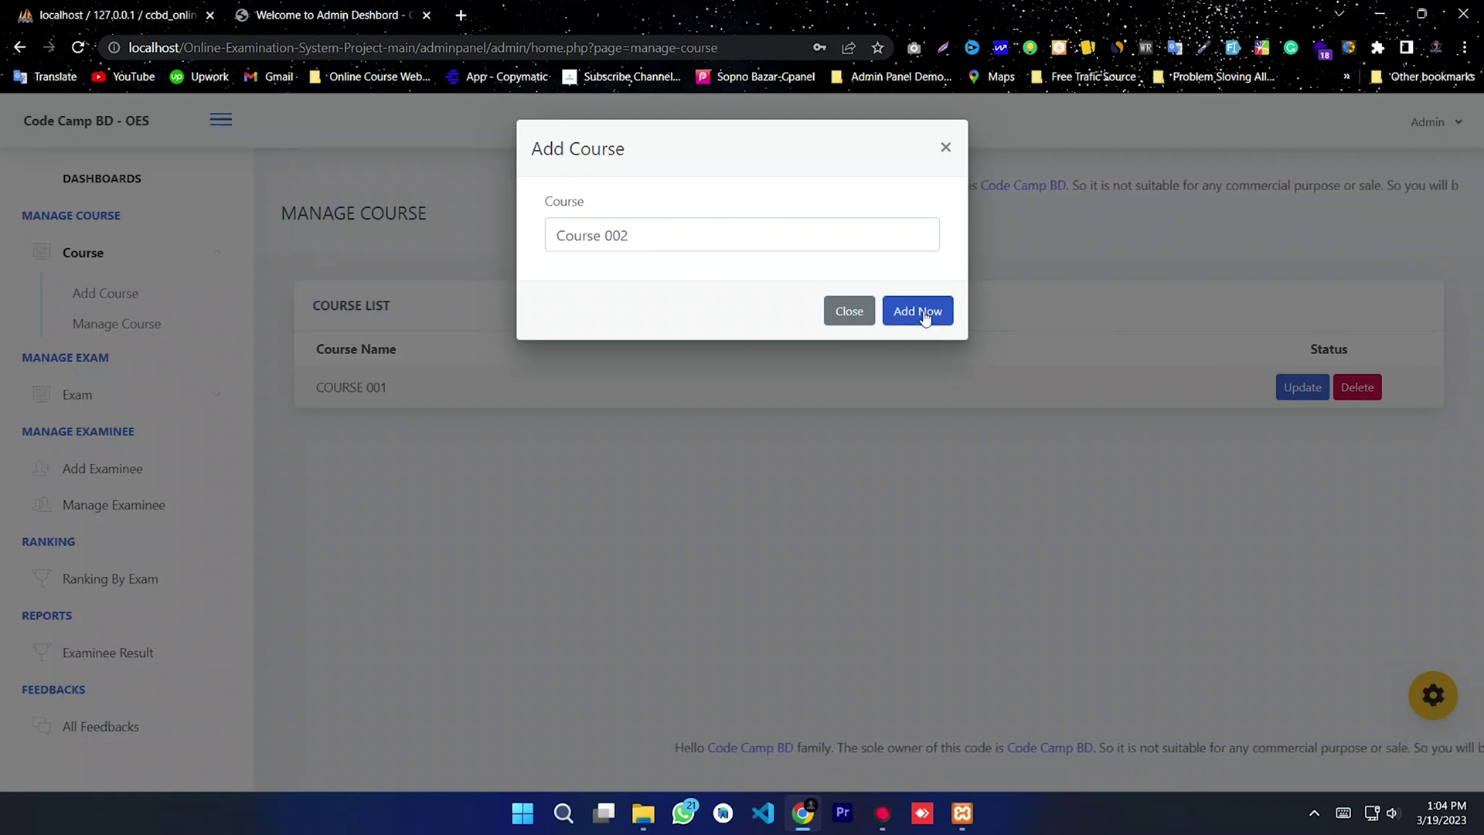
left_click(914, 314)
left_click(741, 545)
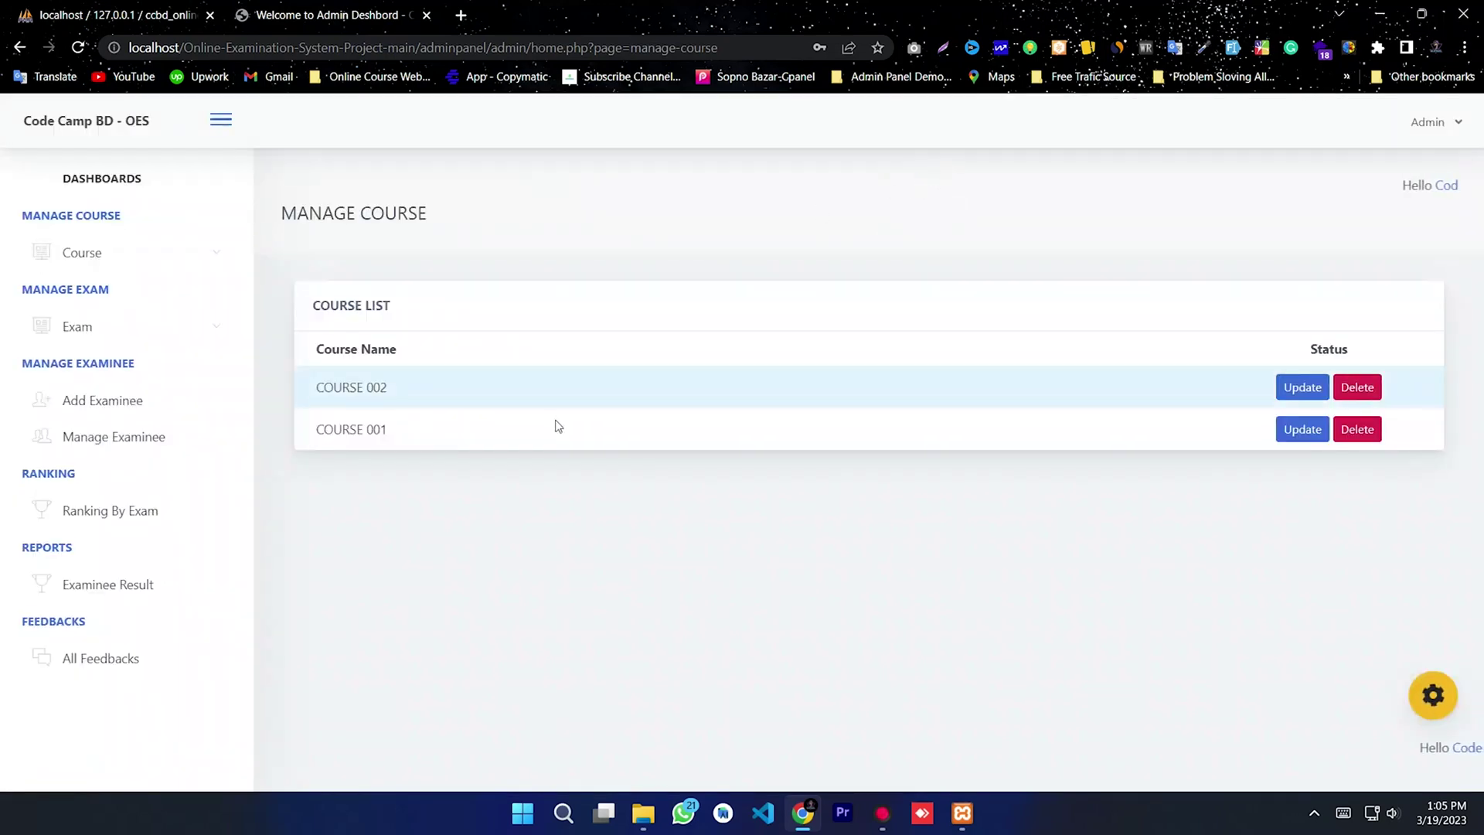
left_click_drag(558, 425, 349, 384)
left_click(415, 454)
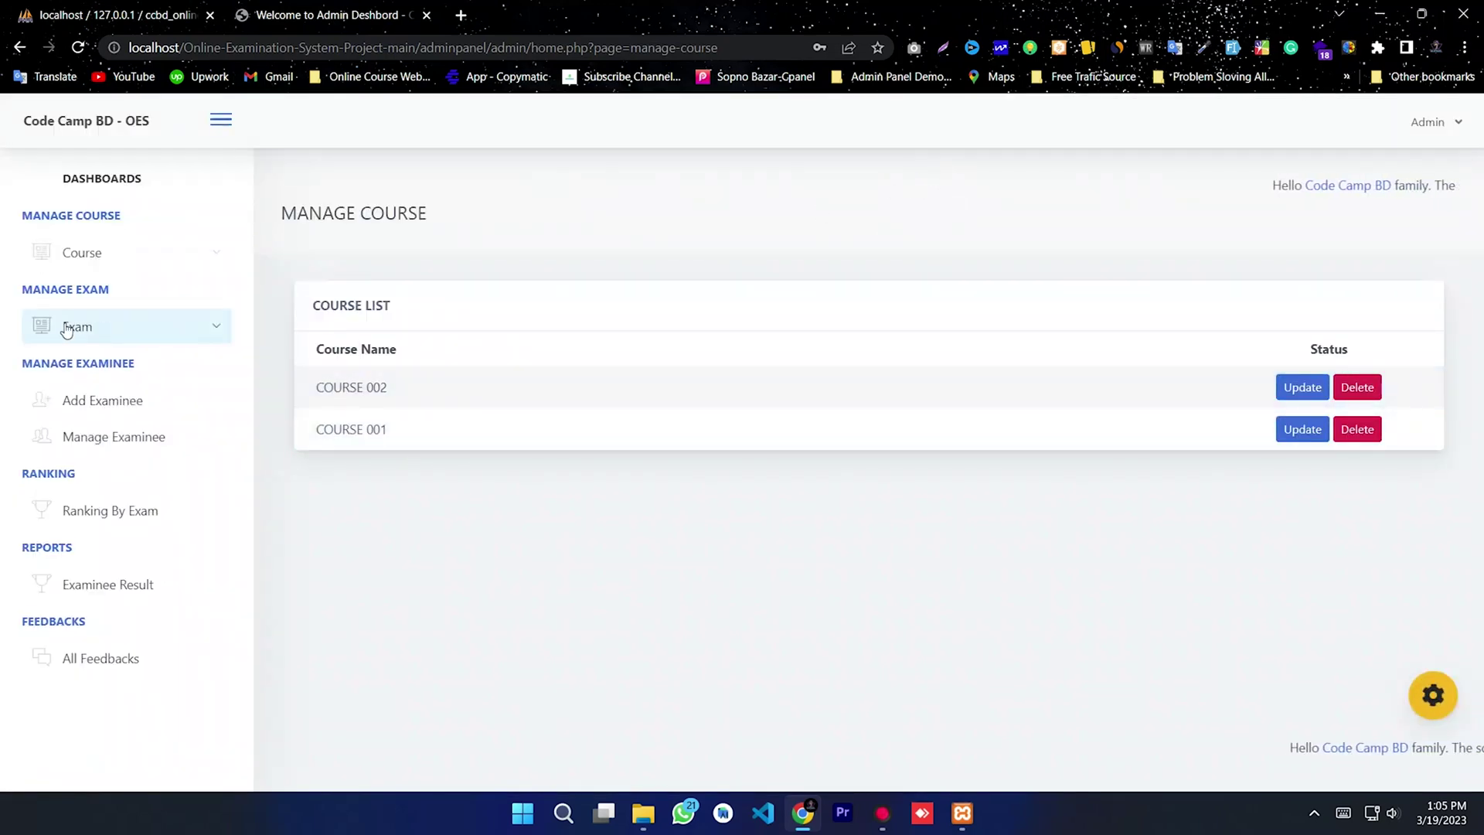
Step: Open the Add Exam form after viewing the existing exams list
left_click(133, 328)
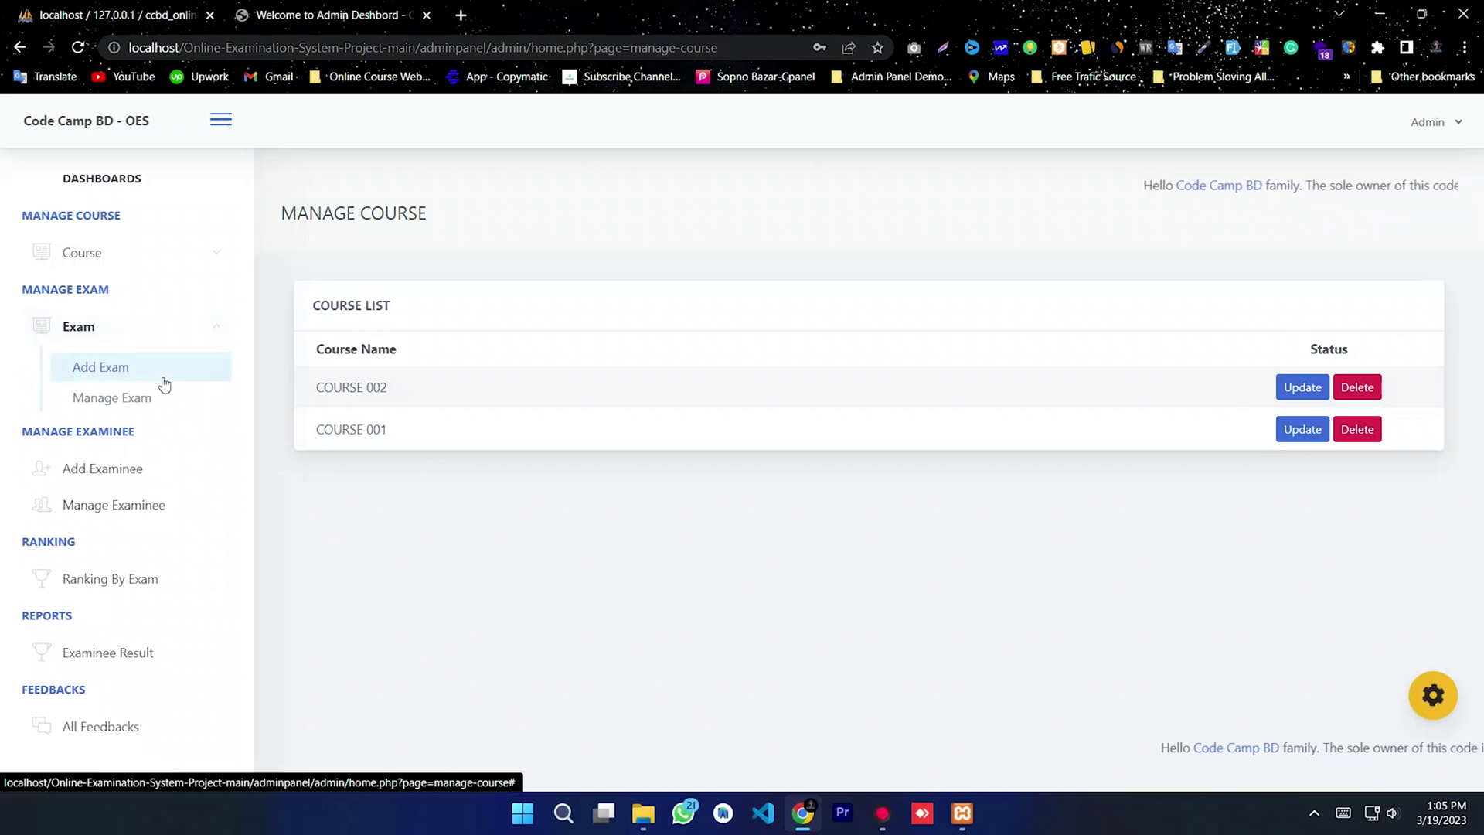
left_click(123, 405)
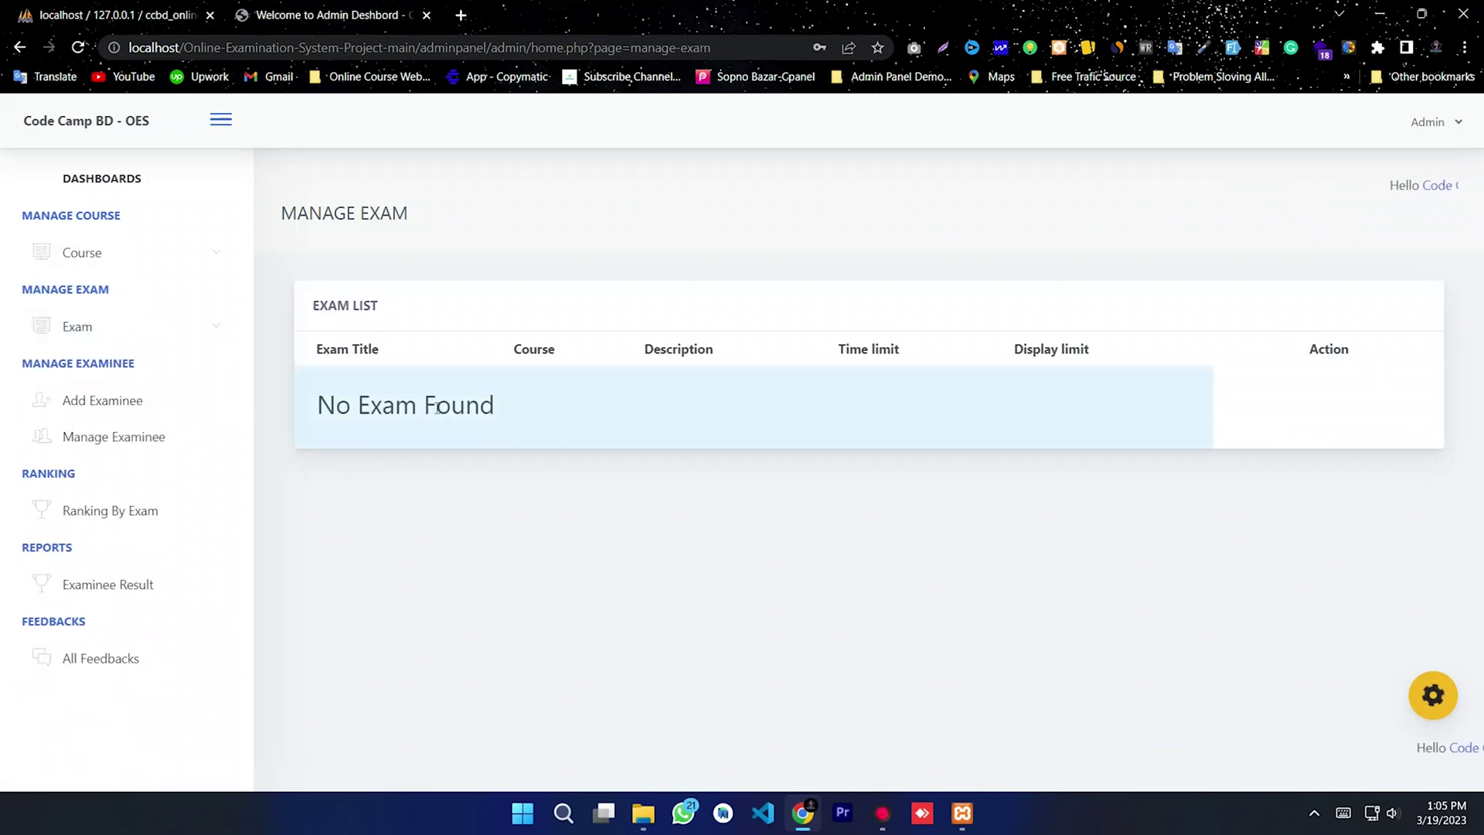
left_click(139, 334)
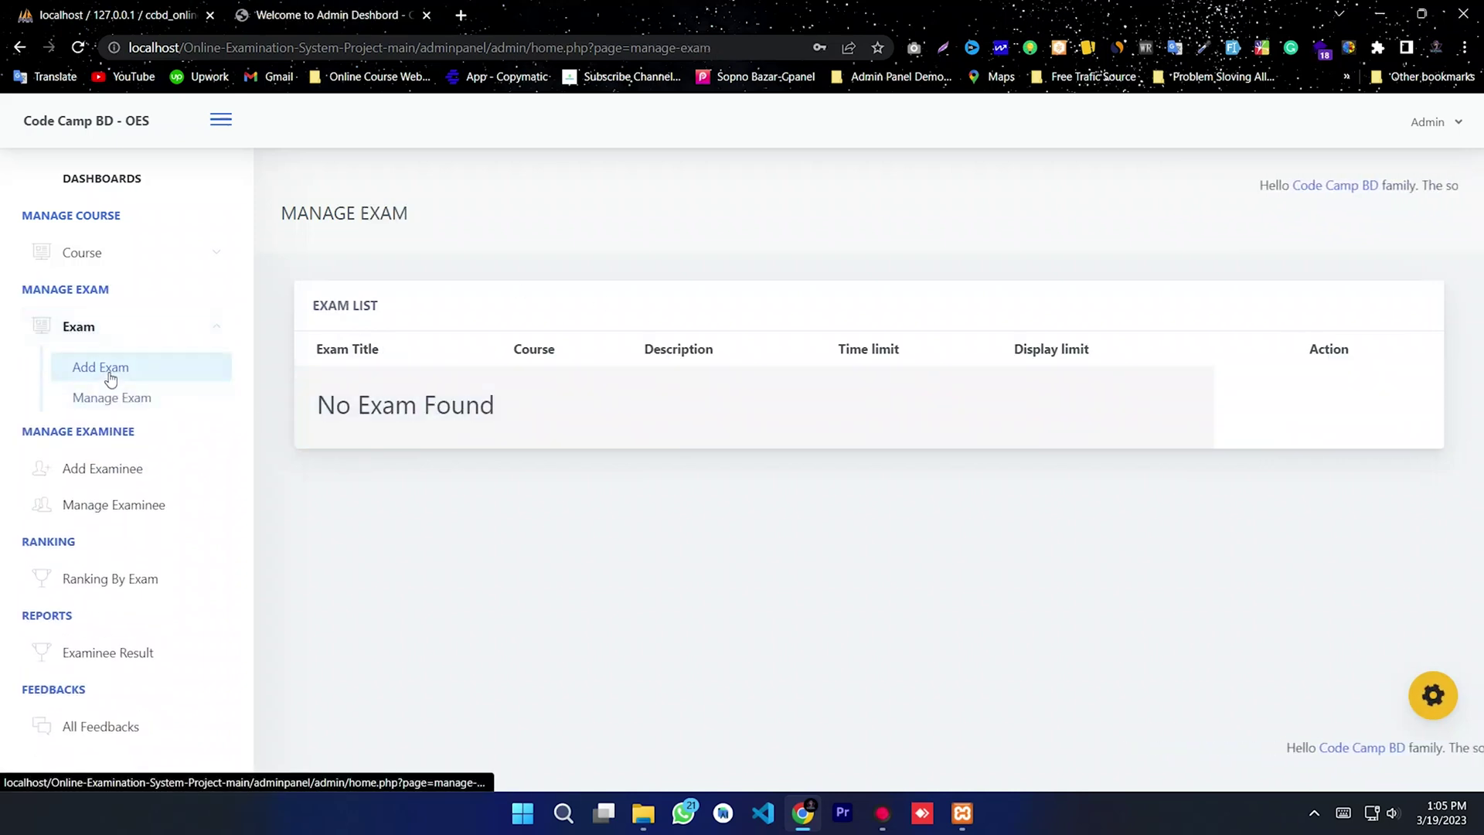
left_click(108, 369)
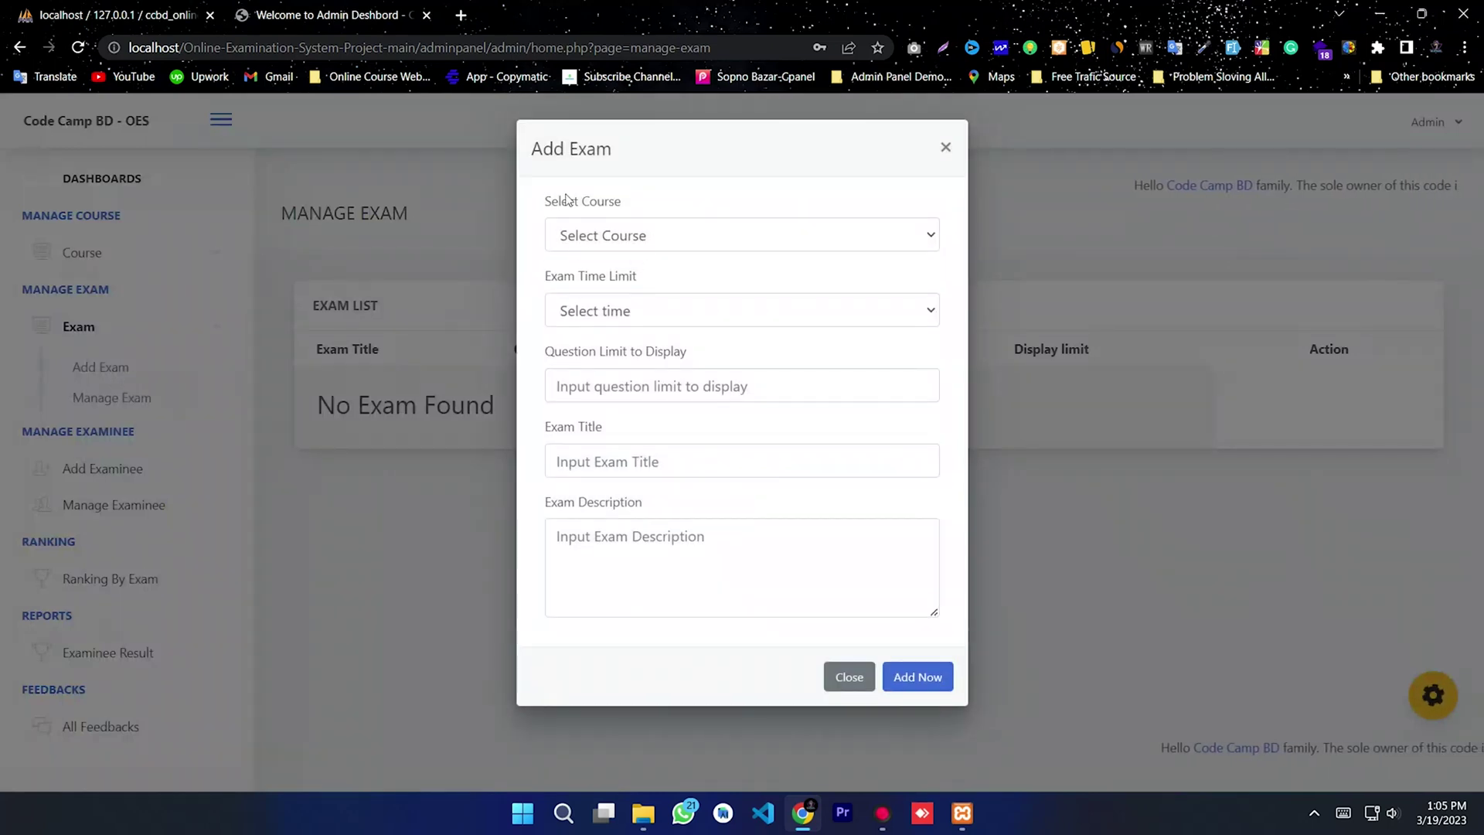
Step: Add Code Camp BD Exam 001 under COURSE 001 with a 10-minute time limit
left_click(682, 208)
left_click(630, 236)
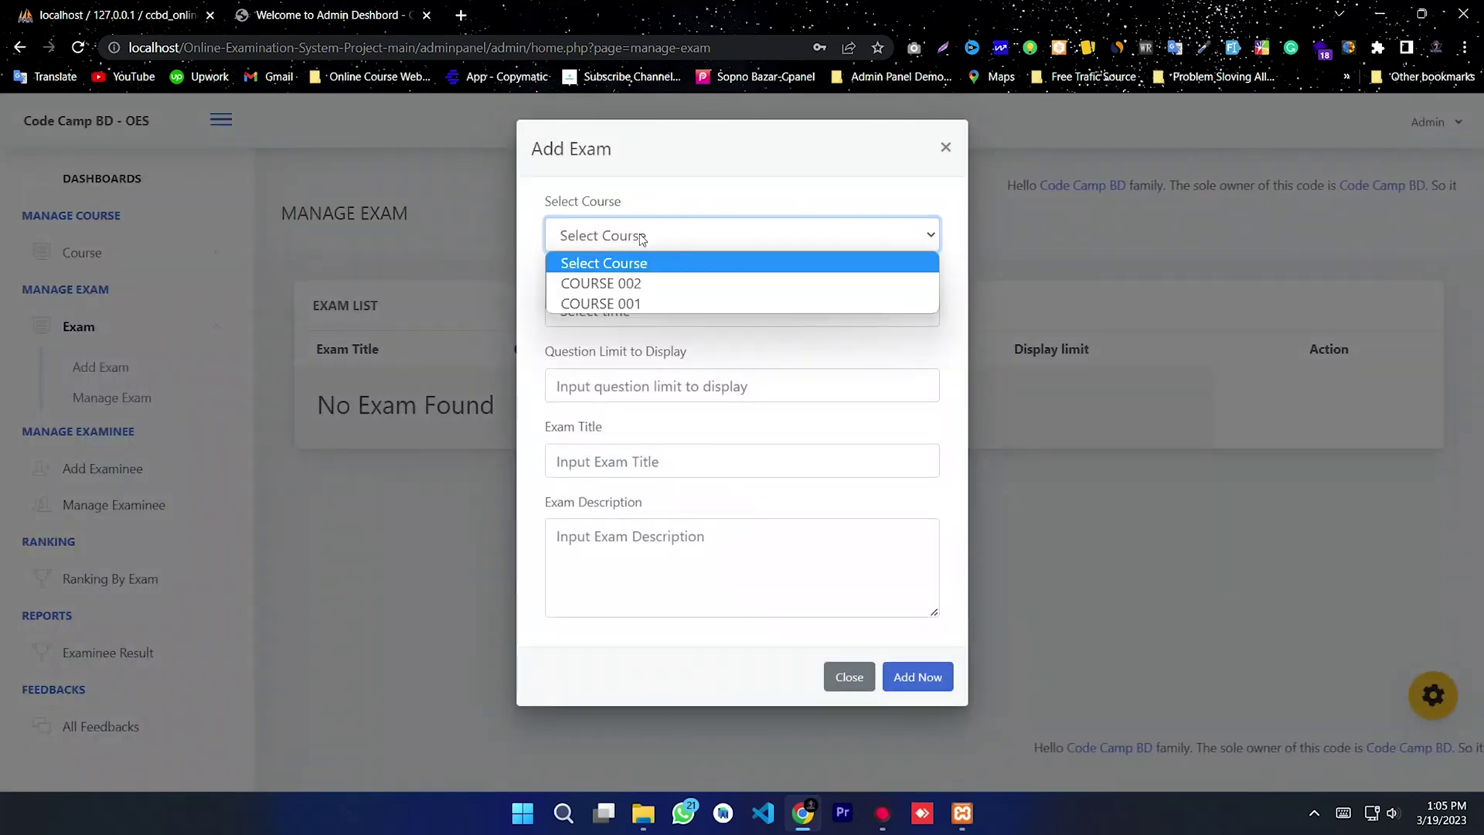
left_click(603, 304)
left_click(610, 310)
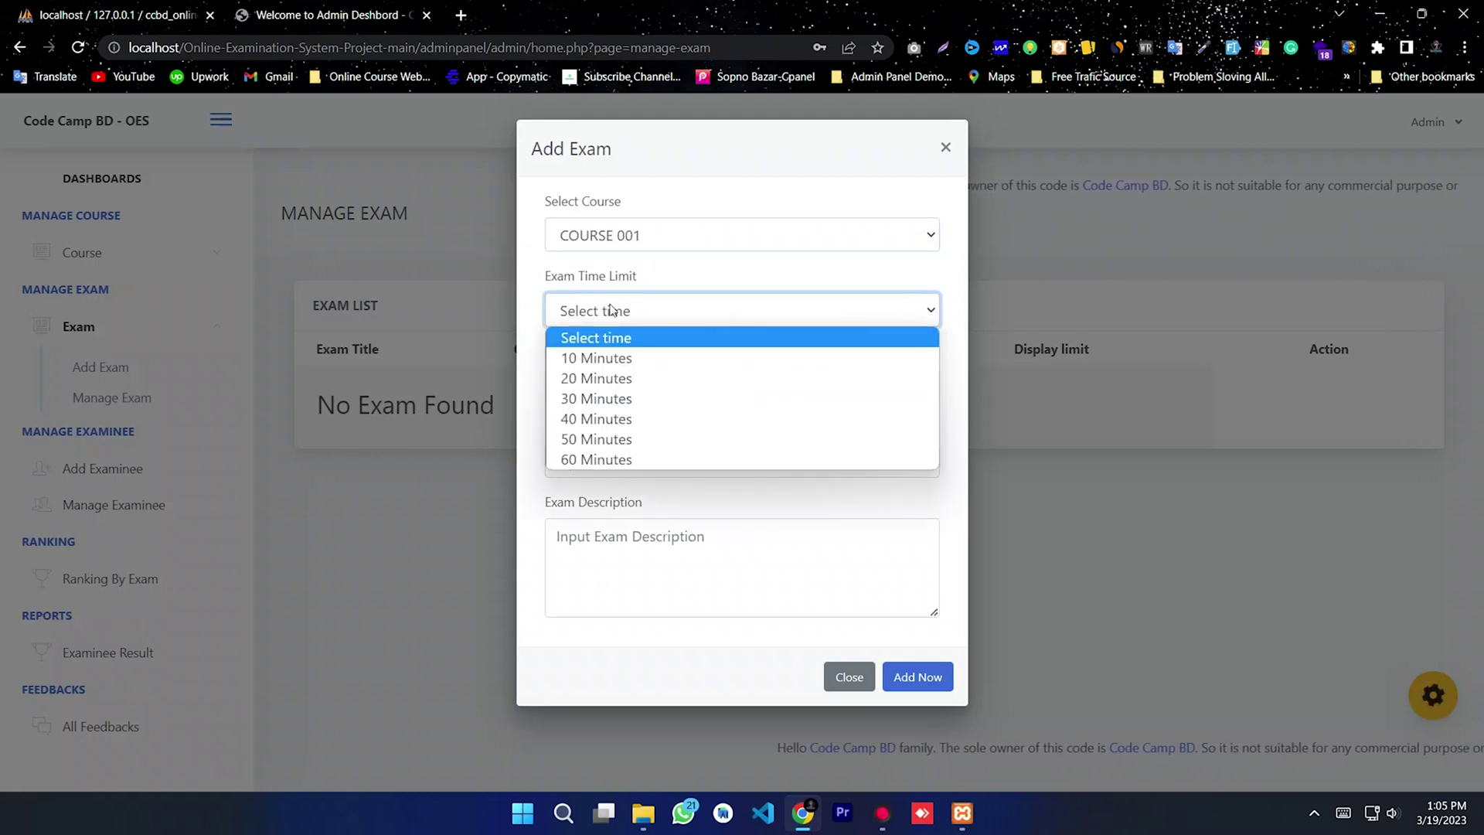
left_click(607, 346)
left_click(597, 388)
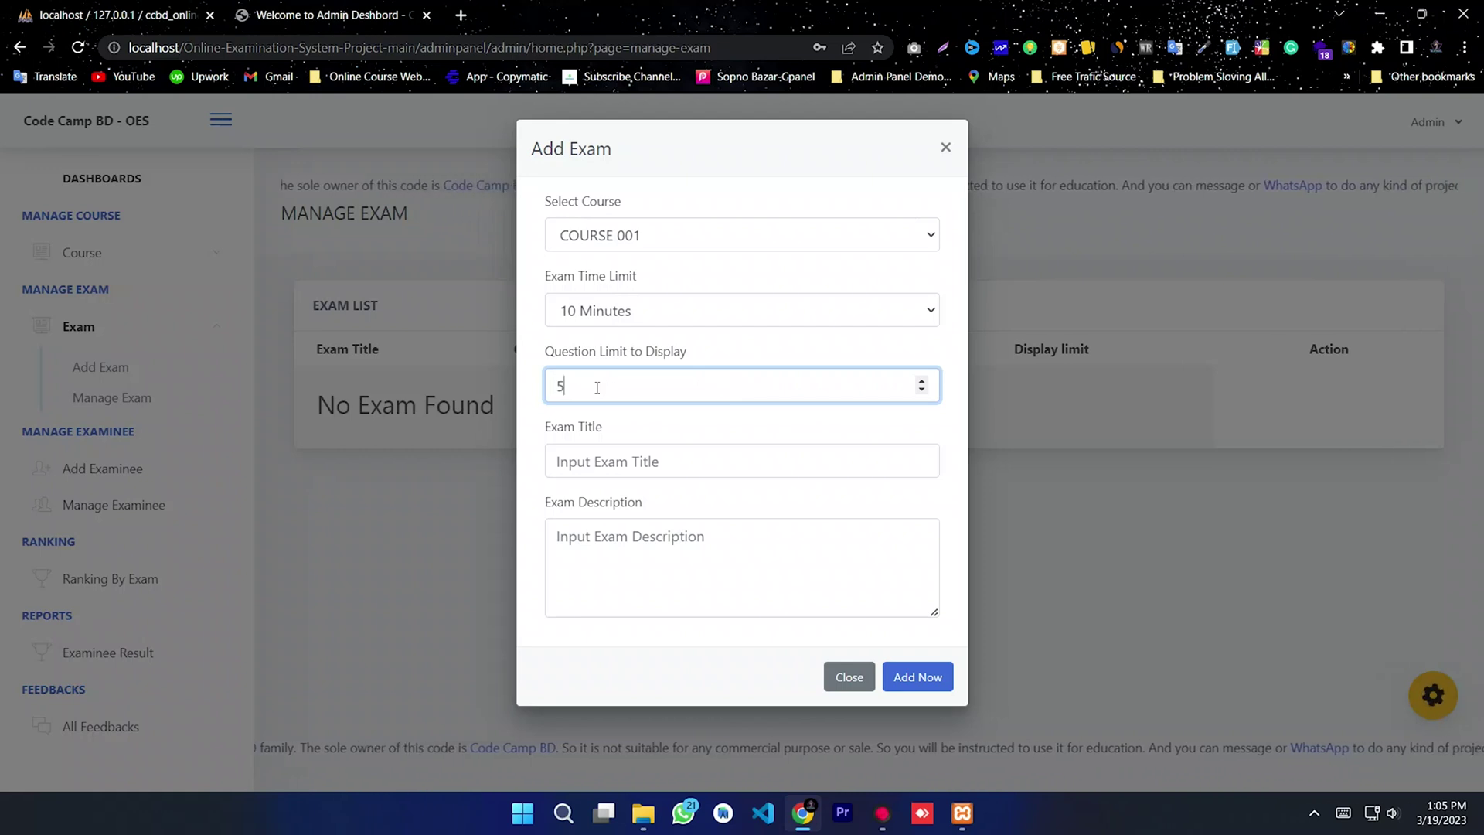
left_click(608, 467)
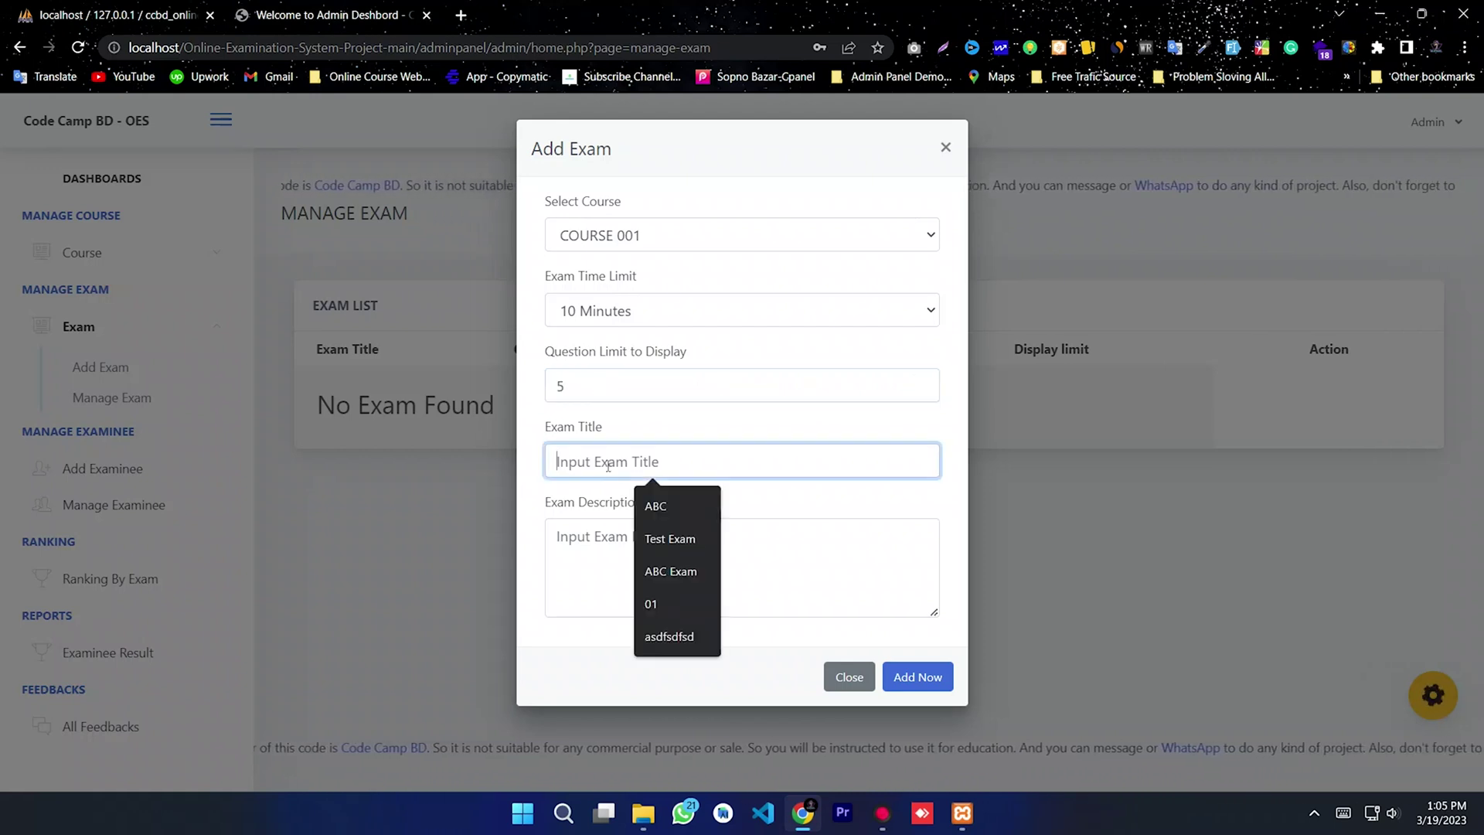
key("Return")
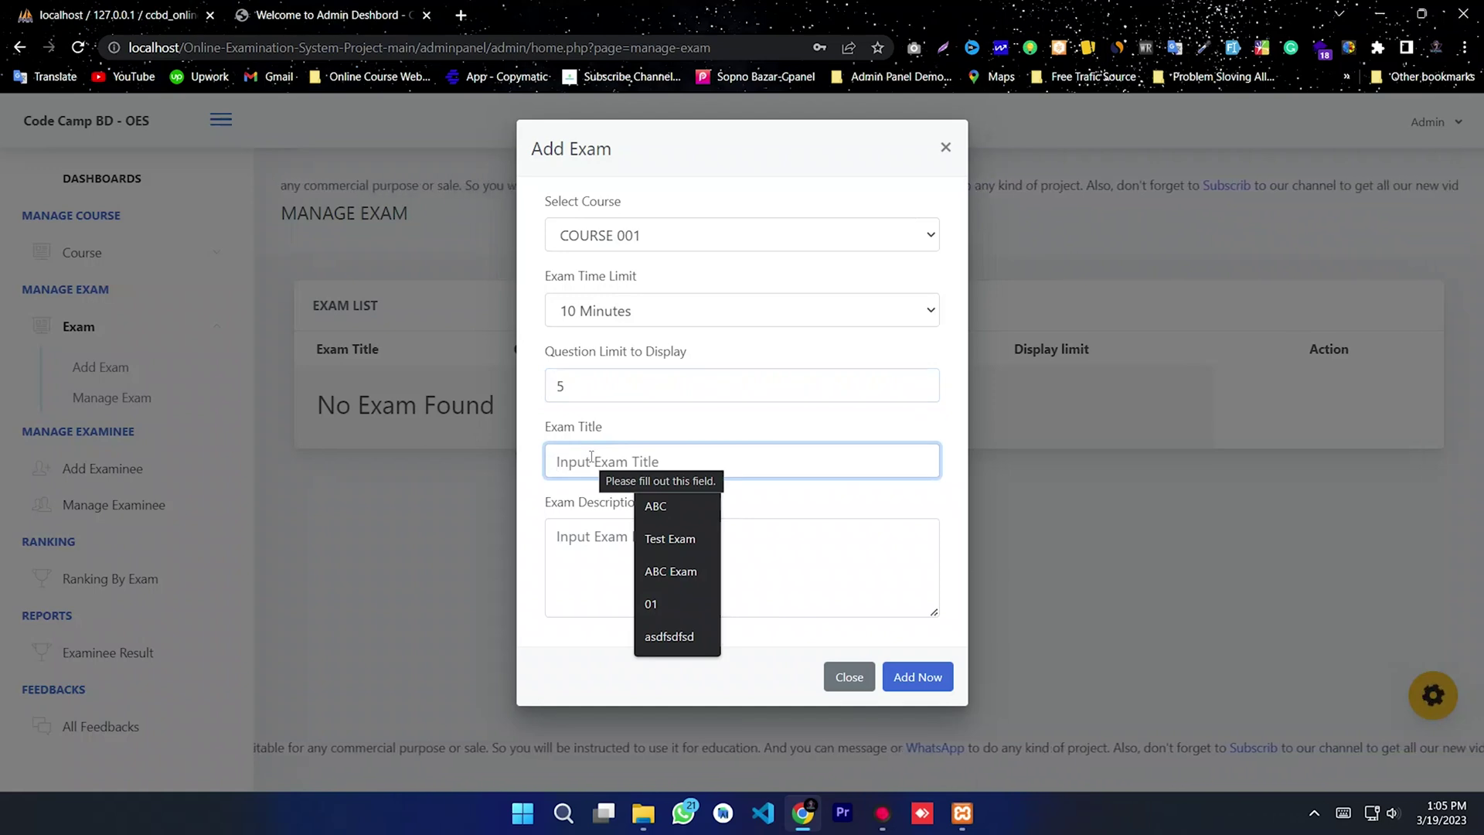
type("Code Camp BD Exam 001")
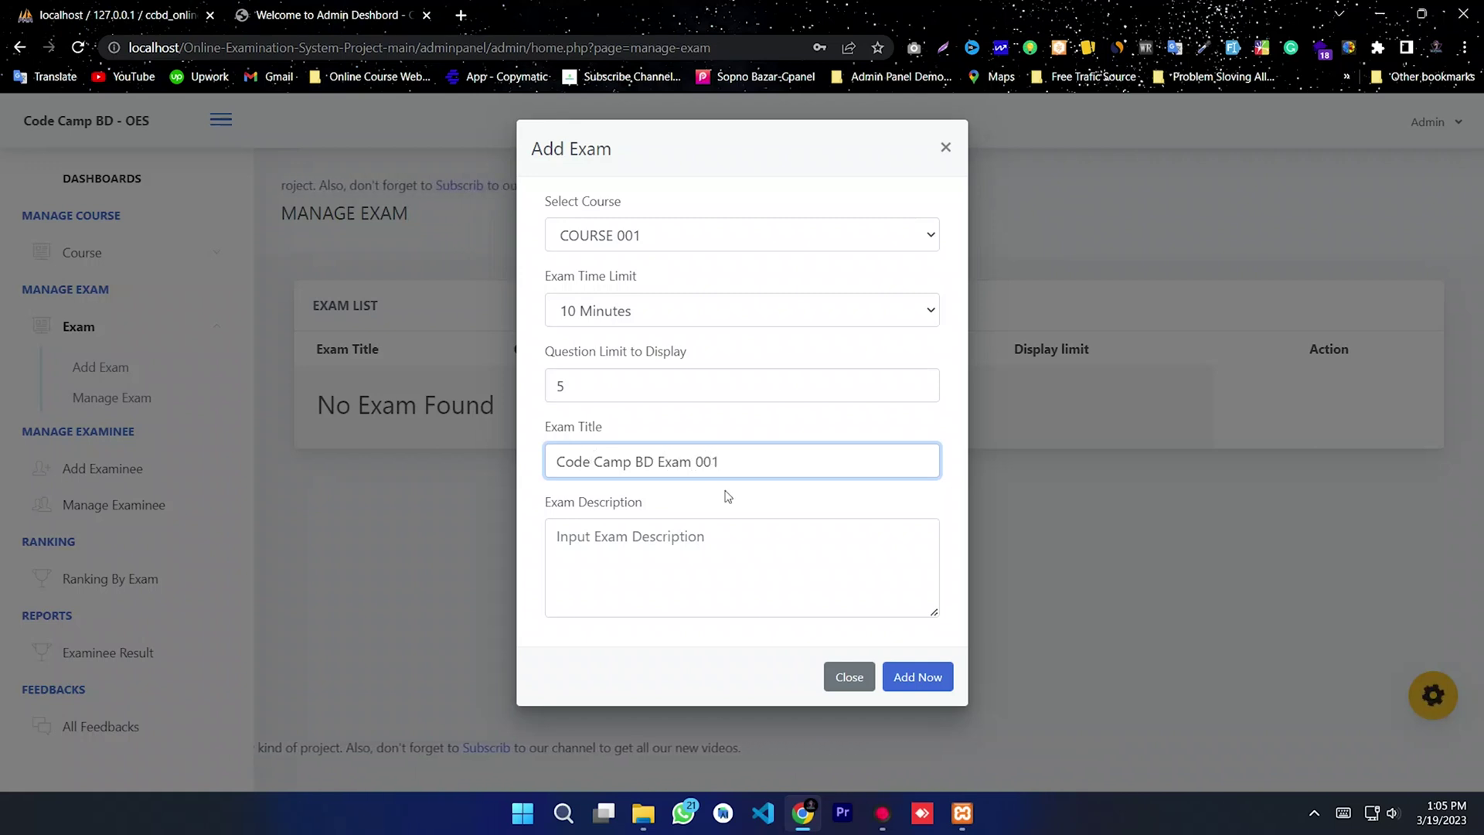
left_click_drag(725, 462, 475, 456)
left_click(563, 537)
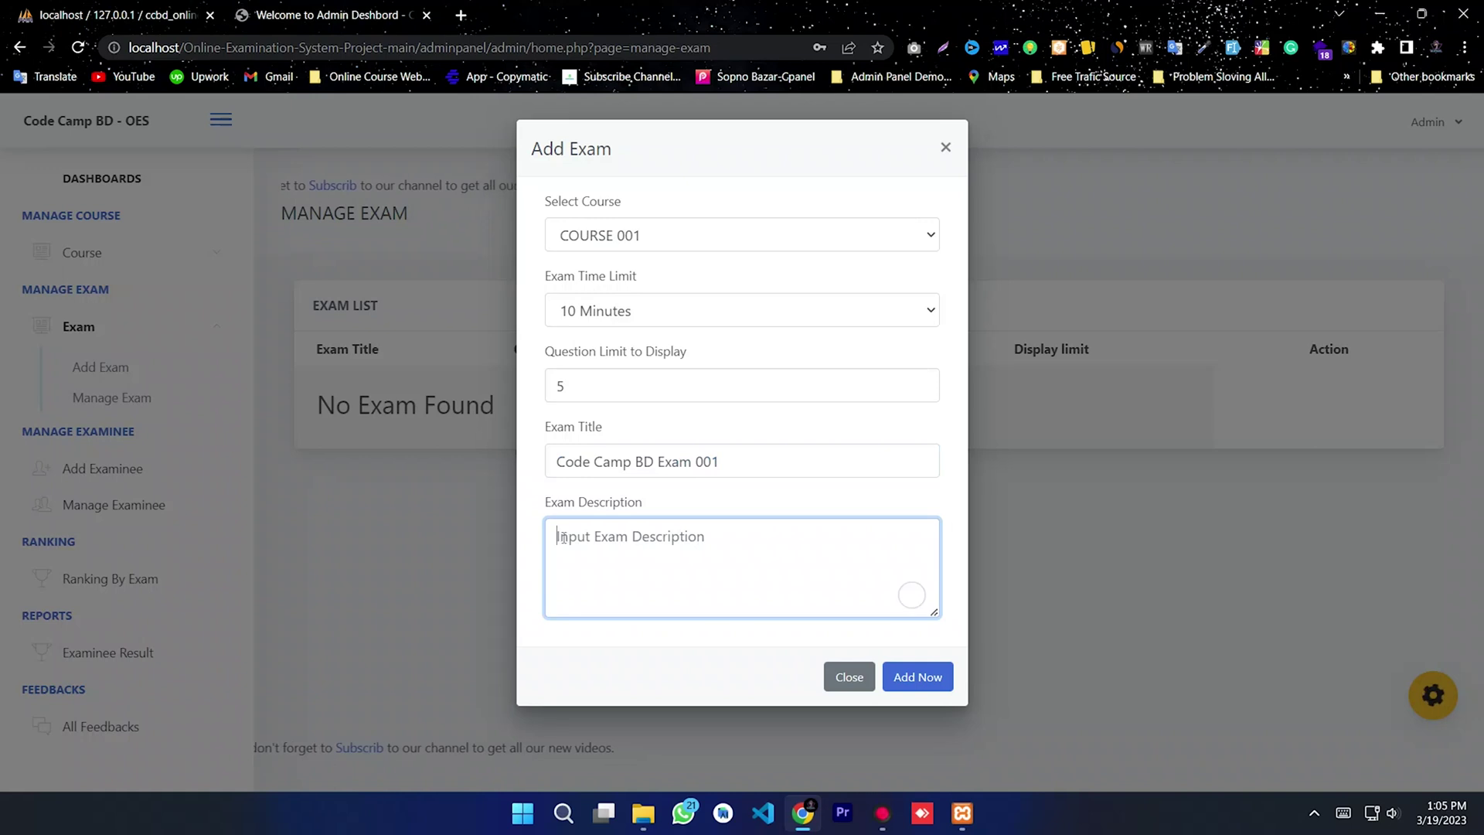
triple_click(754, 466)
left_click(643, 536)
left_click(904, 677)
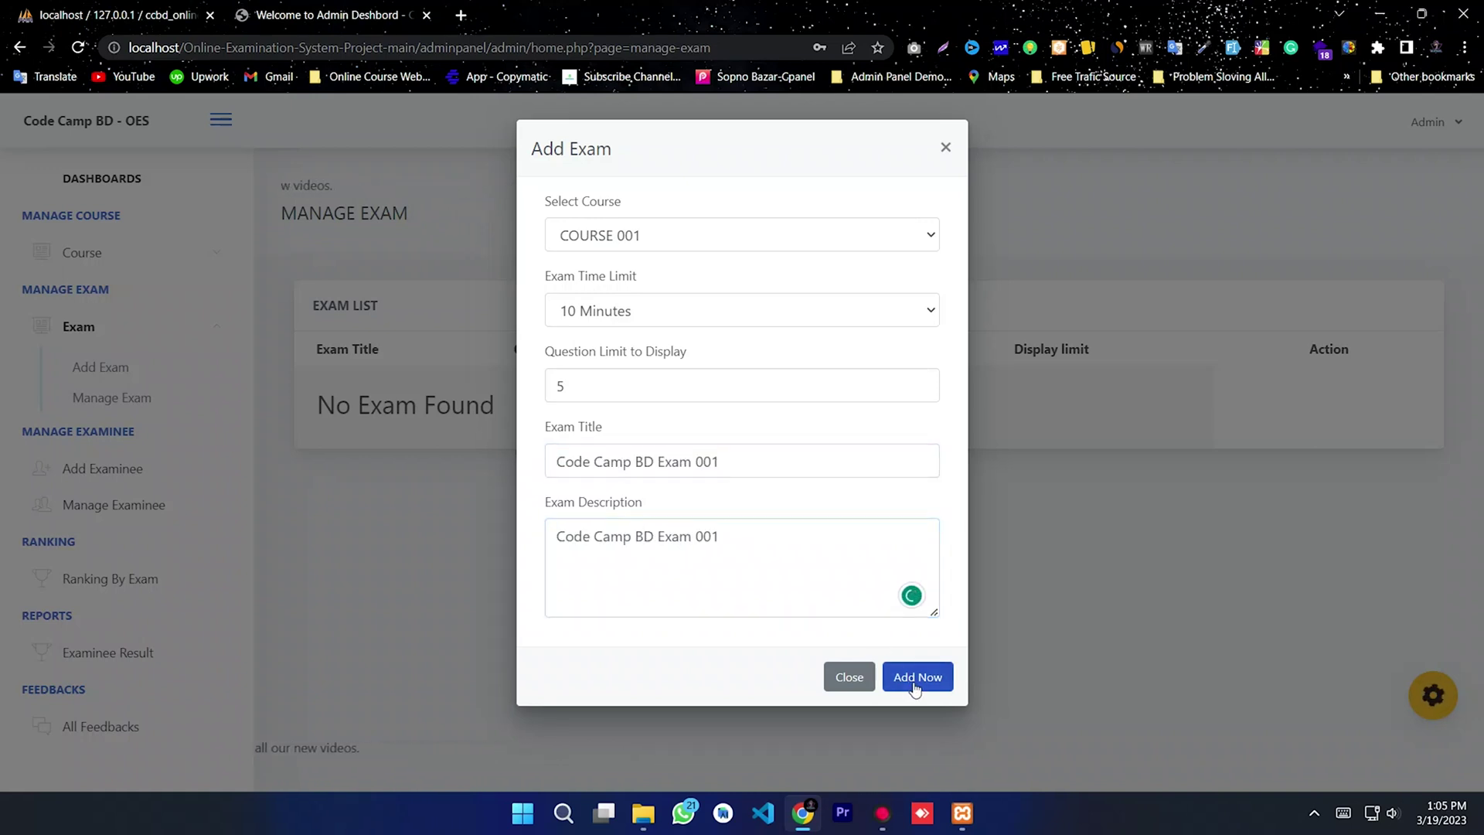
left_click(741, 558)
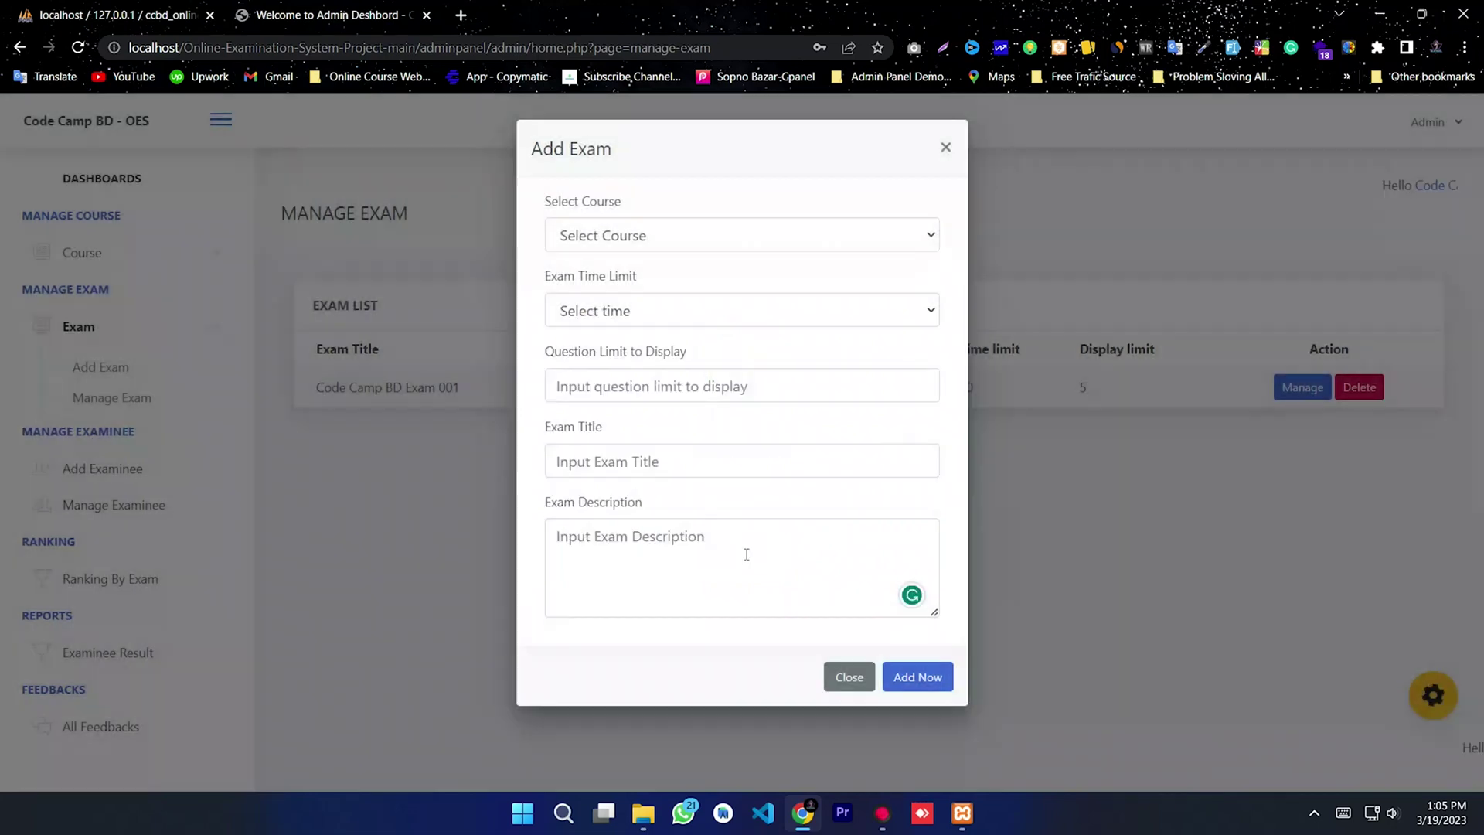
Step: Set the next exam to COURSE 001, 20 Minutes, and 10 displayed questions
left_click(661, 237)
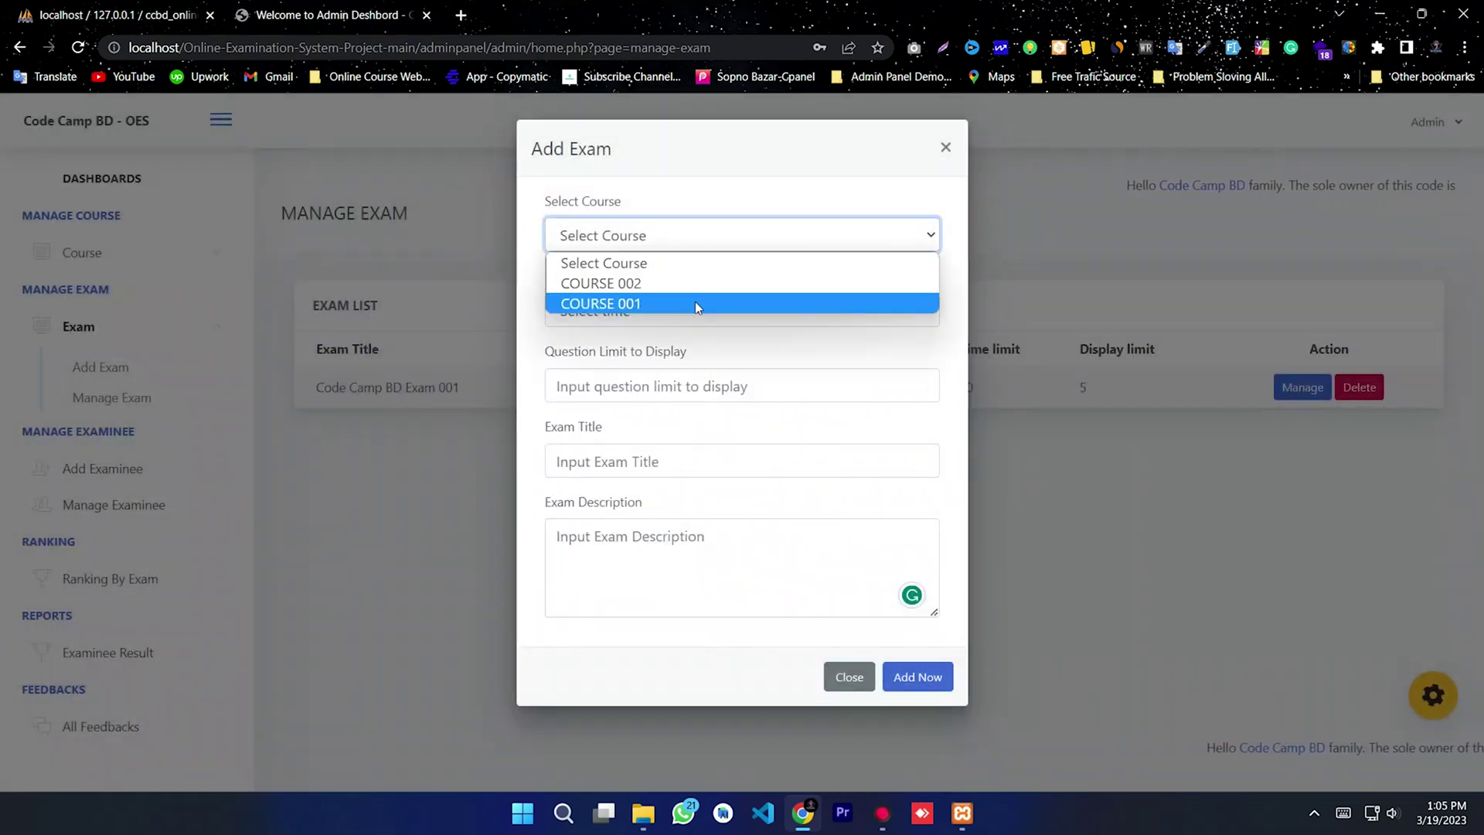
left_click(643, 301)
left_click(626, 310)
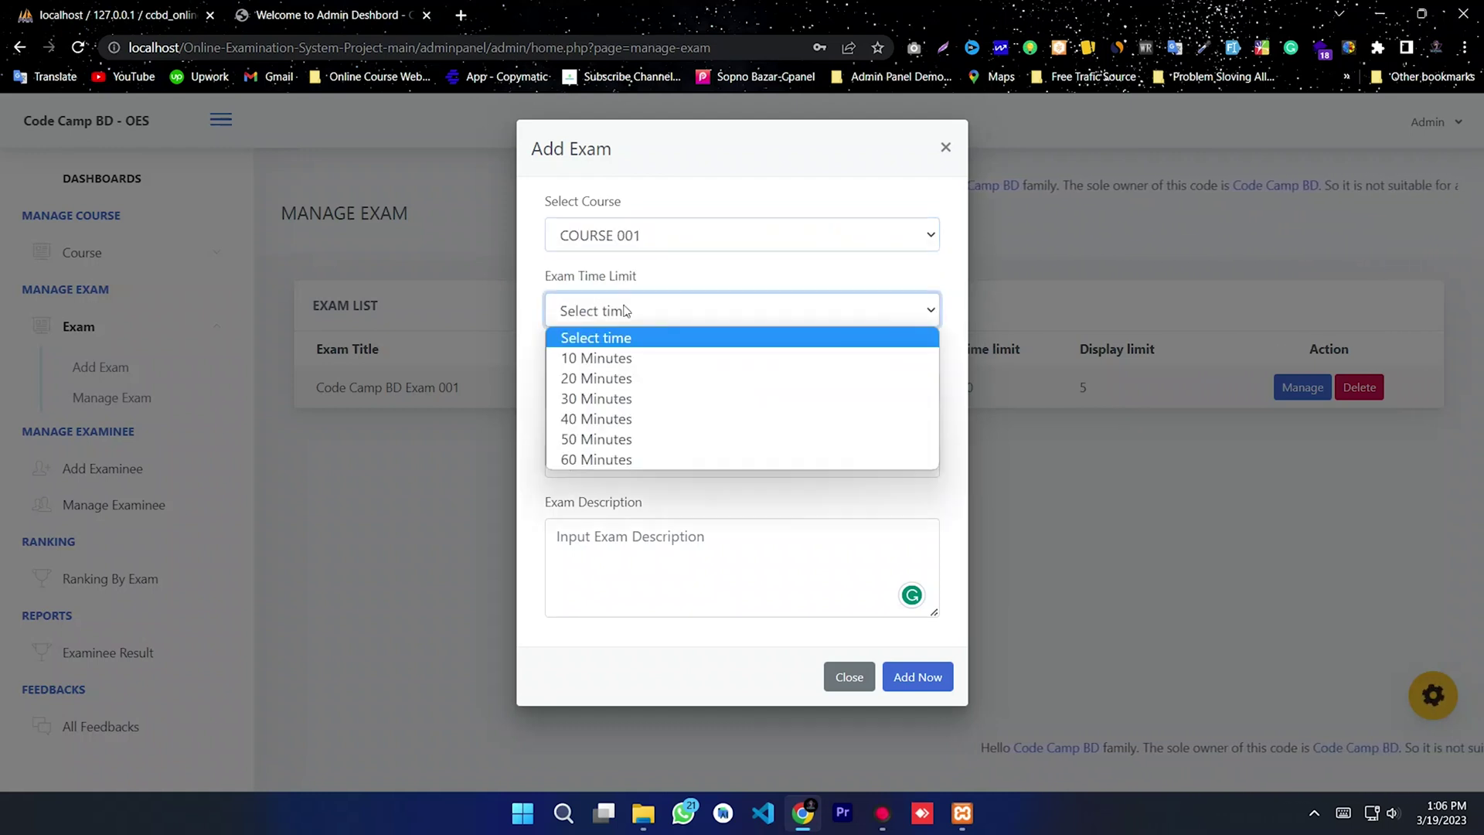
left_click(616, 357)
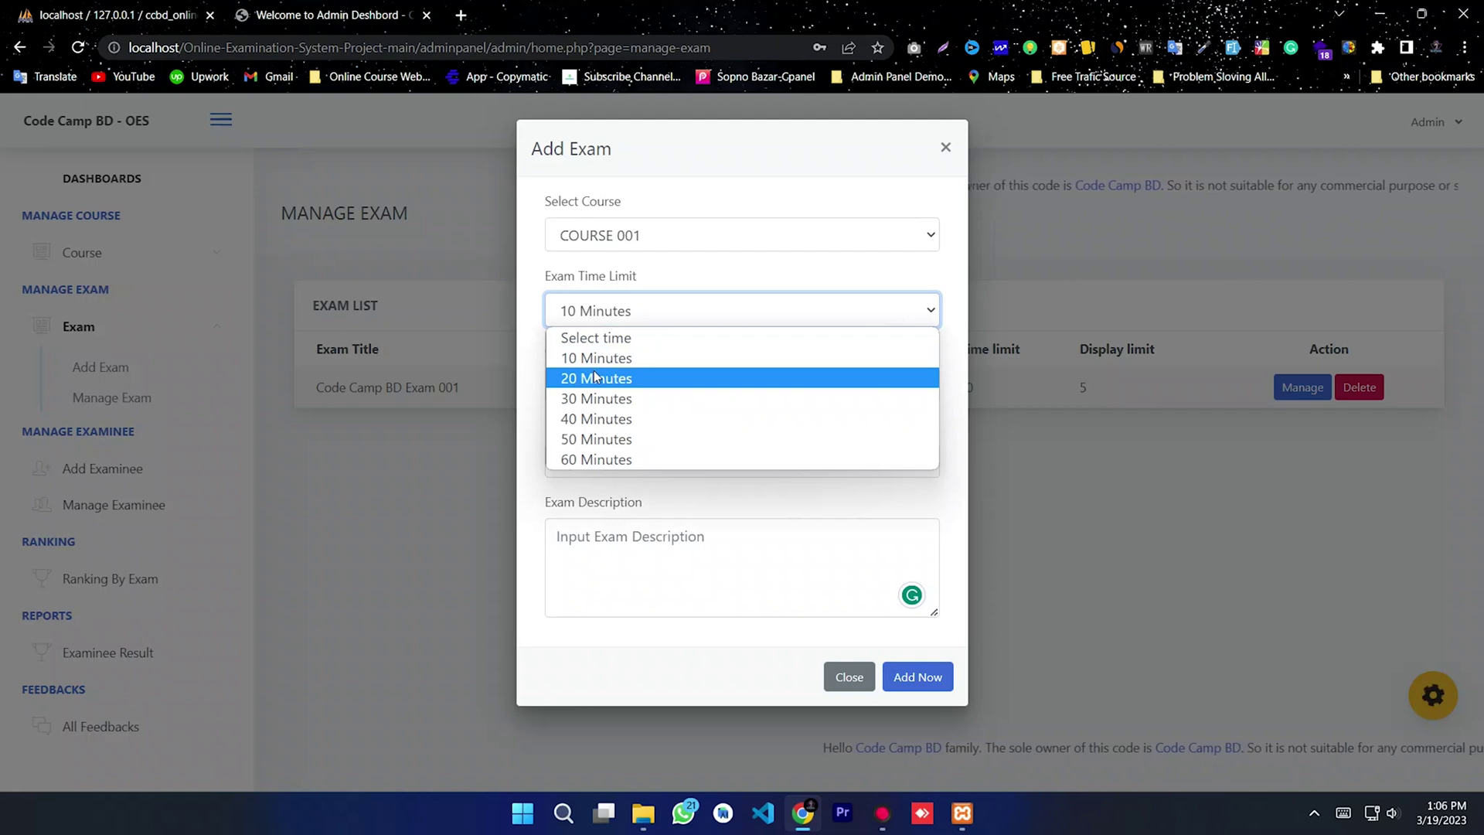
left_click(595, 378)
left_click(633, 386)
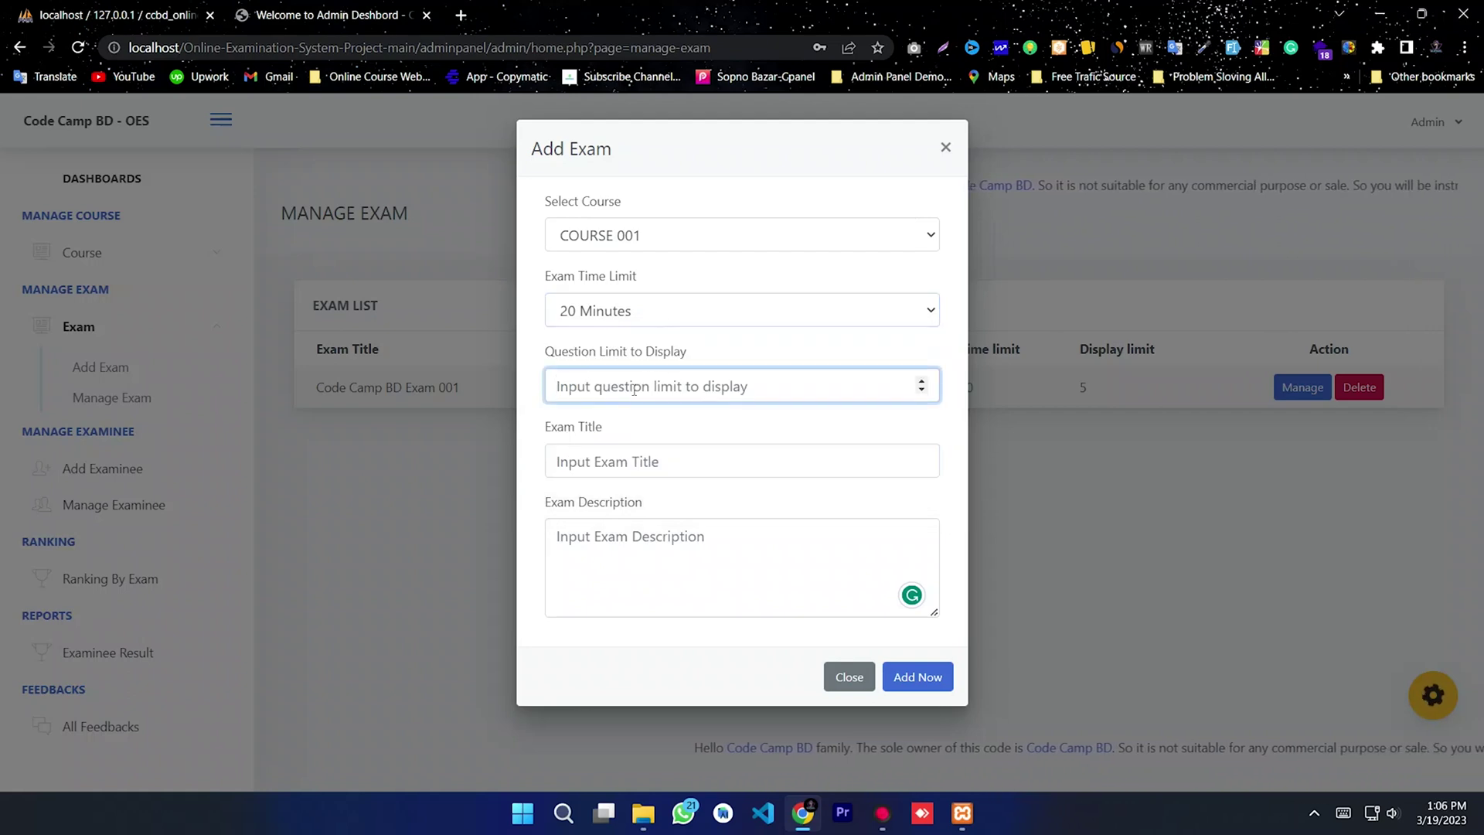
type("10")
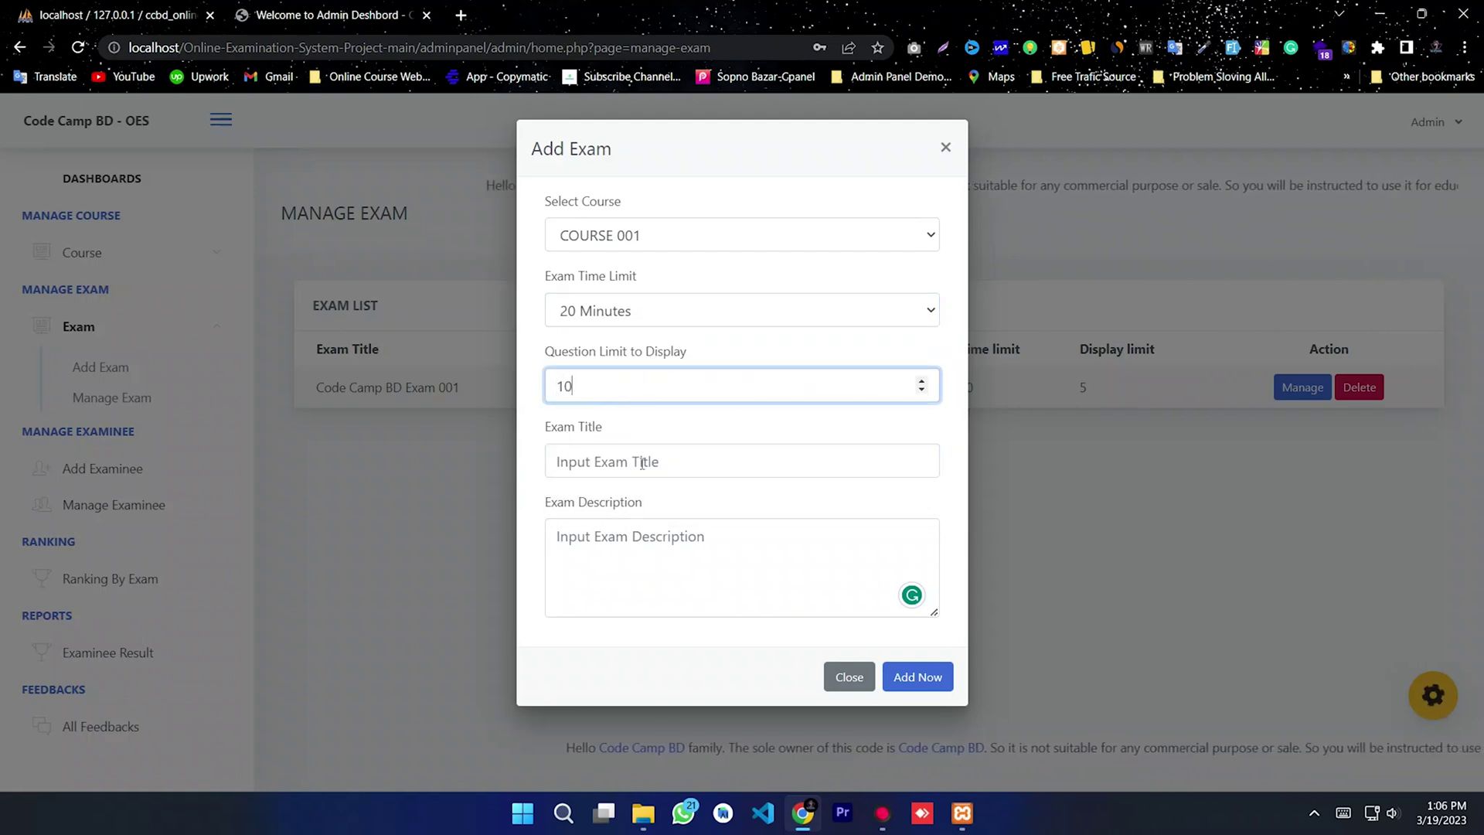
Step: Enter 'Exam 002' as both title and description, then save the exam
left_click(642, 462)
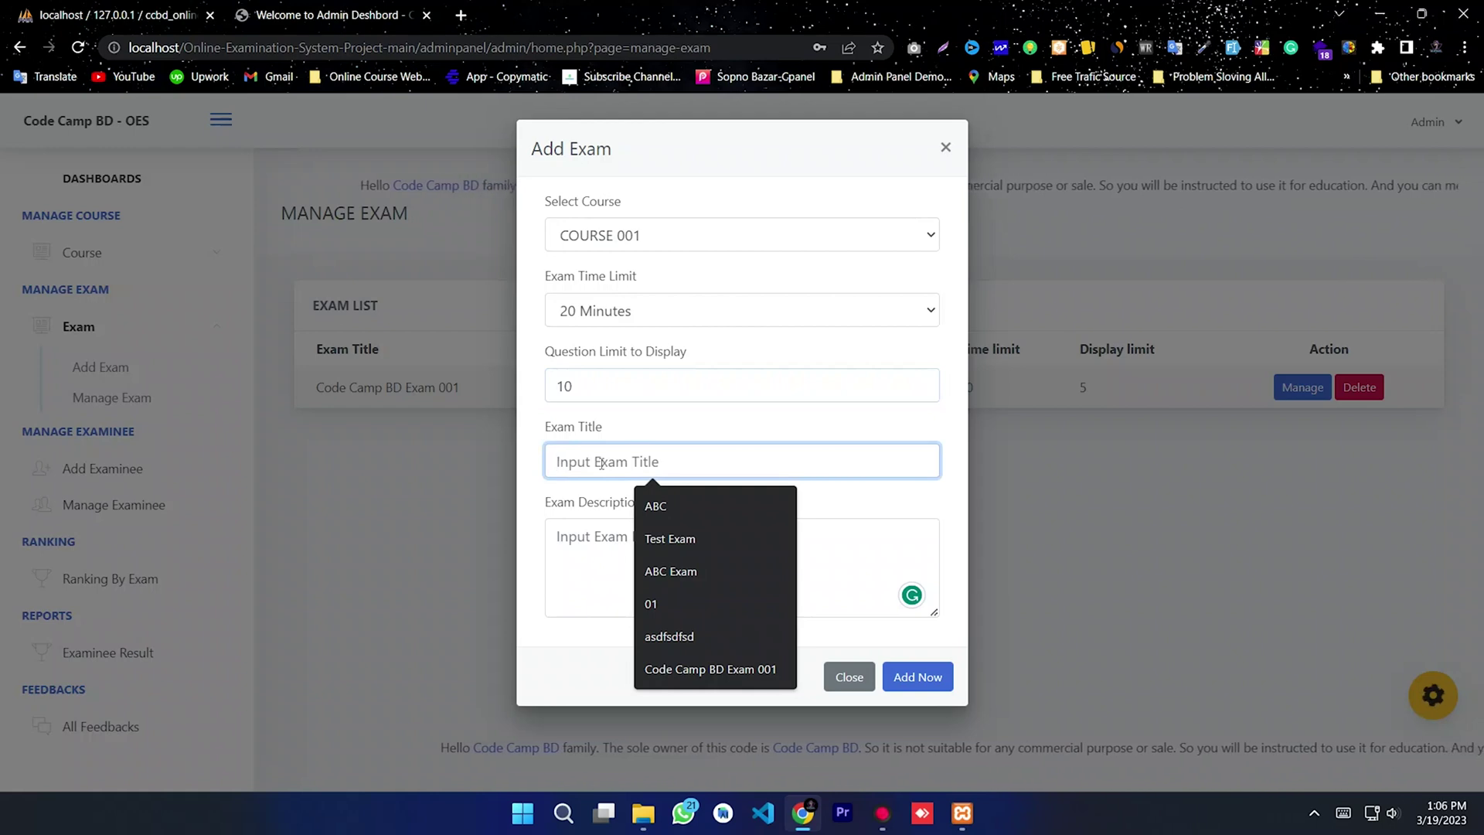
type("Exam")
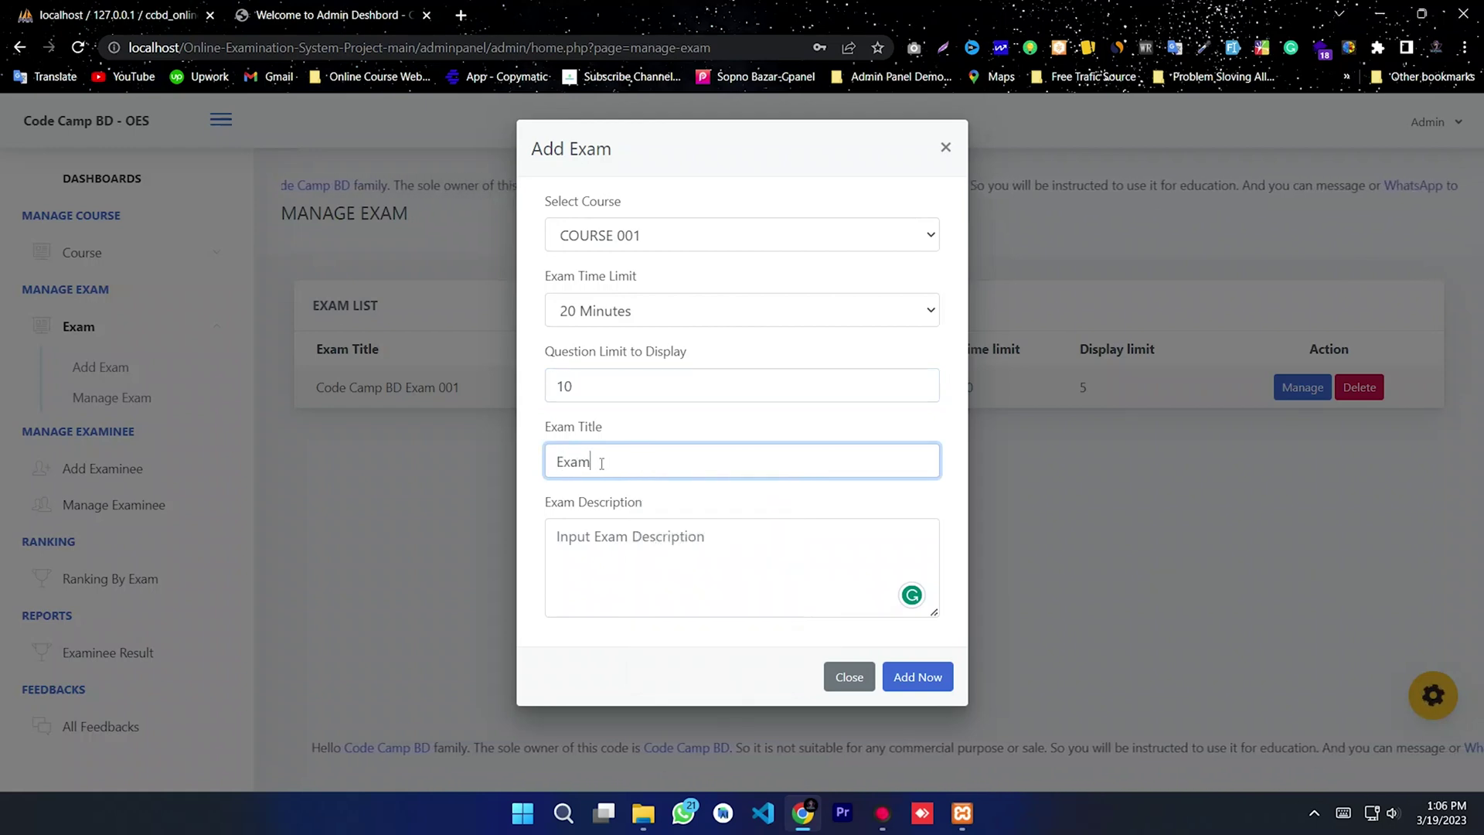
key("BackSpace")
key("BackSpace")
key("BackSpace")
key("BackSpace")
type("Exam 002")
left_click_drag(619, 461, 465, 456)
key("ctrl+c")
left_click(651, 552)
key("ctrl+v")
left_click_drag(680, 546, 504, 545)
key("ctrl+a")
left_click(639, 567)
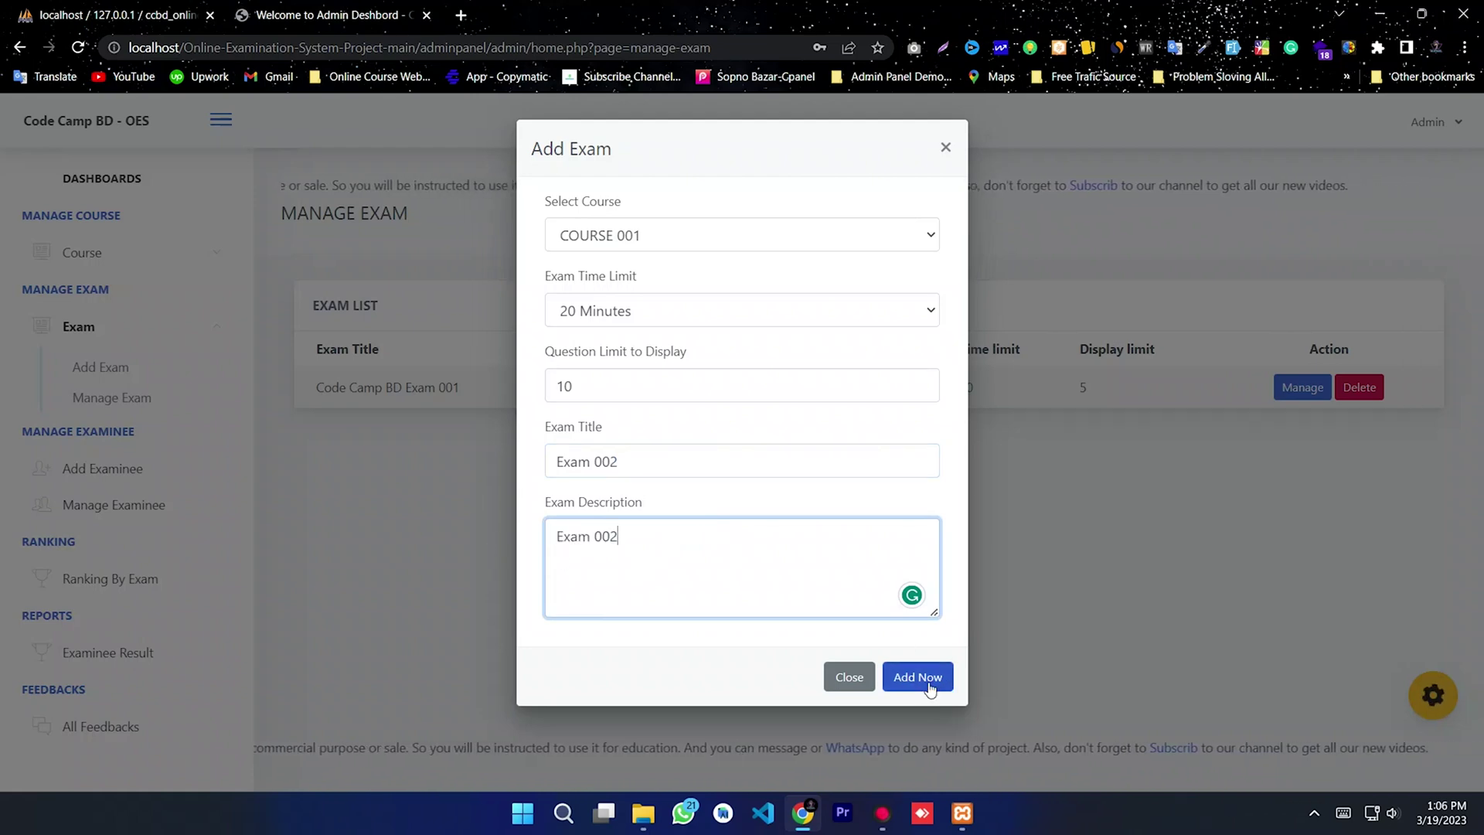
left_click(930, 686)
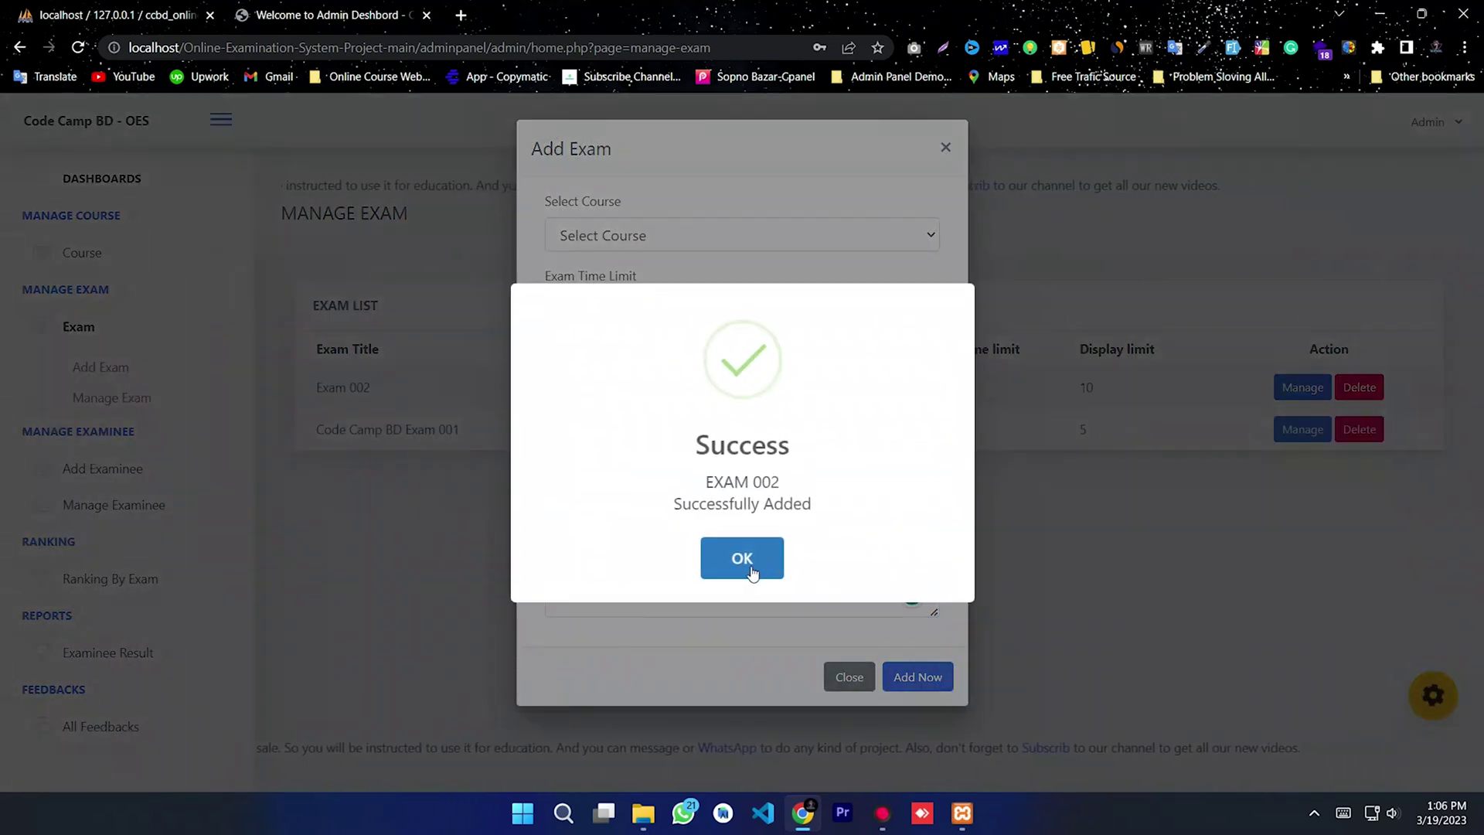
Step: Dismiss the success message and close the Add Exam form, leaving both exams listed
left_click(751, 572)
left_click(943, 147)
left_click_drag(520, 420, 321, 384)
left_click(586, 530)
left_click_drag(855, 430, 663, 363)
left_click(639, 530)
Step: Check both exams' COURSE 001 entries and open Code Camp BD Exam 001's details
triple_click(661, 432)
left_click(639, 441)
left_click_drag(644, 430, 572, 430)
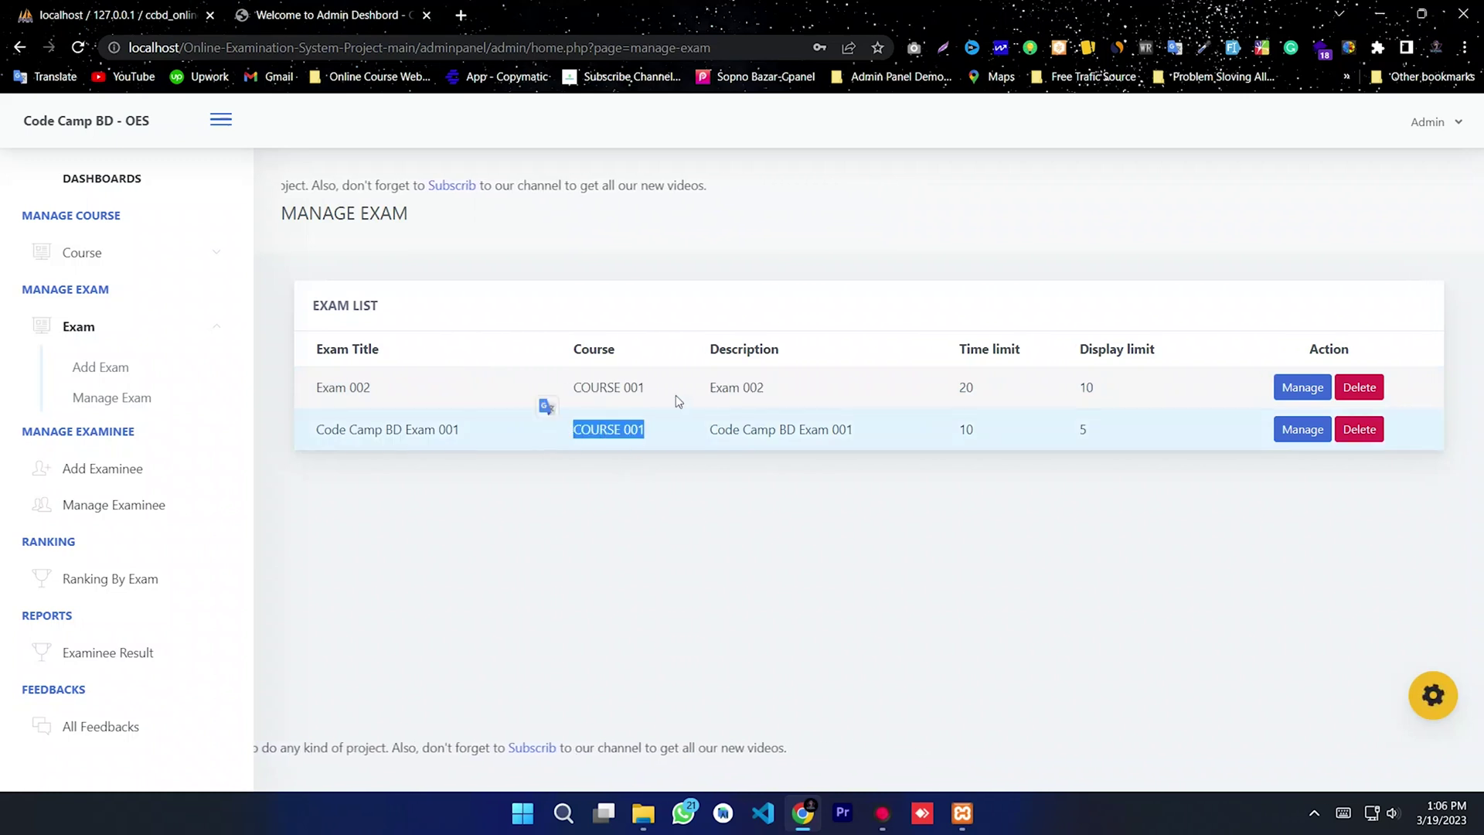
left_click_drag(674, 392, 572, 386)
left_click(600, 391)
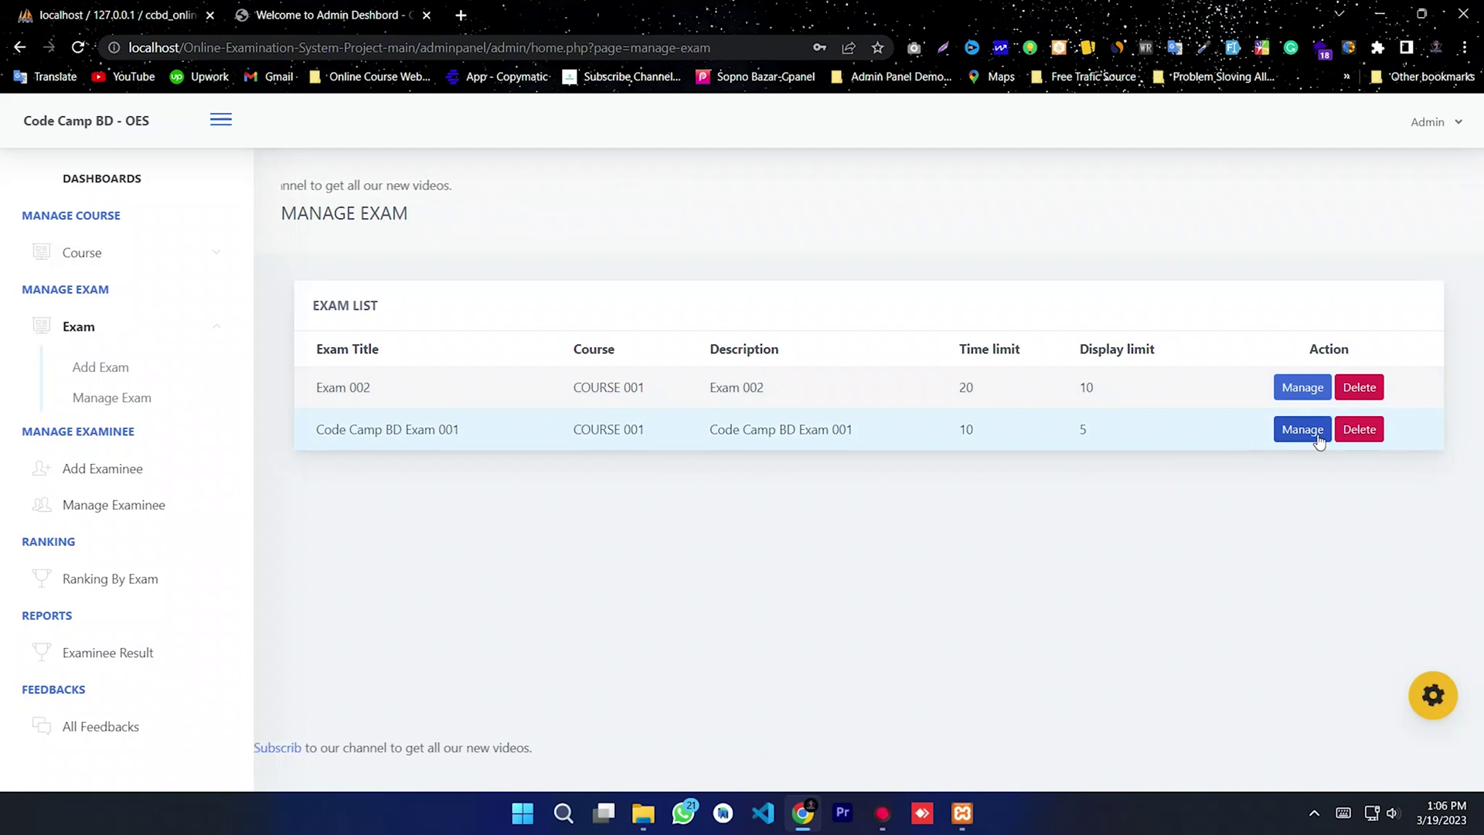
left_click(1306, 430)
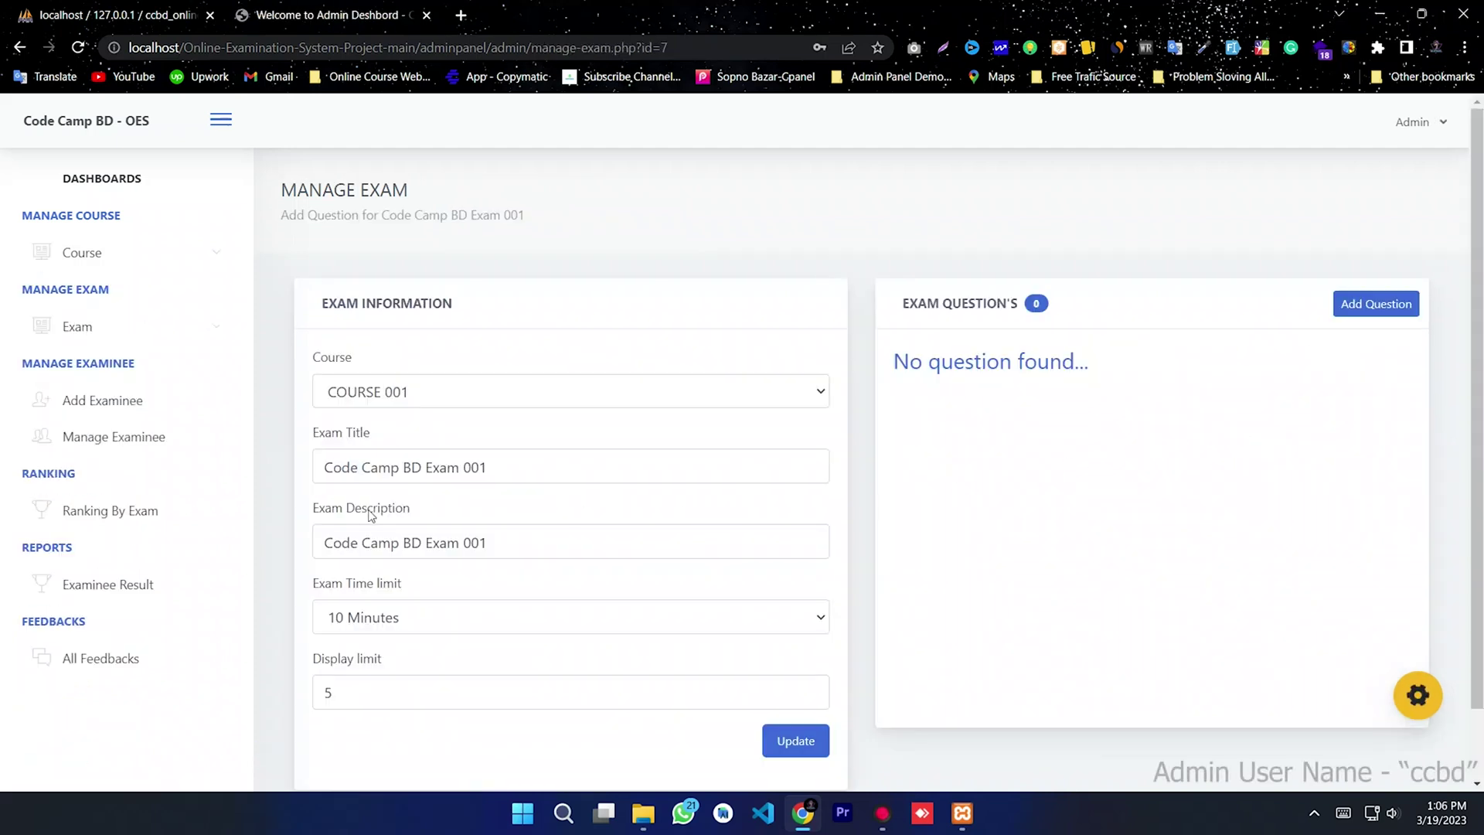
Step: Change Code Camp BD Exam 001's course to COURSE 002 and save the update
left_click(424, 394)
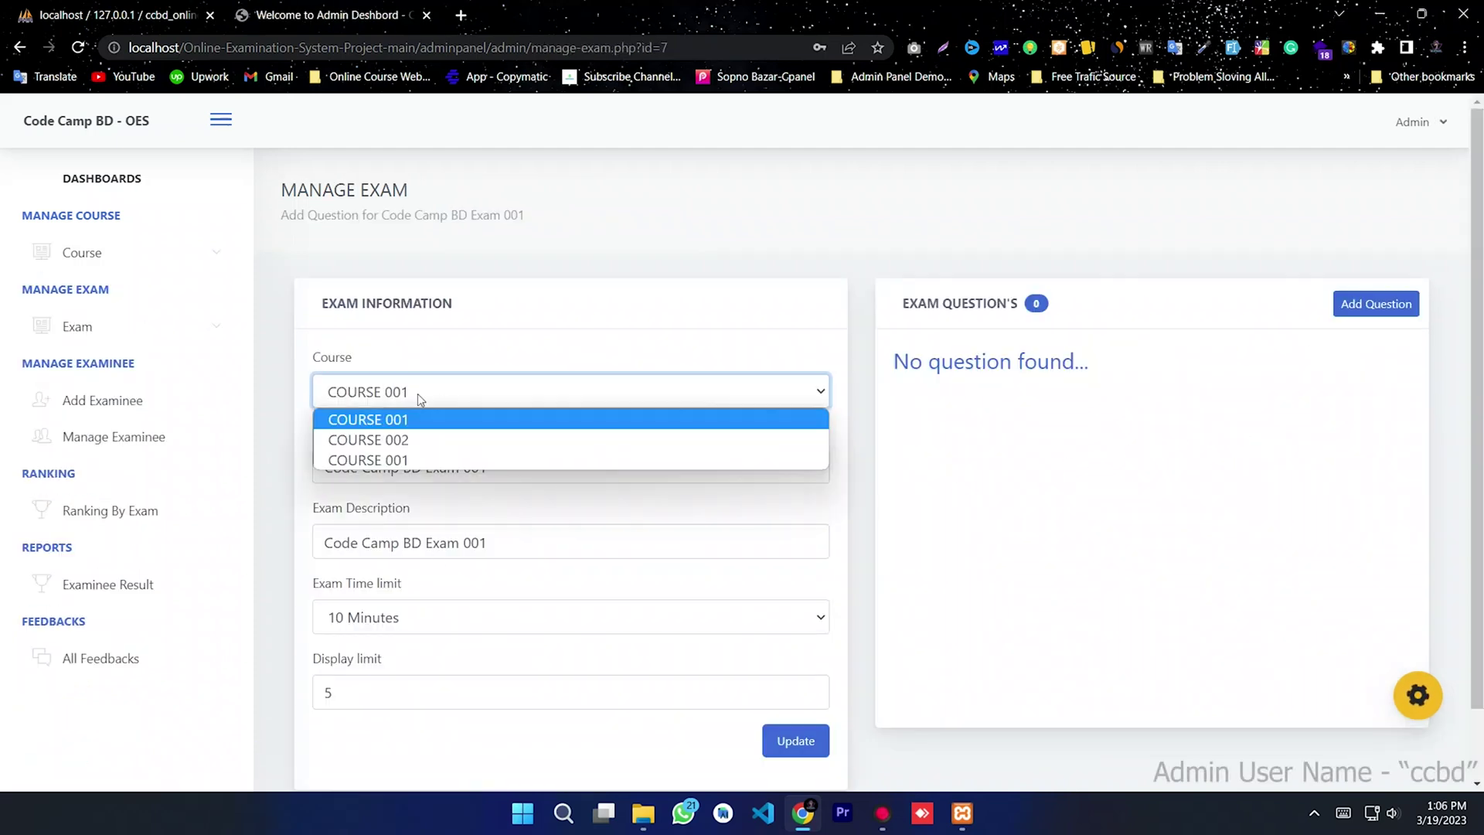
left_click(385, 442)
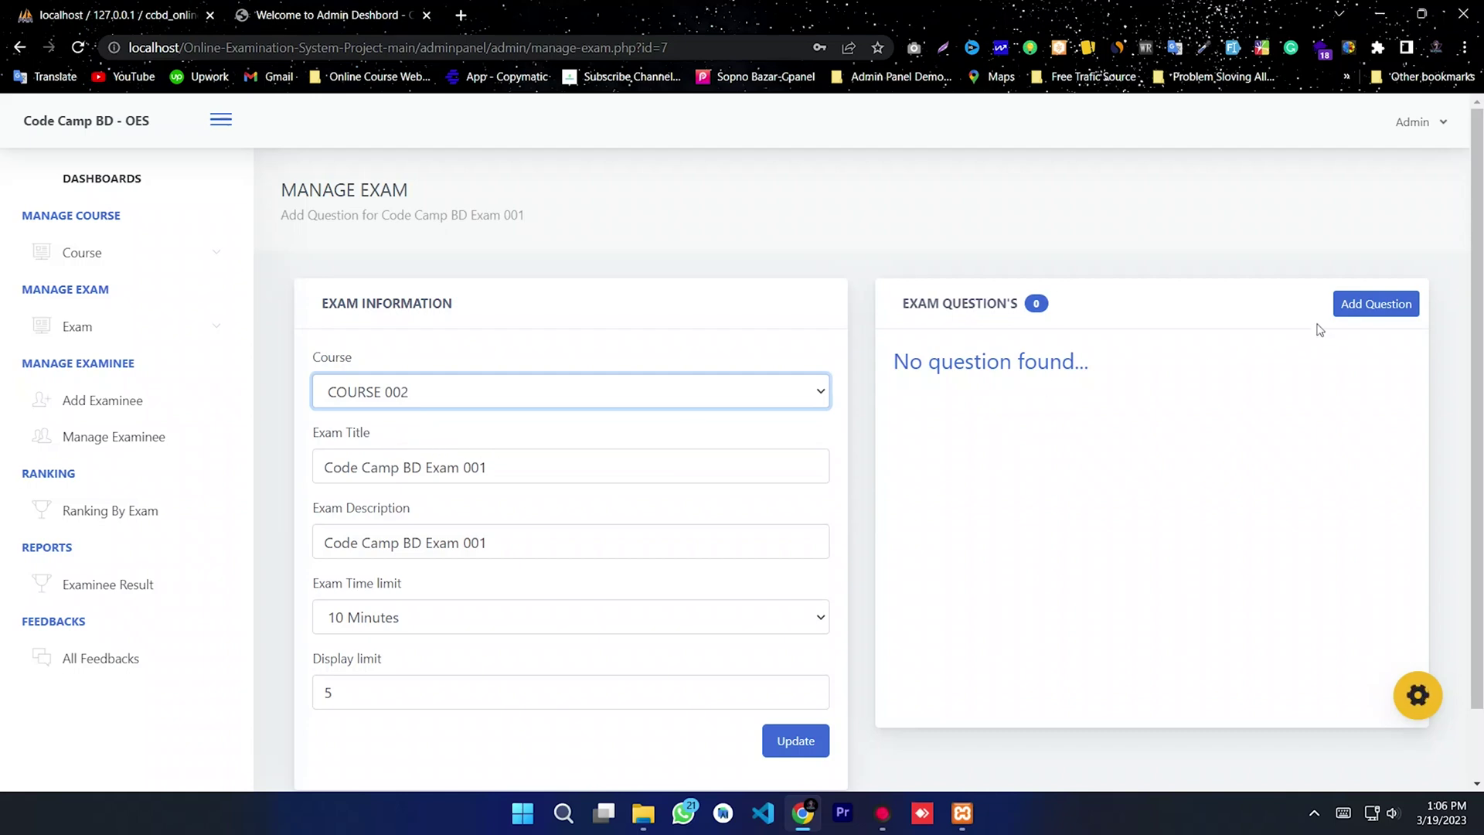
left_click(797, 742)
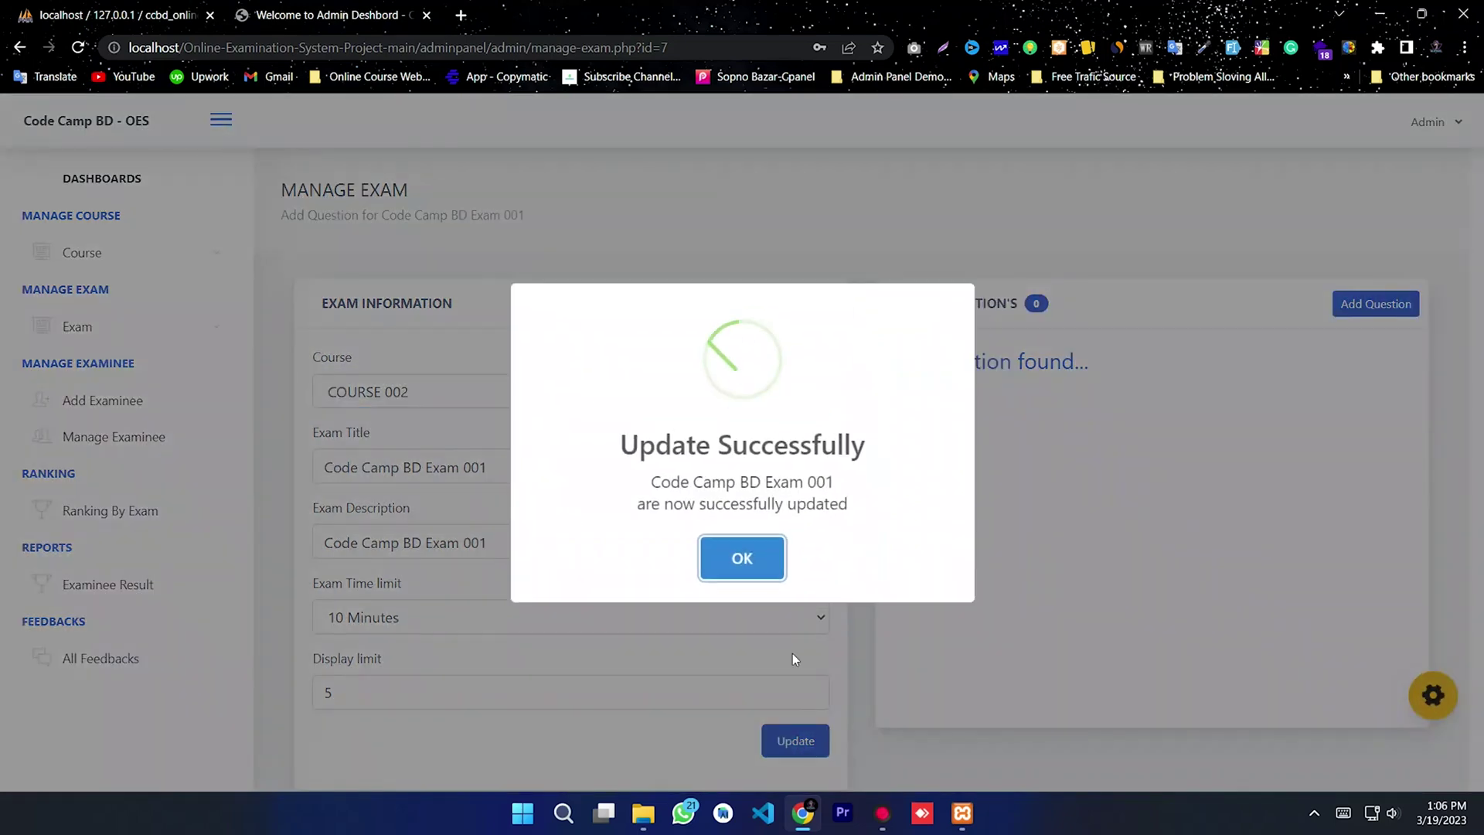
left_click(742, 572)
Step: Return to the Manage Exam list and check each exam's course
left_click(154, 340)
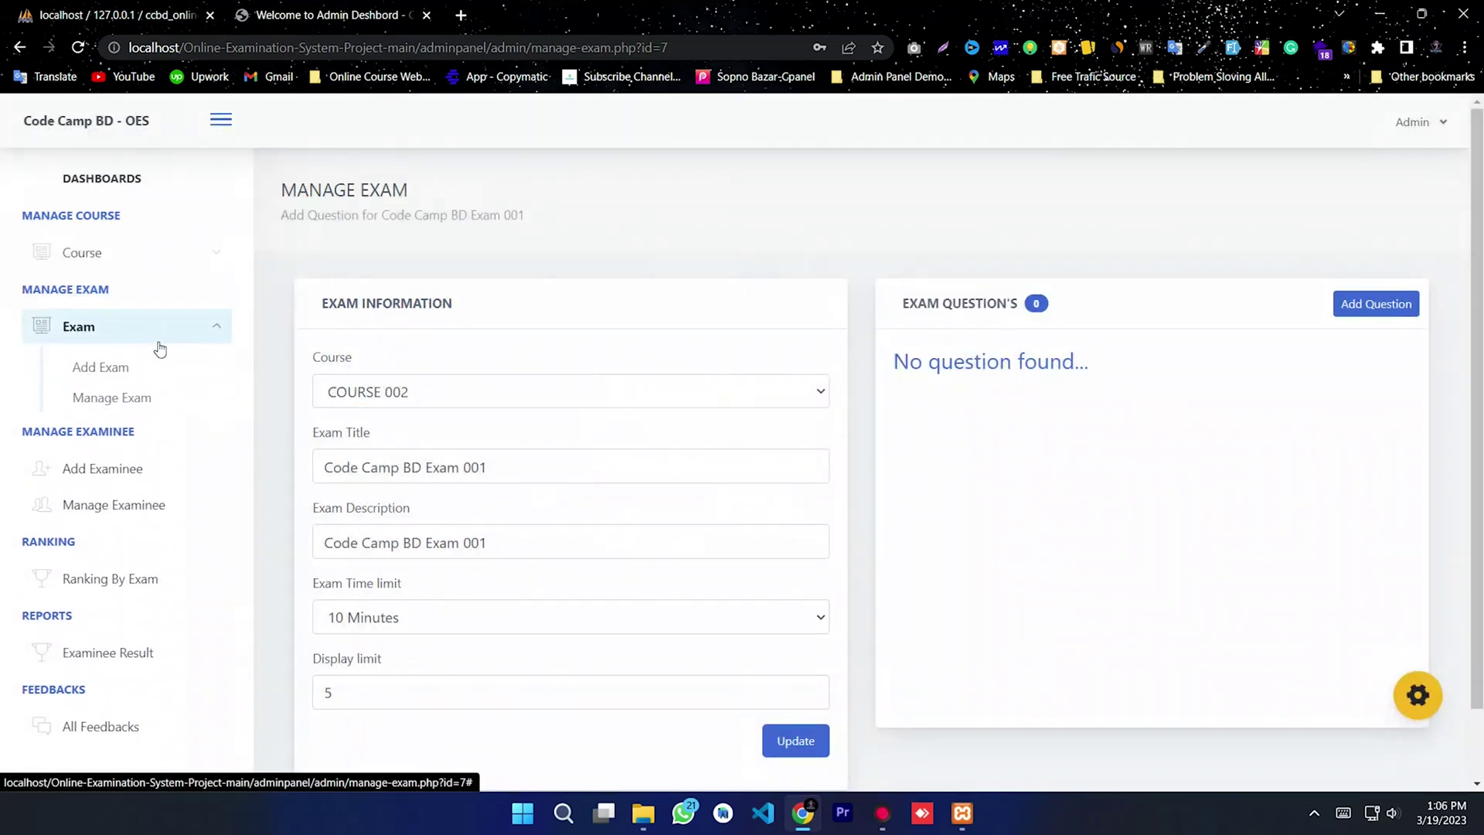
left_click(112, 397)
left_click_drag(649, 429, 581, 429)
left_click(662, 414)
left_click_drag(646, 387, 549, 404)
left_click(573, 469)
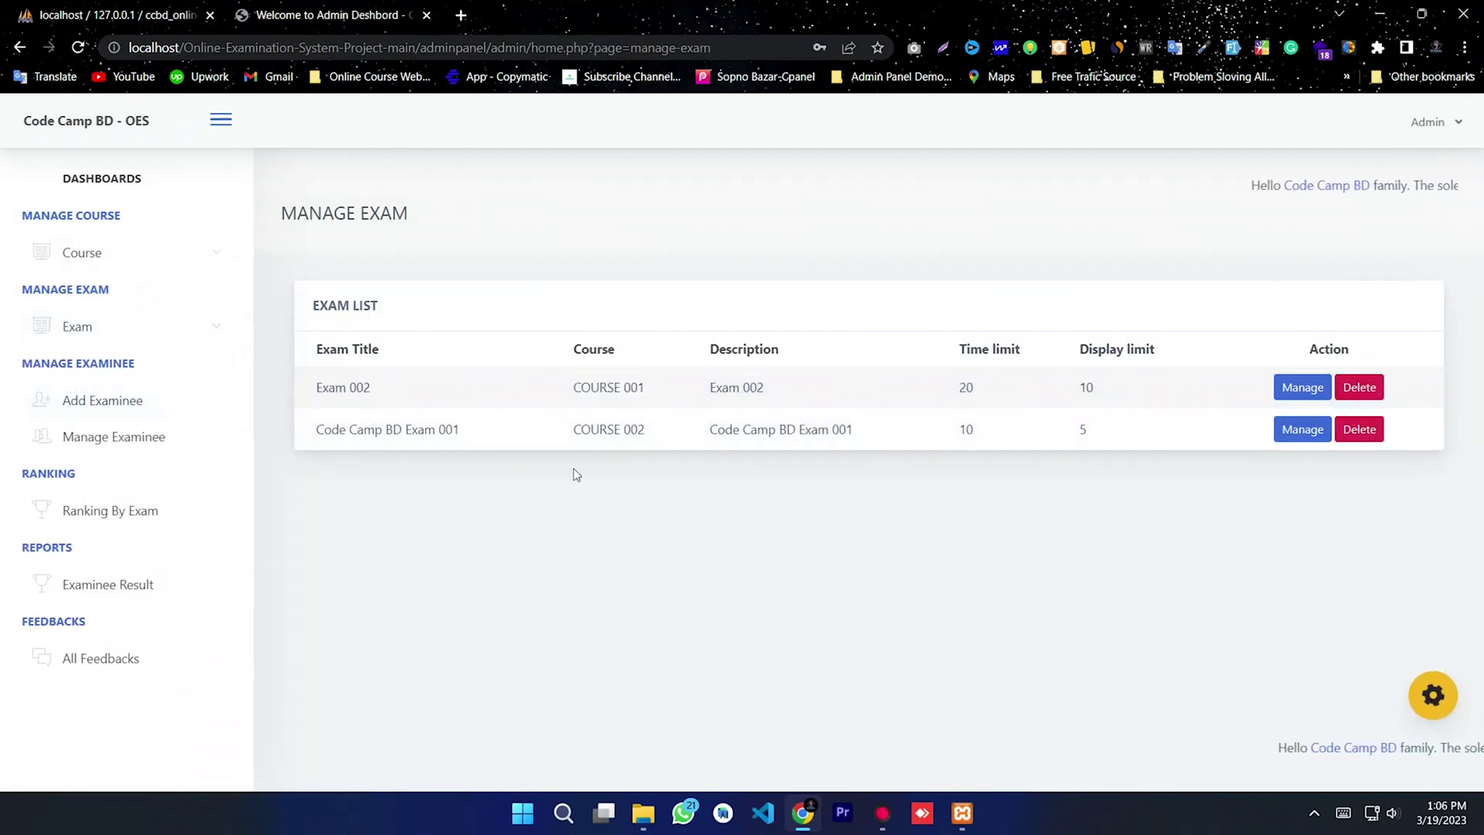
left_click_drag(649, 429, 572, 430)
left_click(540, 503)
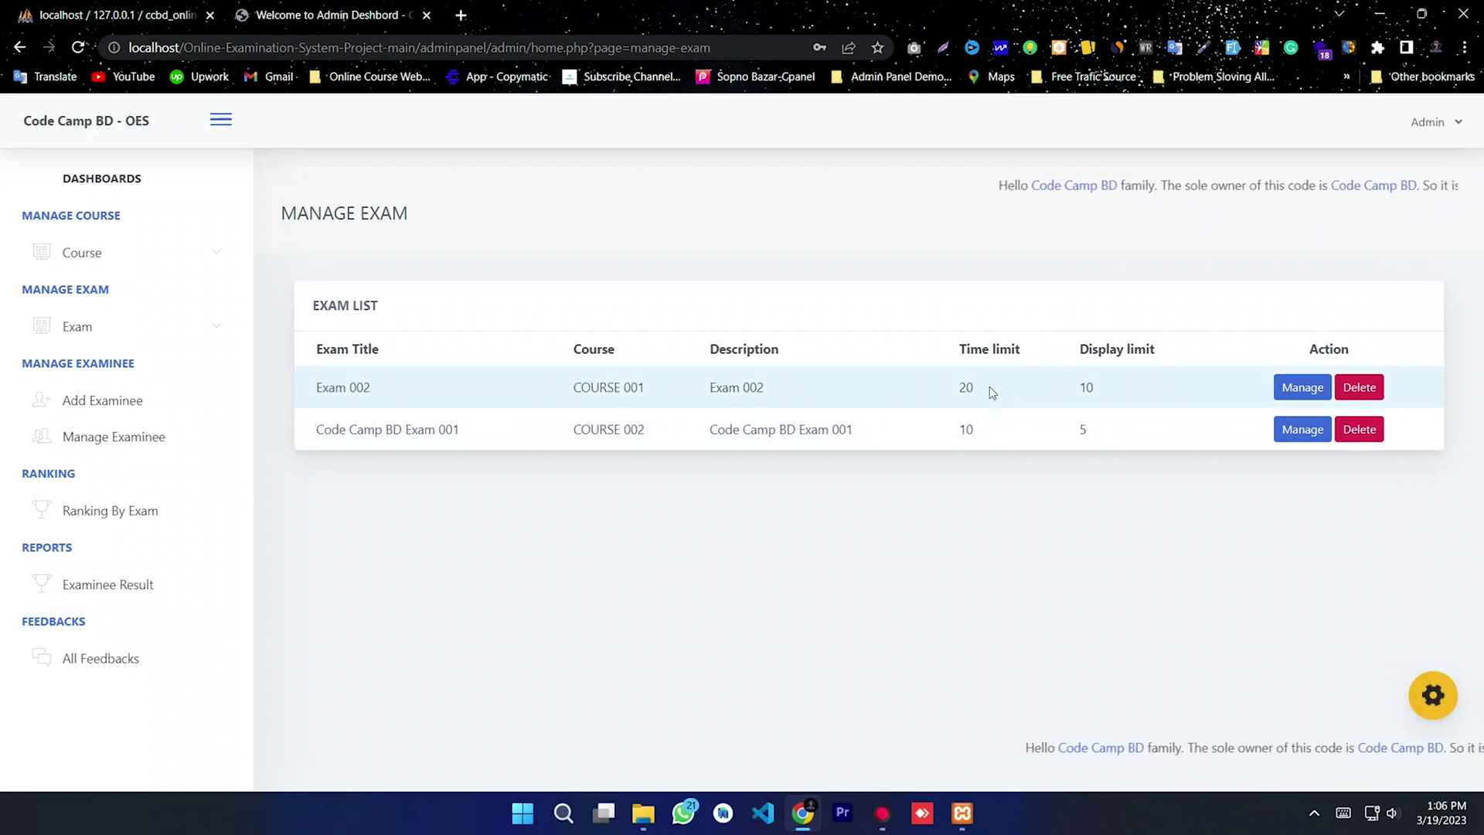
left_click_drag(965, 429, 909, 441)
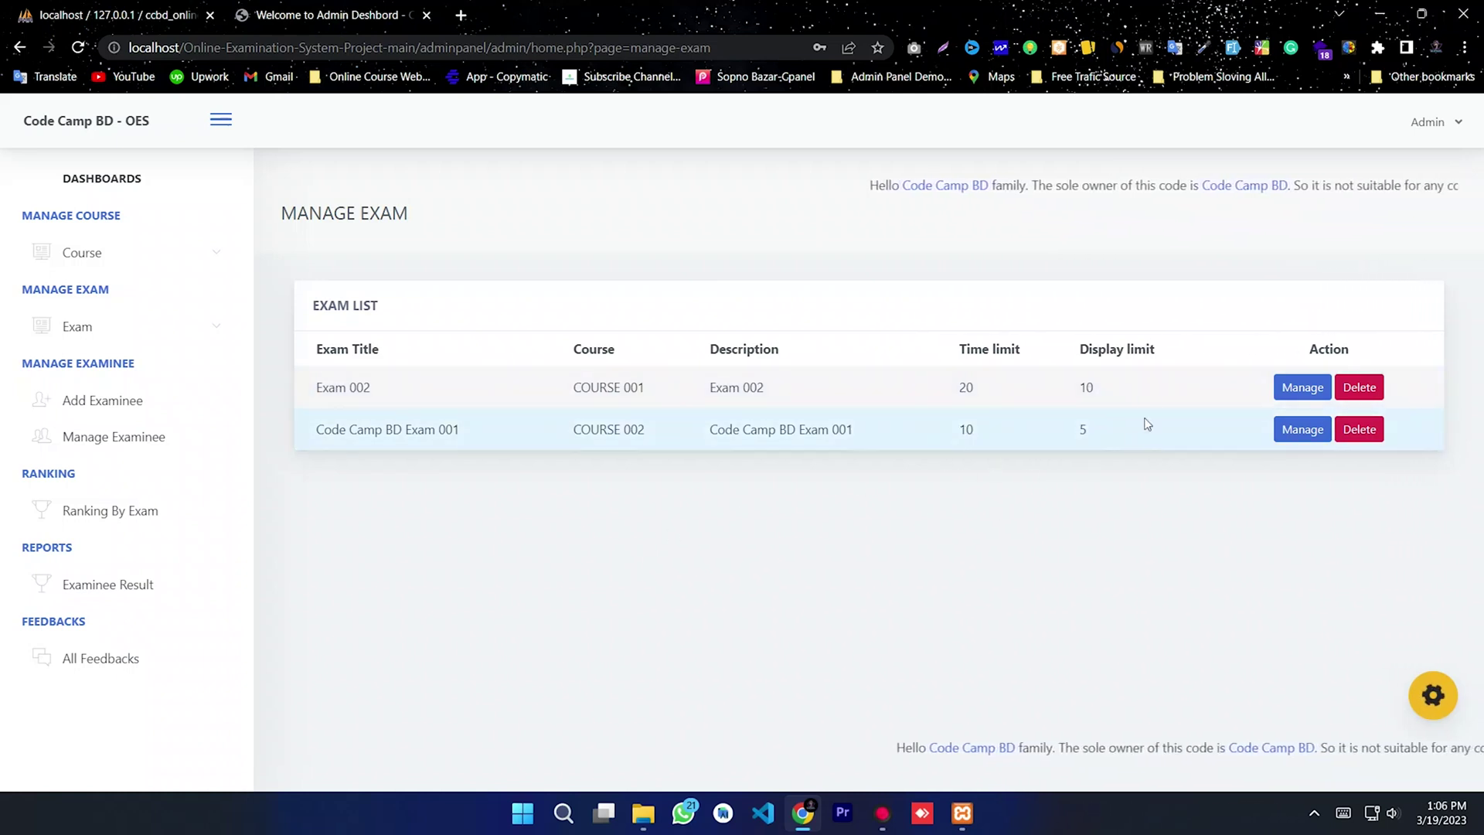
left_click(1105, 476)
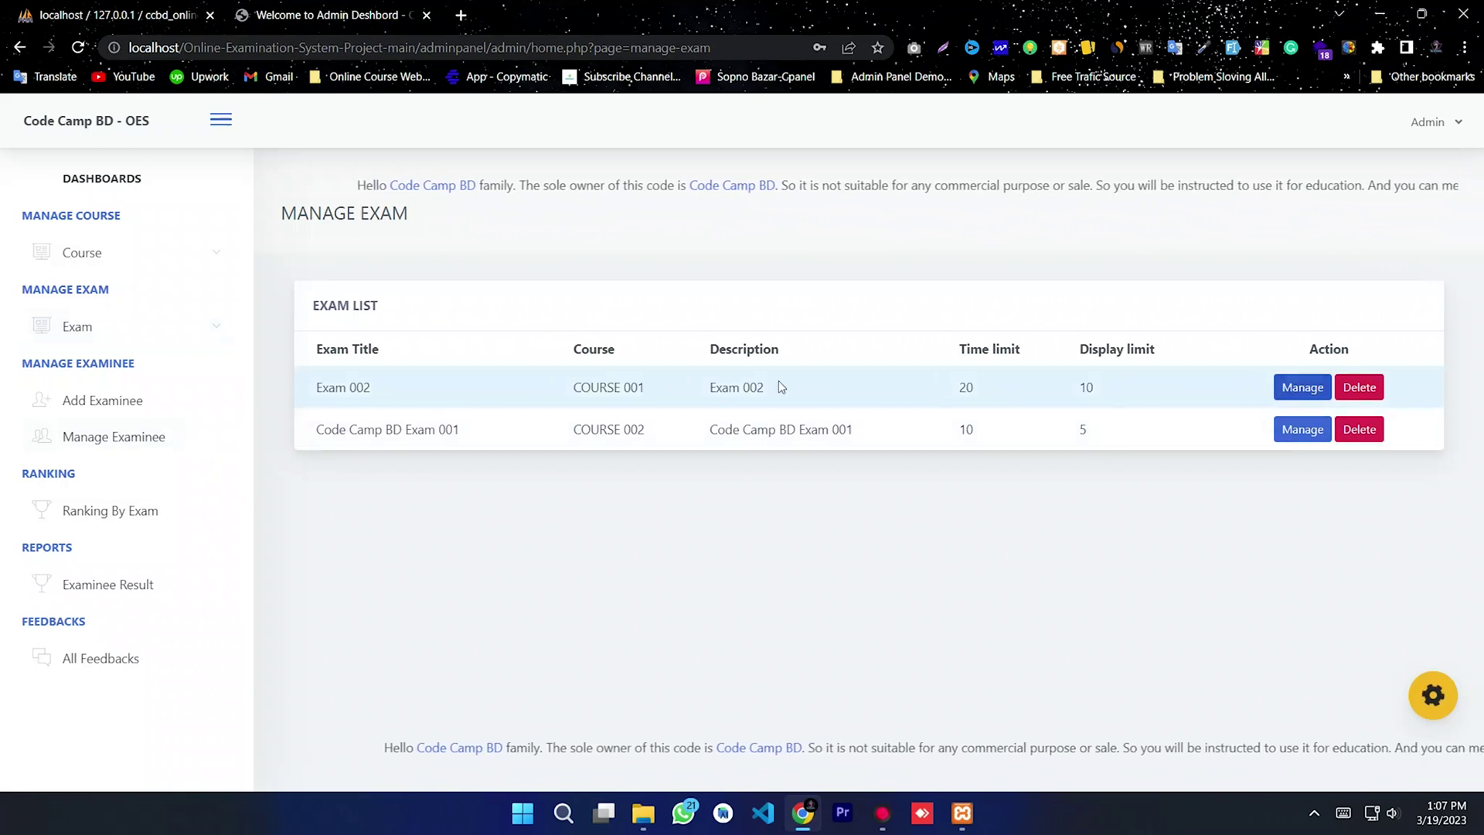
left_click_drag(541, 387, 664, 386)
left_click(748, 533)
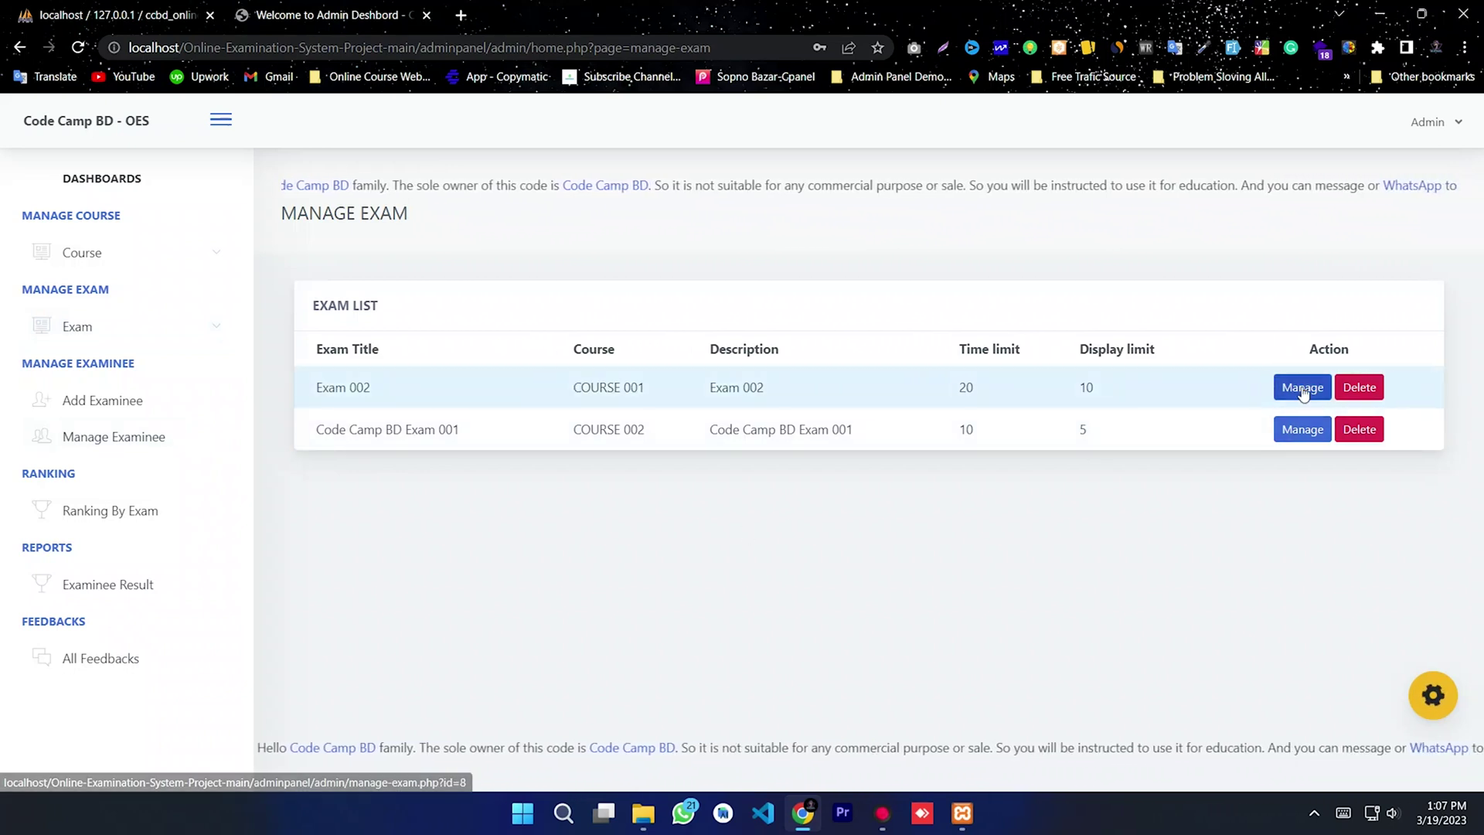
Step: Open Exam 002's details, confirm it has no questions, and start a new question
left_click(1296, 394)
left_click(461, 398)
left_click(461, 399)
left_click_drag(1069, 318, 900, 309)
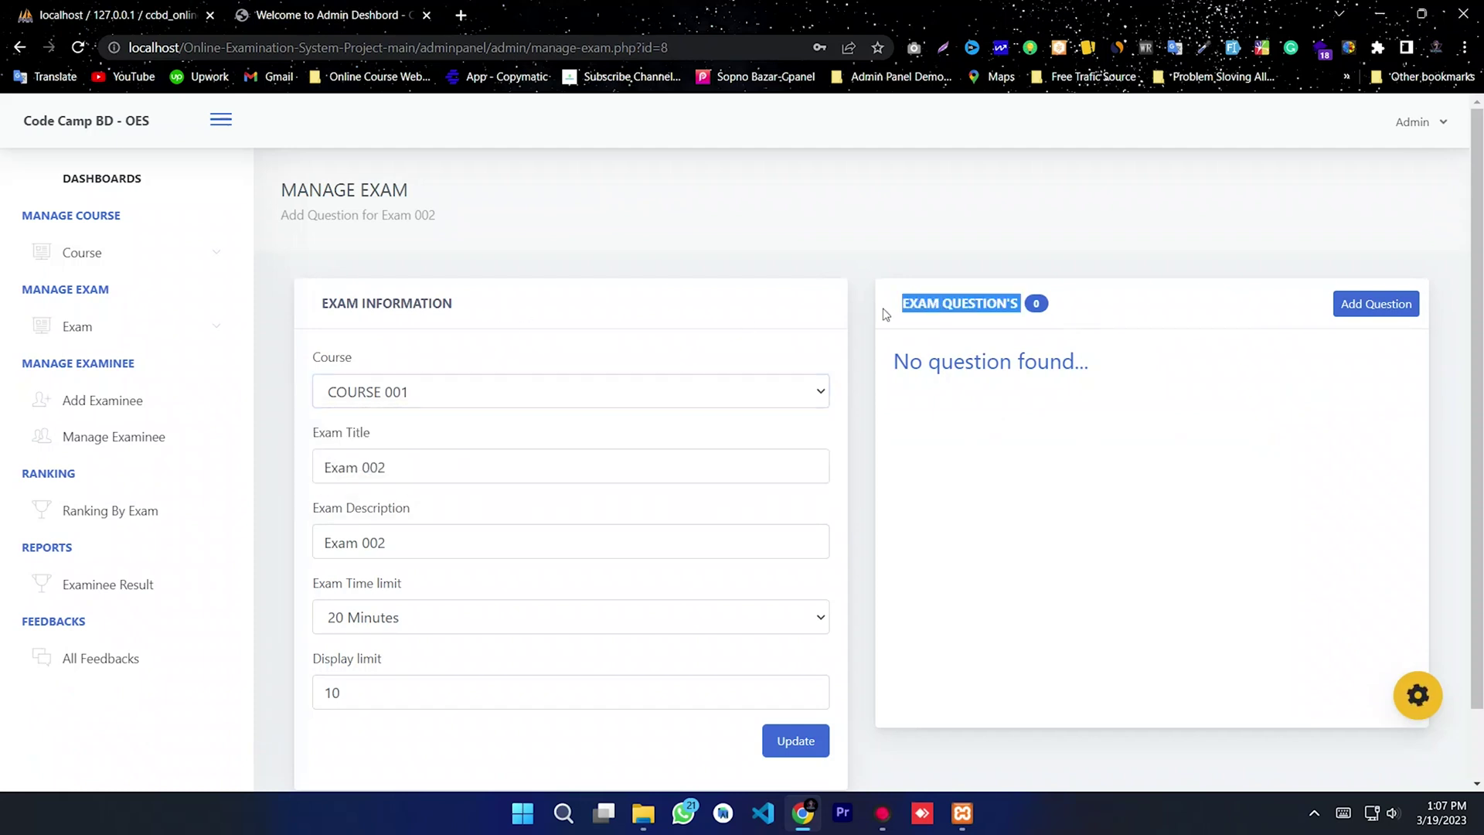
left_click(975, 477)
left_click_drag(1128, 394, 893, 363)
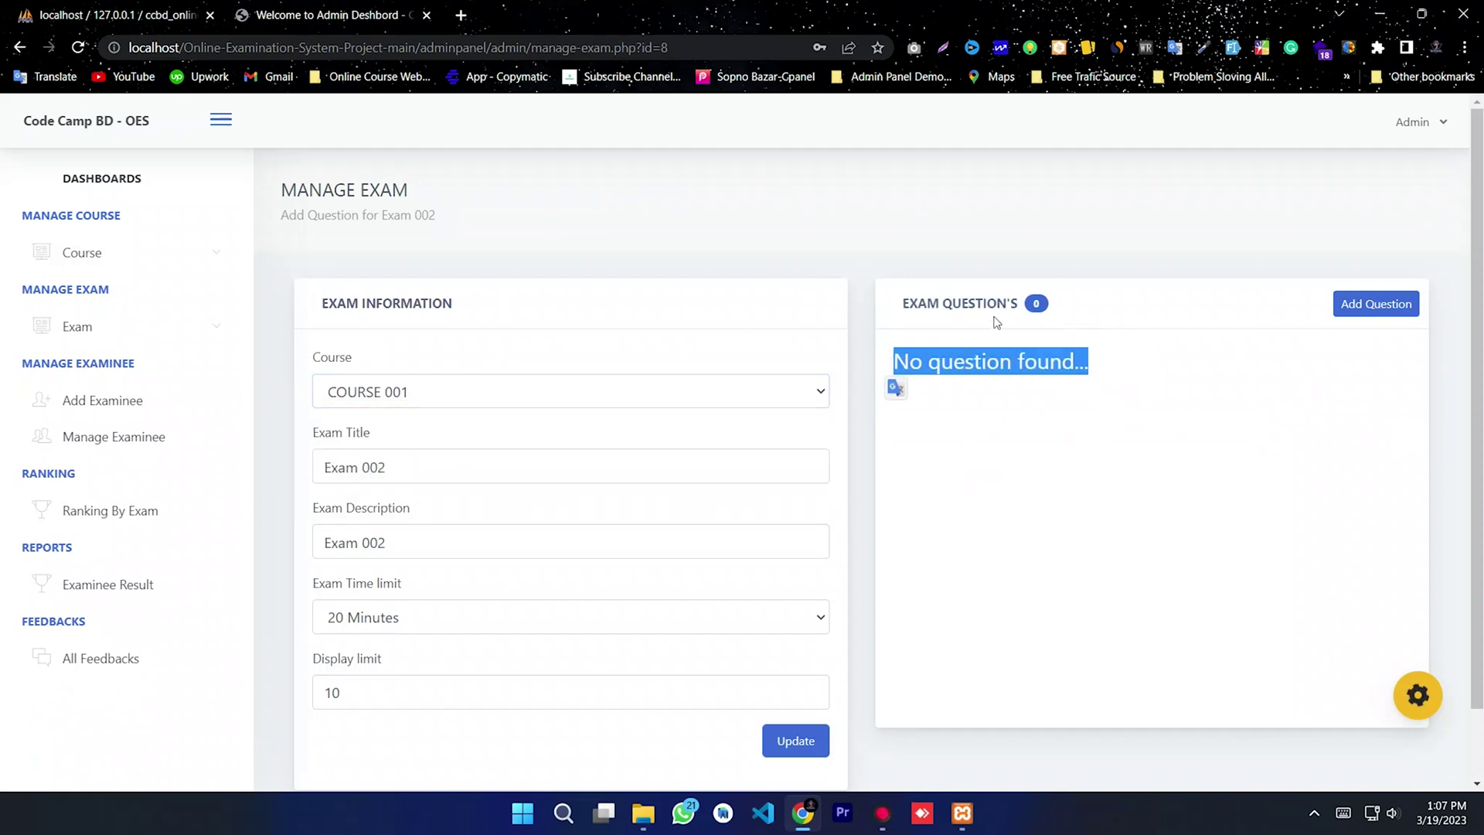
left_click(1135, 553)
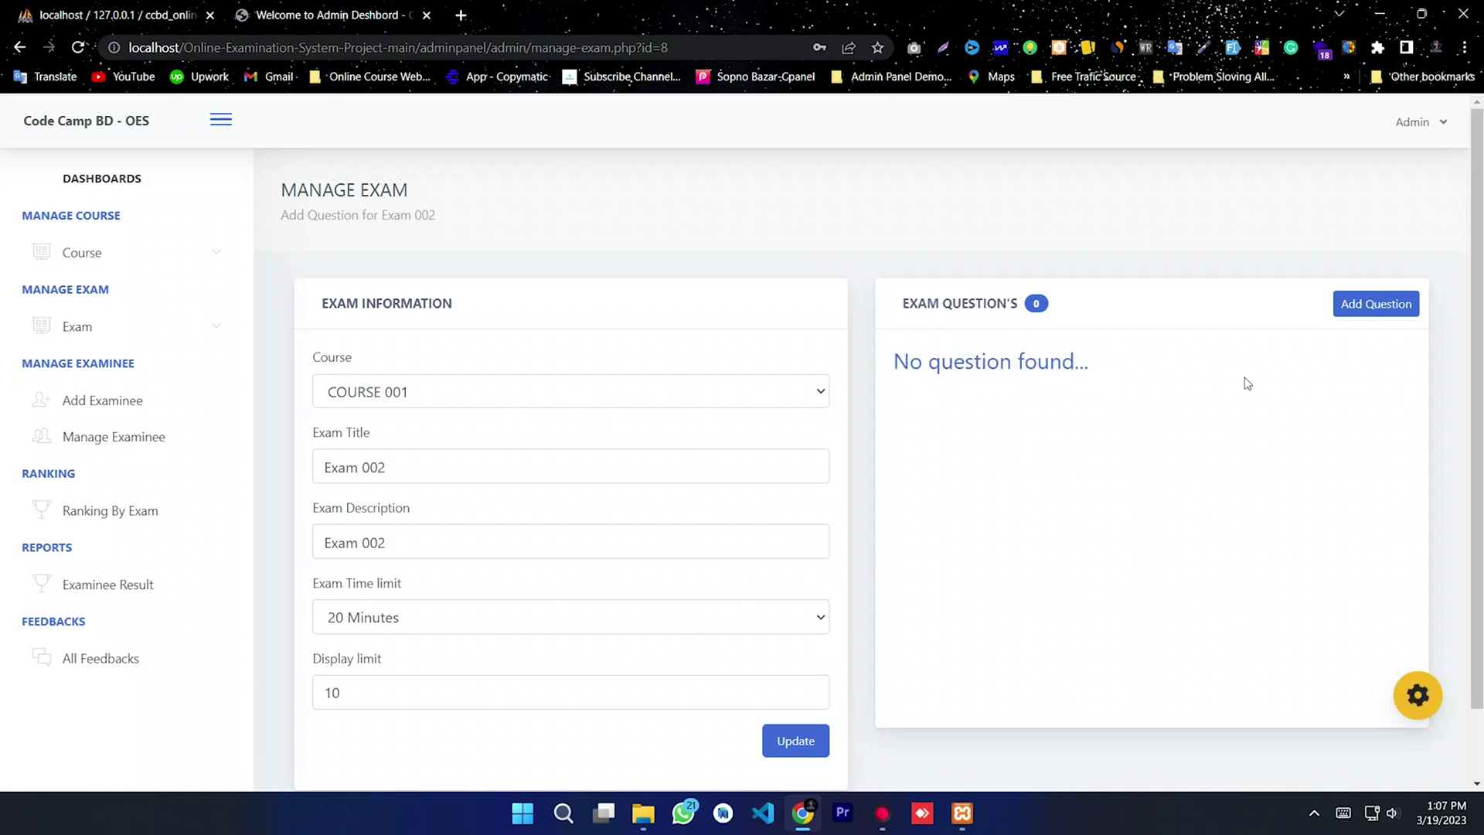
left_click(1354, 306)
left_click(577, 264)
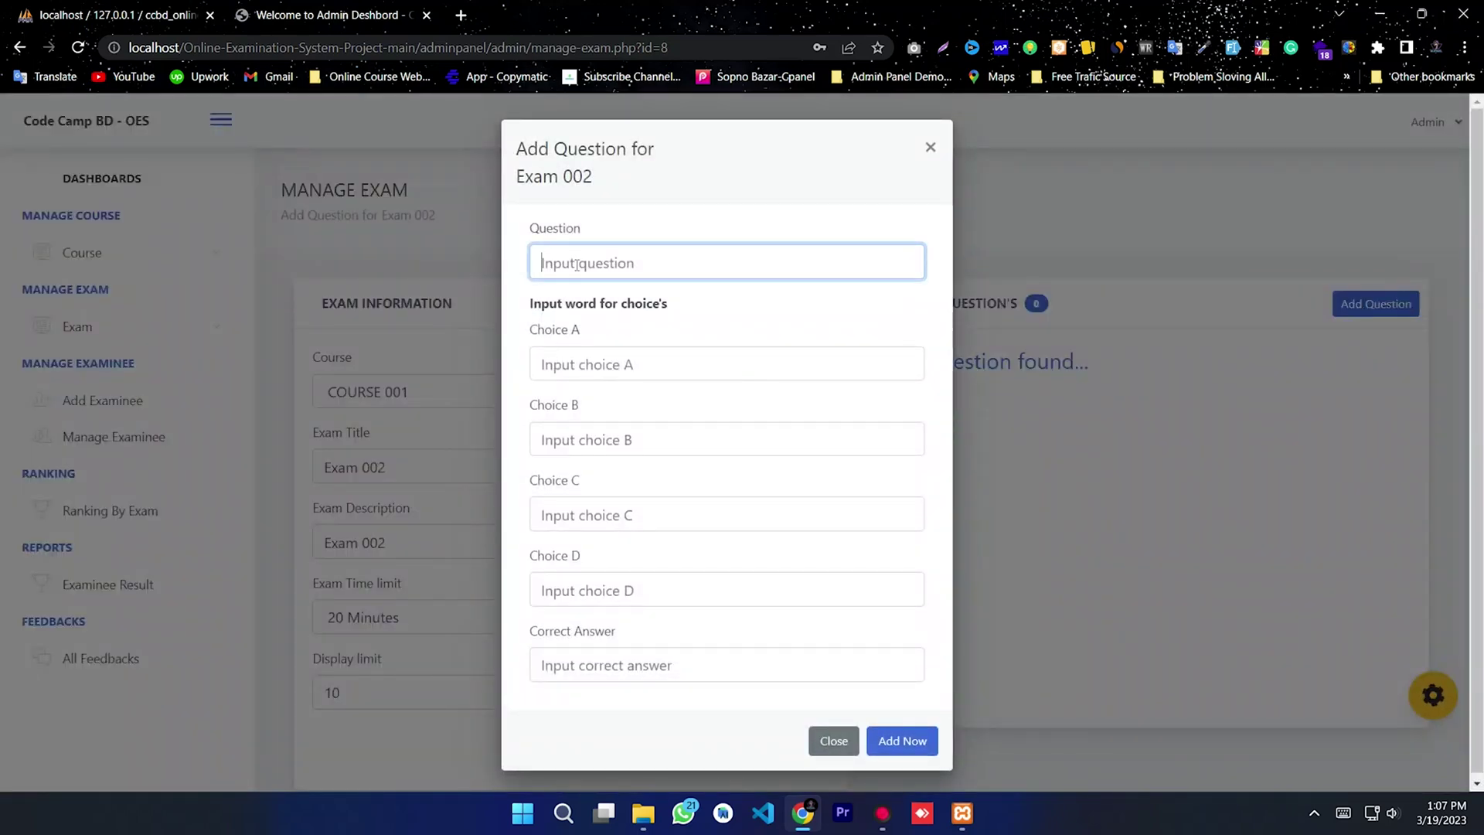
Step: Enter the question text 'How to Print "Hello Code Camp BD'
type("How to Print \"Hello Code C")
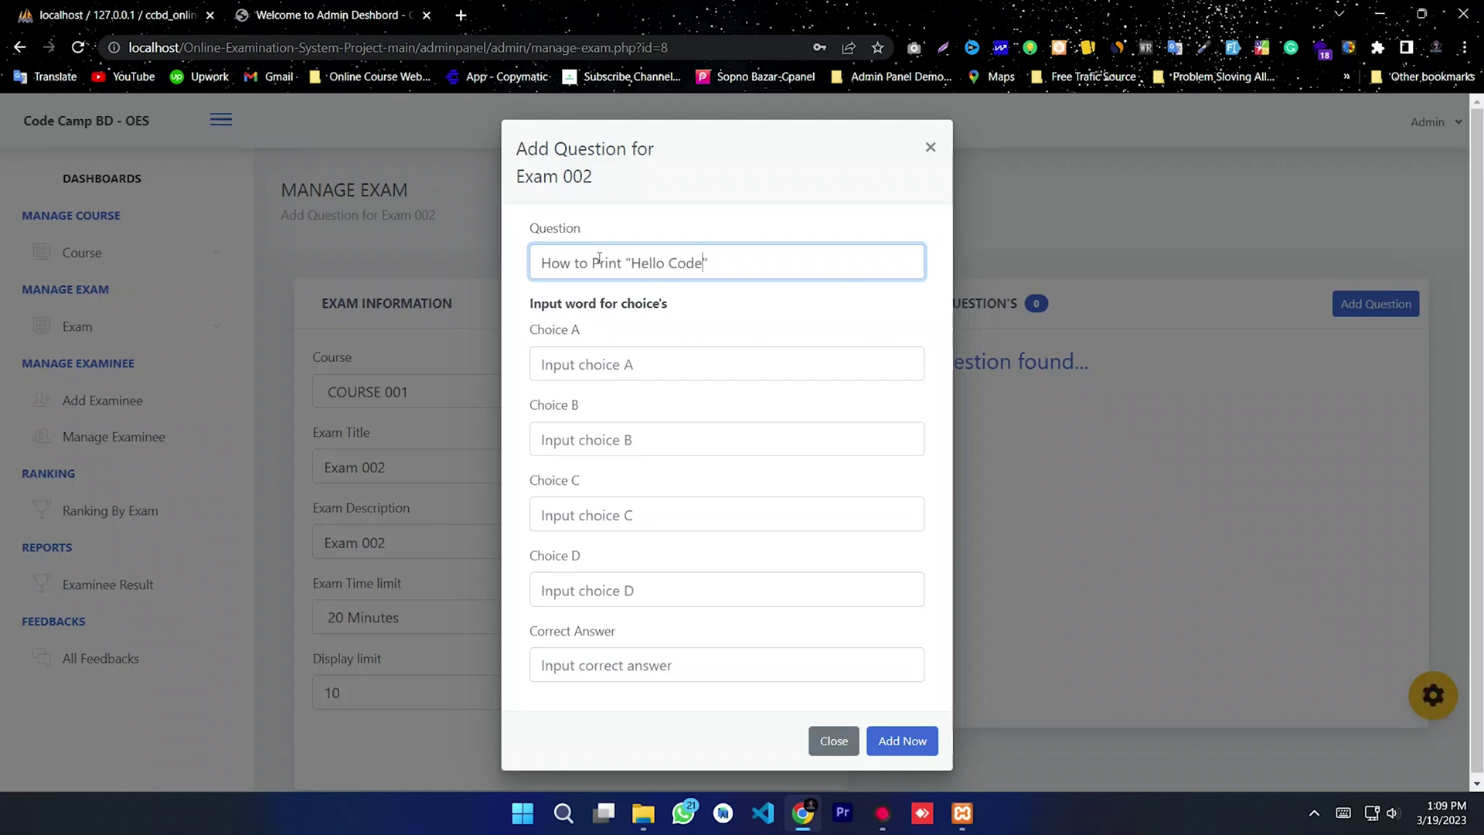
type("amp BD")
left_click_drag(780, 257, 540, 263)
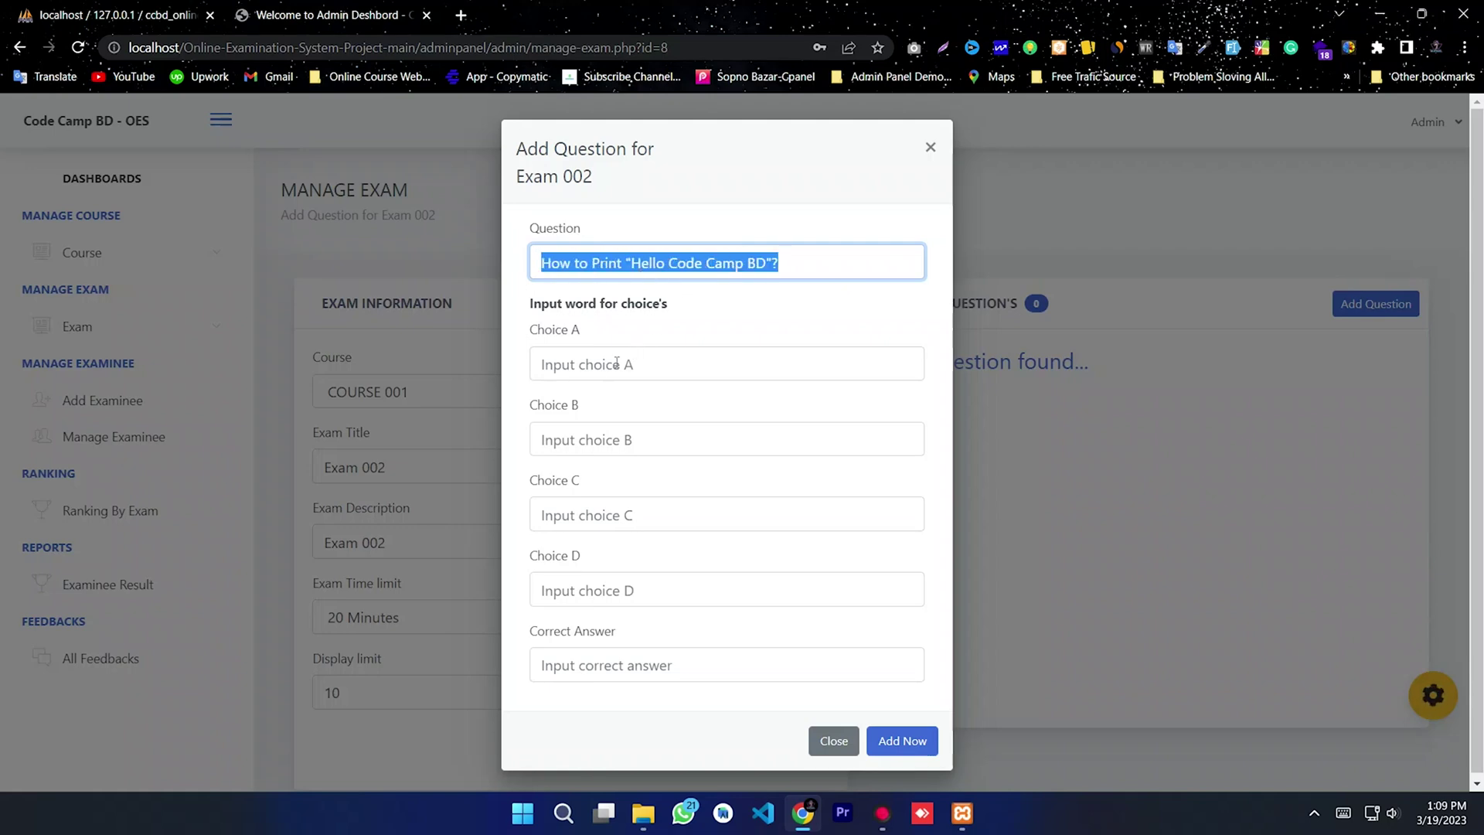
left_click(764, 264)
left_click_drag(765, 264, 632, 267)
key("ctrl+c")
Step: Fill choices A and B with echo "Hello Code Camp BD"
left_click(624, 358)
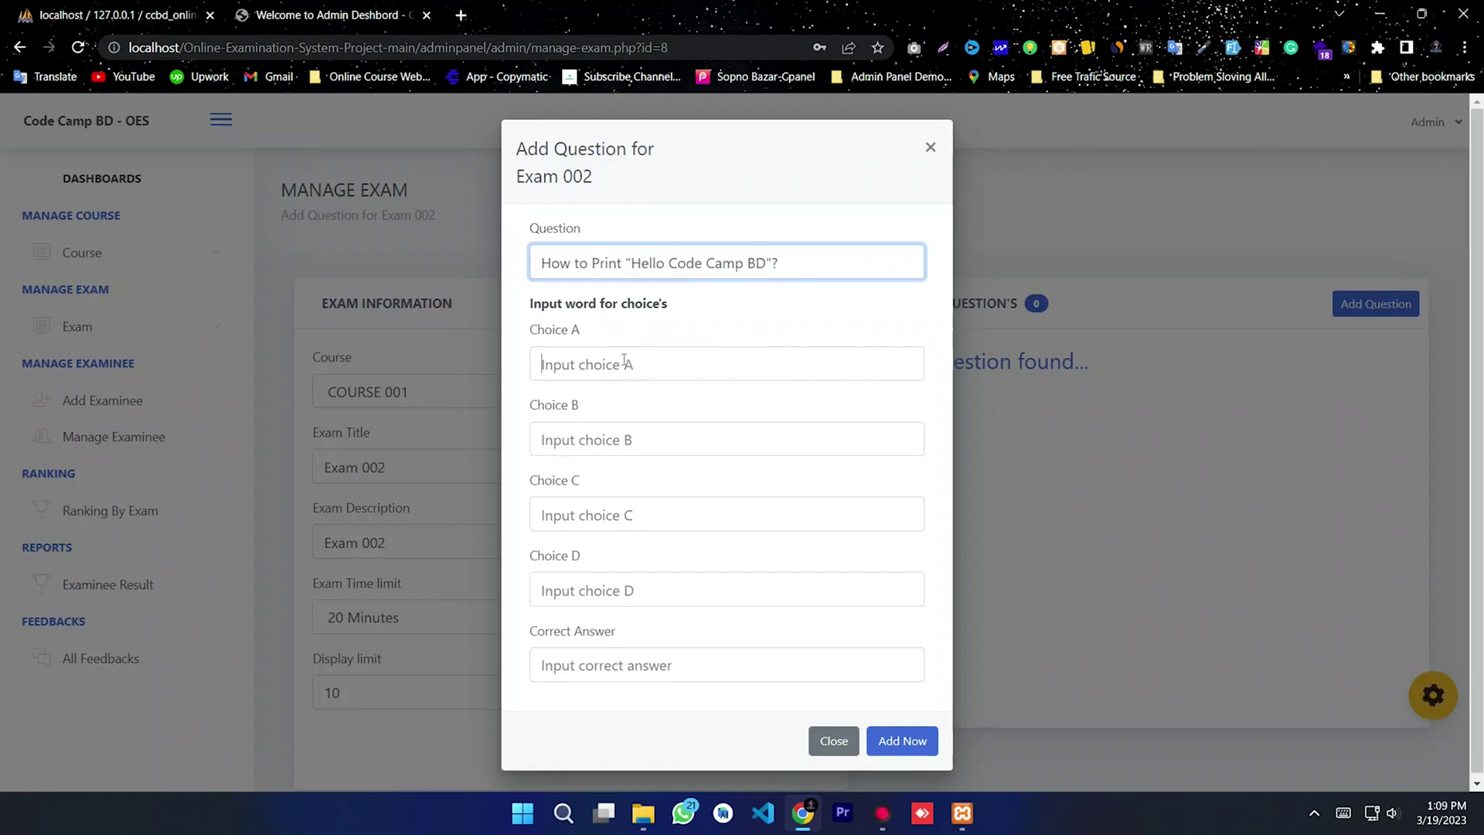
type("ech")
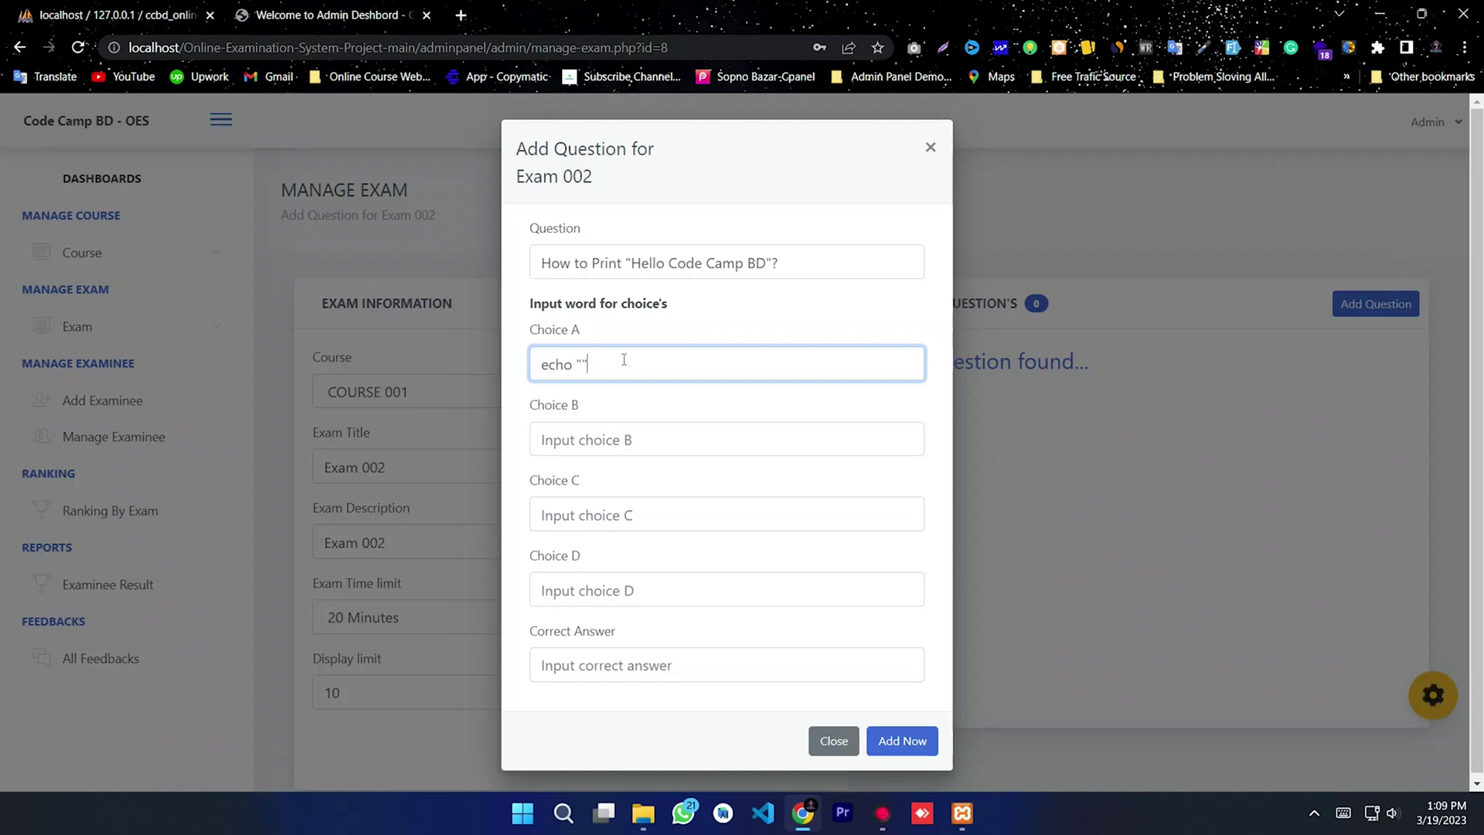
type("o \"\"")
key("ctrl+v")
key("ctrl+a")
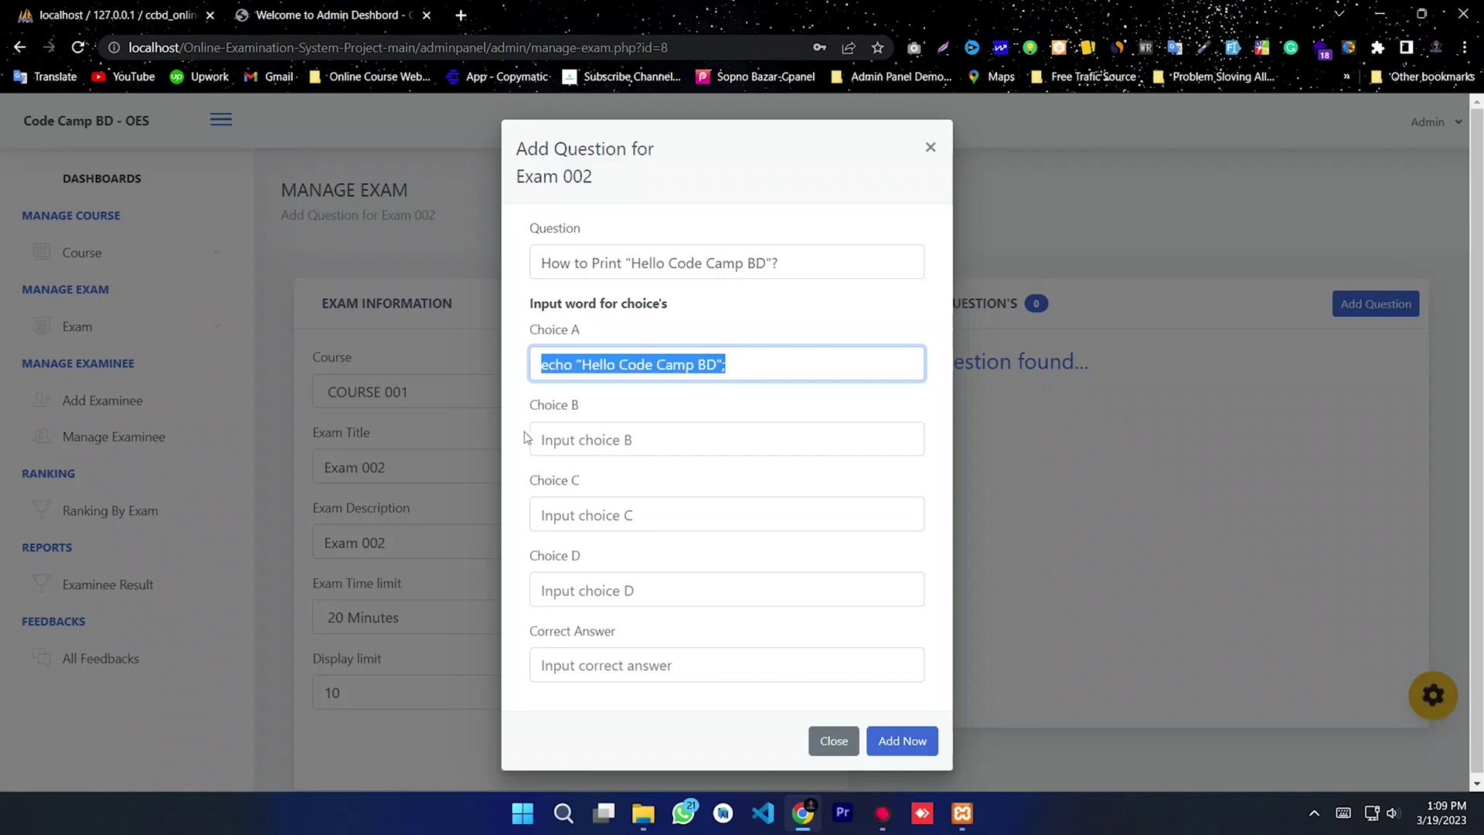
key("Tab")
key("shift+Tab")
key("ctrl+c")
left_click(567, 440)
key("ctrl+v")
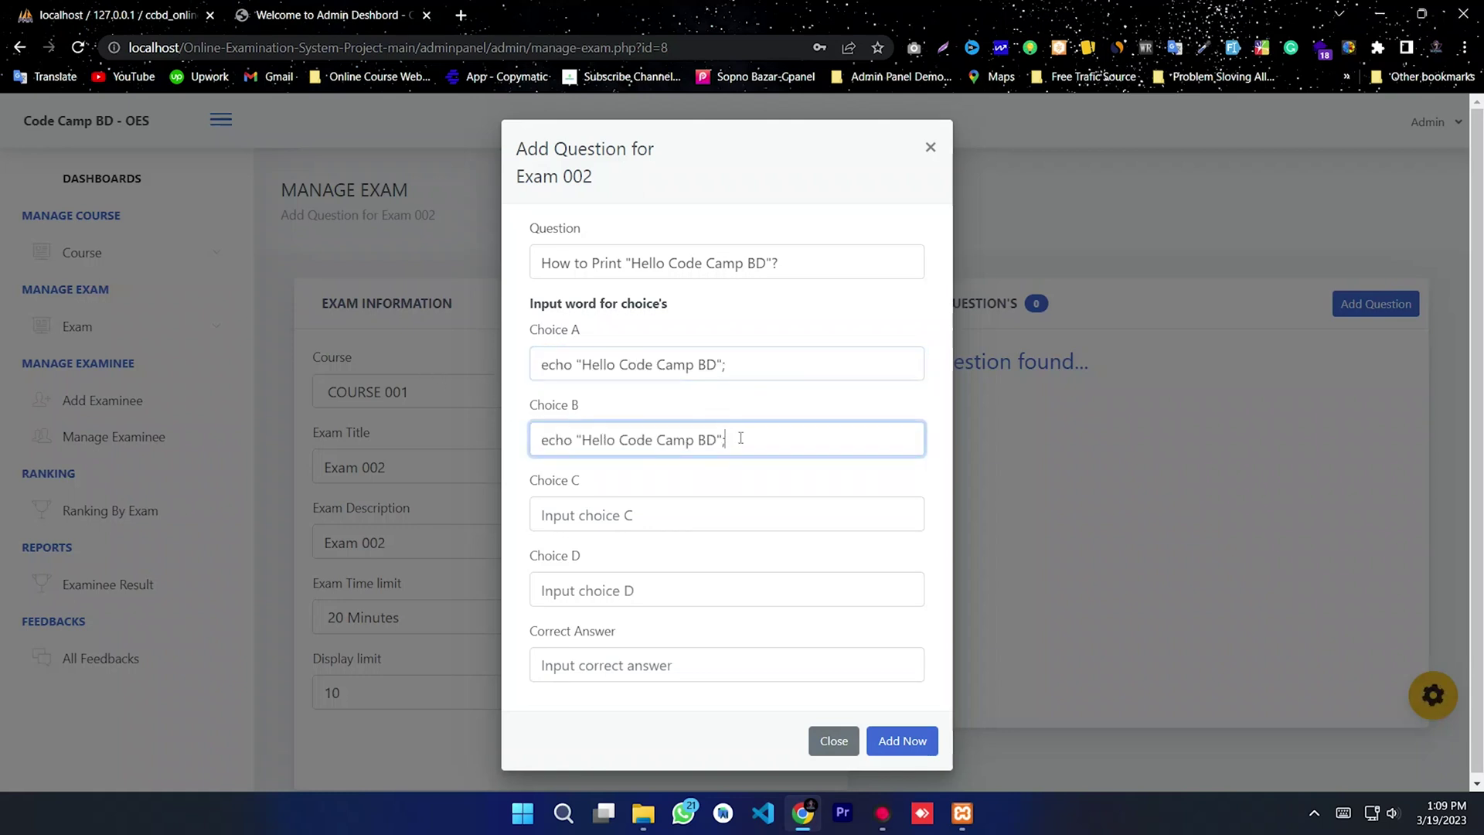
Step: Fill choice C with "Hello Code Camp BD" alone and choice D with the misspelled ehco version
left_click(673, 509)
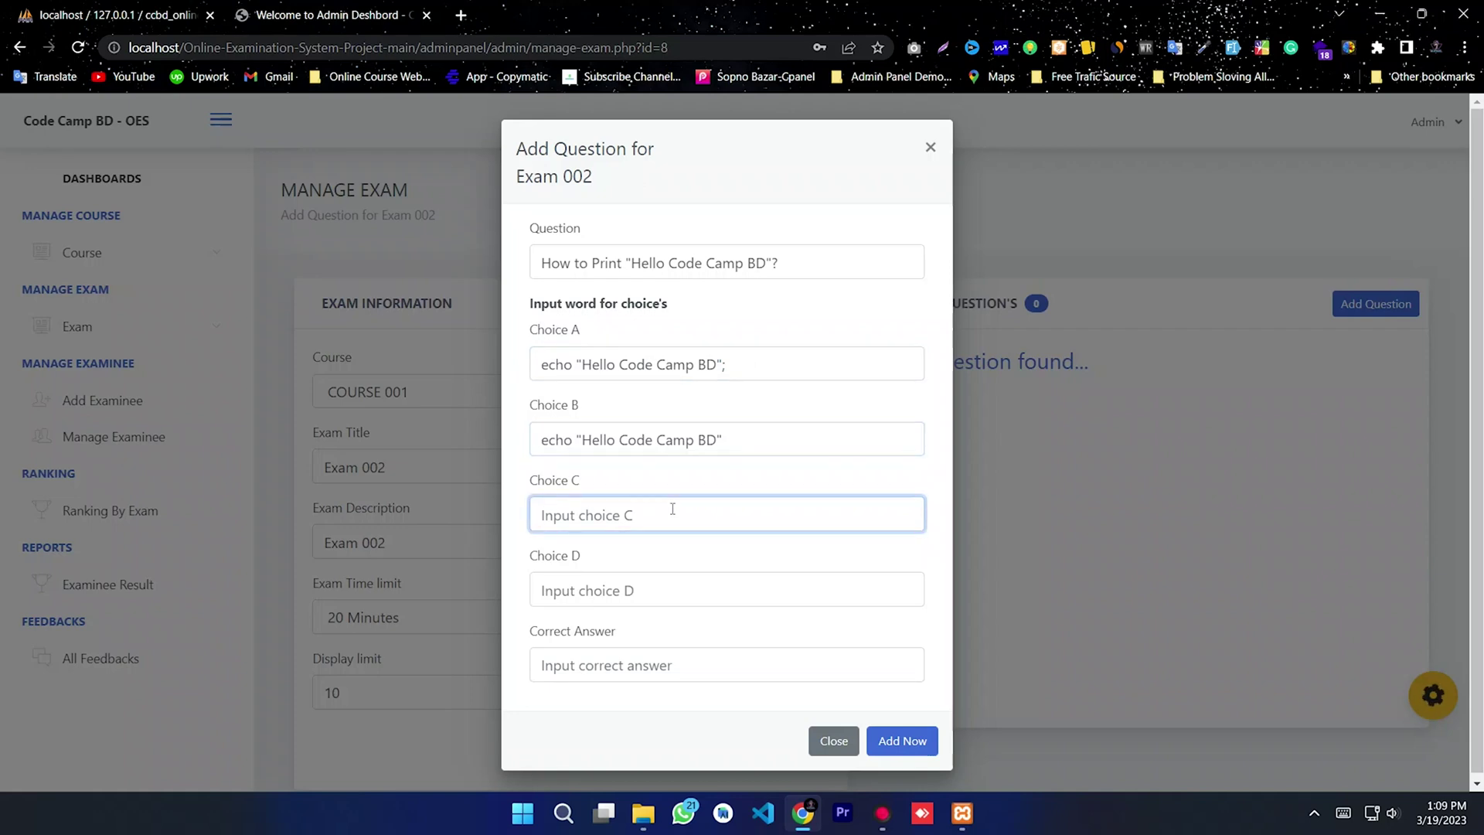
key("ctrl+v")
left_click_drag(579, 516, 438, 517)
key("BackSpace")
left_click(590, 590)
type("ehco")
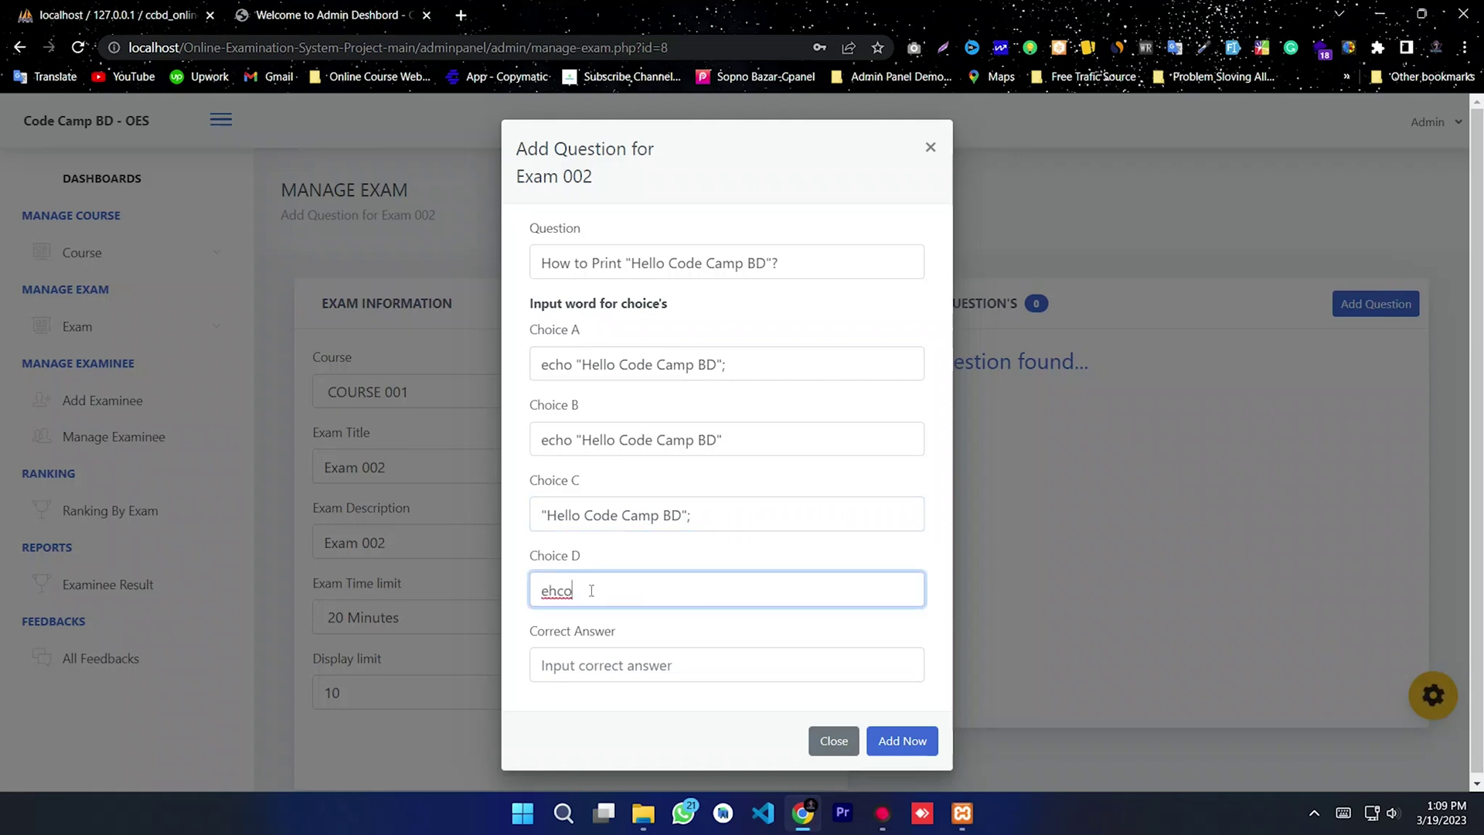
key("ctrl+v")
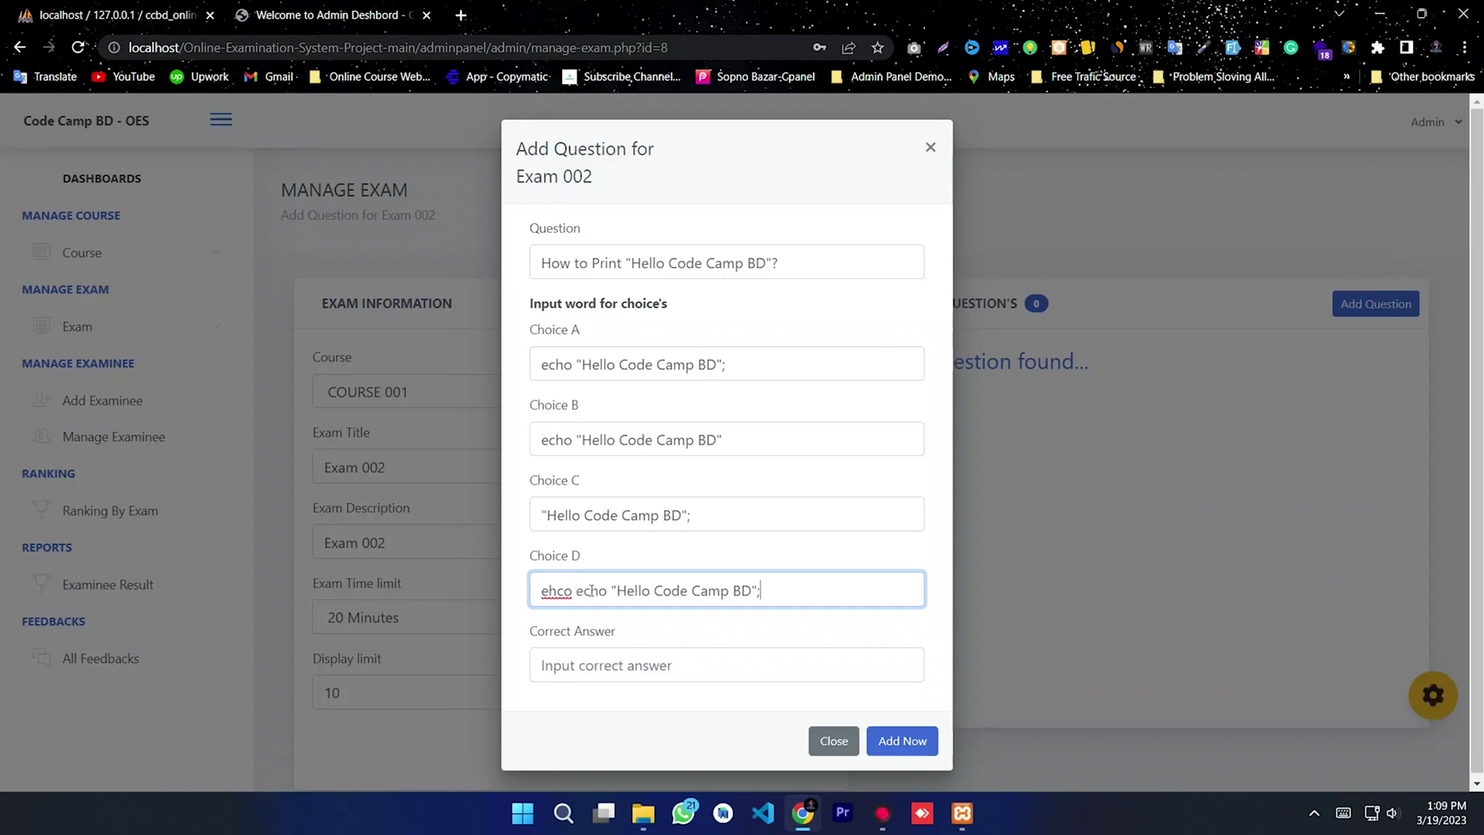
double_click(600, 590)
key("BackSpace")
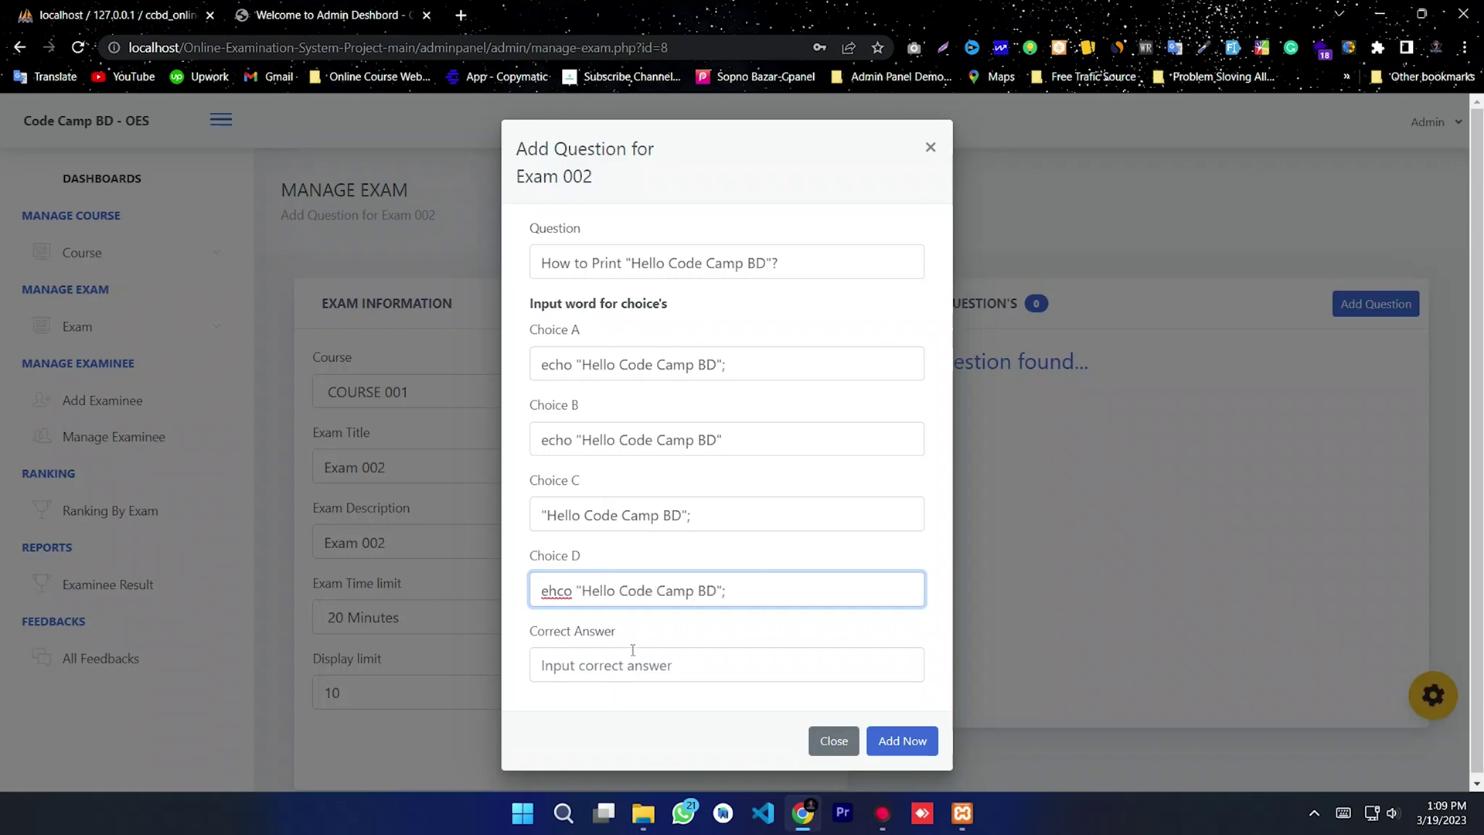
Step: Add a semicolon to choice A and copy it into the Correct Answer field
left_click_drag(726, 365, 526, 377)
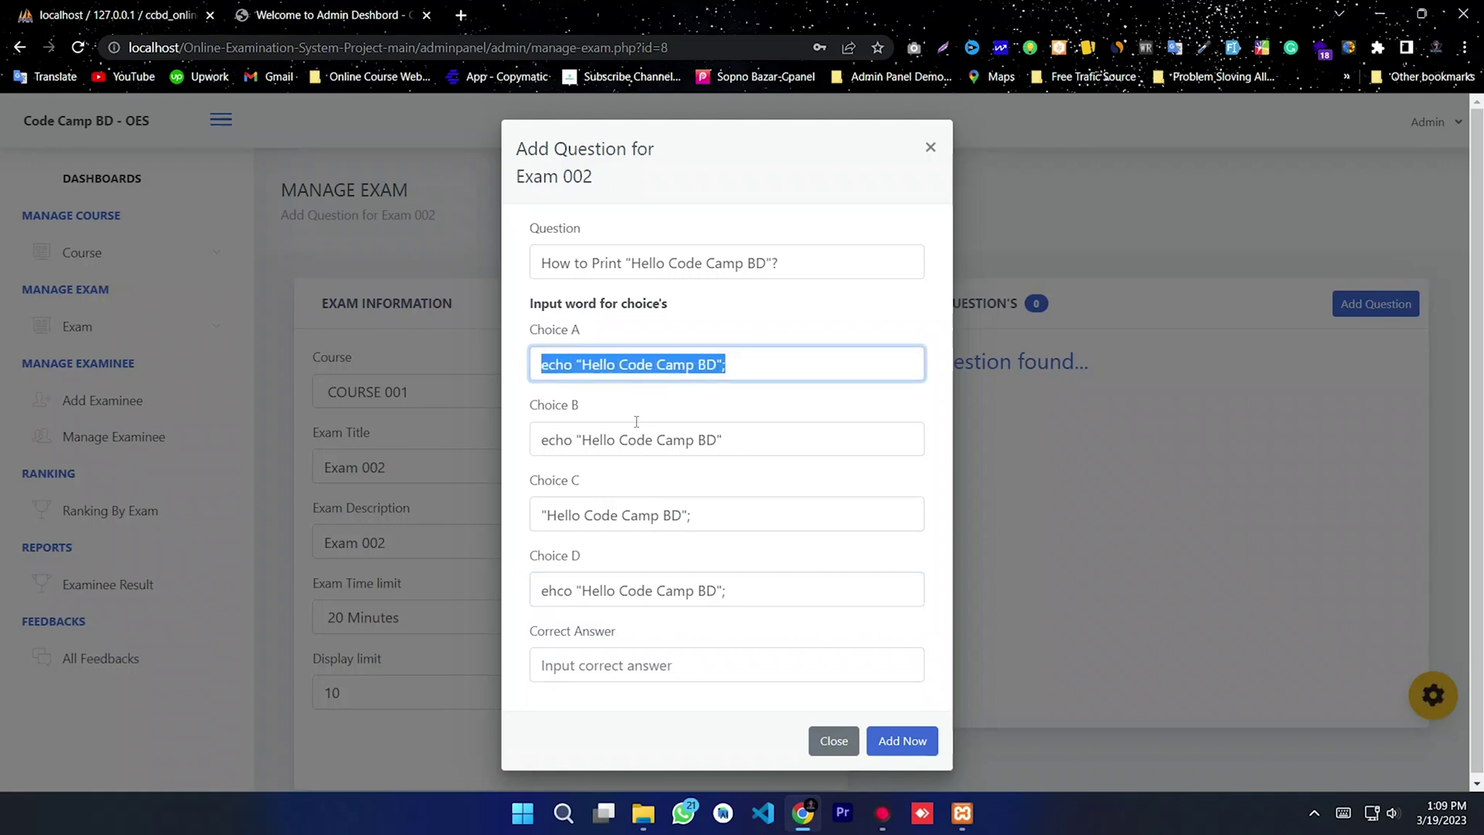
left_click(736, 371)
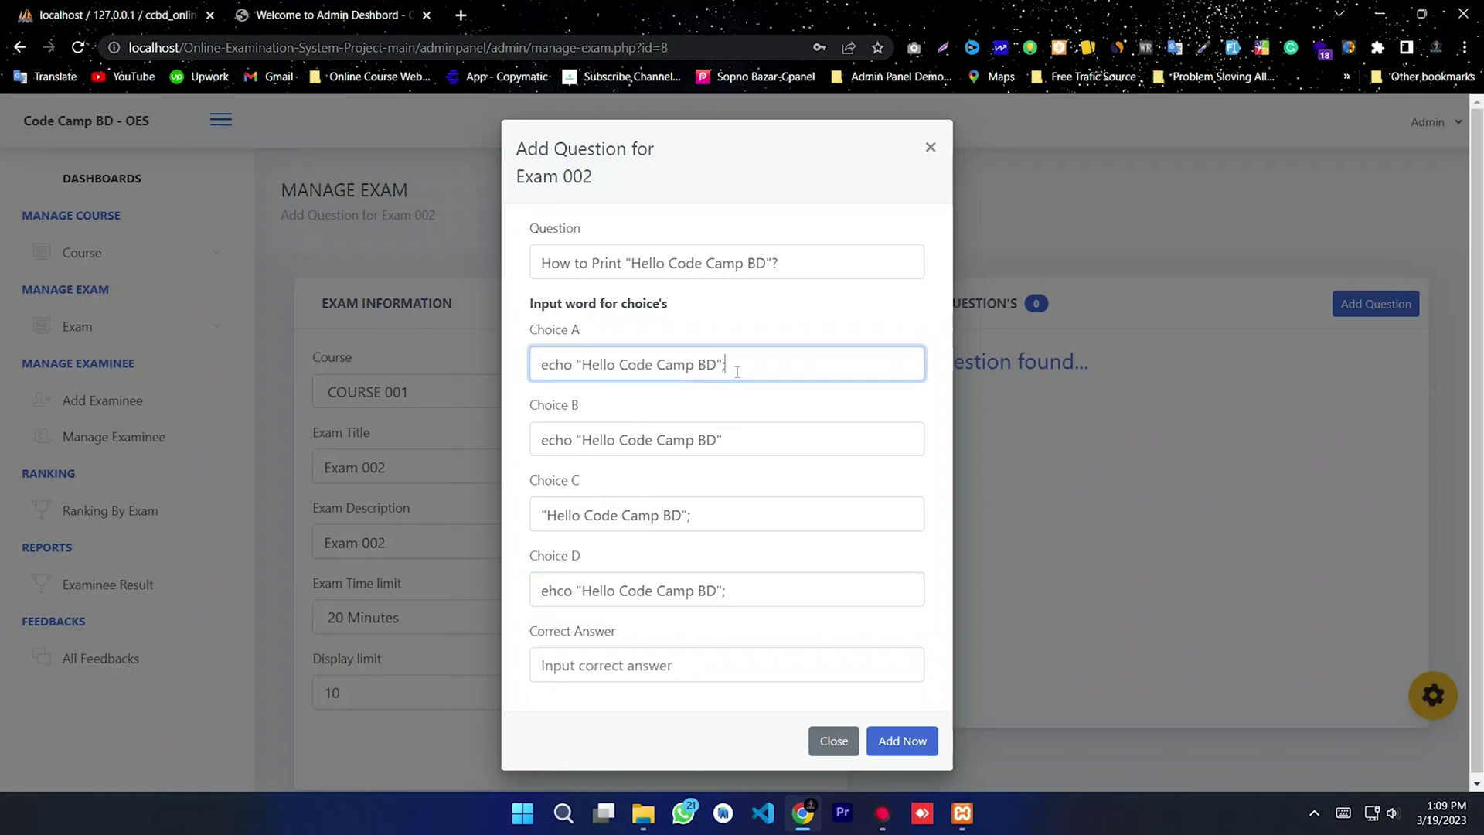
left_click(747, 439)
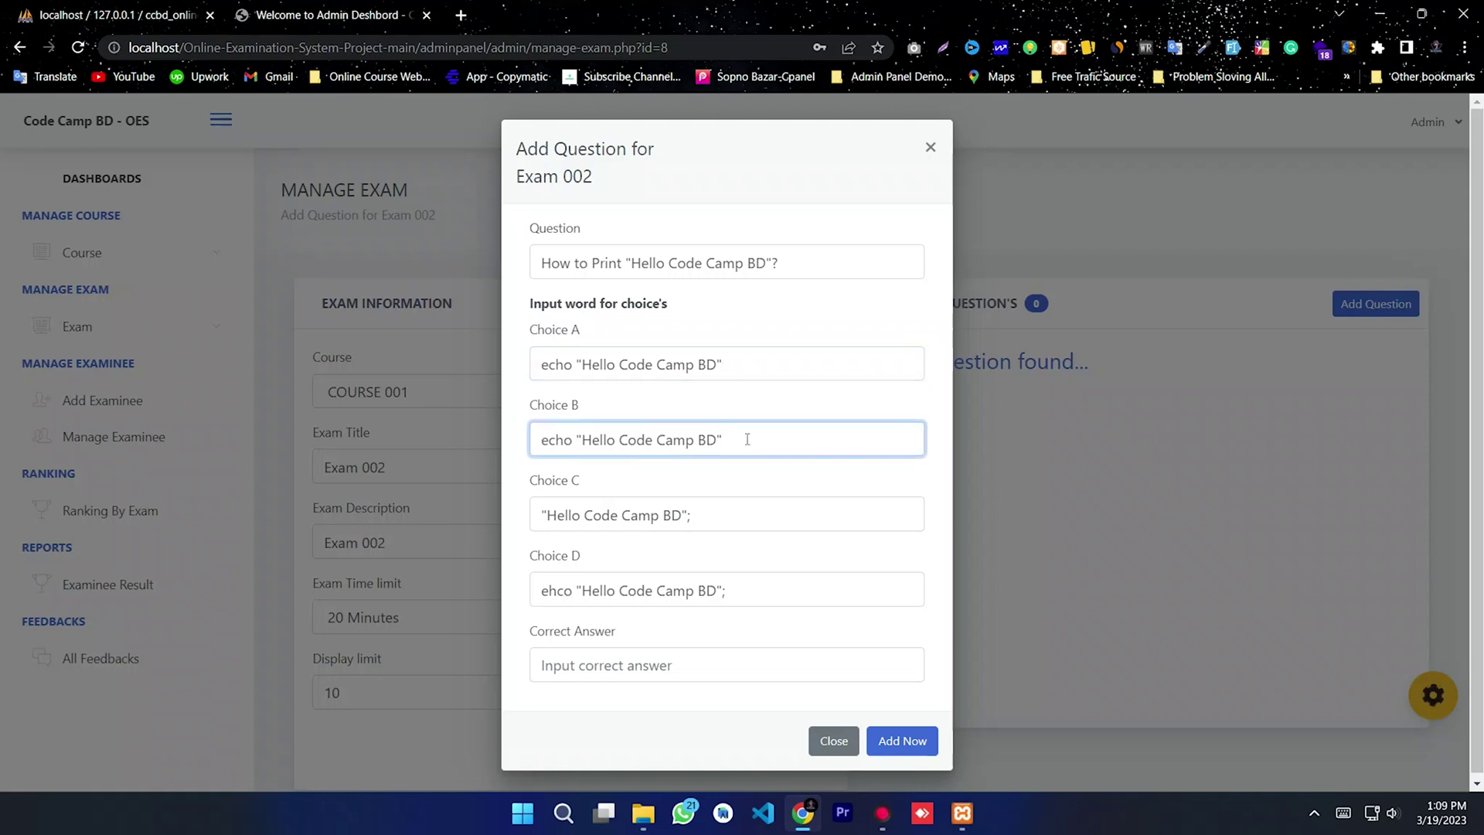
key("shift+Tab")
key("End")
type(";")
key("ctrl+a")
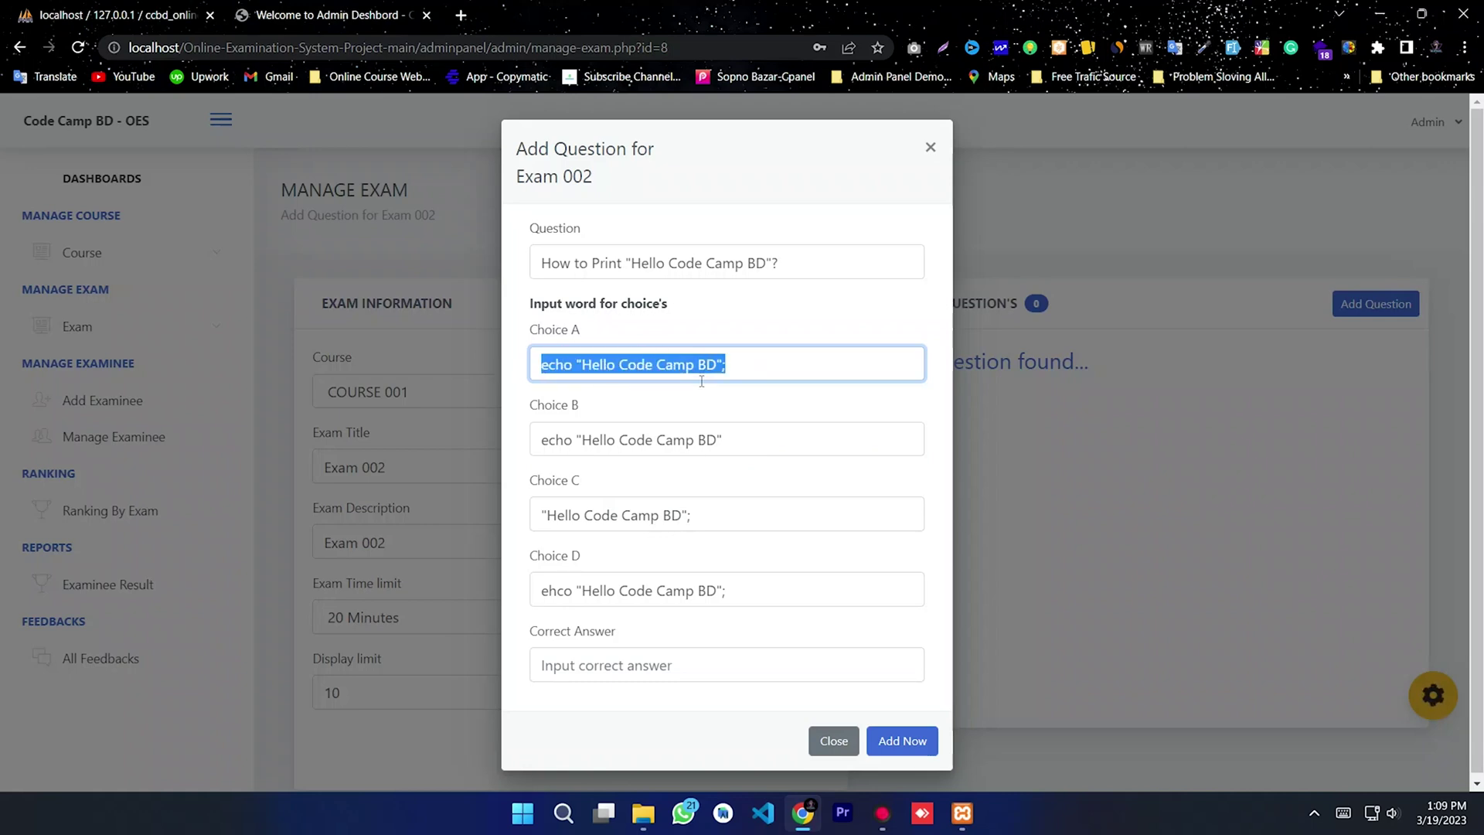
right_click(663, 364)
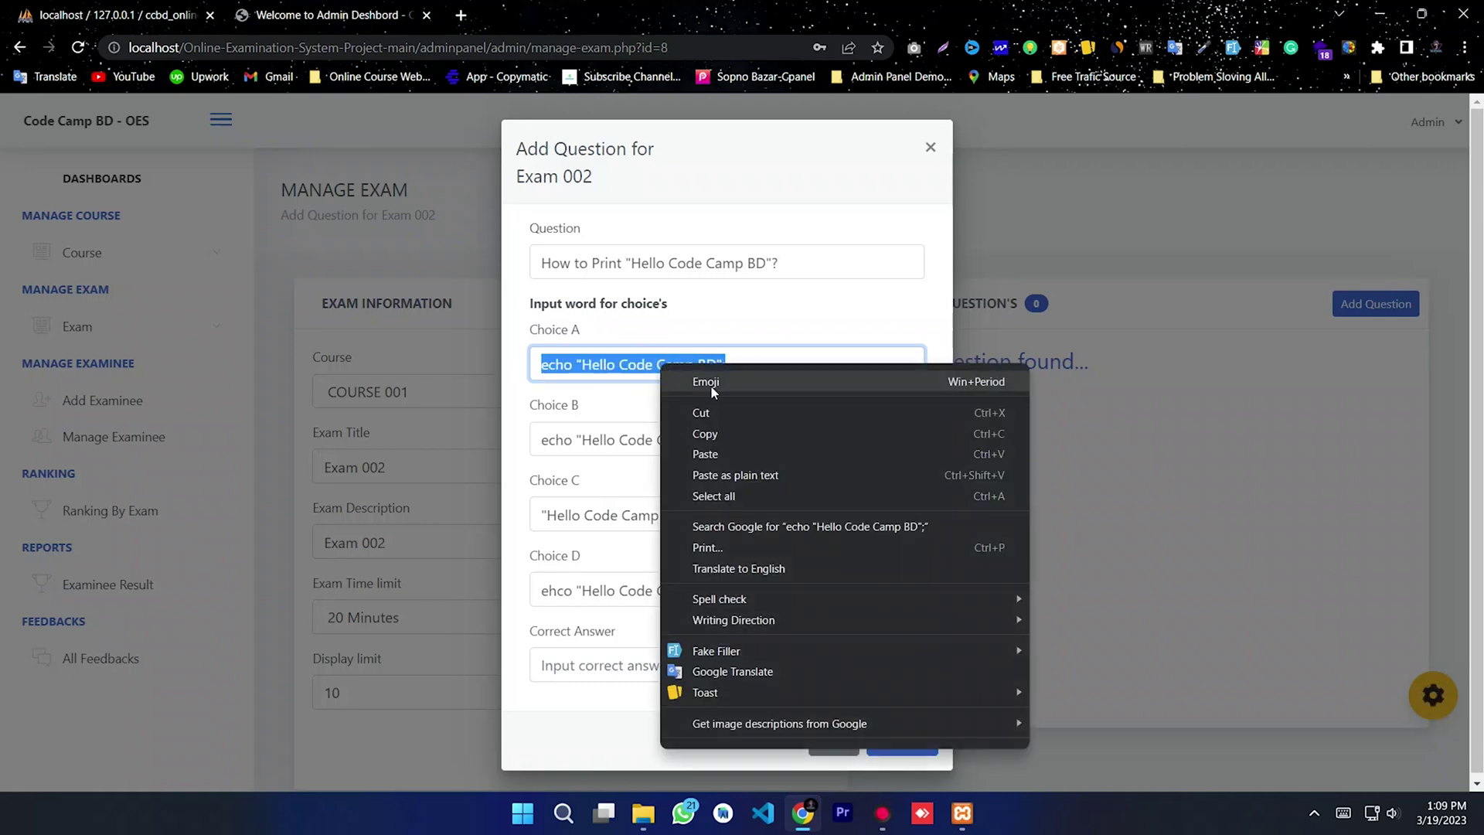
left_click(706, 431)
left_click(645, 670)
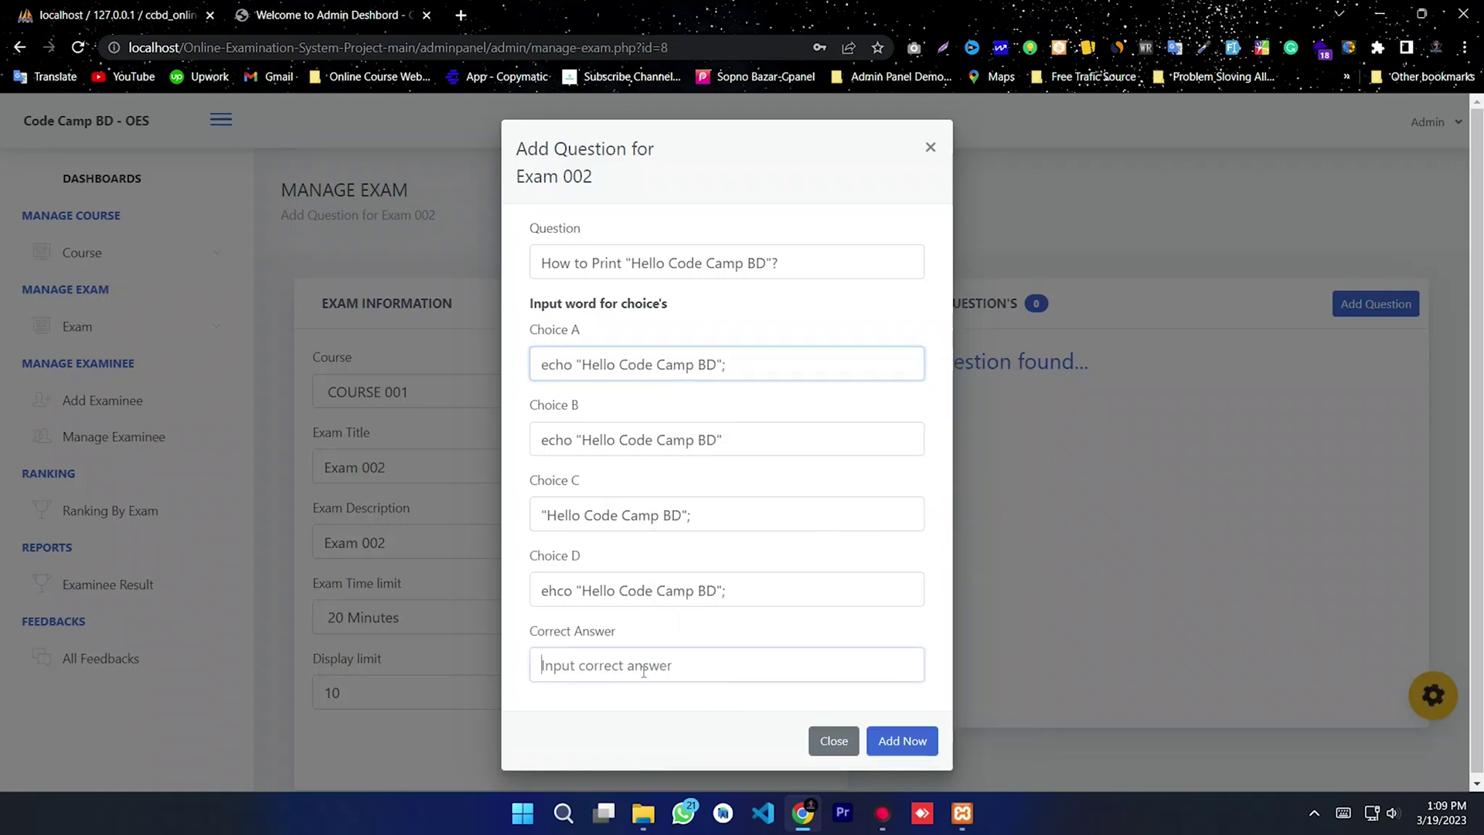
right_click(644, 669)
left_click(686, 442)
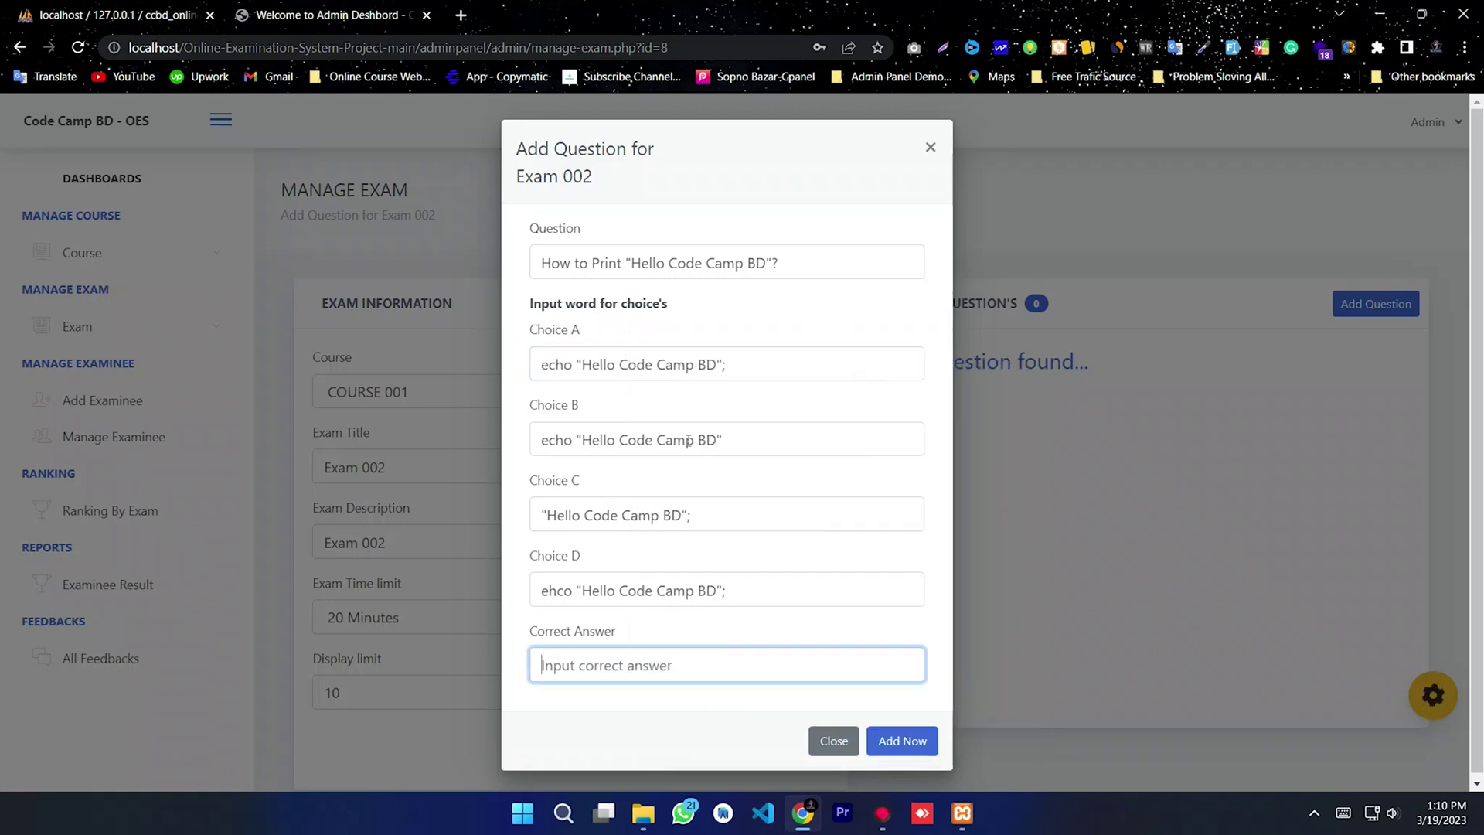
triple_click(672, 667)
left_click(579, 722)
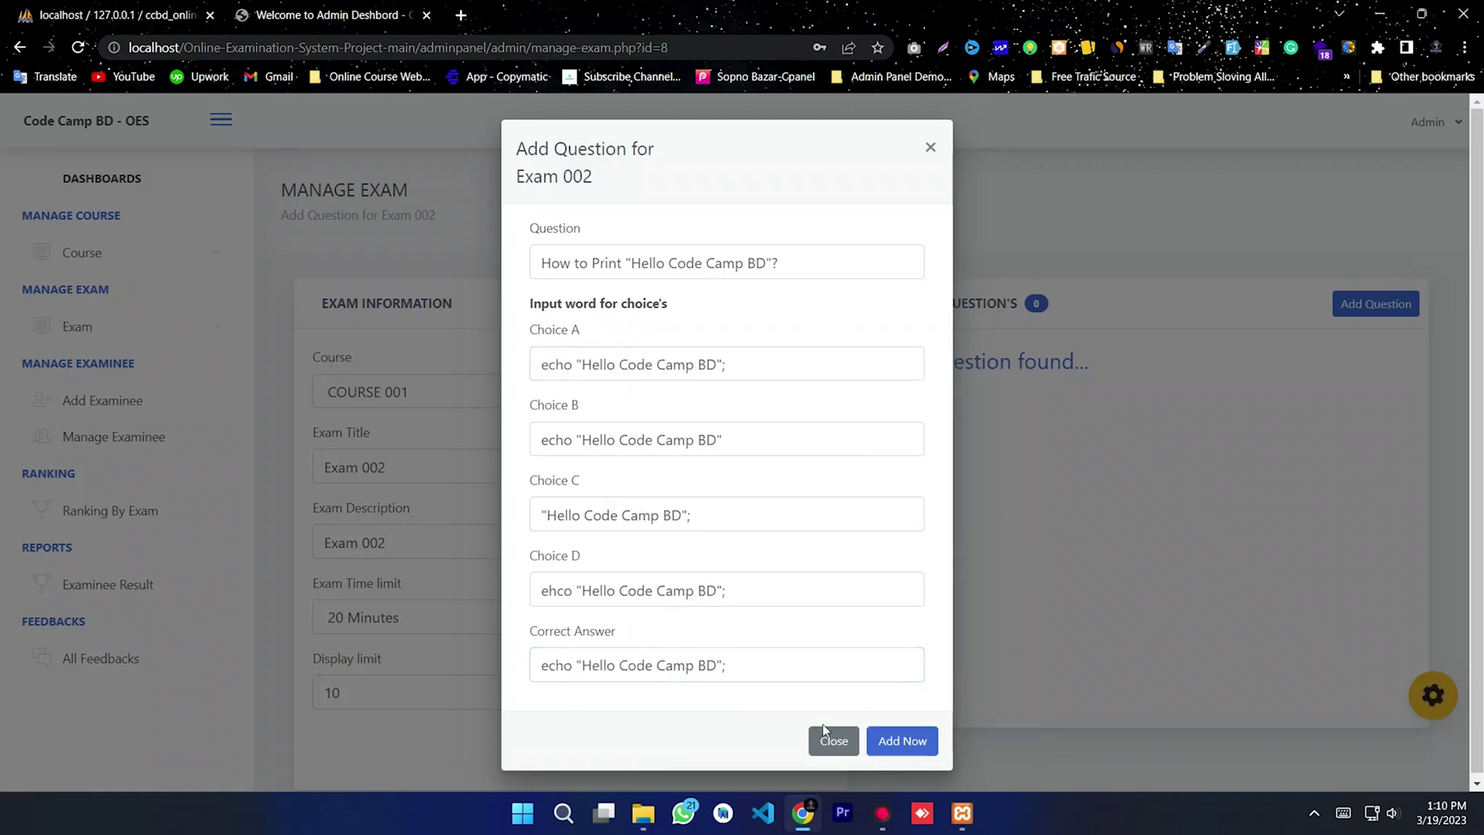
Step: Save the question to Exam 002, dismiss the confirmation, and close the form
left_click(913, 742)
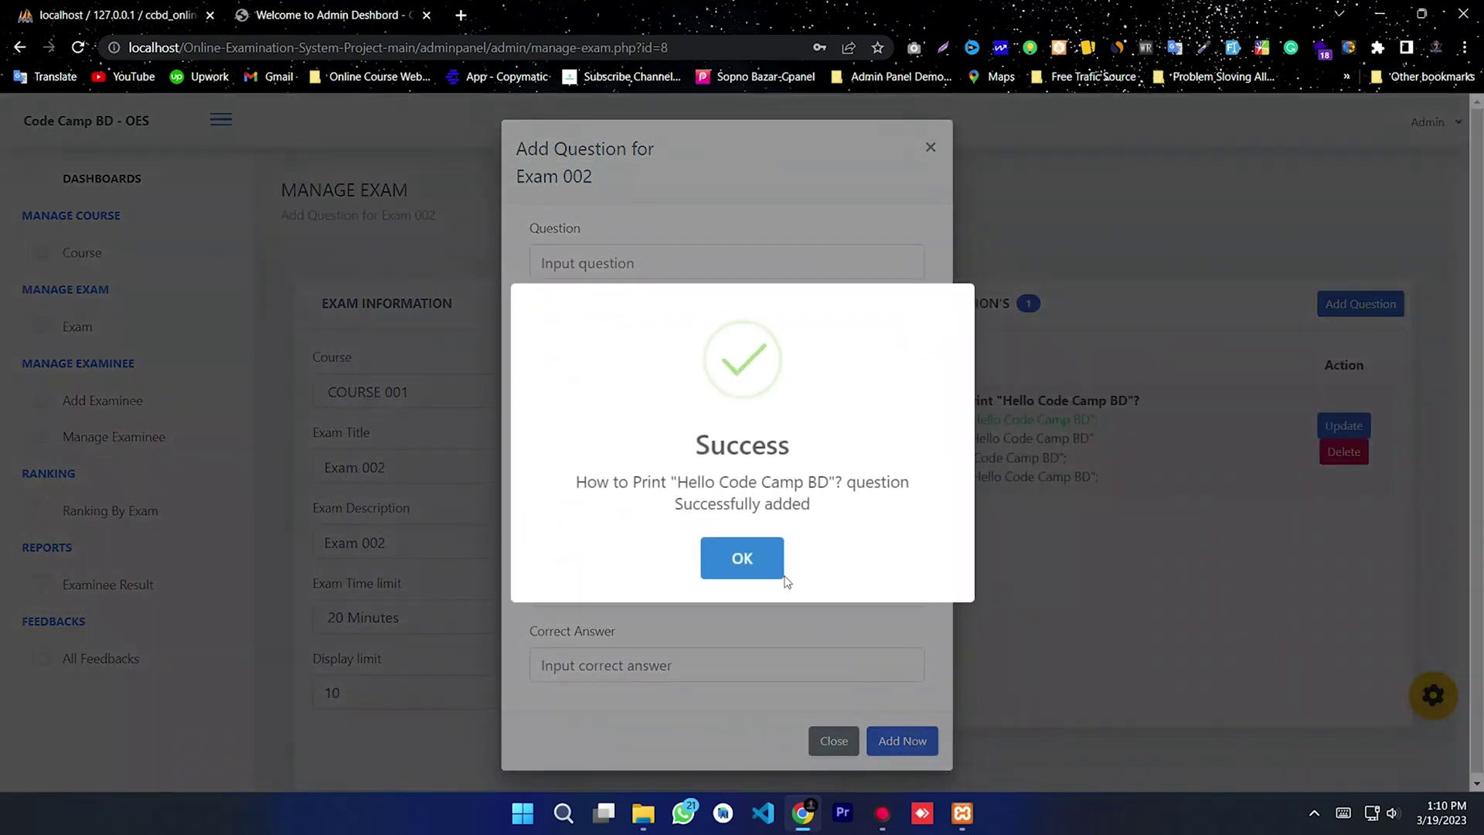
left_click(784, 560)
left_click(931, 148)
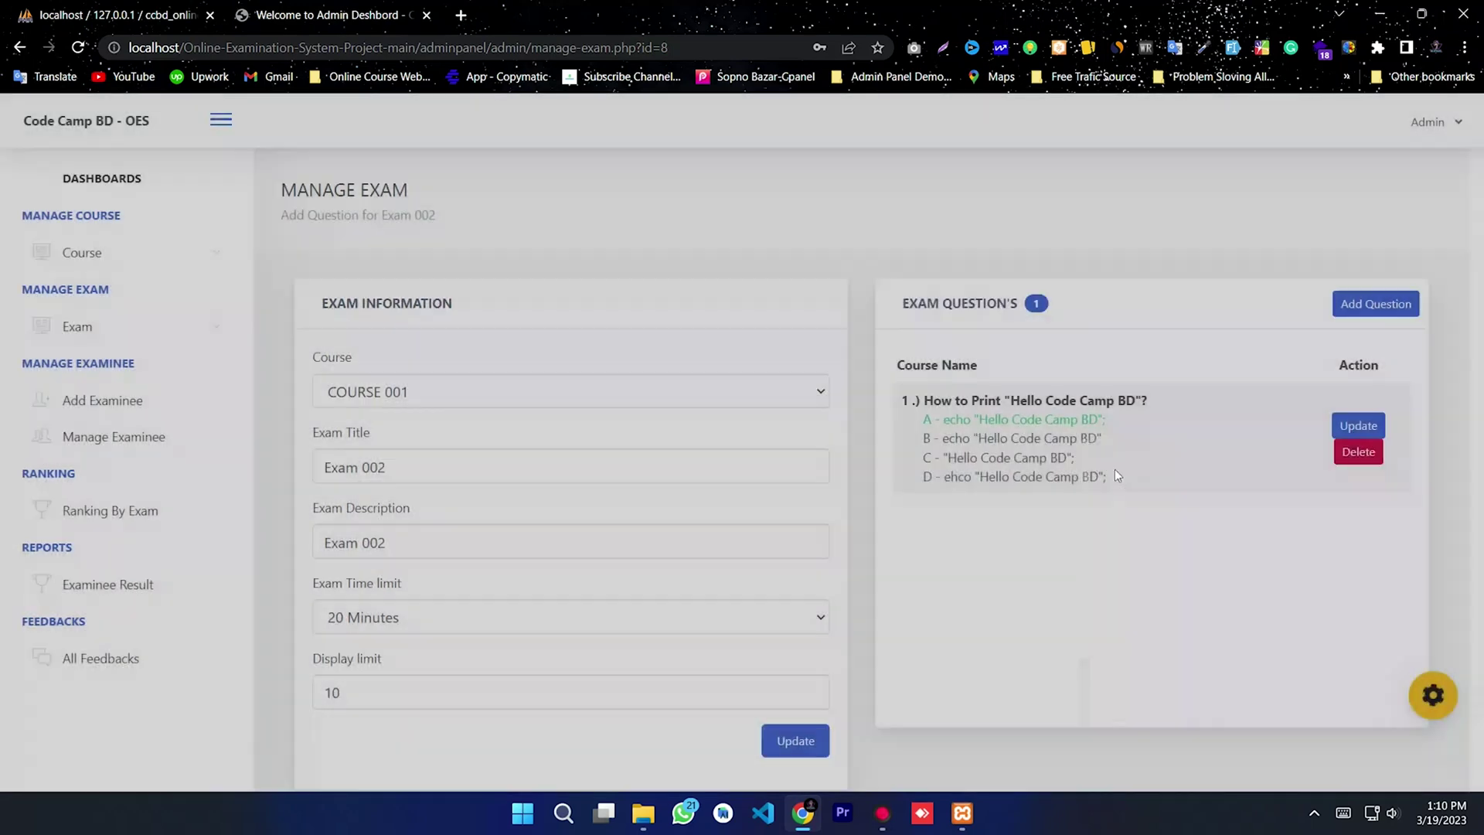
left_click_drag(1159, 504, 918, 399)
left_click(1033, 534)
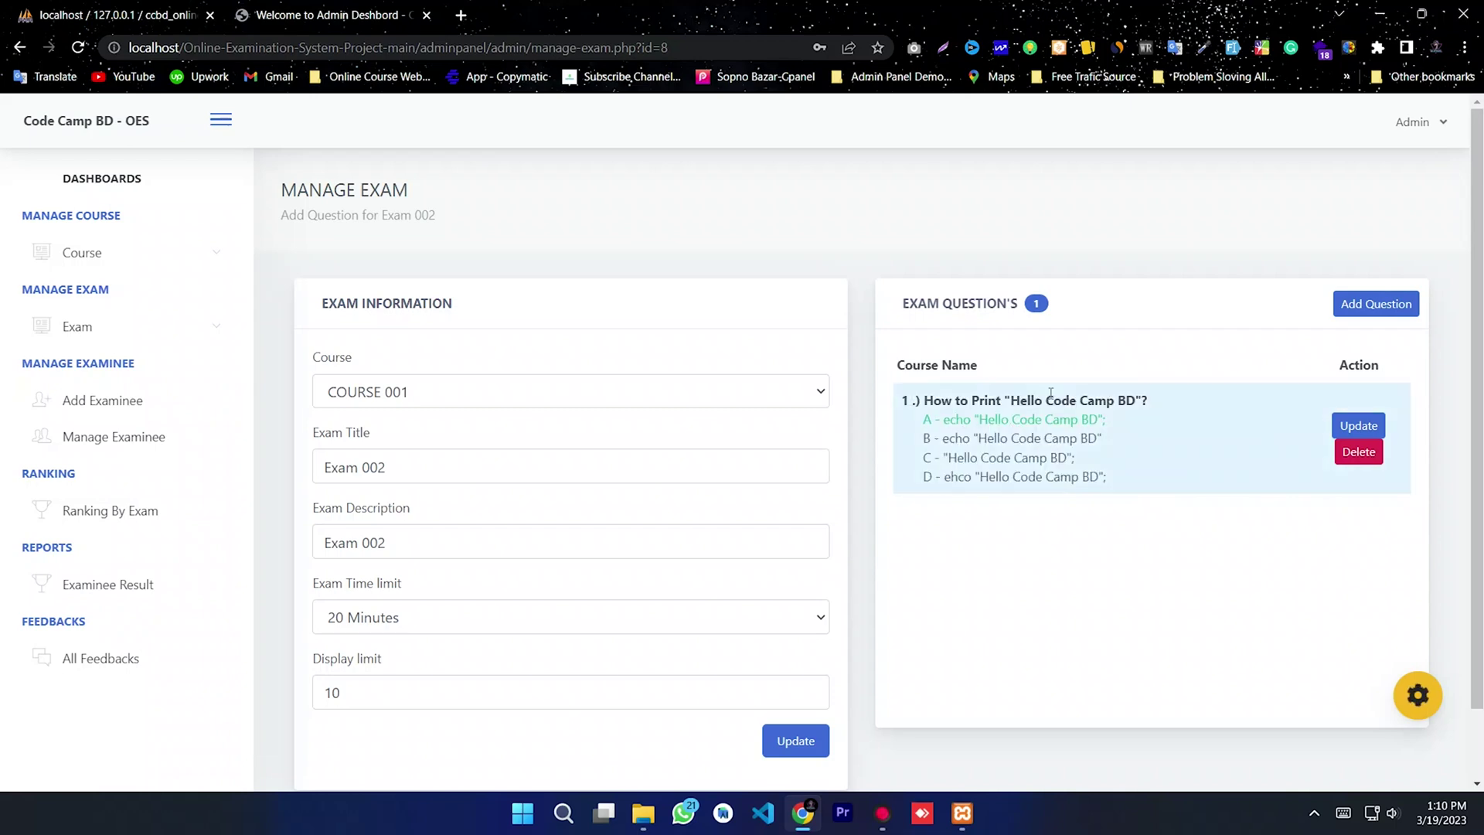
Step: Enter the question 'How to Sum in PHP?' with choices starting $, a+b, a++b and echo
left_click(1369, 306)
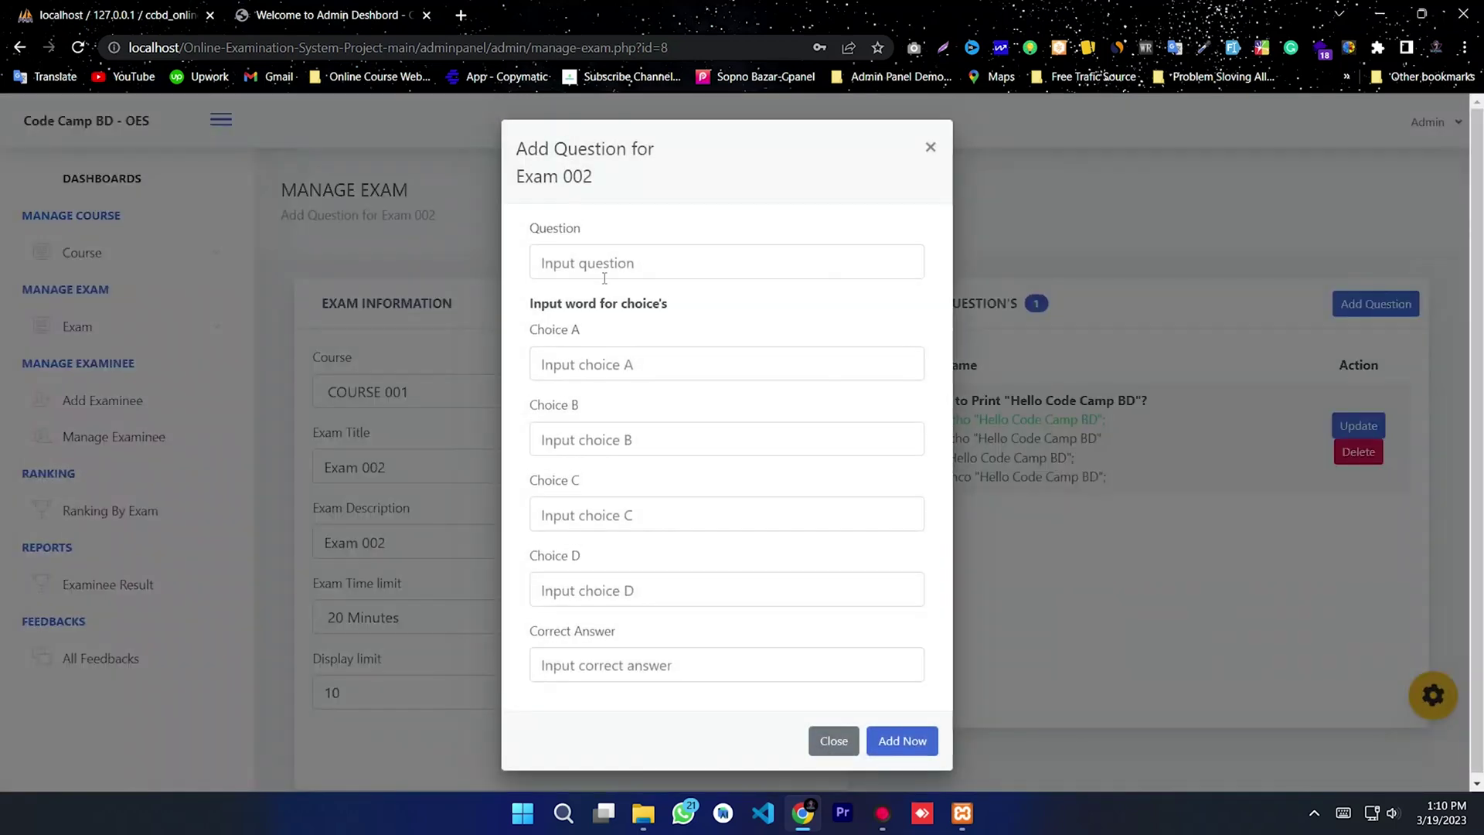
type("Ho")
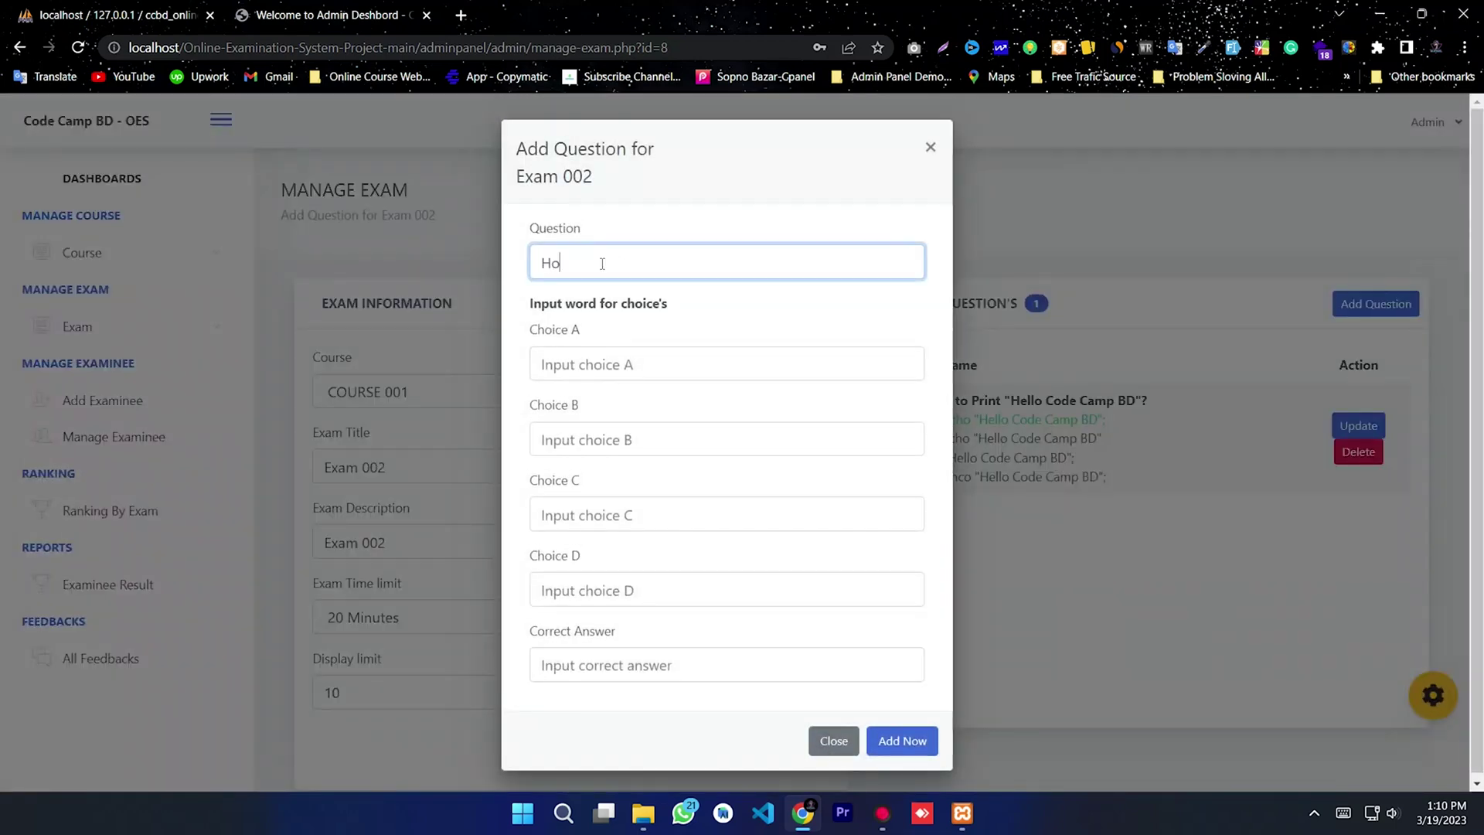
type("w to Sum in PHP?")
left_click(682, 366)
type("#")
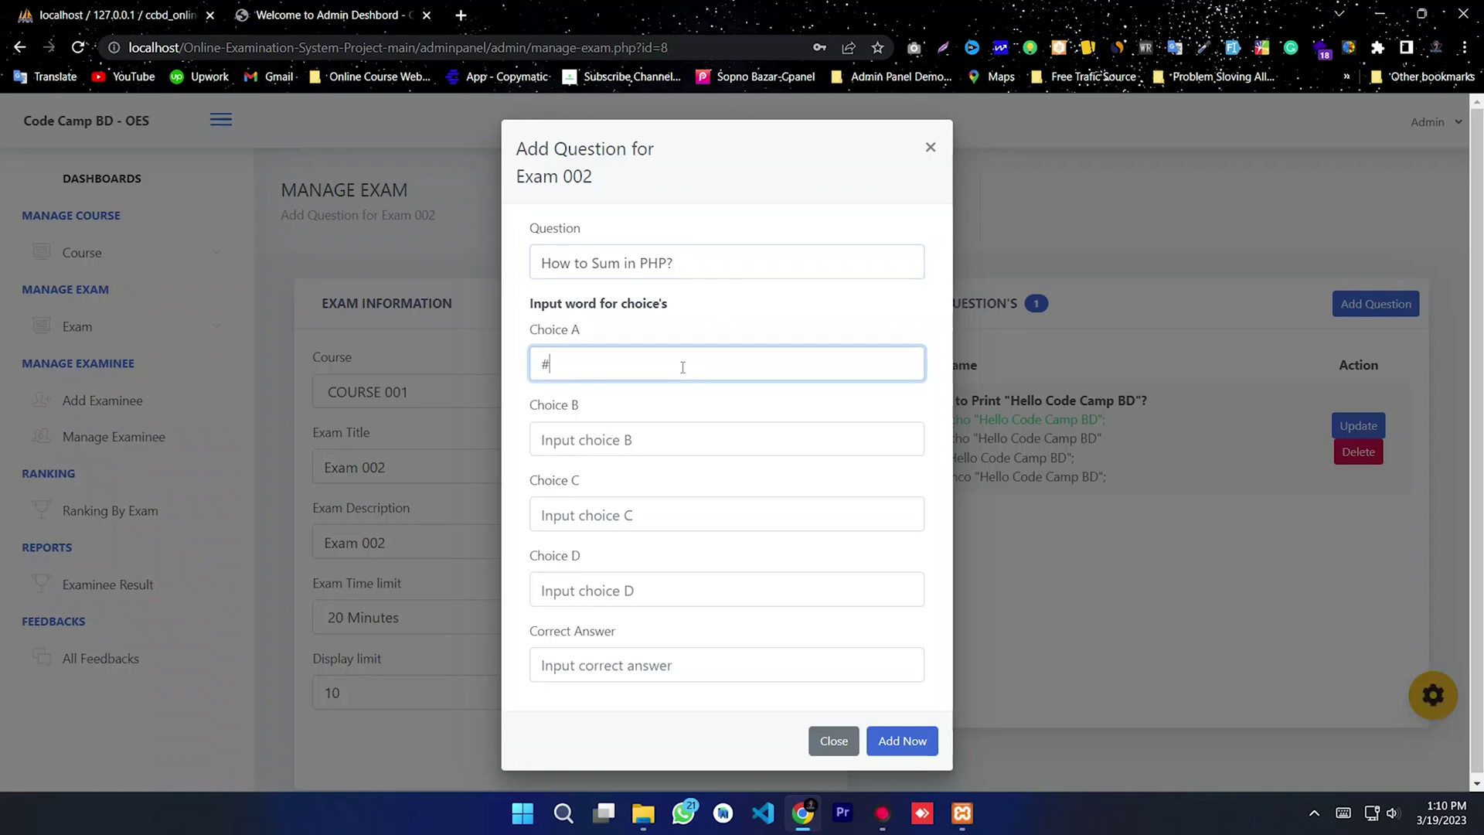
key("BackSpace")
type("$a + $b;")
key("ctrl+a")
left_click(588, 431)
type("a")
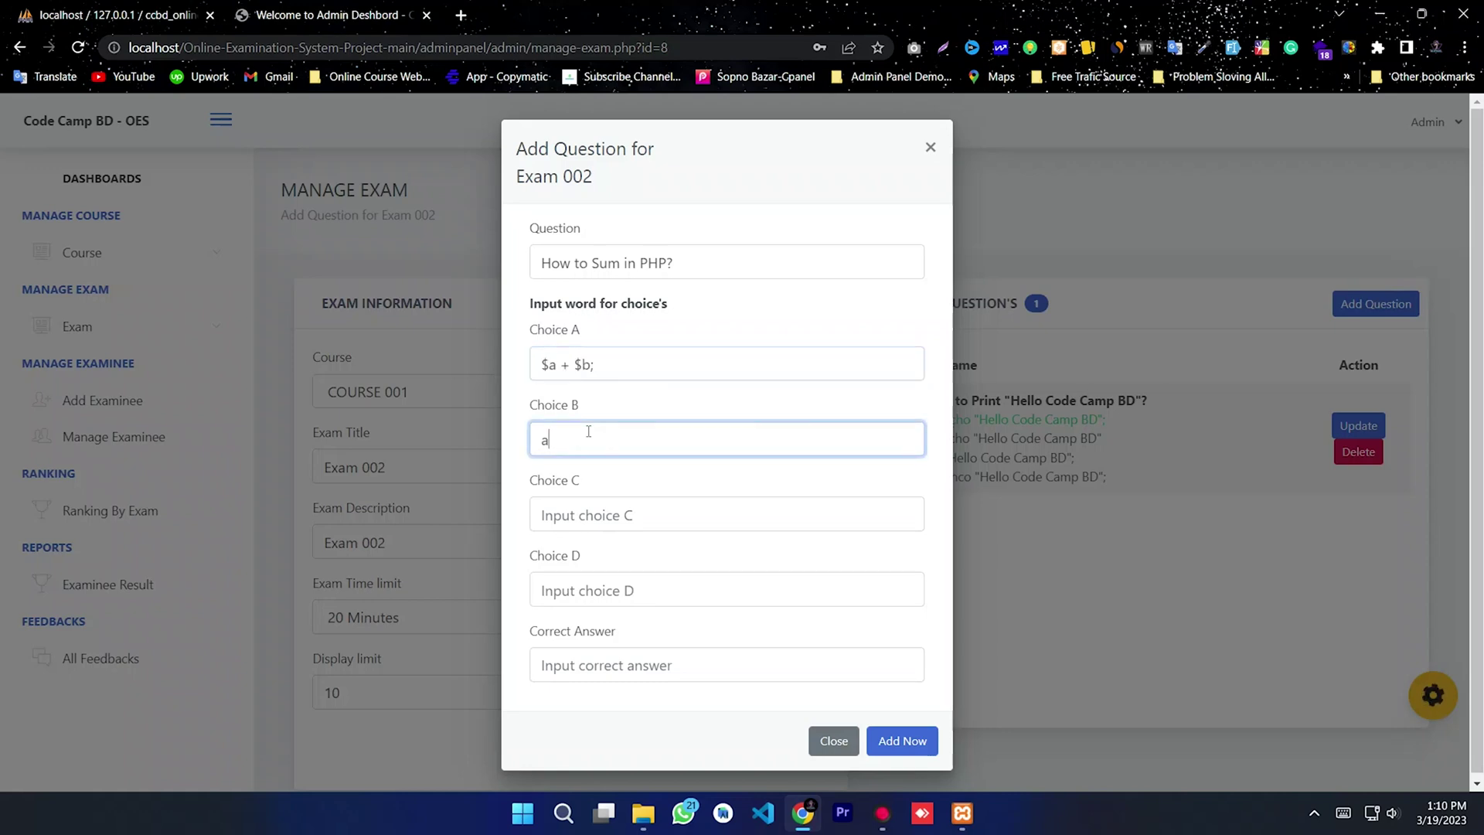
type("+b")
left_click(580, 515)
type("a++b")
left_click(576, 586)
type("echo")
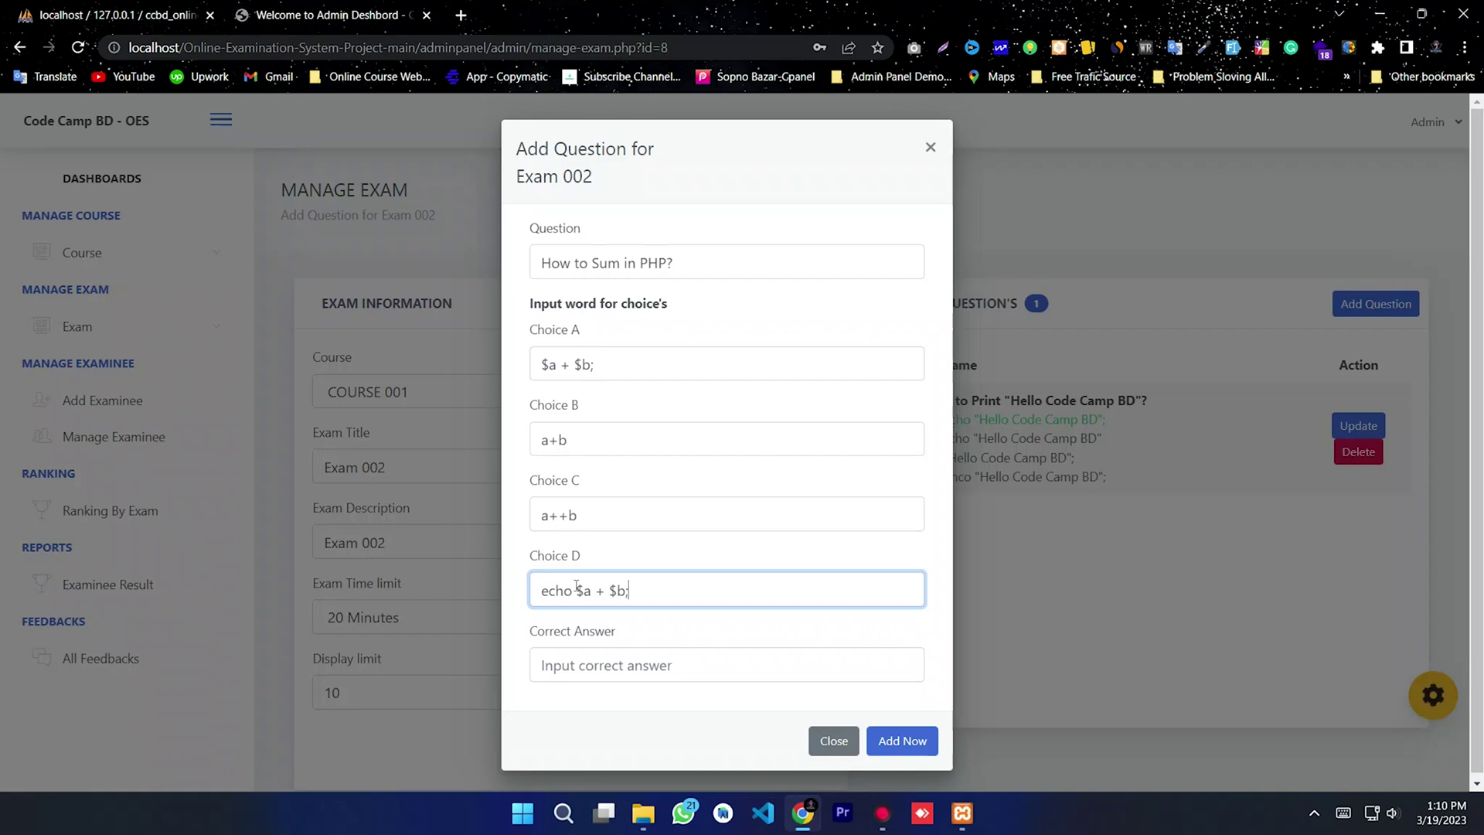
Step: Copy choice D, echo $a + $b;, into Correct Answer and save the question
left_click_drag(664, 596, 477, 437)
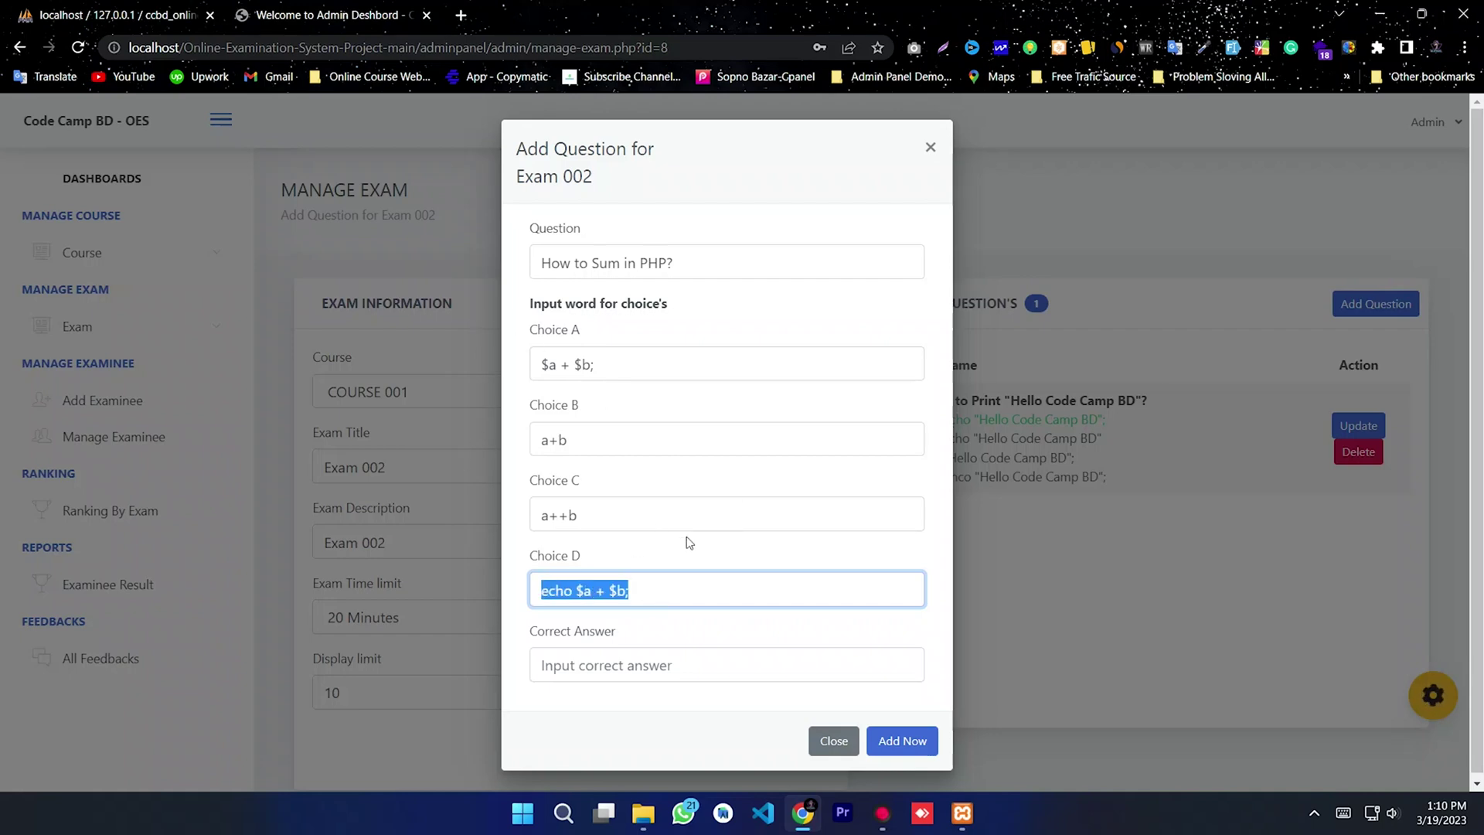
right_click(598, 595)
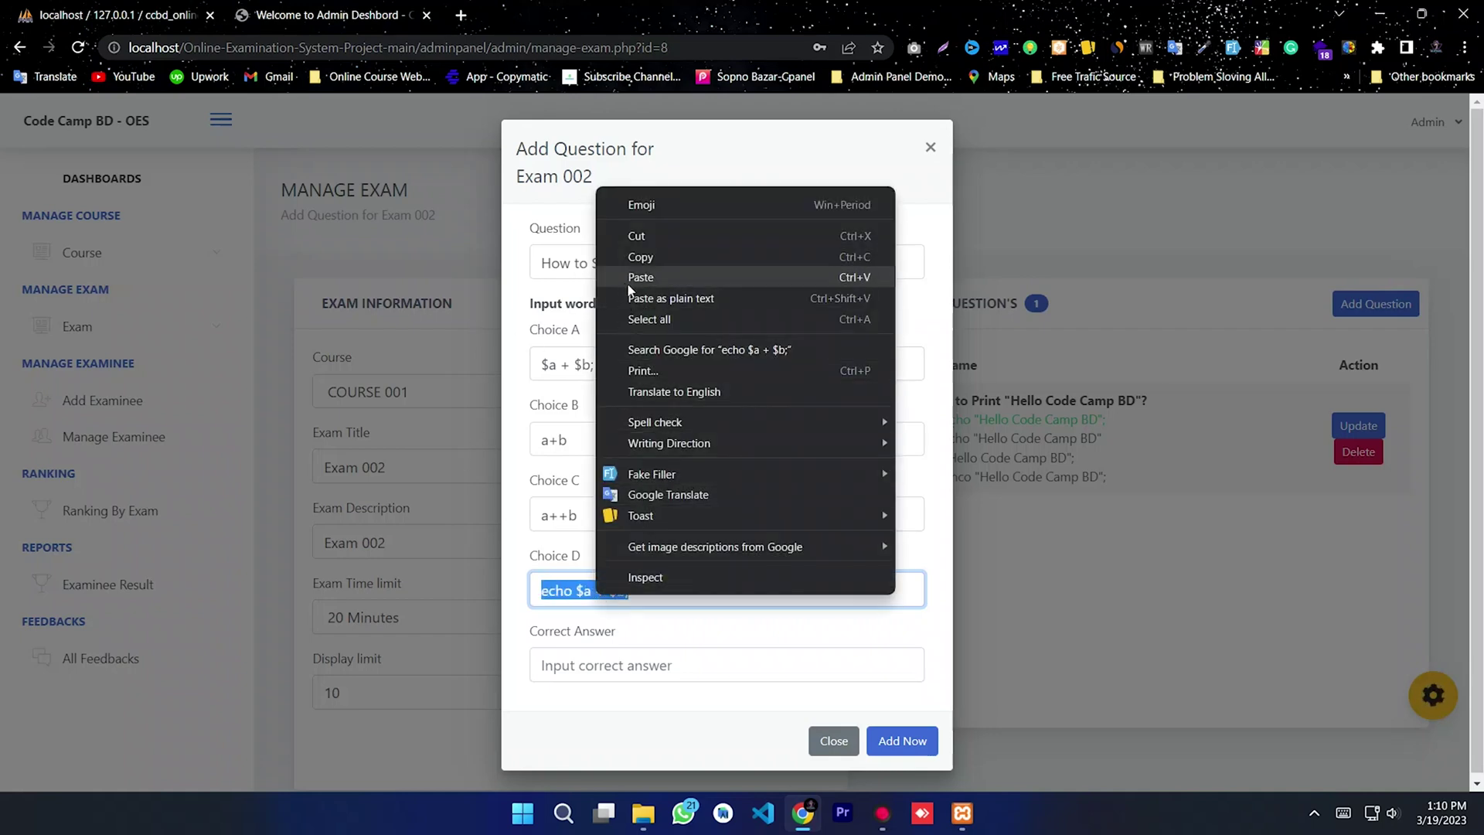
left_click(637, 259)
left_click(618, 662)
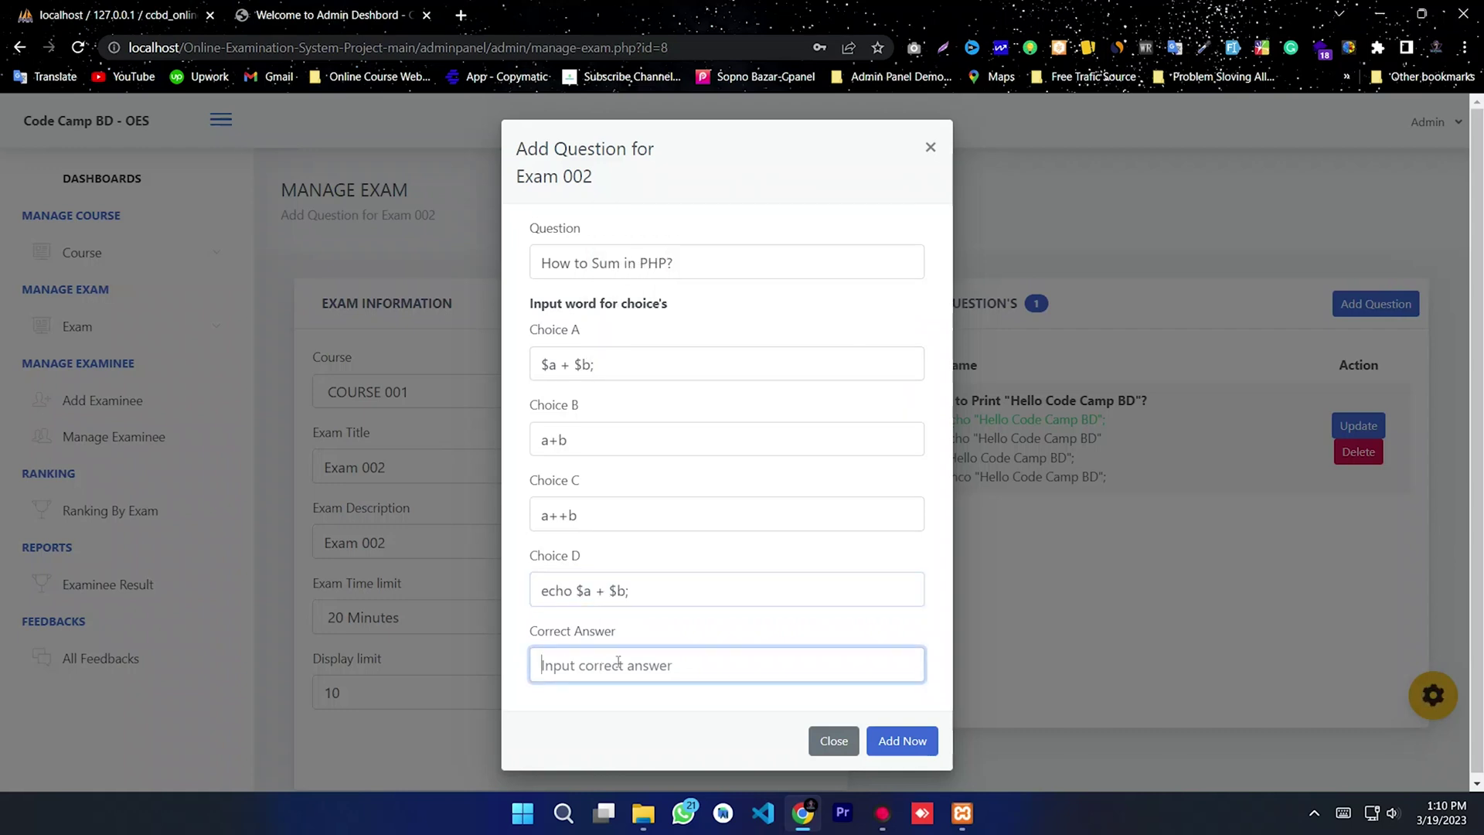
key("ctrl+v")
left_click(901, 741)
left_click(742, 561)
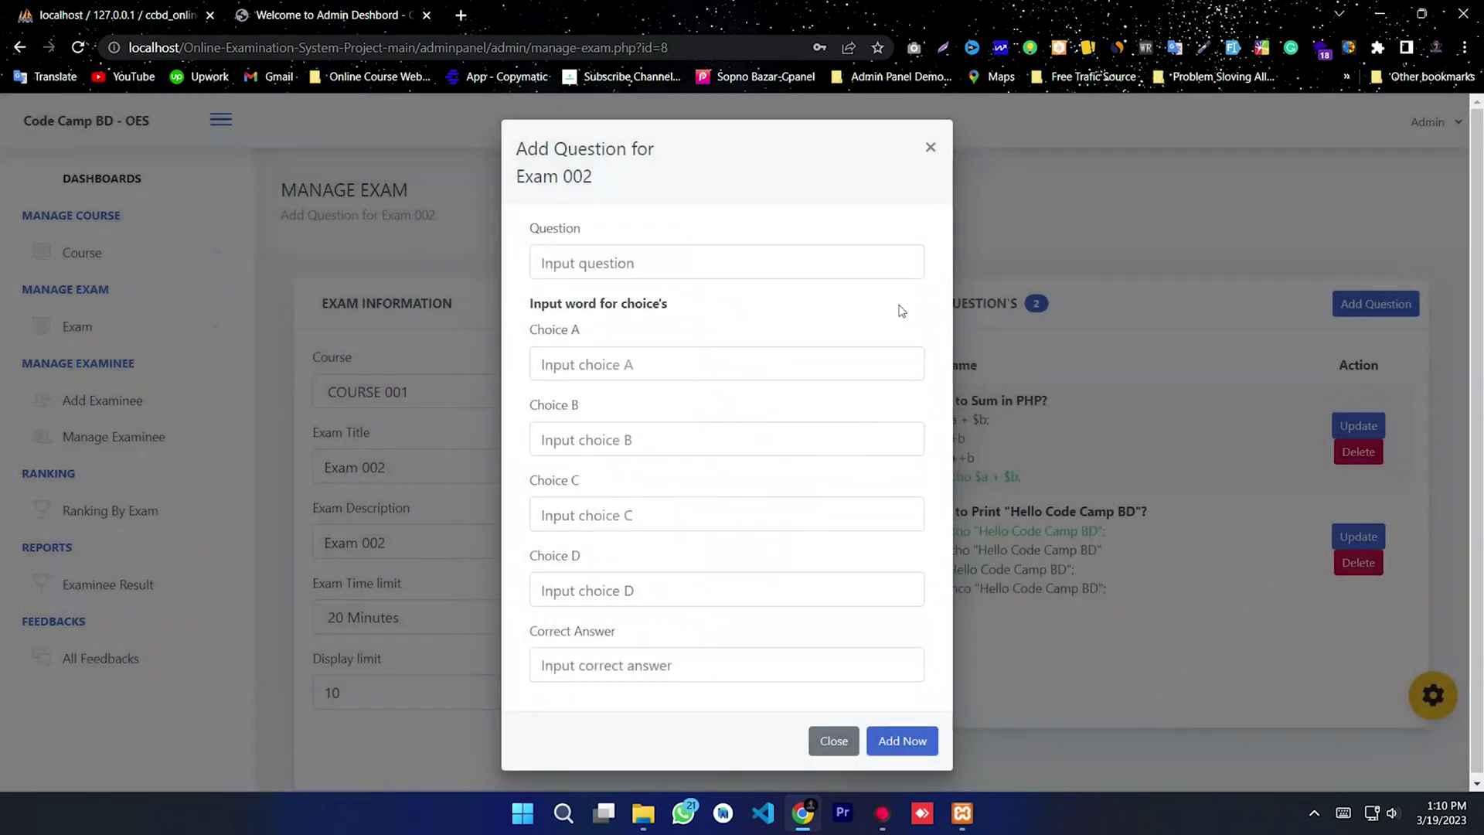
Step: Close the form and check the new question in Exam 002's list
left_click(930, 148)
left_click_drag(1153, 641, 901, 363)
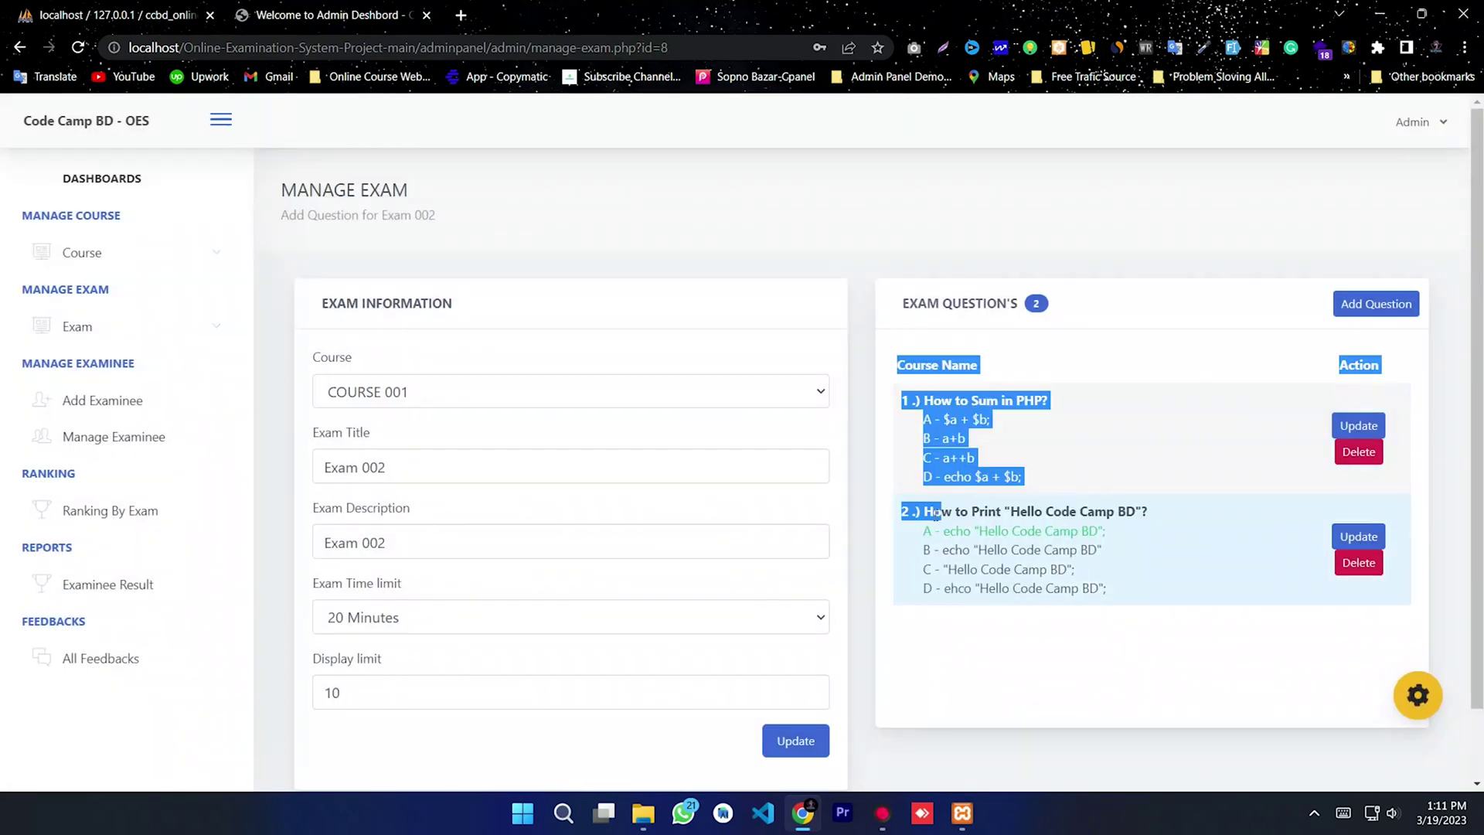
left_click(1017, 629)
left_click_drag(1033, 485, 905, 378)
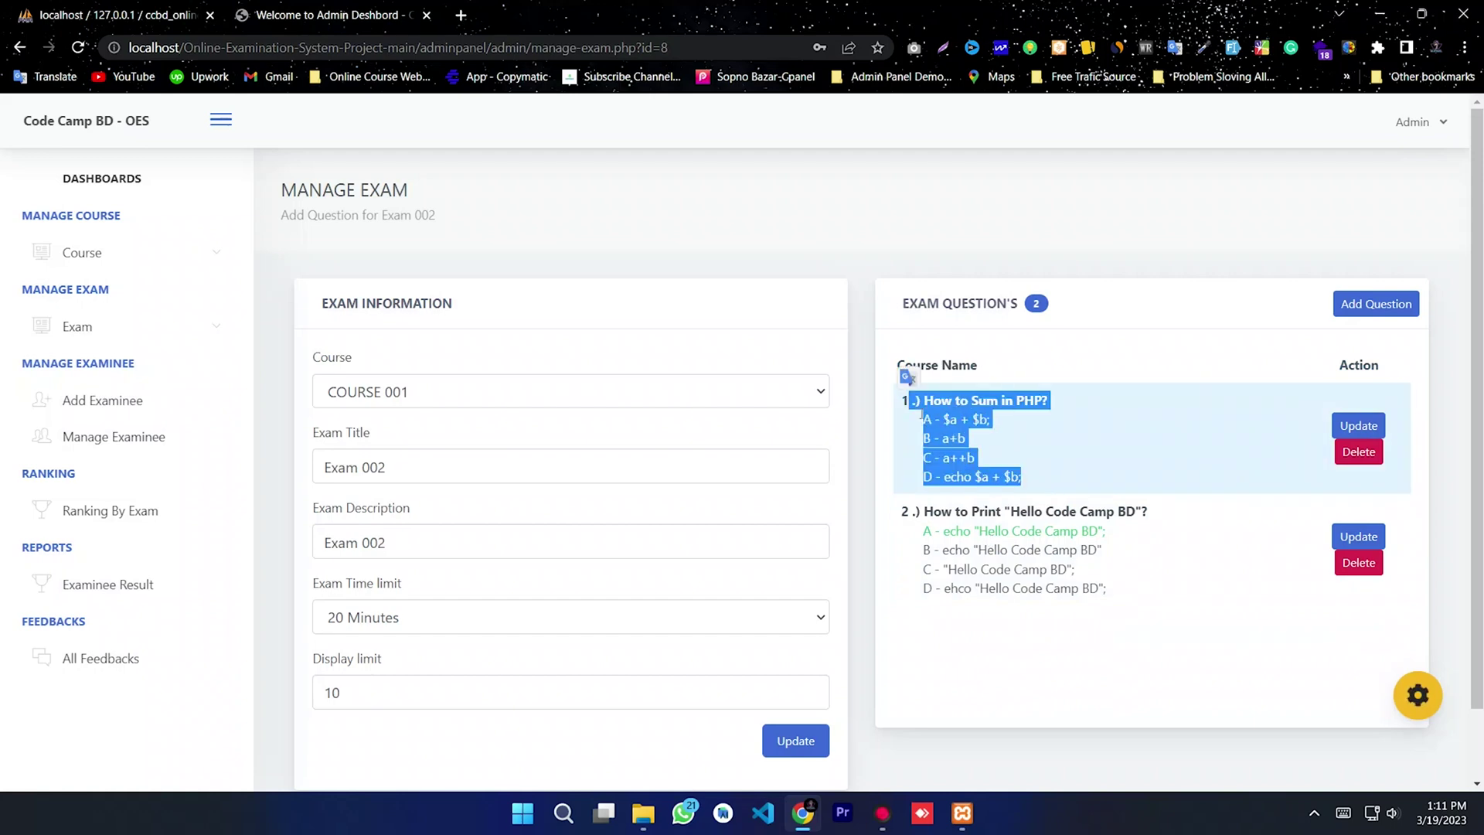
left_click(1124, 407)
Step: Enter question Exam QN 03 with choices A, B, C and D
left_click(1351, 306)
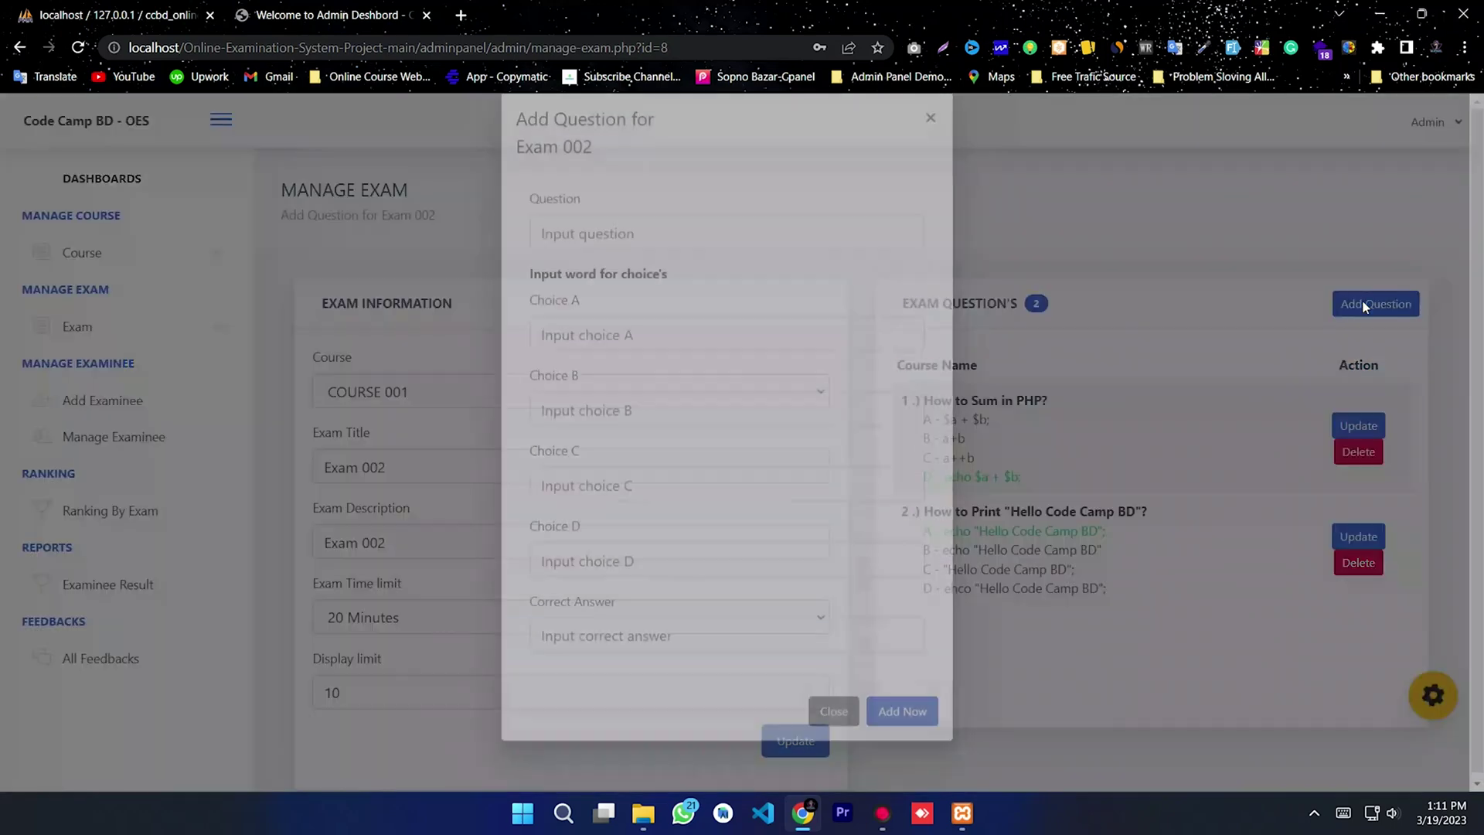
left_click(675, 263)
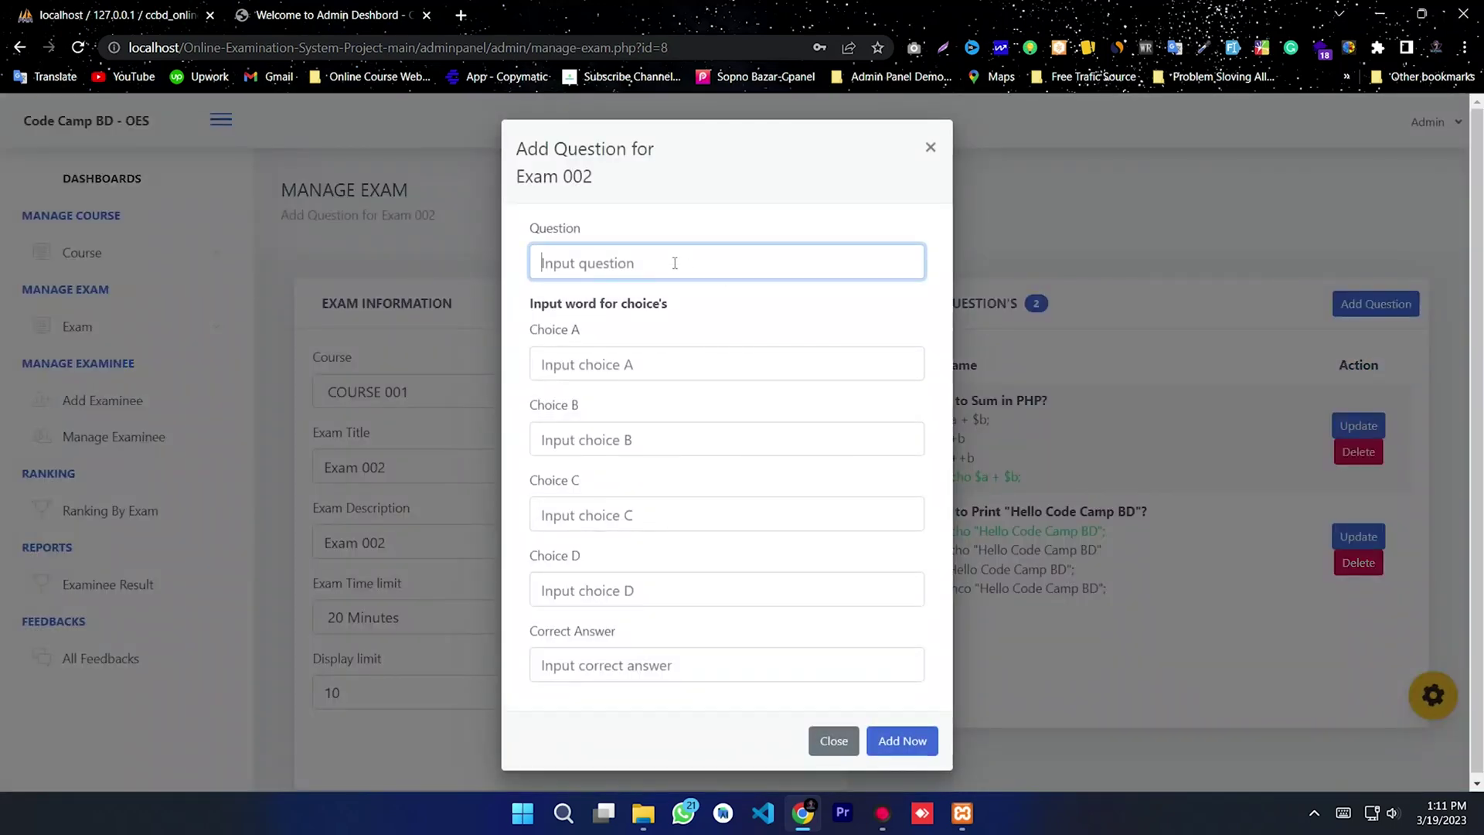
type("Exa")
left_click_drag(674, 263, 463, 265)
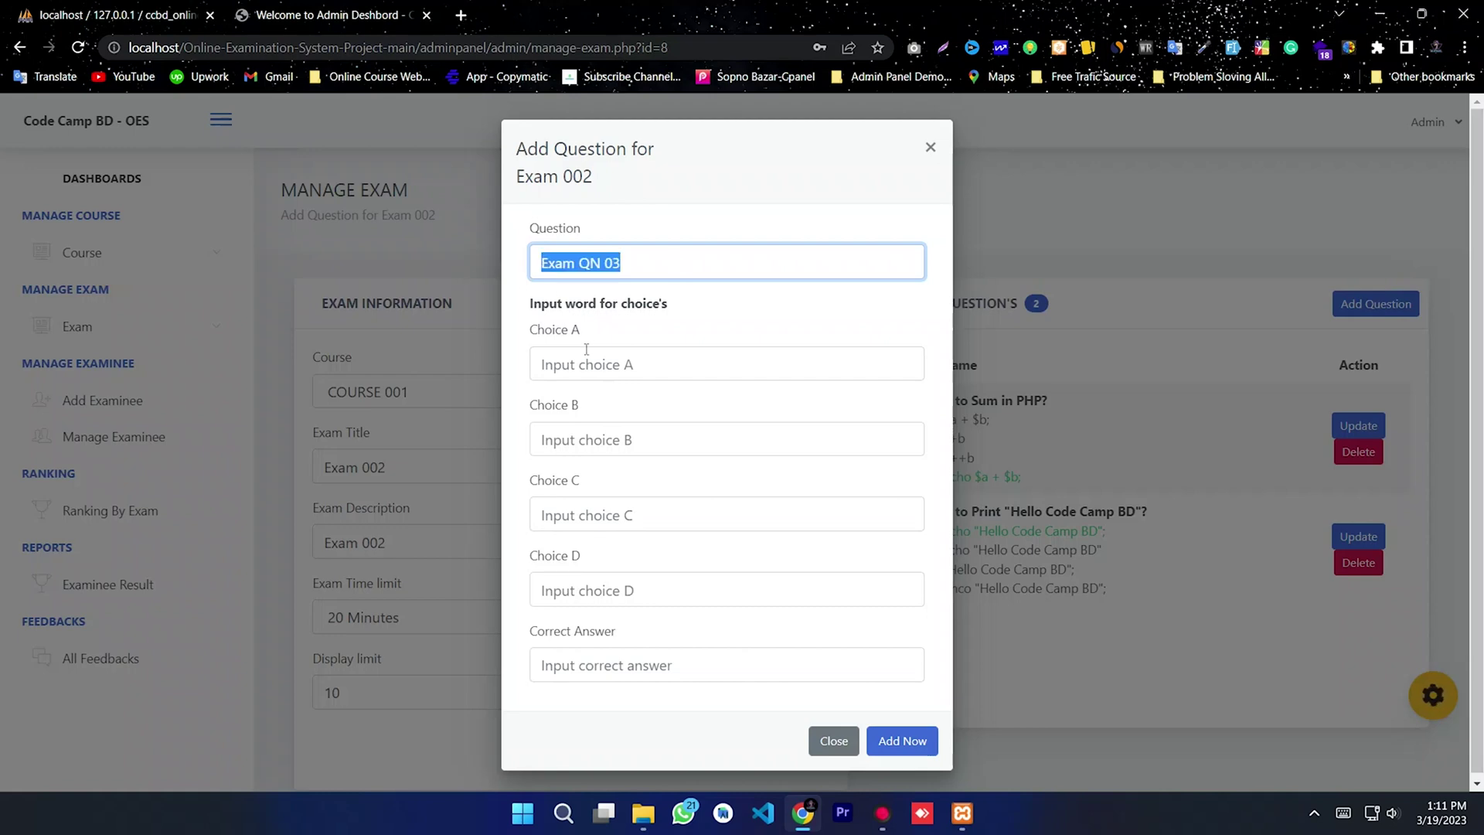
left_click(586, 358)
type("A")
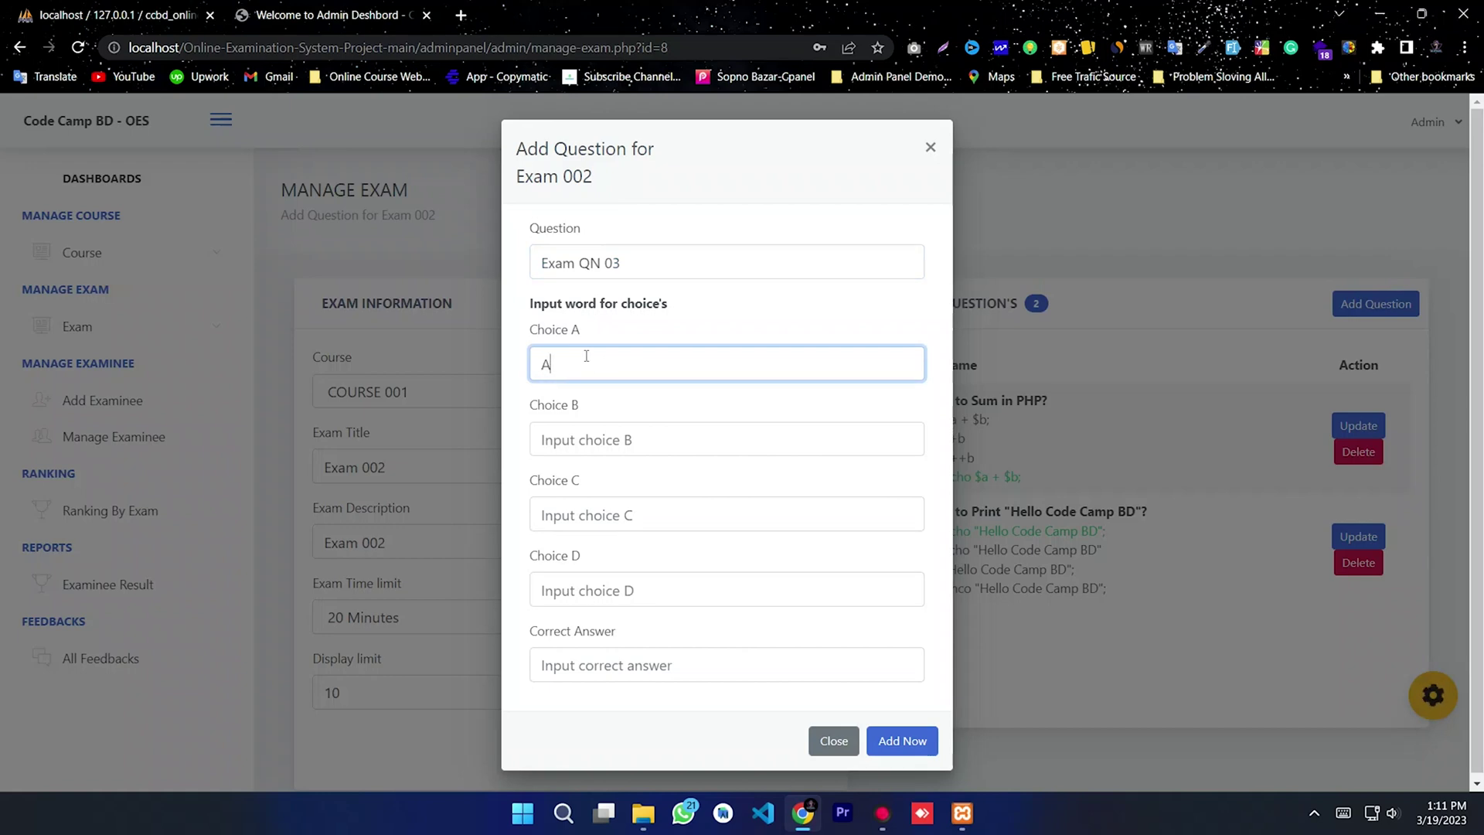
left_click(585, 439)
type("B")
left_click(583, 513)
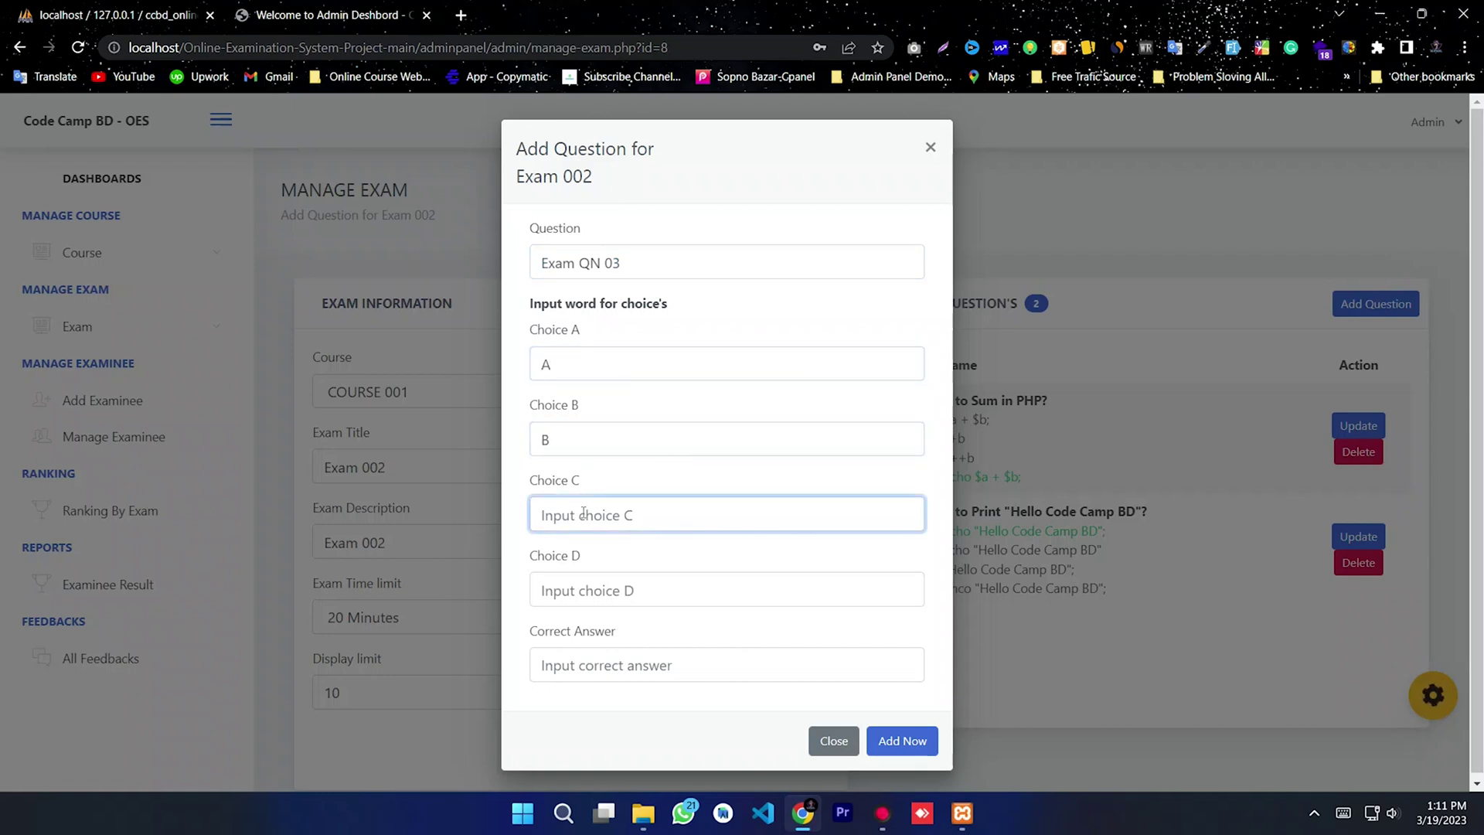
type("C")
left_click(600, 591)
type("D")
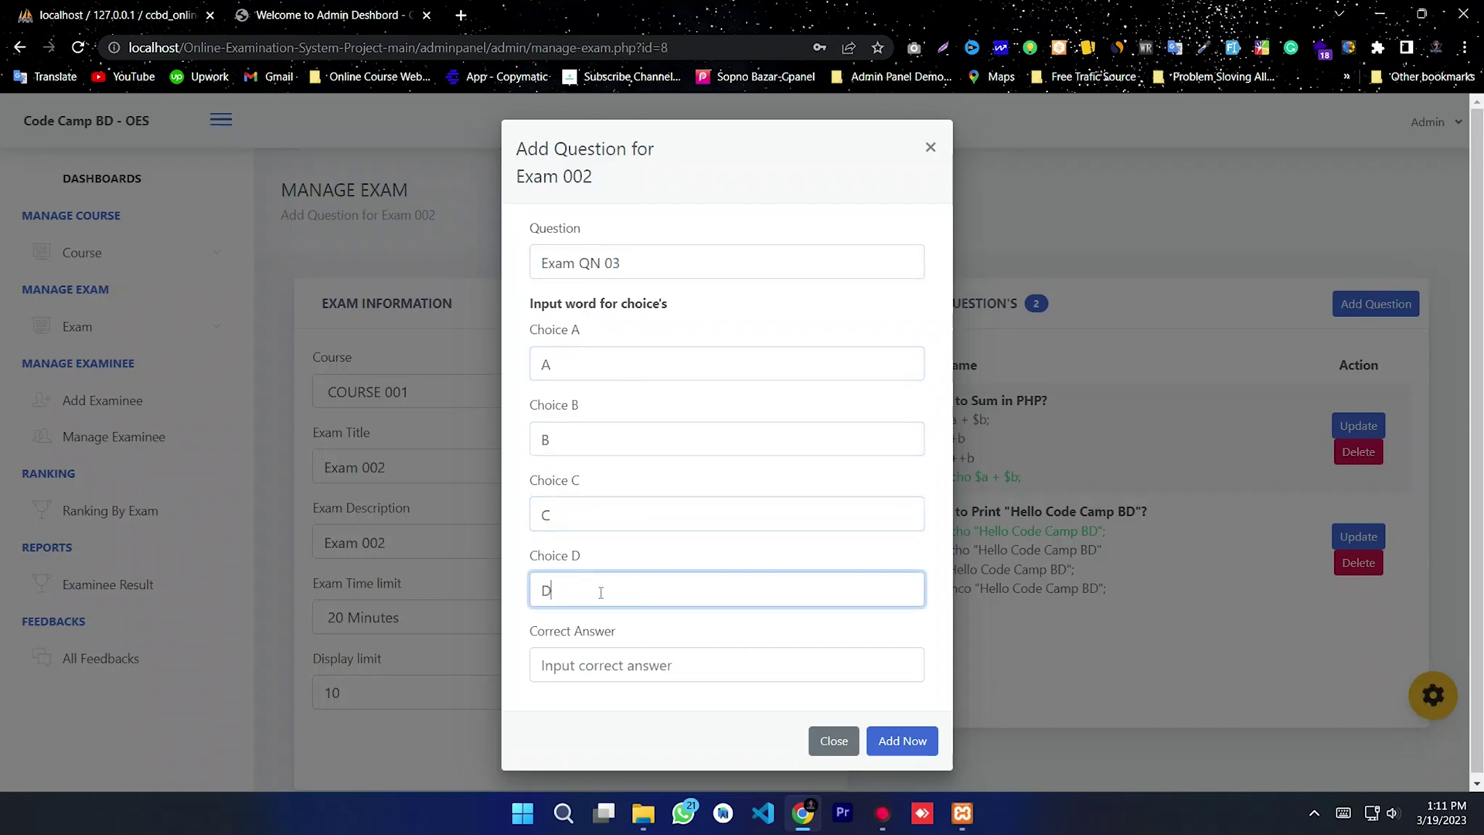
Step: Set C as Exam QN 03's correct answer and save it
key("Tab")
type("C")
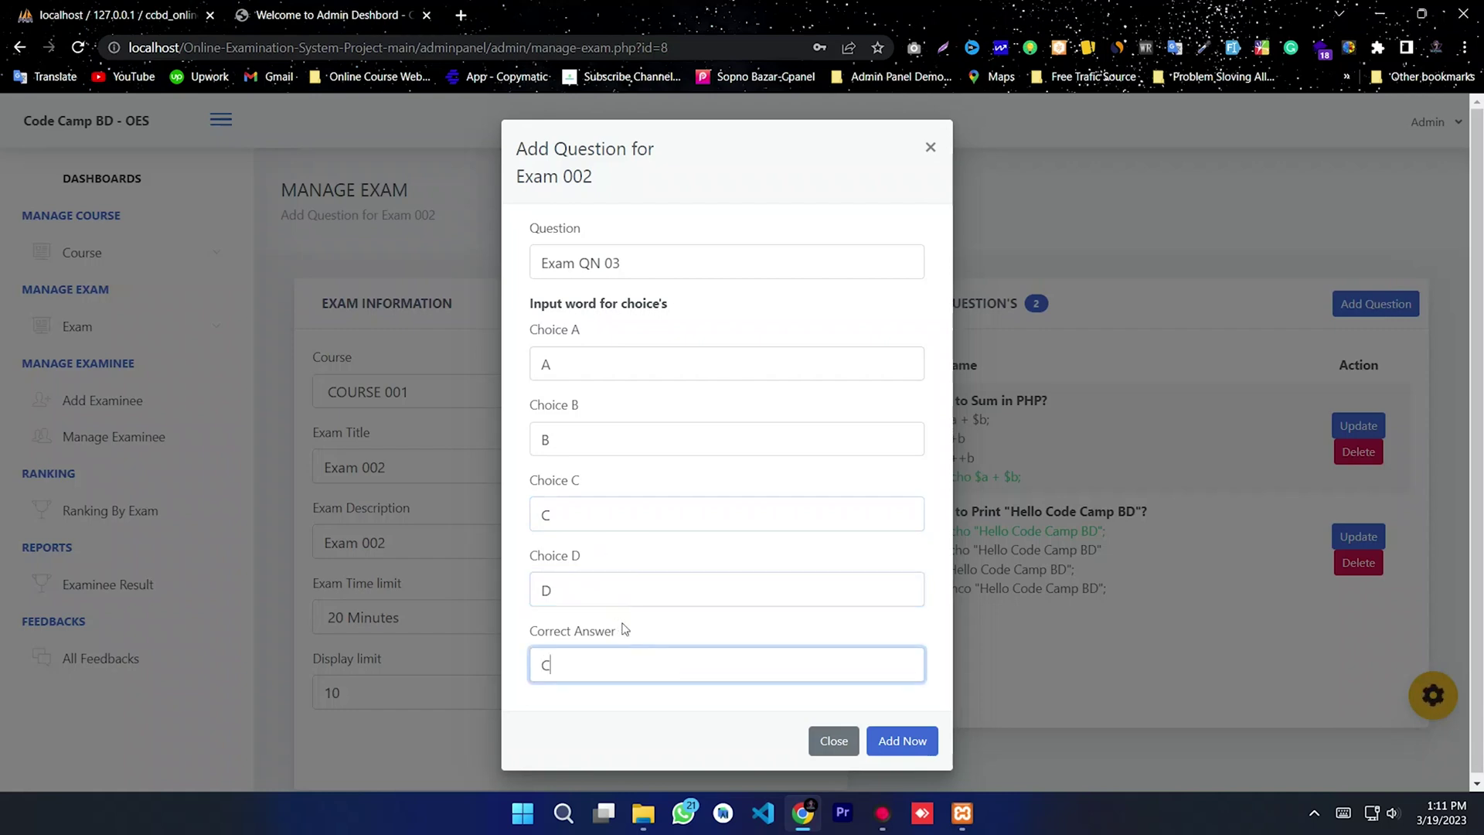
left_click(923, 740)
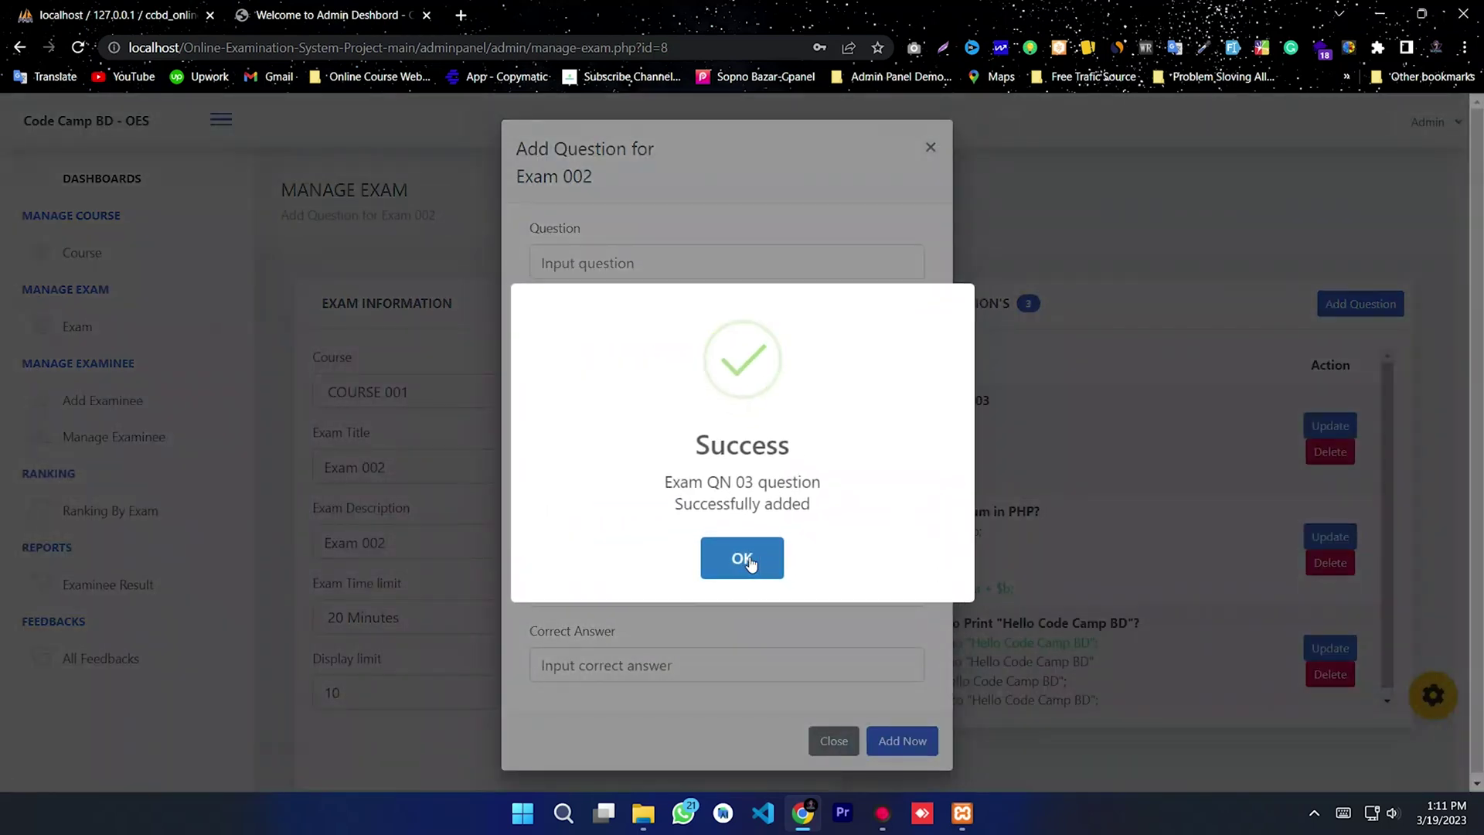
left_click(746, 559)
Step: Enter question Exam QN 04 with choices AA, BB, C and DD
left_click(663, 257)
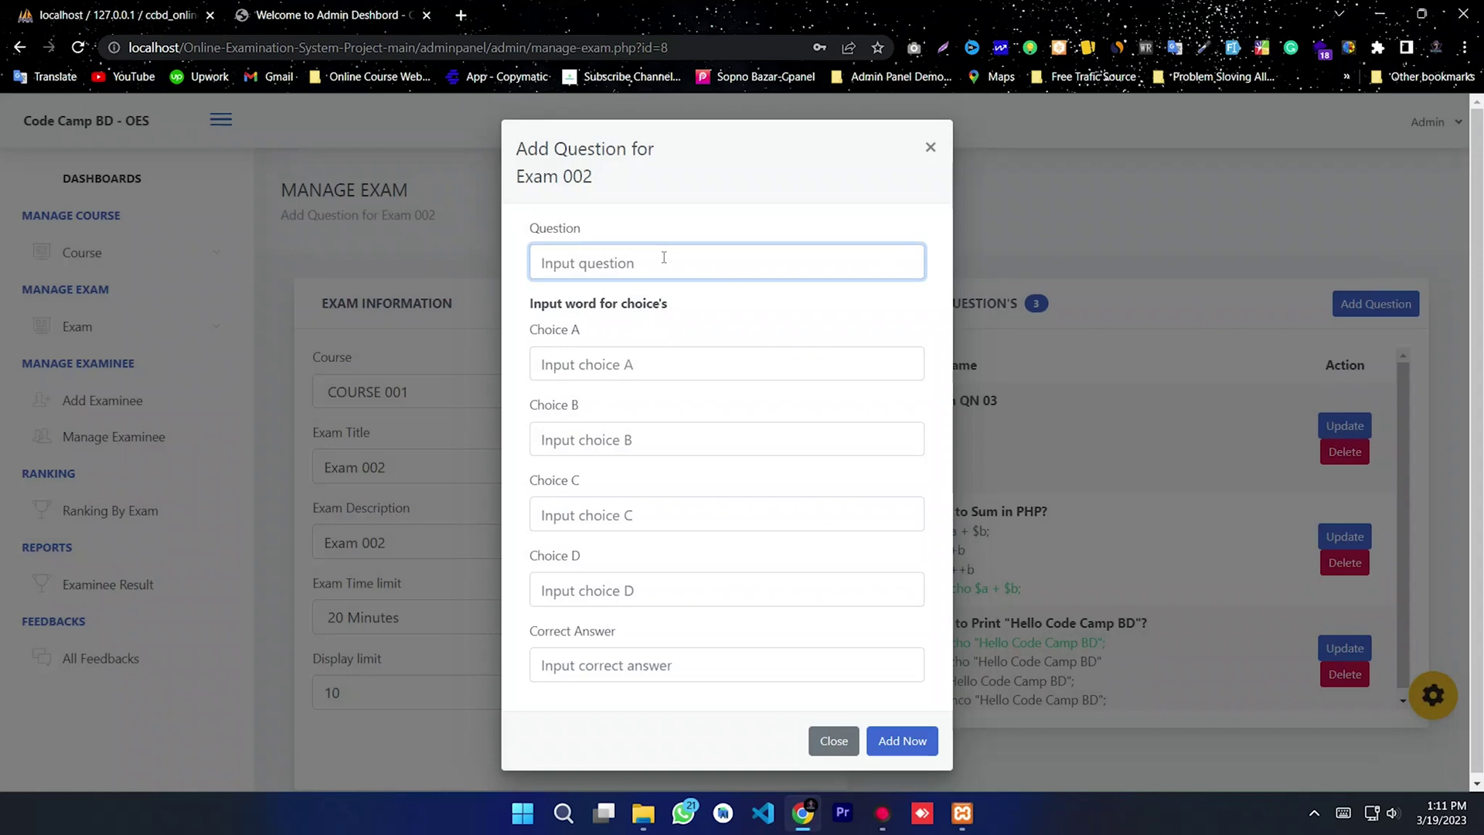
type("Exam QN 04")
left_click(629, 368)
type("AA")
left_click(611, 436)
type("BB")
left_click(595, 509)
type("CC")
left_click(580, 576)
type("DD")
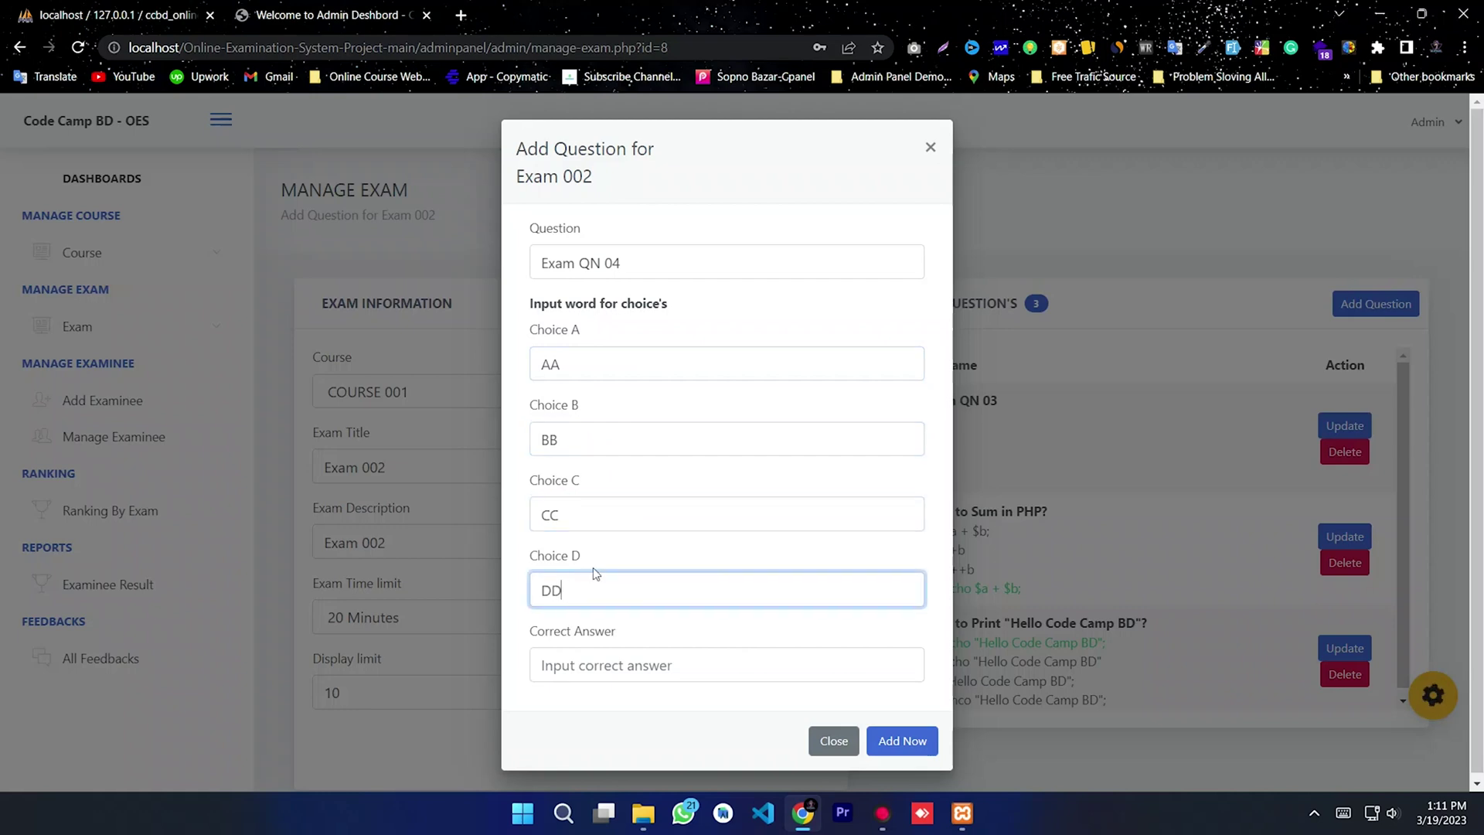
Step: Set BB as Exam QN 04's correct answer and save it
double_click(543, 438)
left_click(596, 662)
type("BB")
left_click(896, 740)
left_click(743, 568)
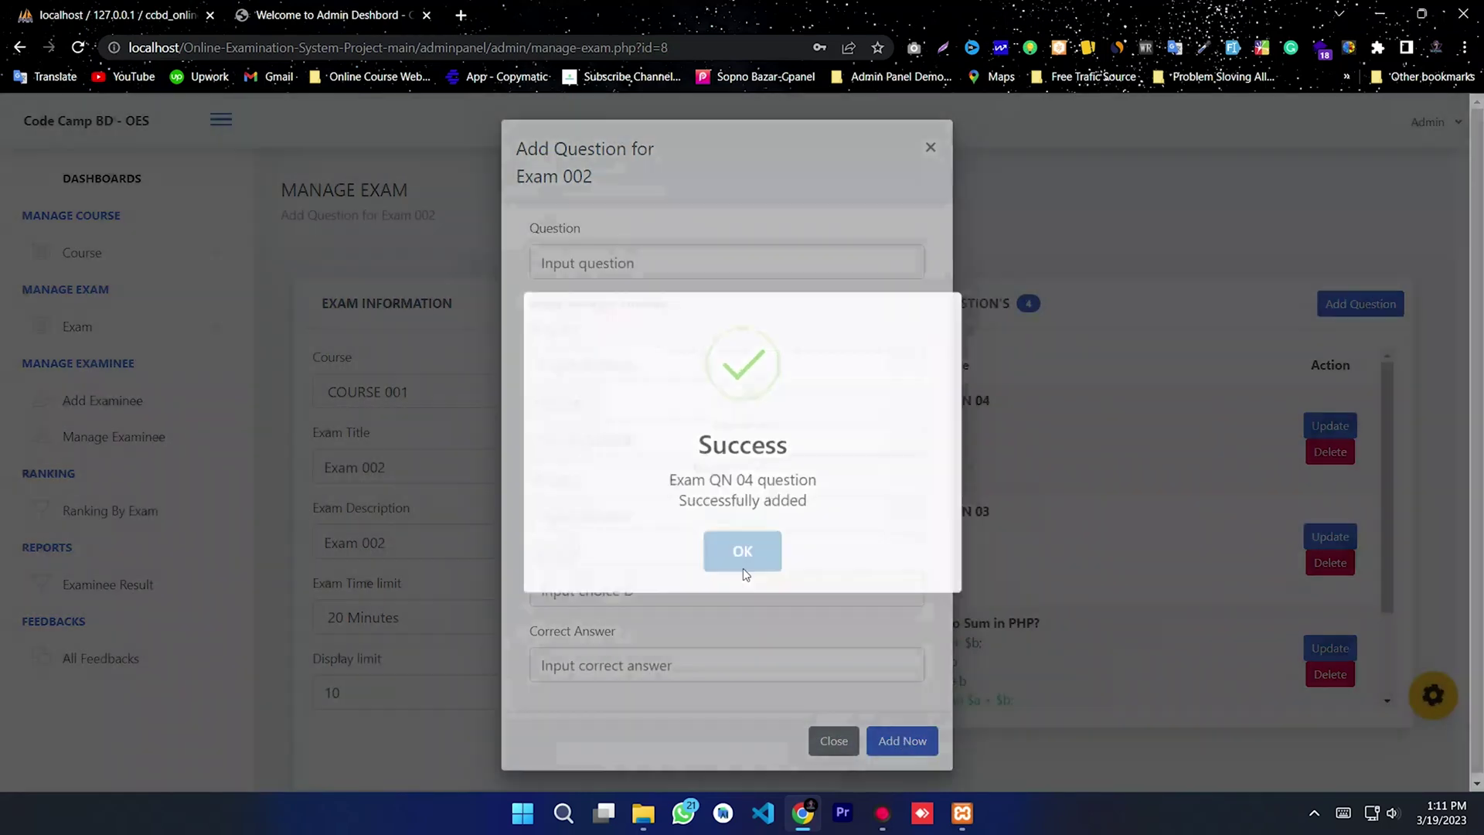
Step: Enter question Exam QN 05 with choices 00, 01, 02 and 03
left_click(599, 260)
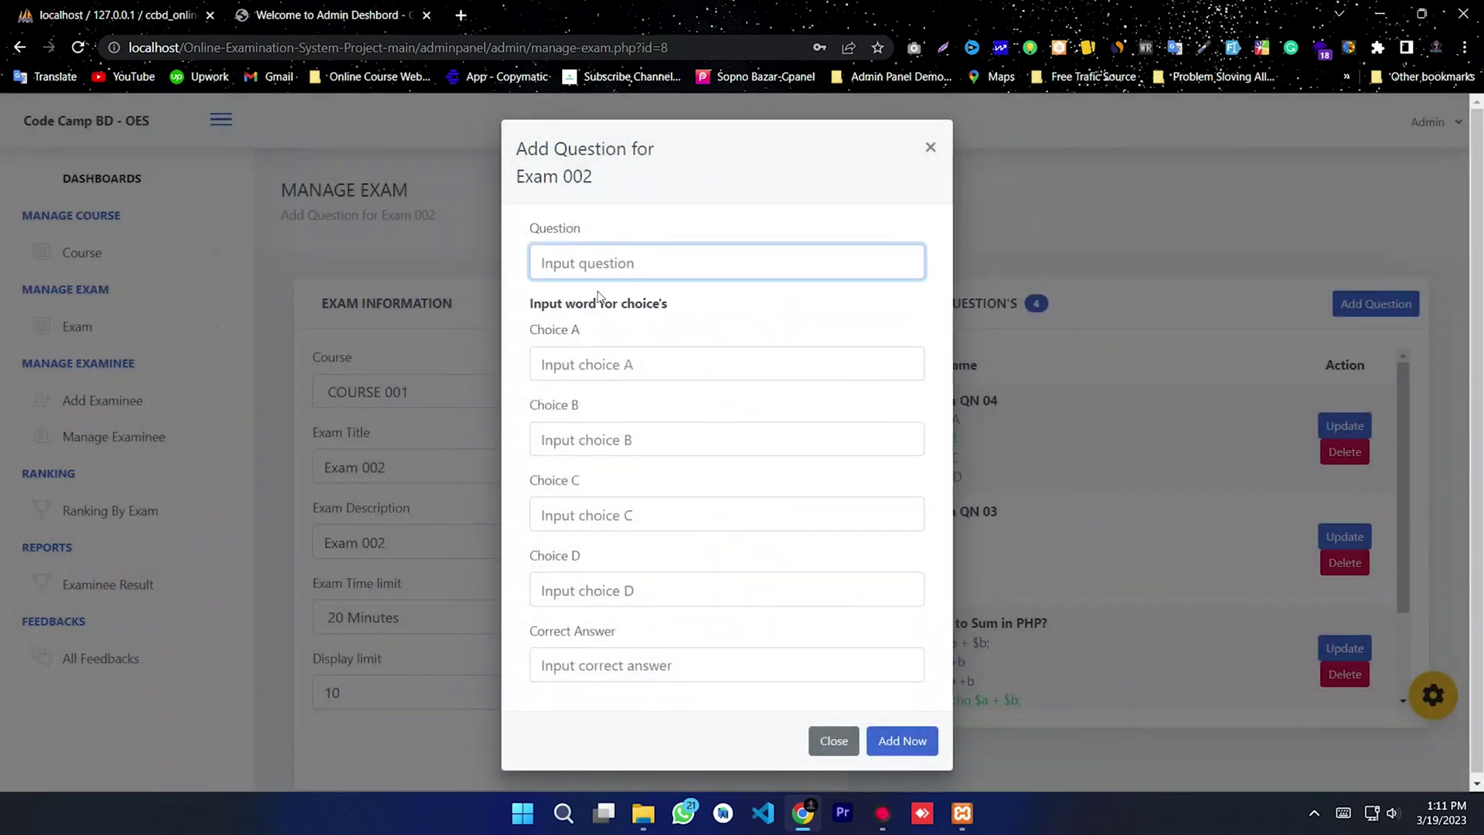
type("Exam QN 05")
left_click(575, 375)
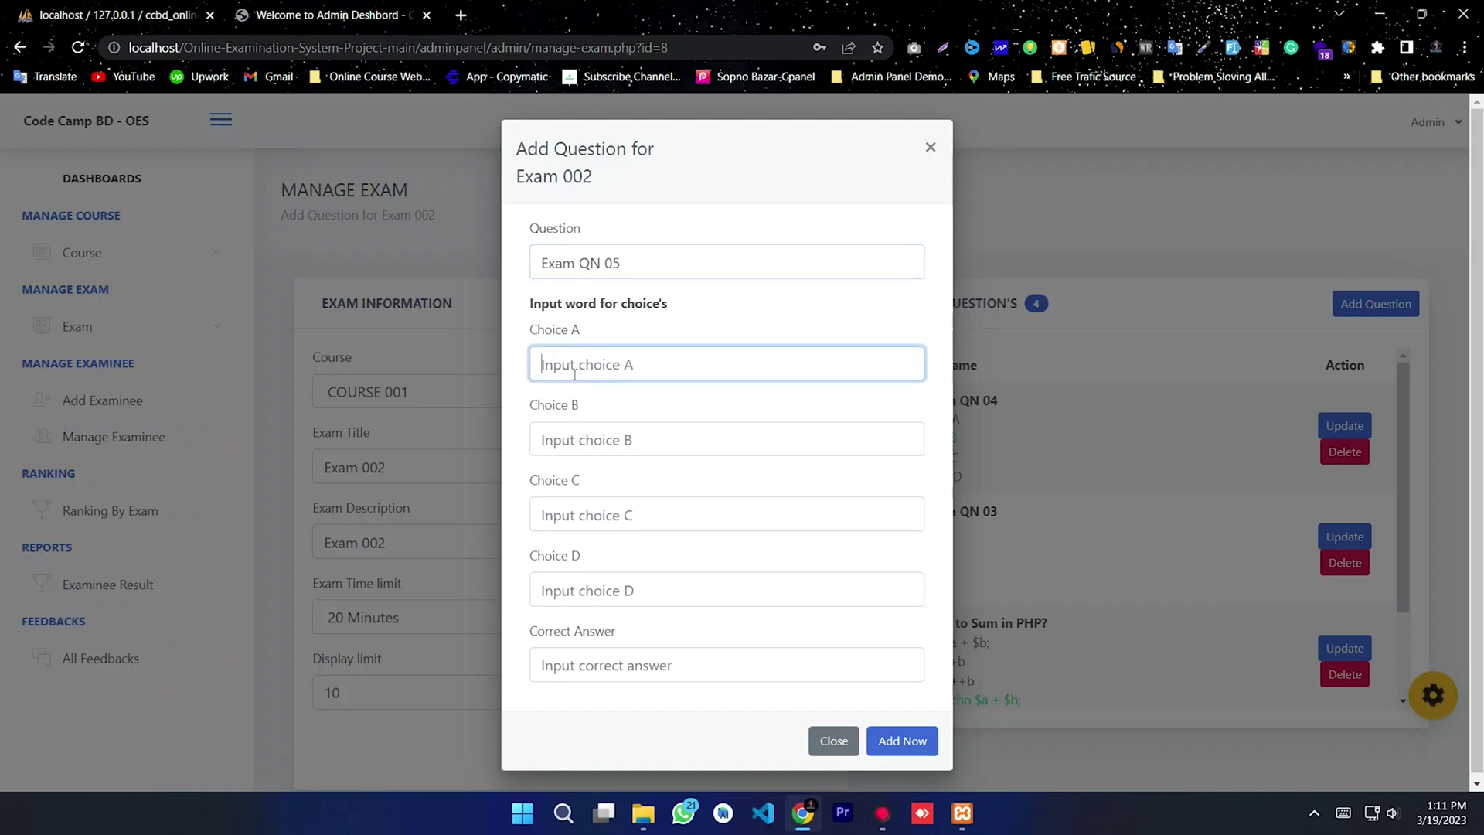
type("00")
left_click(598, 440)
type("0")
left_click(588, 502)
type("02")
left_click(587, 578)
type("0")
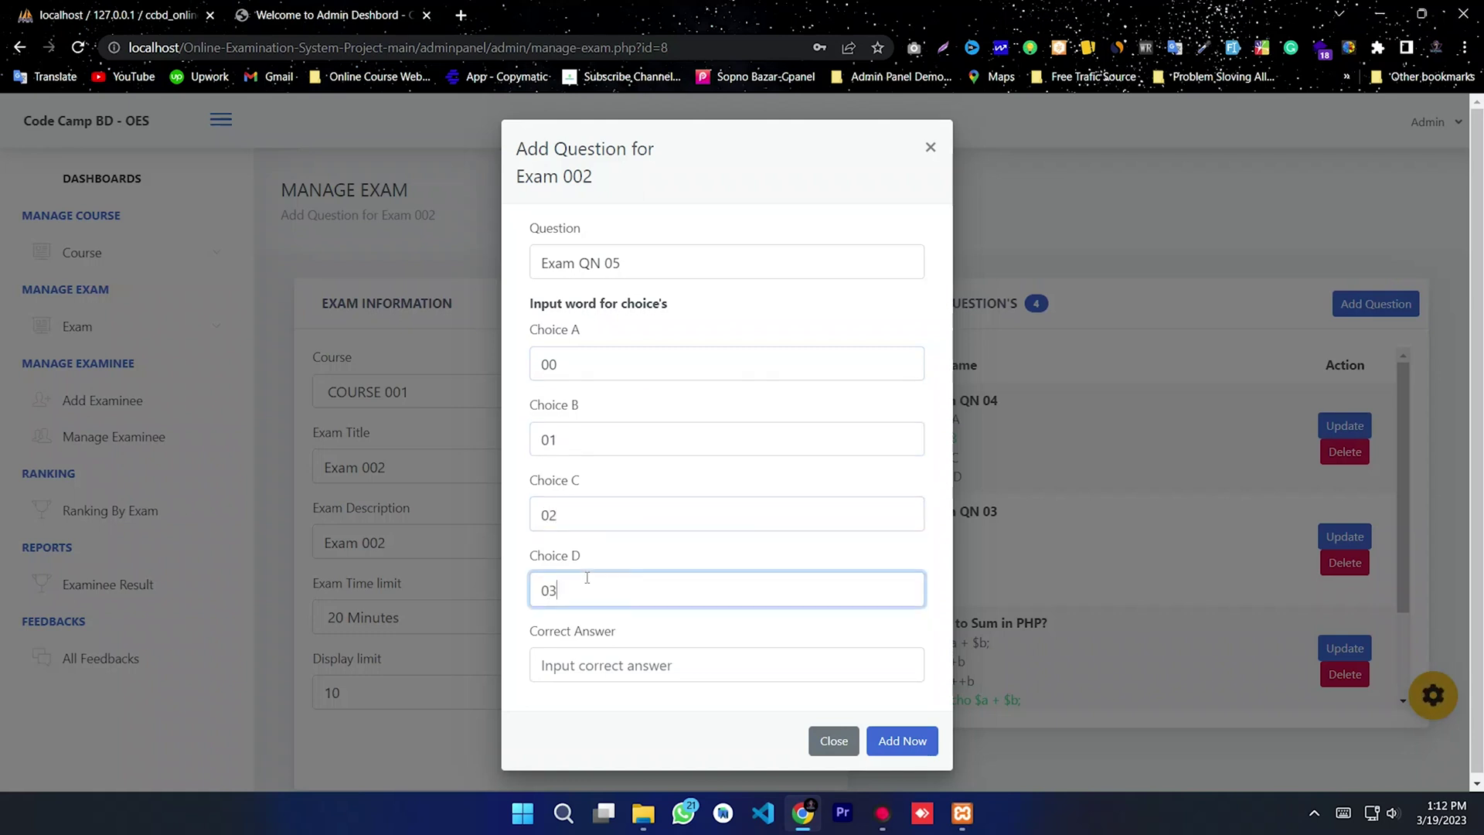
Step: Set 01 as Exam QN 05's correct answer, save it, and close the form
left_click(592, 658)
type("01")
left_click_drag(564, 667, 518, 623)
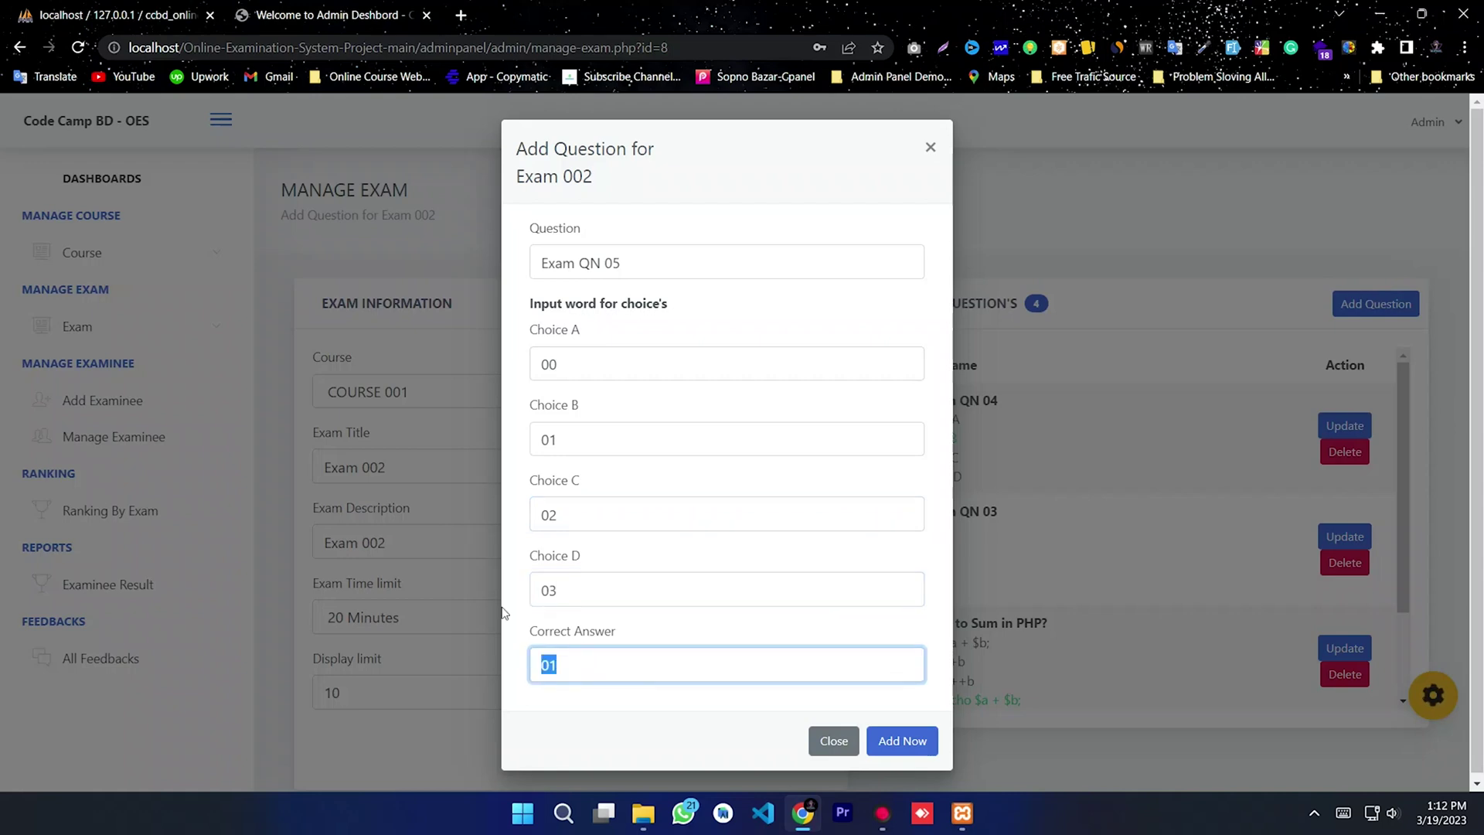
double_click(575, 437)
left_click(896, 743)
left_click(740, 568)
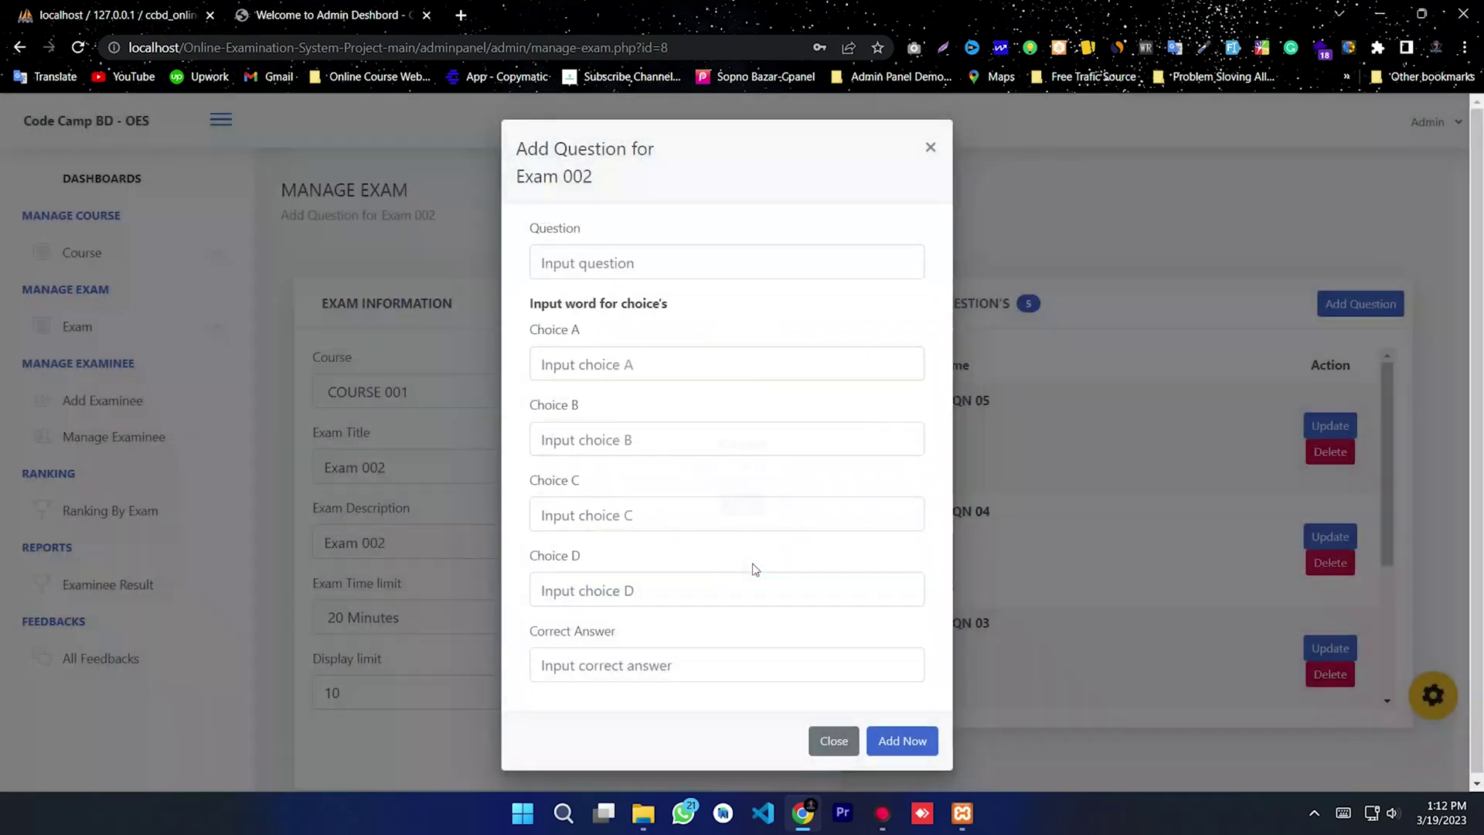
left_click(931, 147)
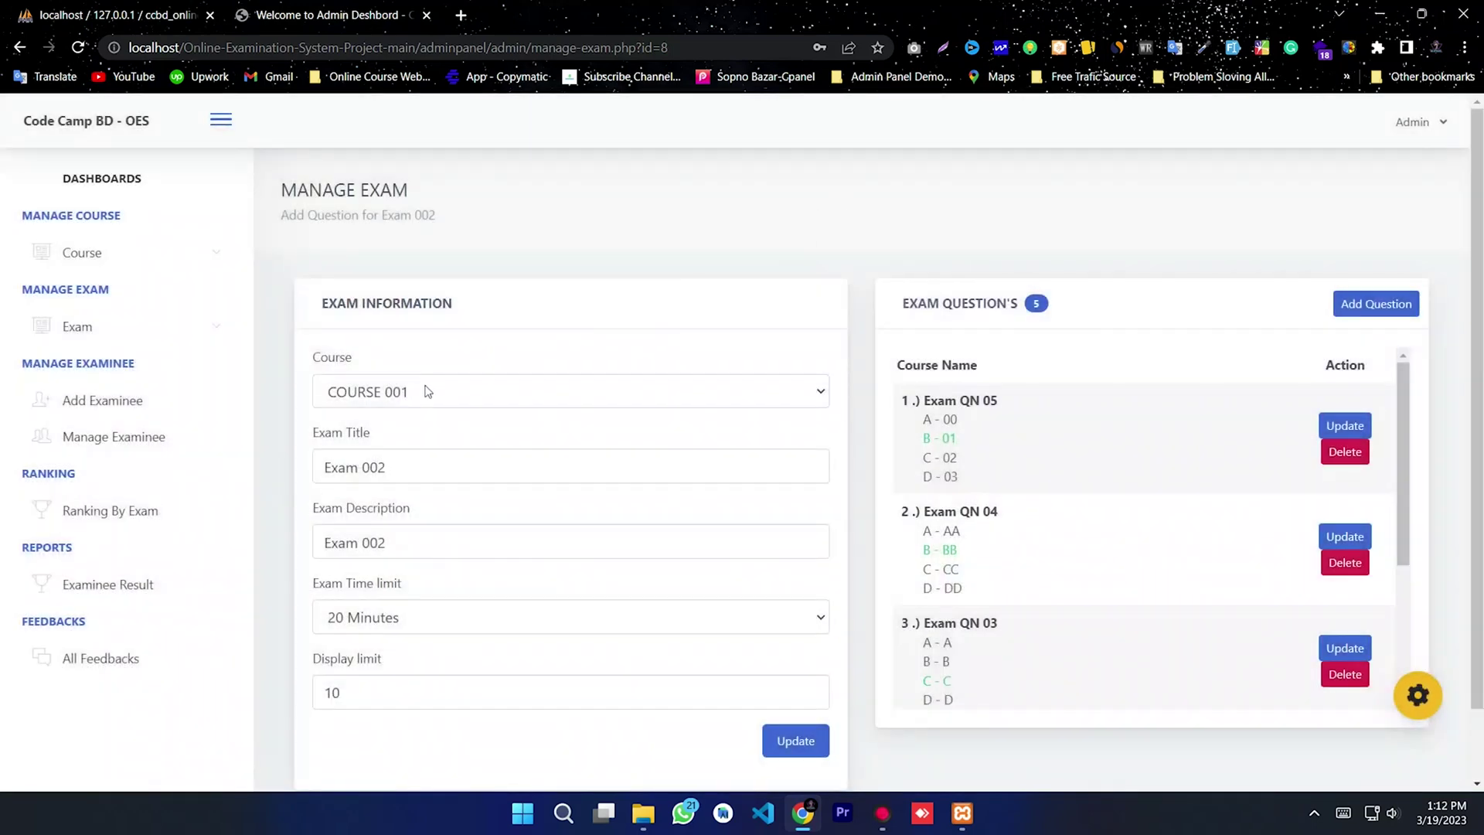
Step: Leave the exam's course on COURSE 001 and the Display limit at 10
left_click(353, 394)
left_click(477, 344)
left_click(355, 690)
left_click_drag(381, 683, 312, 685)
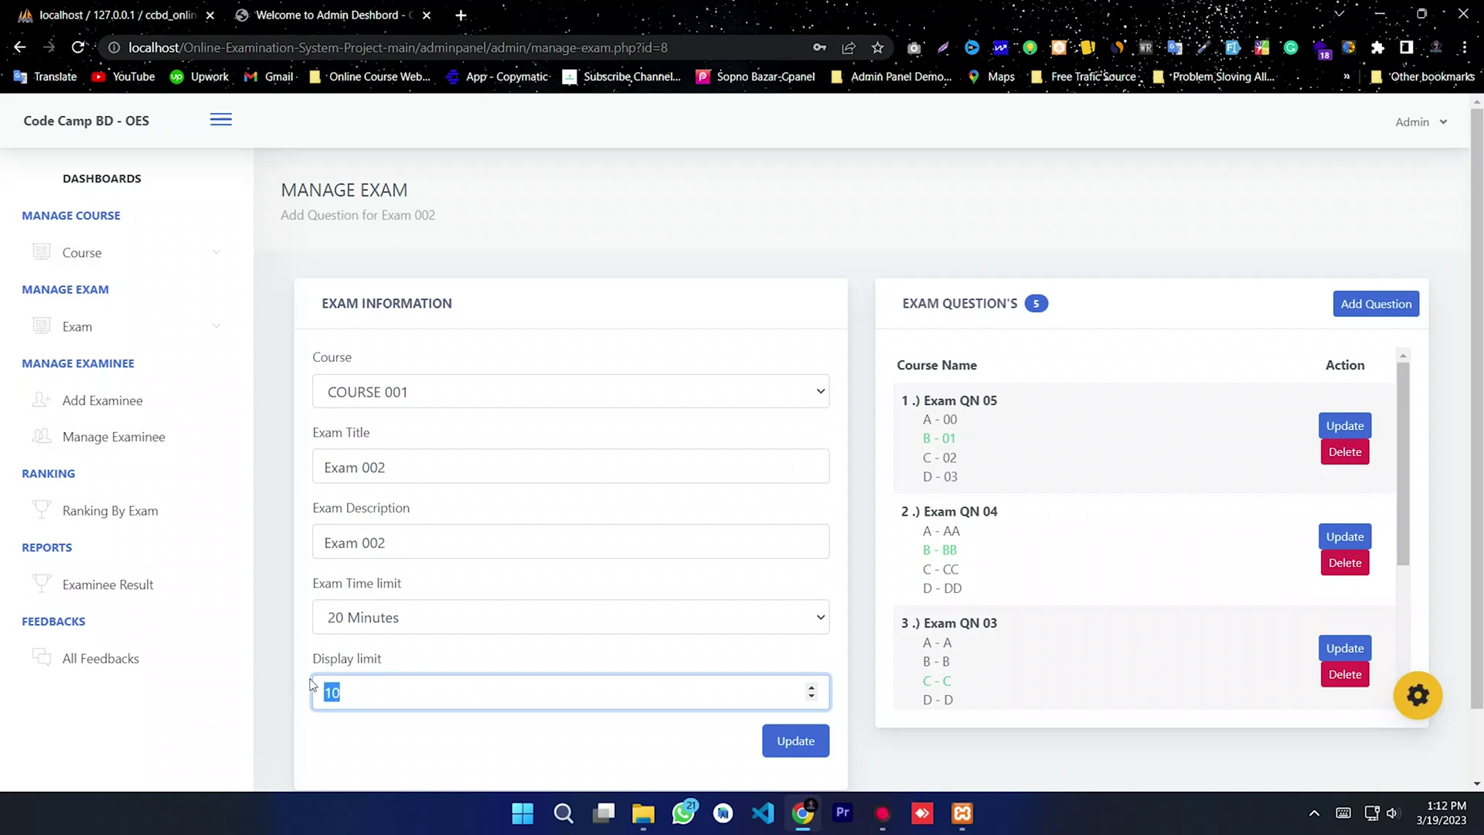
left_click(366, 694)
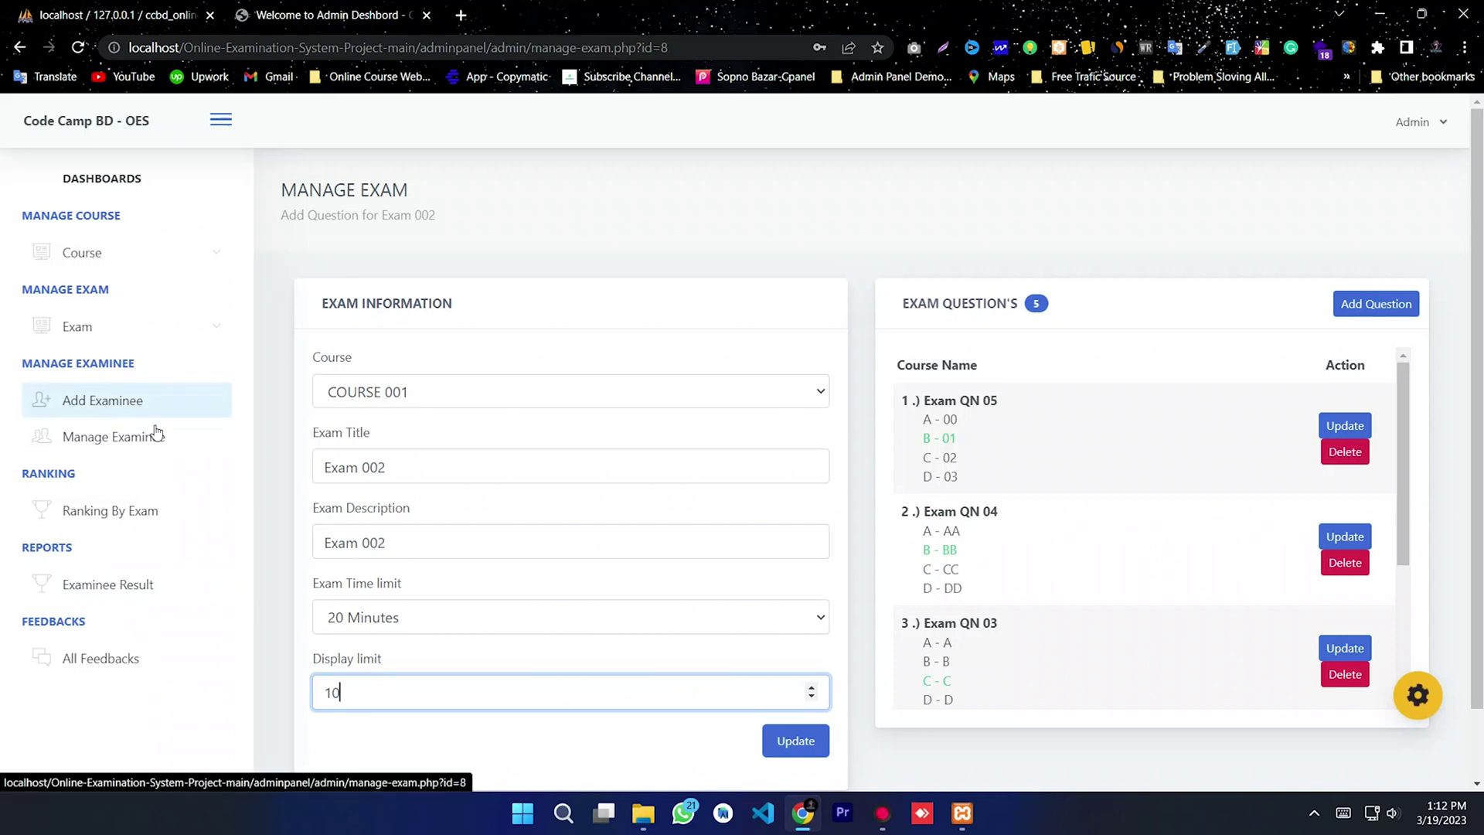
Step: Open Manage Exam and go to Code Camp BD Exam 001's question page
left_click(122, 328)
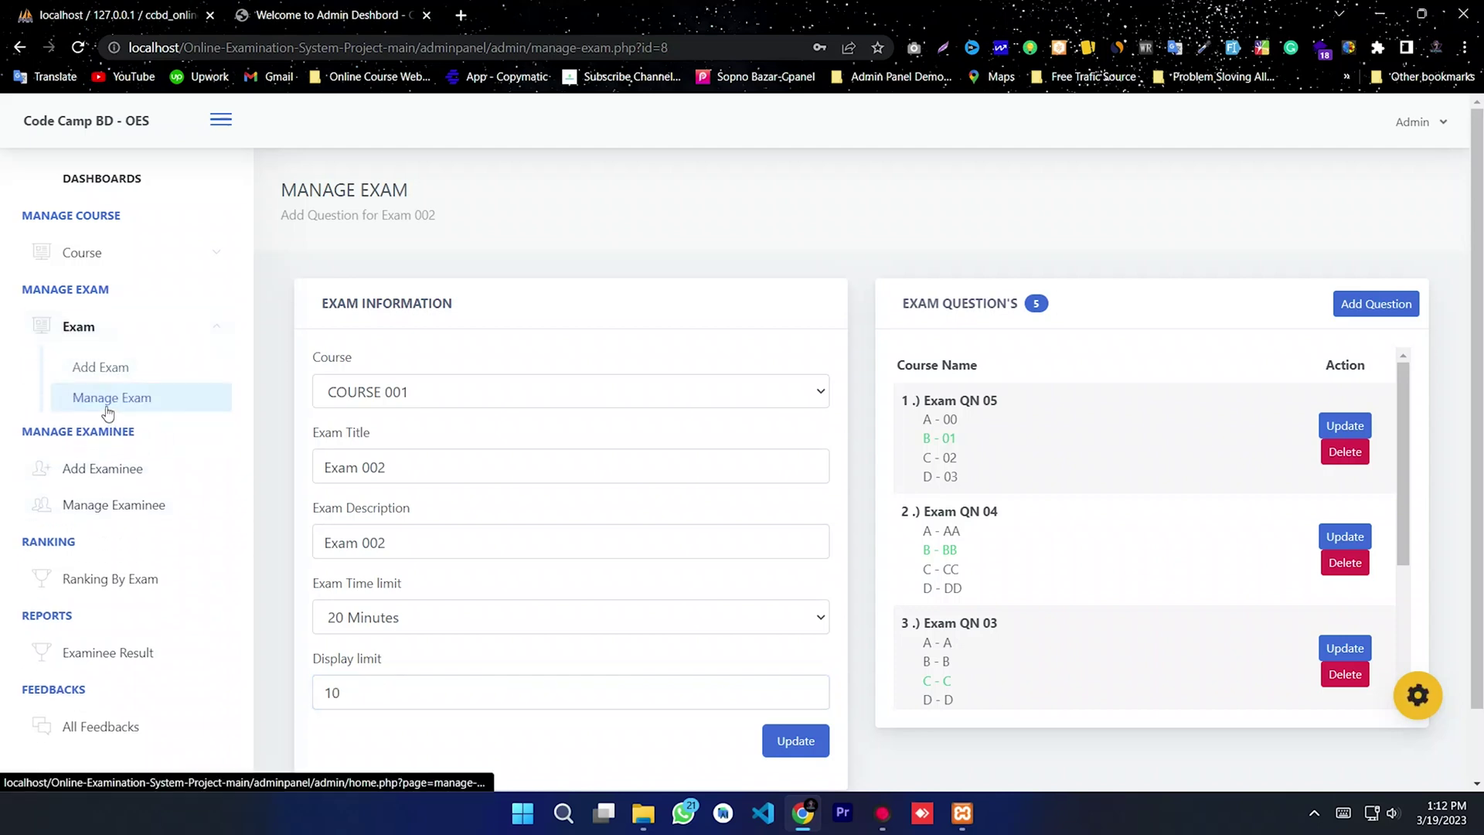
left_click(114, 413)
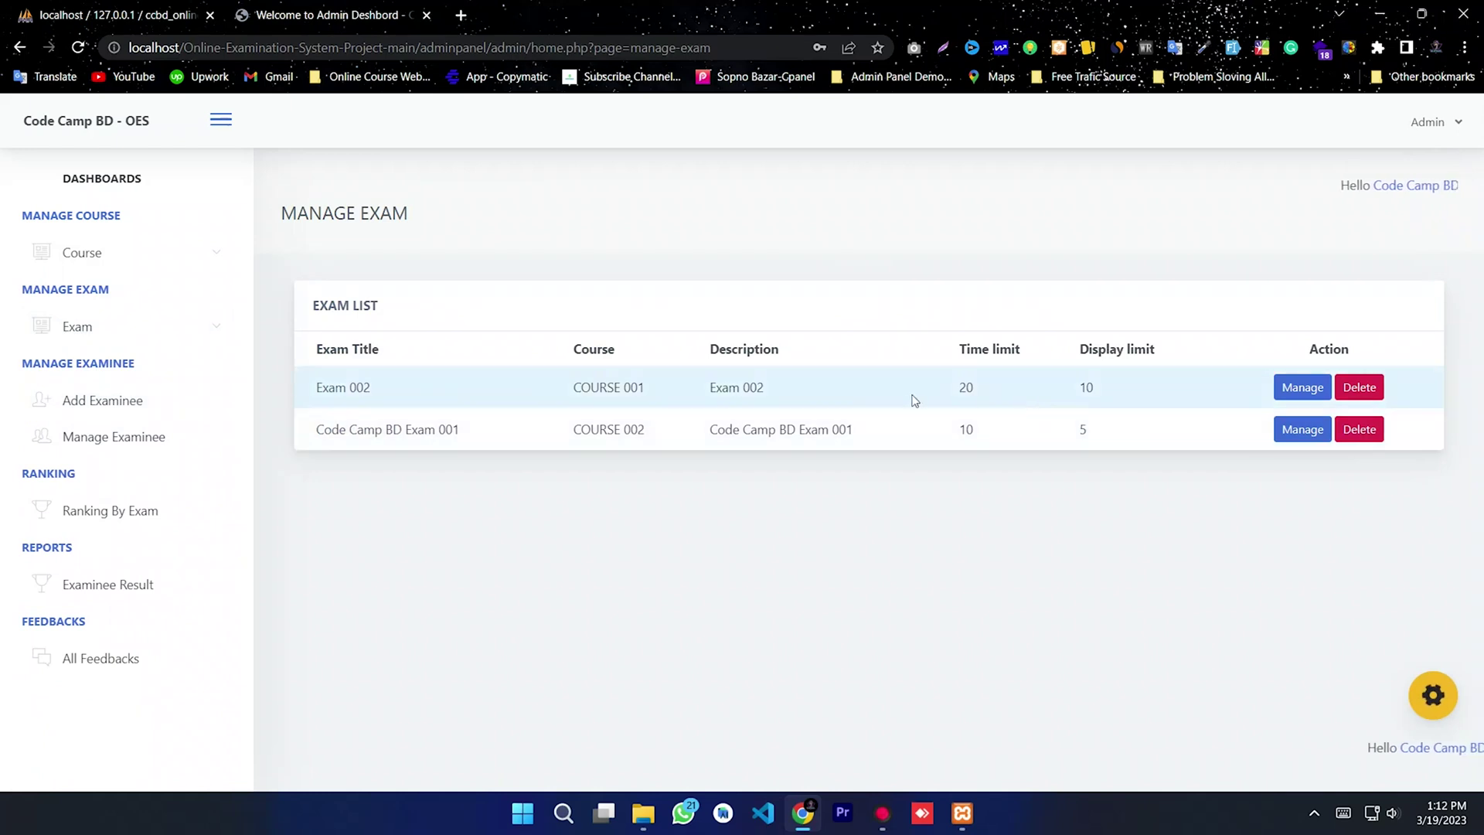
left_click_drag(914, 401, 553, 417)
left_click(679, 425)
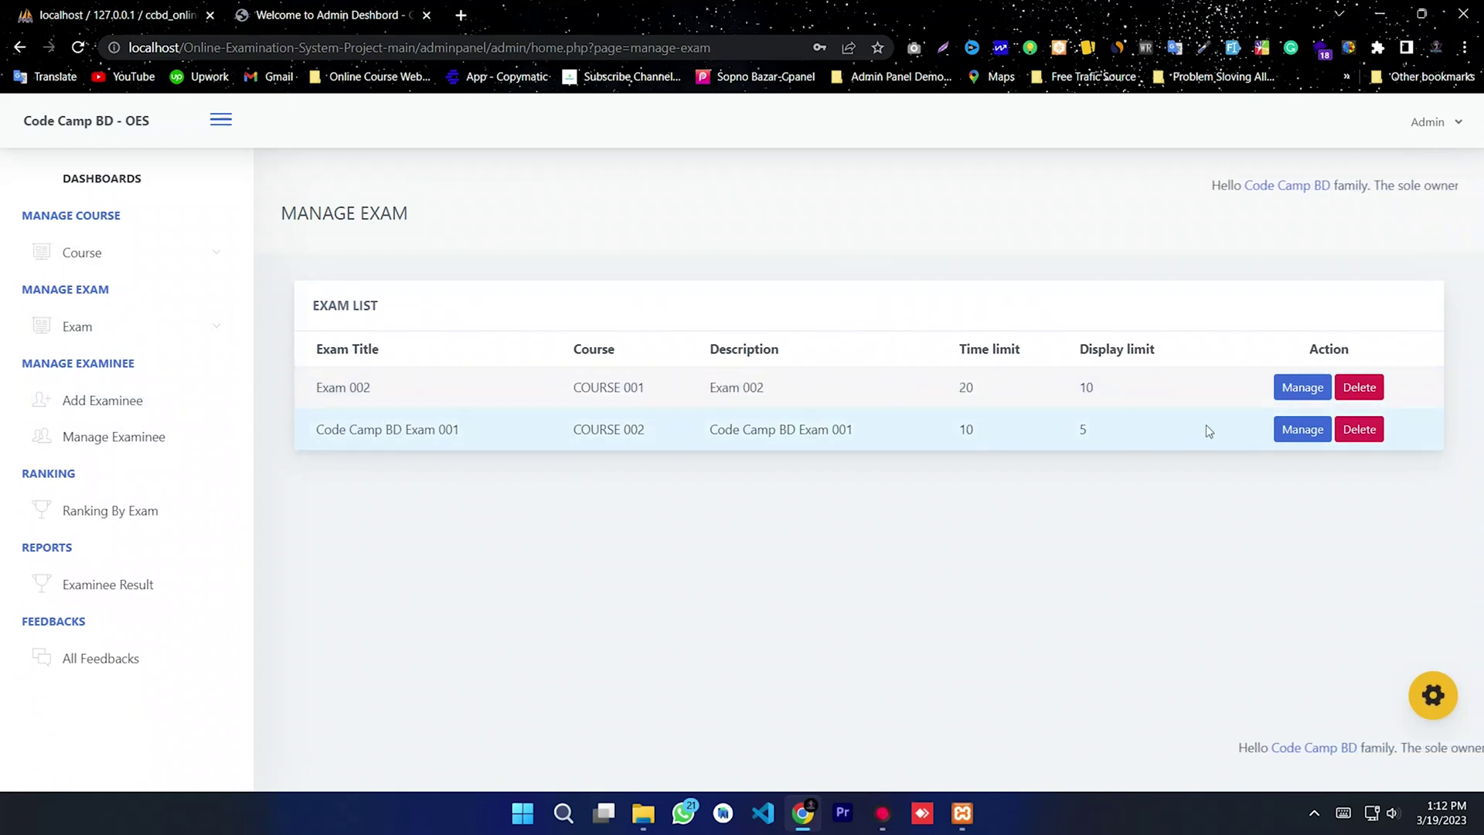
left_click(1302, 429)
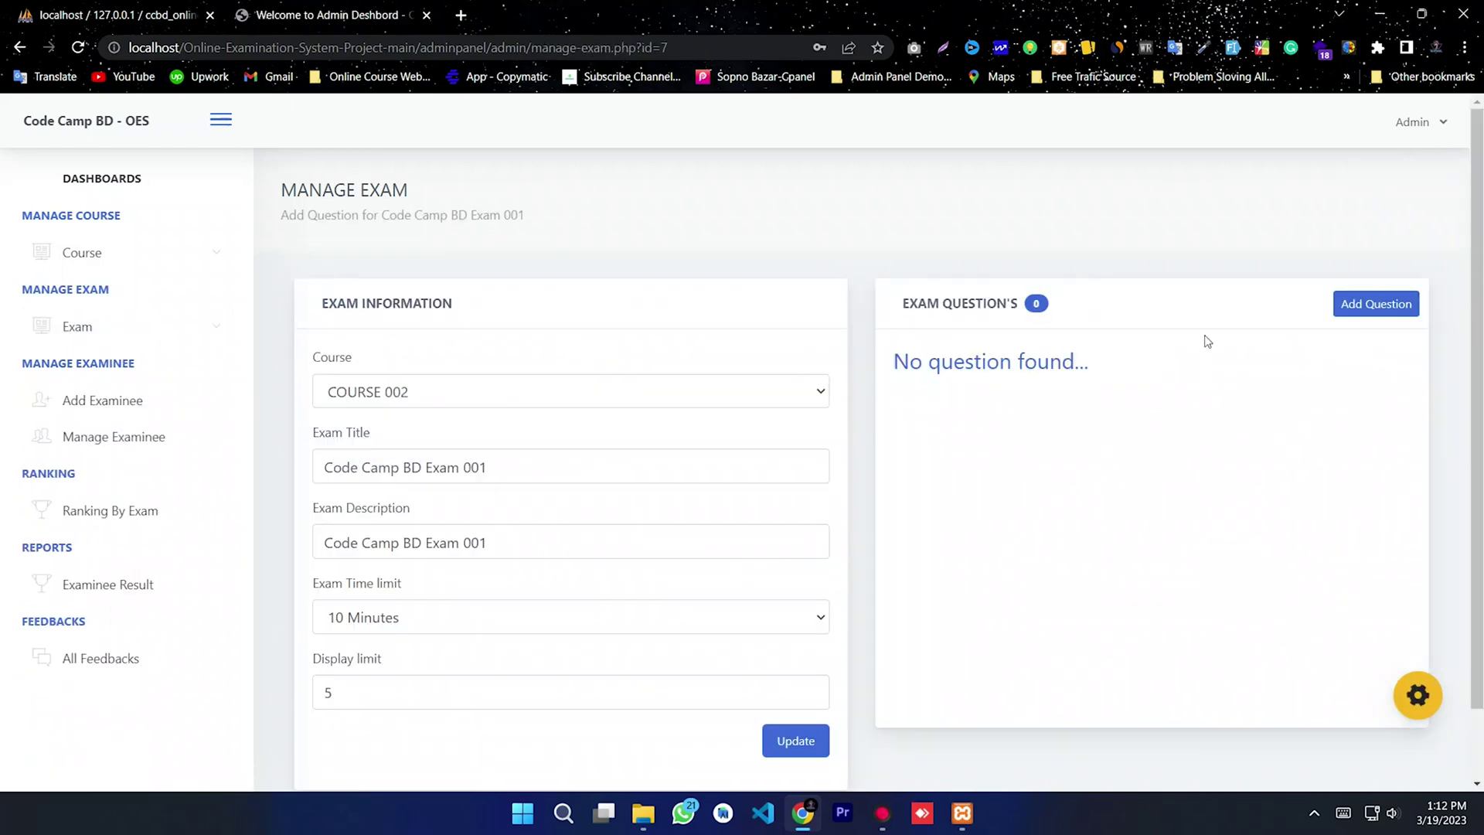
Step: Start a question for Code Camp BD Exam 001 with choices AAAAAA, BBBBBBBB, CCCCCCCC, DDDDDDDDD
left_click(1363, 307)
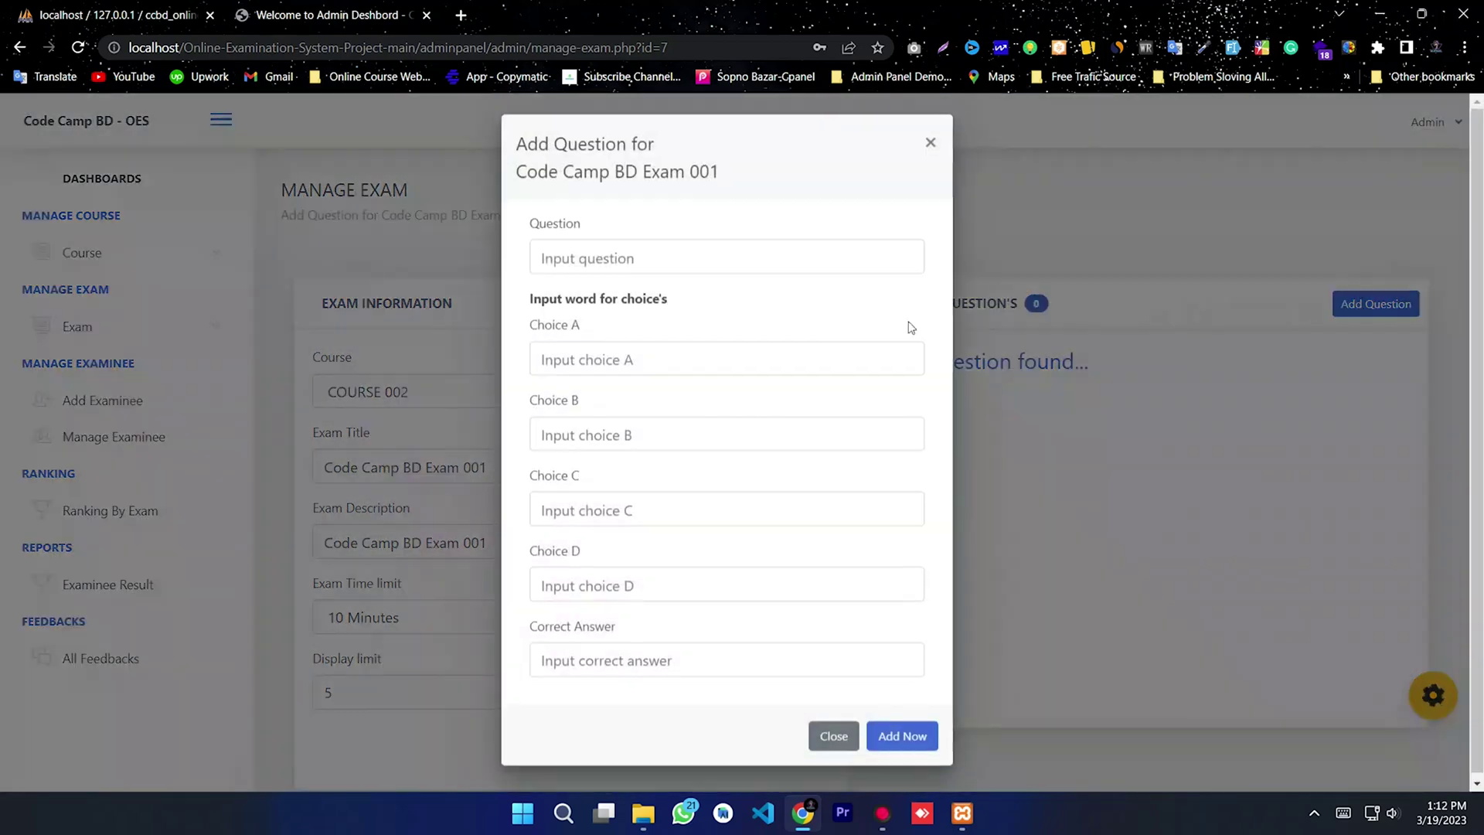
left_click(598, 256)
type("QN 0001")
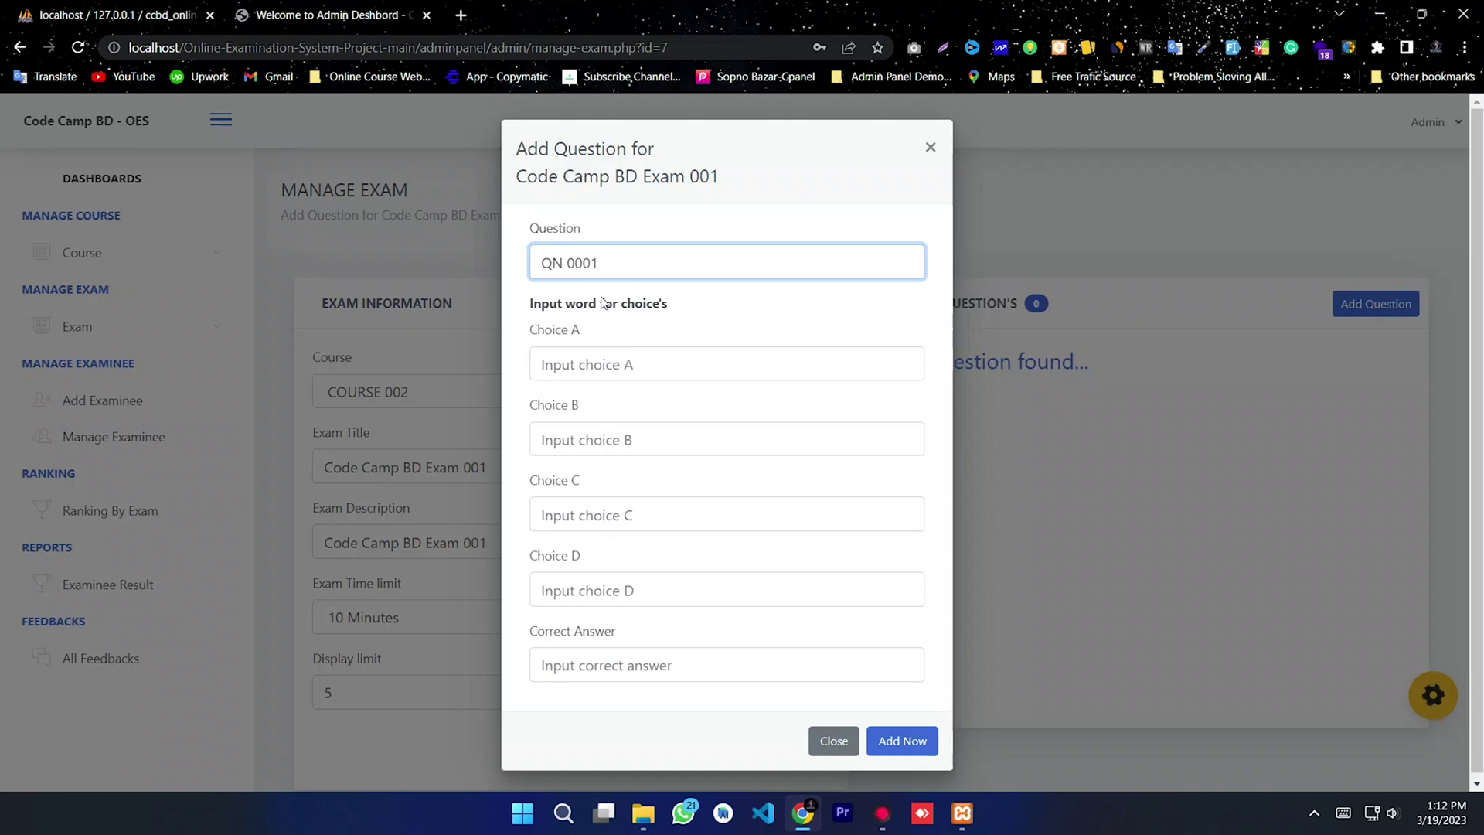
left_click(618, 364)
type("AAAAAA")
left_click(600, 437)
type("BBBBBBBB")
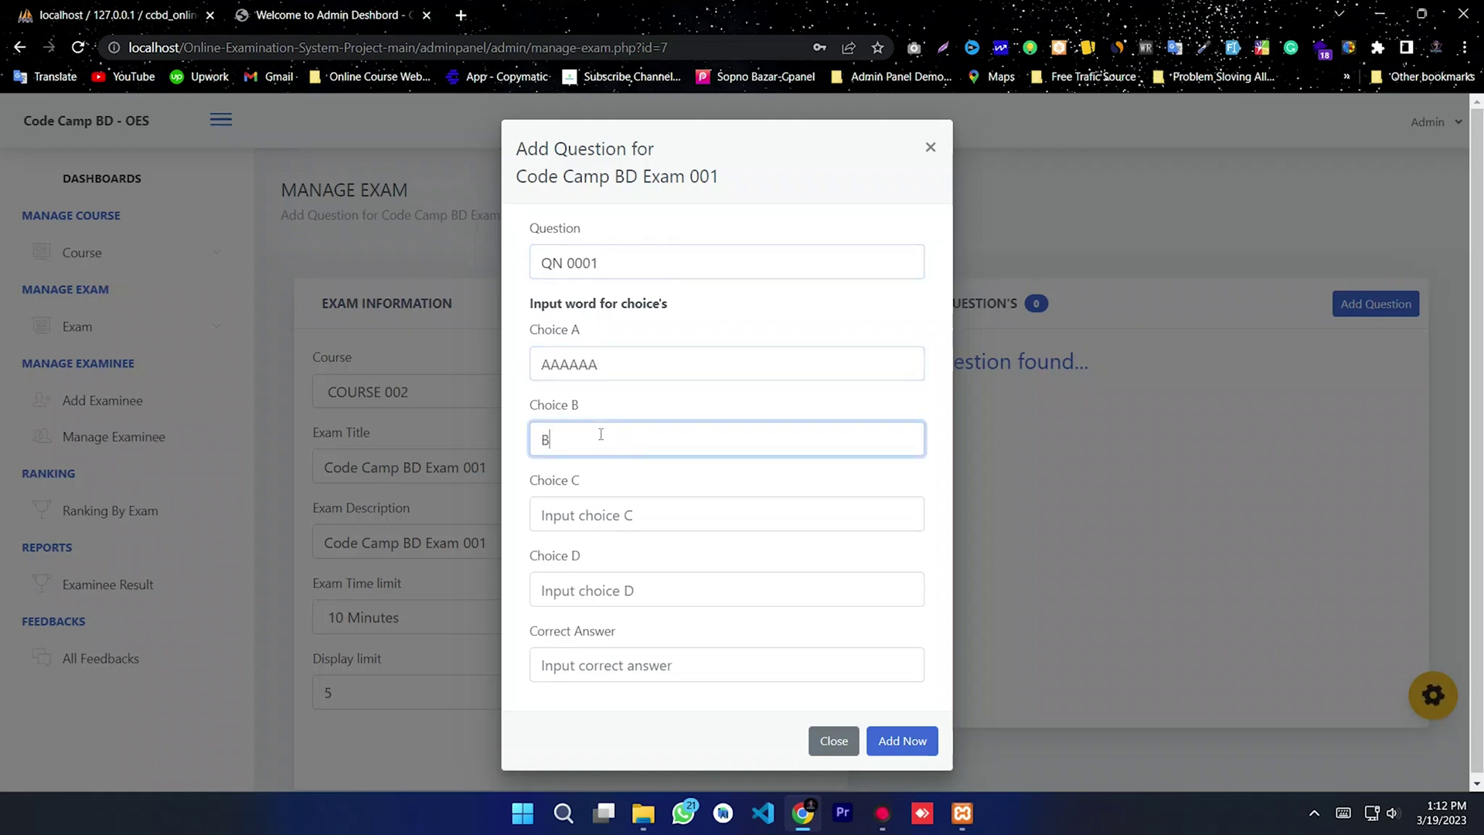
left_click(595, 507)
type("CCCCCCCC")
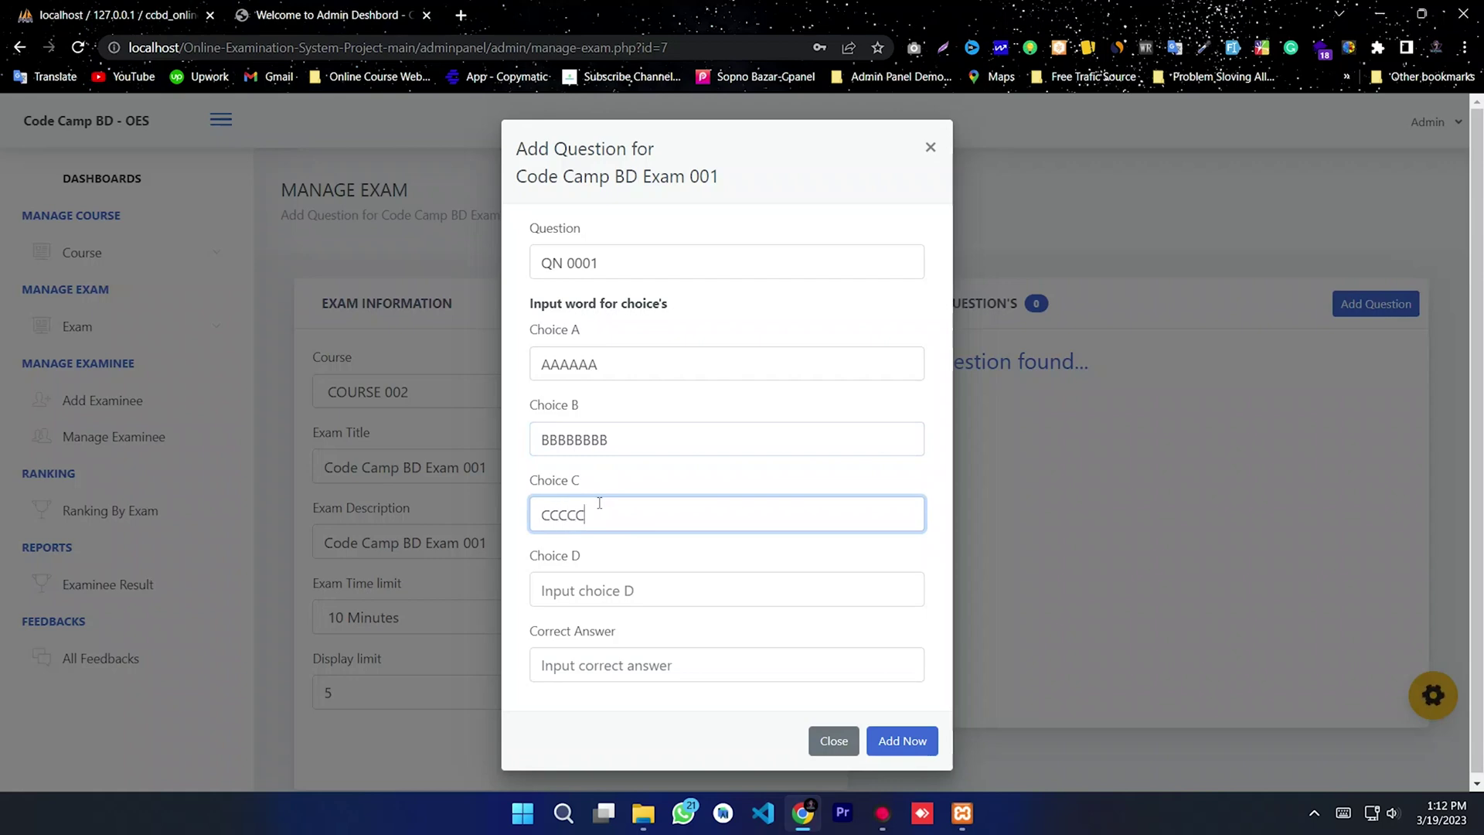
left_click(578, 591)
type("DDDDDDDDD")
Step: Enter EEEEEEE as the correct answer and save the first question
left_click(587, 669)
type("EEEEEEE")
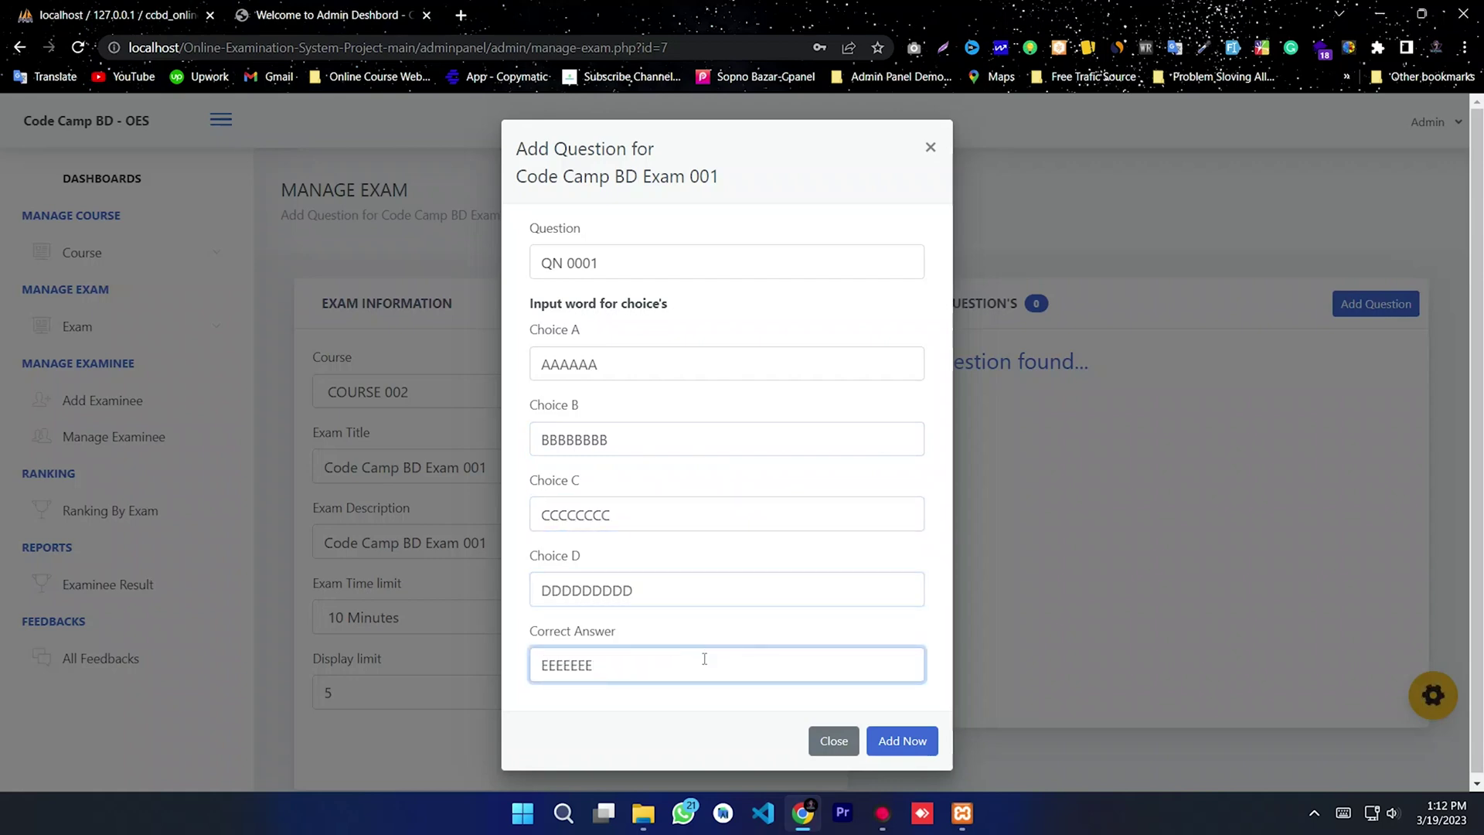
left_click(898, 741)
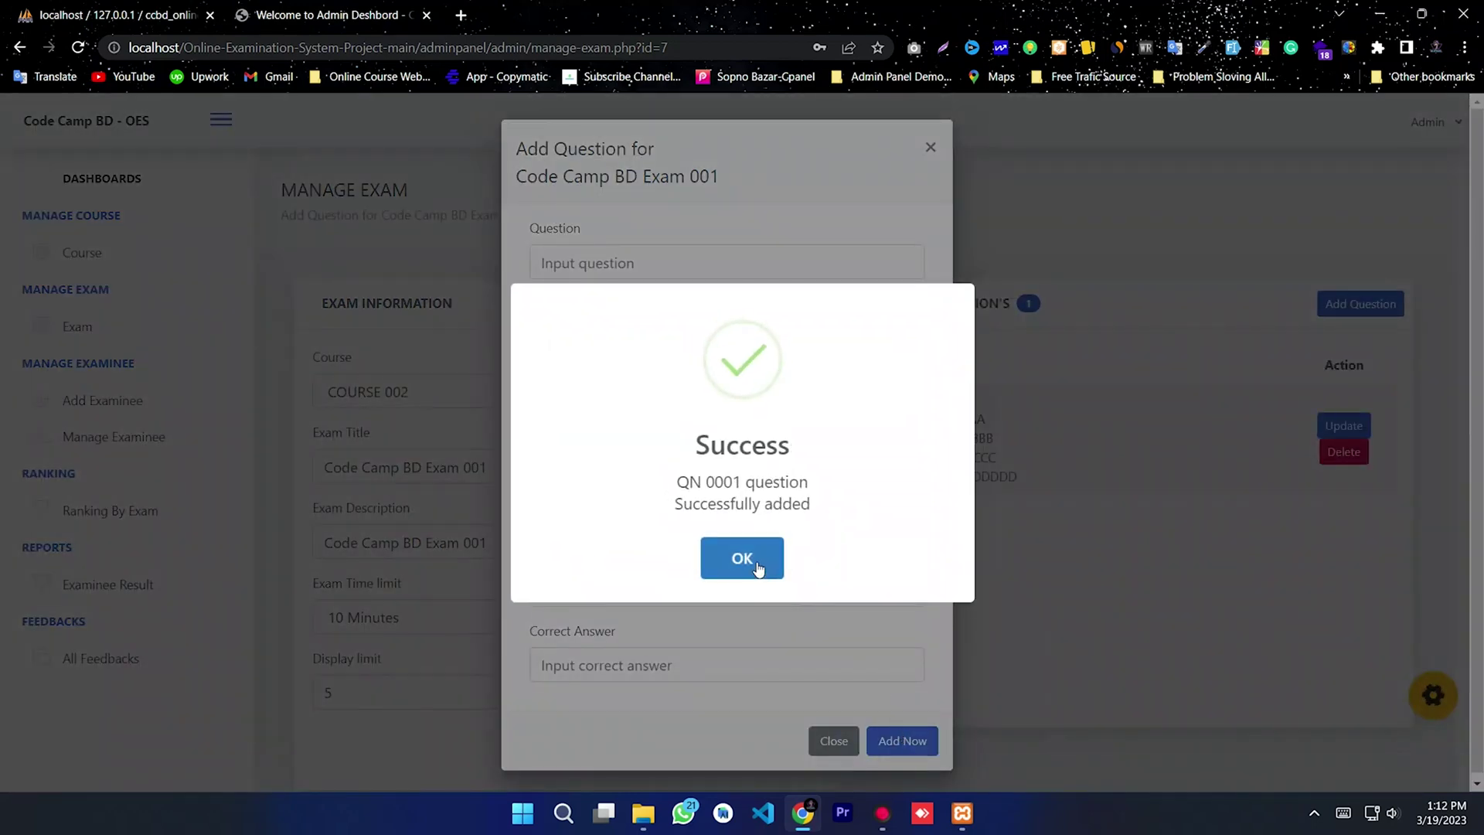
left_click(755, 564)
Step: Enter question AAAAAA with choices GSdfsad, sddddd, sd and hfd
left_click(591, 263)
type("AAAAAA")
left_click(605, 371)
type("GSdfsad")
left_click(621, 446)
type("sddddd")
left_click(609, 511)
type("sd")
left_click(606, 587)
type("hfdhdfh")
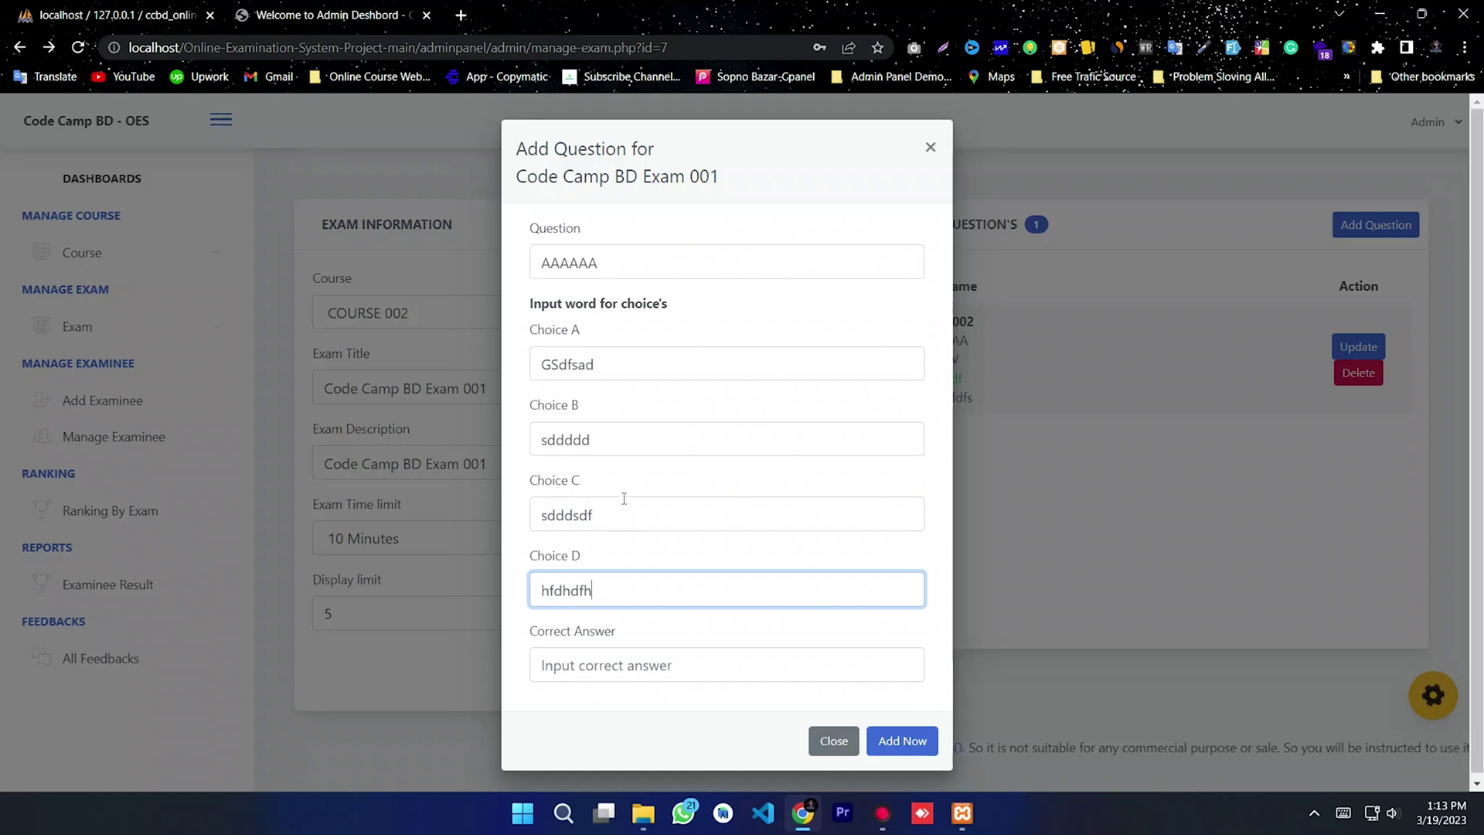
Step: Copy choice B, sddddd, into Correct Answer, save AAAAAA, and close the form
left_click_drag(606, 438, 512, 446)
key("ctrl+c")
left_click(626, 659)
key("ctrl+v")
left_click(898, 740)
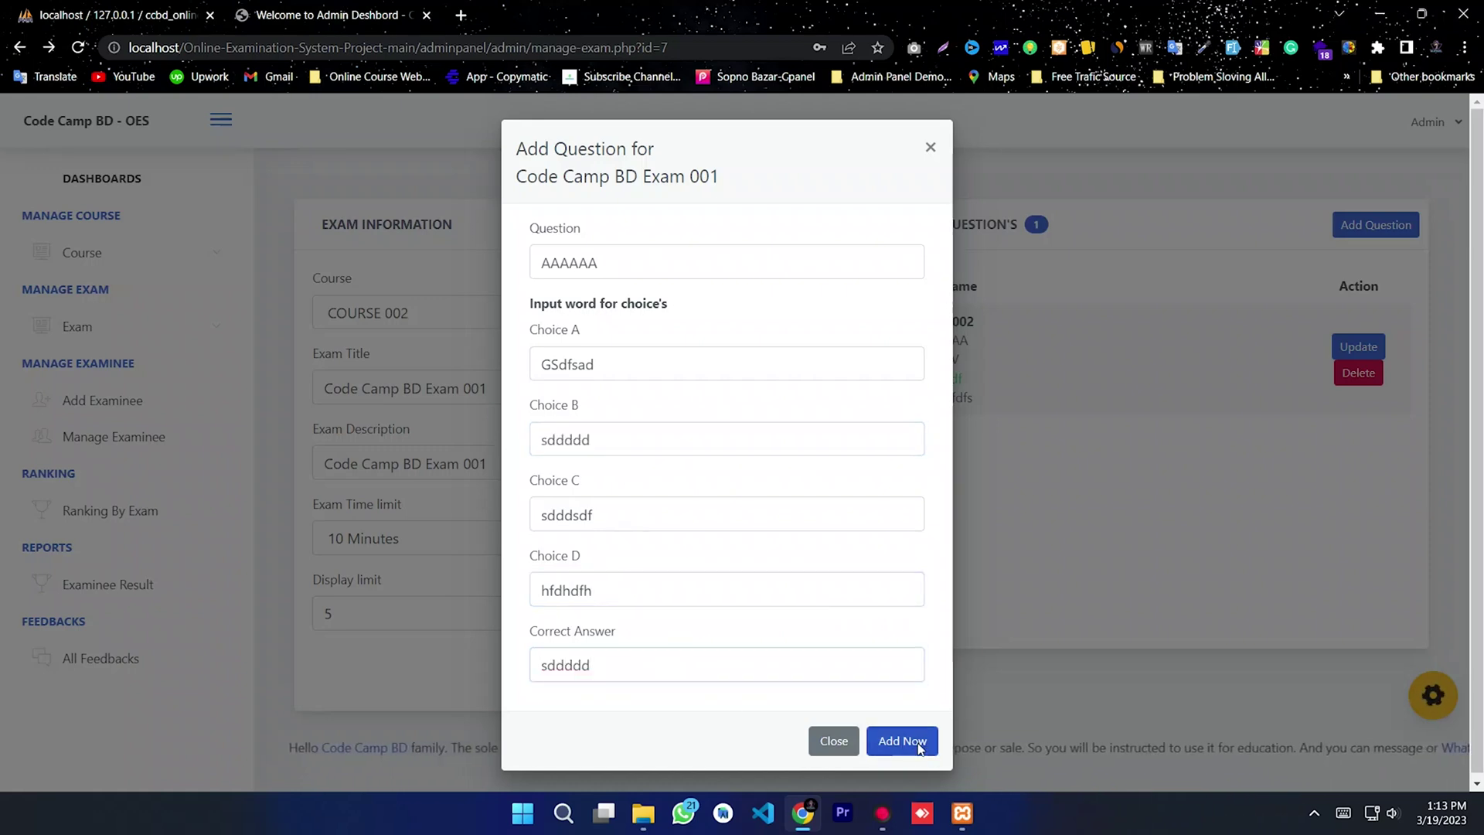
left_click(741, 558)
left_click(930, 145)
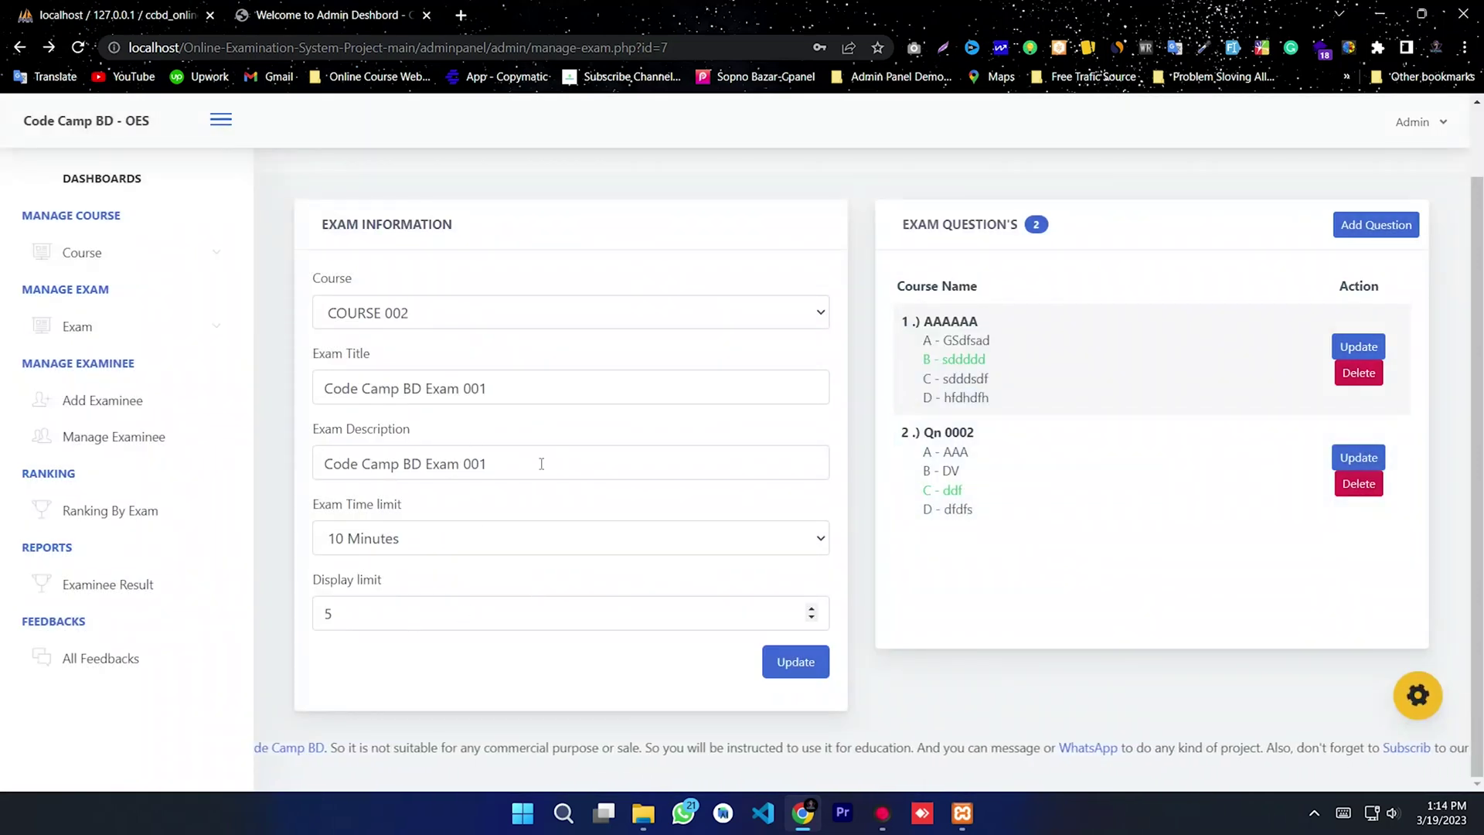
Step: Return to the dashboard and open Manage Examinee, which shows No Course Found
left_click(92, 251)
left_click(92, 251)
left_click(101, 179)
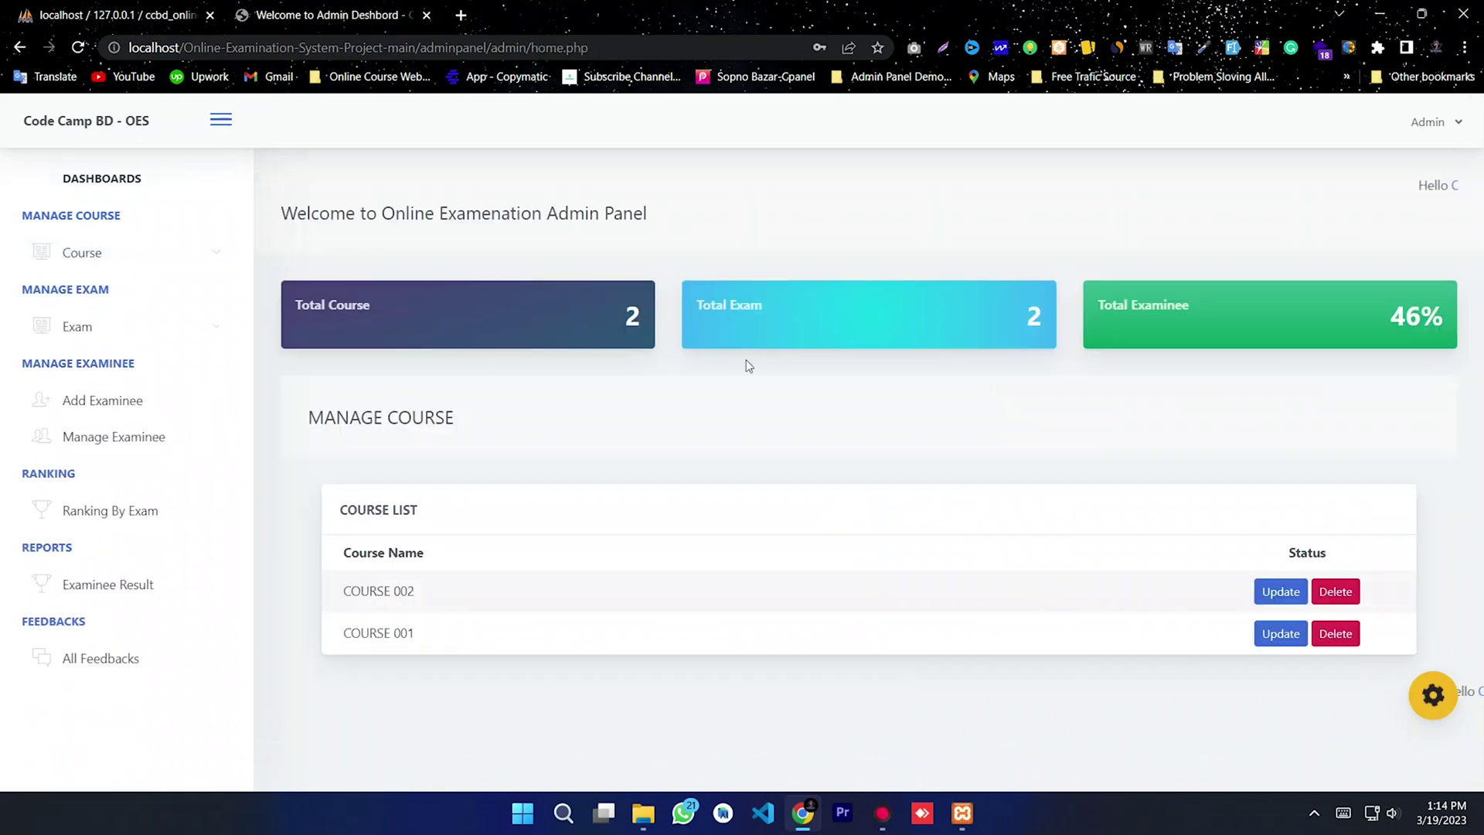
left_click_drag(804, 317, 526, 349)
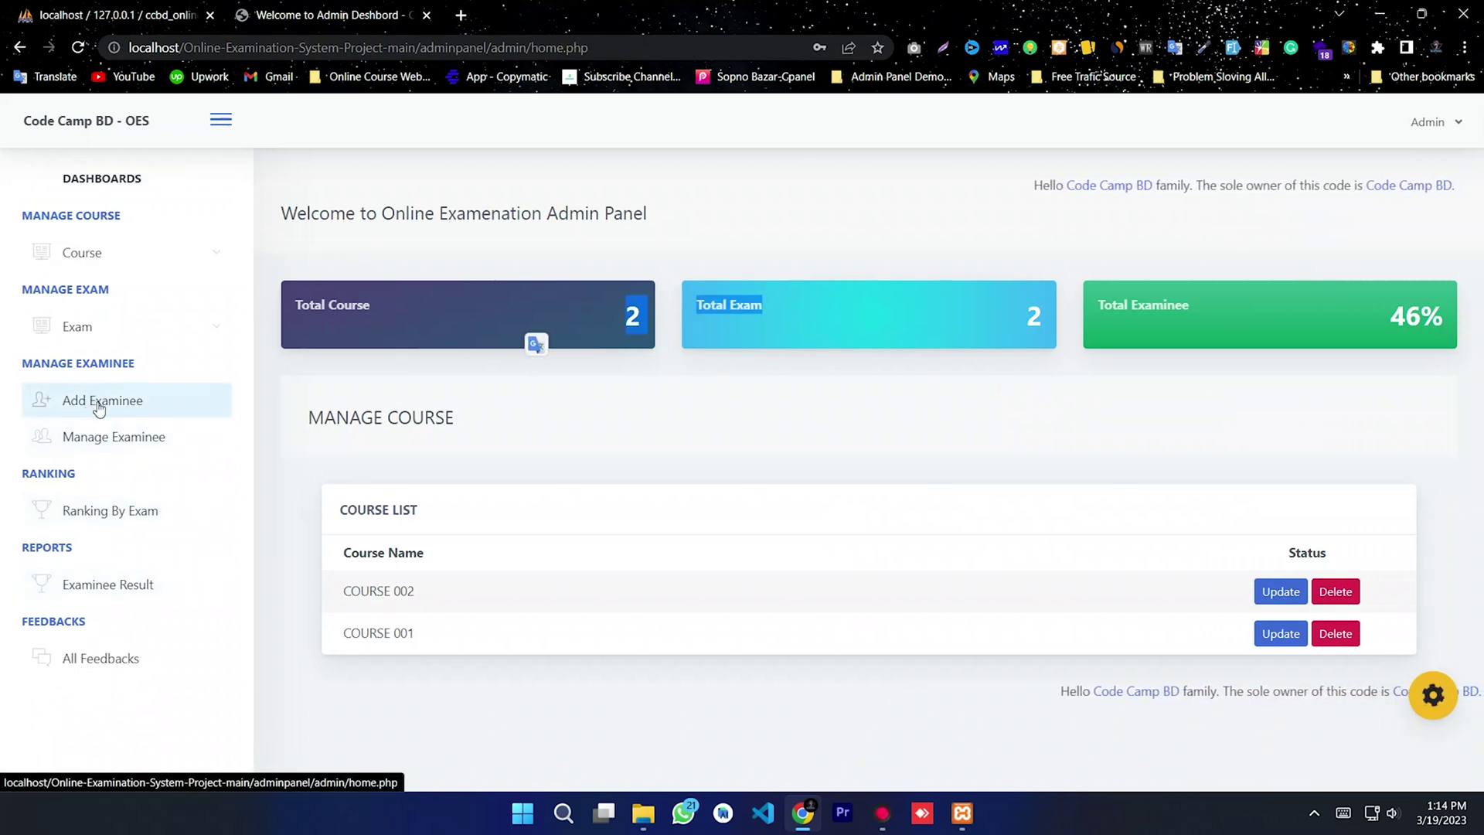
left_click(115, 437)
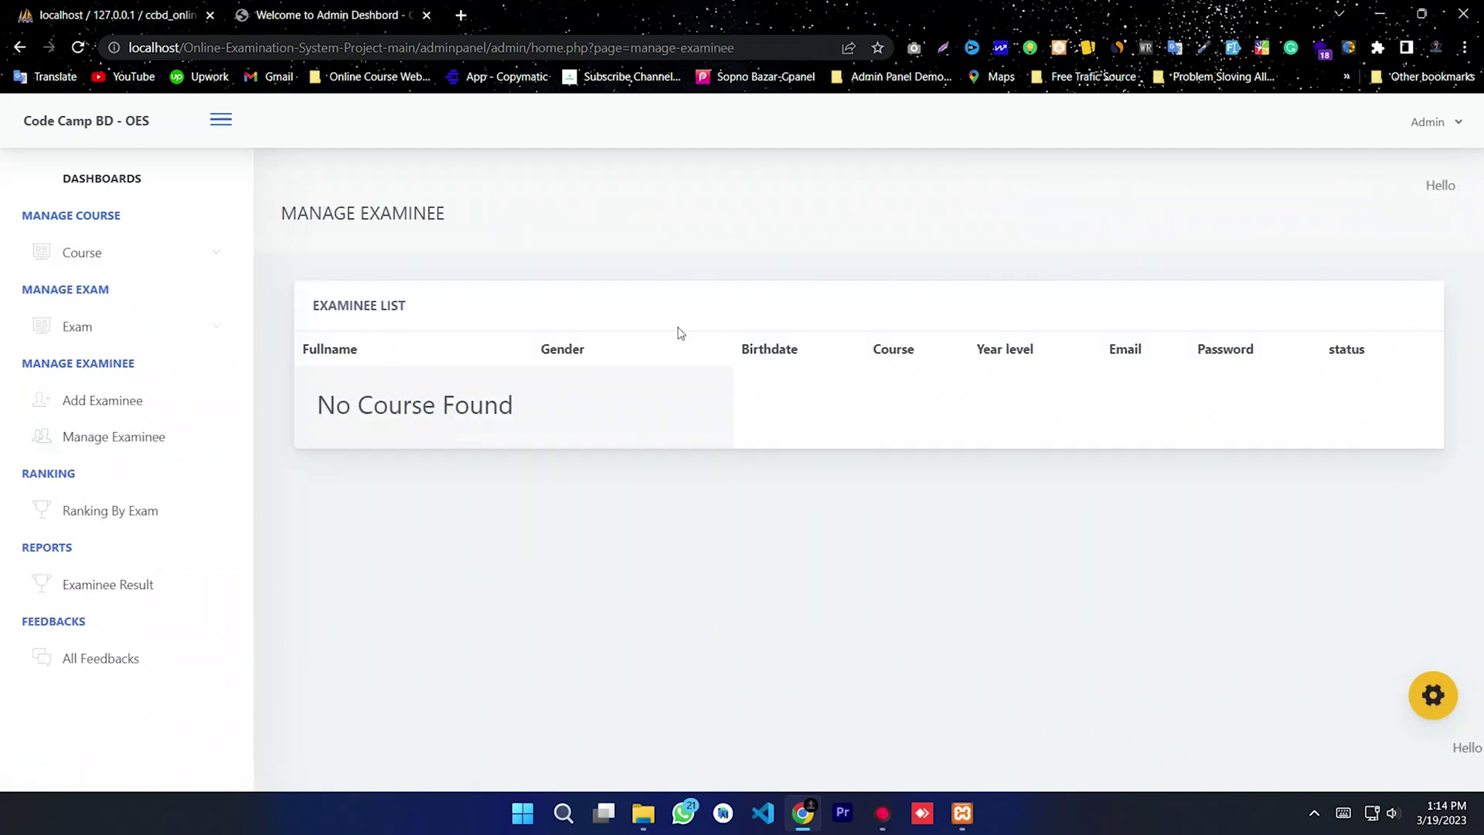
Step: Start a new examinee with their full name and a birthdate of May 10, 2017
left_click(53, 402)
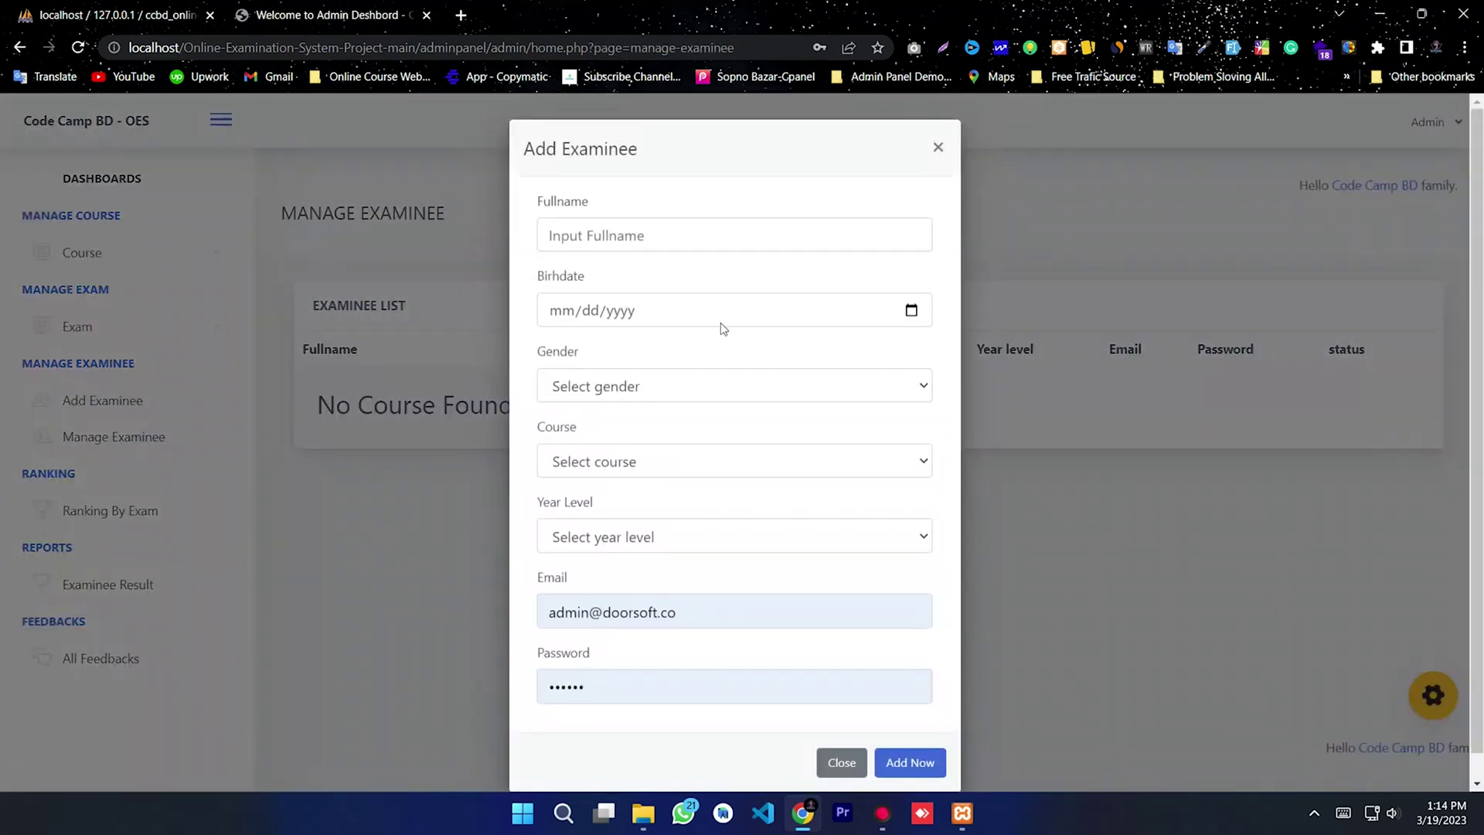
left_click(654, 233)
type("Code Camp BD")
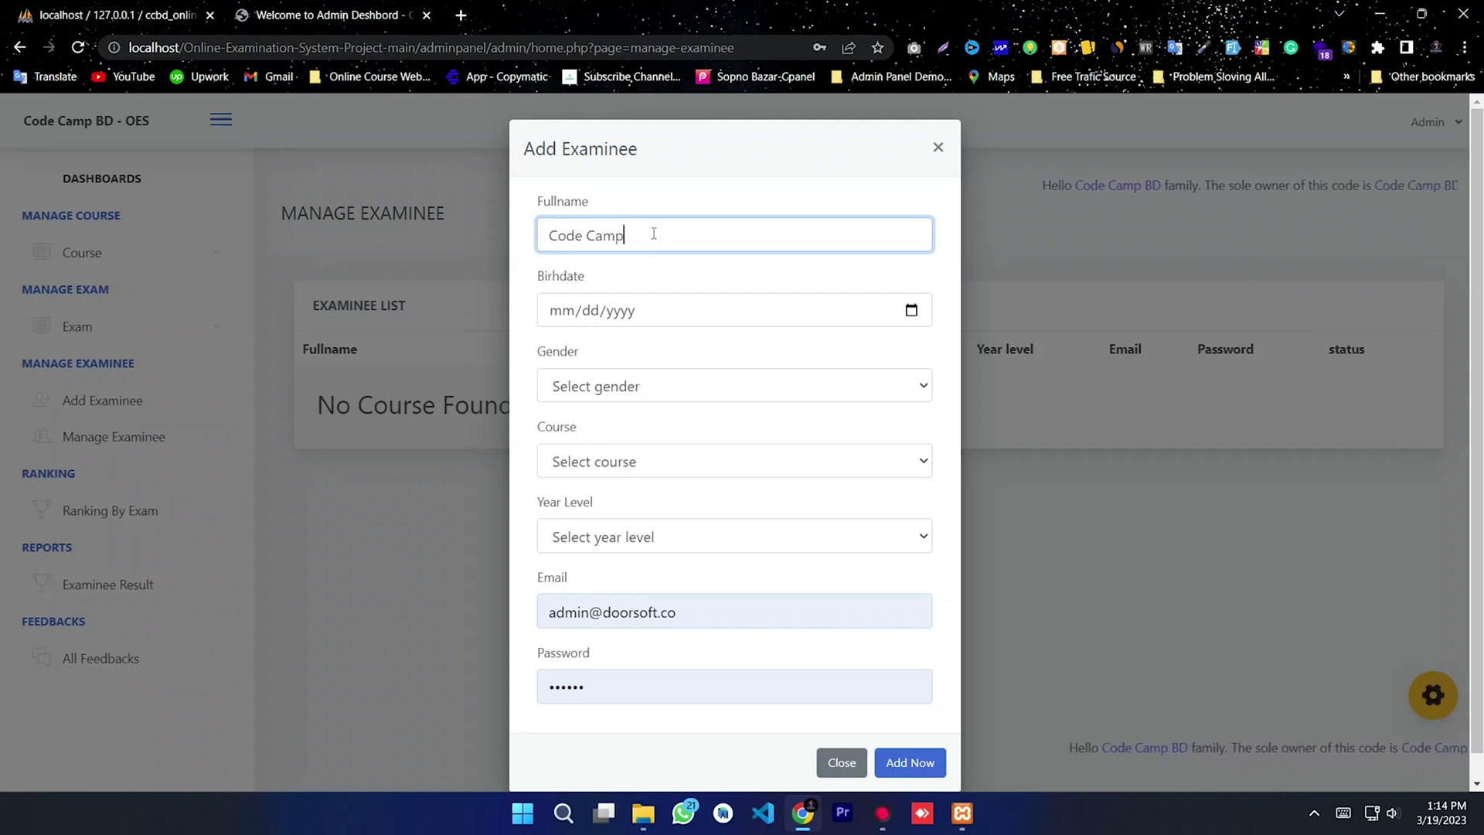
left_click(901, 314)
left_click(682, 347)
left_click(683, 347)
left_click(682, 347)
left_click(682, 346)
left_click(583, 347)
scroll(593, 448, "up", 3)
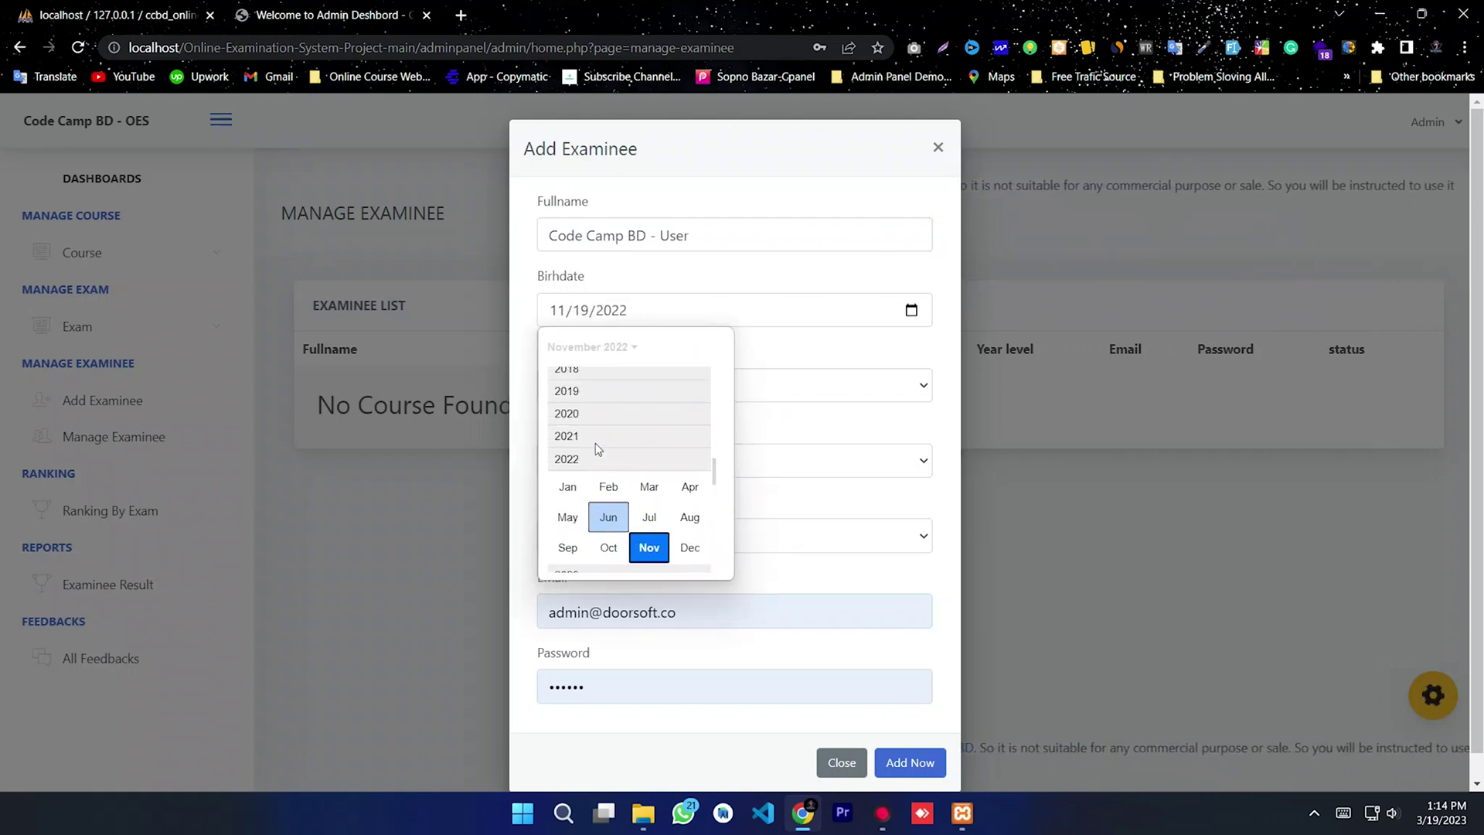
left_click(581, 390)
left_click(567, 430)
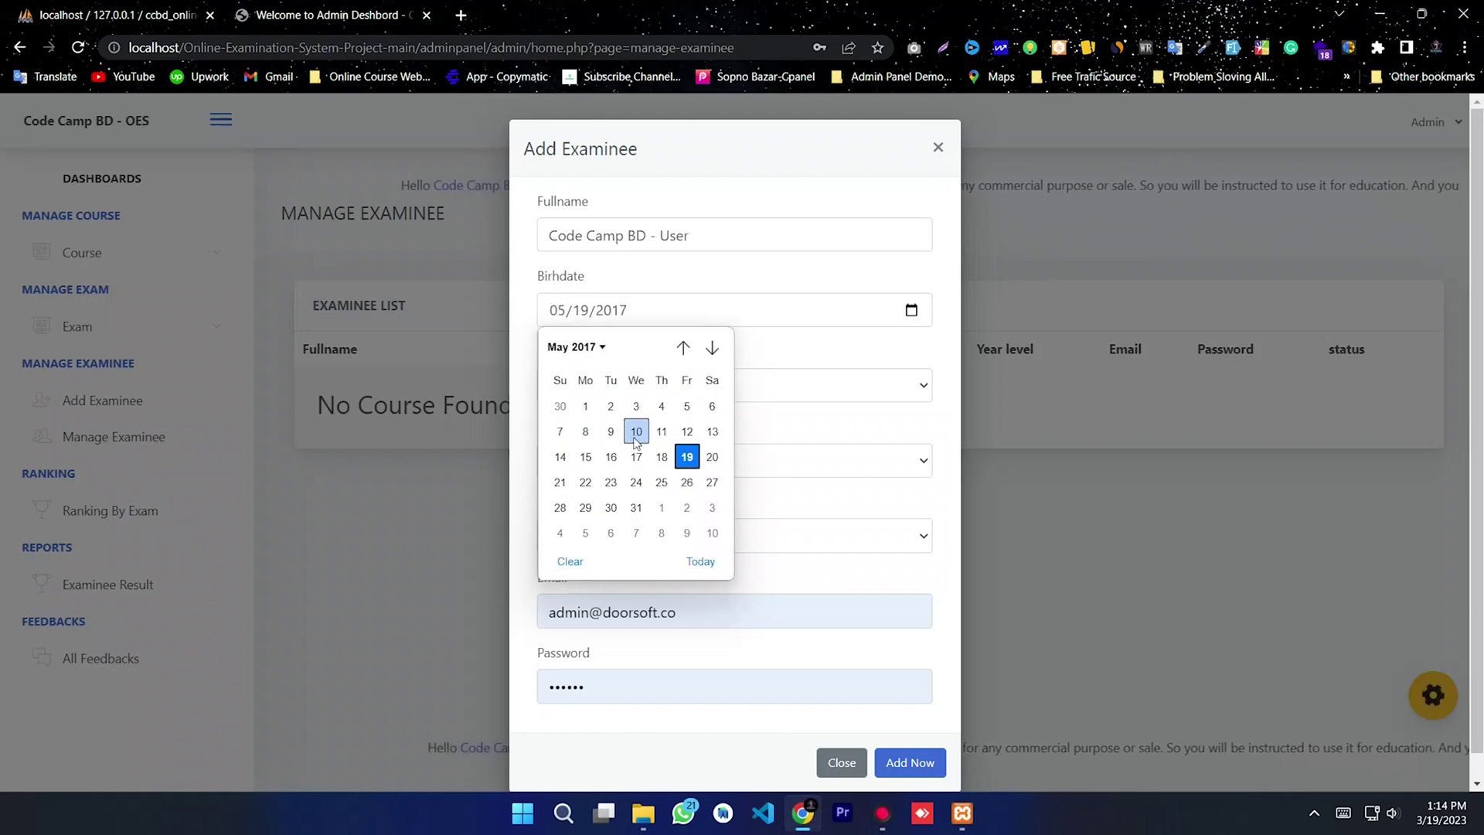
left_click(638, 433)
Step: Set the examinee's gender to Male, course to COURSE 002 and year level to First Year
left_click(644, 390)
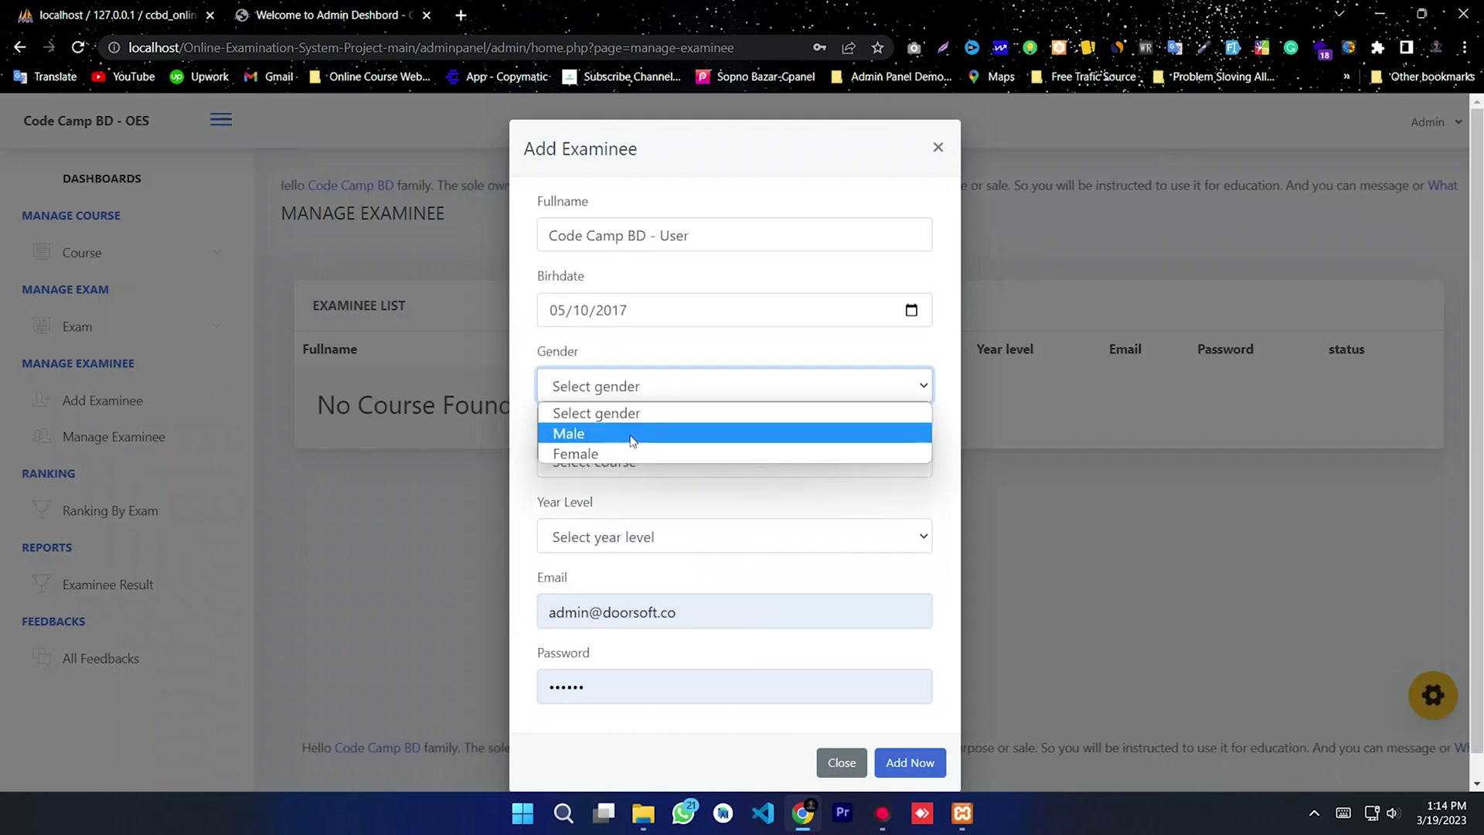
left_click(629, 434)
left_click(649, 463)
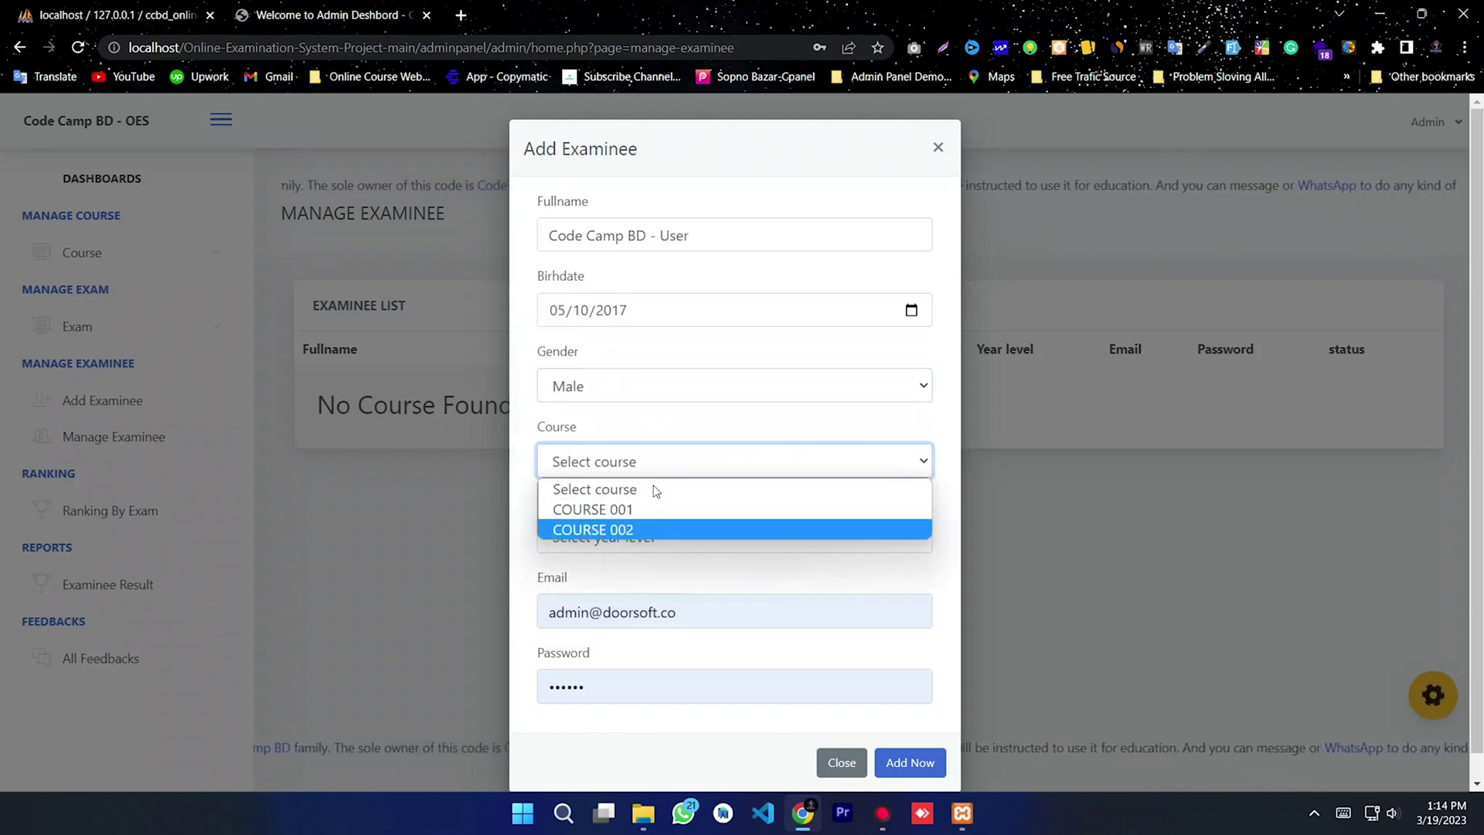
left_click(625, 529)
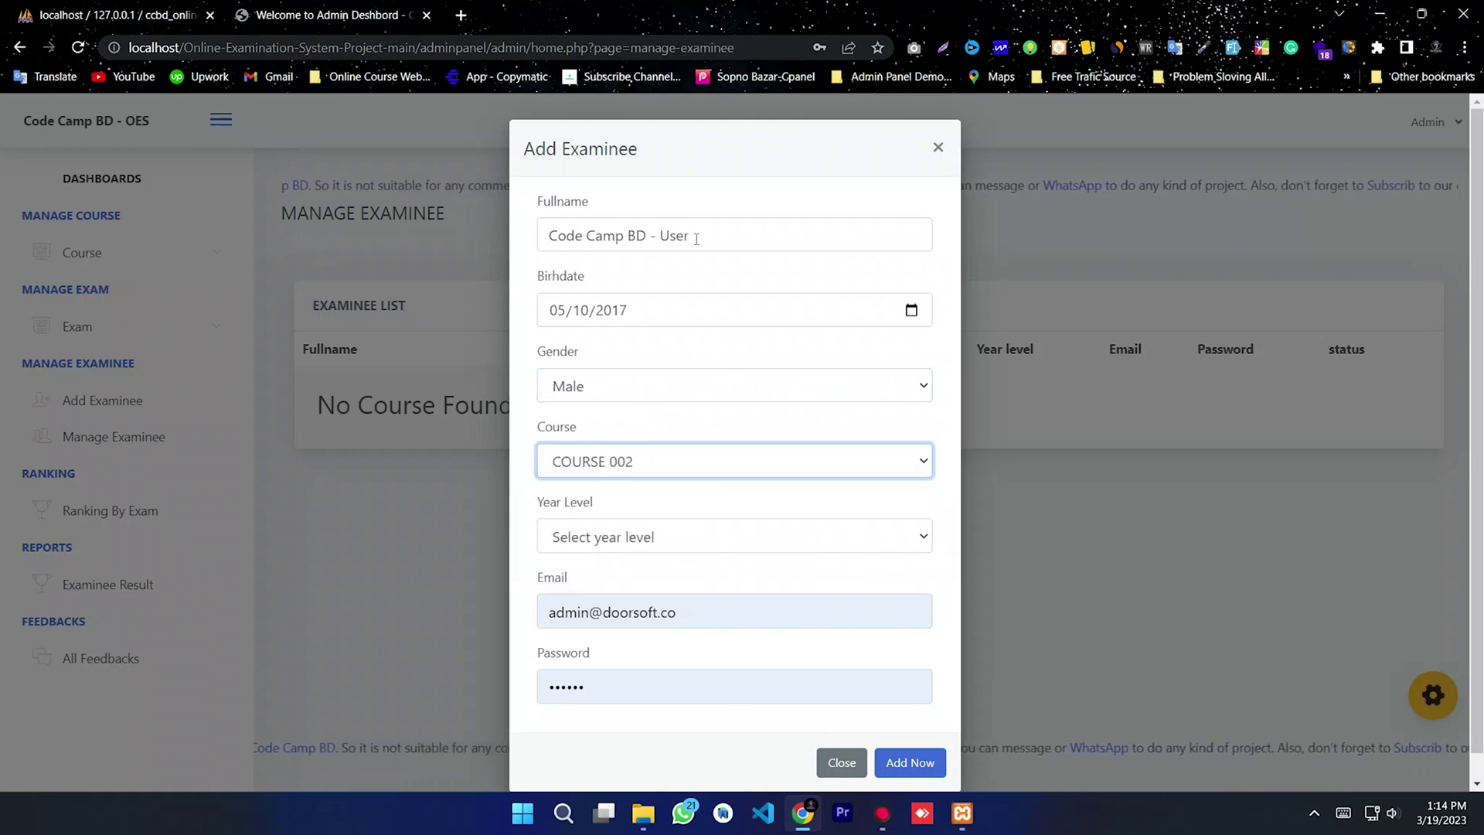
left_click(621, 541)
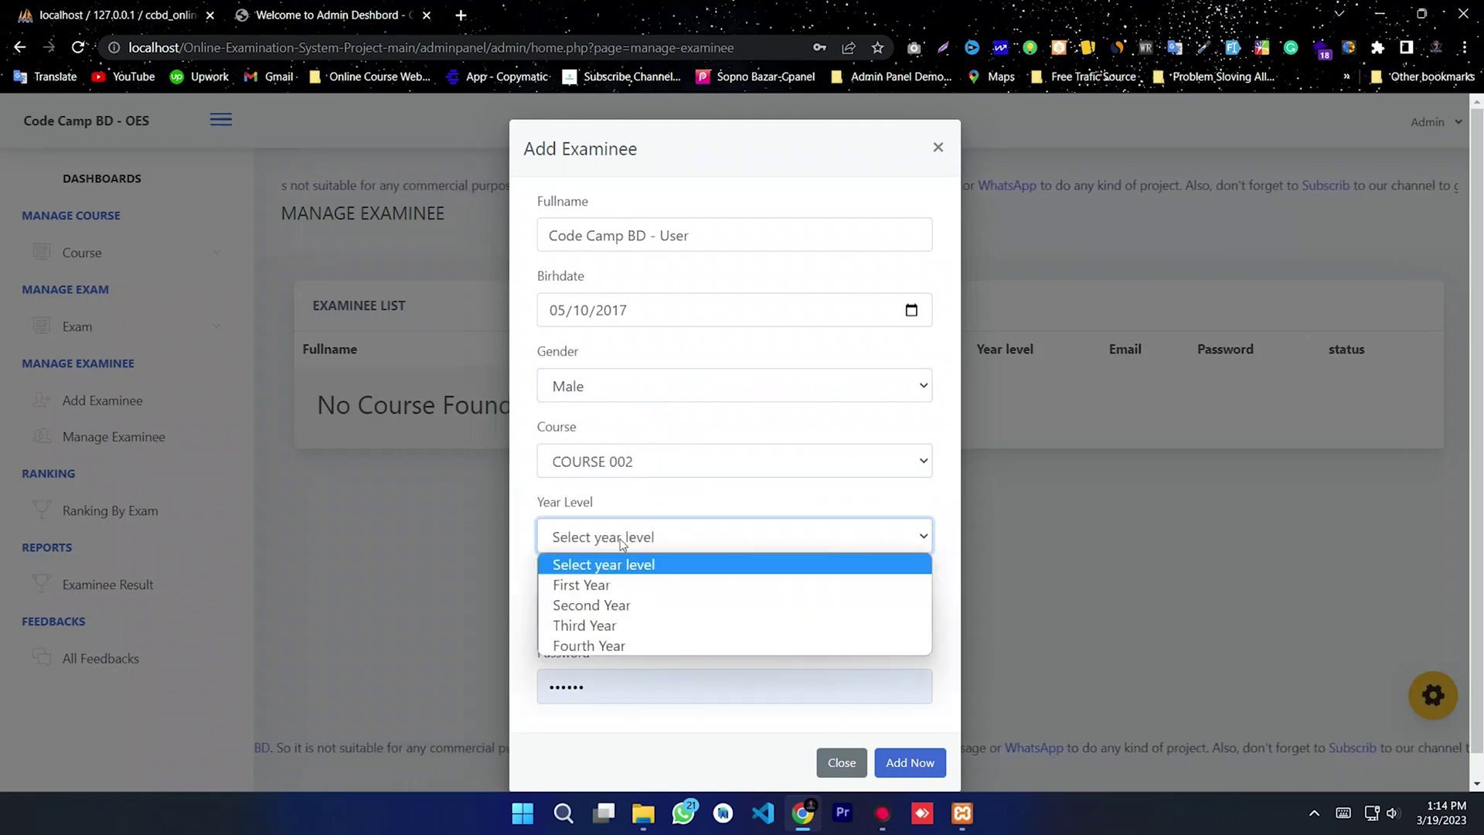
left_click(606, 587)
Step: Replace the autofilled email and password with the examinee's own, then save the examinee
left_click_drag(712, 613, 520, 619)
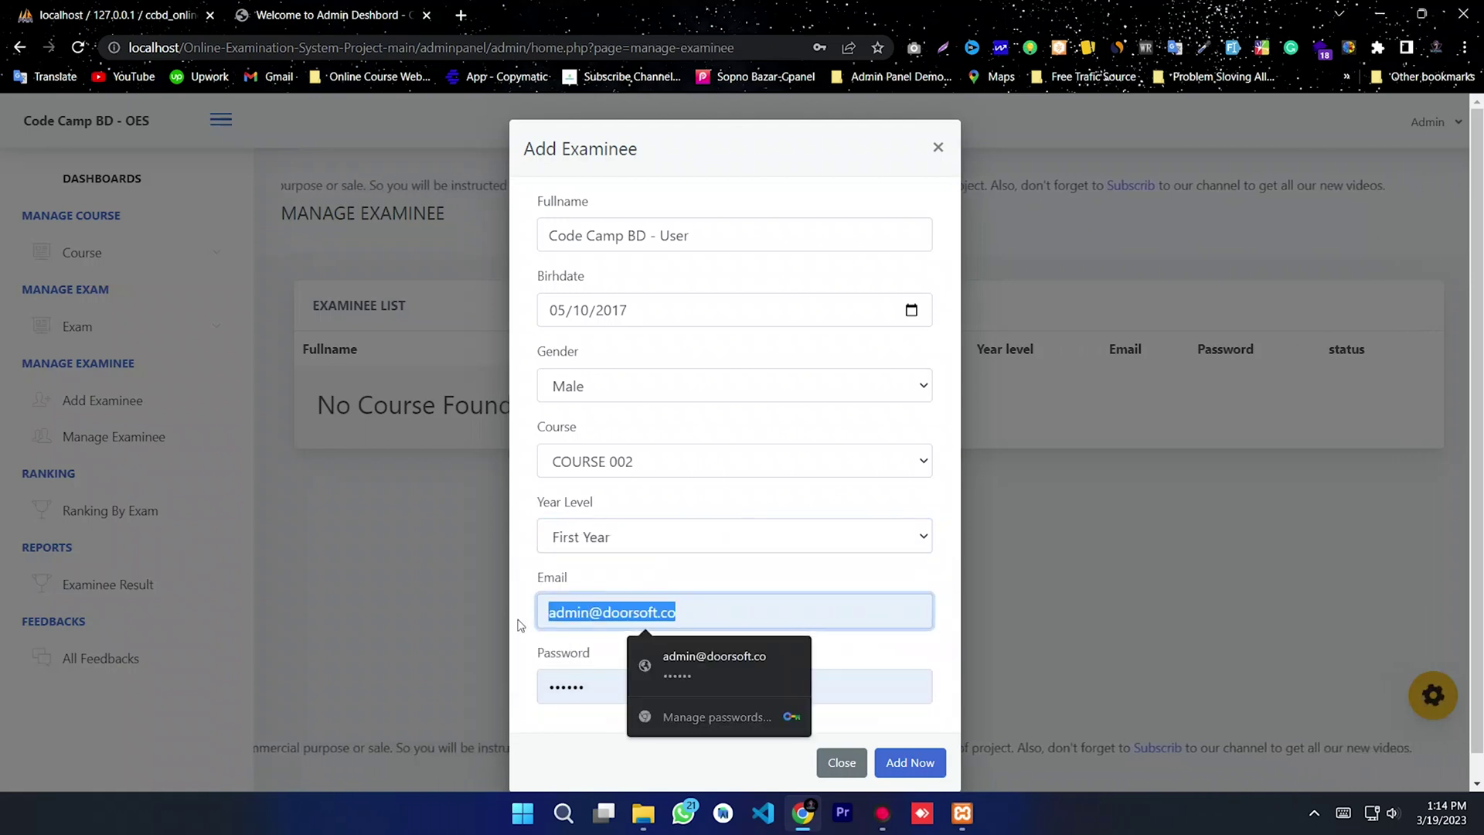
type("user")
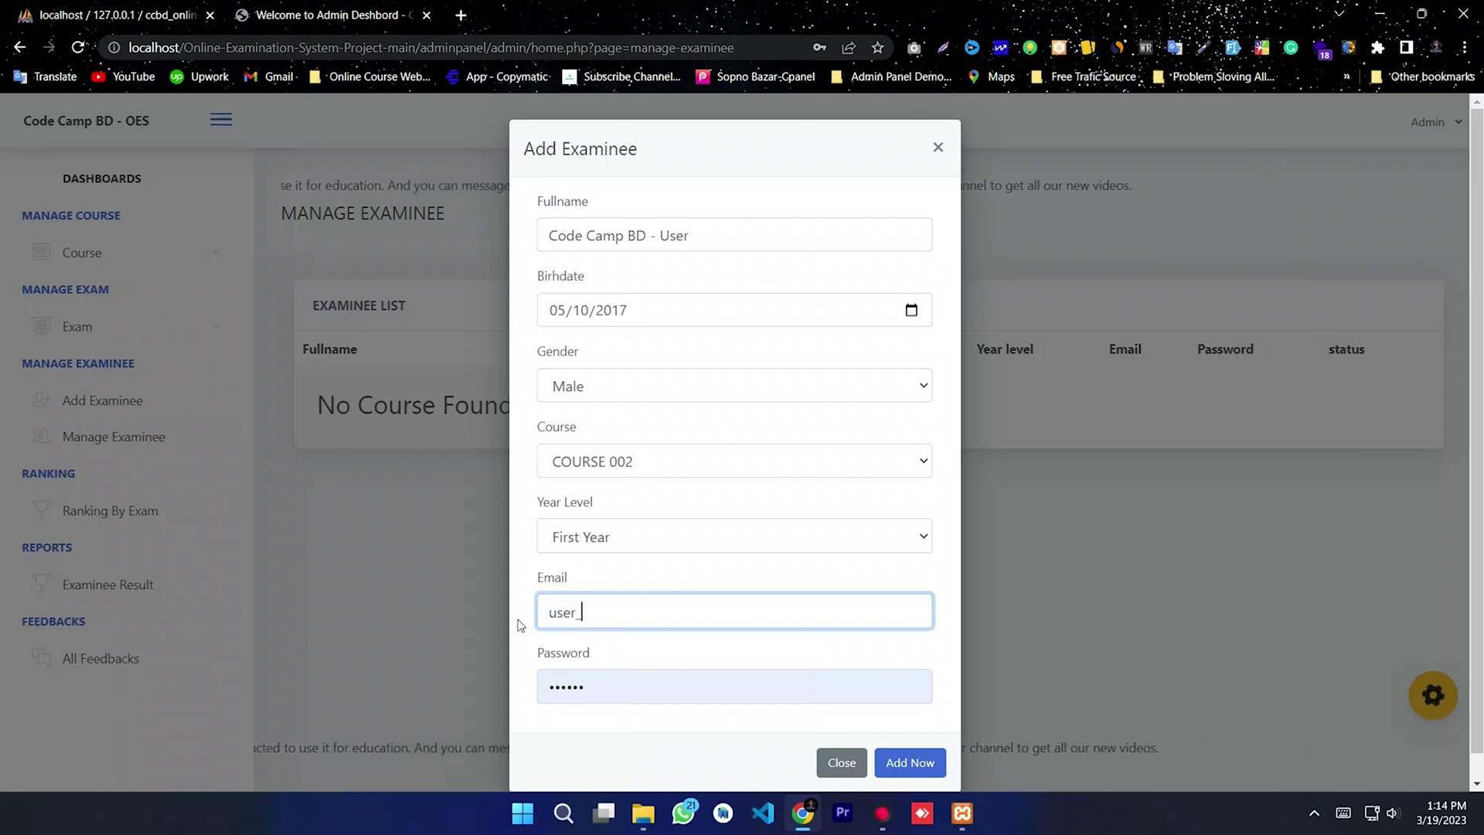
type("@")
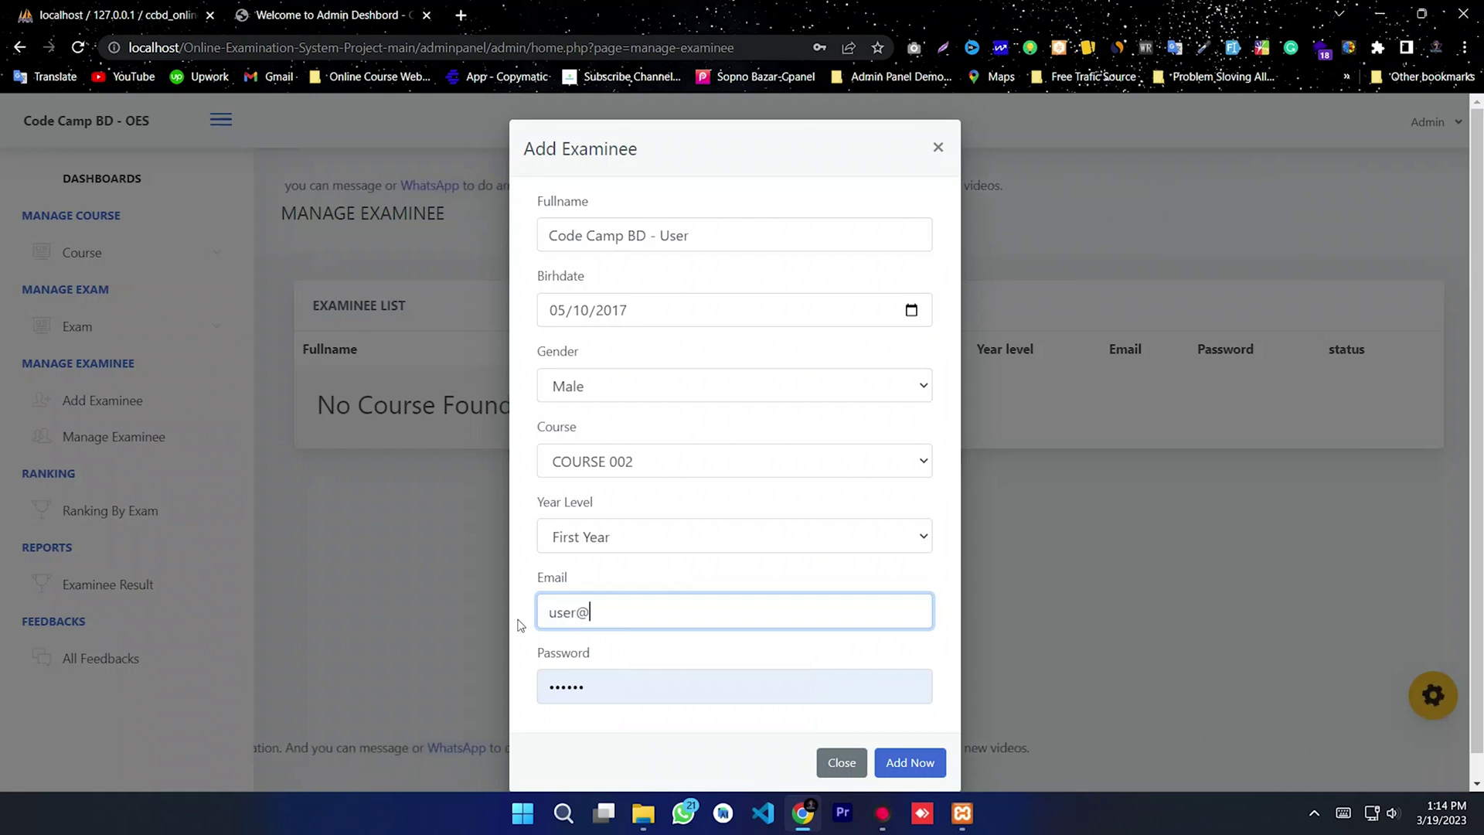
type("gmail")
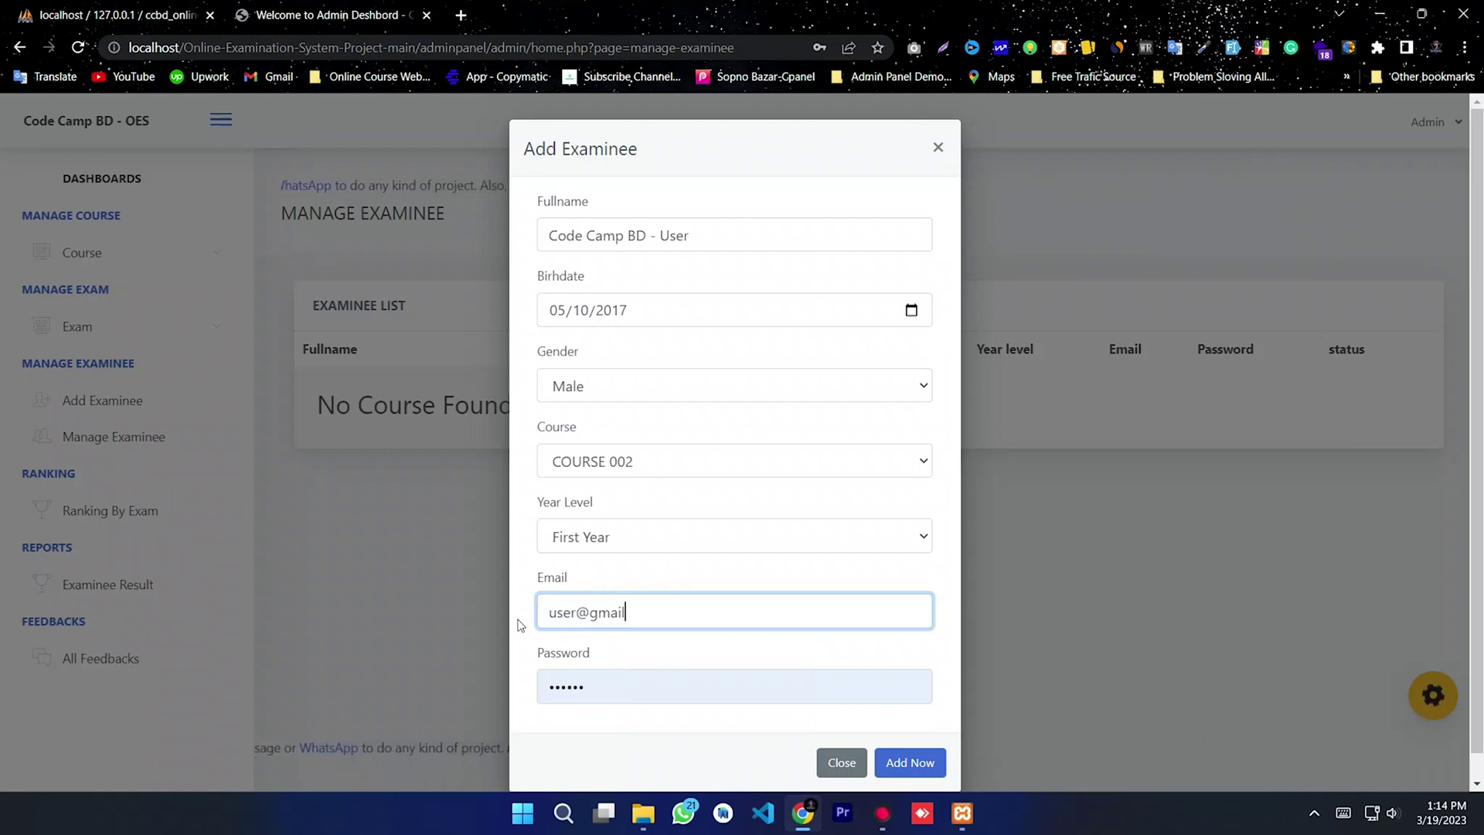
type(".com")
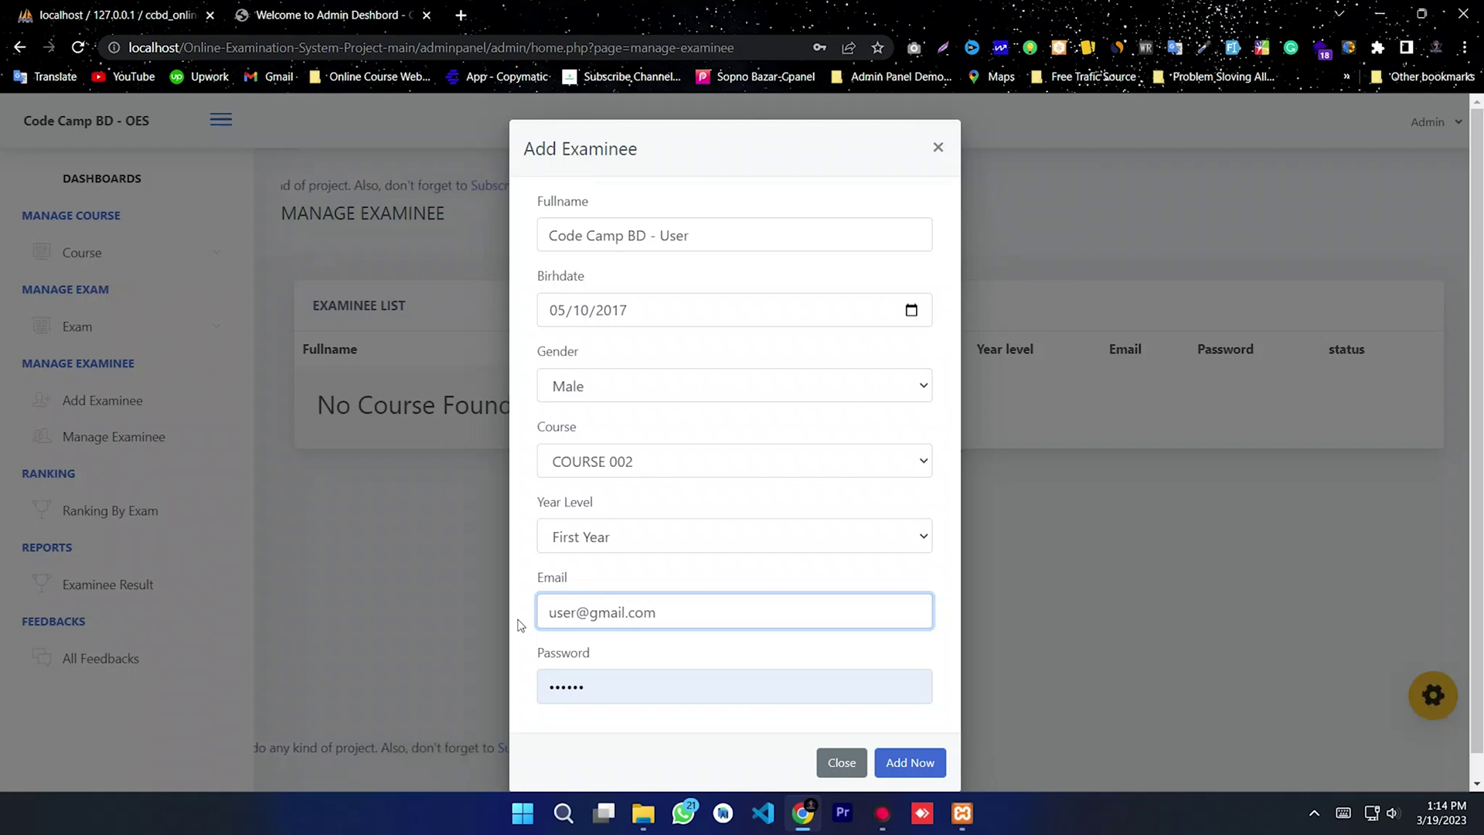
left_click_drag(662, 612, 544, 627)
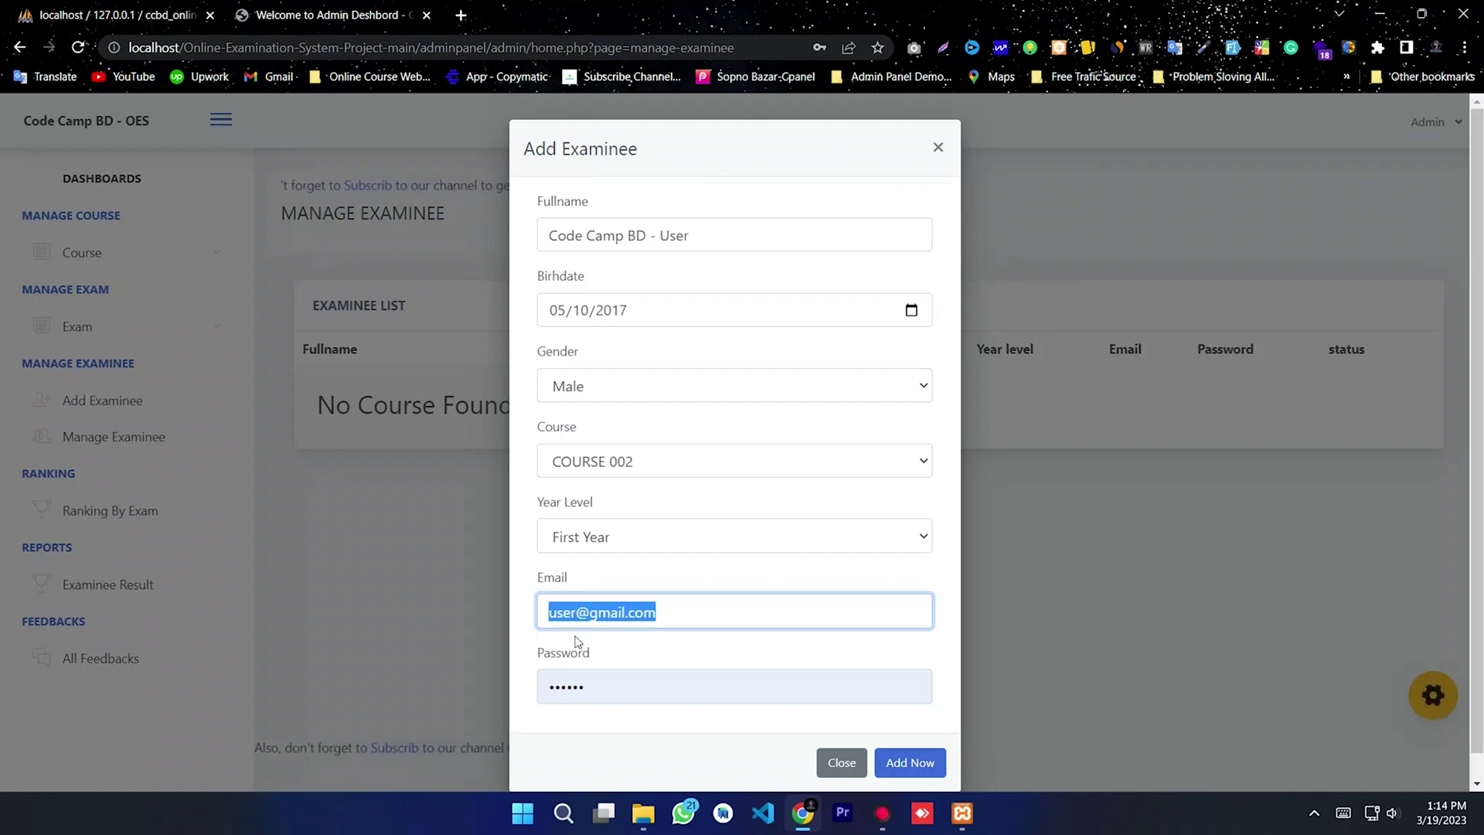
key("Tab")
key("ctrl+v")
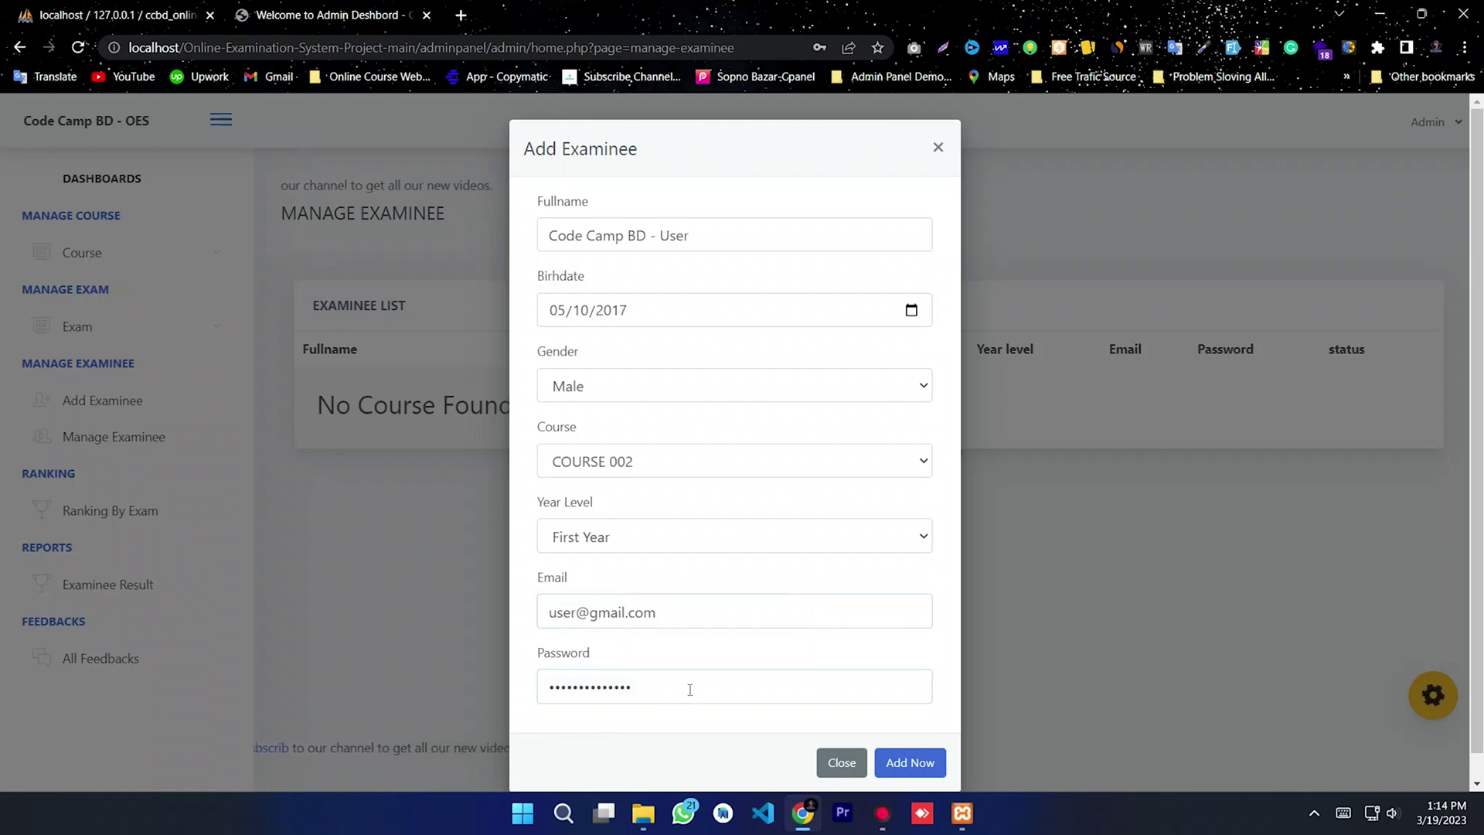
left_click(900, 763)
left_click(756, 552)
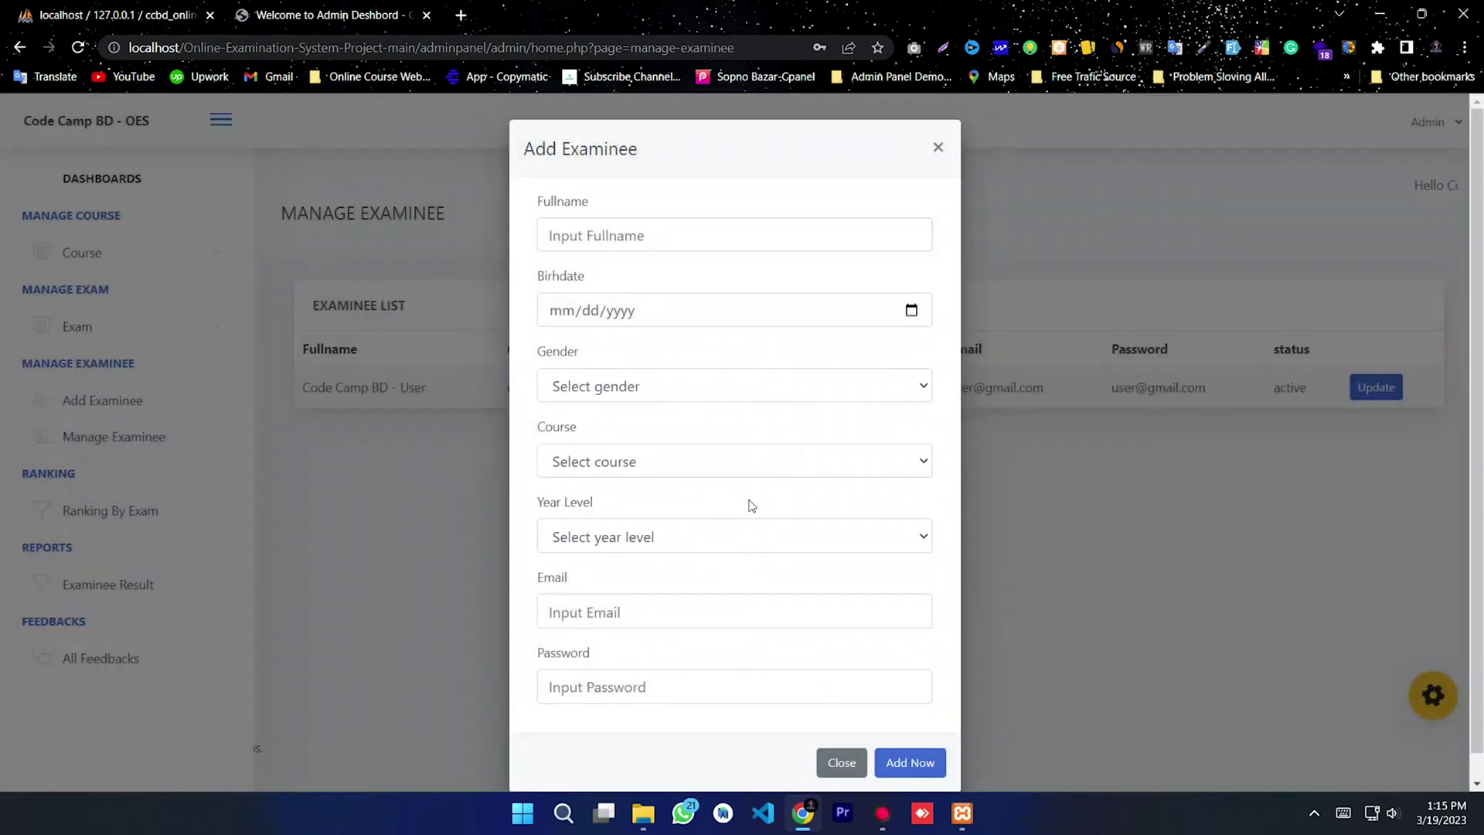
left_click(939, 143)
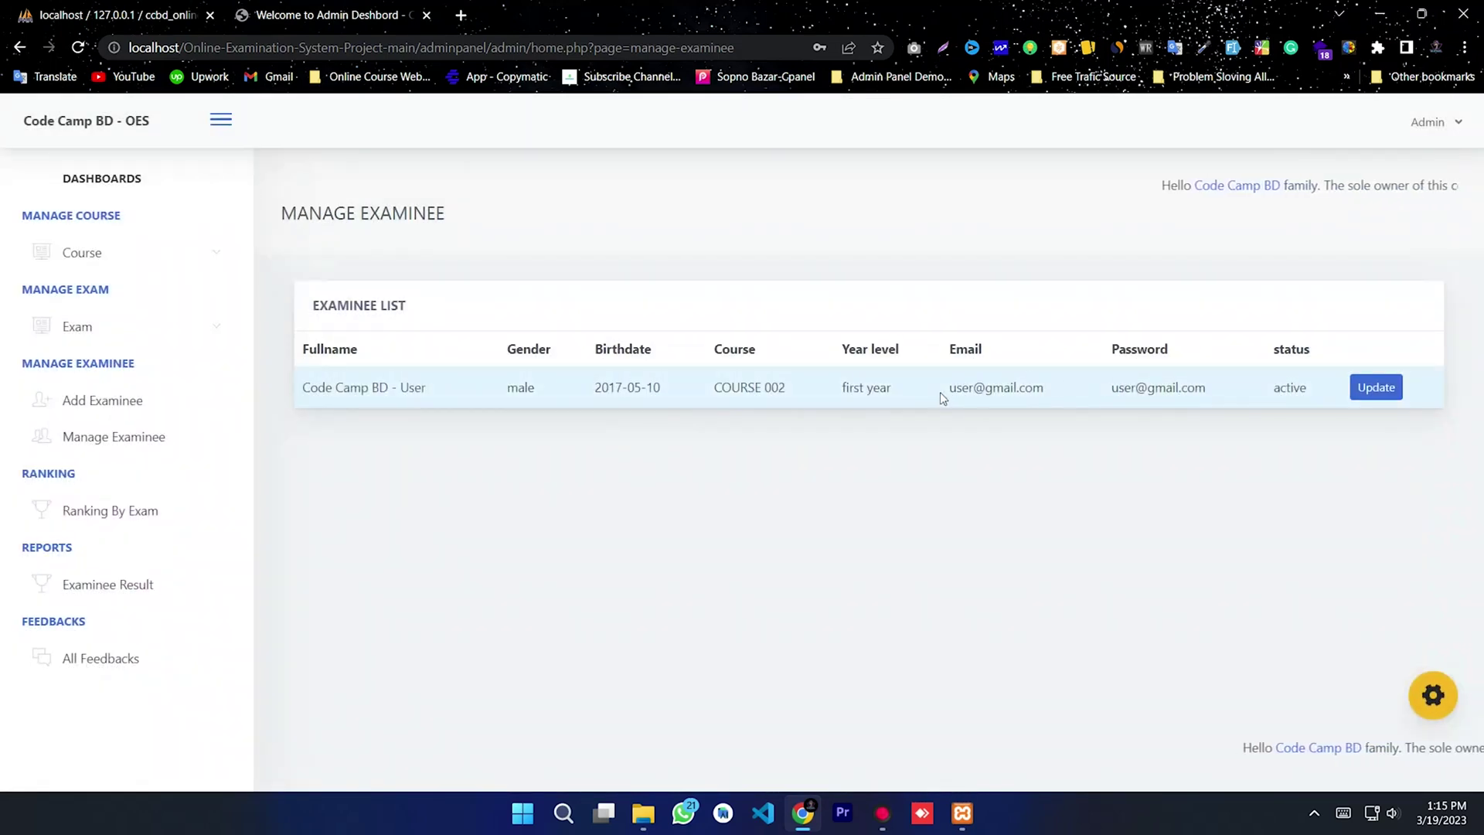
left_click_drag(939, 392, 1065, 415)
left_click(1087, 411)
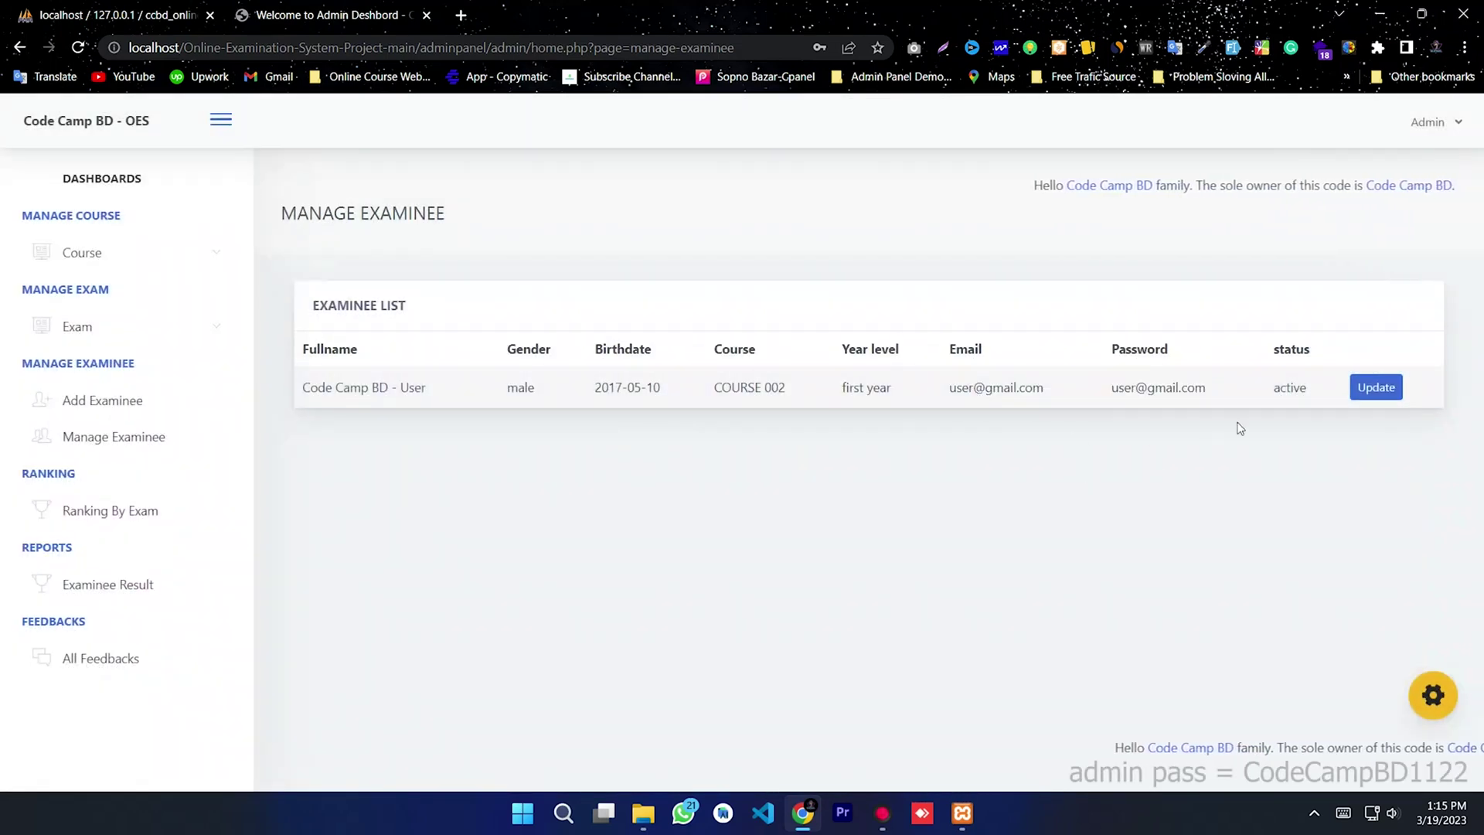
double_click(1289, 387)
left_click(930, 455)
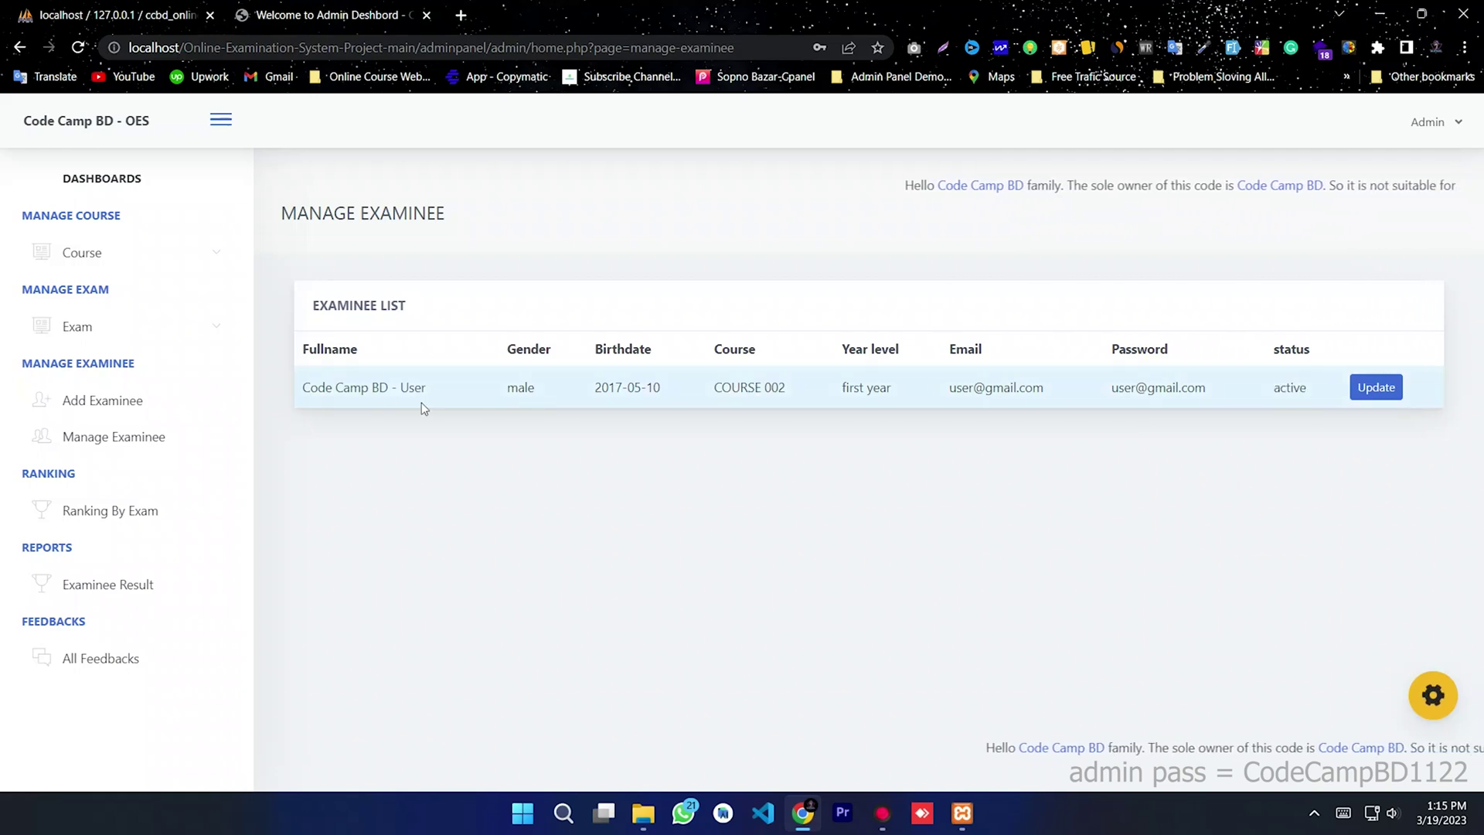
left_click(91, 394)
left_click(611, 239)
Step: Begin the second examinee's full name and set the birthdate to 07/15/2015
type("User 0")
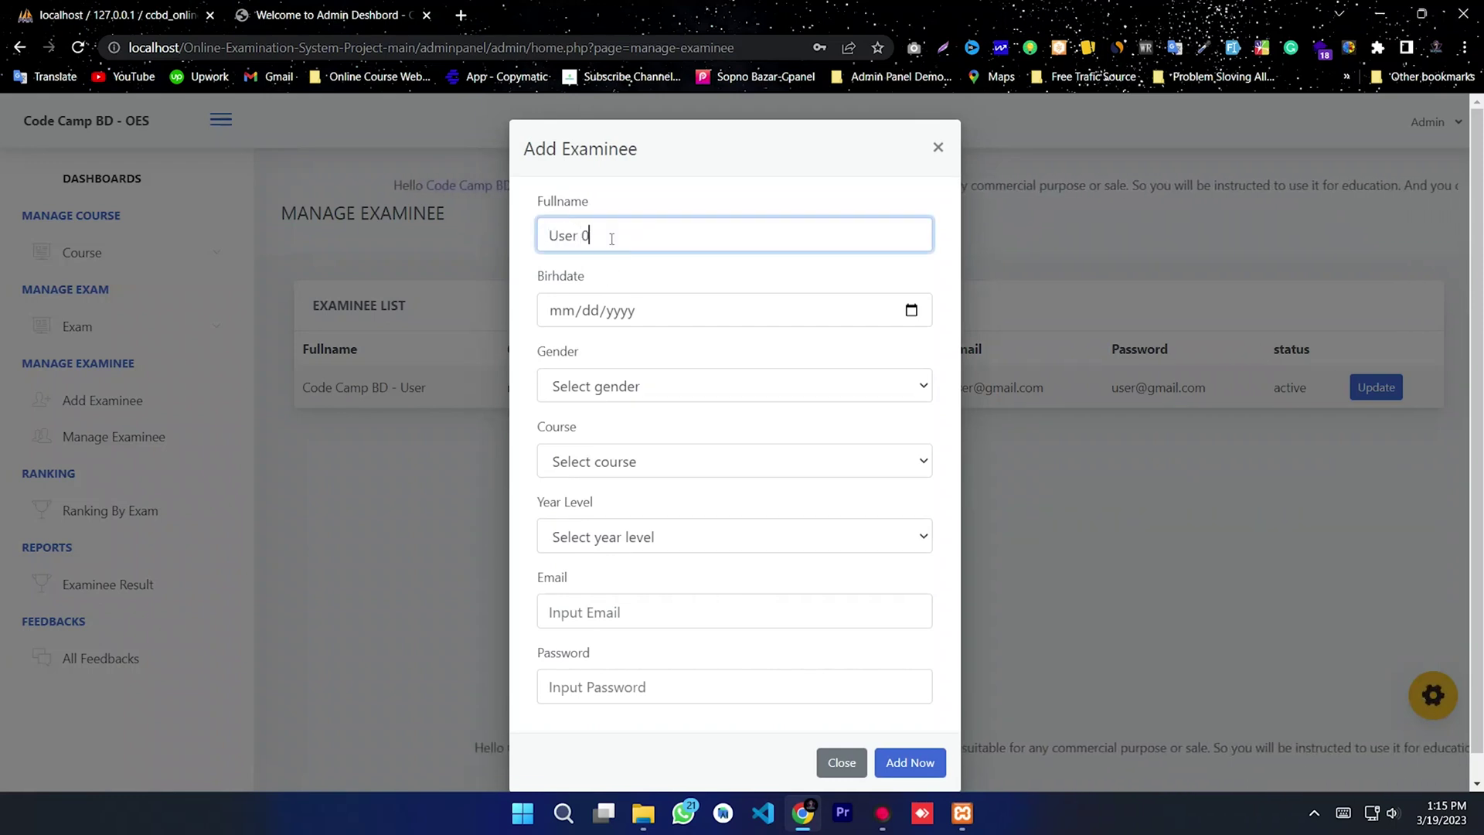
left_click(911, 317)
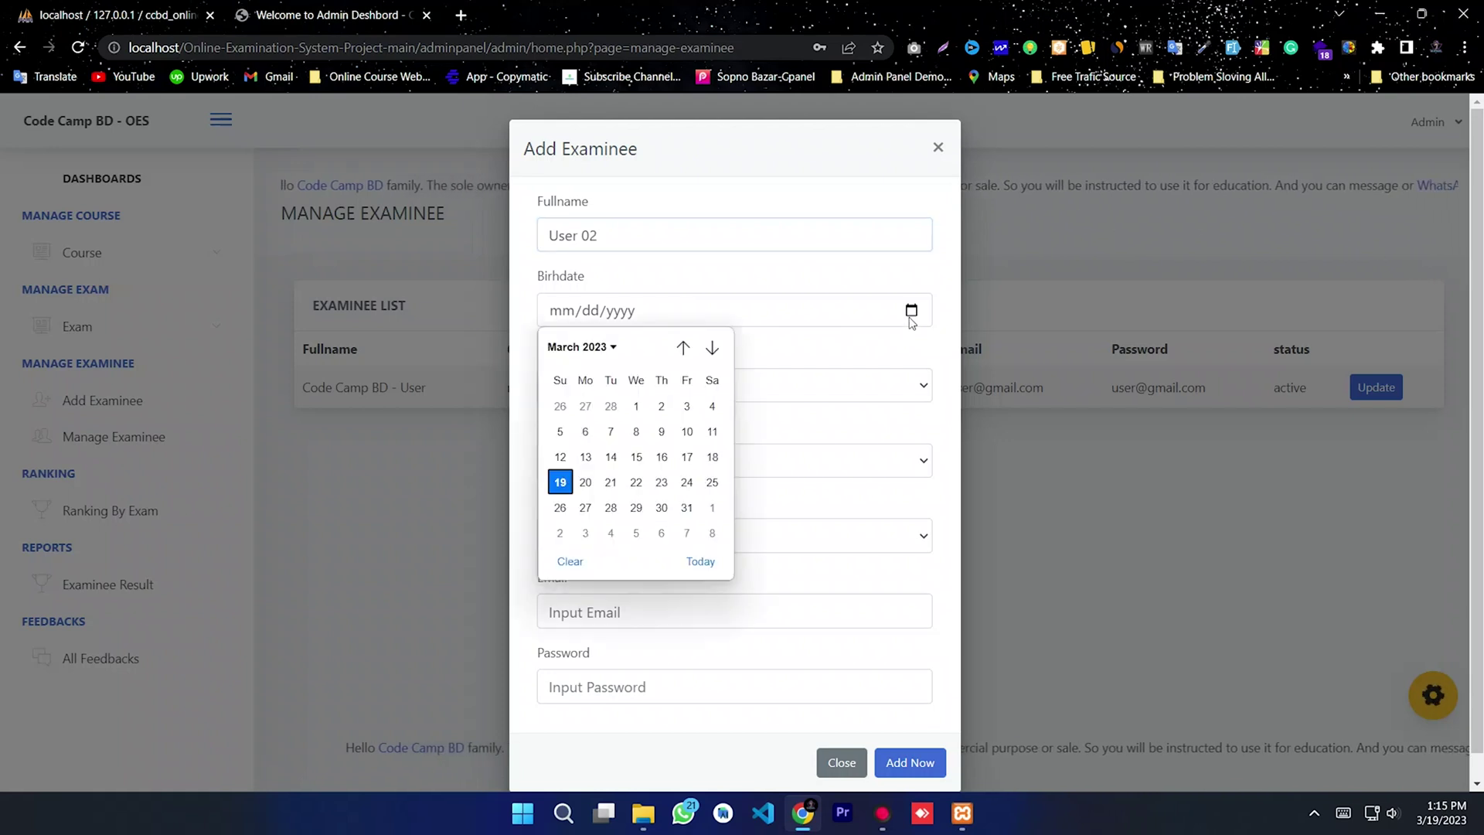
left_click(614, 350)
scroll(660, 406, "up", 5)
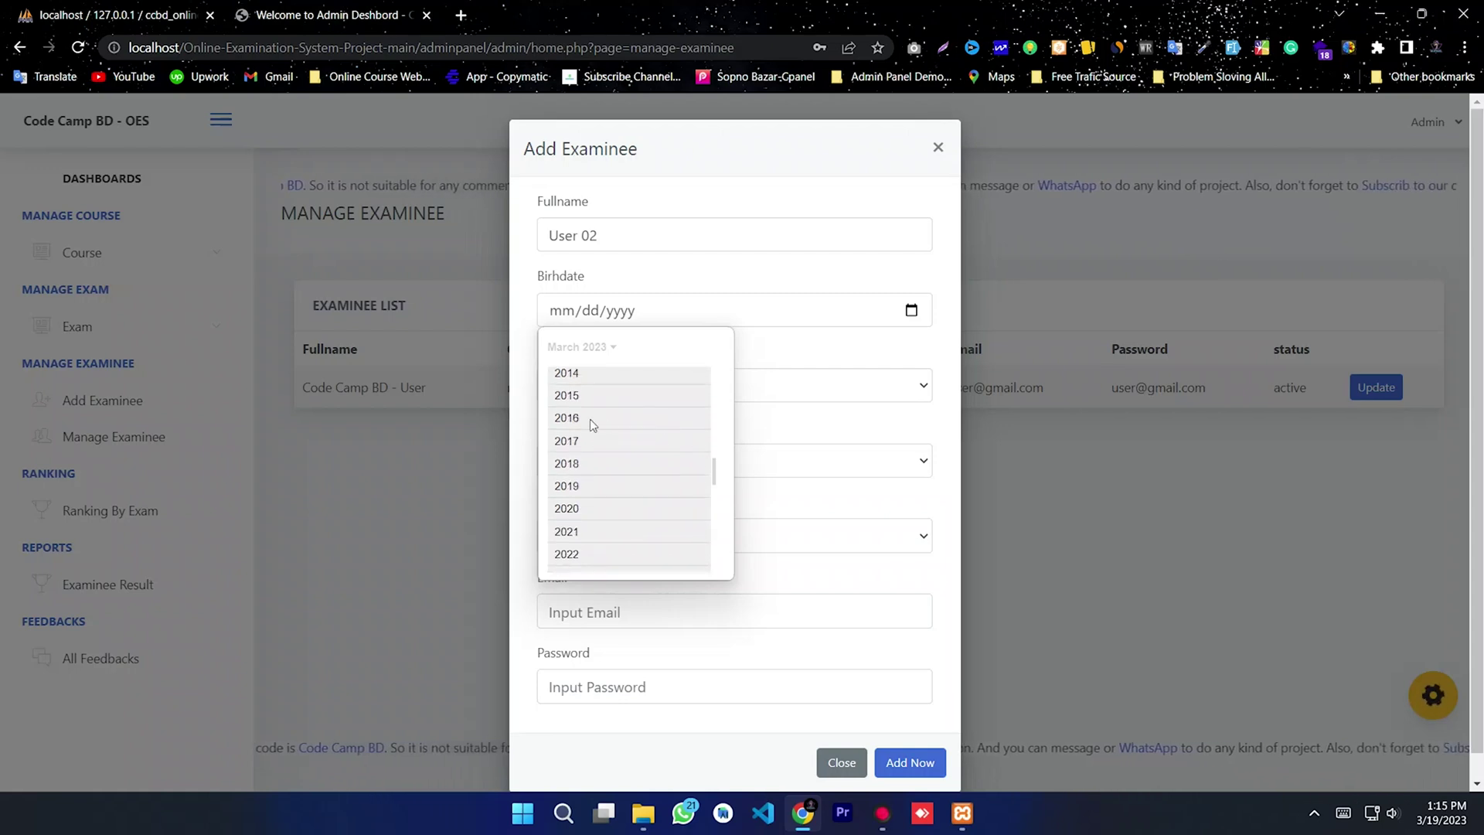
left_click(591, 398)
left_click(649, 439)
key("Return")
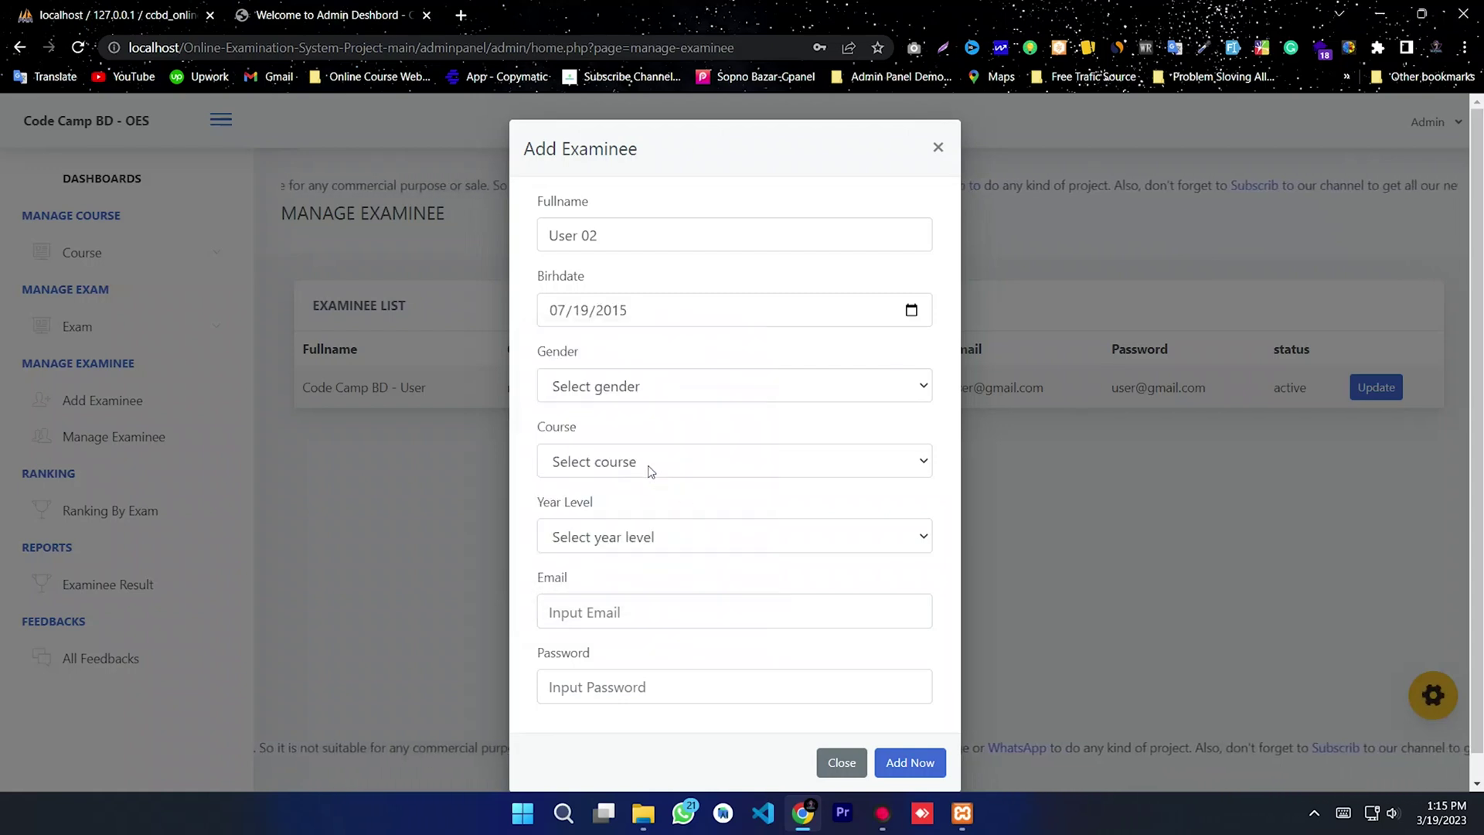
Step: Choose Female, COURSE 001 and Third Year, then begin entering the examinee's email address
left_click(649, 387)
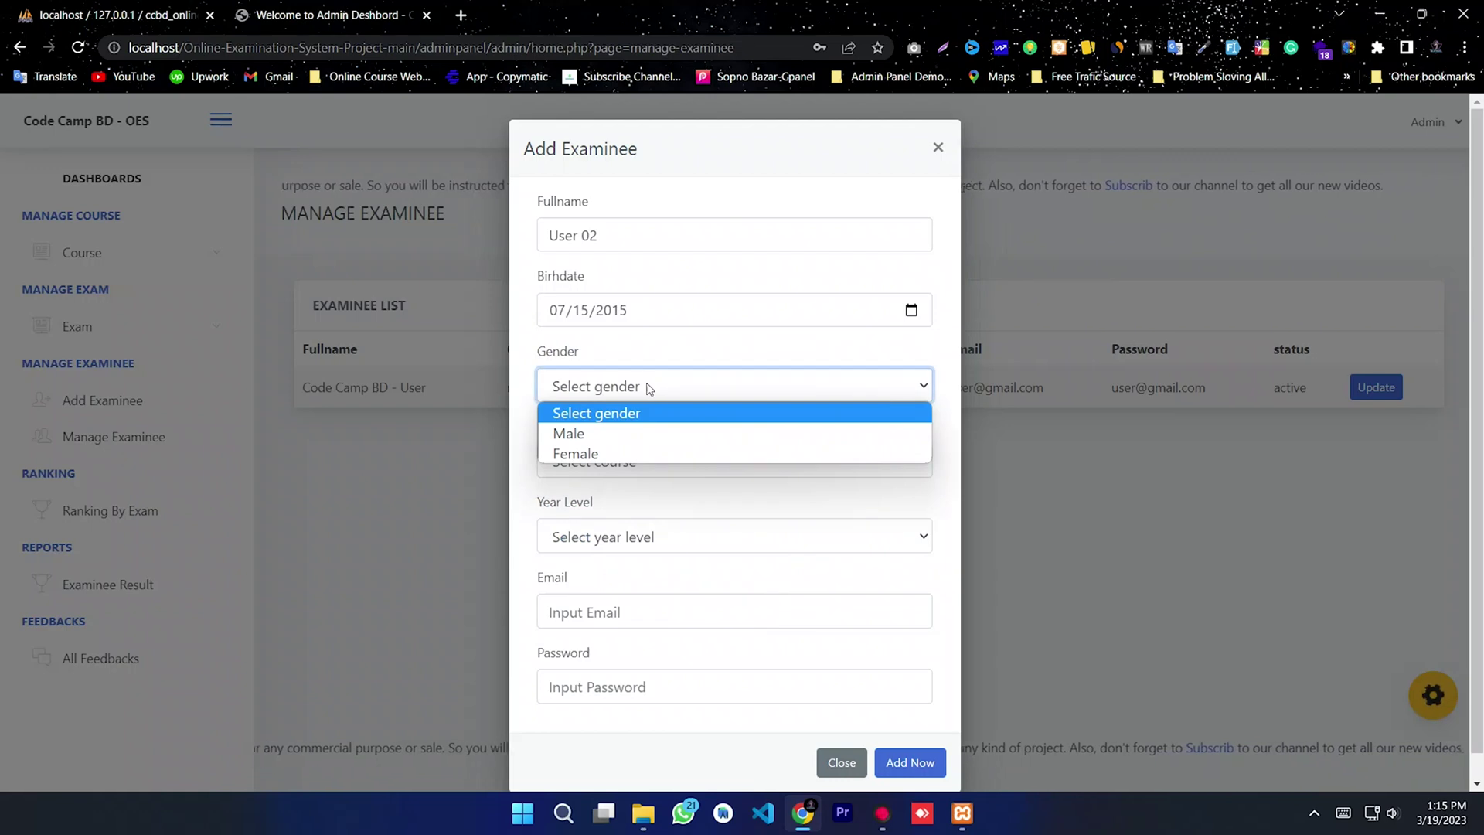
left_click(607, 453)
left_click(617, 468)
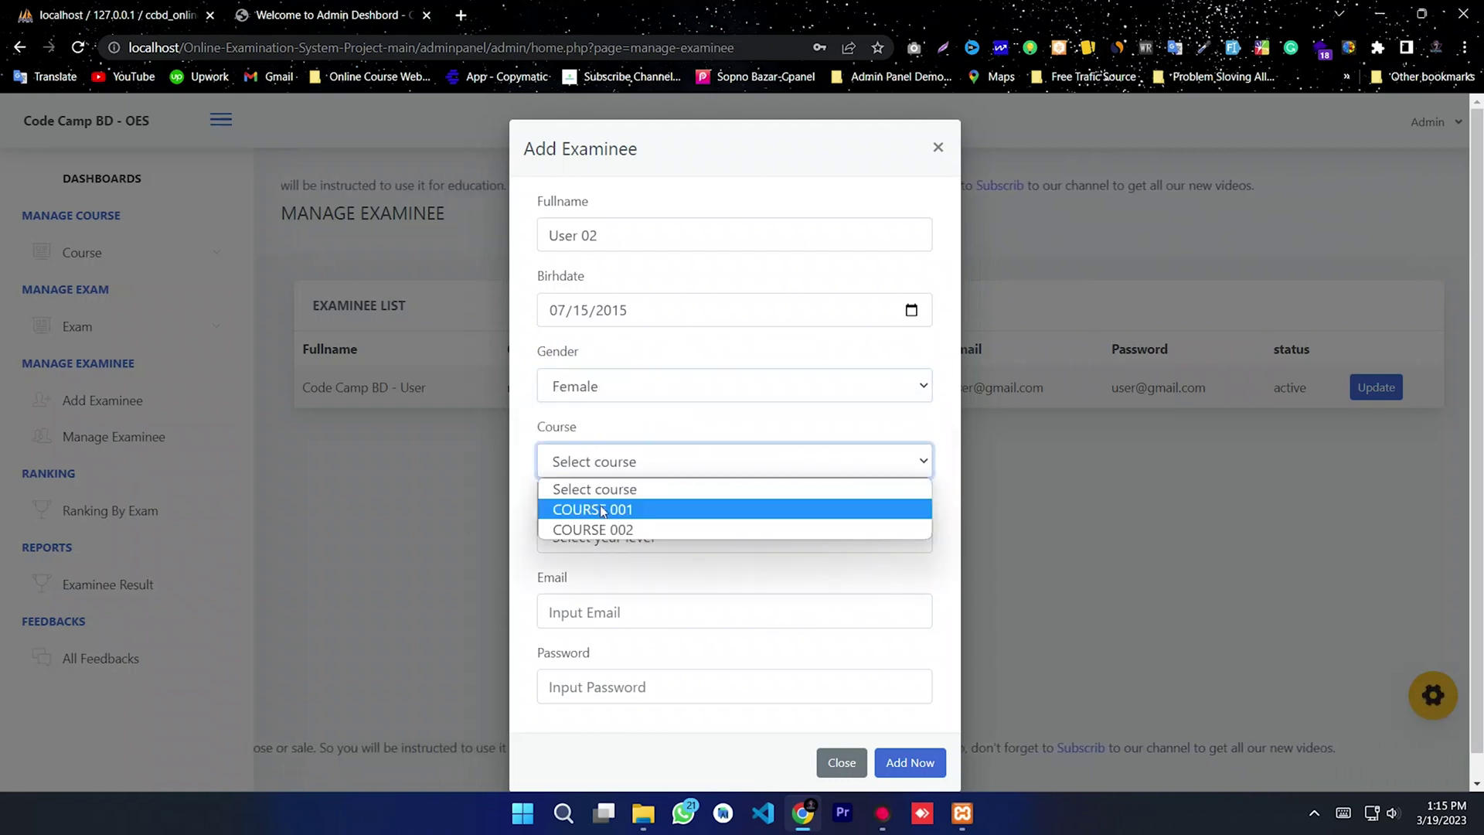
left_click(615, 488)
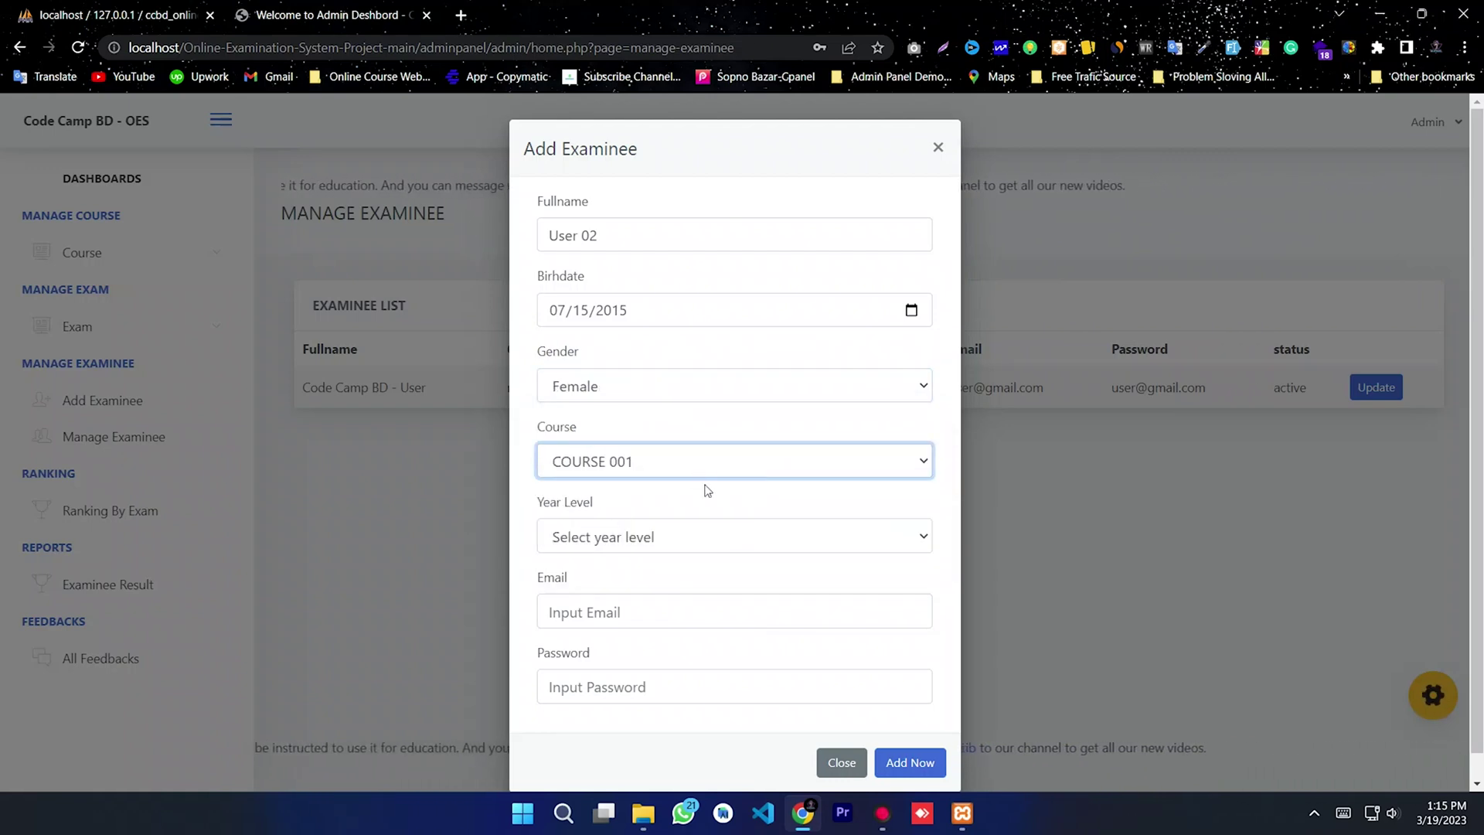
left_click(651, 546)
left_click(630, 616)
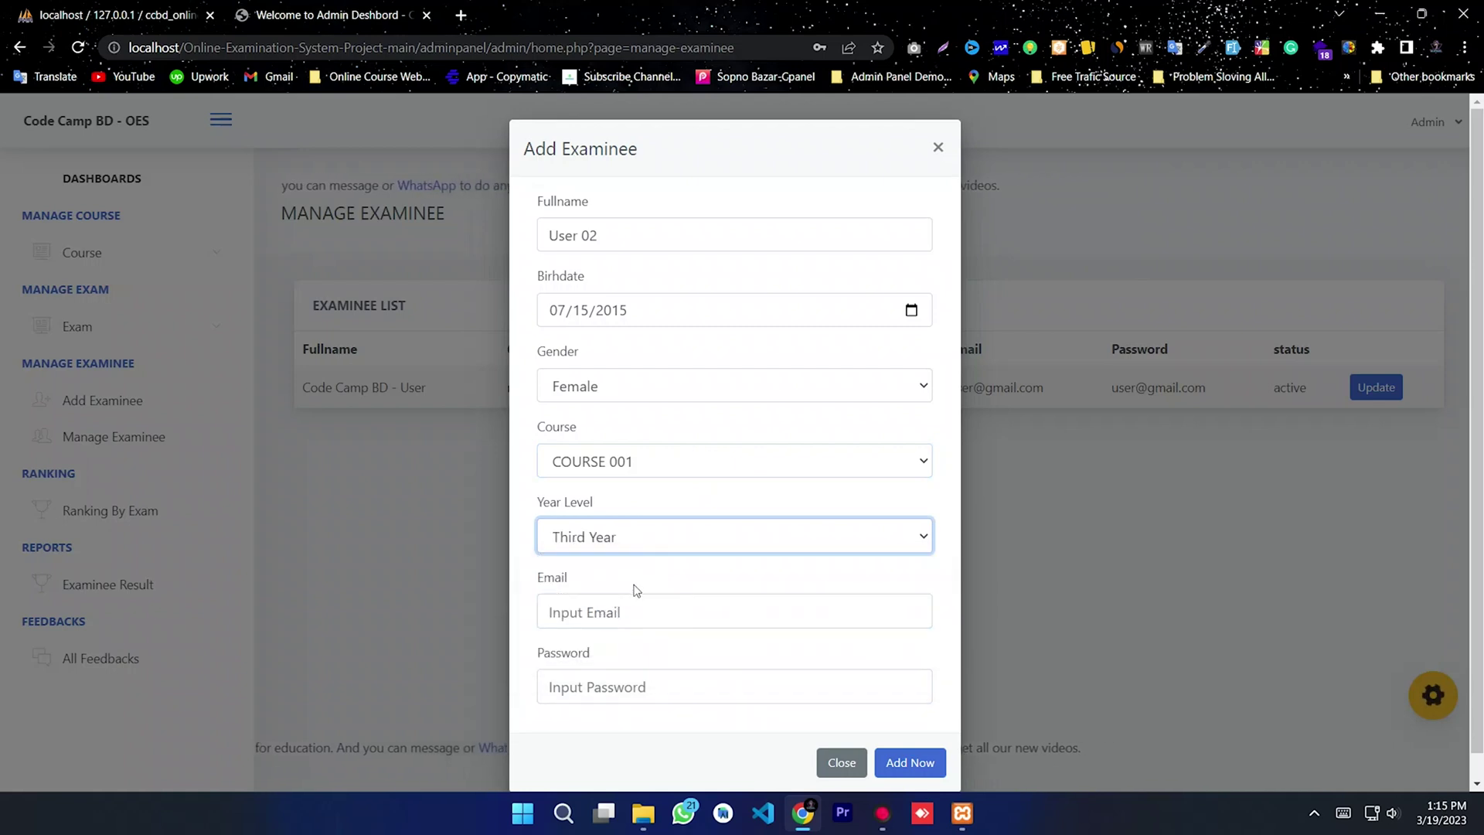
left_click(595, 615)
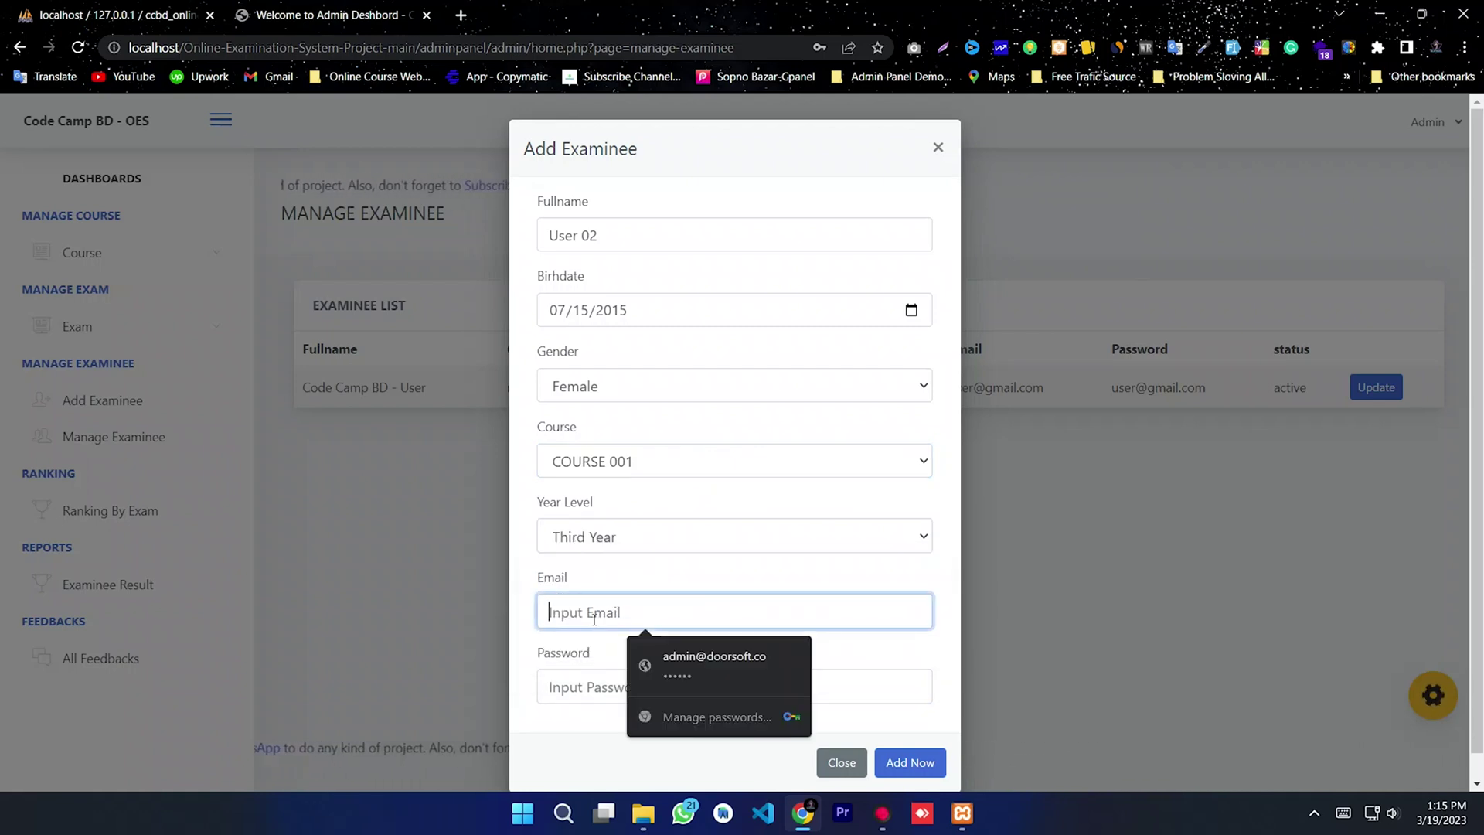
type("user1@gmail.com")
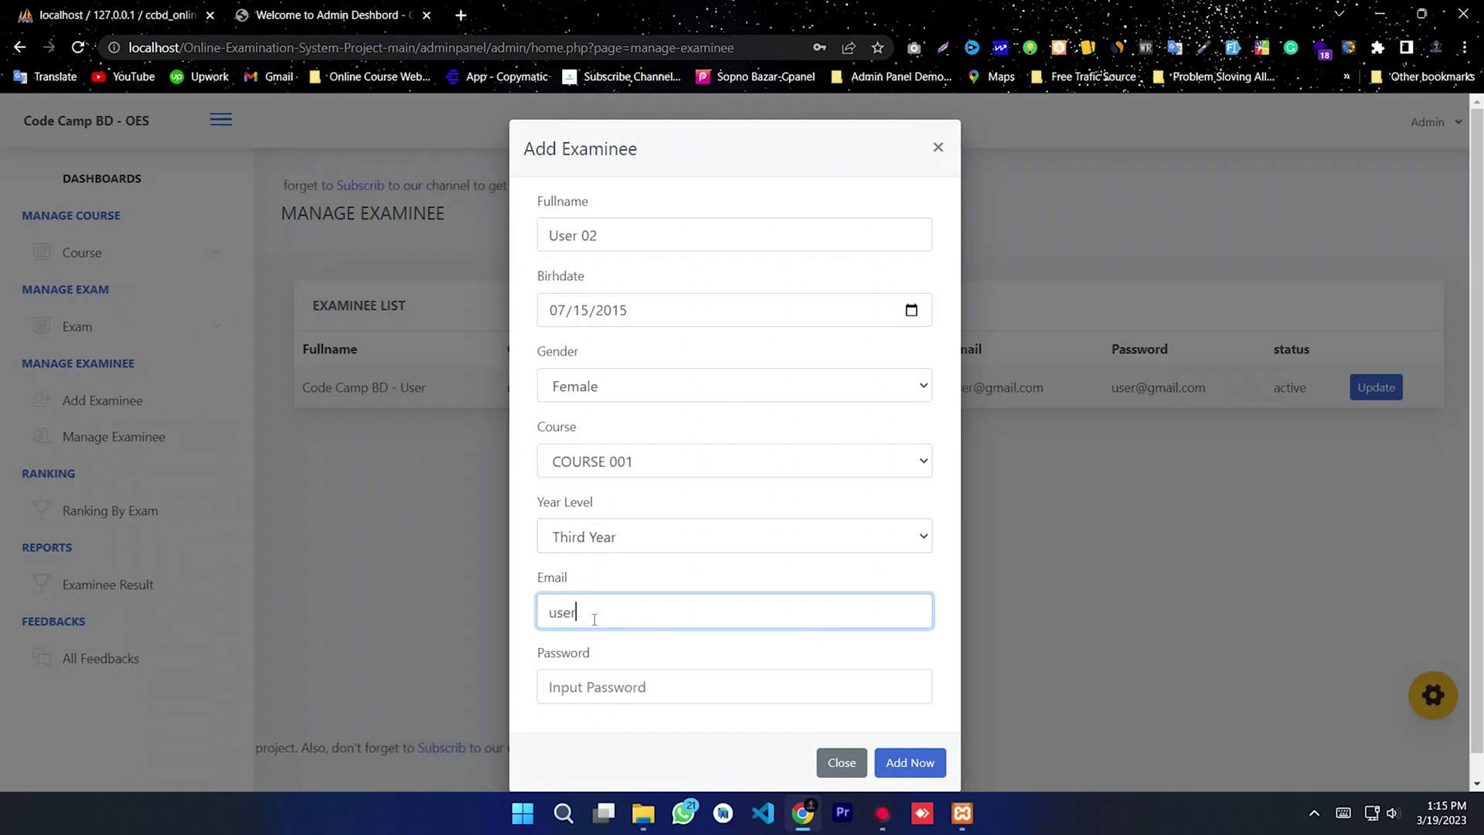
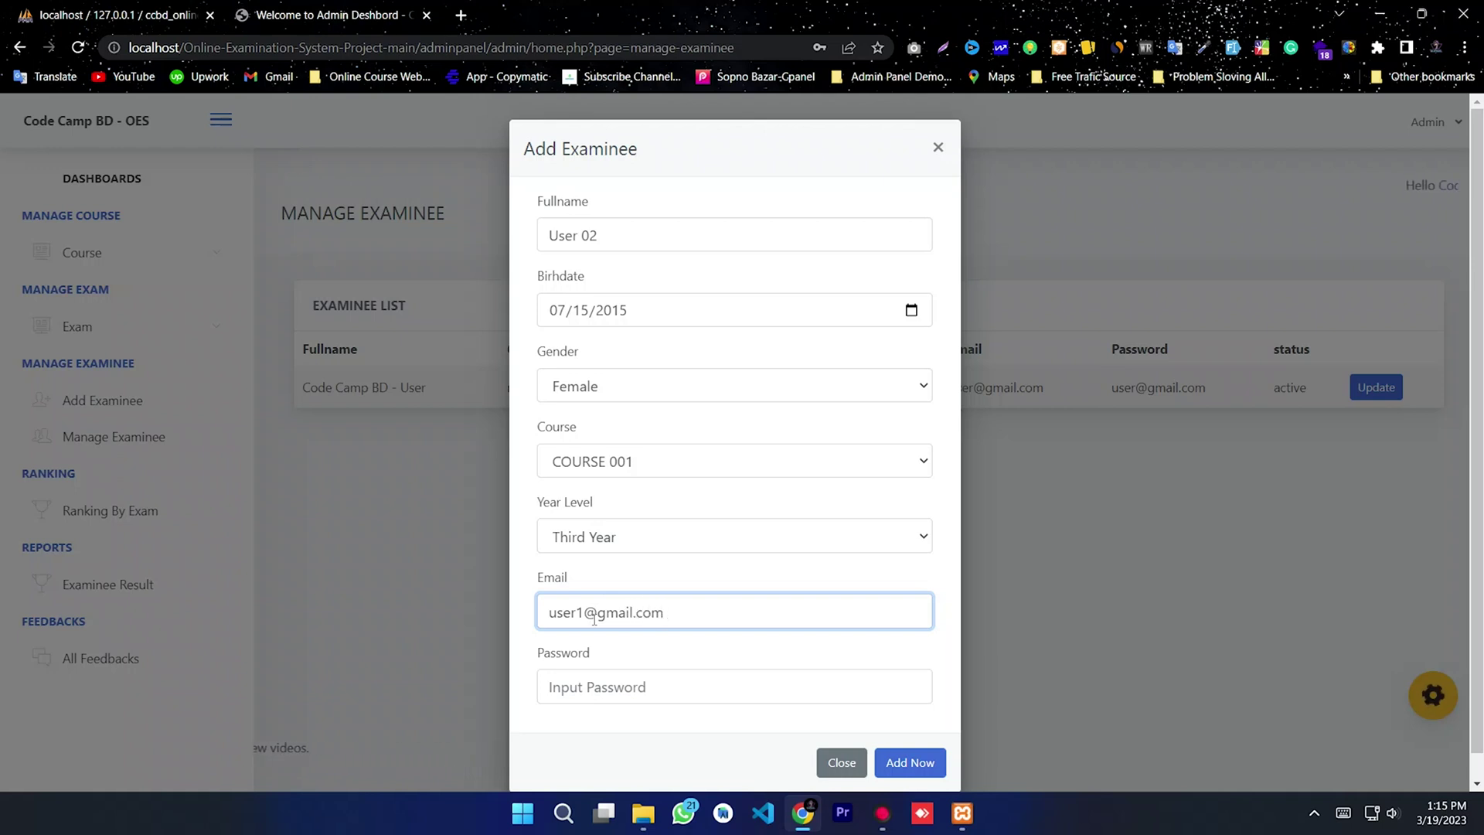
Step: Fill in User 02's password, save the new examinee, and close the form
left_click_drag(705, 616, 493, 619)
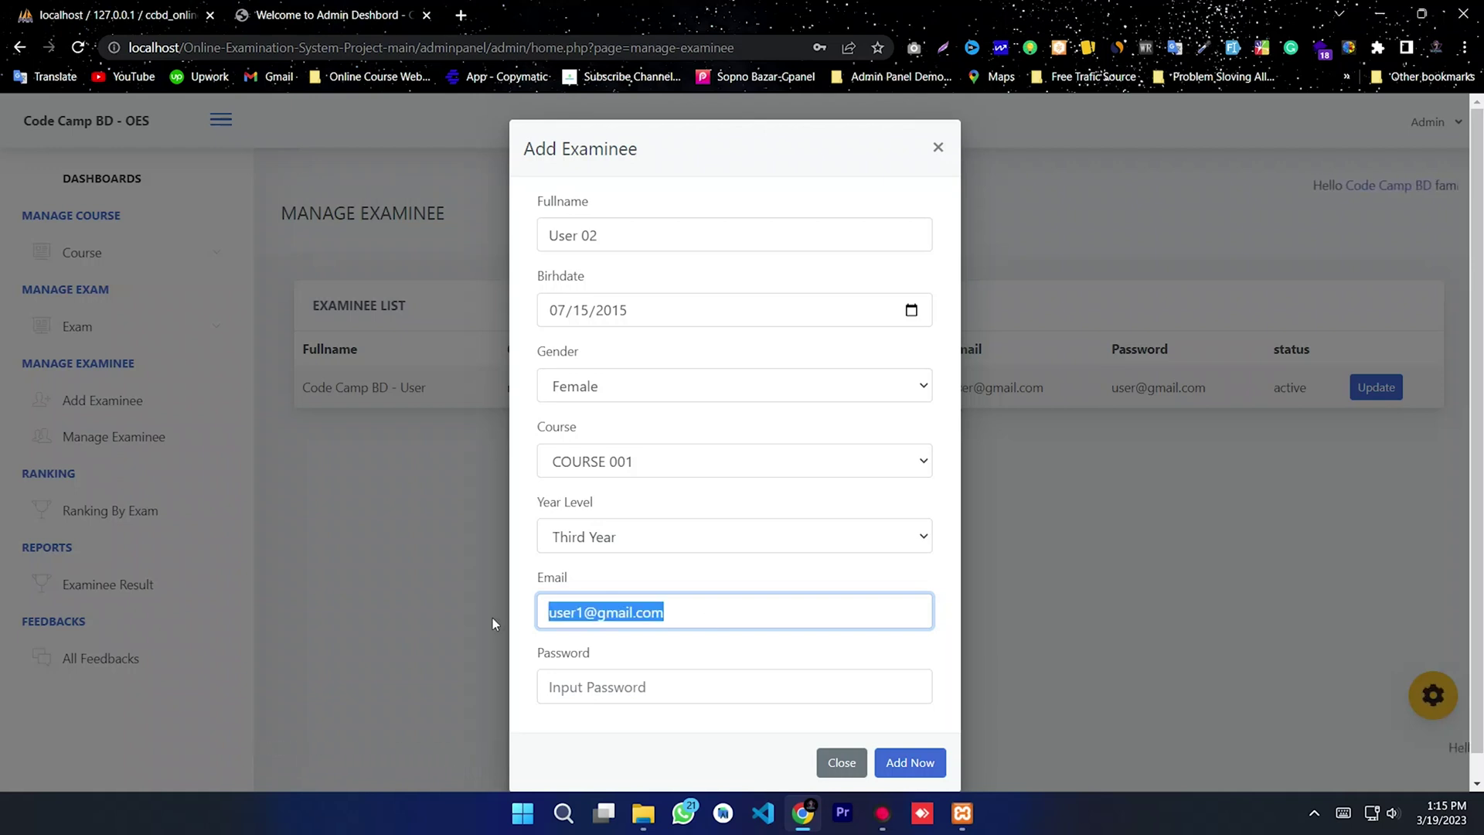
left_click(582, 673)
key("ctrl+v")
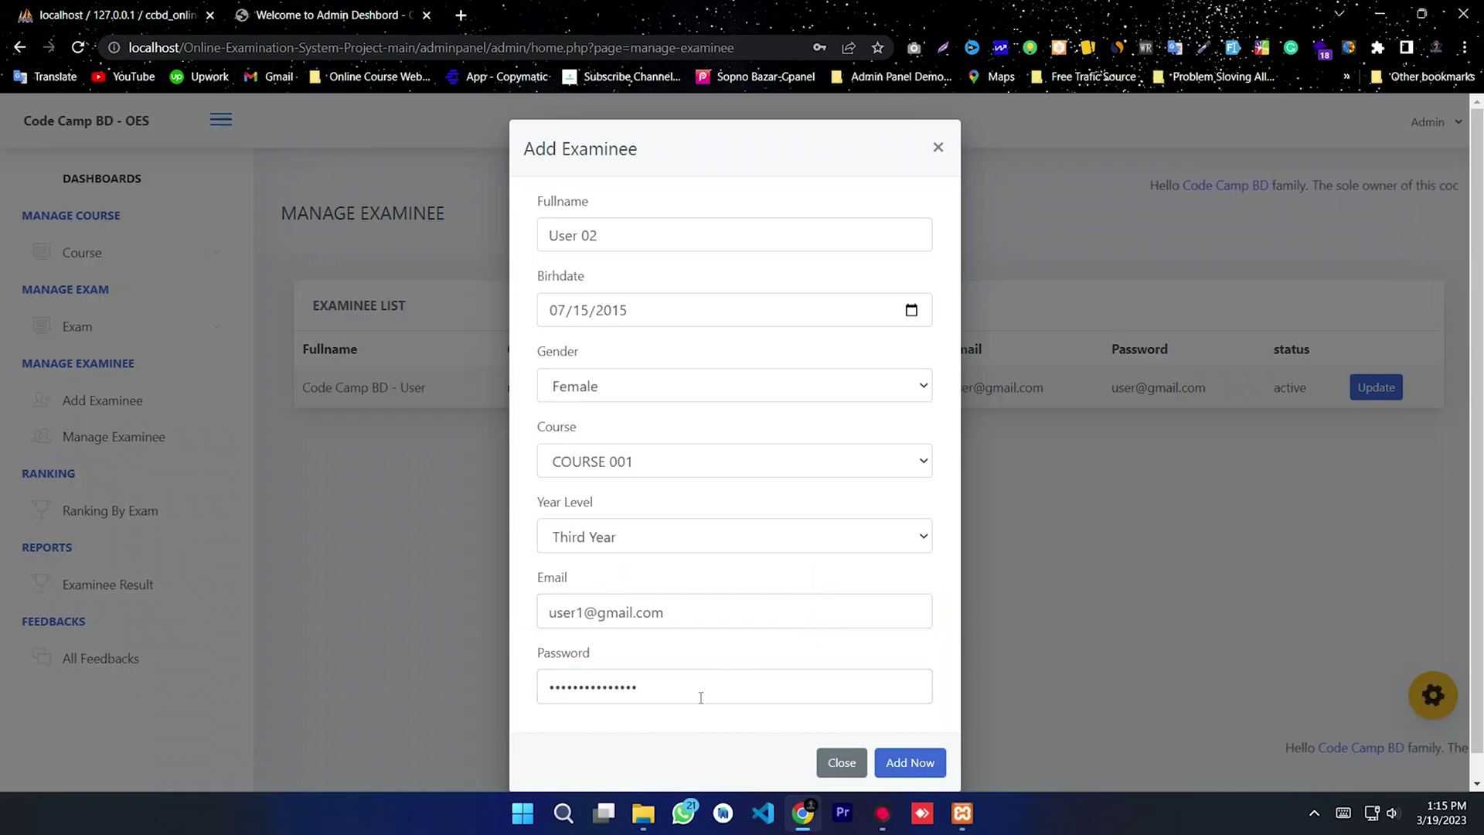
left_click(909, 763)
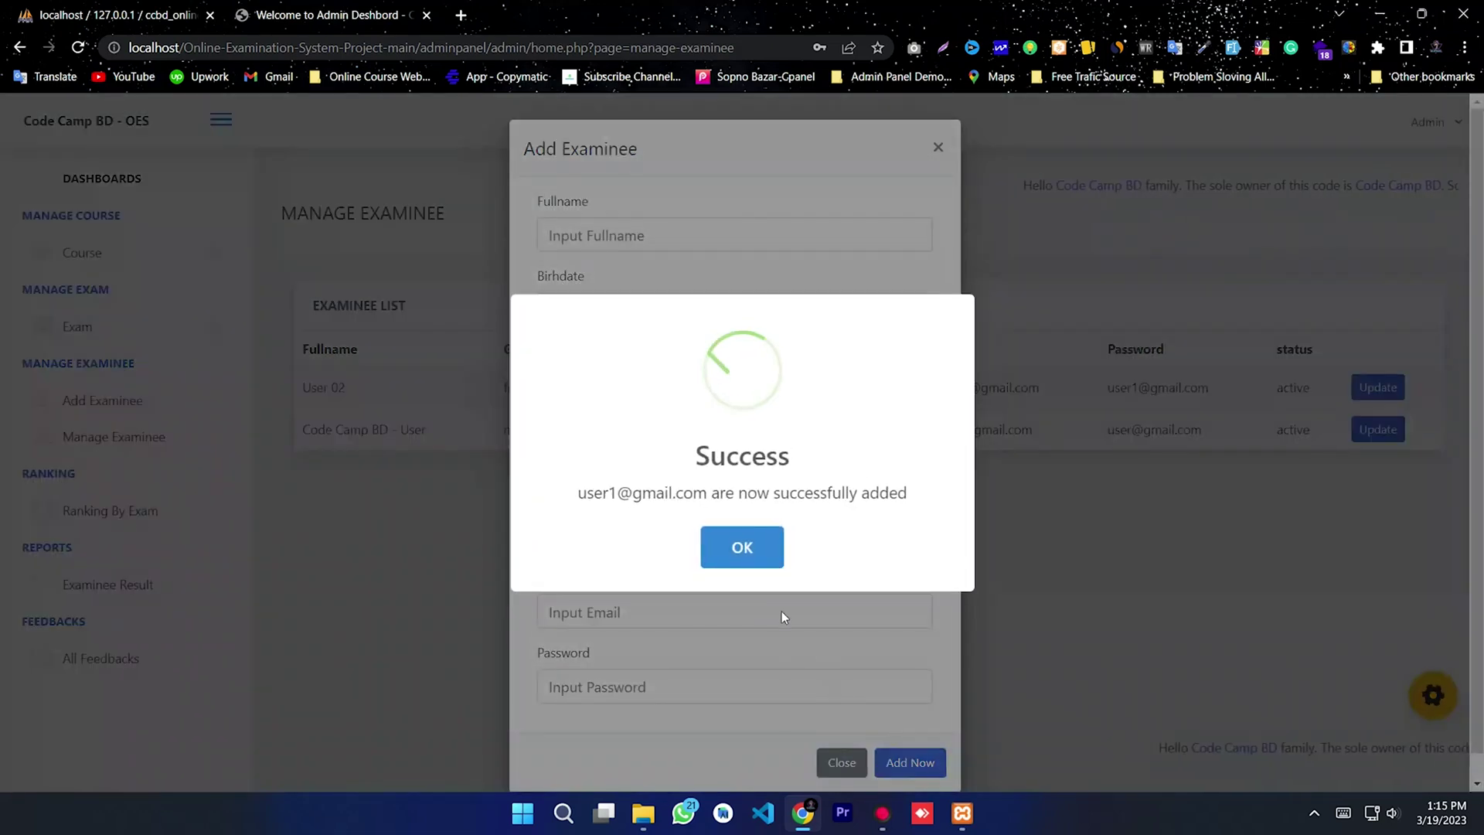
left_click(740, 552)
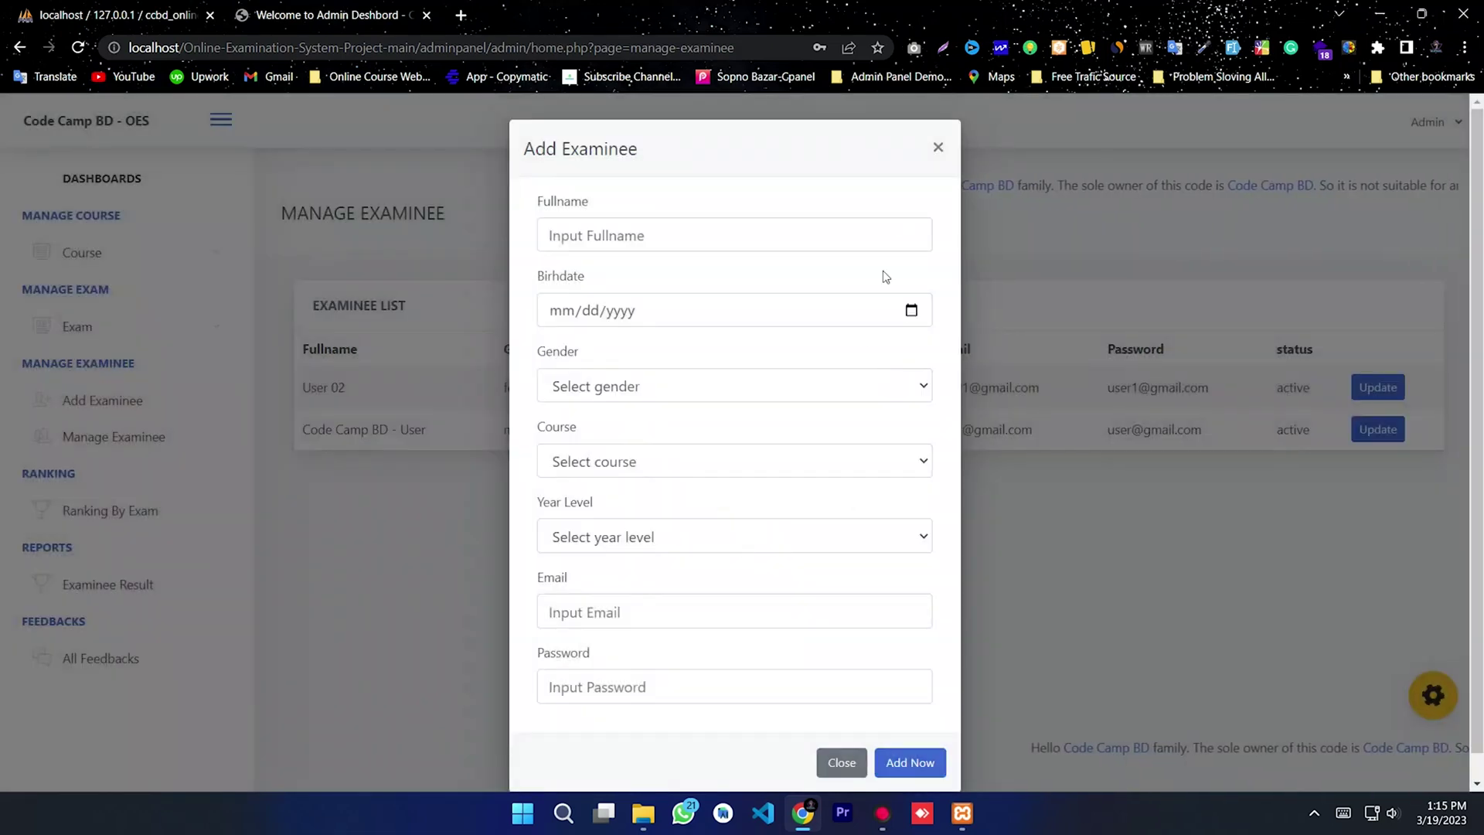
left_click(937, 147)
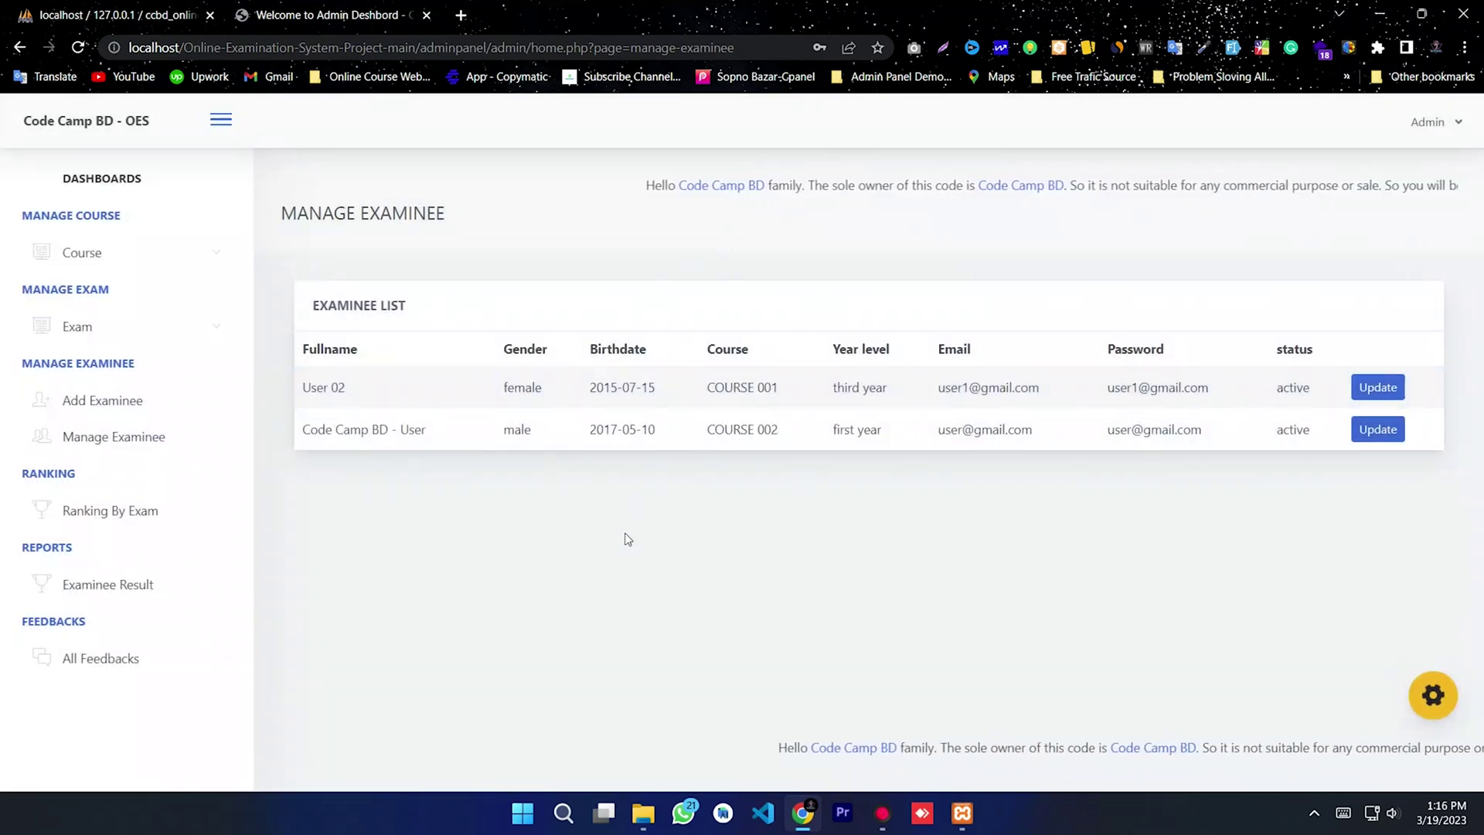
Step: Review the Examinee Result and All Feedbacks pages, then return to the dashboard totals
left_click(105, 586)
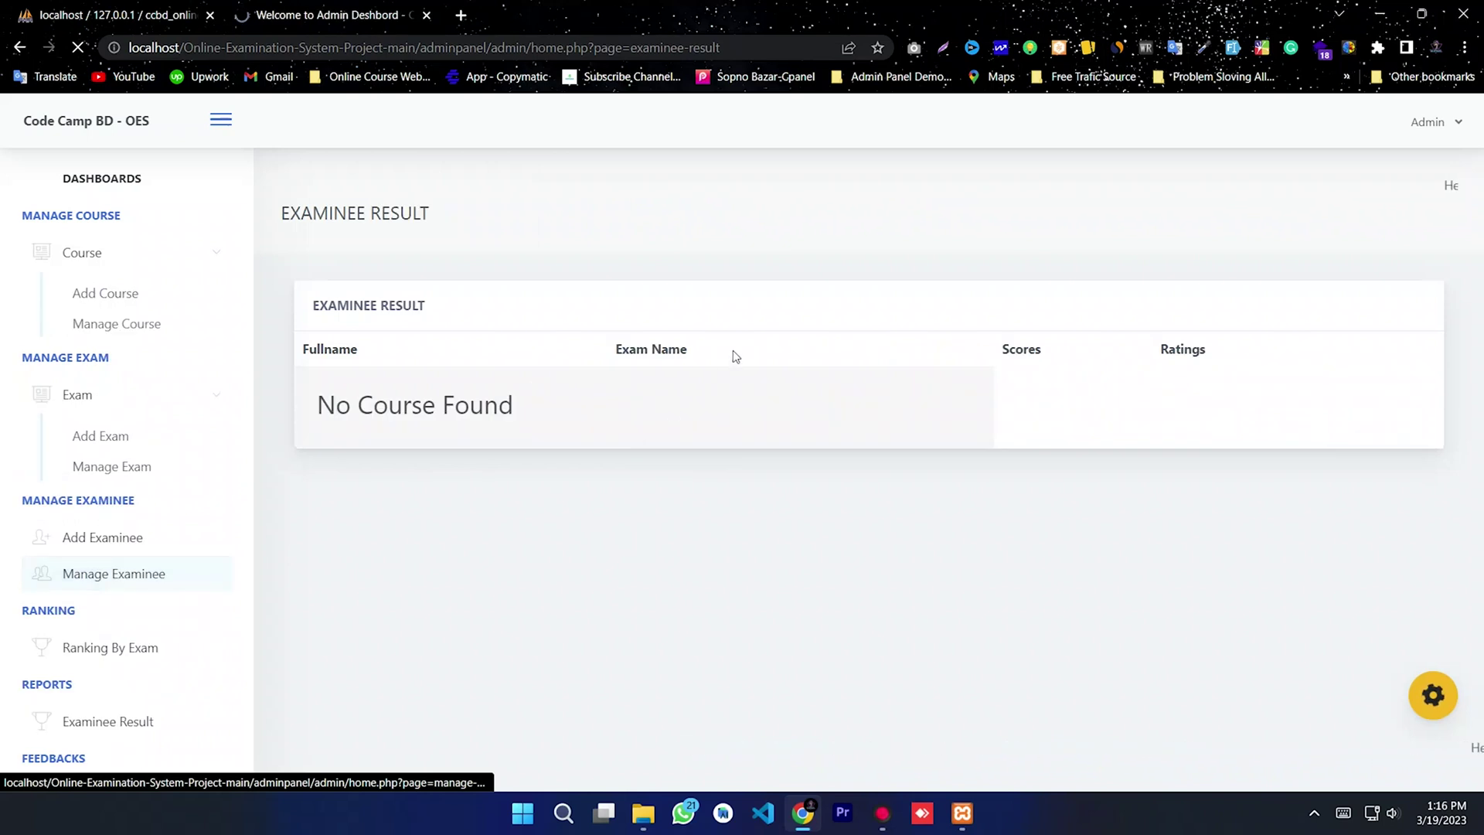
left_click(104, 656)
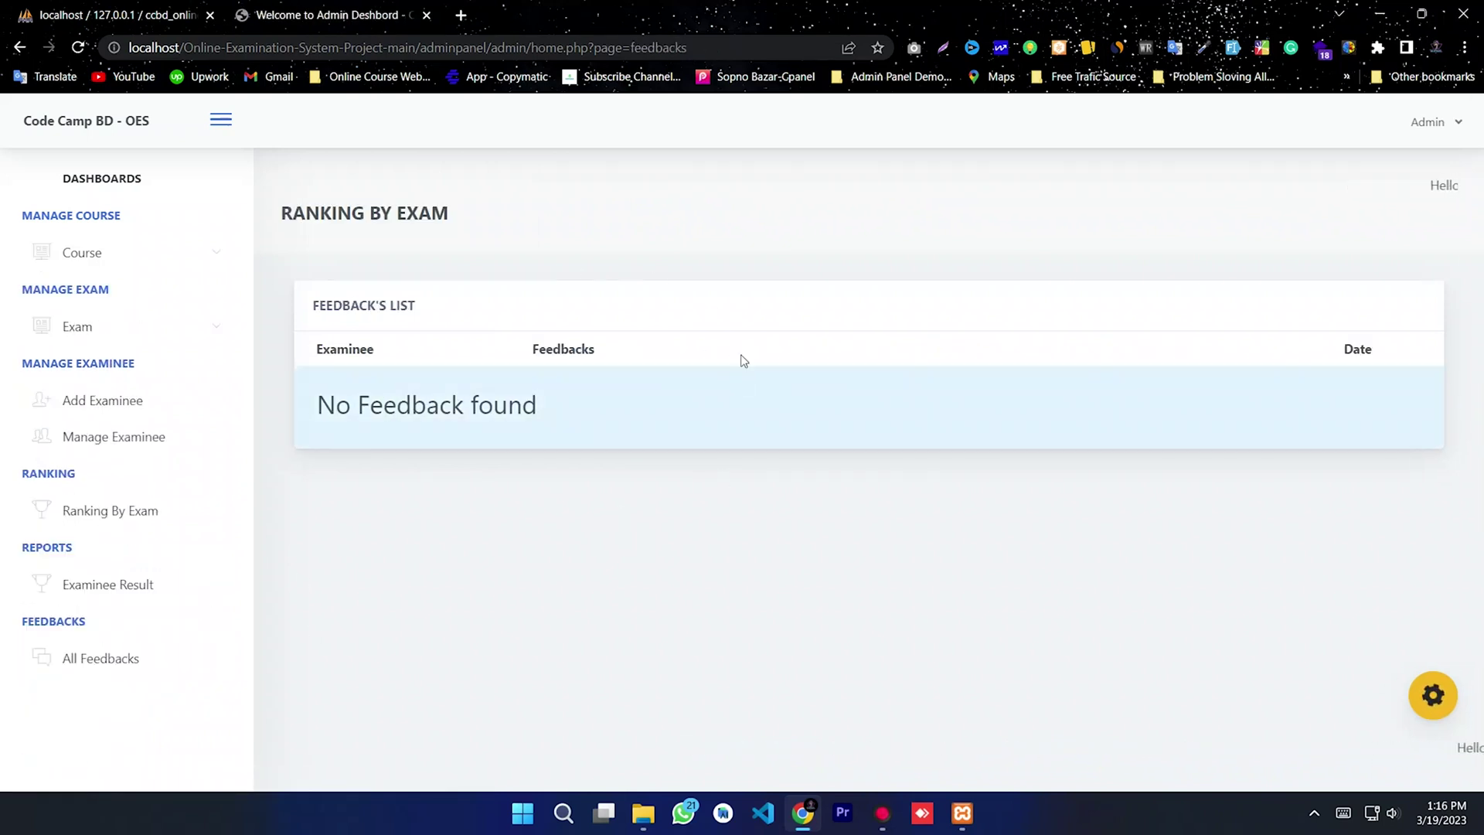
left_click(119, 254)
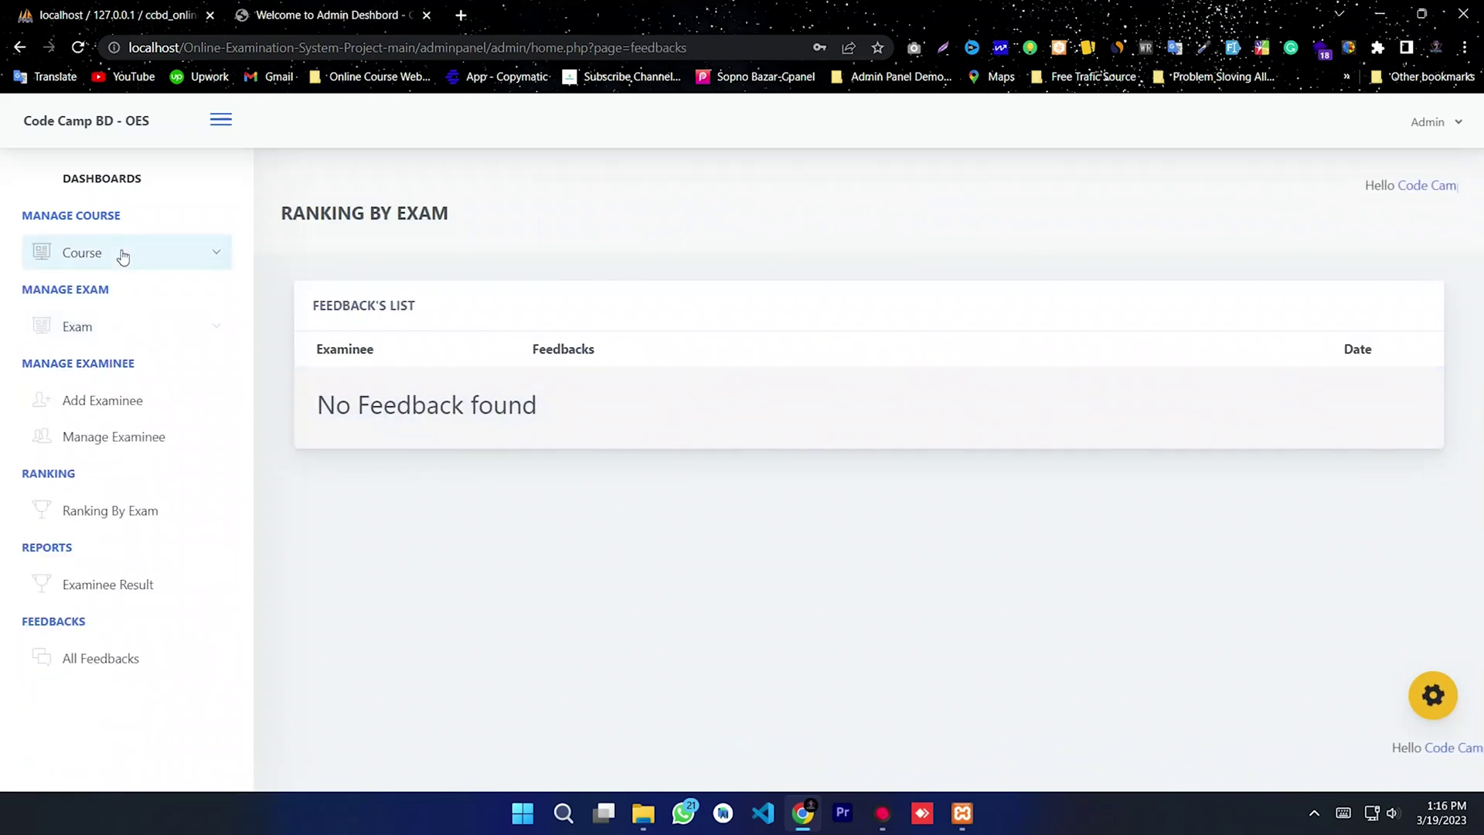
left_click(108, 184)
left_click_drag(1194, 306, 626, 354)
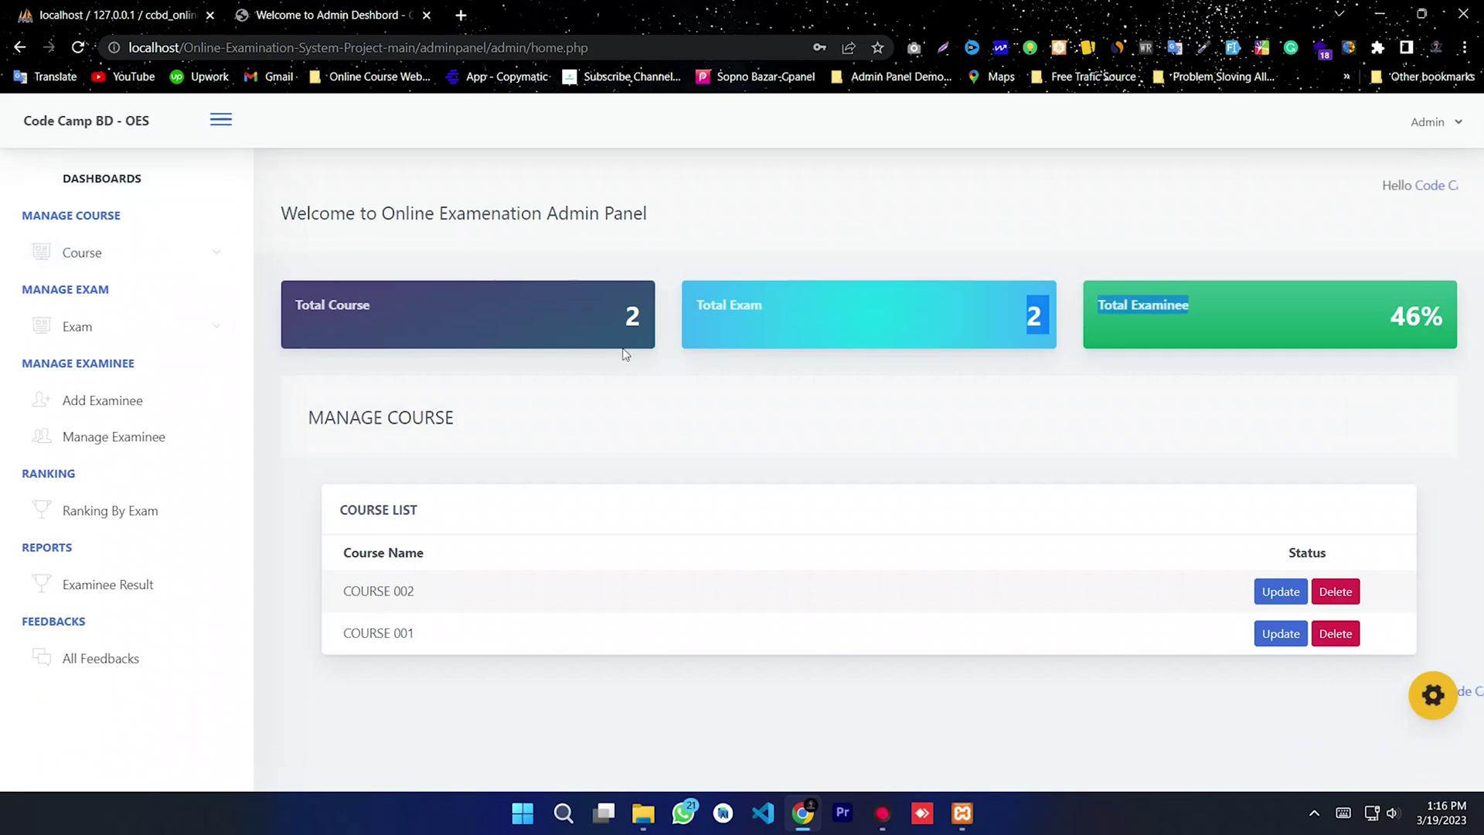
left_click(581, 327)
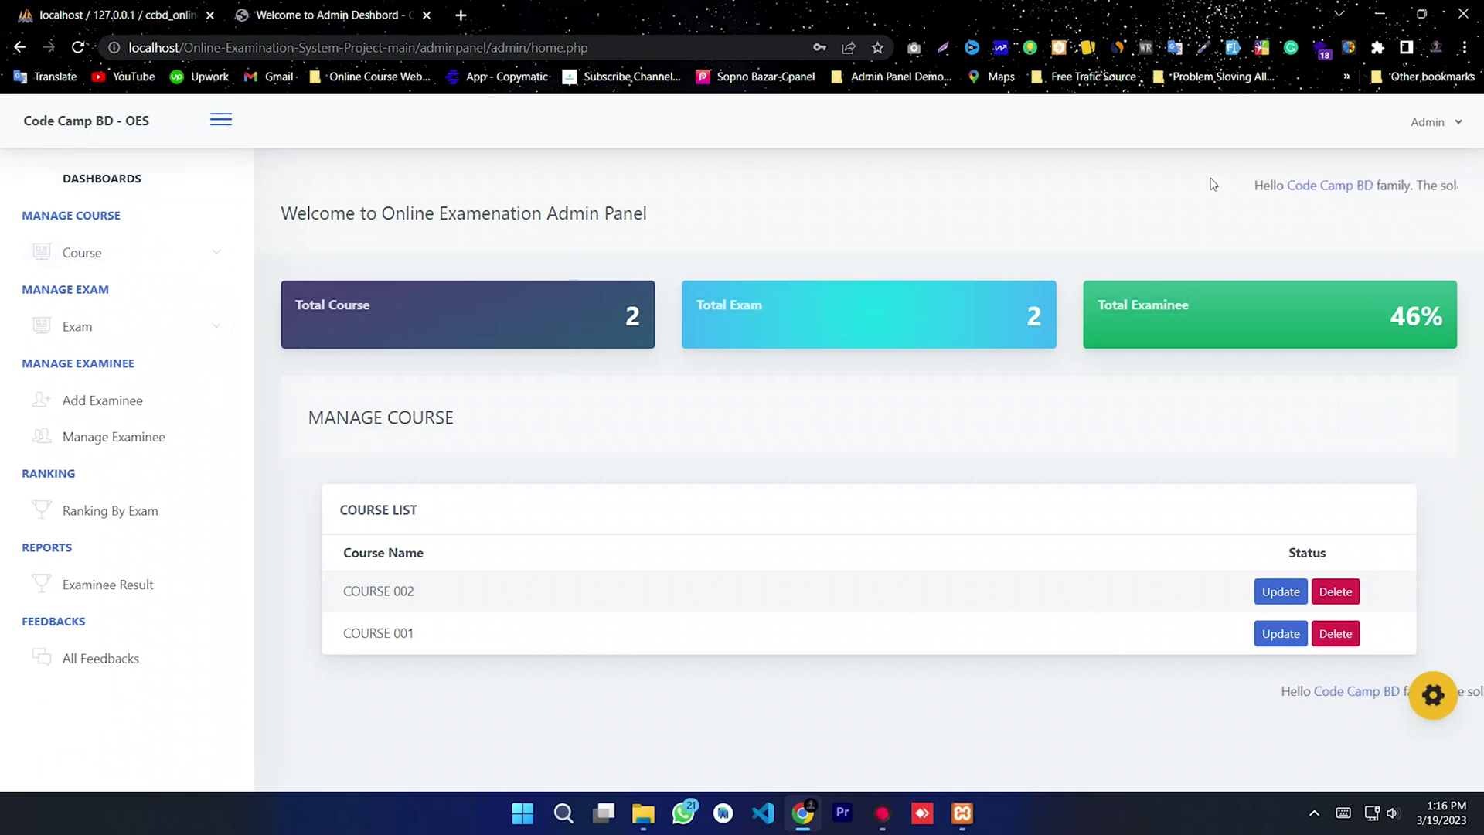
left_click(1429, 122)
Step: Log out of the admin panel and strip adminpanel/admin/ from the URL to reach student login
left_click(1310, 203)
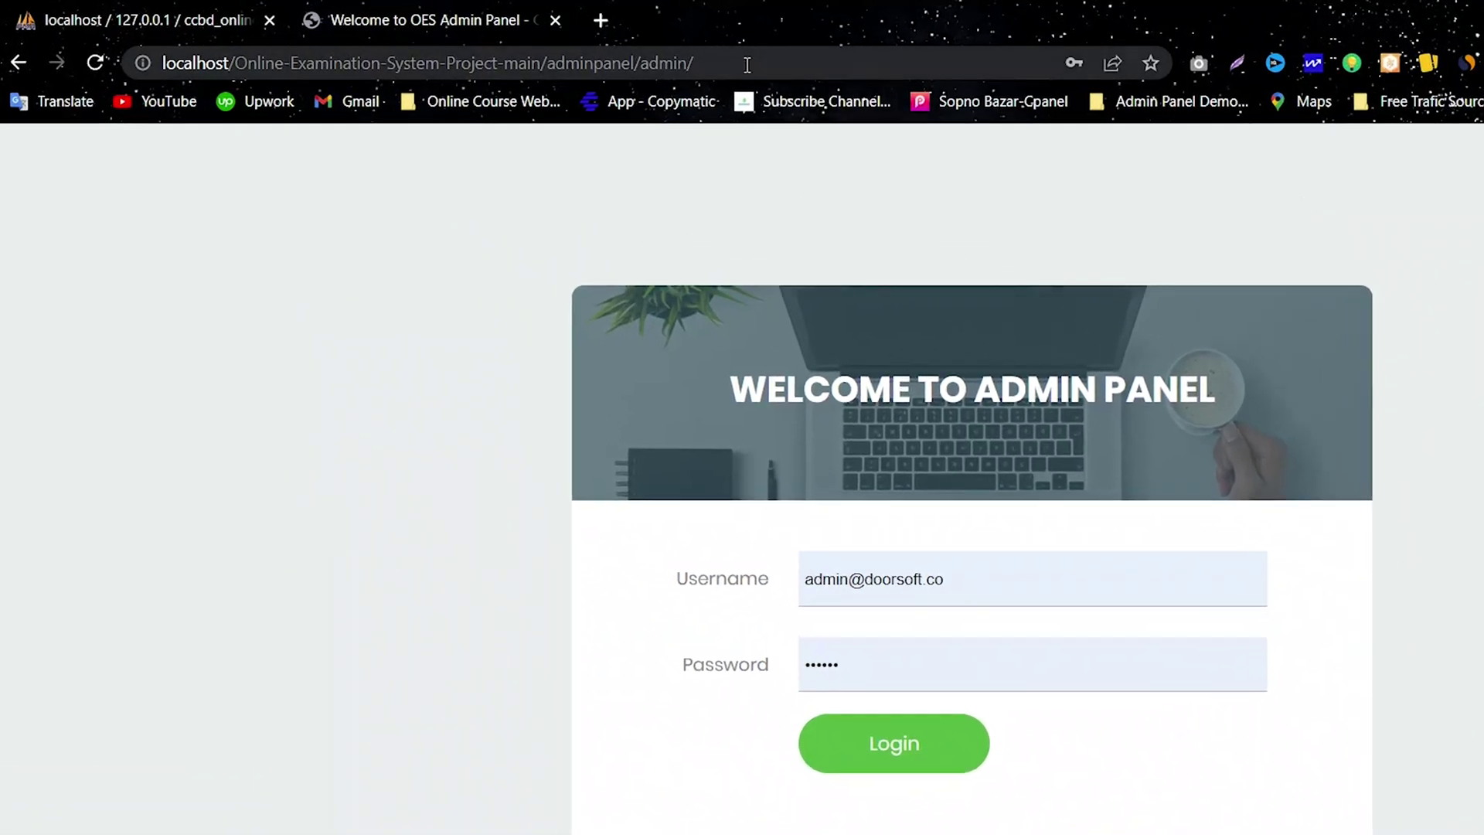
left_click_drag(747, 64, 554, 64)
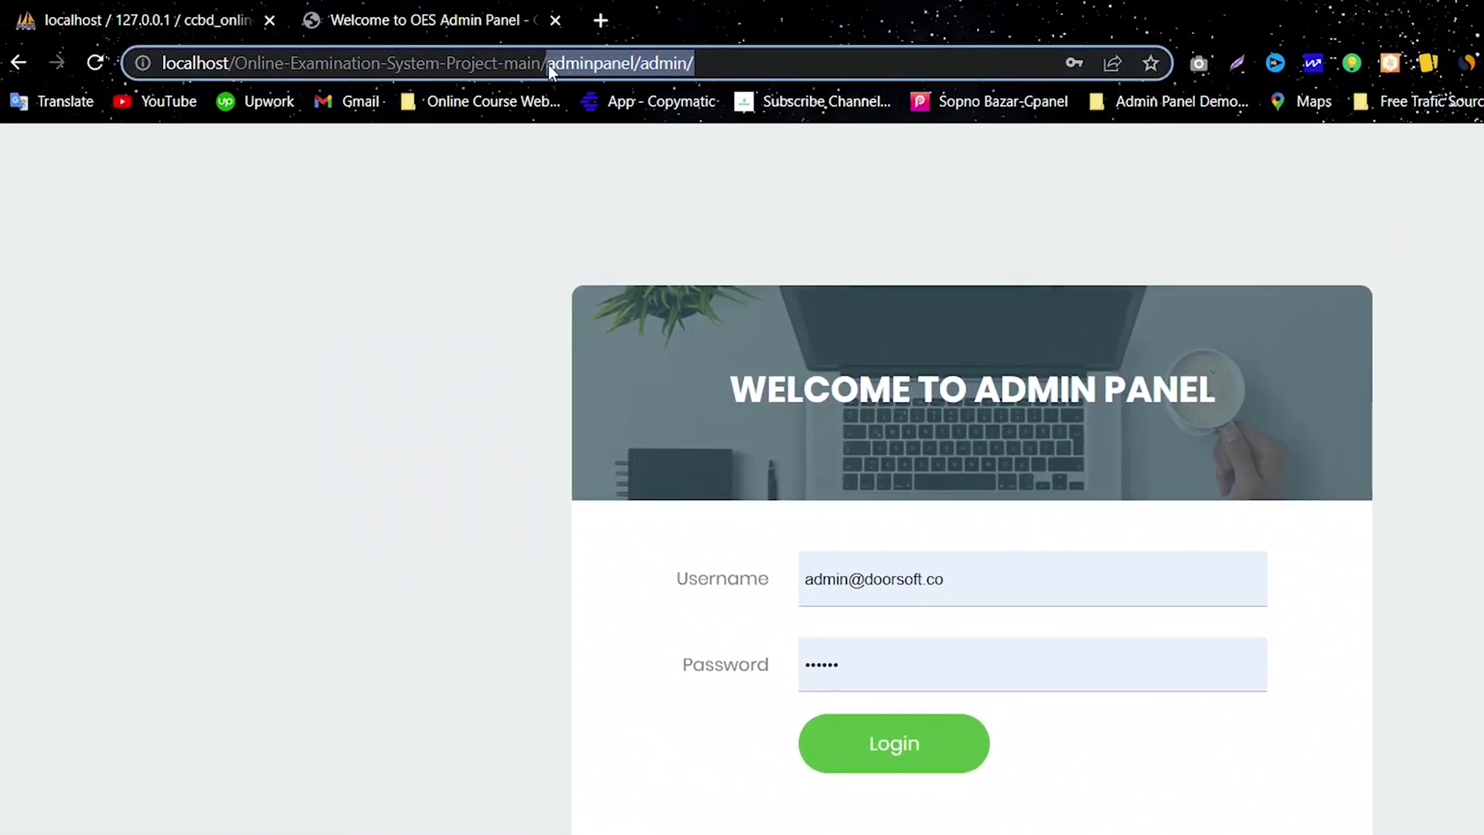
key("BackSpace")
left_click_drag(612, 65, 211, 65)
left_click(571, 61)
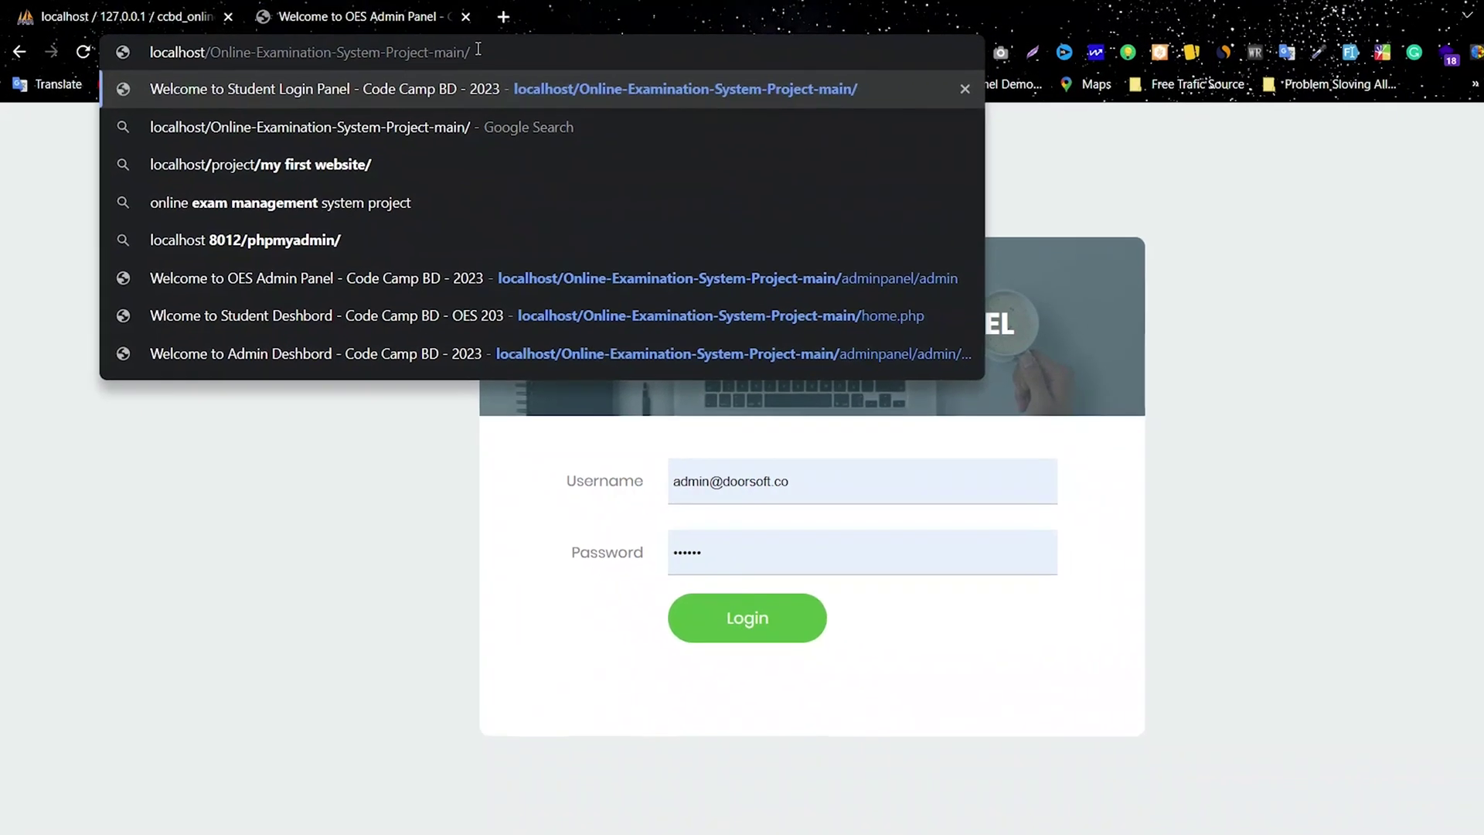
key("Return")
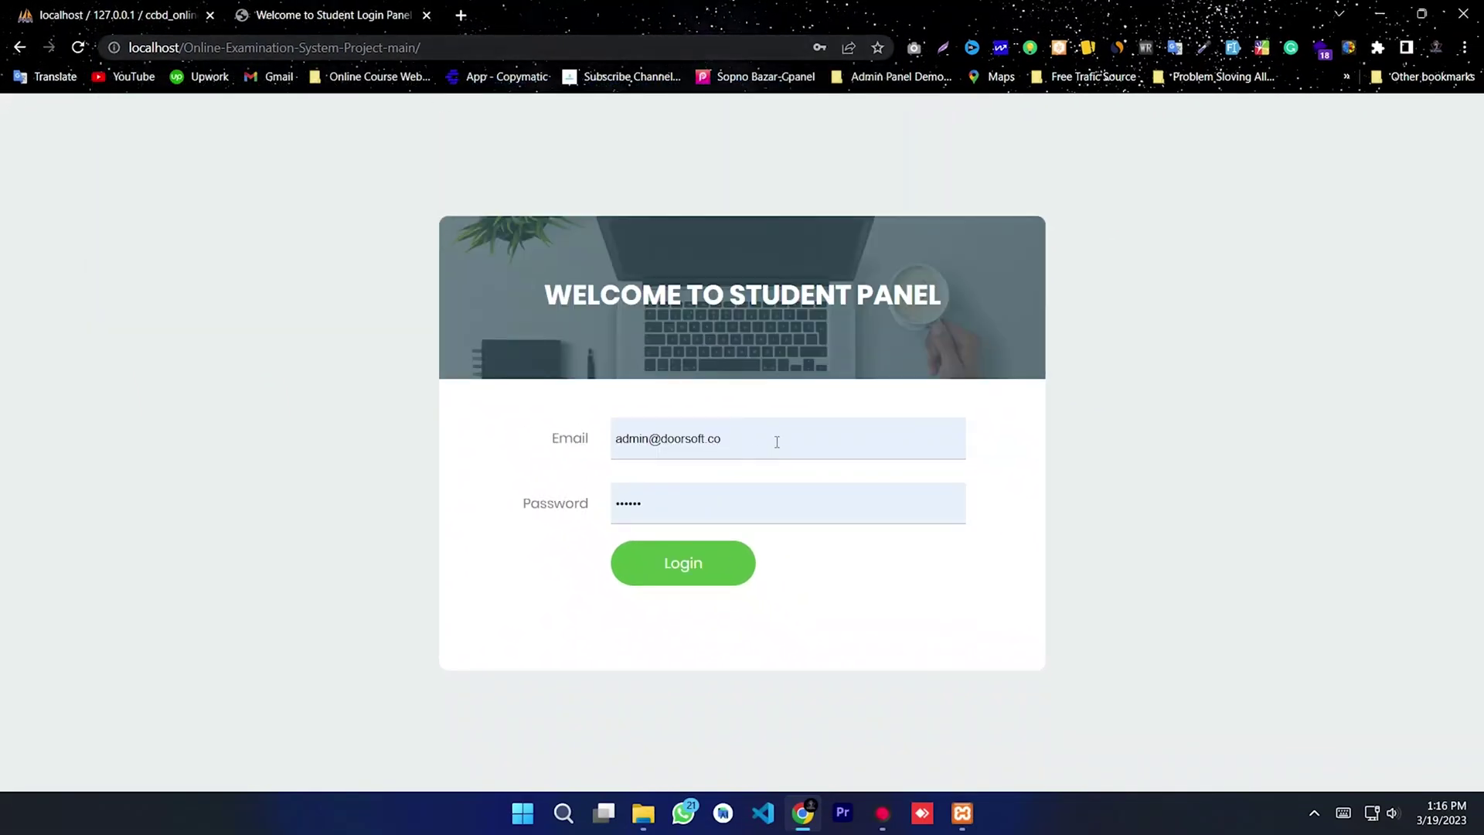
Step: Enter the student's email address and password on the login form
left_click(569, 439)
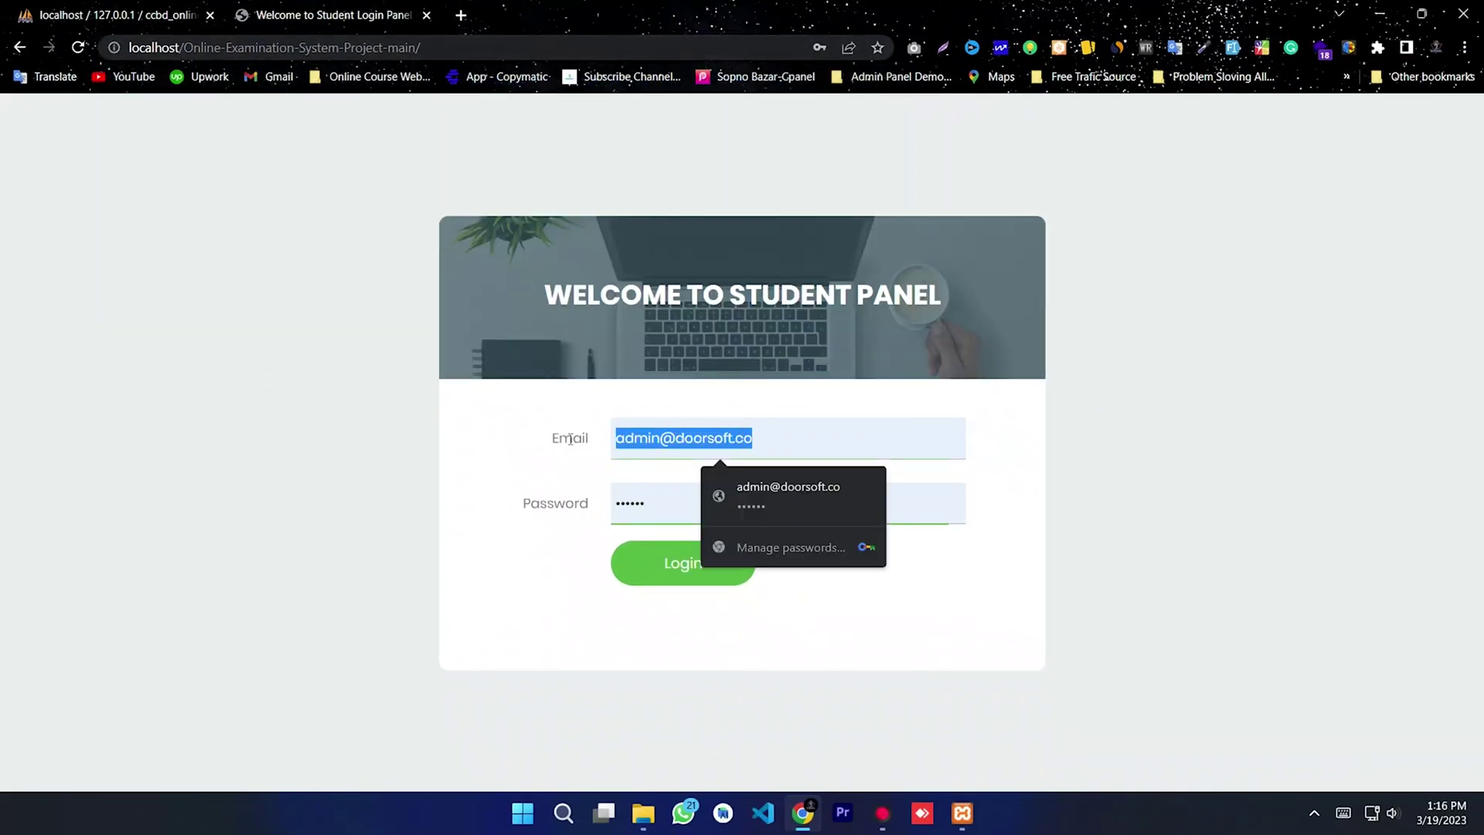
type("user")
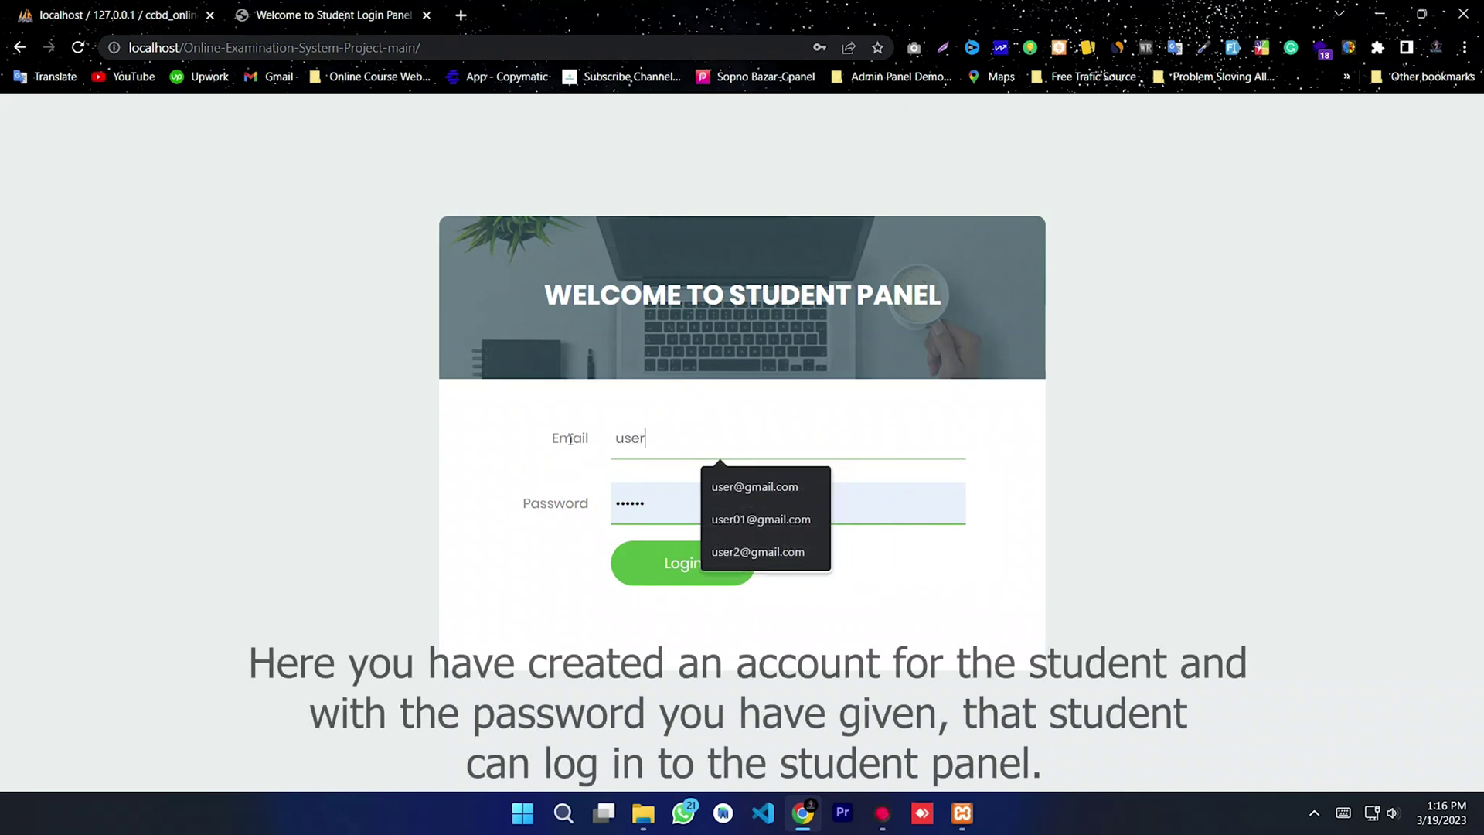
type("@gmail.com")
left_click_drag(723, 436, 560, 443)
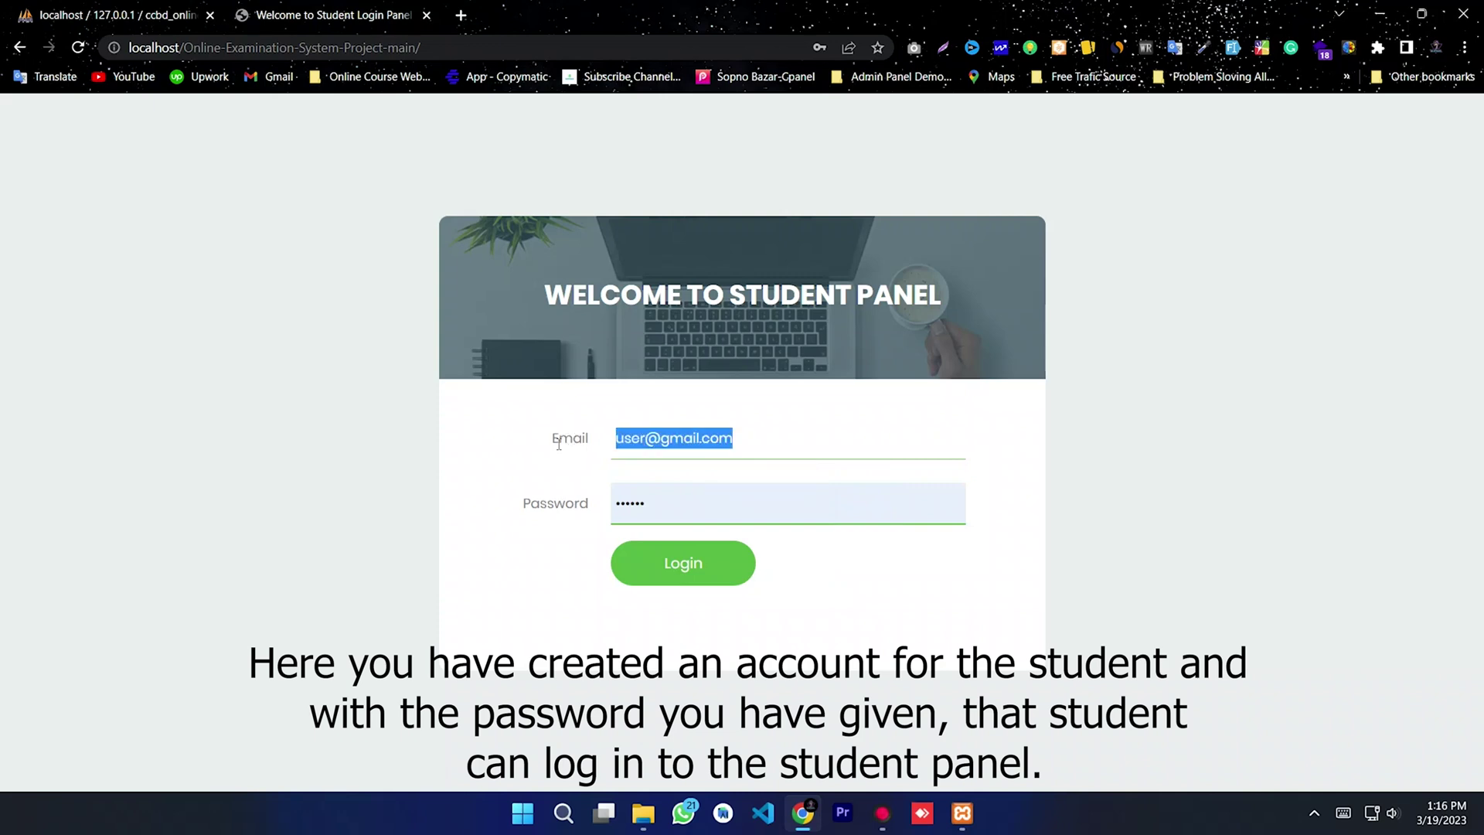
left_click_drag(677, 492, 513, 523)
key("ctrl+v")
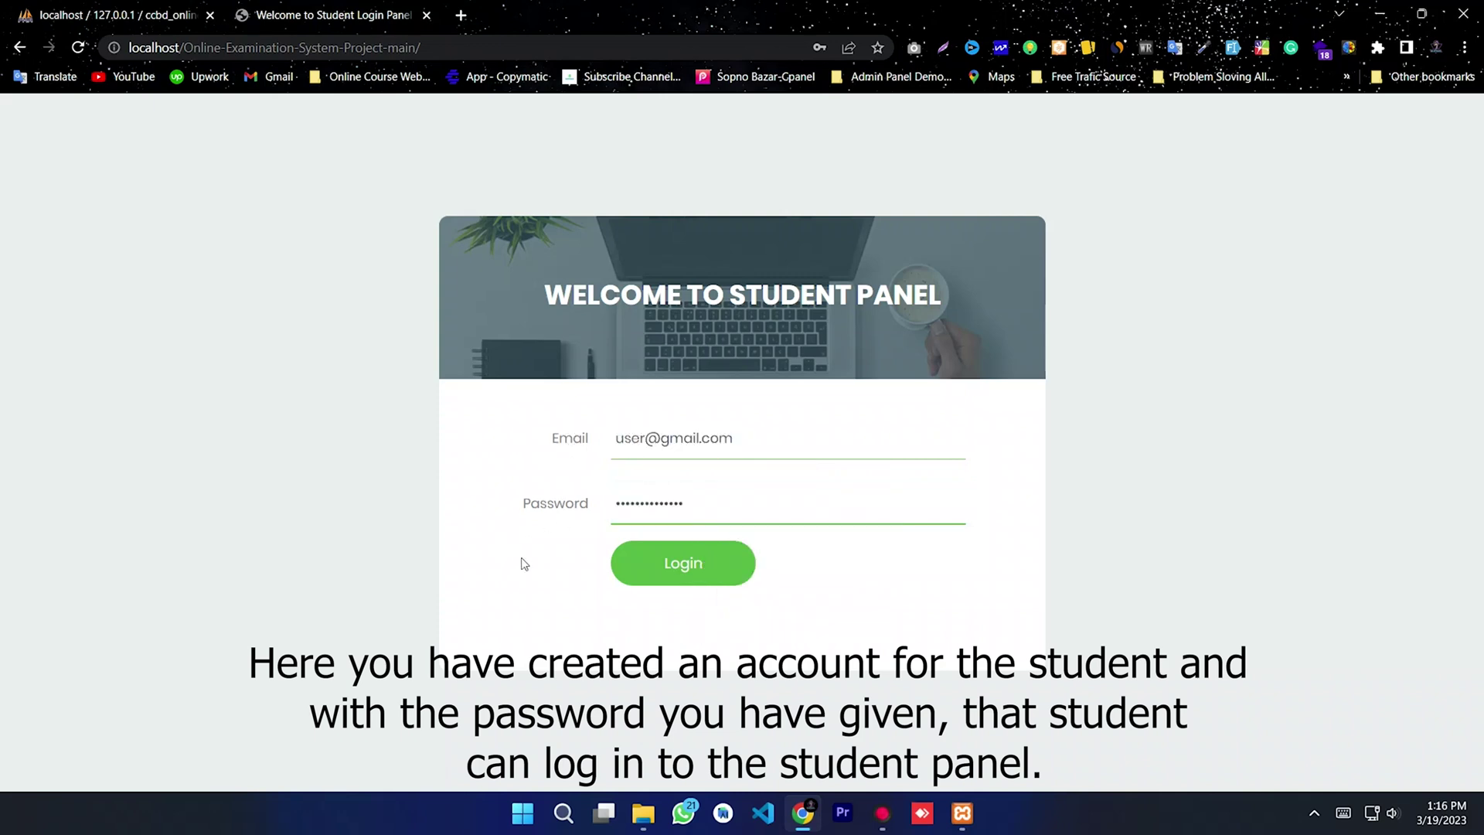
Step: Log in as the student and look over the exam list and feedback form
left_click(665, 567)
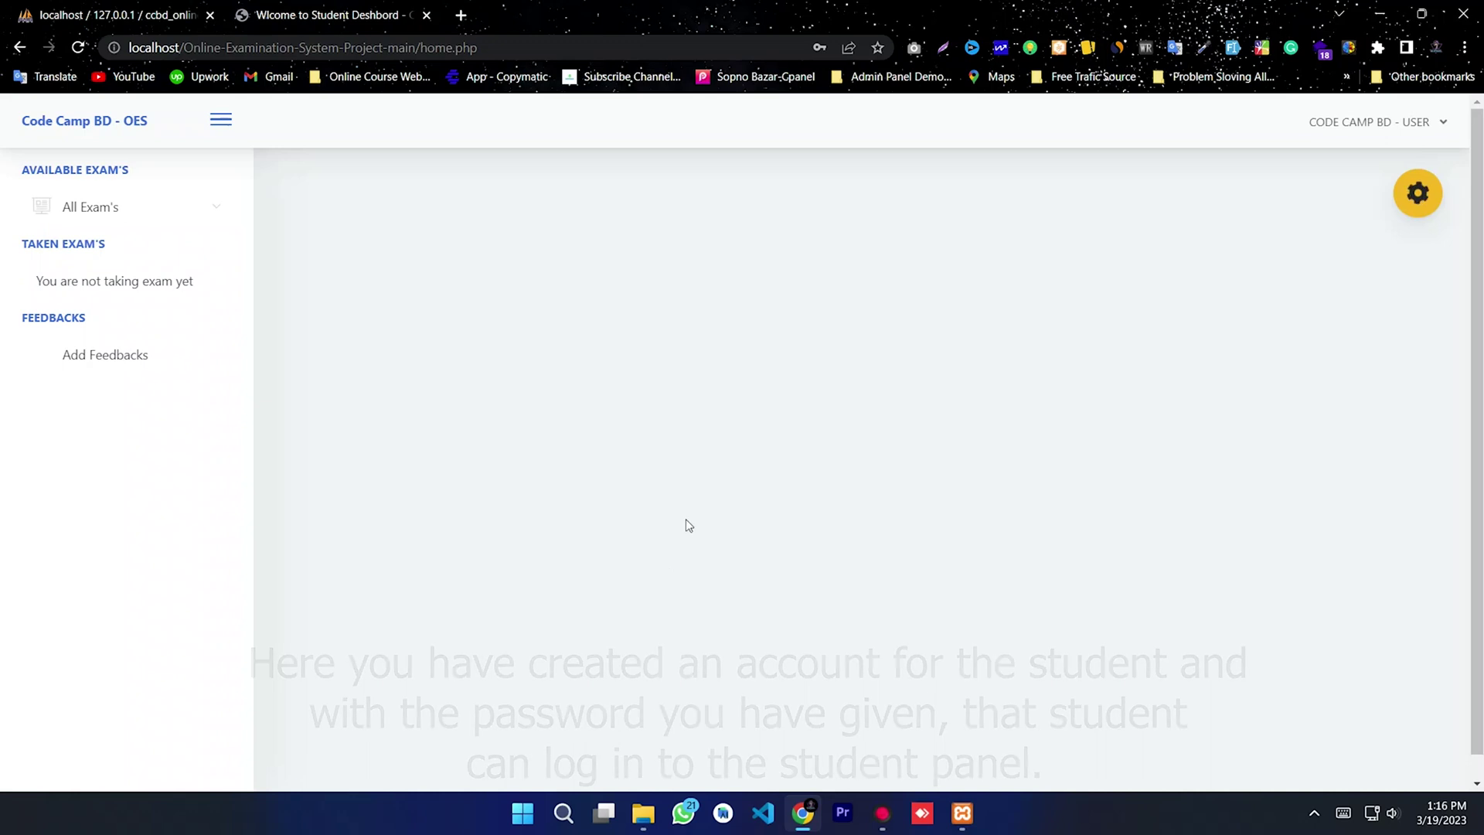
left_click(116, 210)
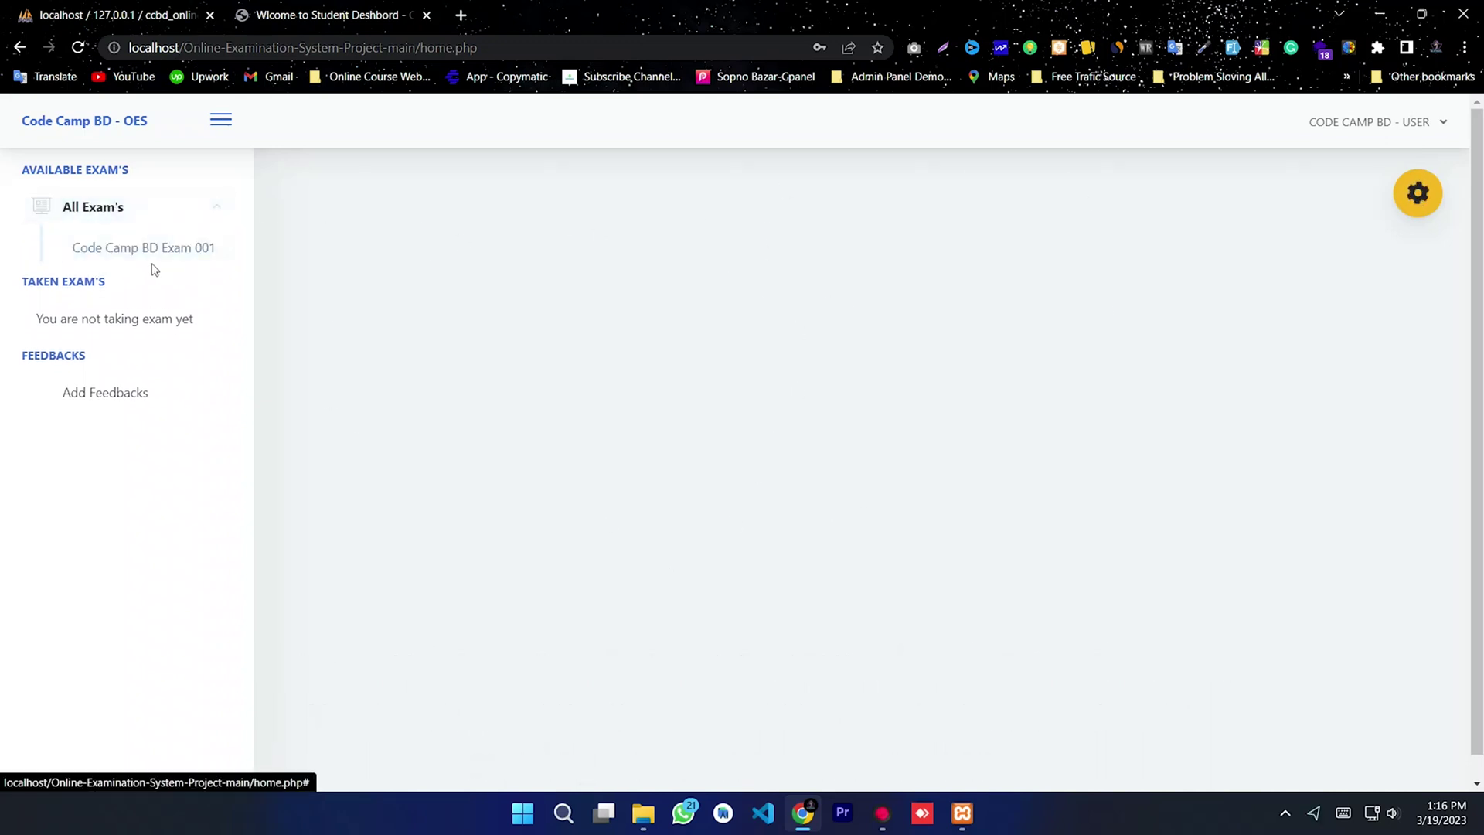
left_click(126, 213)
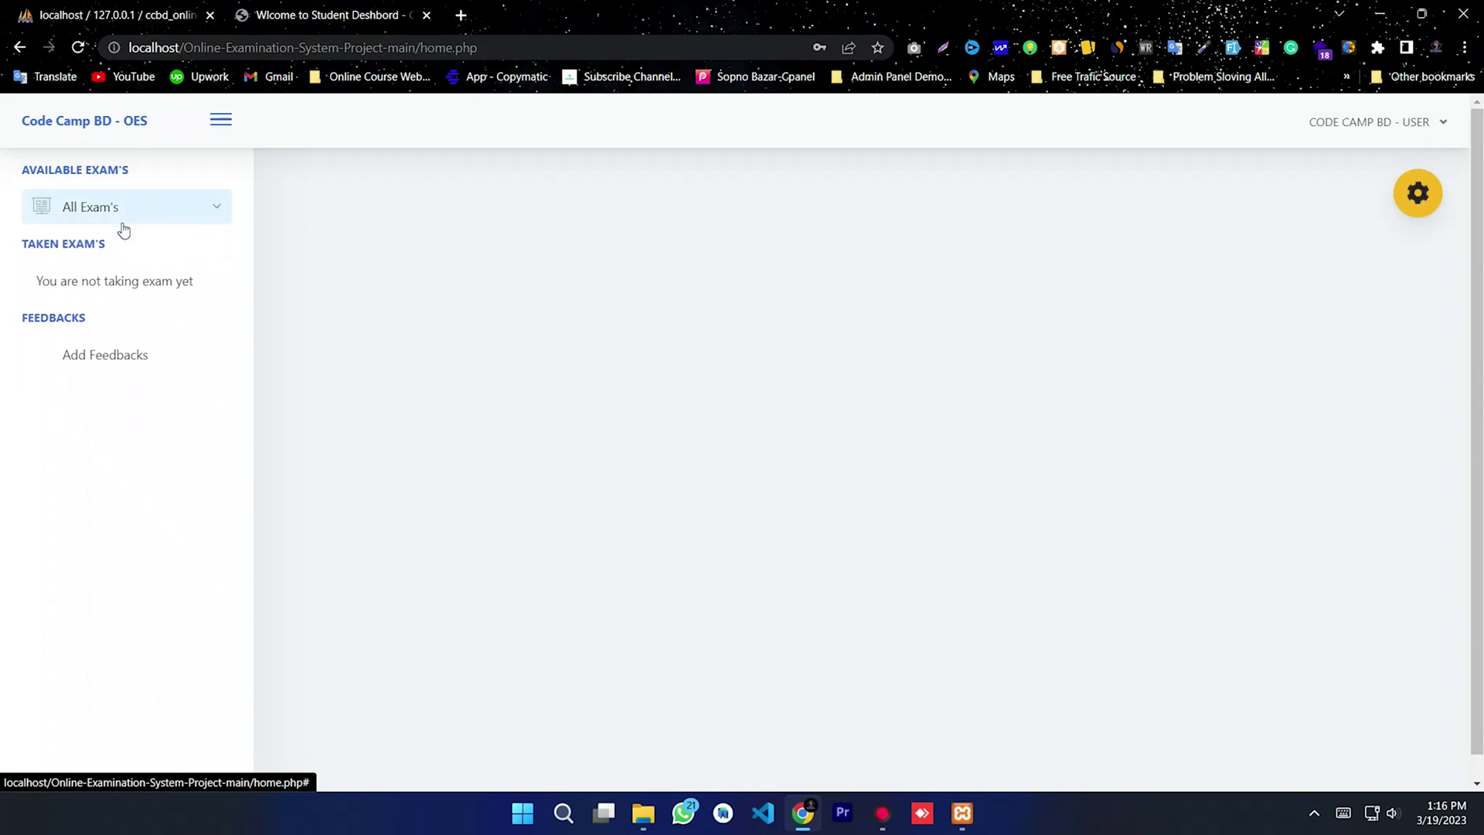
left_click(78, 357)
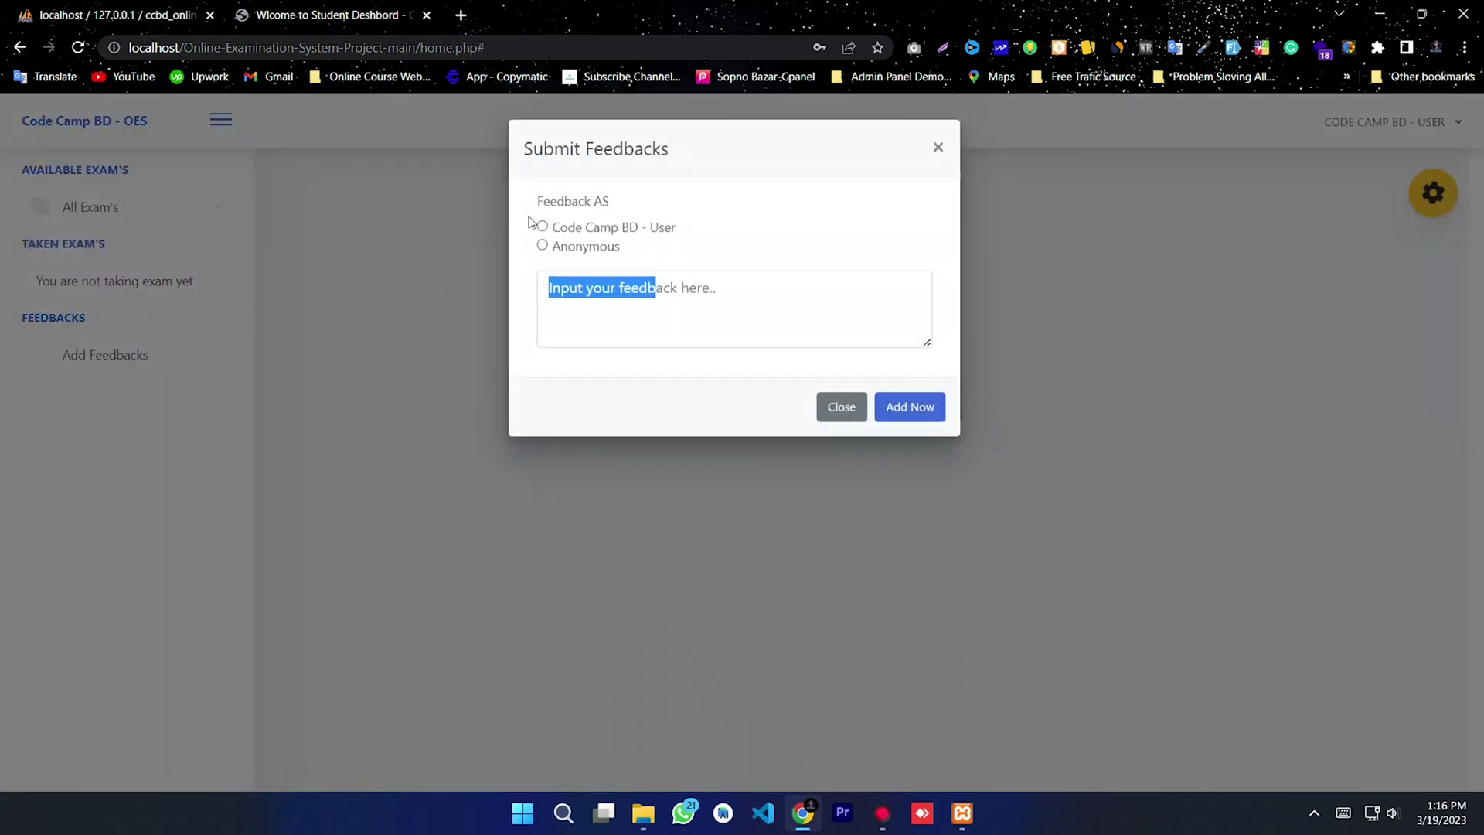
left_click(938, 146)
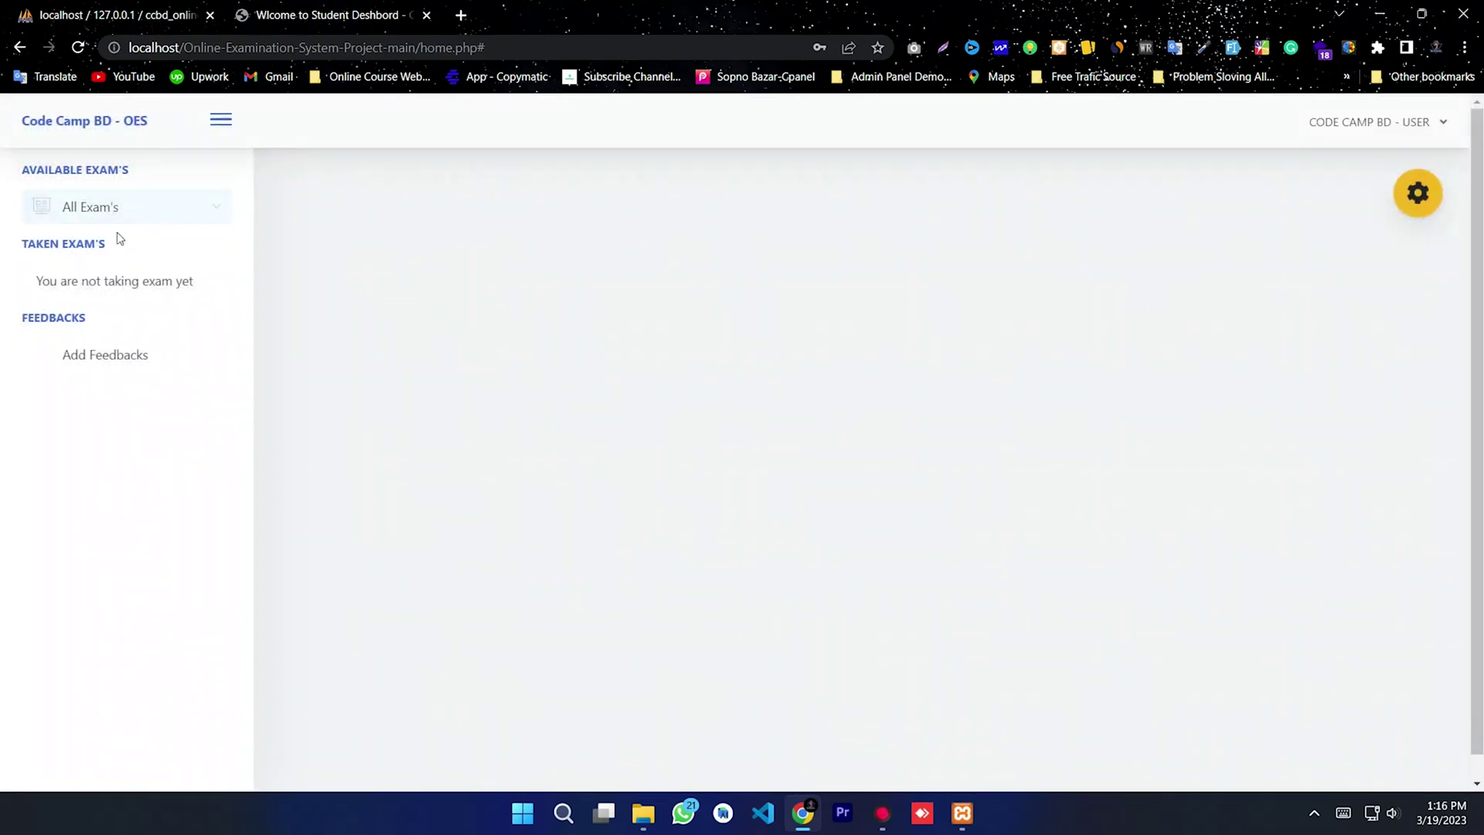
Step: Start Code Camp BD Exam 001 and look over its questions
left_click(124, 211)
left_click(139, 252)
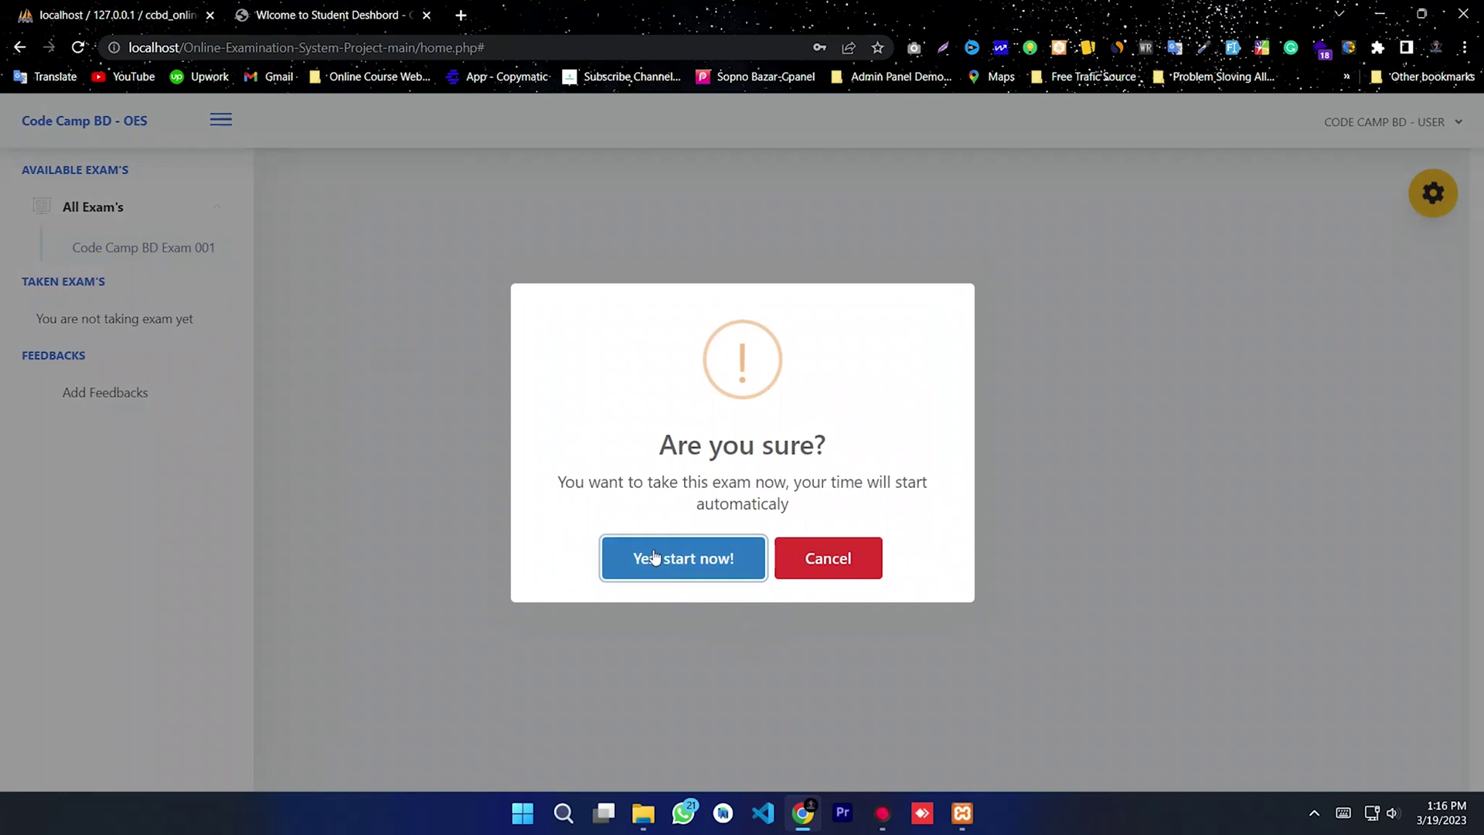
left_click(686, 560)
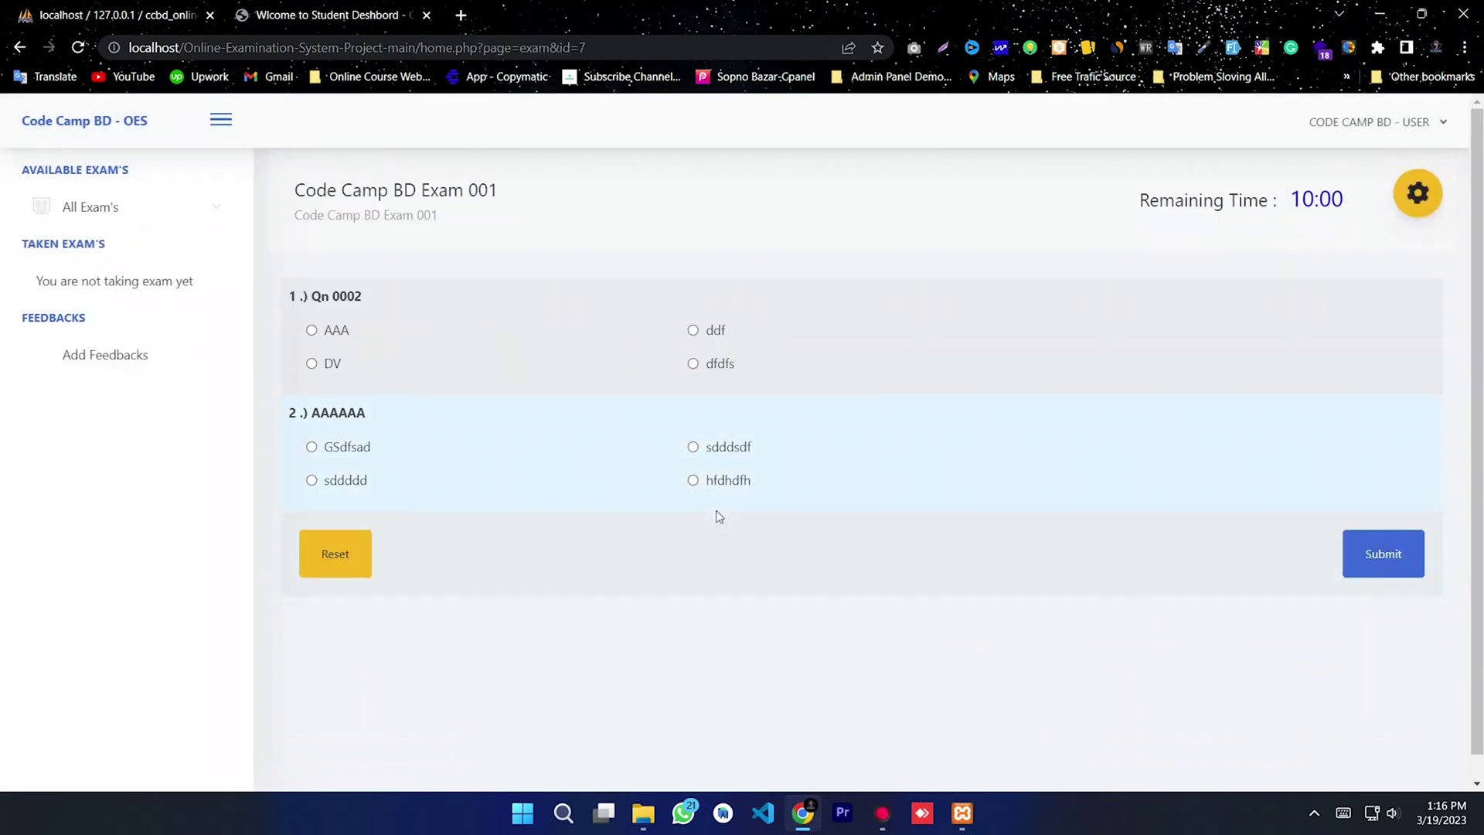
left_click_drag(848, 504, 404, 315)
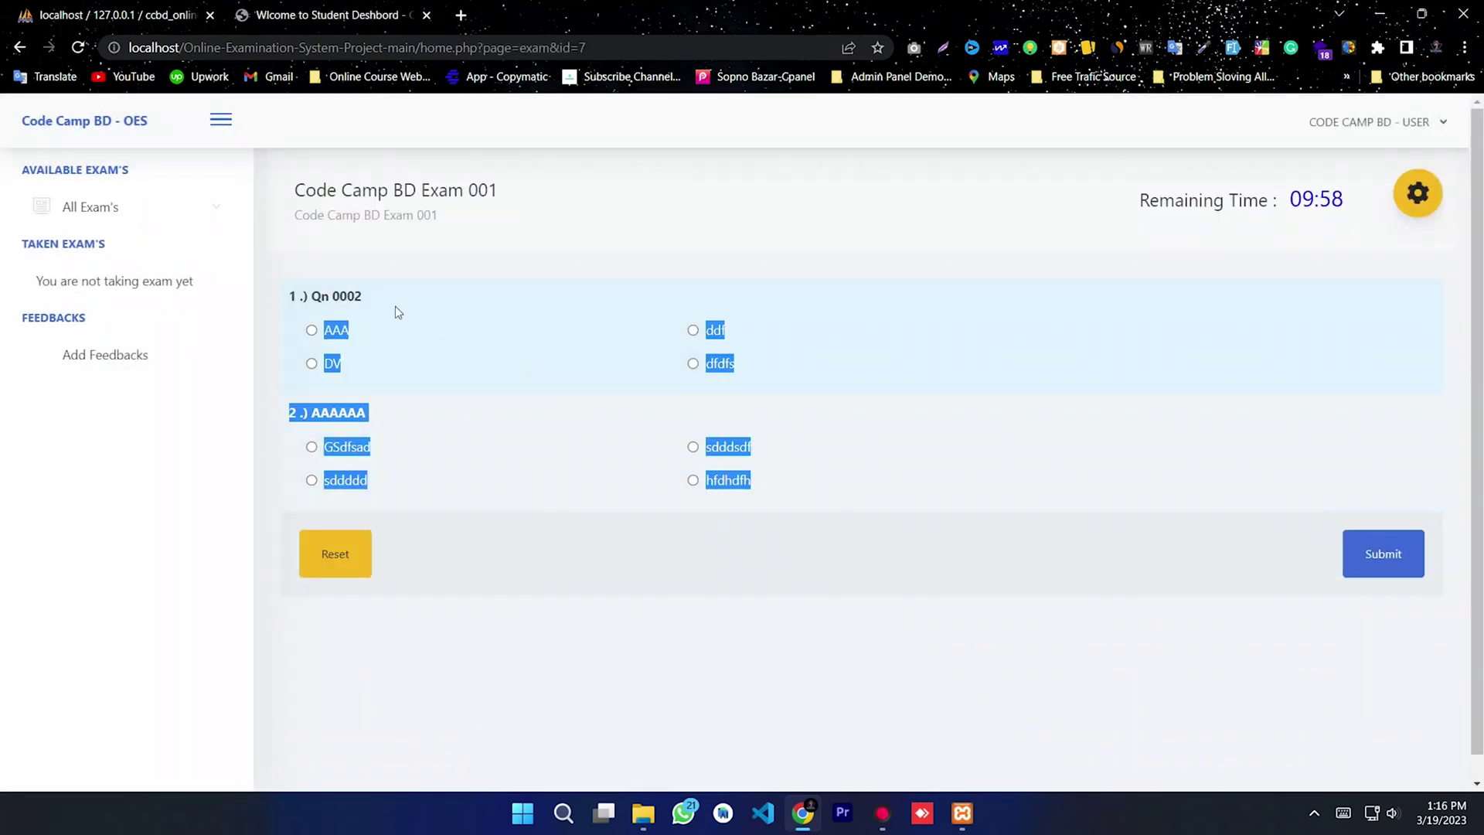
left_click(404, 320)
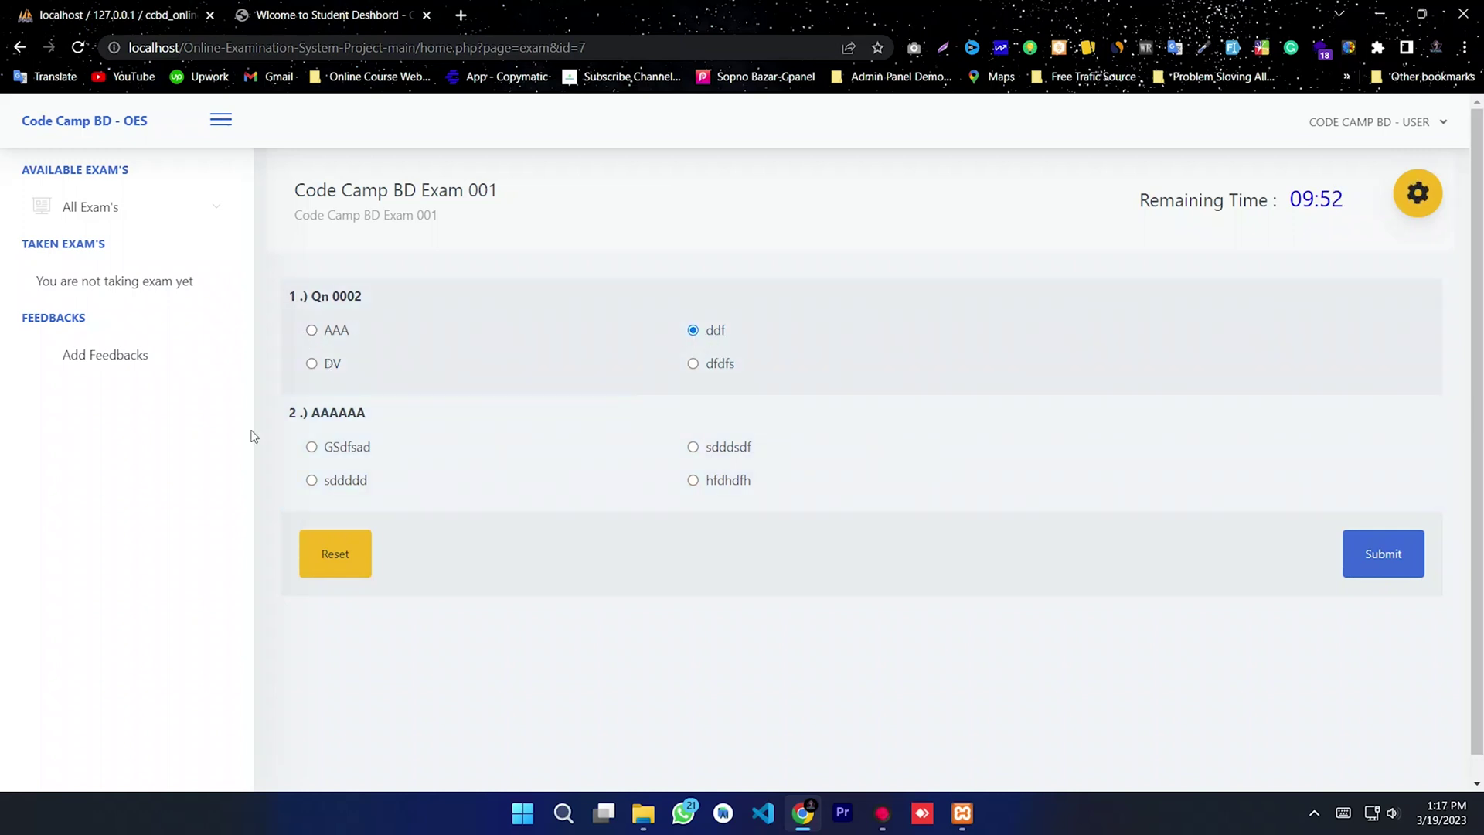
Step: Answer question 2 with GSdfsad and submit the exam
left_click(312, 447)
left_click(1382, 561)
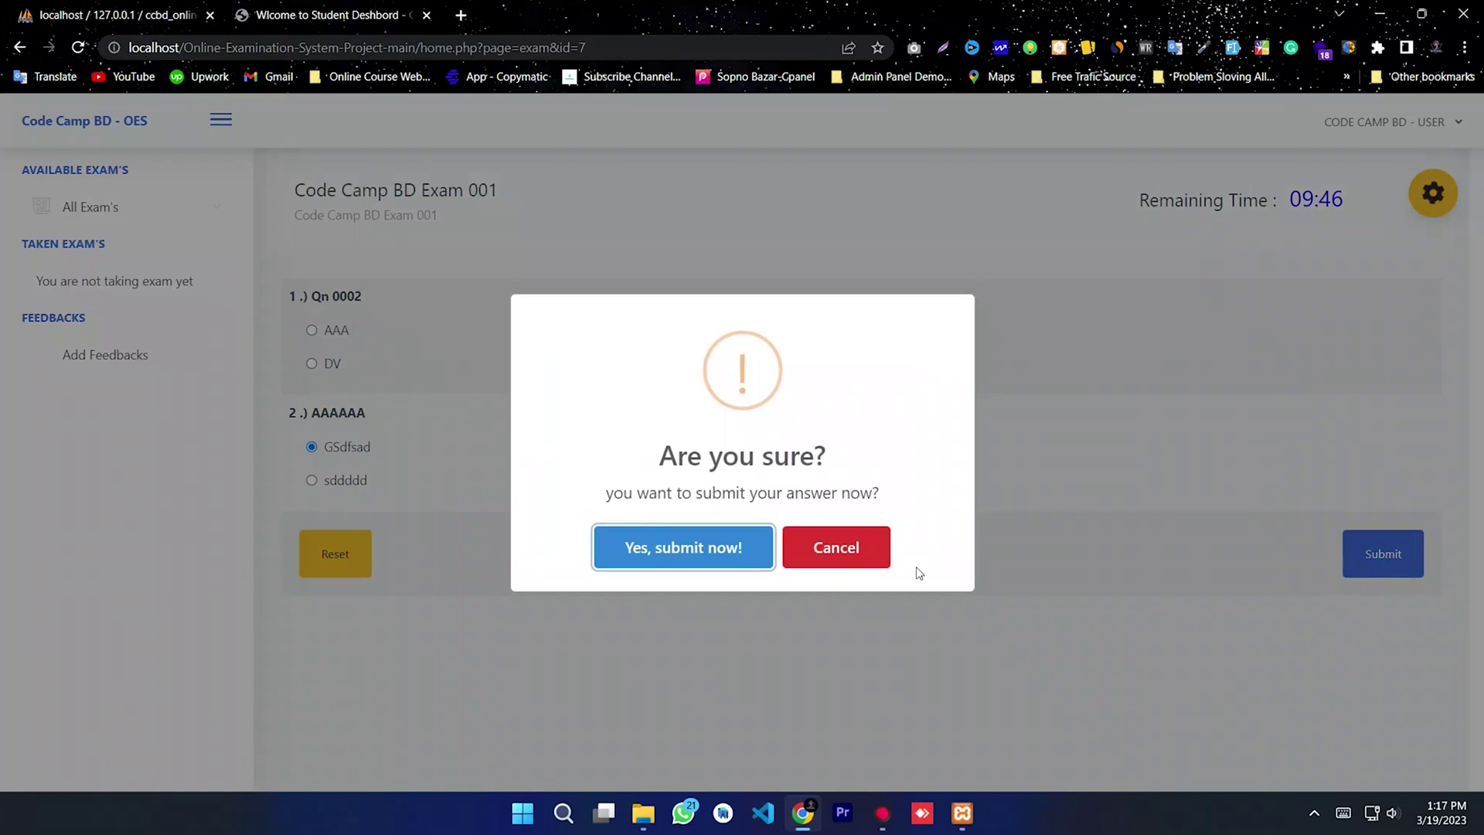
left_click(663, 556)
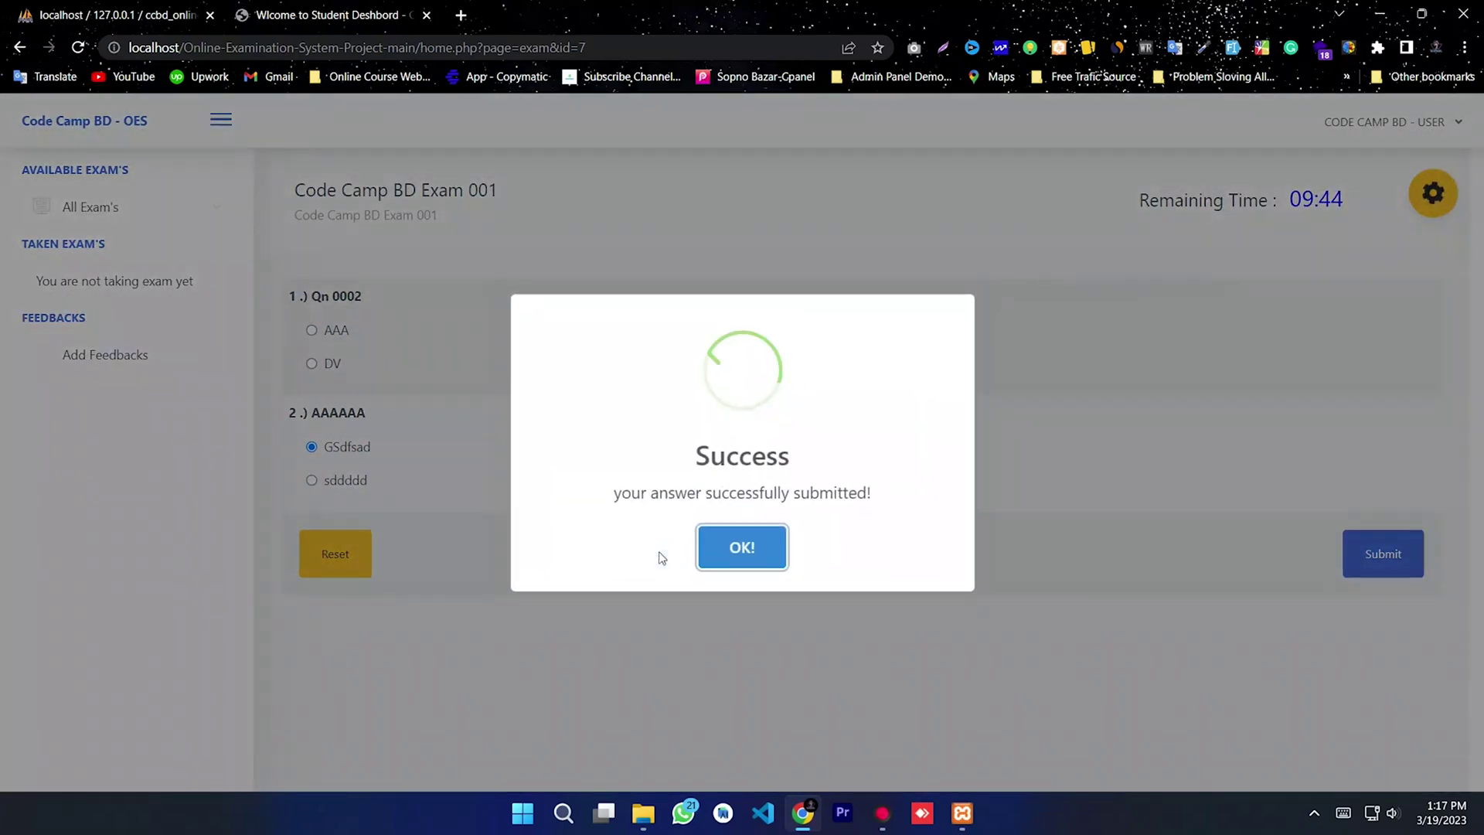
left_click(732, 553)
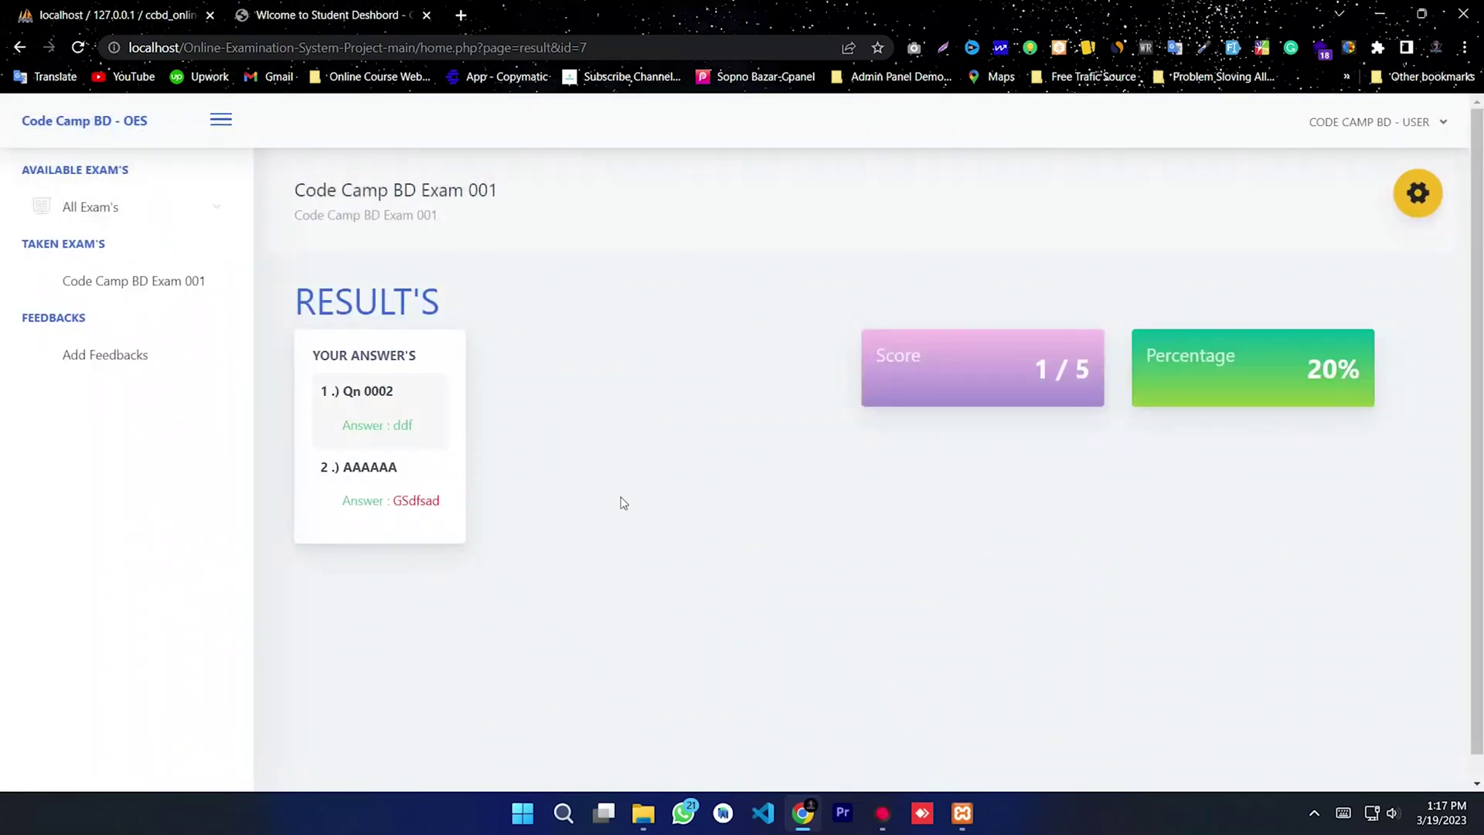
Step: Check the 1/5 (20%) result, then try retaking Code Camp BD Exam 001, which is blocked as already taken
left_click_drag(447, 523, 280, 383)
left_click(791, 524)
left_click_drag(1365, 395, 804, 367)
left_click(143, 286)
left_click(86, 205)
left_click(138, 254)
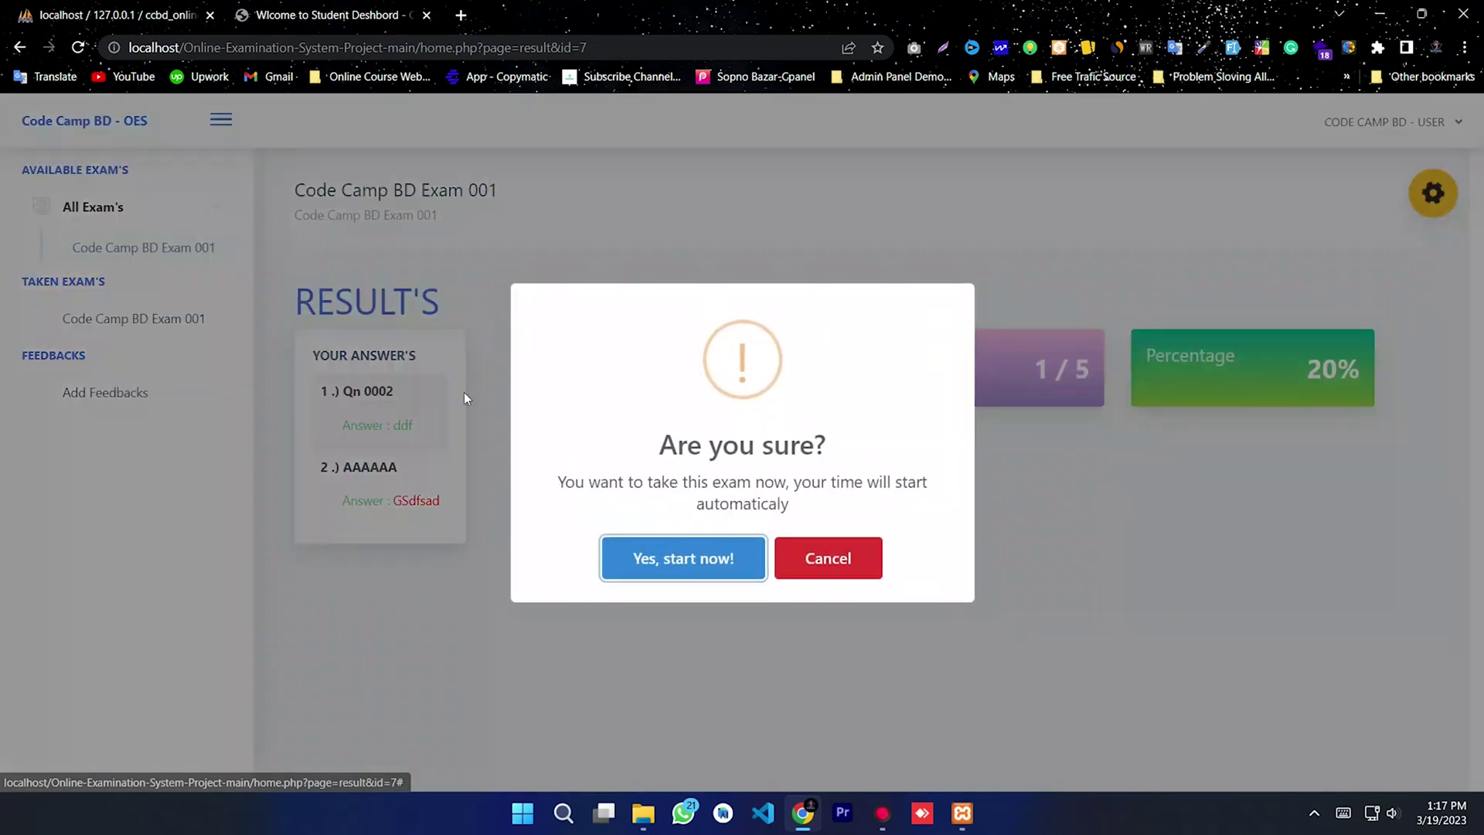
left_click(643, 555)
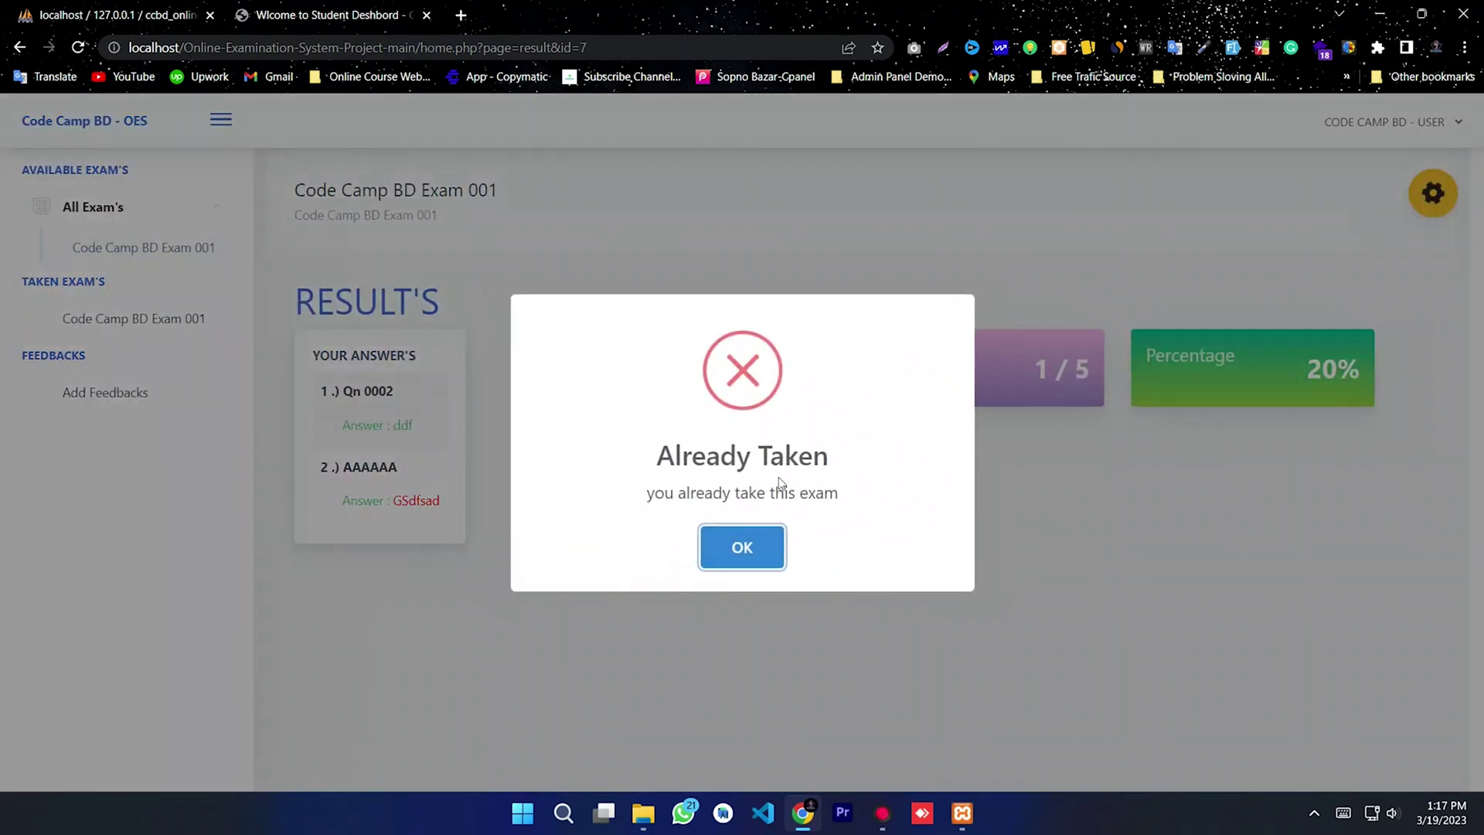
left_click(765, 552)
Step: Submit anonymous feedback reading 'Done'
left_click(165, 395)
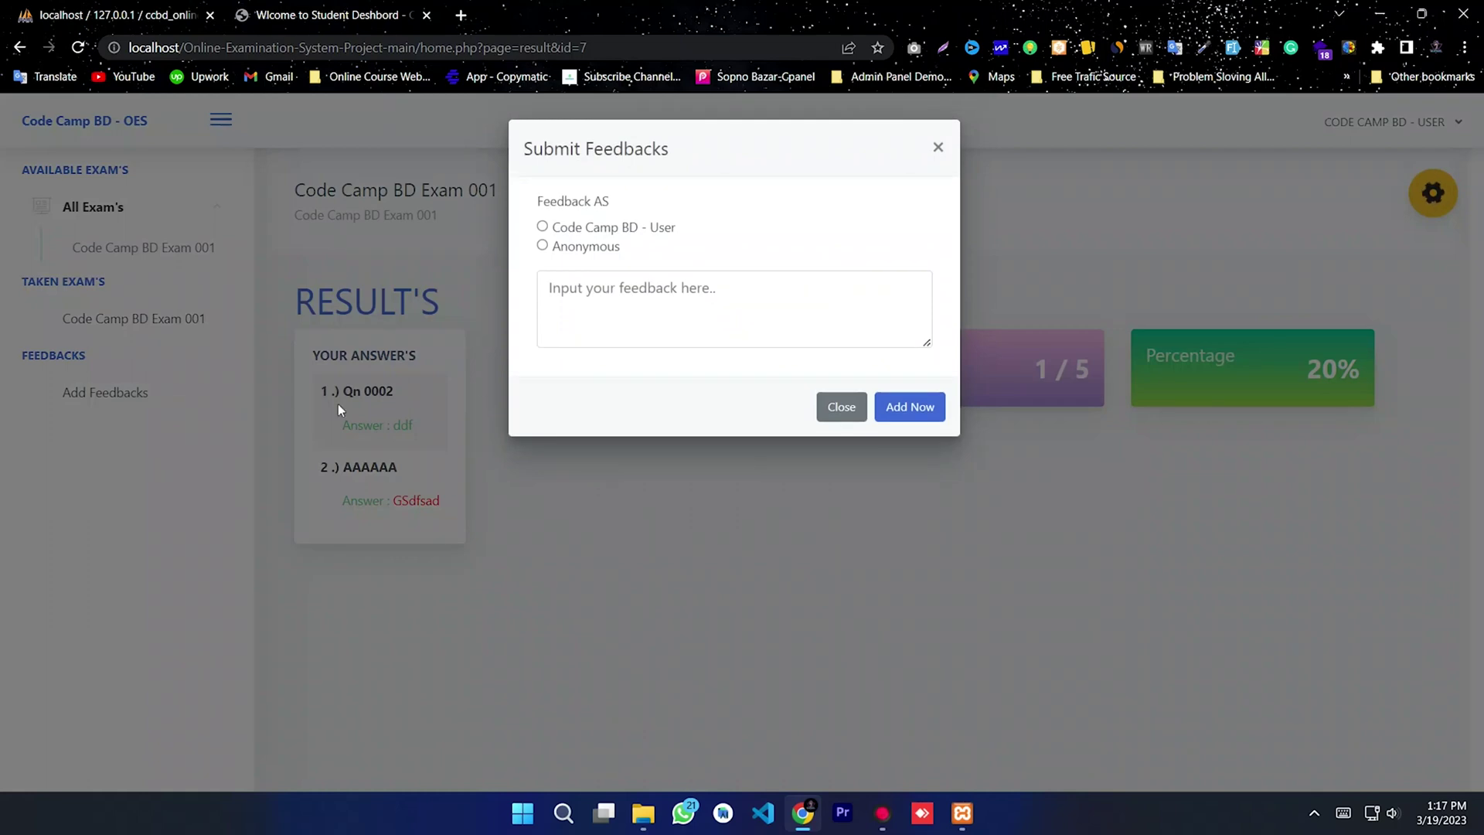
left_click(593, 294)
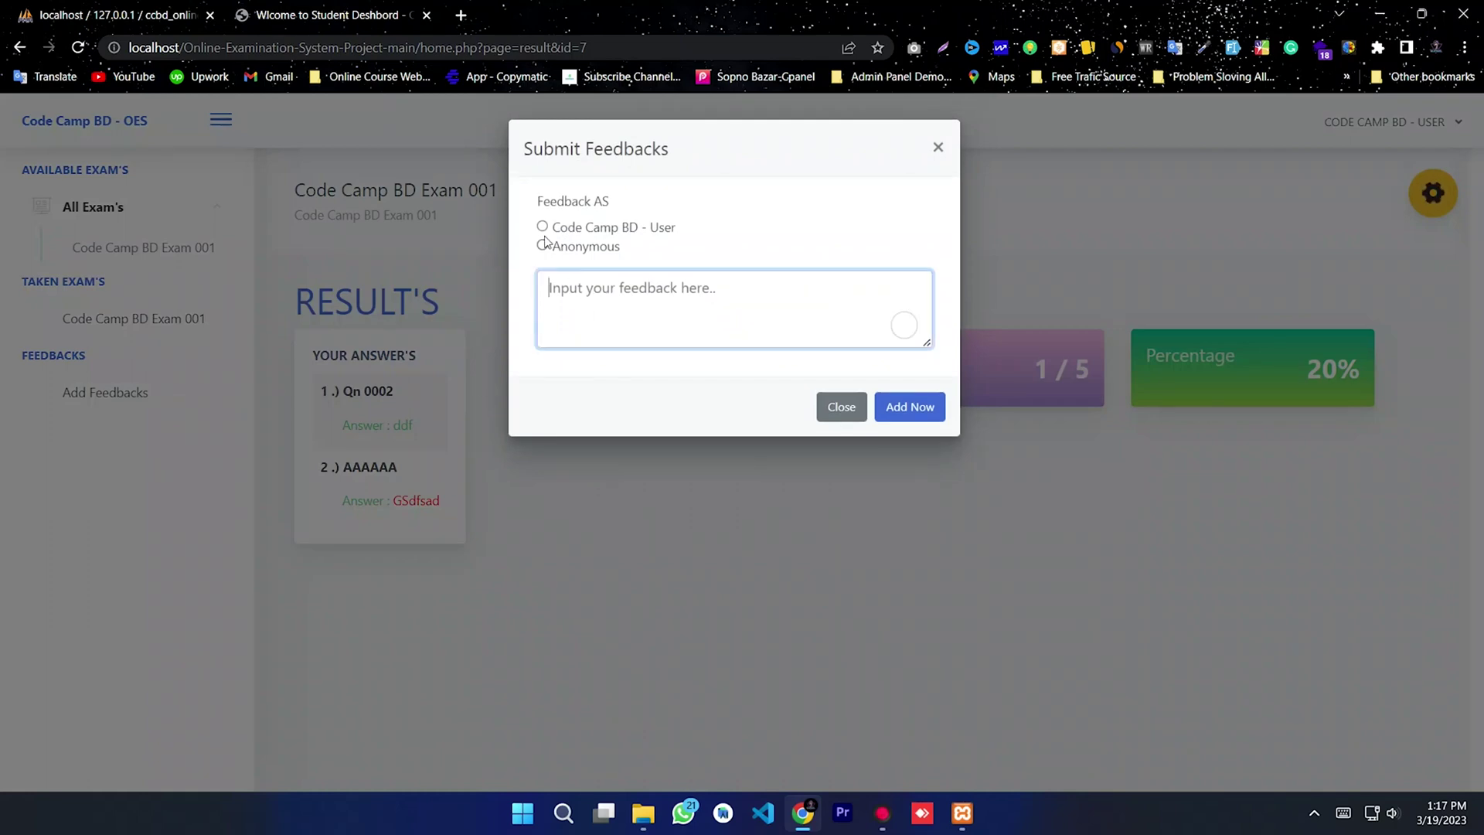
left_click(542, 226)
left_click(581, 292)
left_click(584, 249)
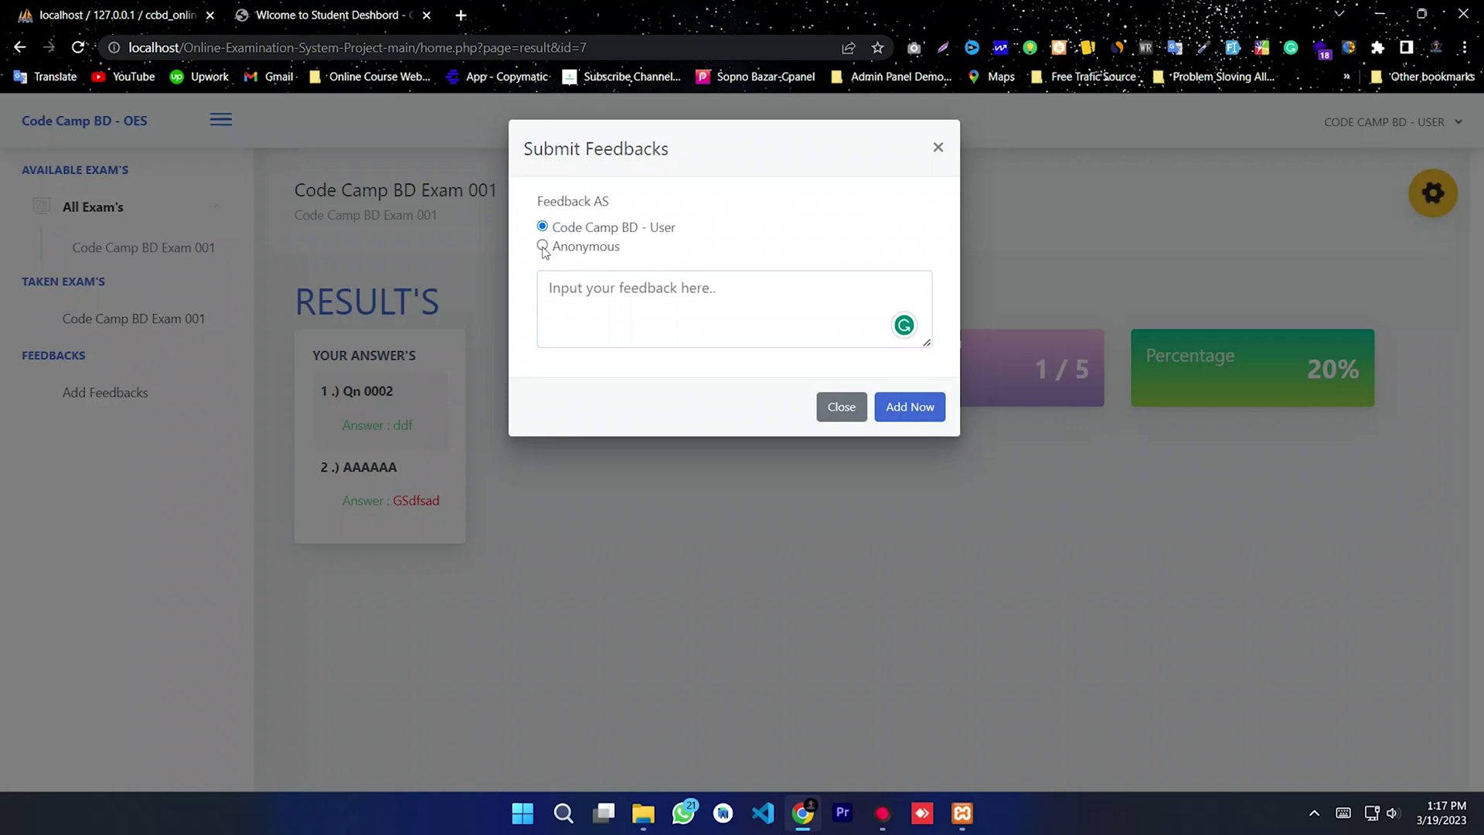
left_click(597, 305)
type("Dp")
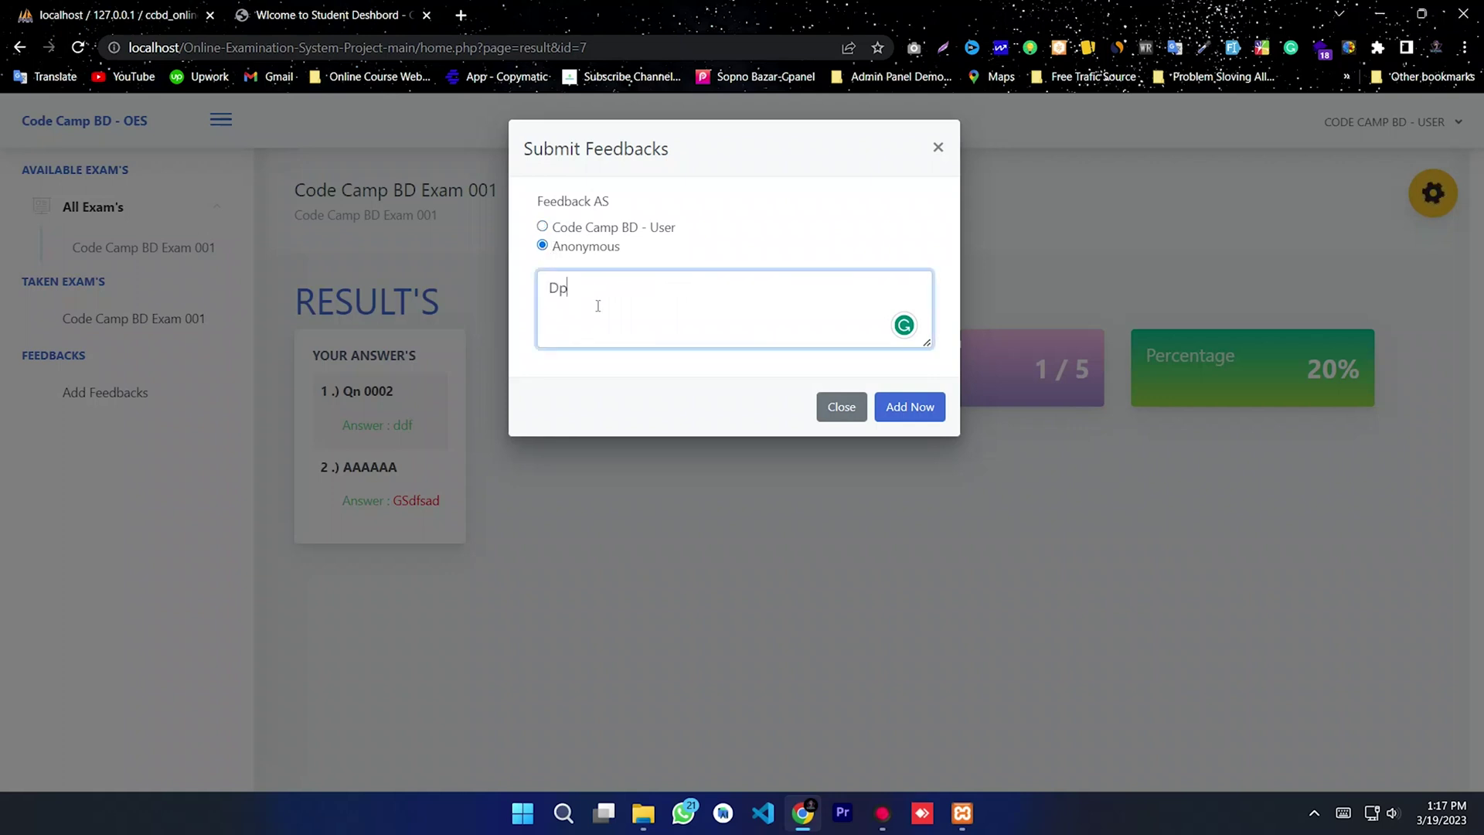
type("one")
left_click_drag(632, 308, 530, 285)
left_click(693, 317)
left_click(910, 416)
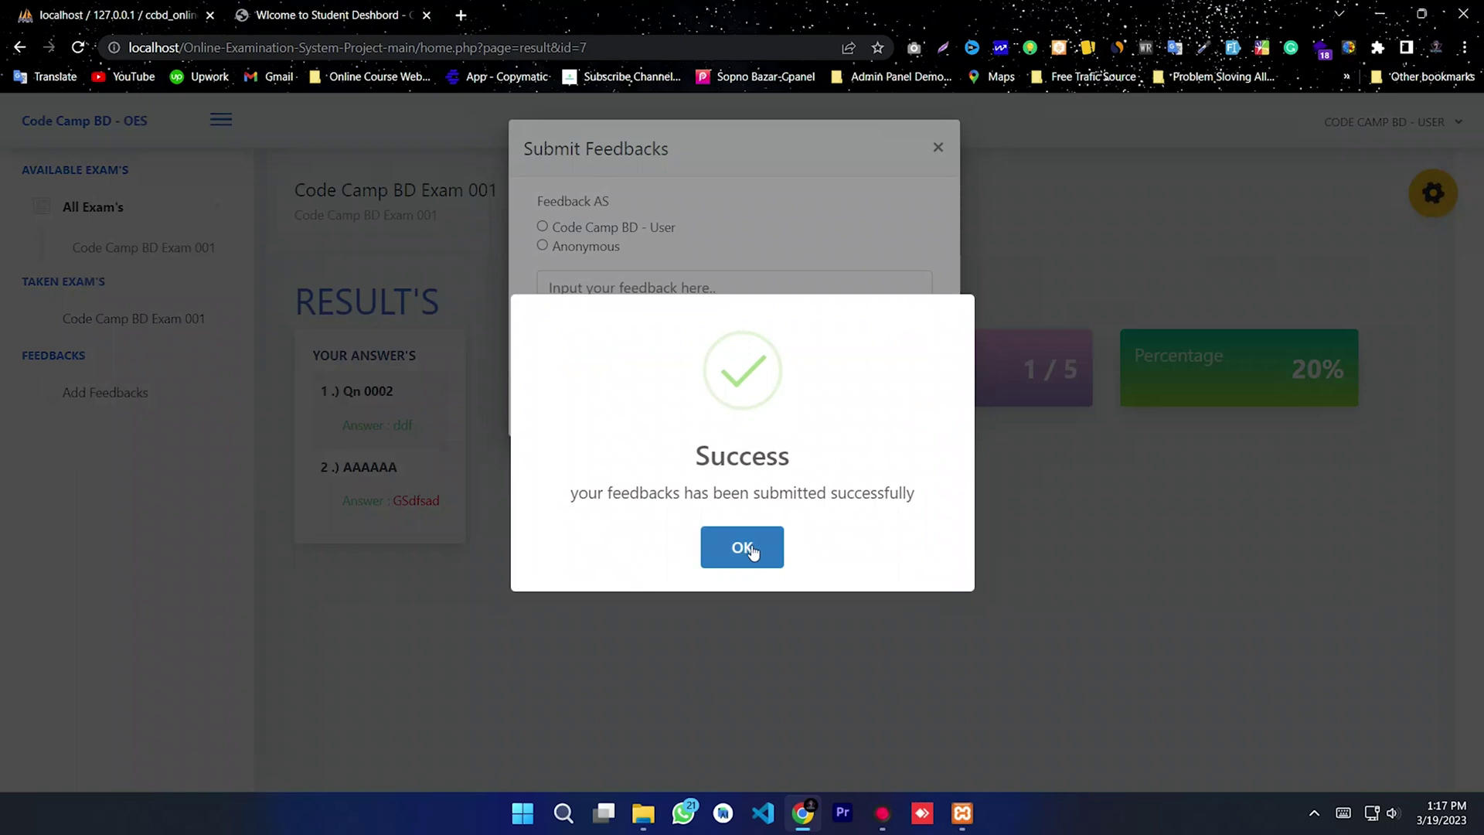
left_click(745, 547)
left_click(938, 147)
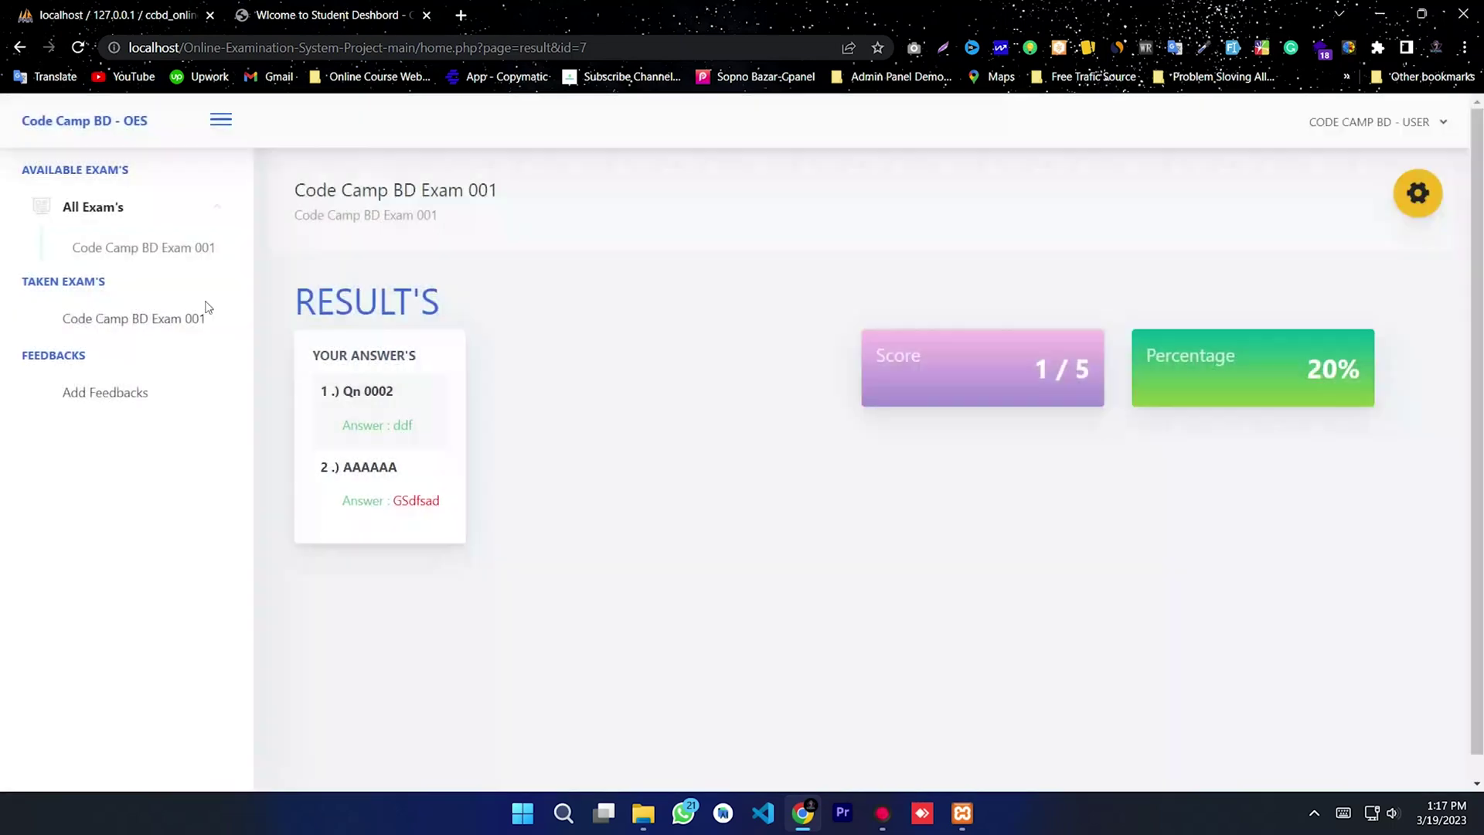
left_click(1393, 126)
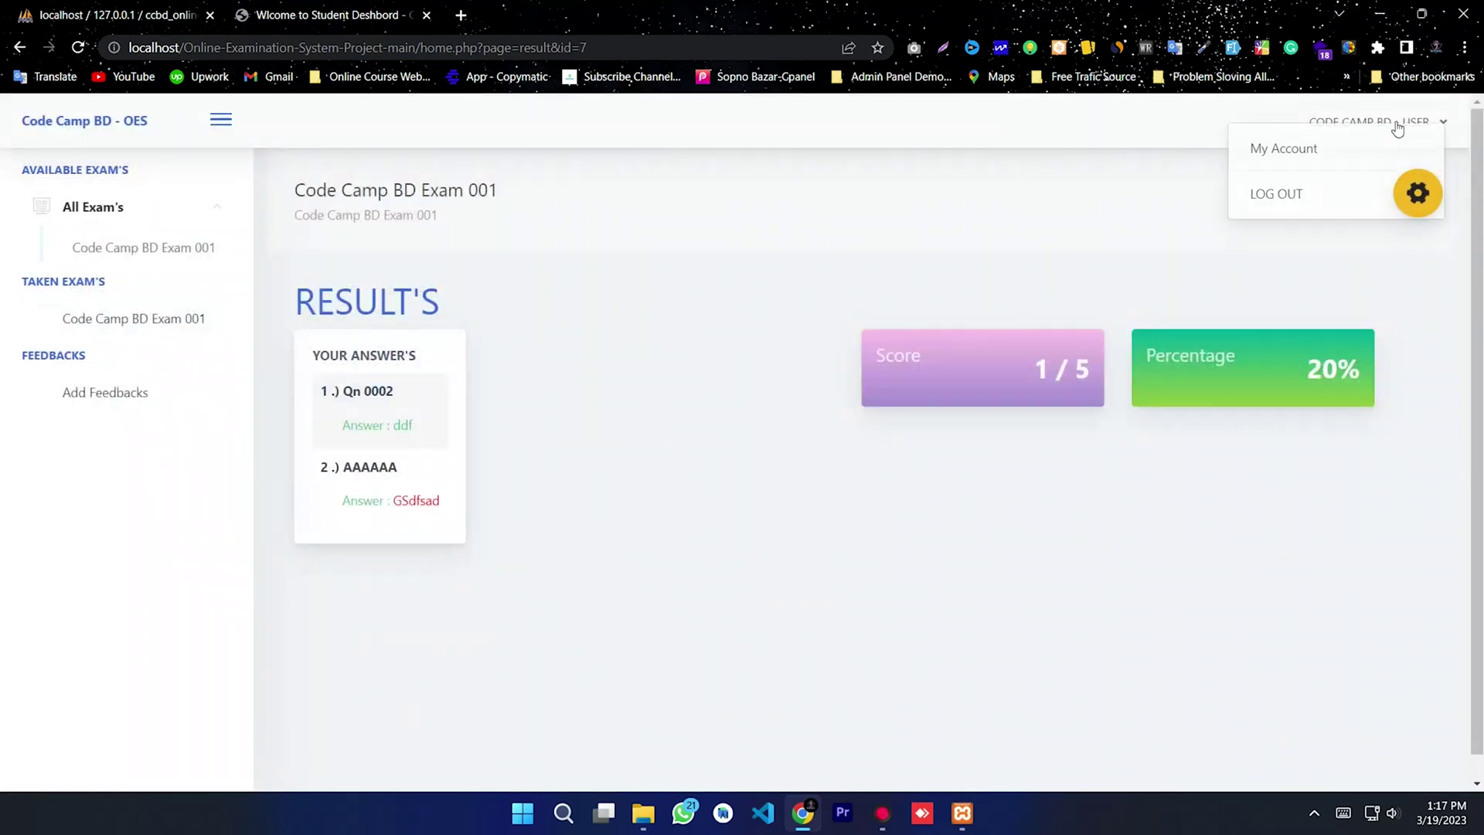
Step: Log out and sign in as student User 02 with that account's email and password
left_click(1289, 202)
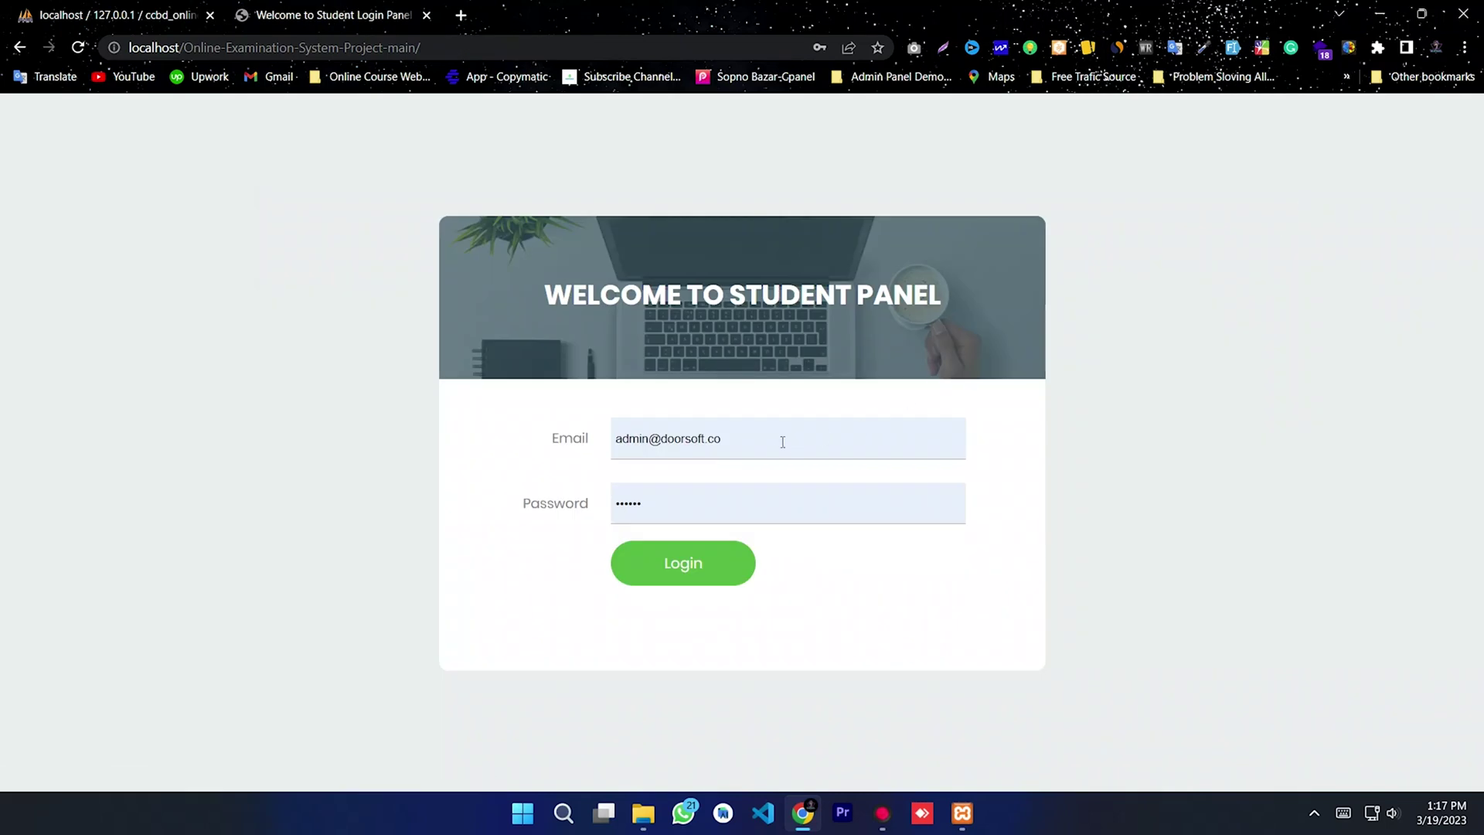
left_click(576, 438)
type("user1@gmail.com")
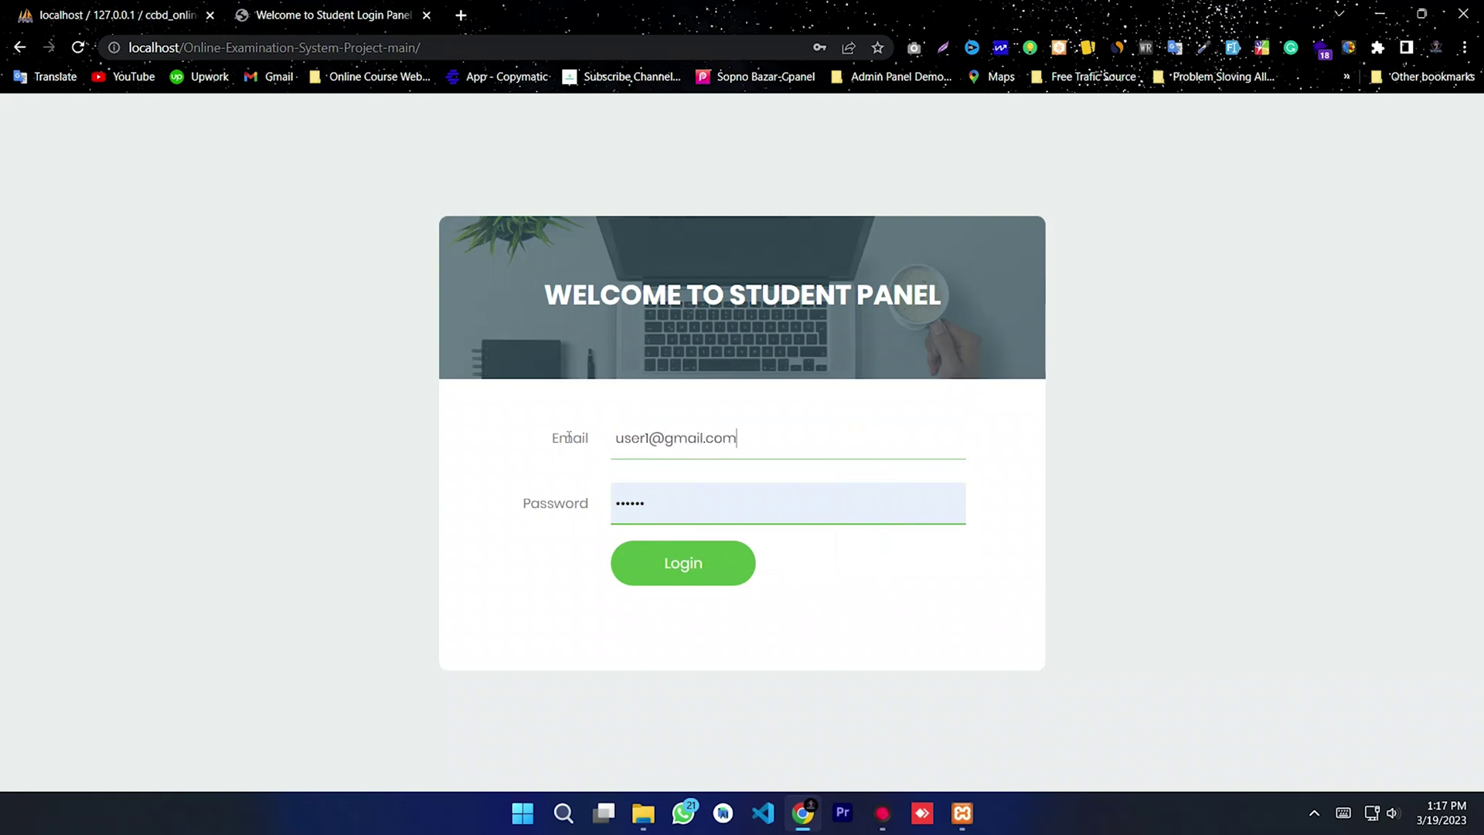
left_click_drag(736, 438, 550, 454)
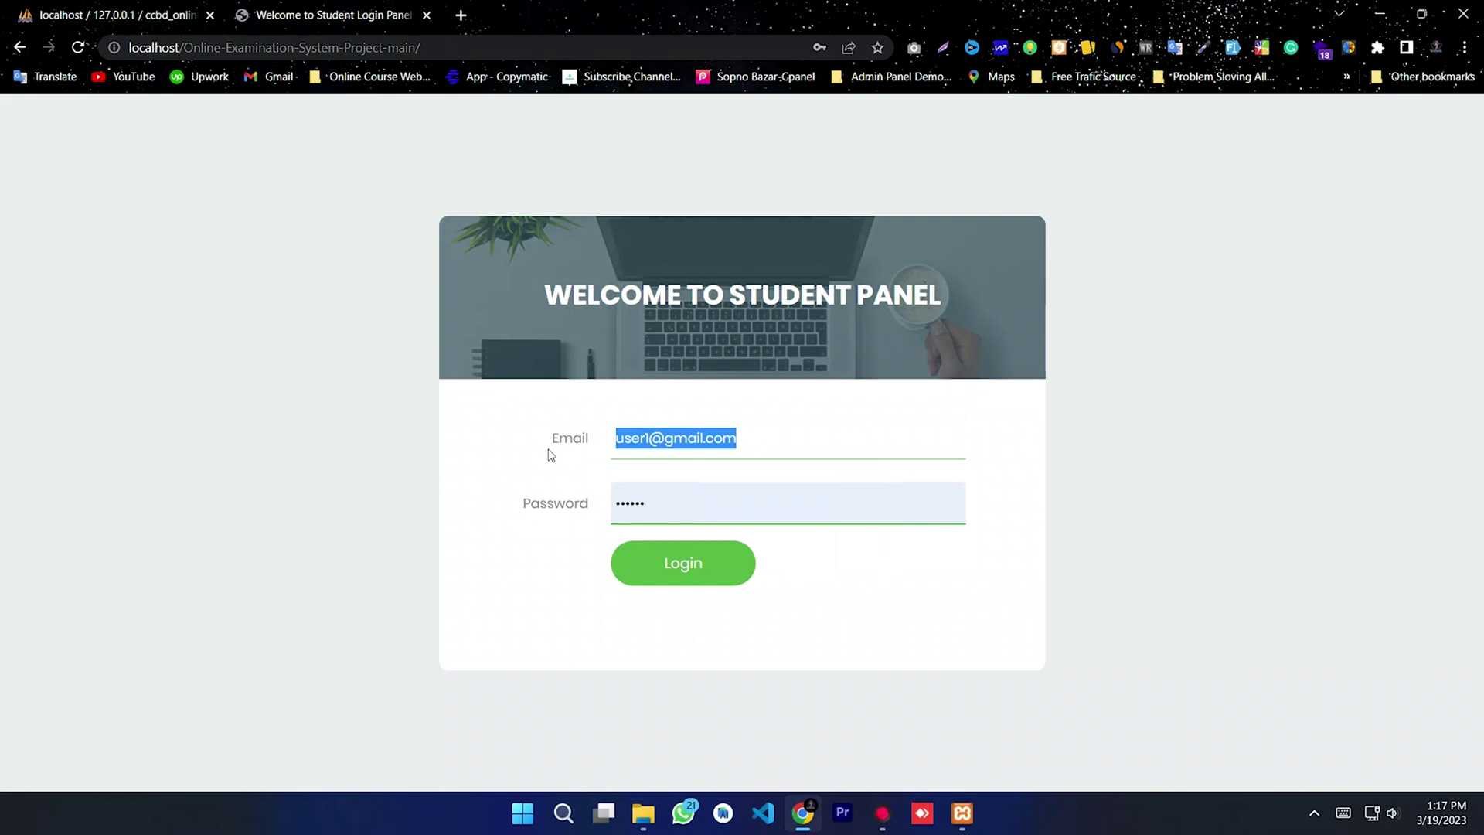
double_click(670, 487)
key("ctrl+v")
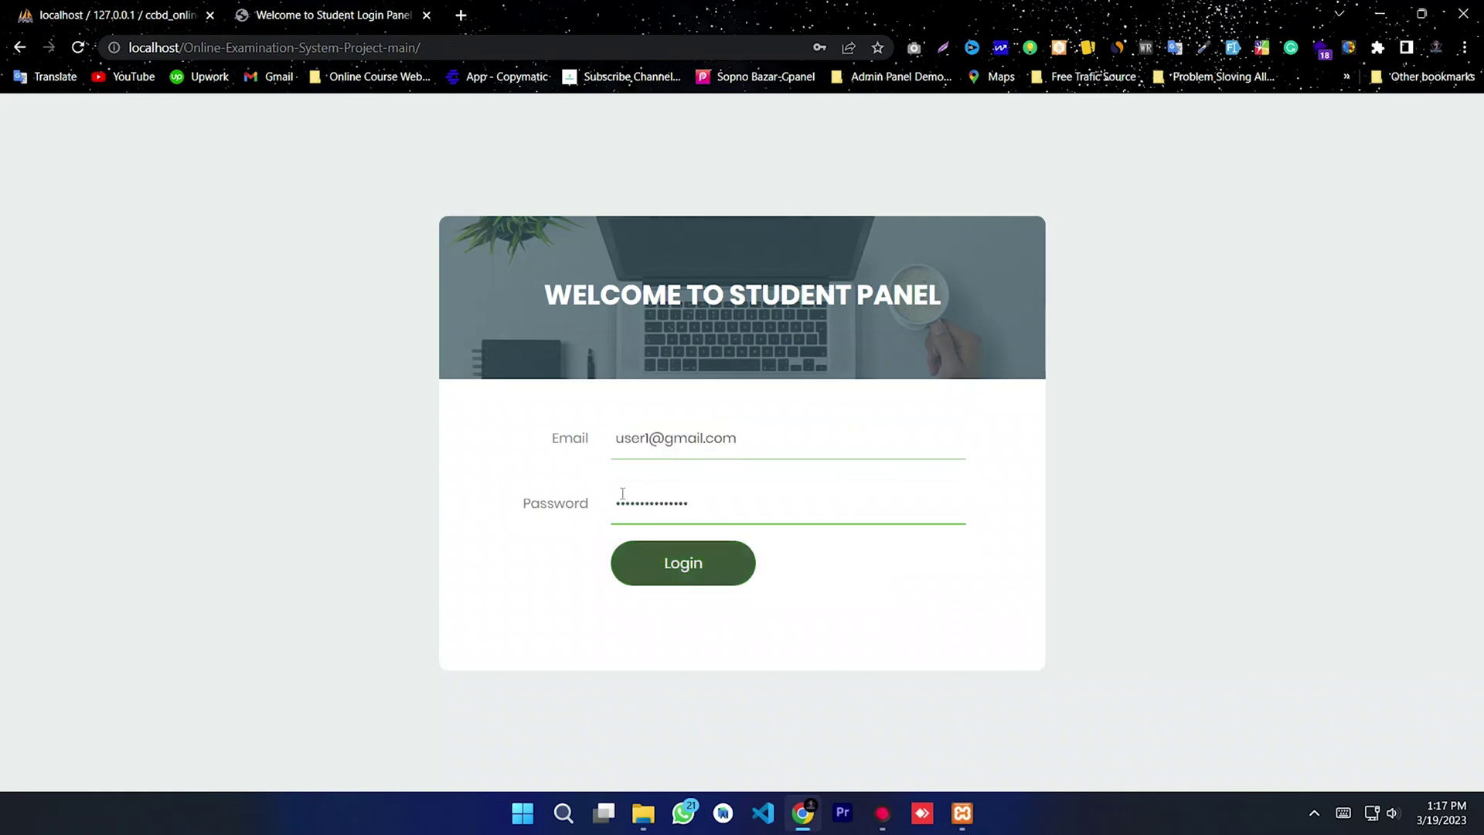
left_click(662, 568)
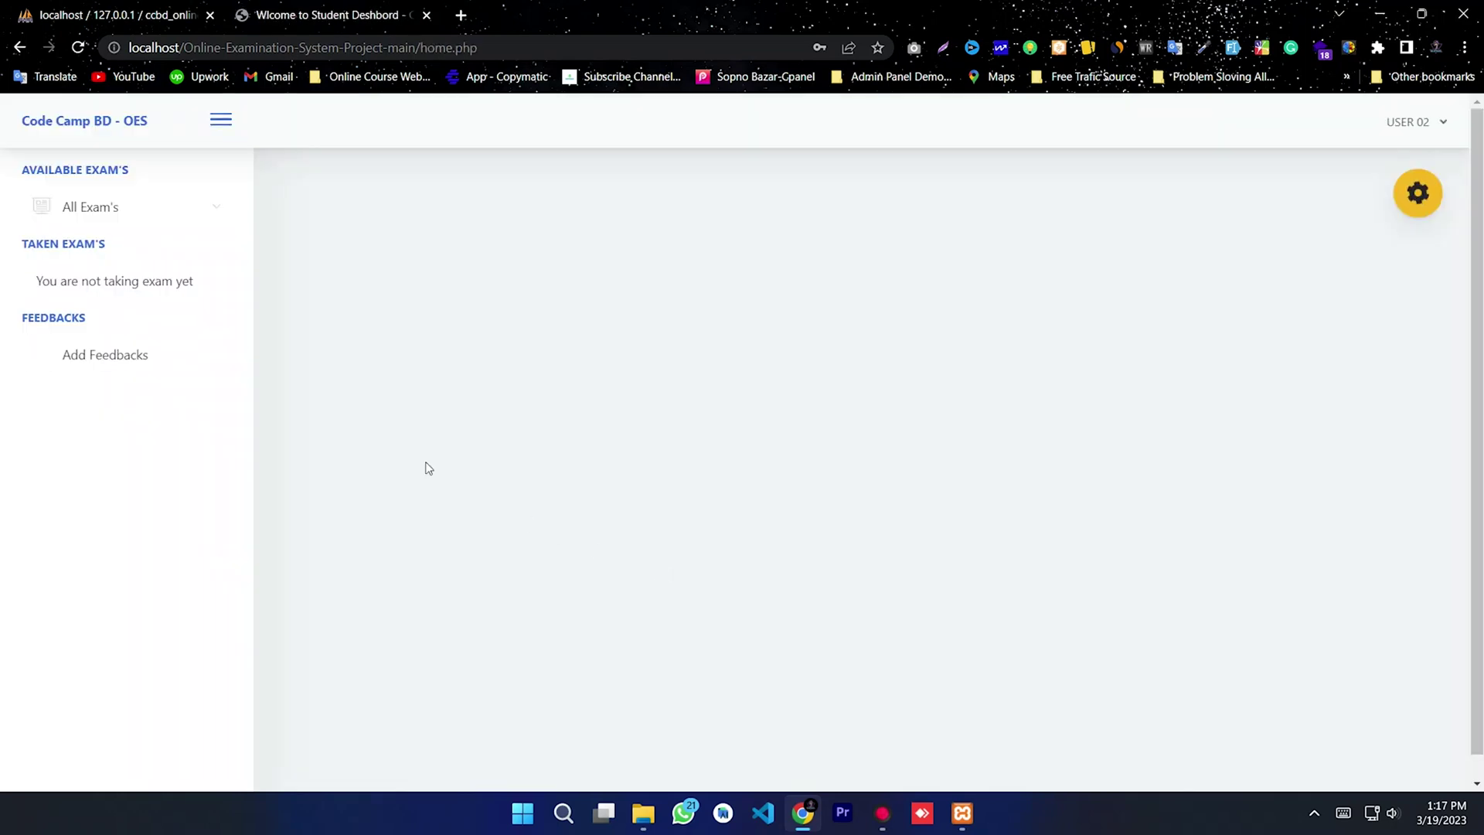
Step: Glance at the feedback form and taken exams, then start Exam 002
left_click(126, 354)
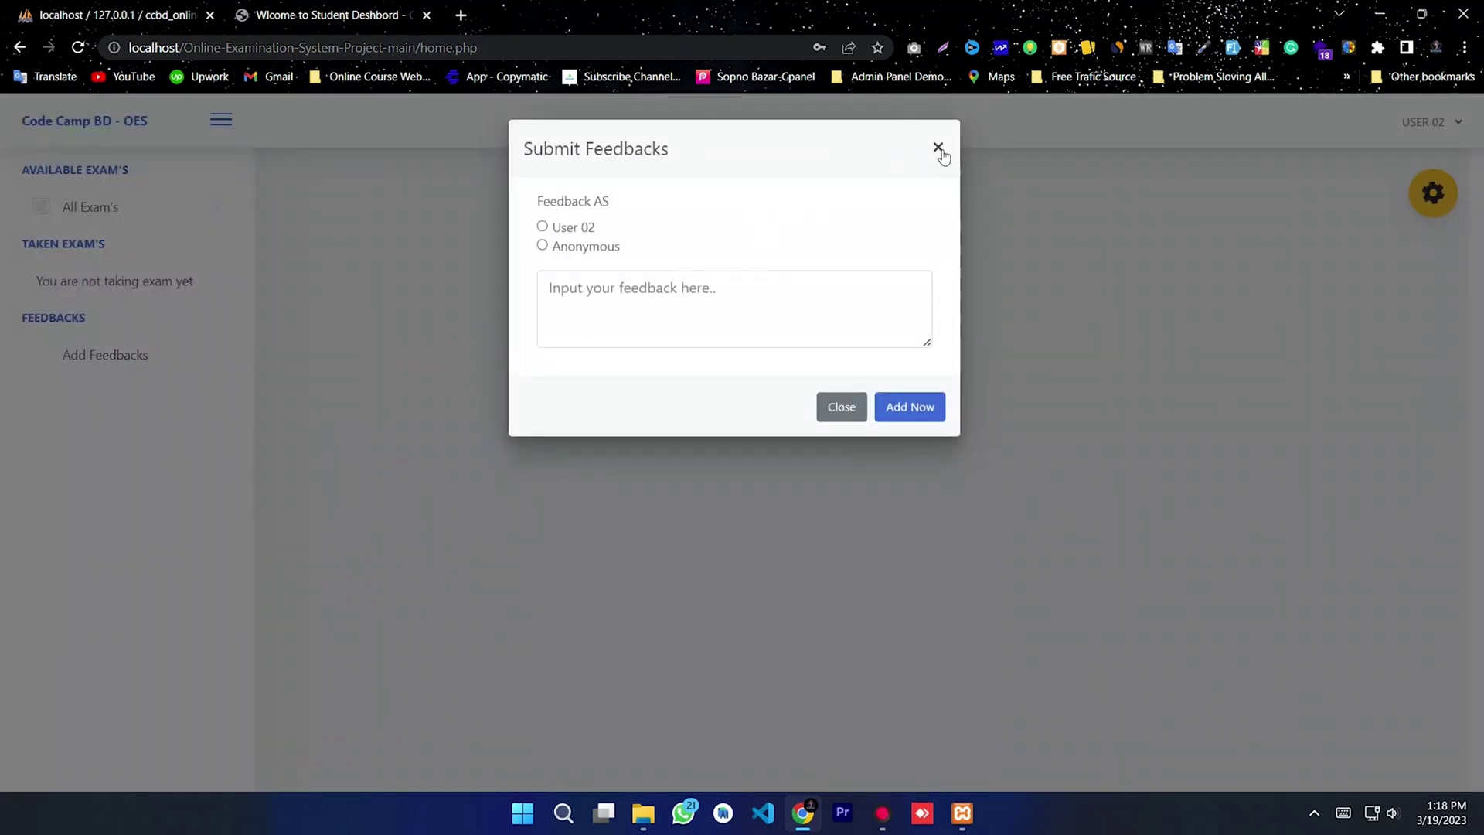
left_click(937, 147)
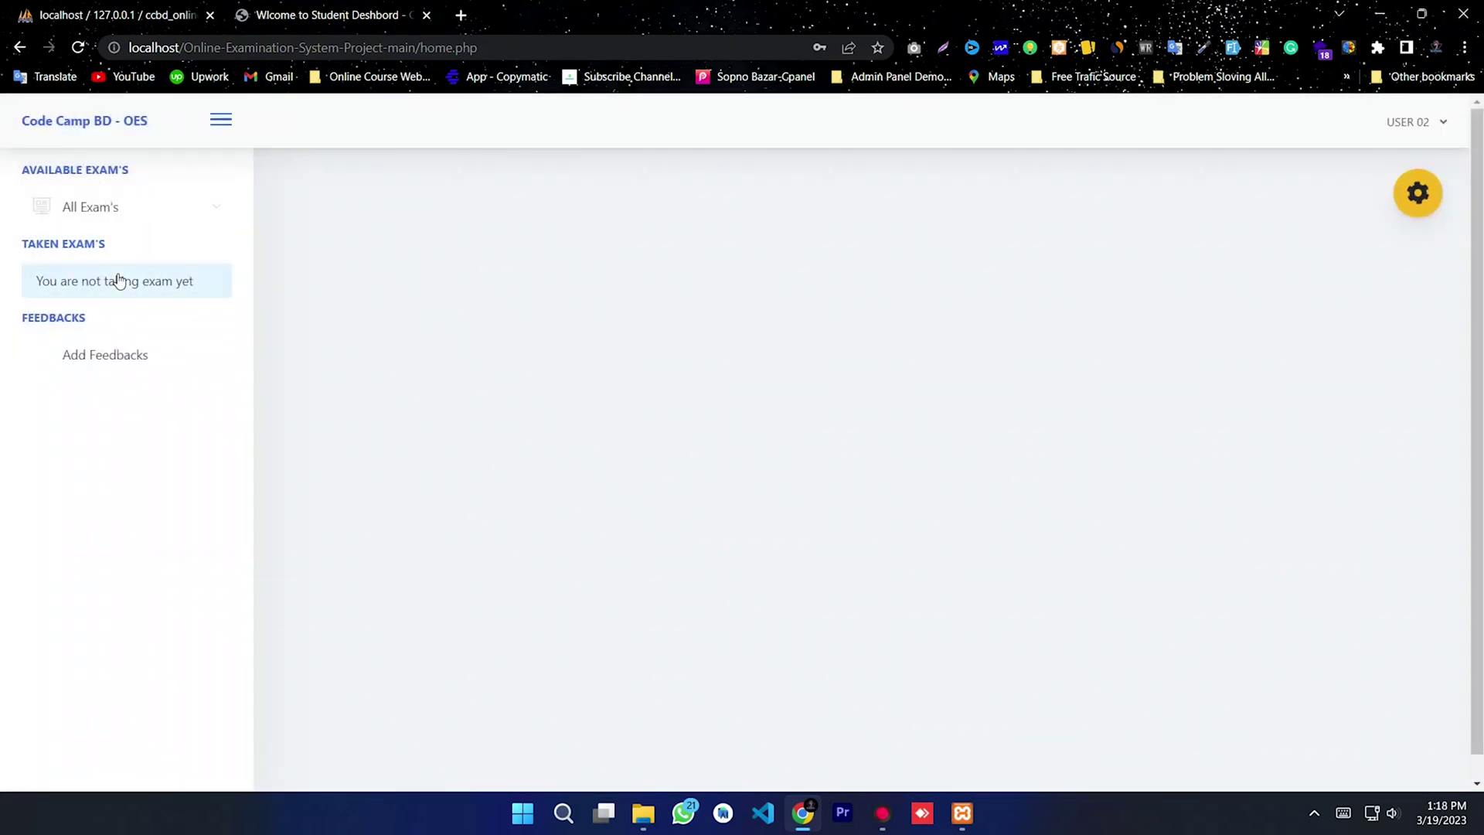
left_click(118, 280)
left_click(109, 209)
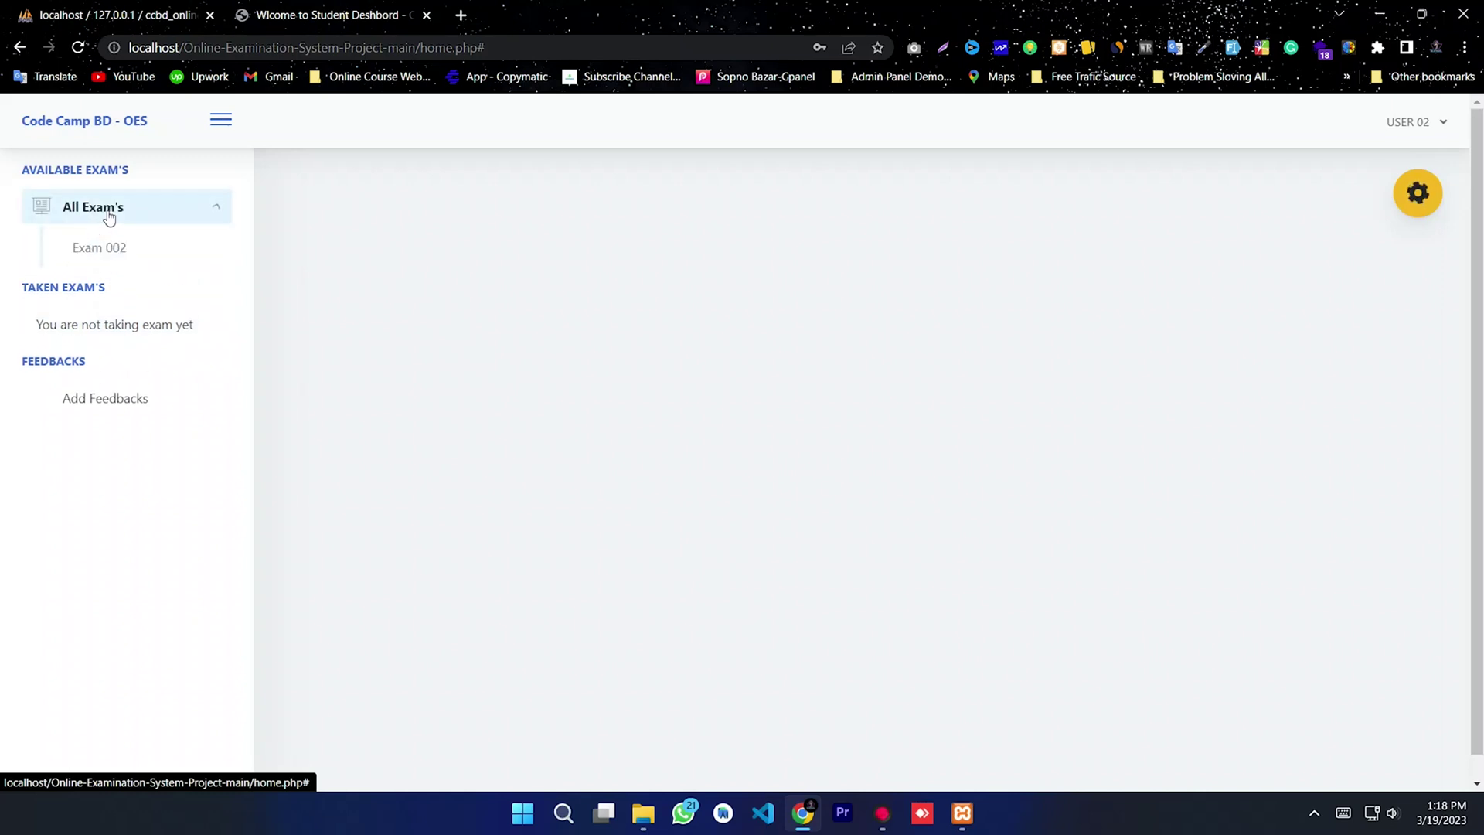
left_click(110, 249)
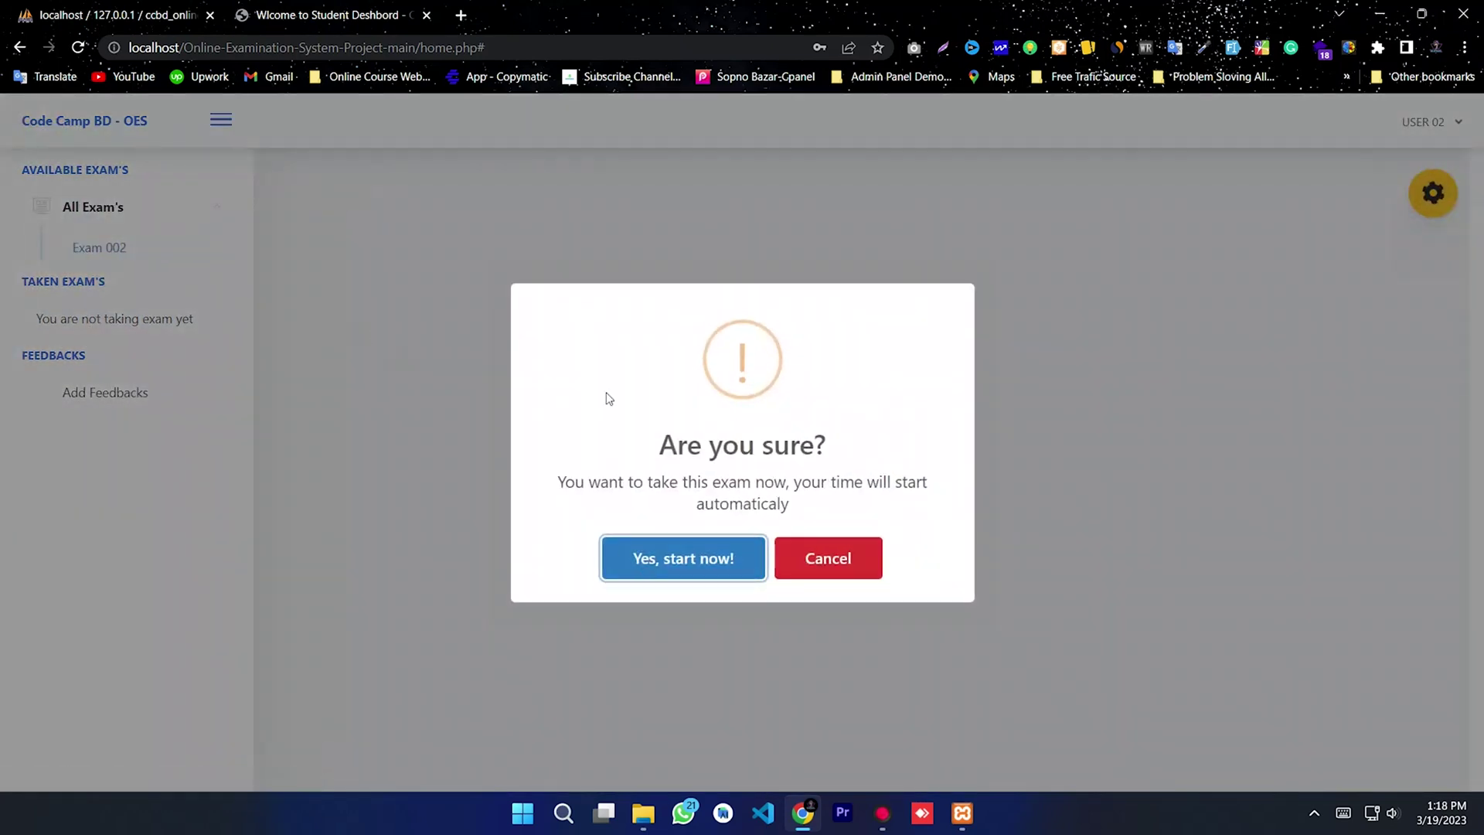
left_click(690, 551)
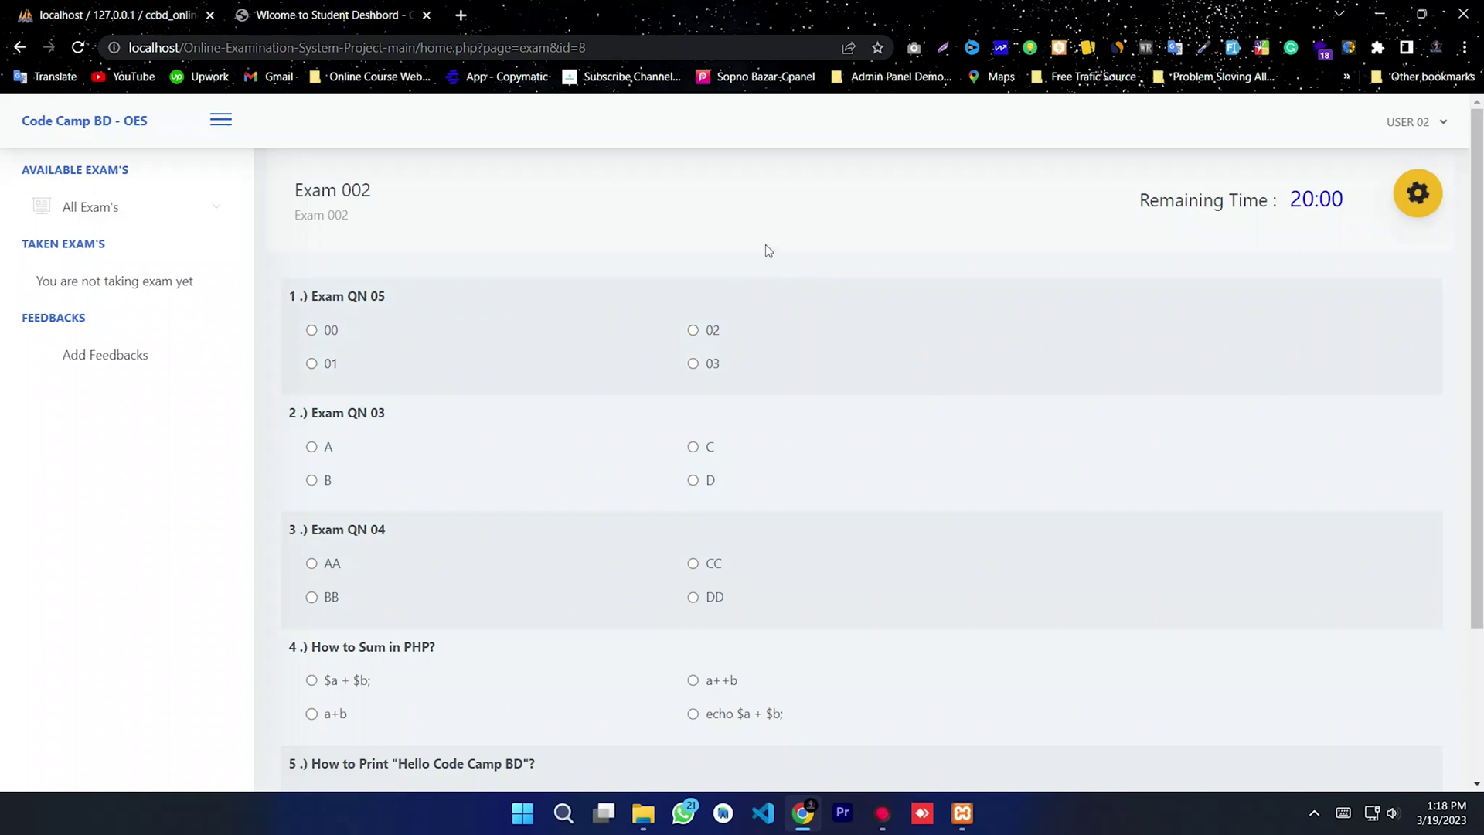
Step: Answer Exam 002's questions, choosing echo $a + $b; for question 4 and the first echo option for question 5
scroll(695, 587, "down", 2)
scroll(1106, 424, "up", 2)
left_click_drag(401, 248, 268, 182)
left_click(490, 212)
scroll(479, 286, "down", 2)
scroll(480, 286, "up", 2)
left_click(323, 340)
scroll(335, 350, "down", 1)
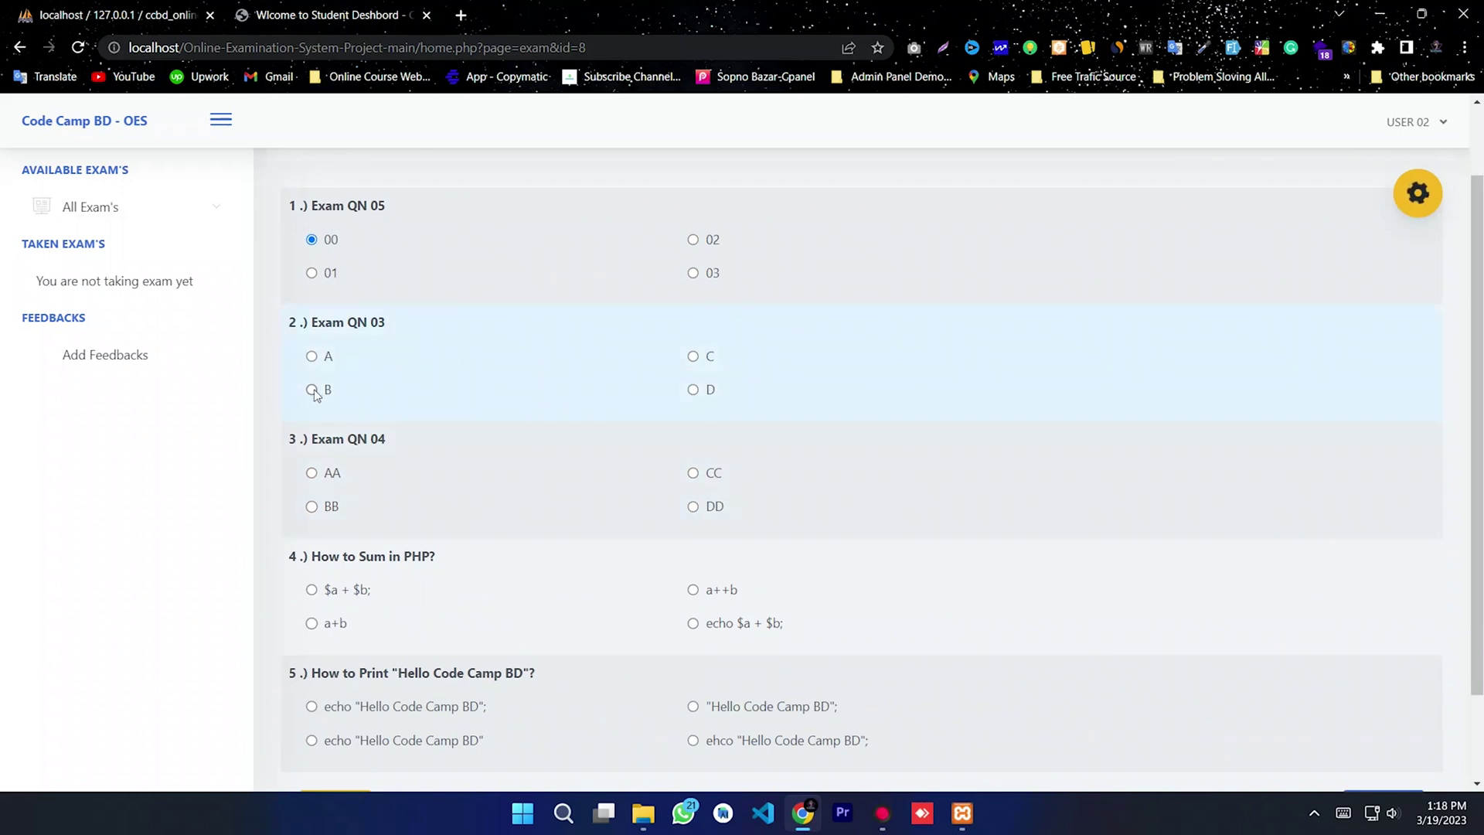
scroll(458, 397, "down", 1)
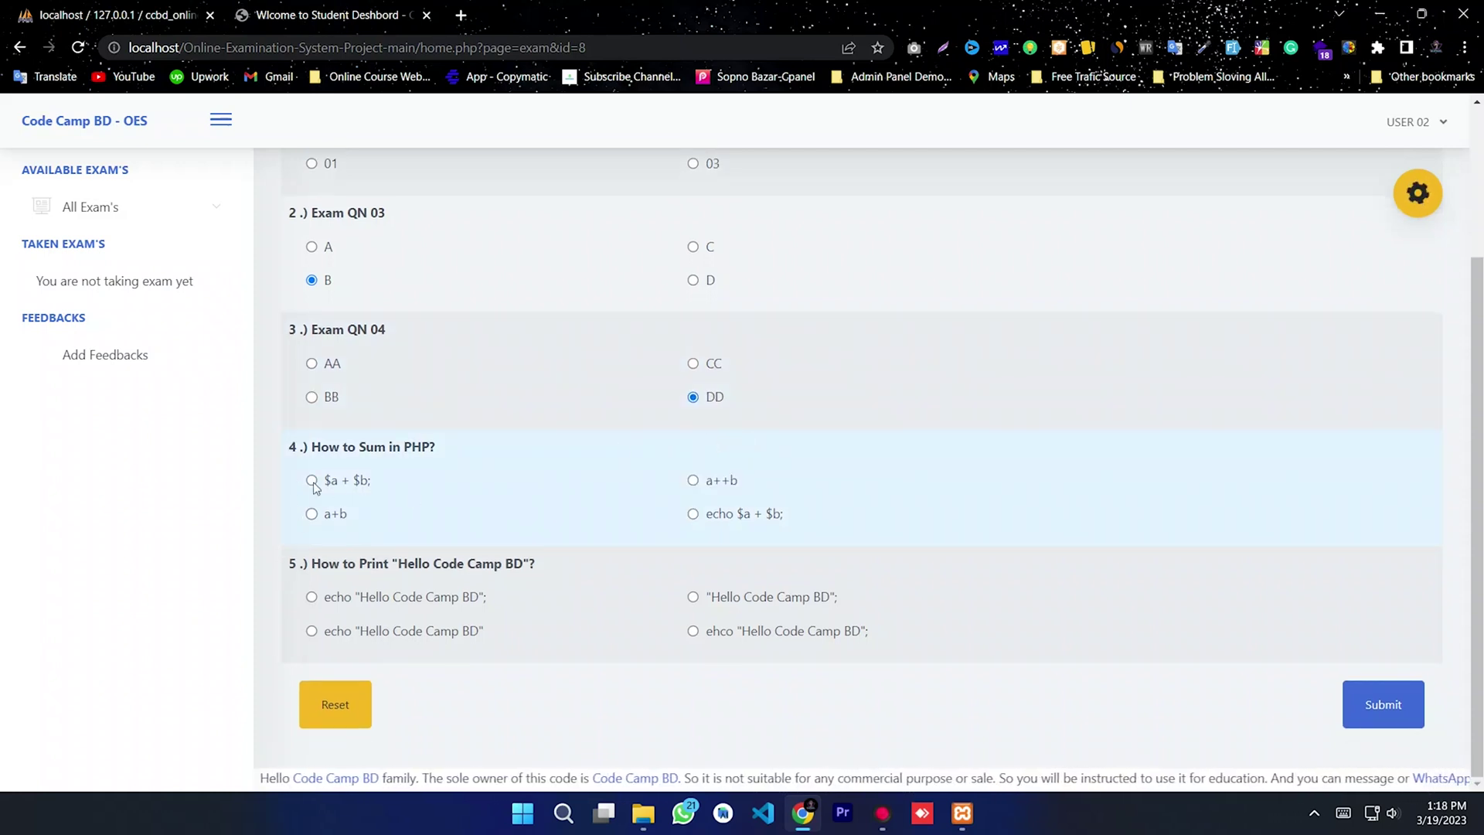
left_click_drag(318, 447, 454, 460)
left_click(398, 495)
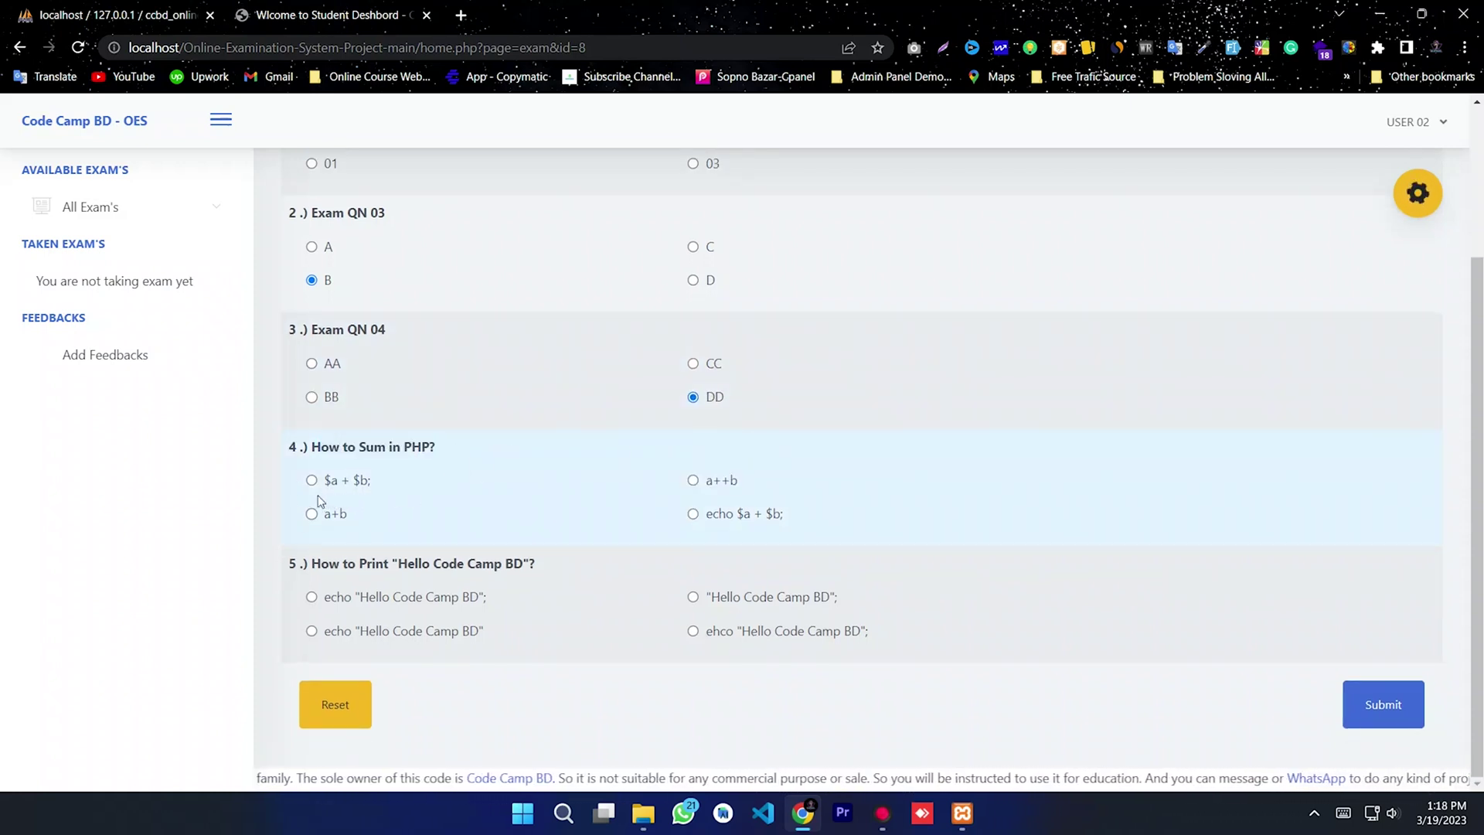
left_click(693, 515)
left_click(359, 596)
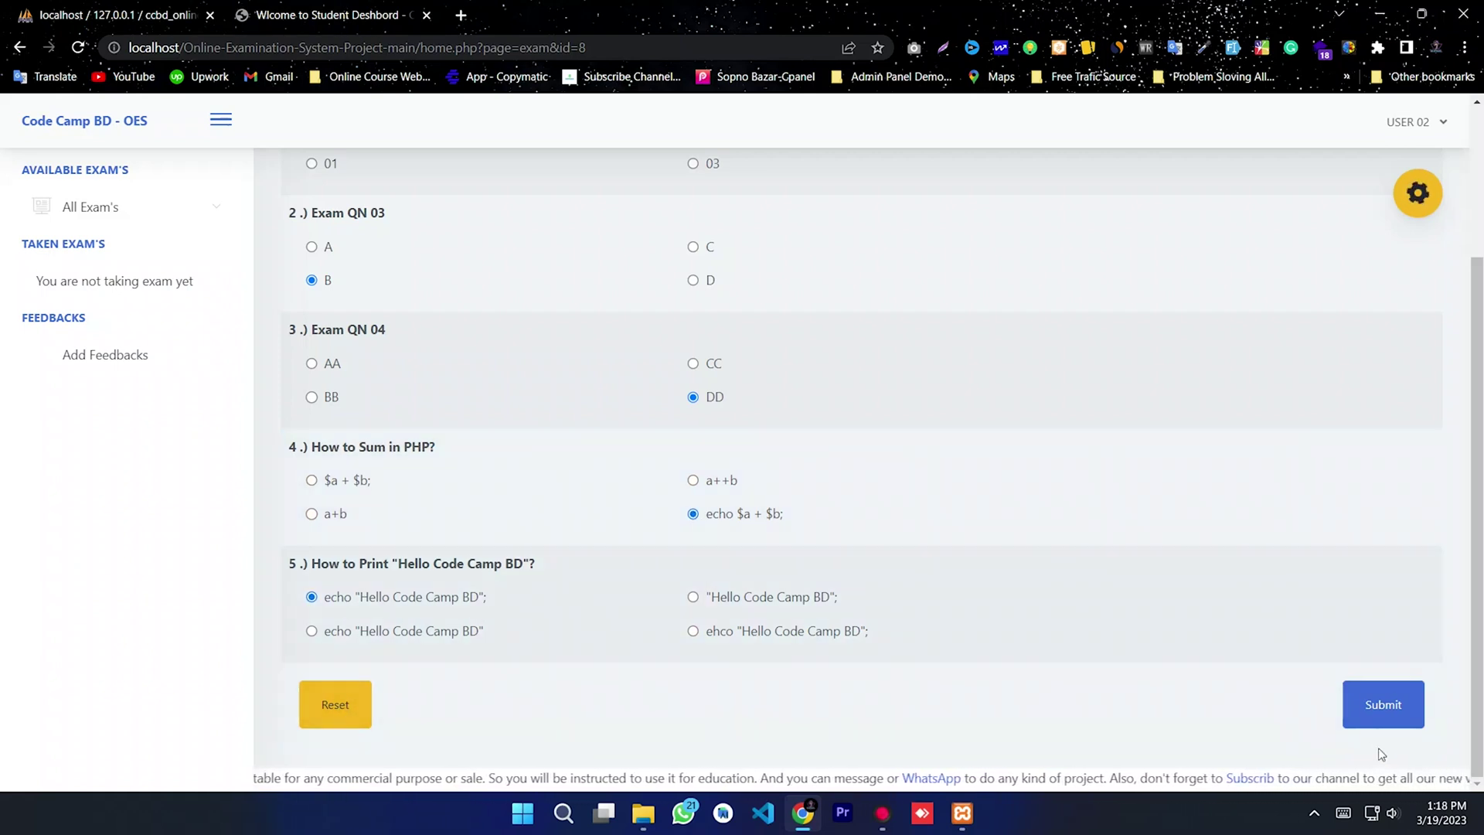
Step: Submit the Exam 002 answers and check the 1 / 10 (10%) score
left_click(1383, 705)
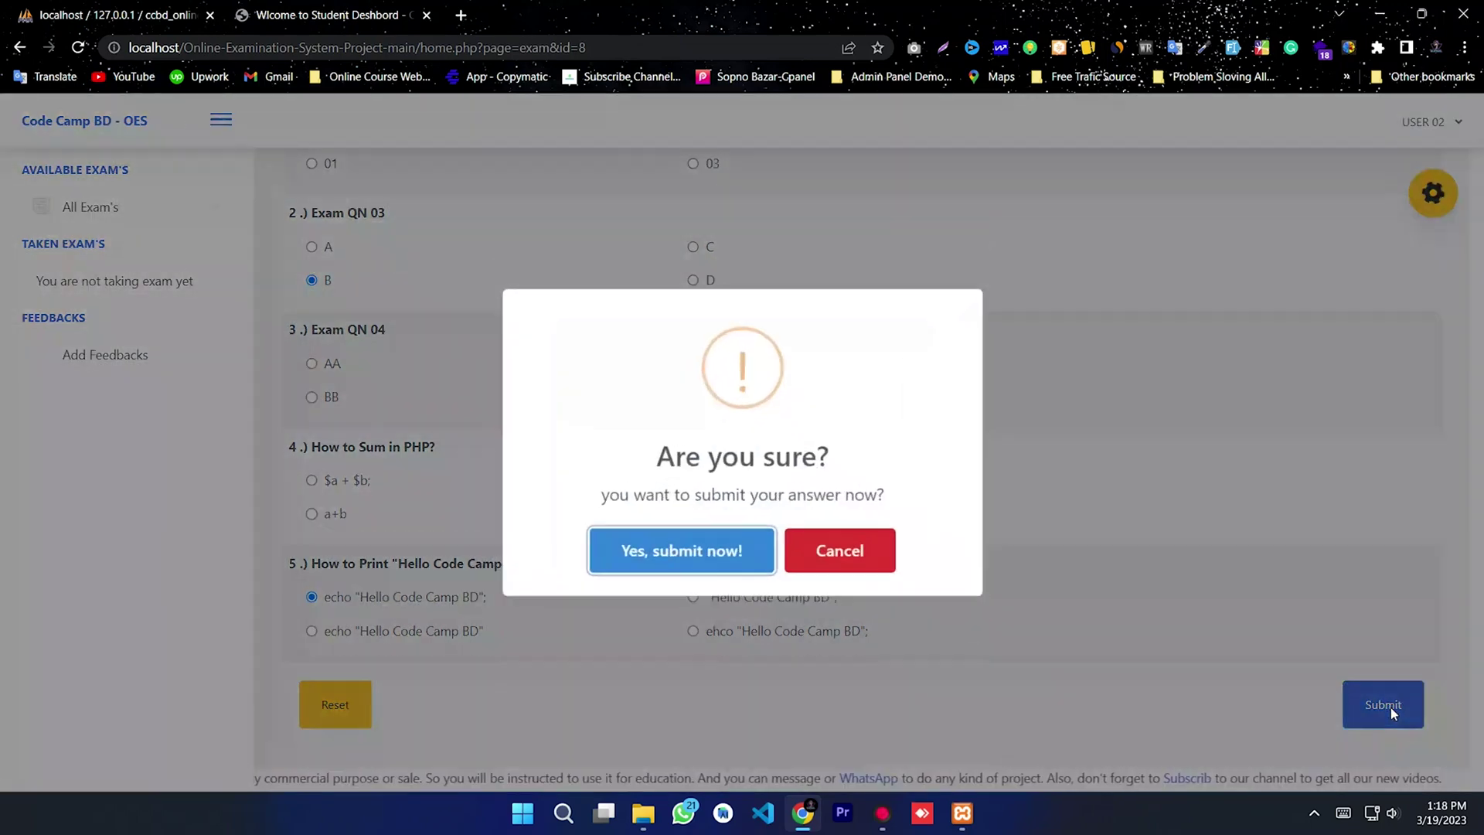
left_click(678, 564)
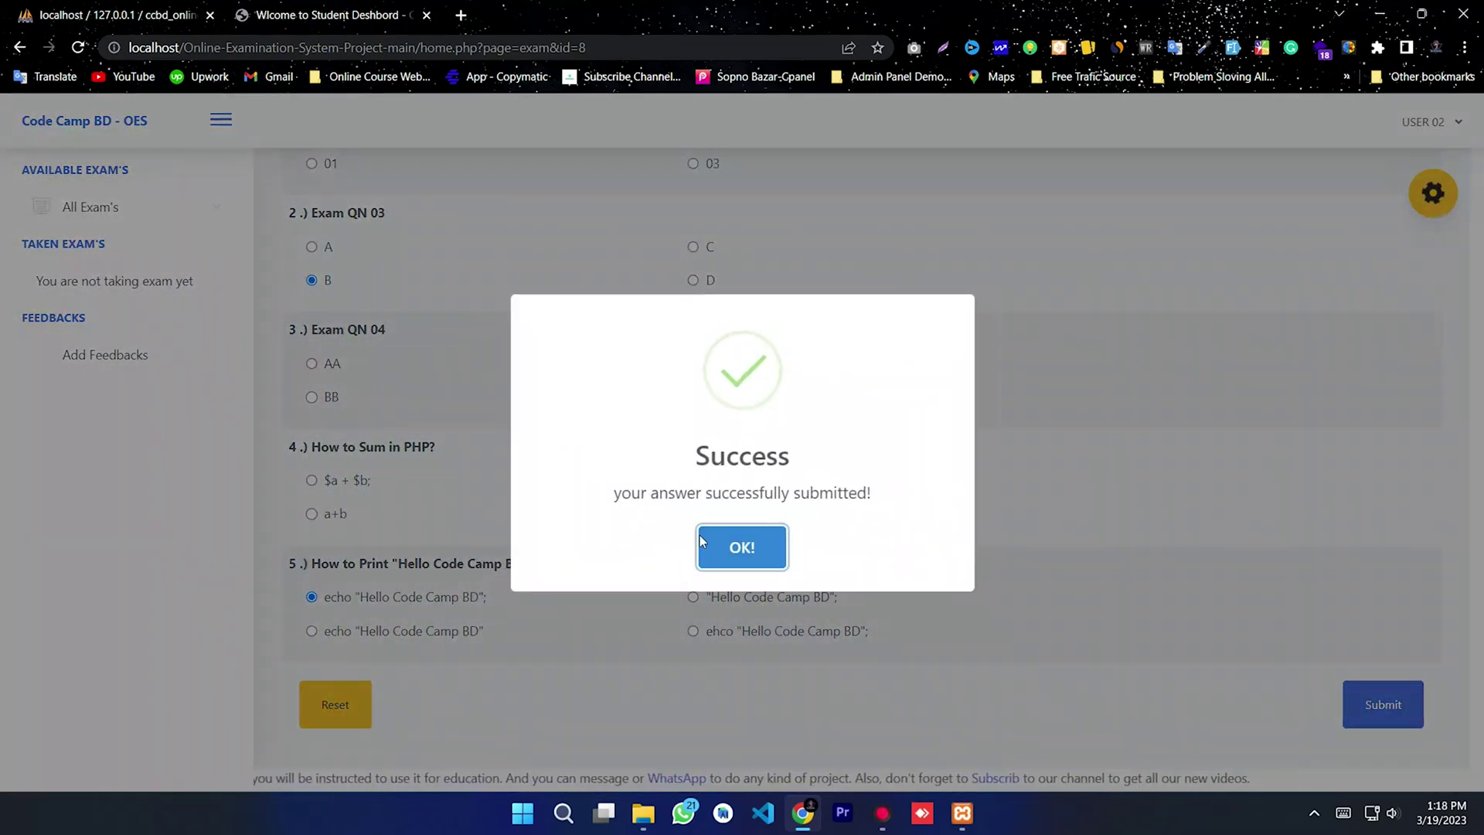
left_click(741, 547)
left_click_drag(986, 382, 1096, 382)
left_click(1055, 533)
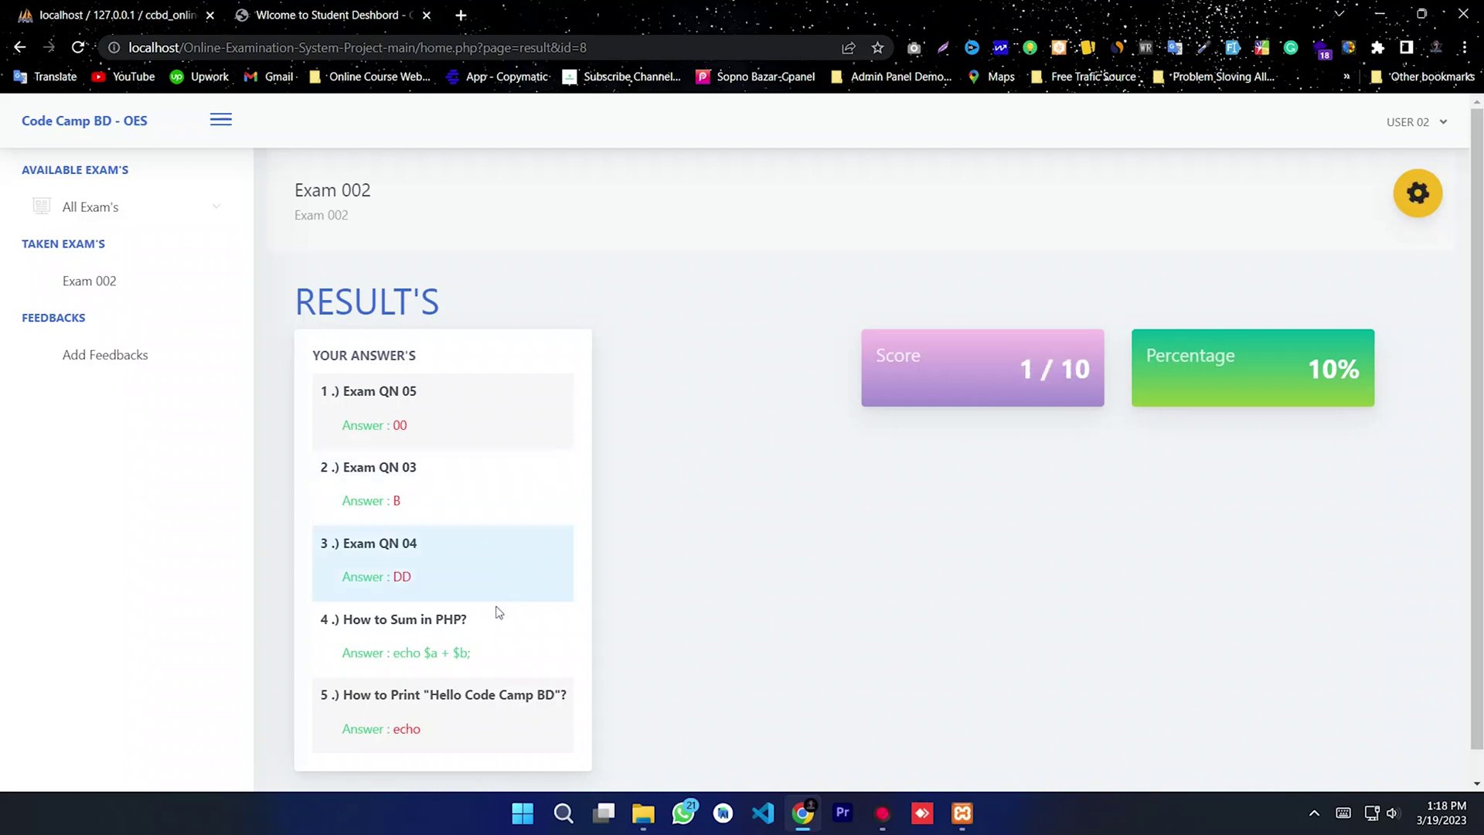
scroll(454, 606, "down", 1)
left_click_drag(471, 703, 319, 663)
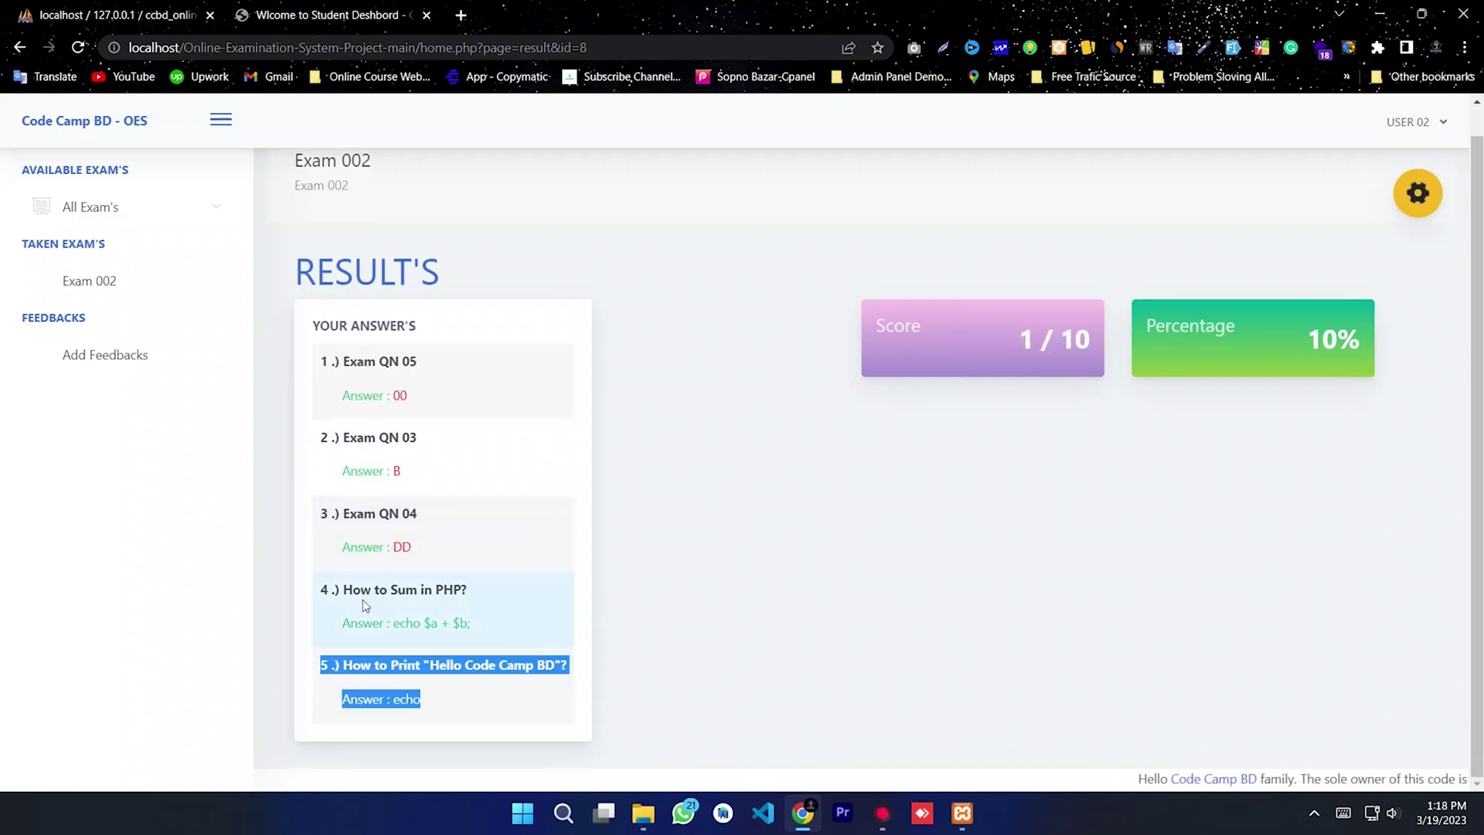
left_click_drag(364, 605, 331, 489)
left_click(507, 541)
double_click(398, 395)
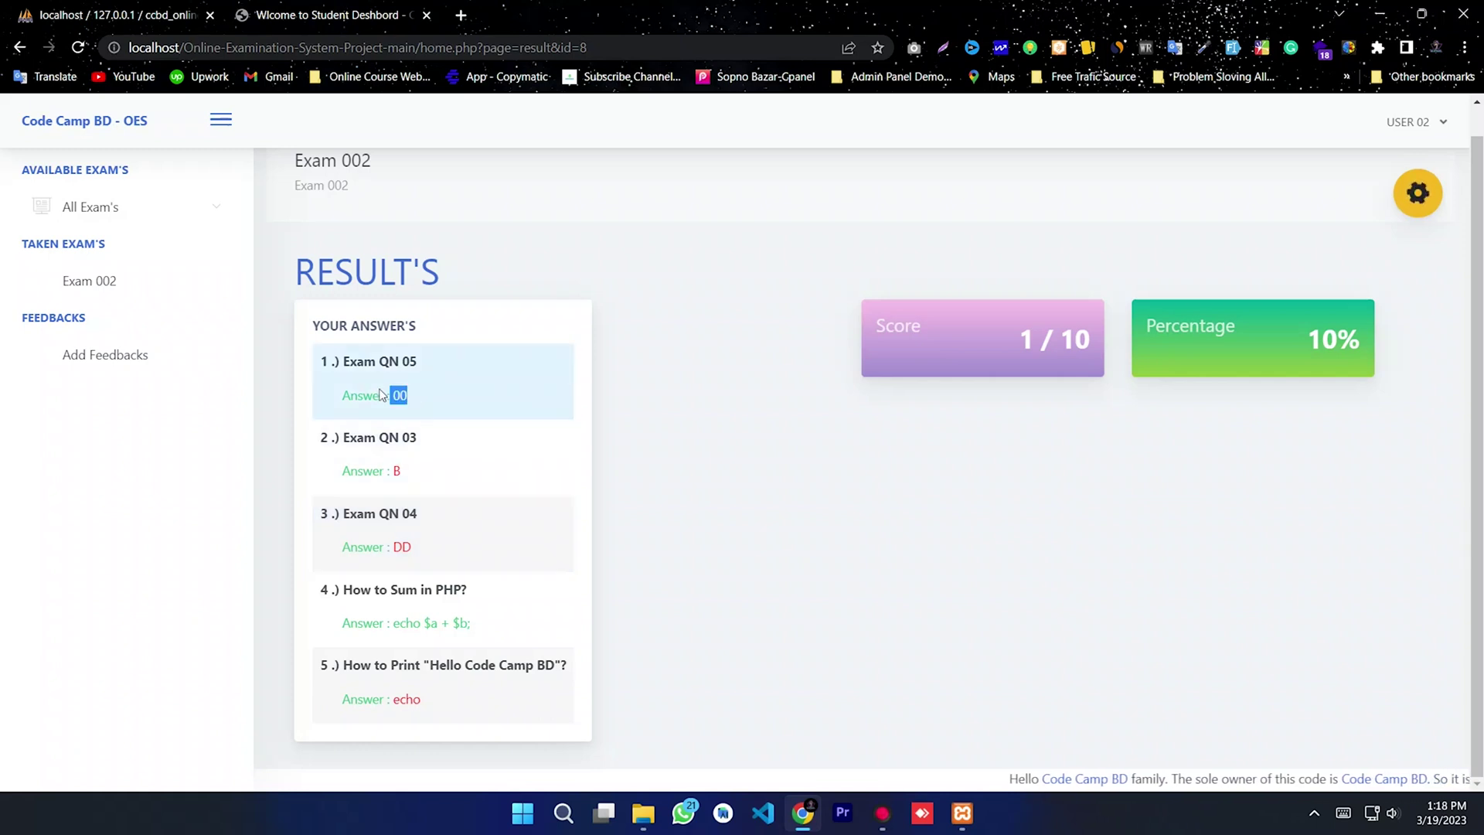
left_click(432, 410)
triple_click(381, 473)
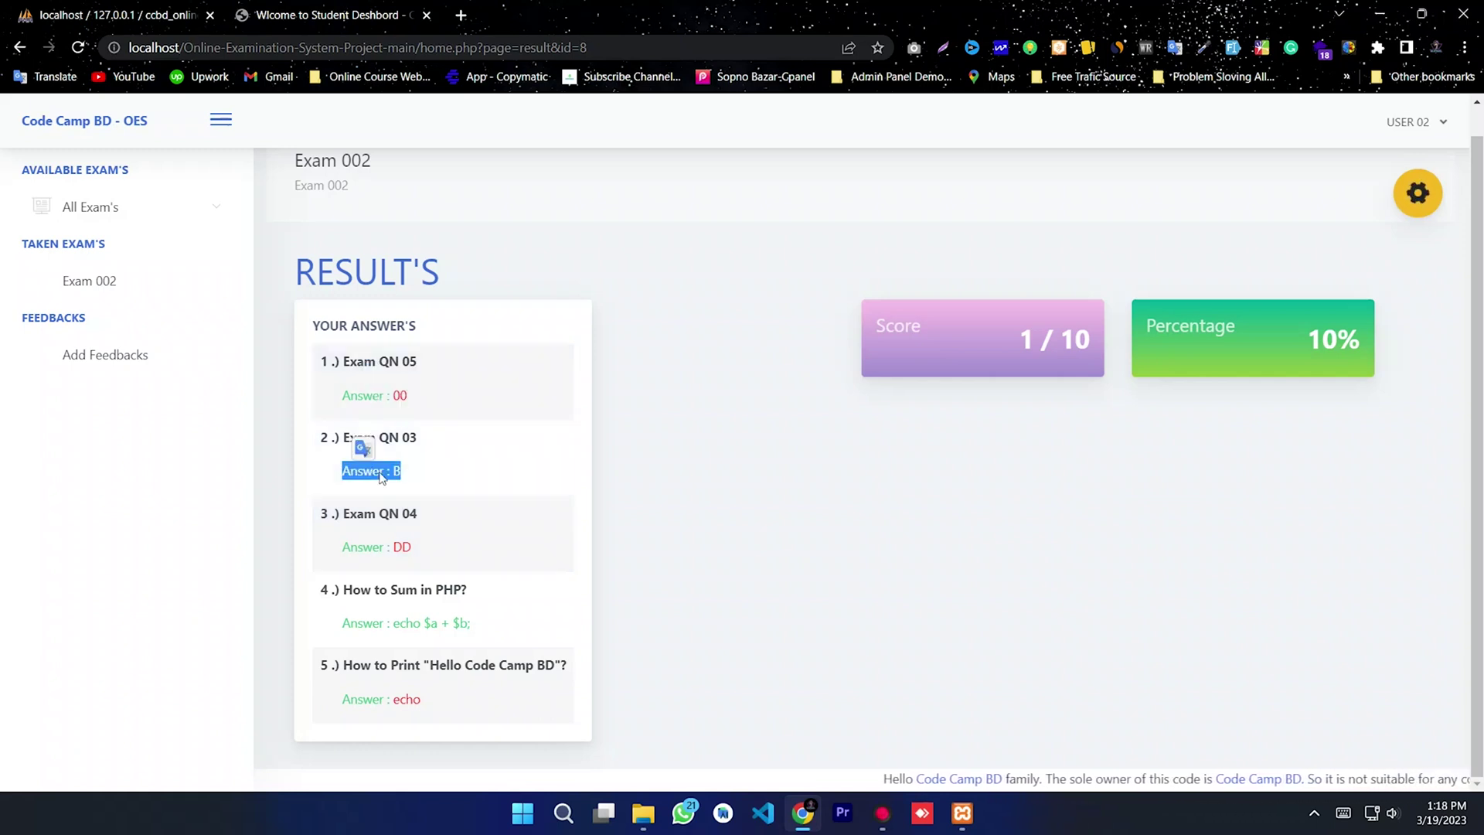
left_click(456, 526)
triple_click(390, 548)
left_click(510, 618)
left_click_drag(473, 623, 391, 623)
left_click(450, 395)
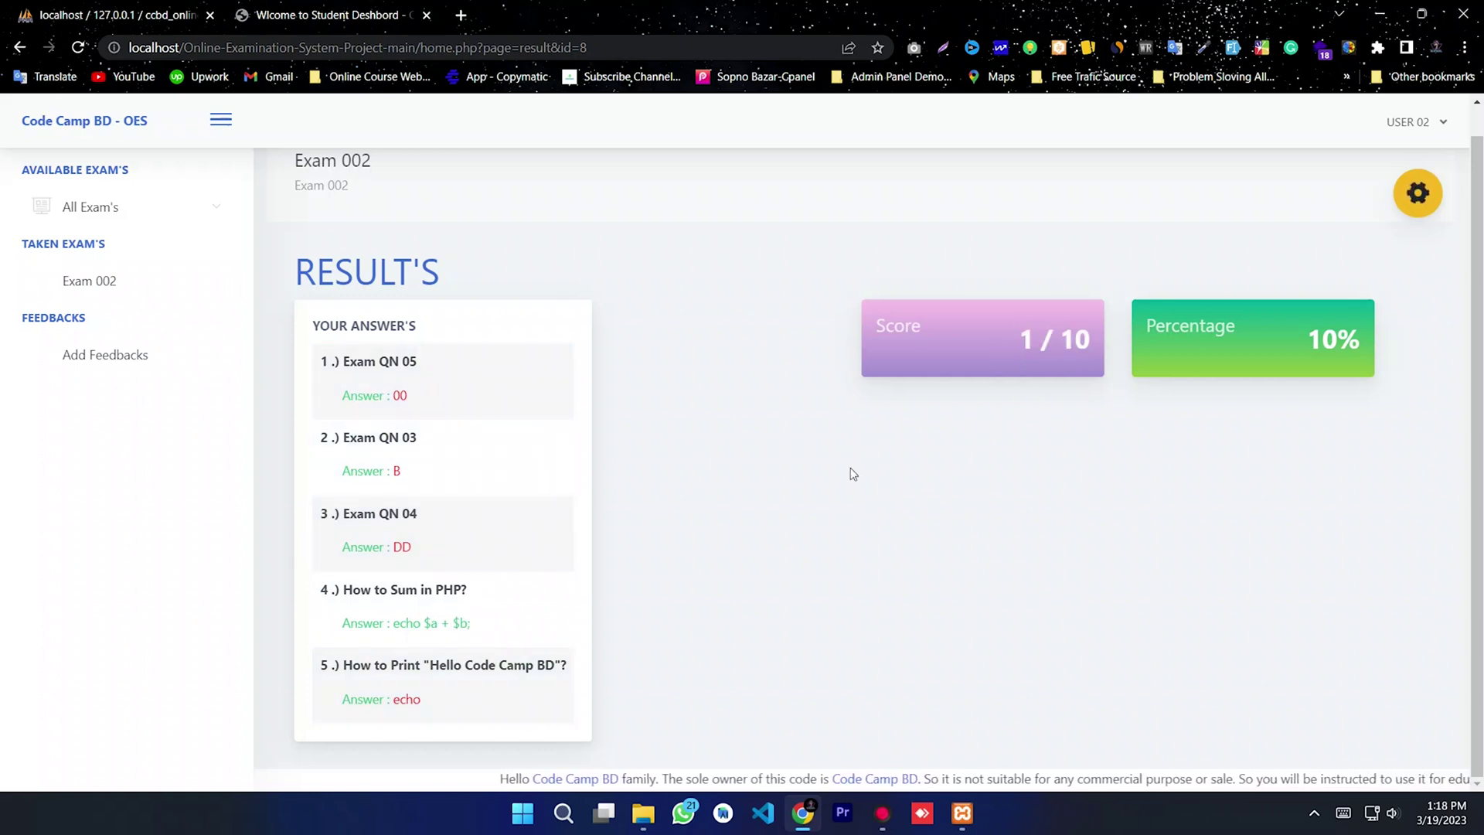
left_click(110, 213)
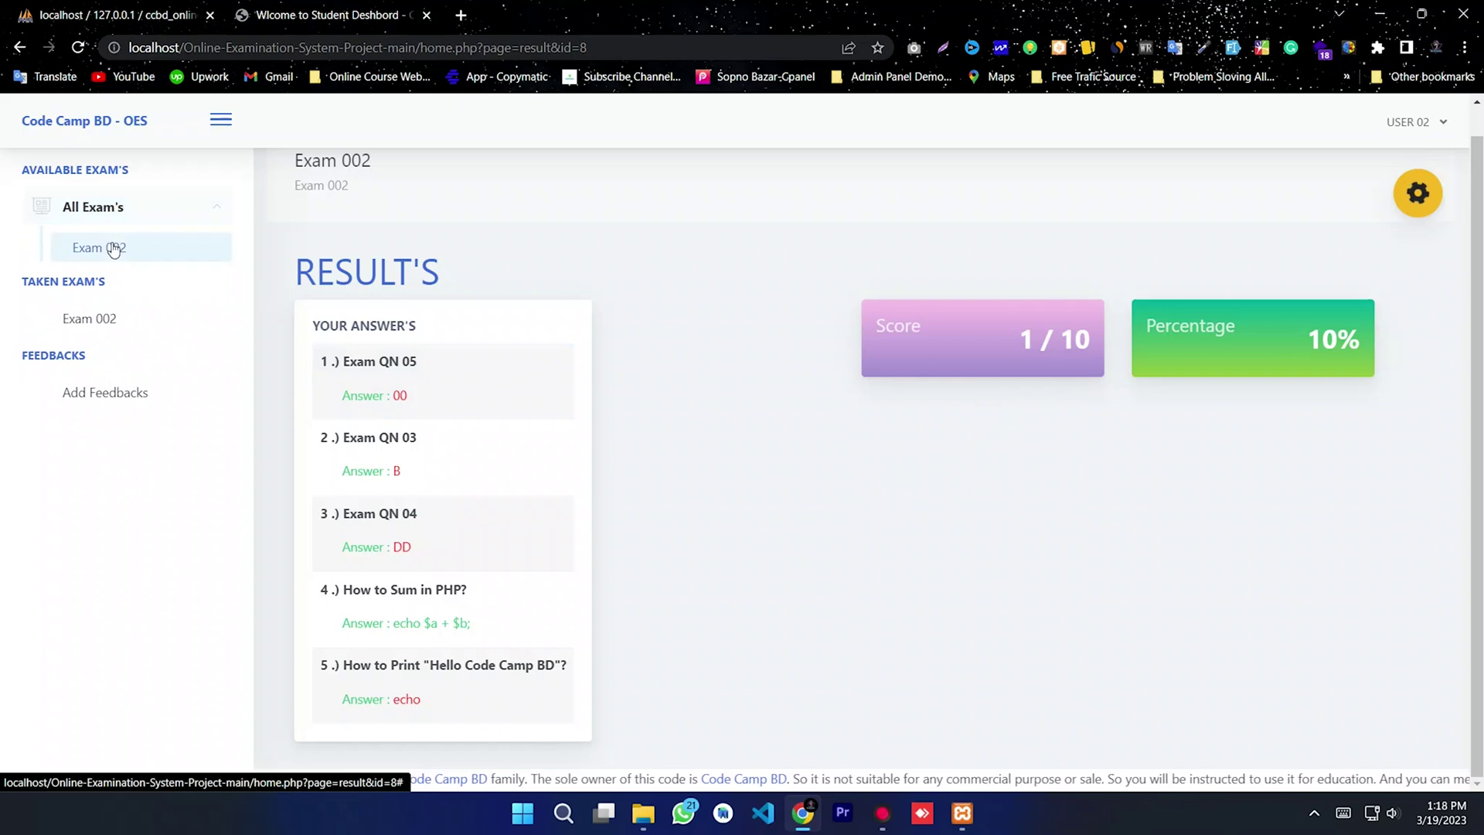
left_click(109, 245)
left_click(703, 561)
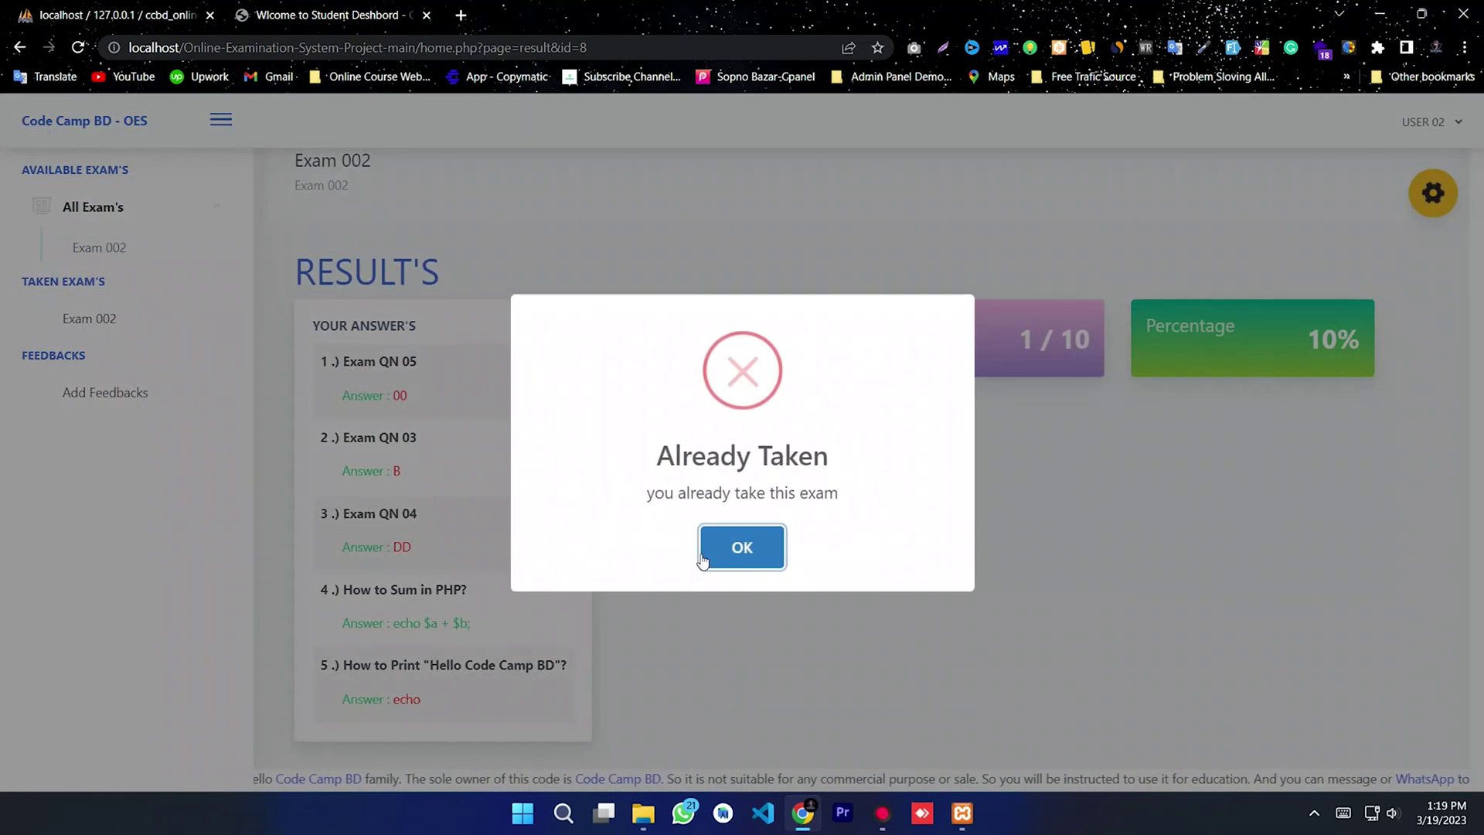
left_click(756, 556)
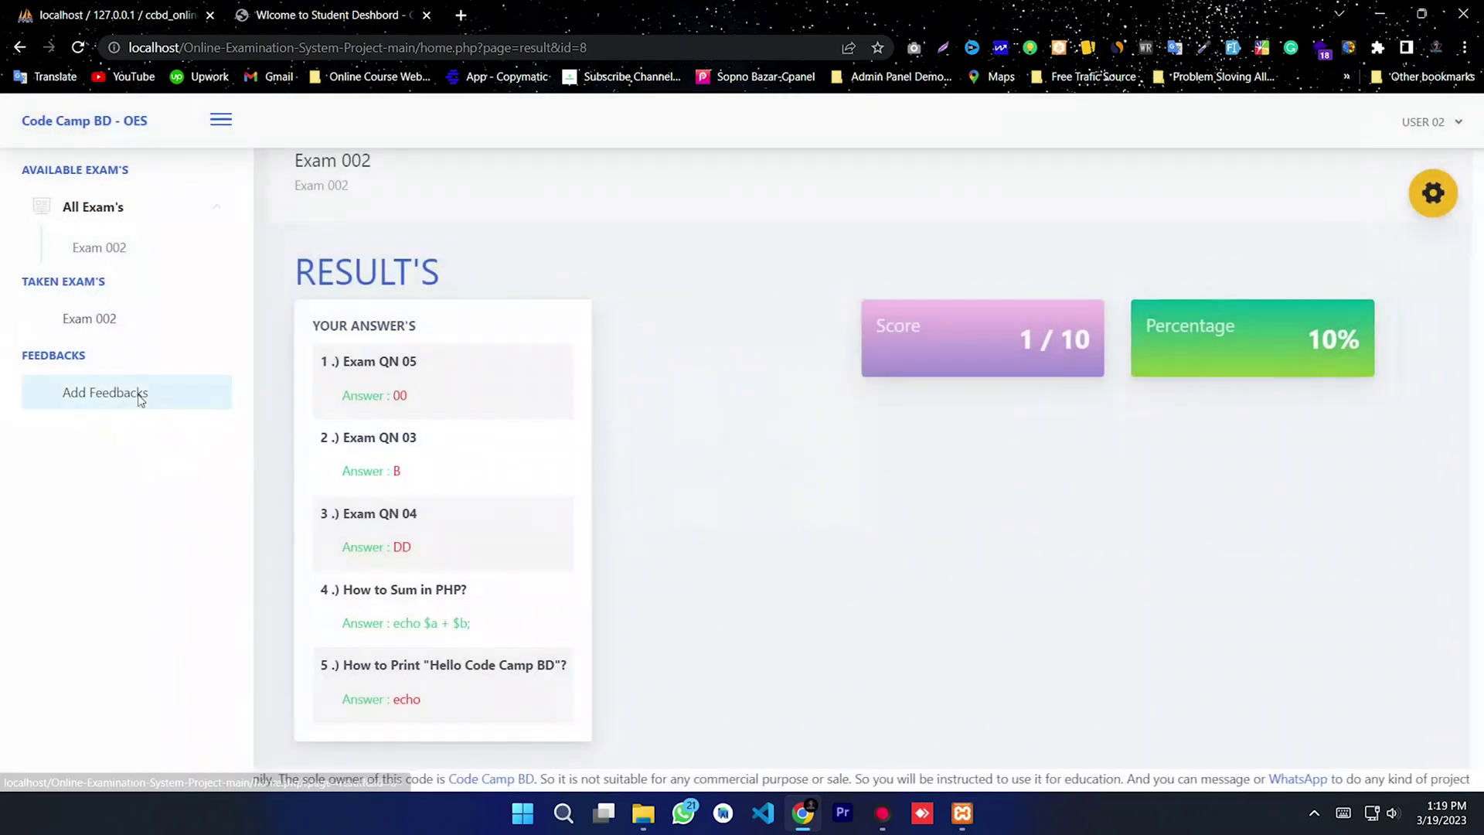
Step: Send feedback 'Exam Done' under User 02's own name, then log out
left_click(116, 394)
left_click(599, 296)
left_click(558, 229)
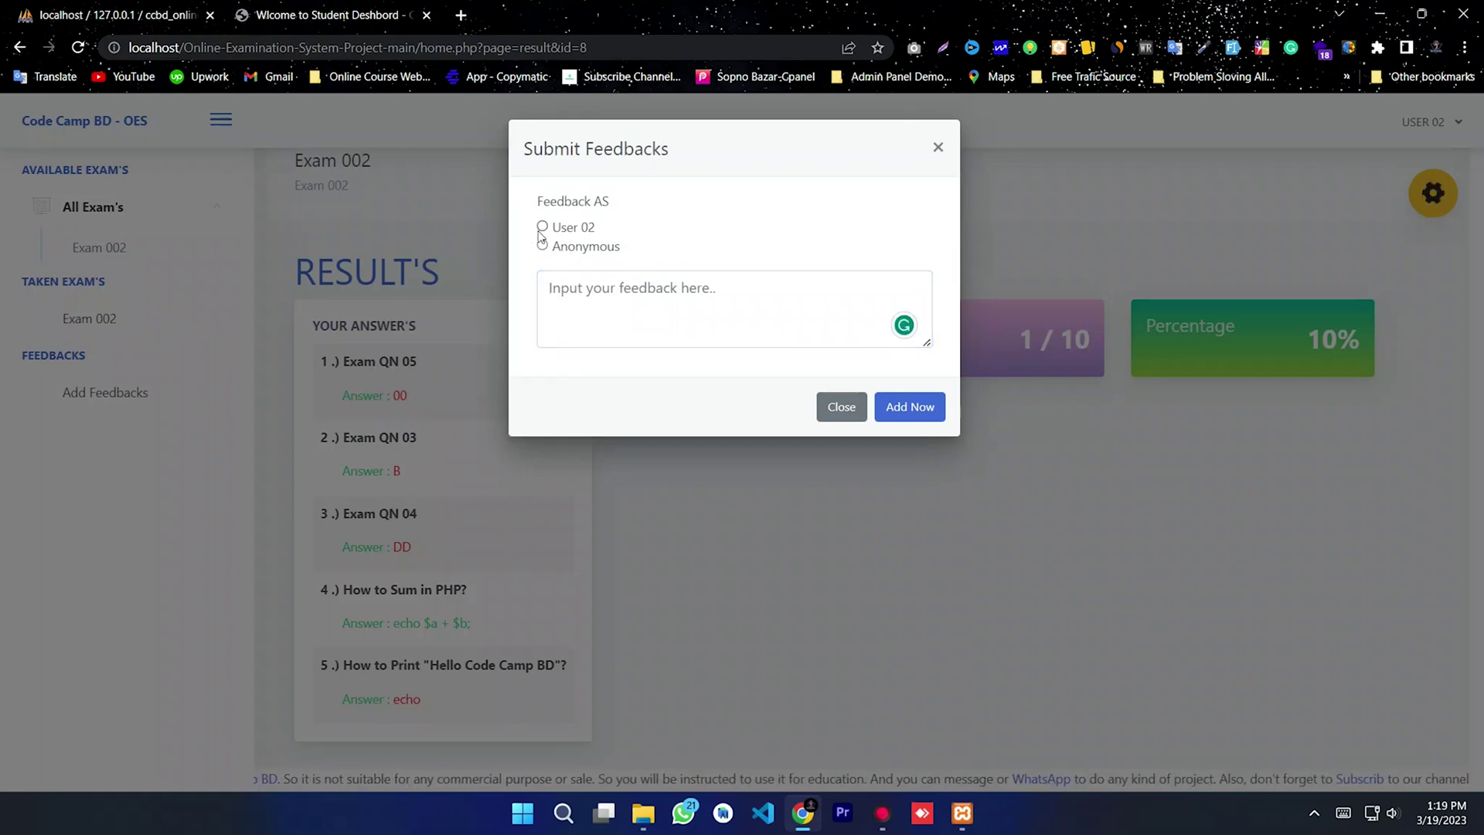
left_click(589, 294)
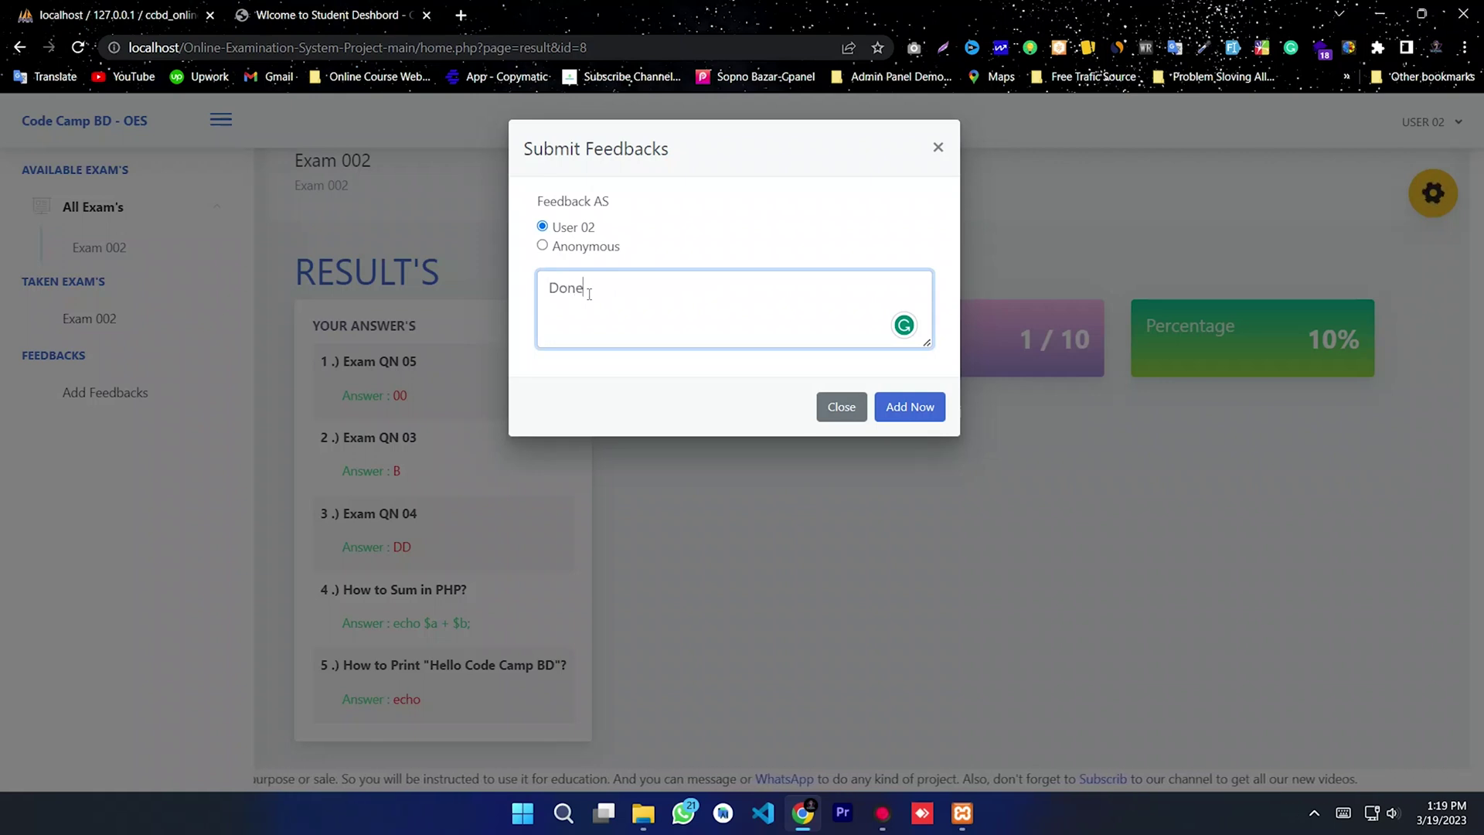
type("Done E")
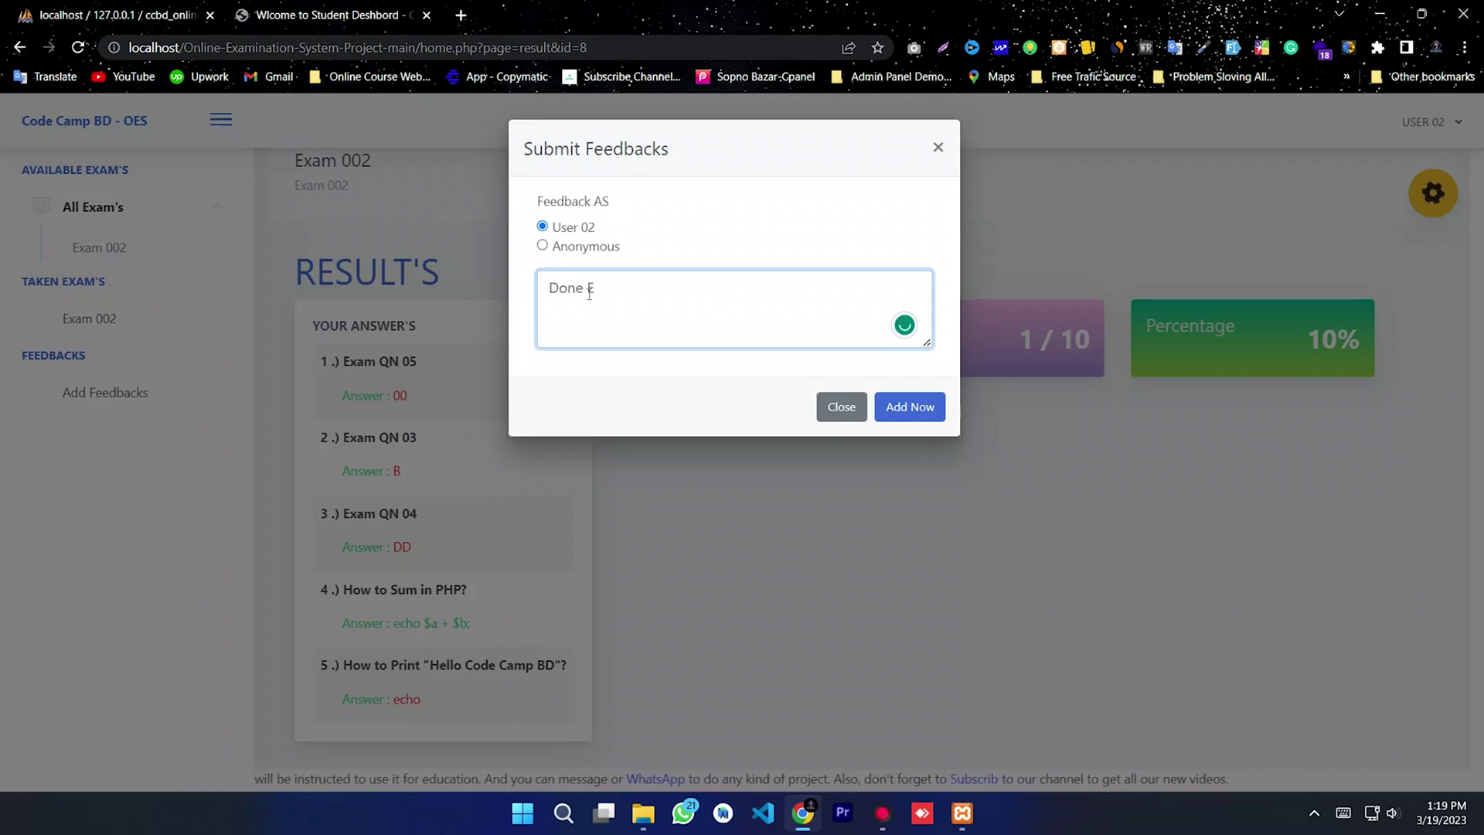
type("Exam")
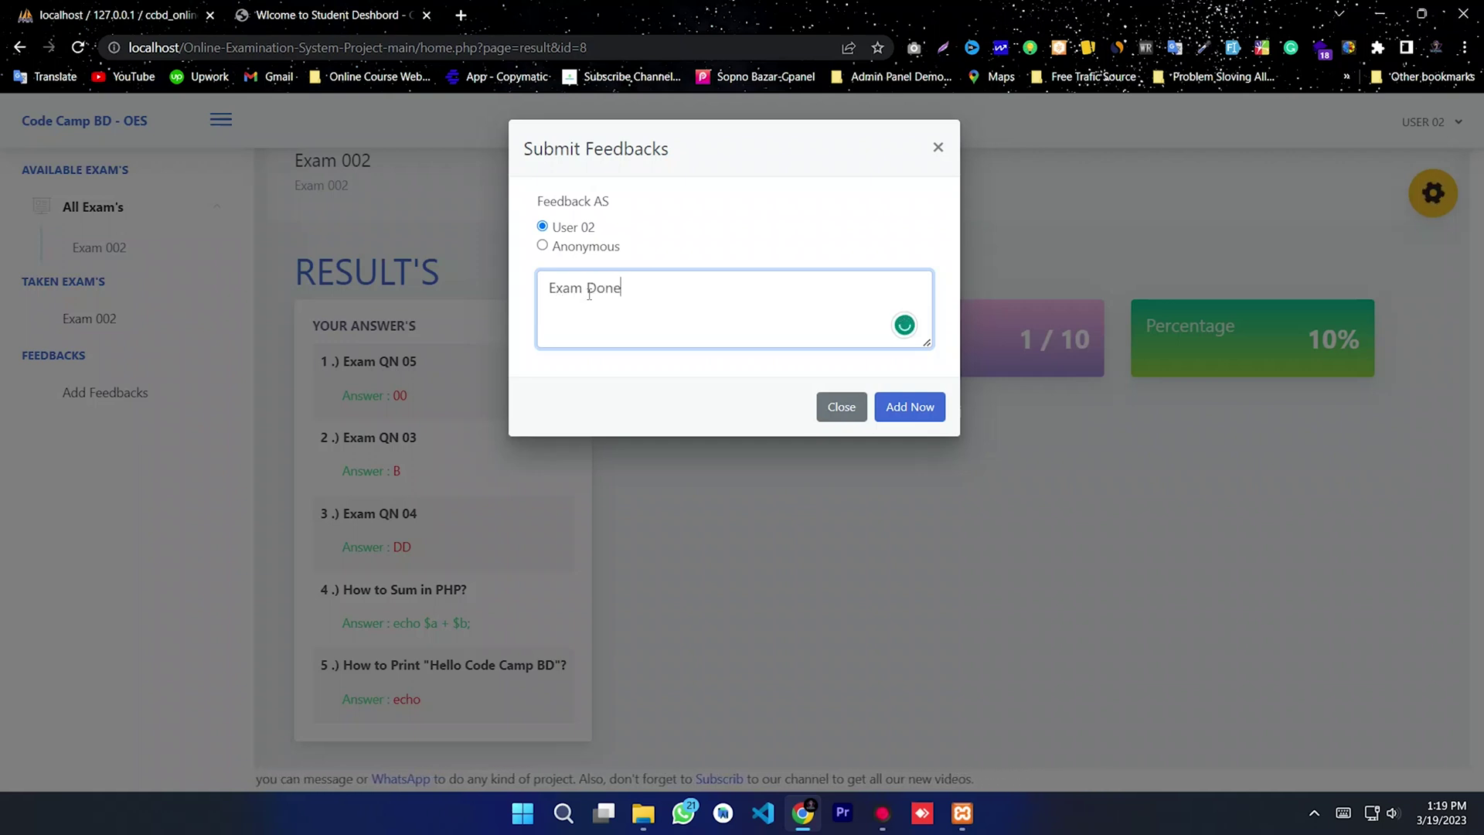
left_click(673, 313)
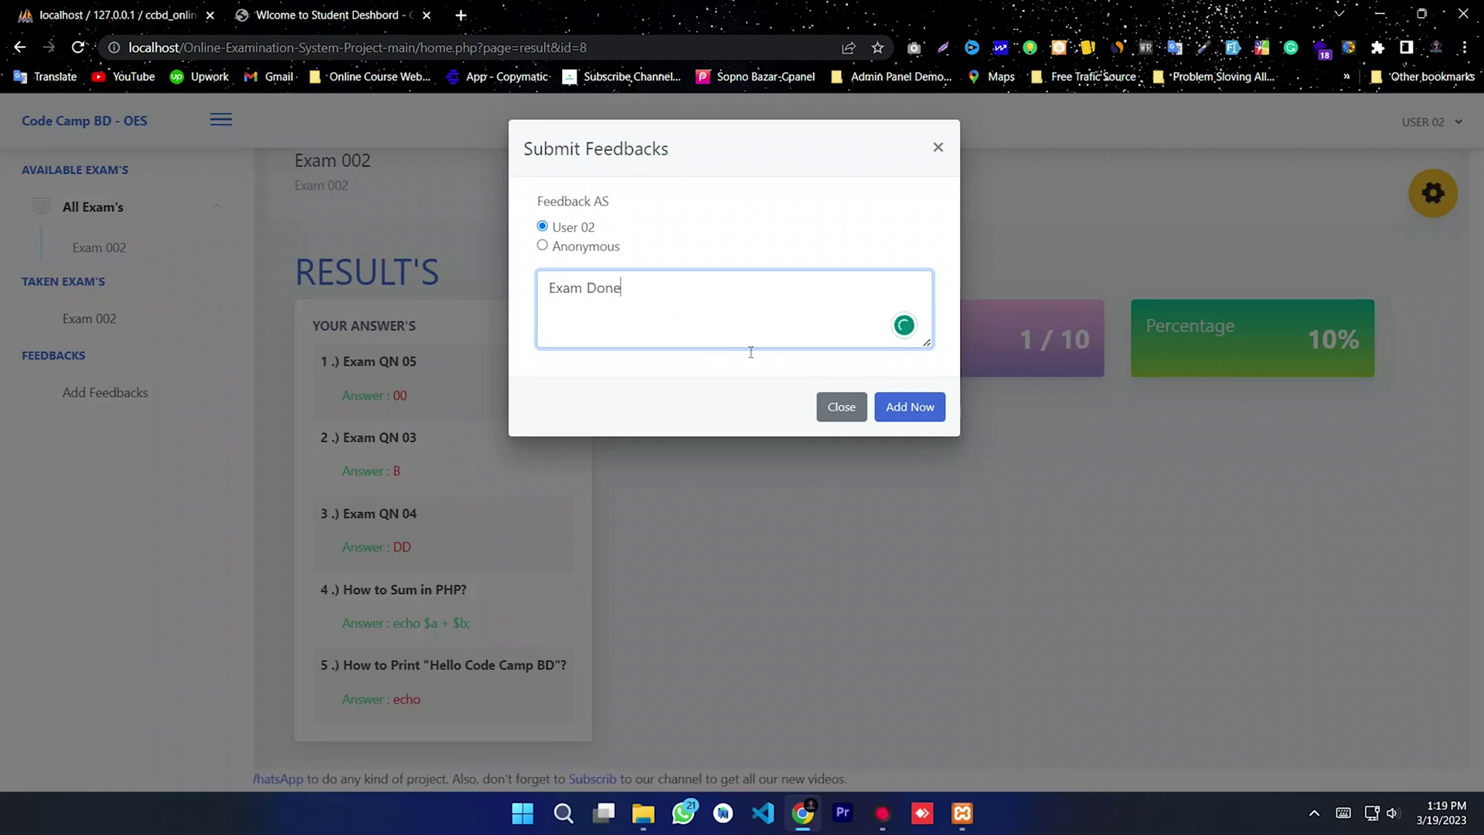
left_click(900, 416)
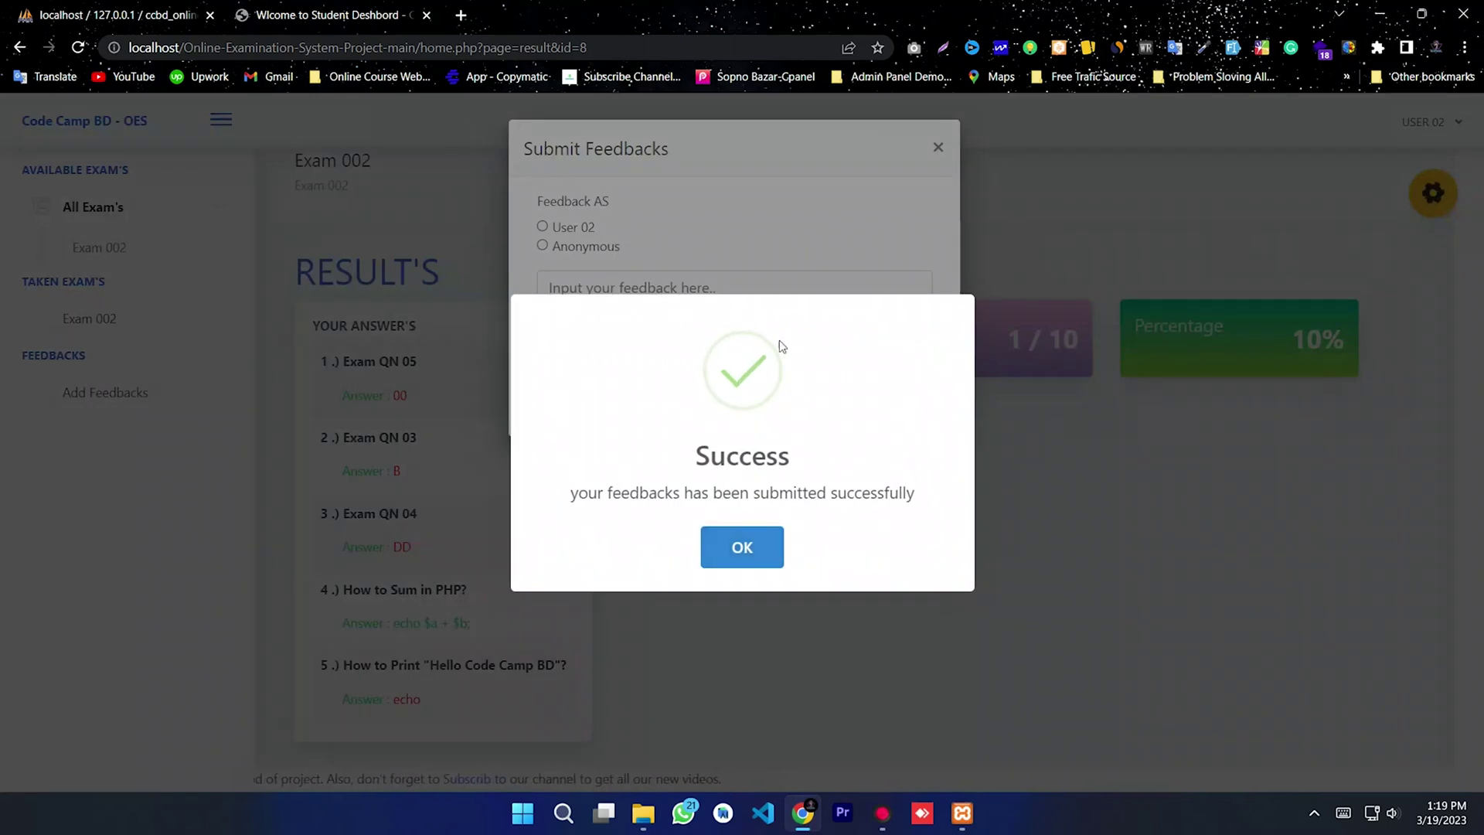
left_click(740, 548)
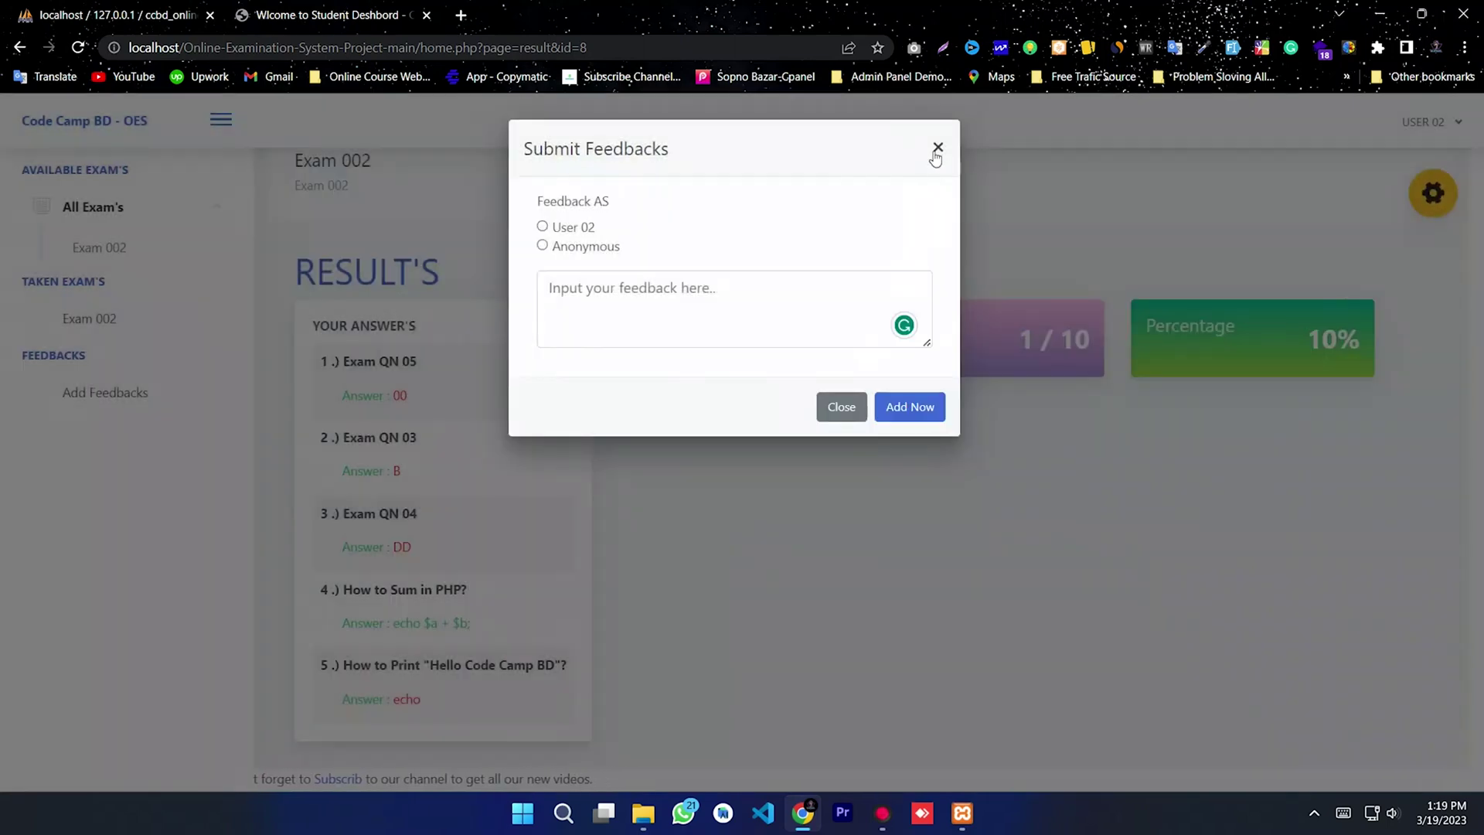
left_click(937, 148)
left_click(1402, 128)
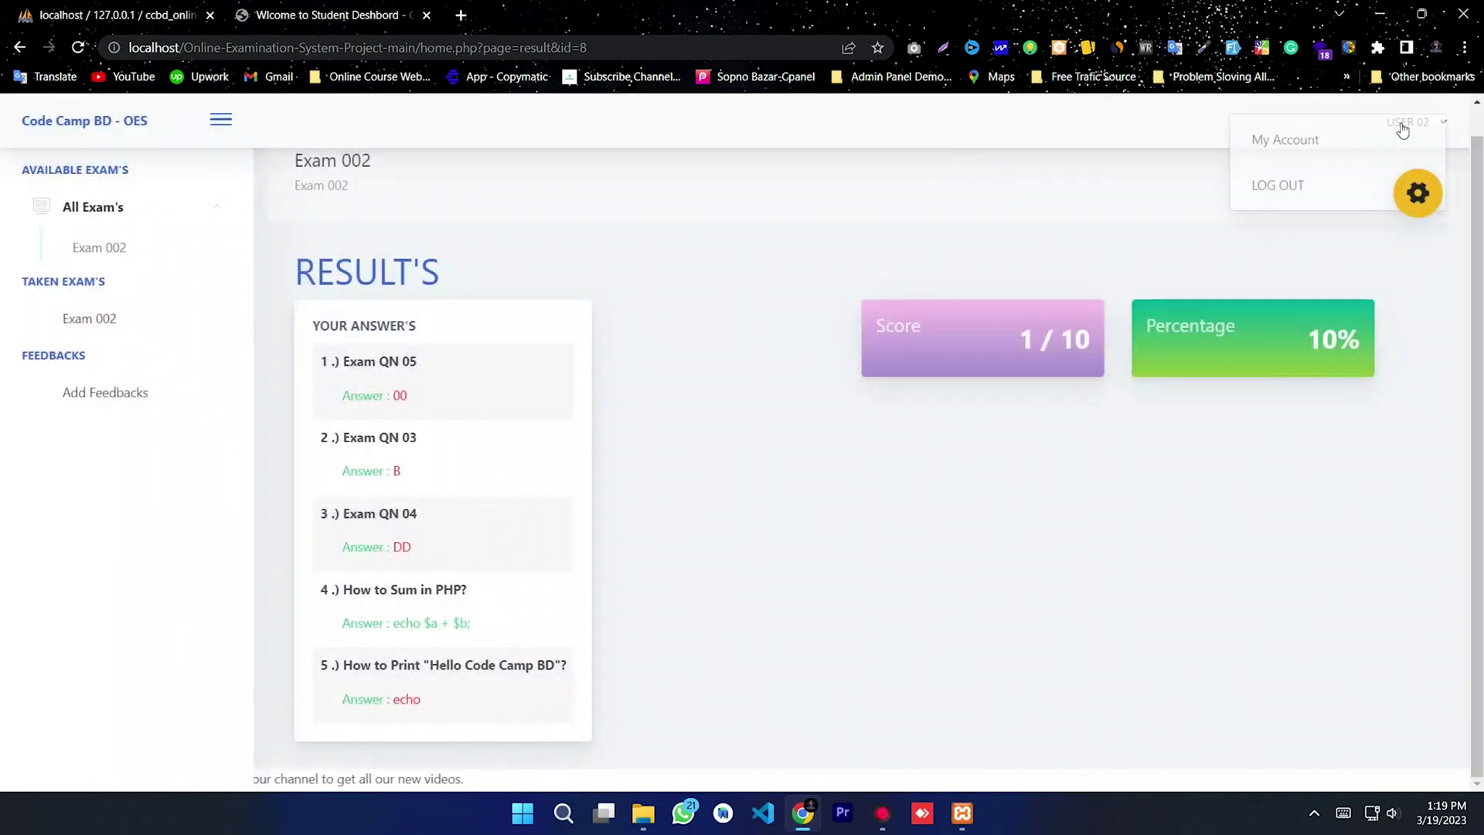
left_click(1295, 205)
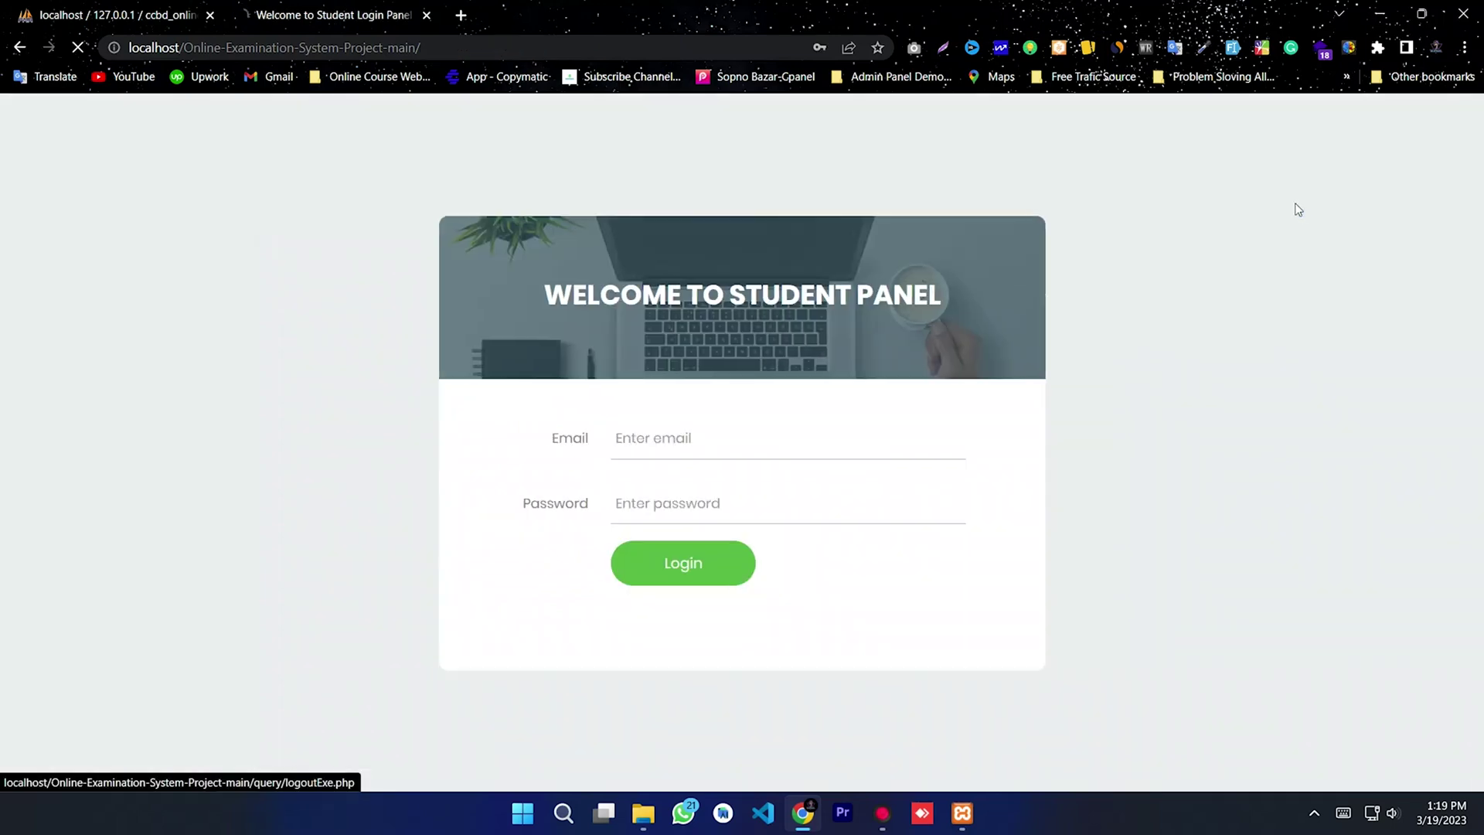
Step: Append adminpanel/admin to the address to reach the Admin Panel login page
left_click(516, 48)
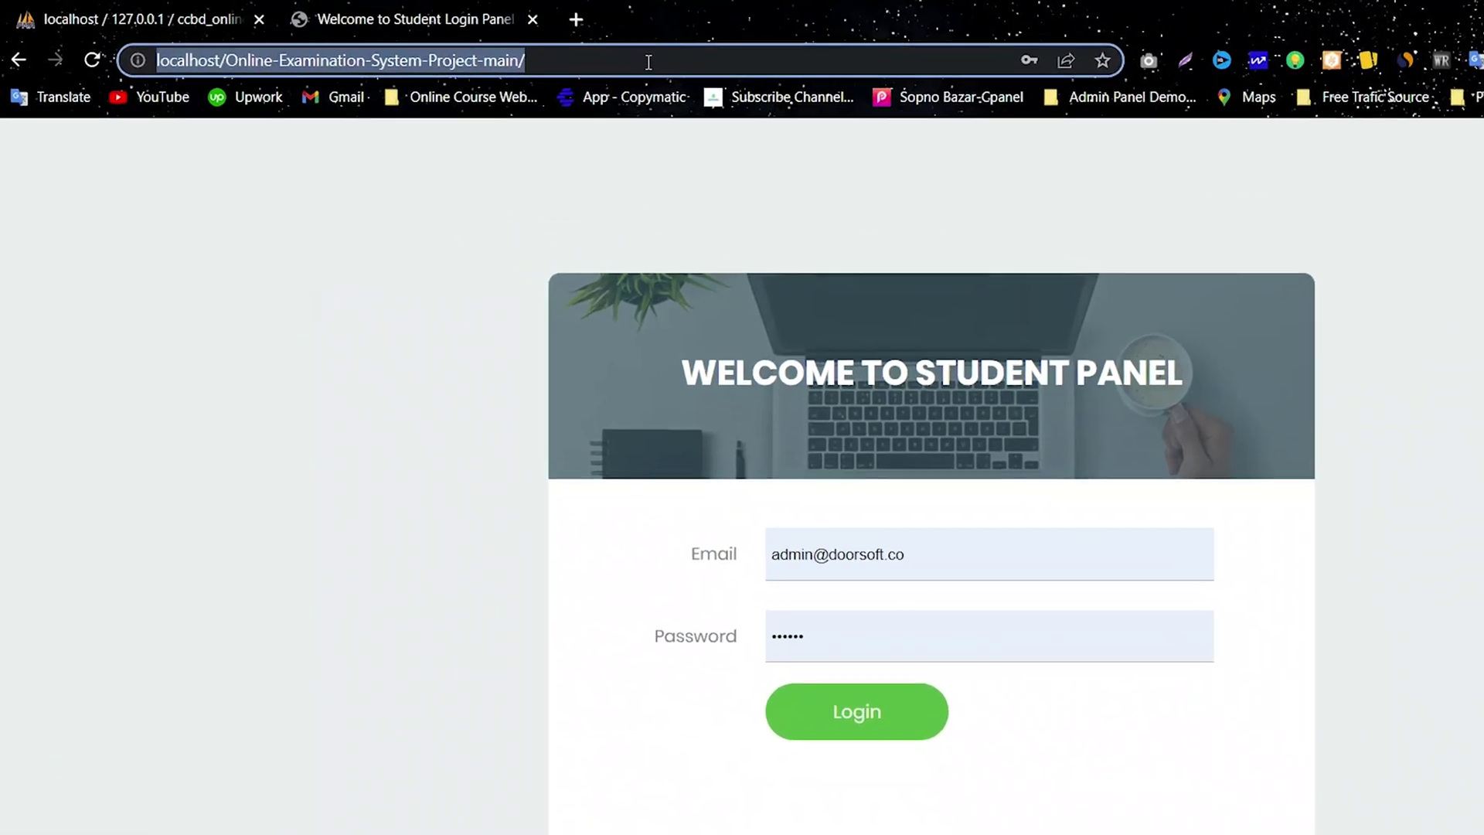
left_click(517, 48)
type("admi")
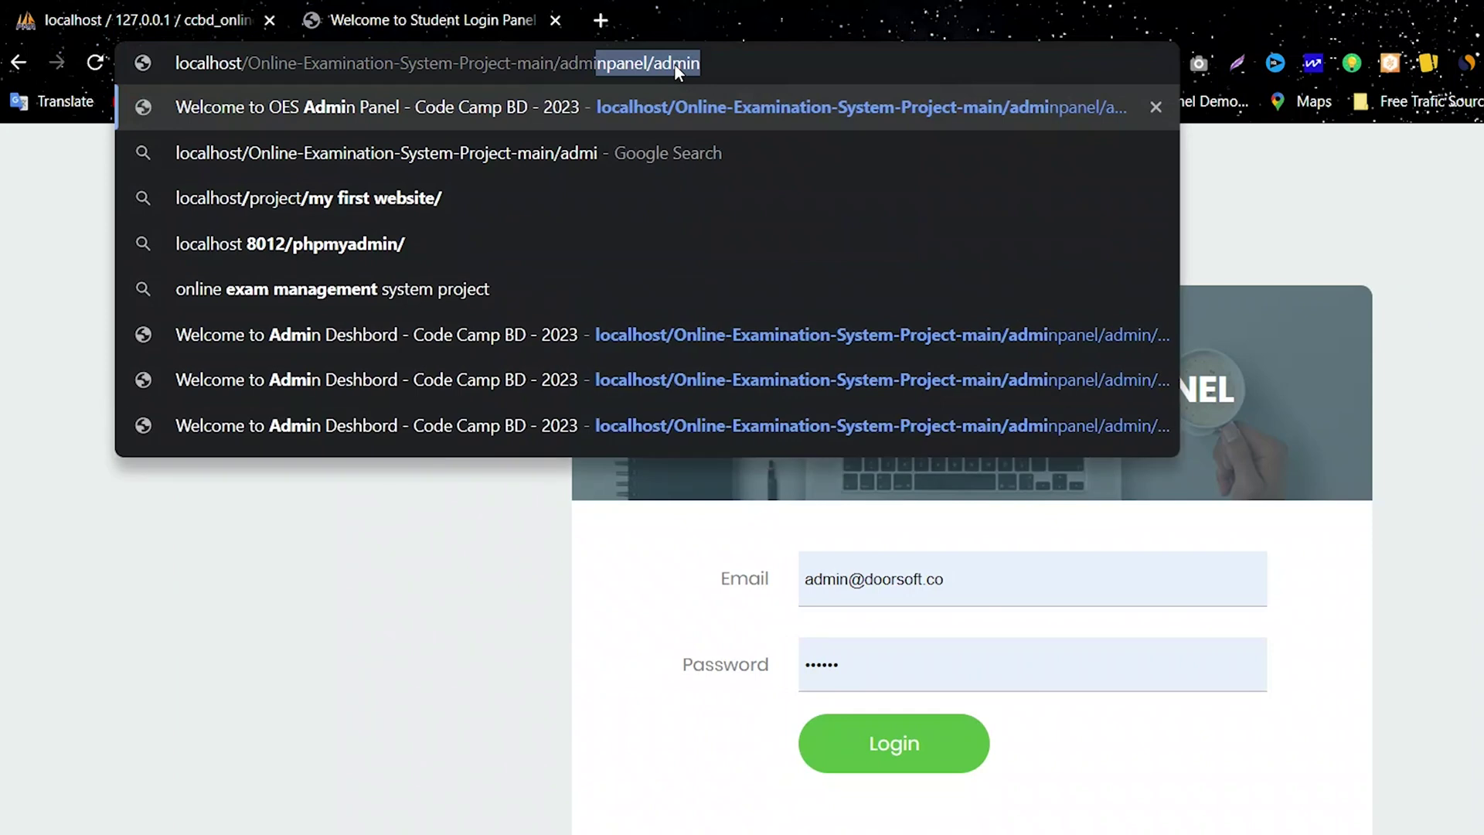
type("npanel")
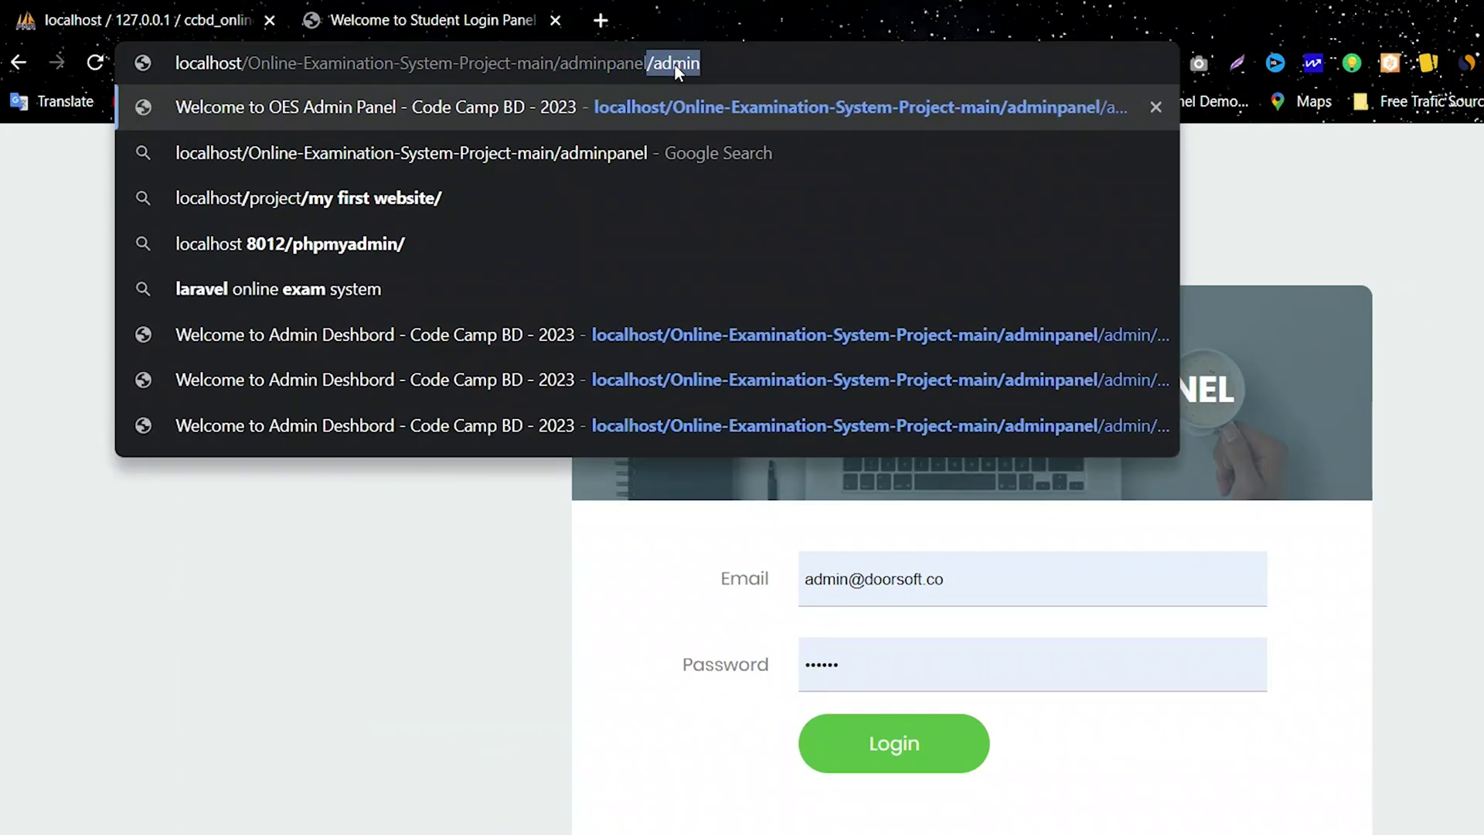
type("/admin")
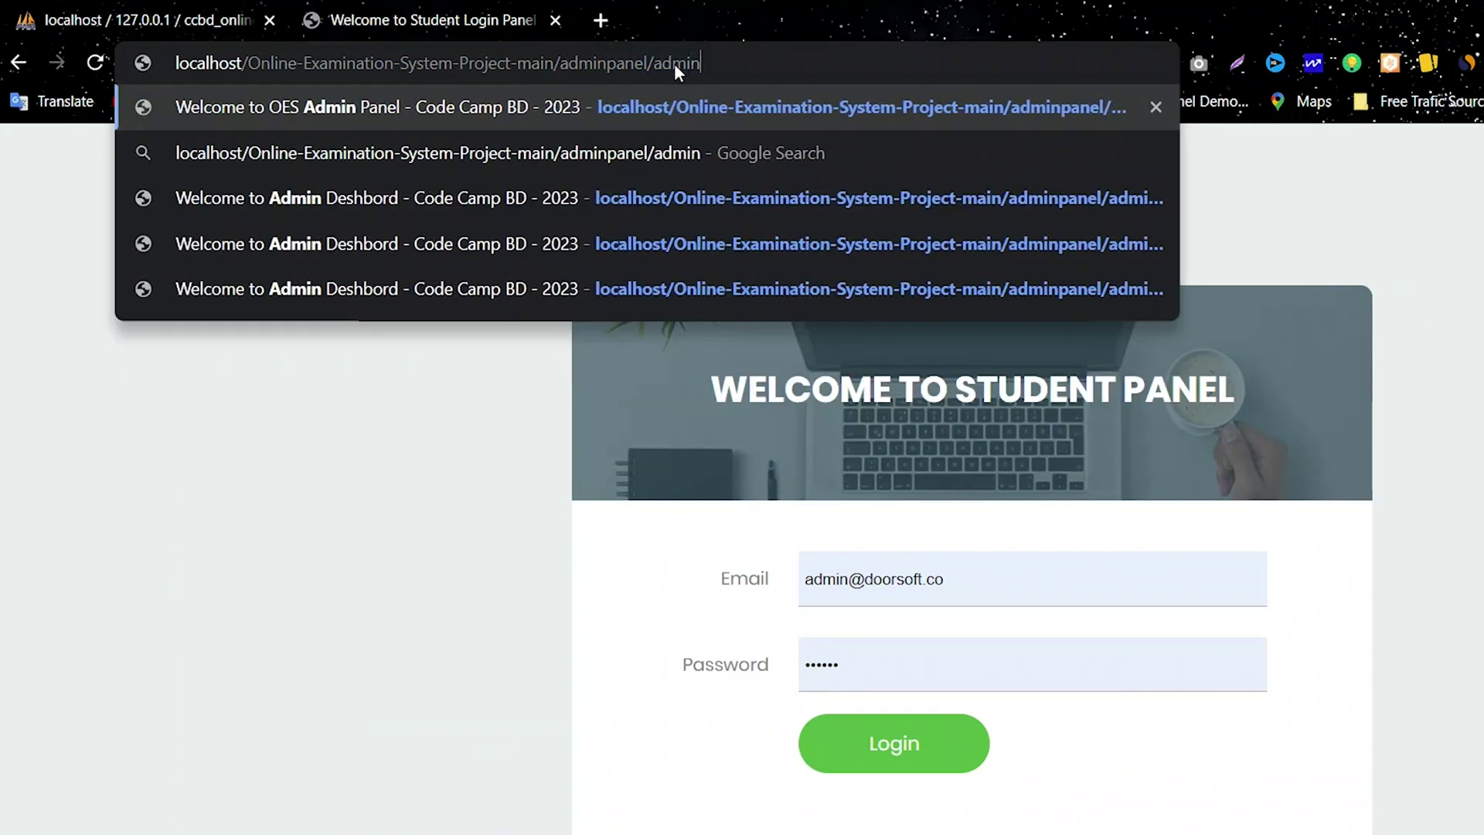
left_click_drag(730, 64, 574, 73)
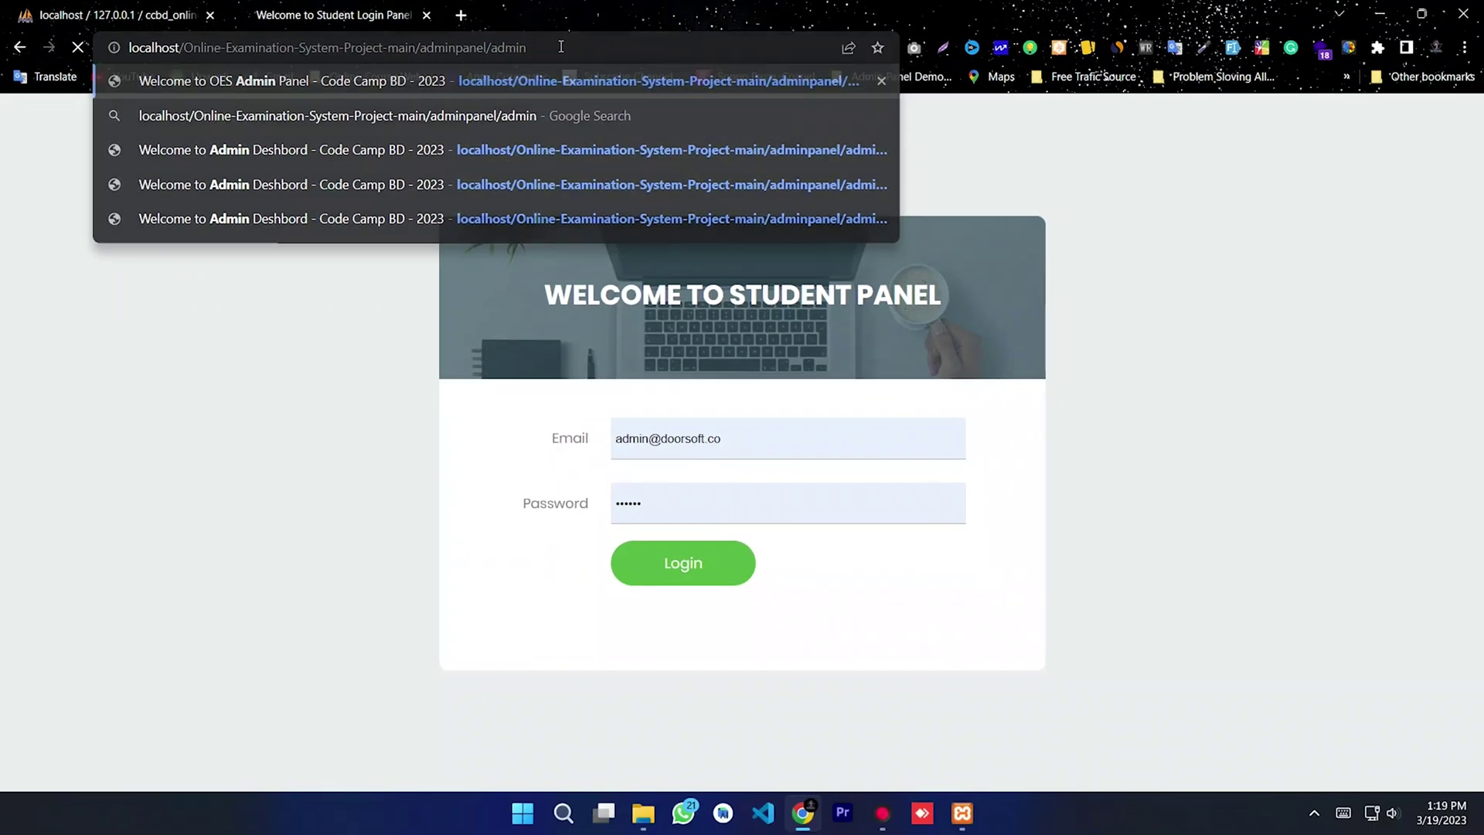
key("Return")
Step: Replace the prefilled credentials with the admin username and password
left_click_drag(782, 431, 587, 433)
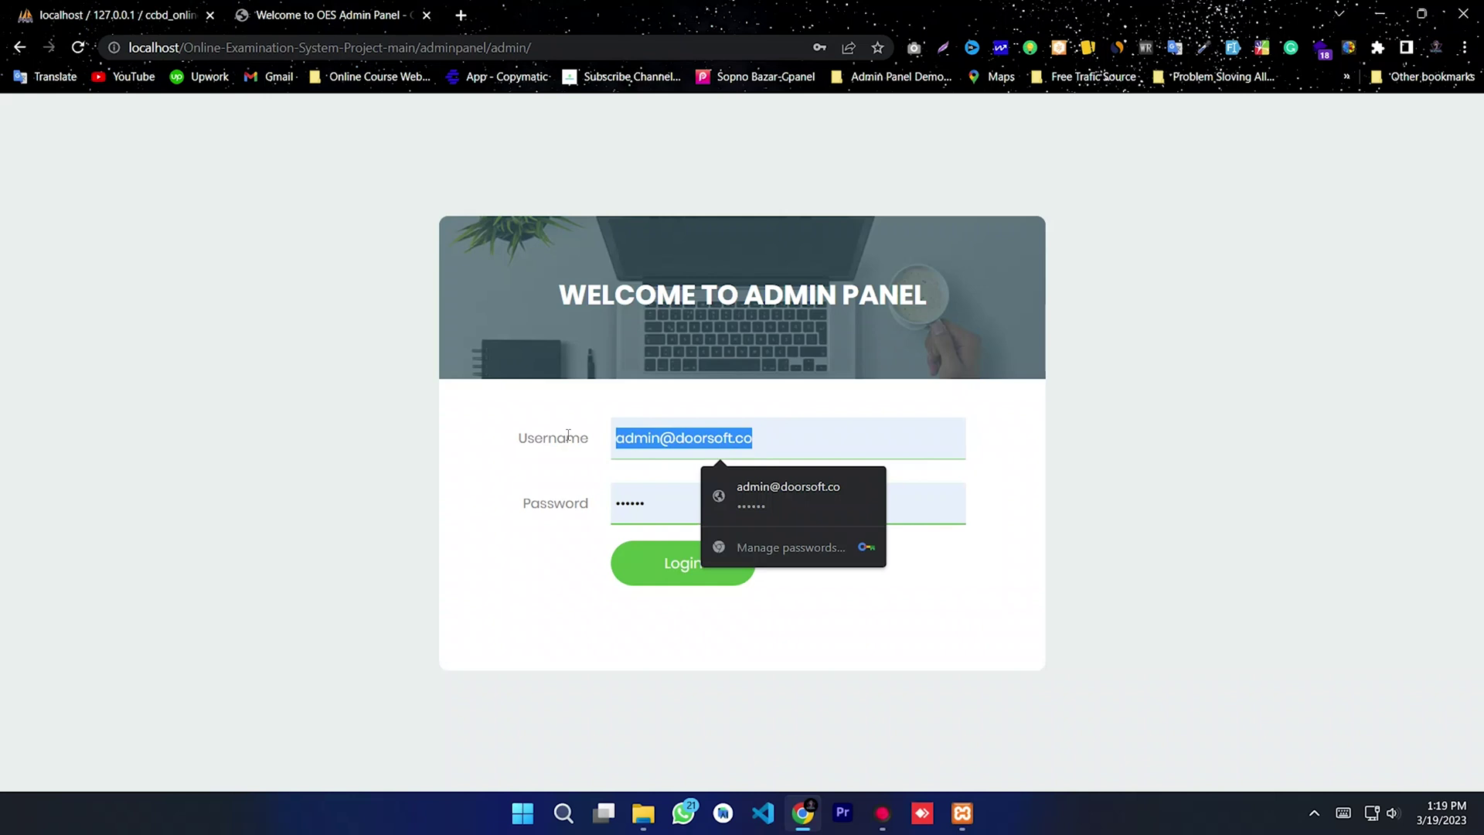
type("ccbd")
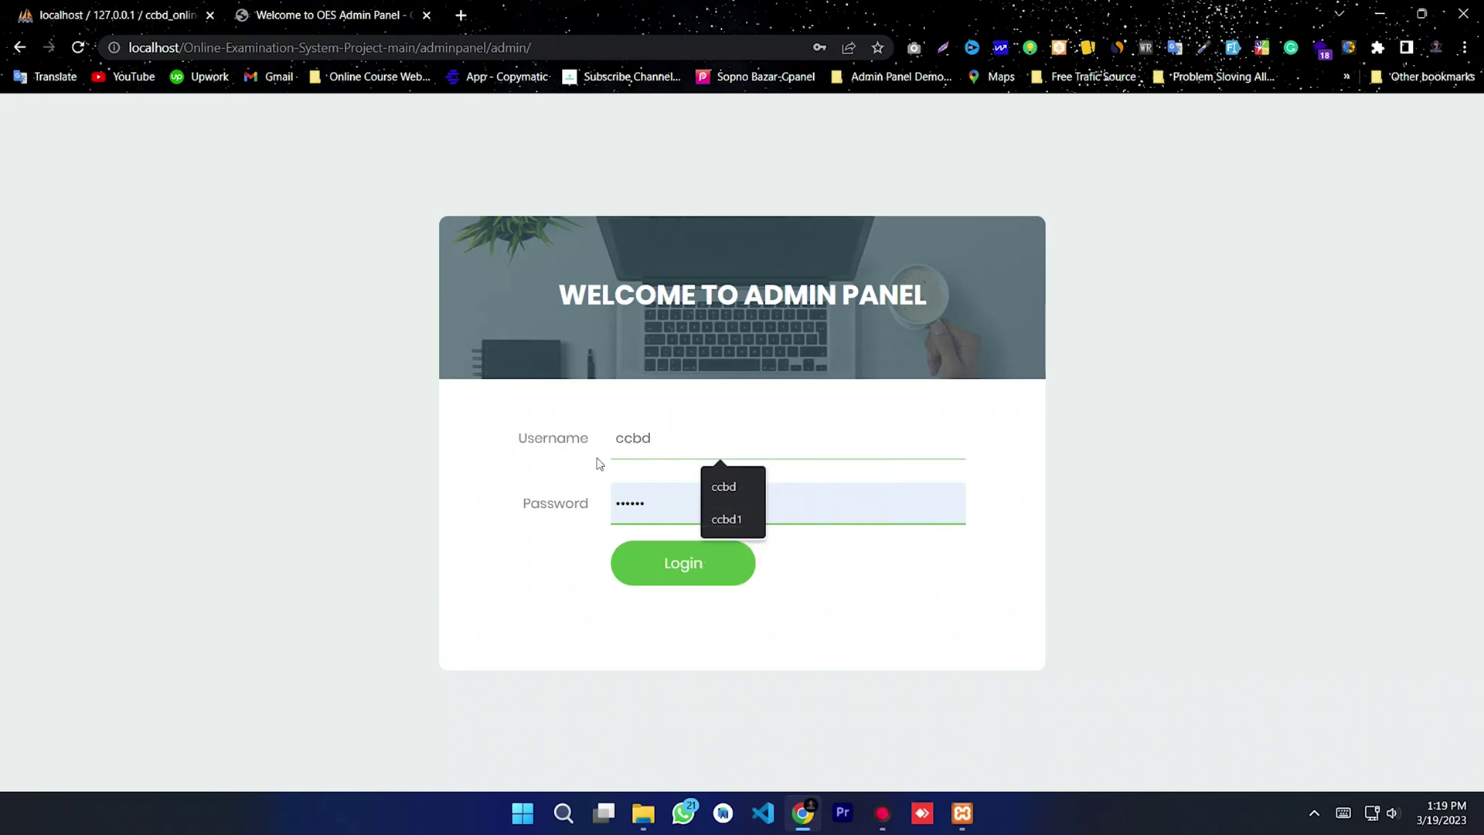
key("Tab")
key("BackSpace")
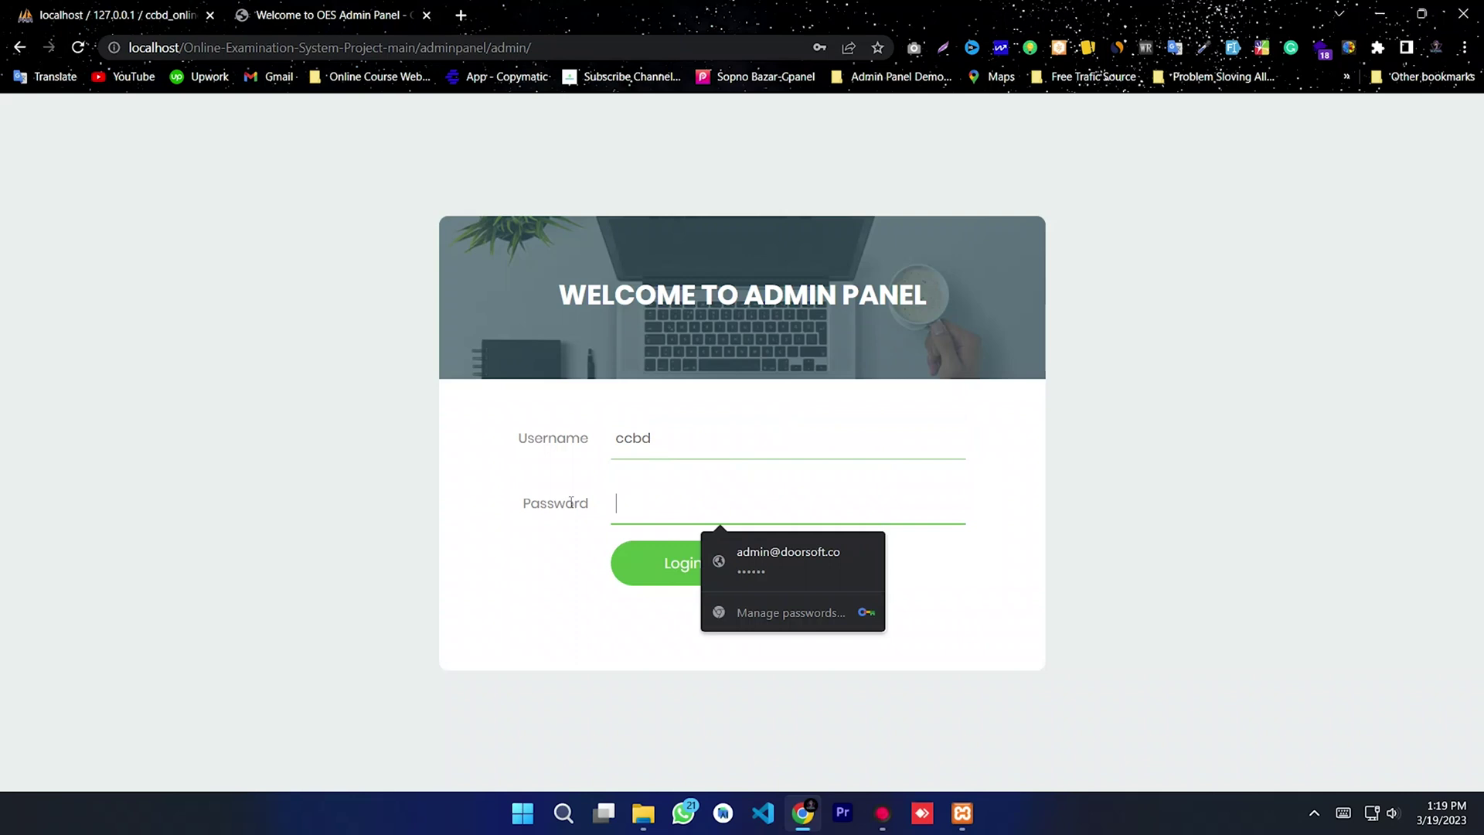
type("123")
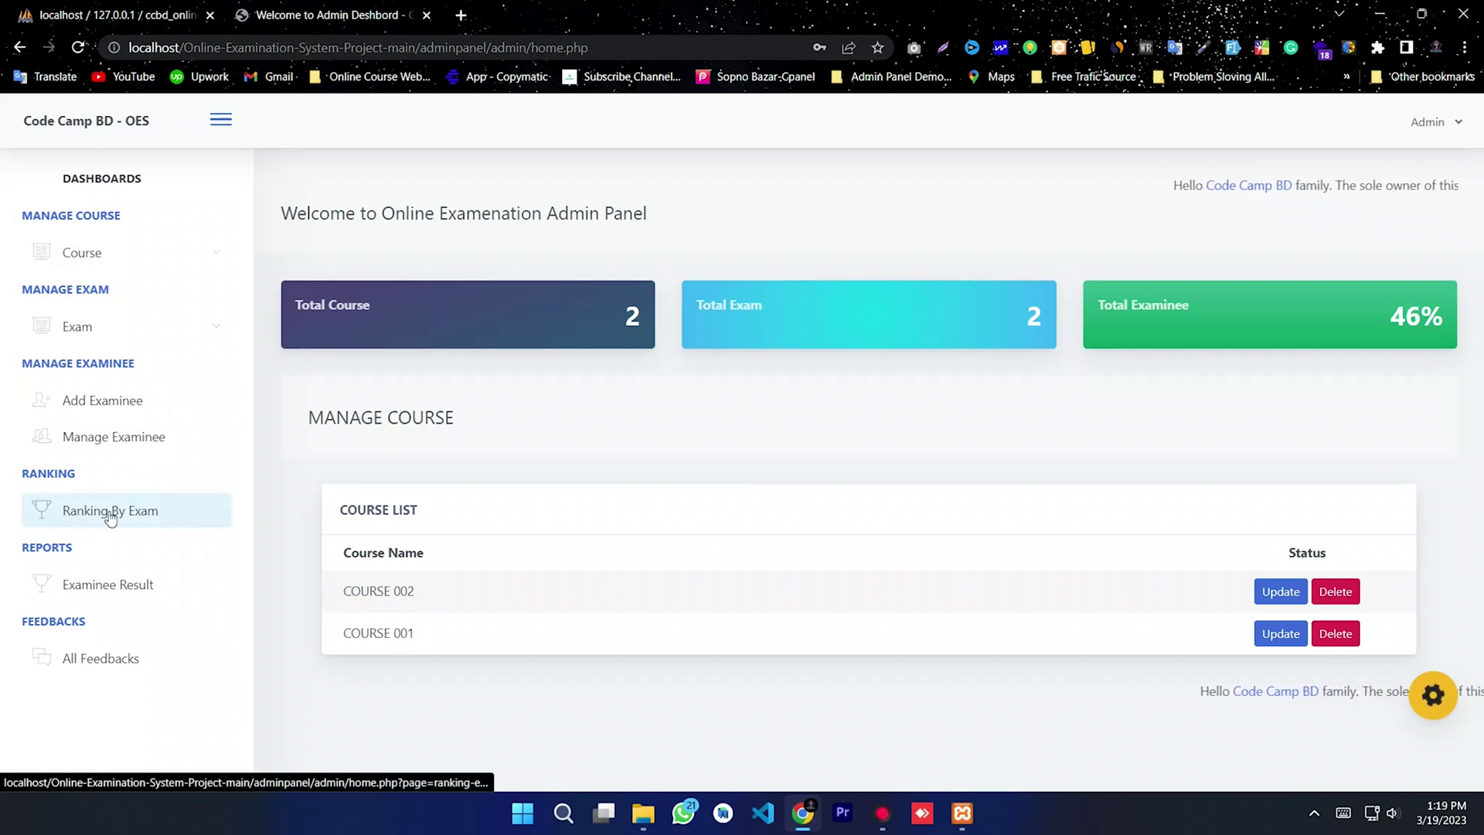
Step: Open Ranking By Exam and view the Exam 002 ranking with User 02's score
left_click(173, 513)
left_click_drag(1112, 403, 798, 517)
left_click(799, 516)
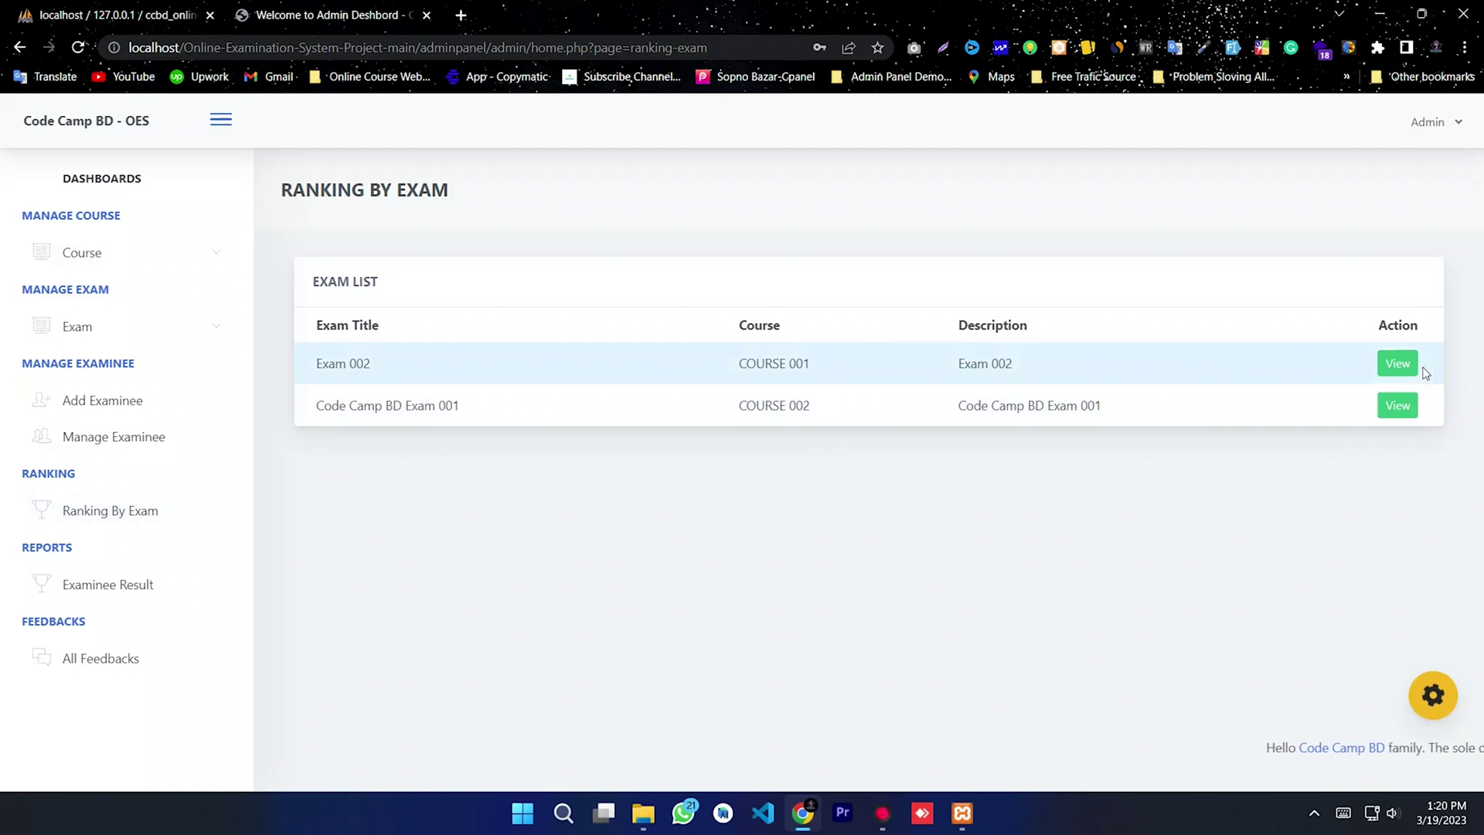
left_click(1398, 363)
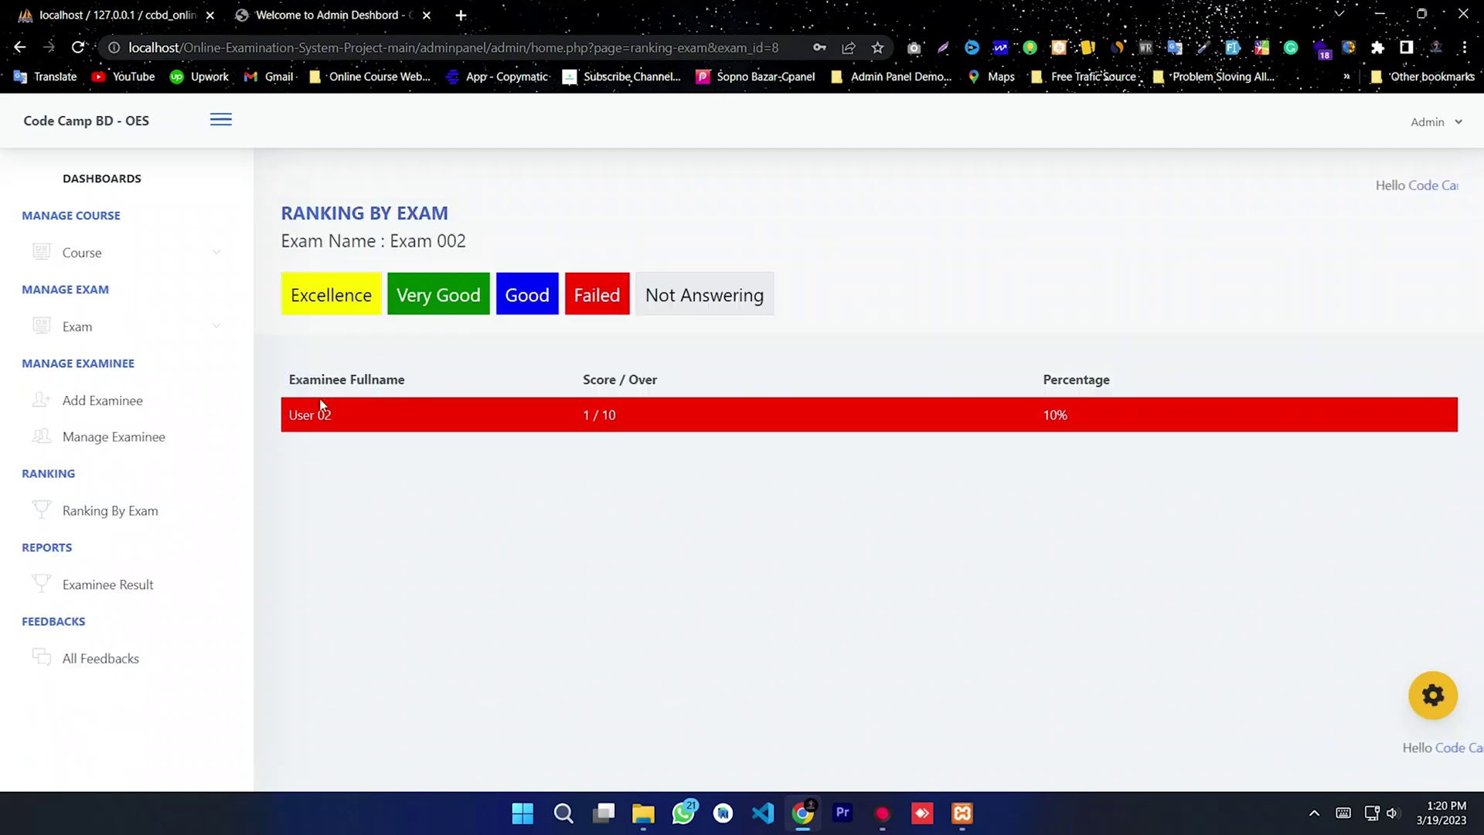
left_click(929, 480)
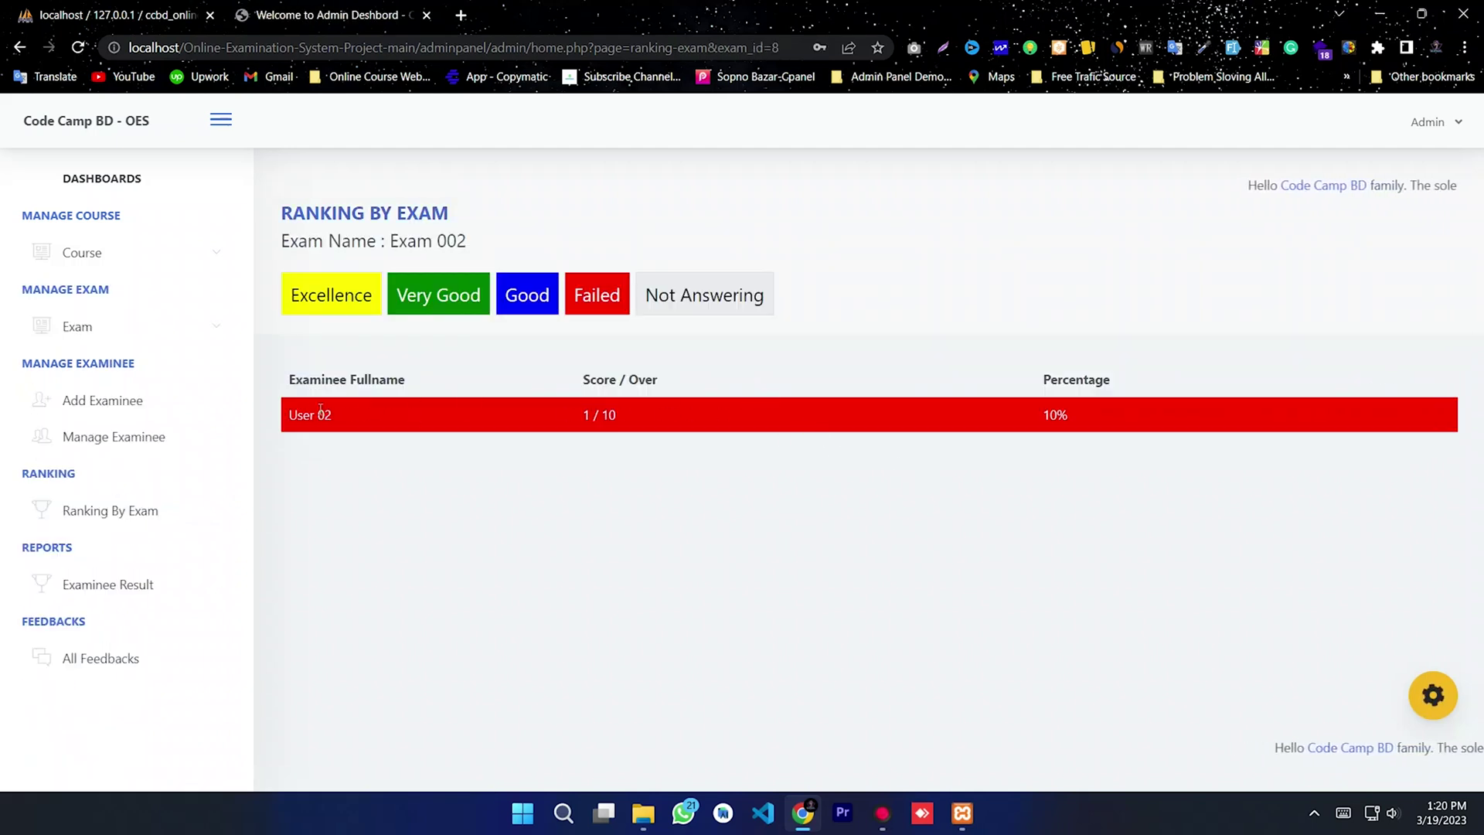
left_click_drag(285, 418, 1157, 418)
left_click(1081, 402)
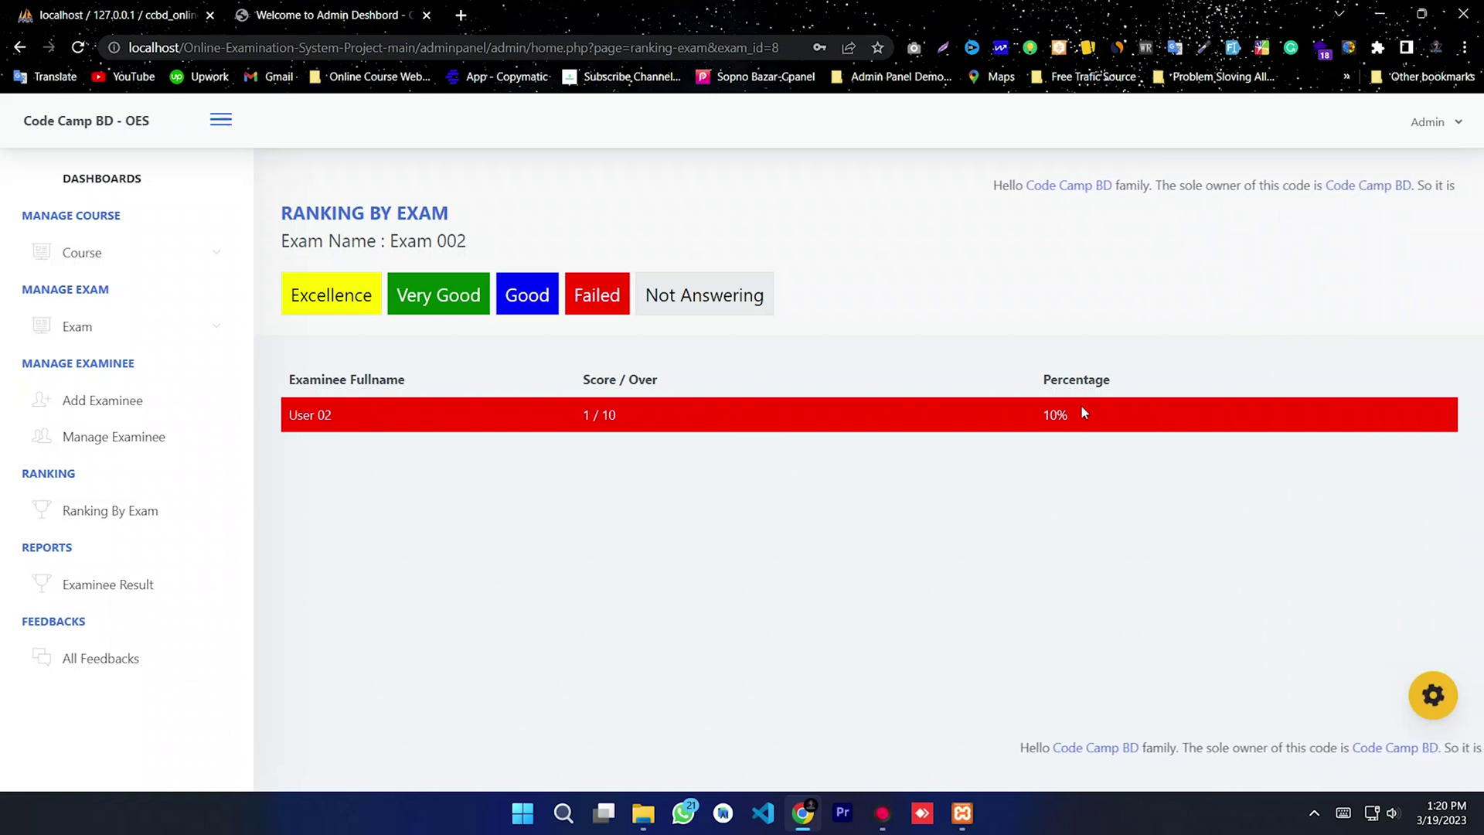
Step: Switch to the Code Camp BD Exam 001 ranking and inspect the examinee's 1 / 5 score
left_click(114, 510)
left_click(1392, 407)
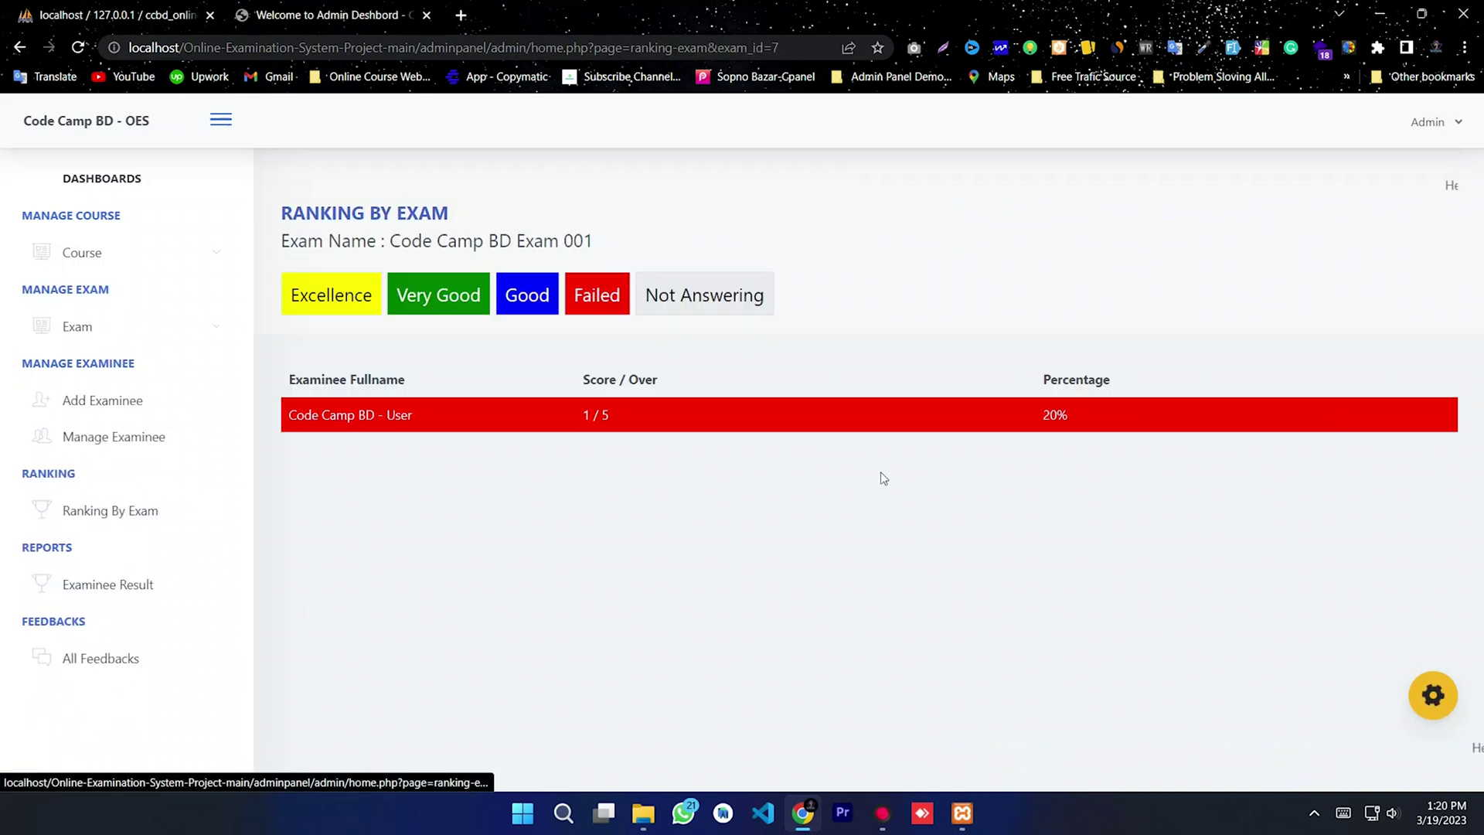
left_click_drag(286, 429, 585, 421)
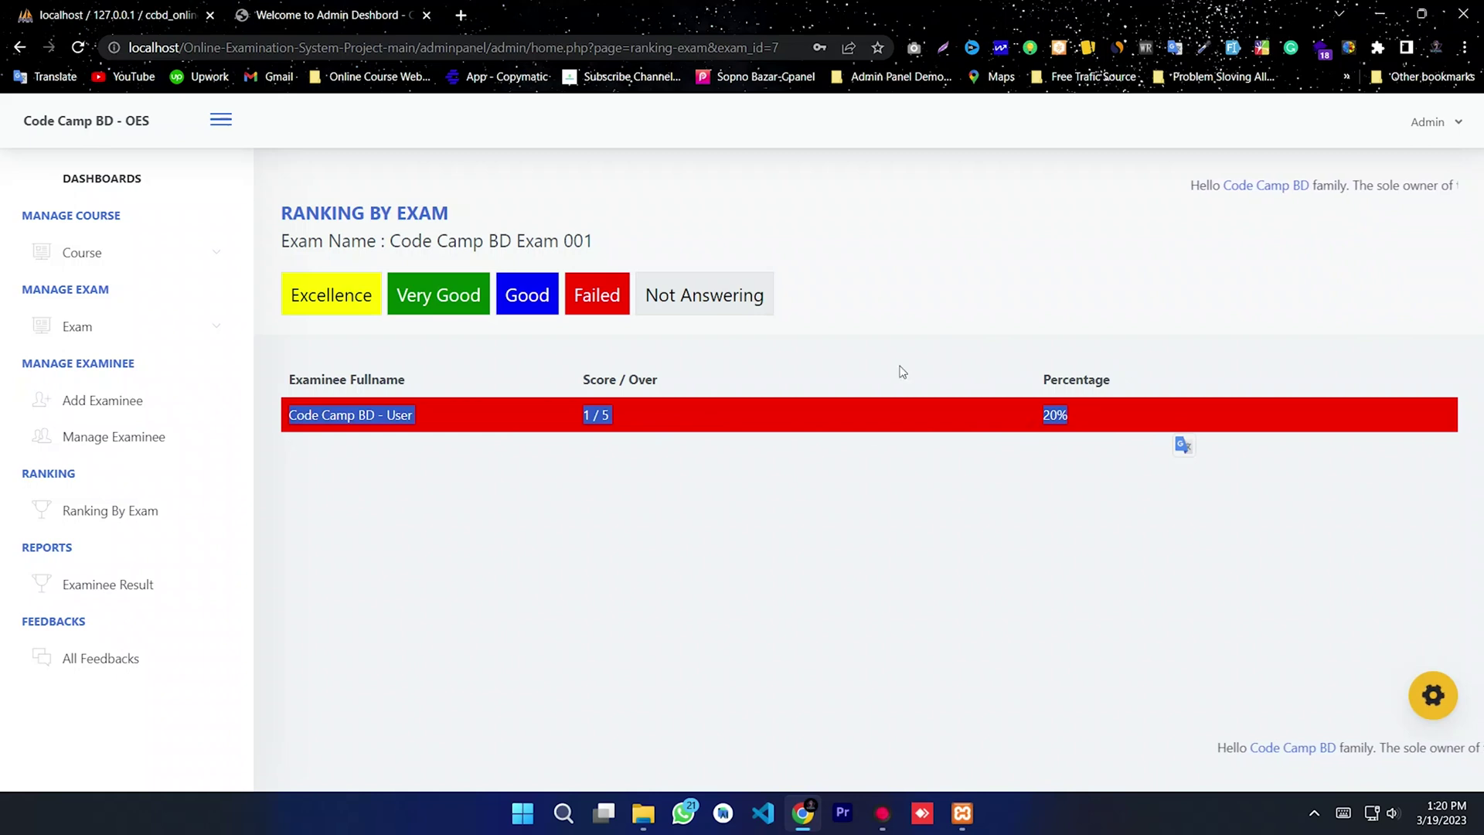
left_click(480, 340)
left_click(497, 313)
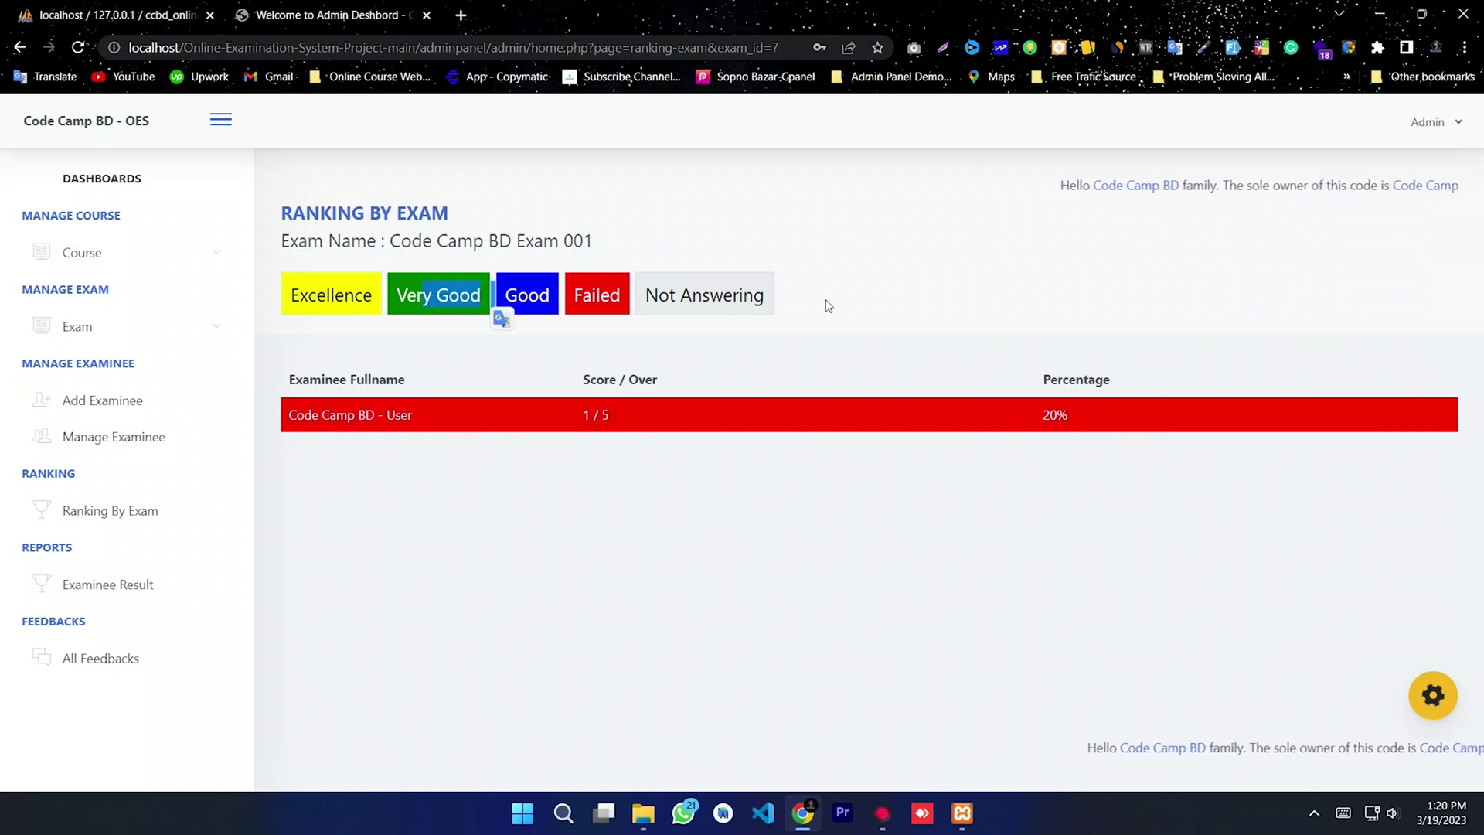
Step: Open Examinee Result showing 1 / 10 (10%) and 1 / 5 (20%), then open and close the first record
left_click(73, 586)
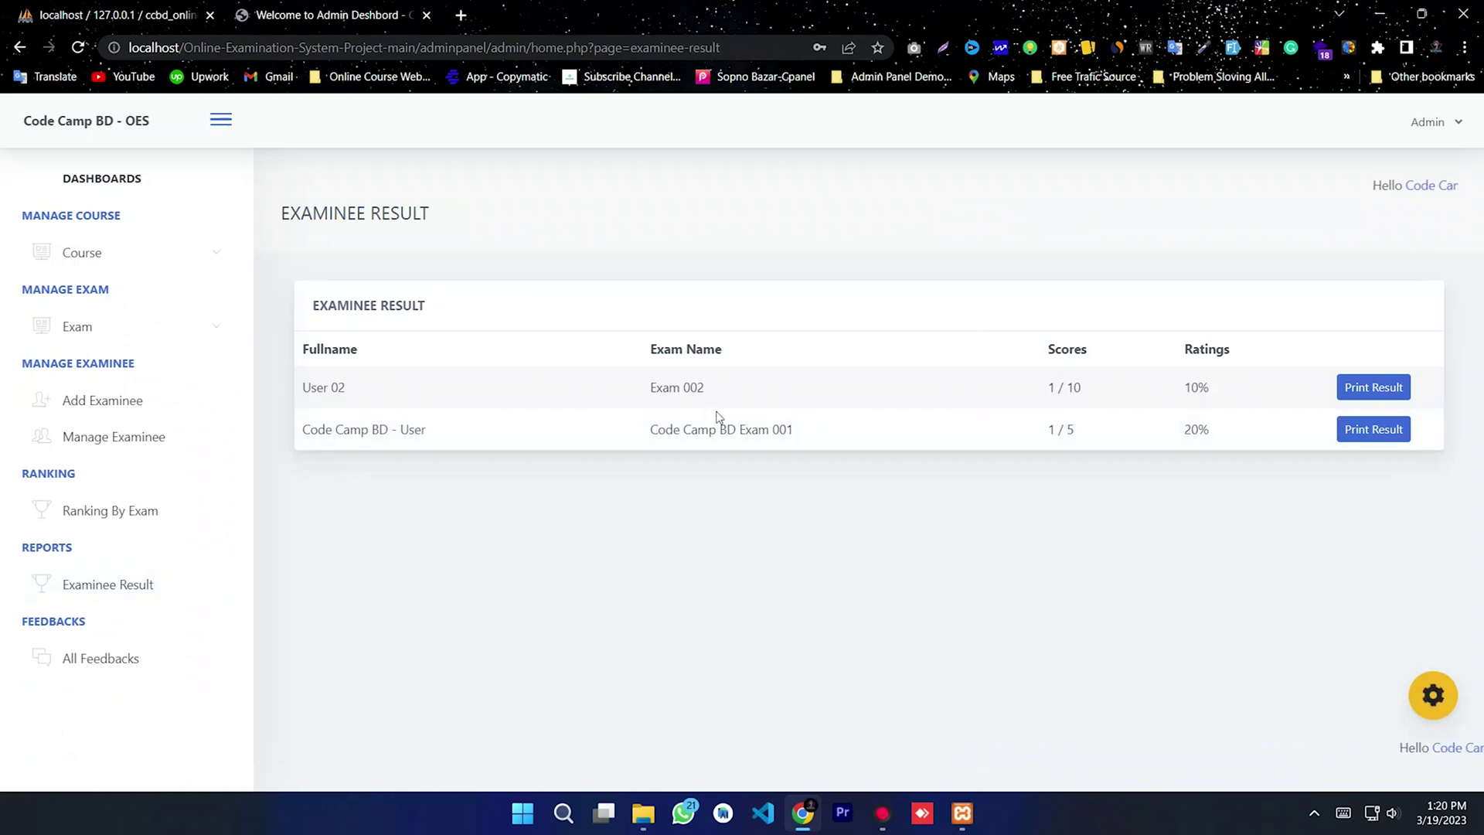
left_click_drag(1109, 439, 1030, 394)
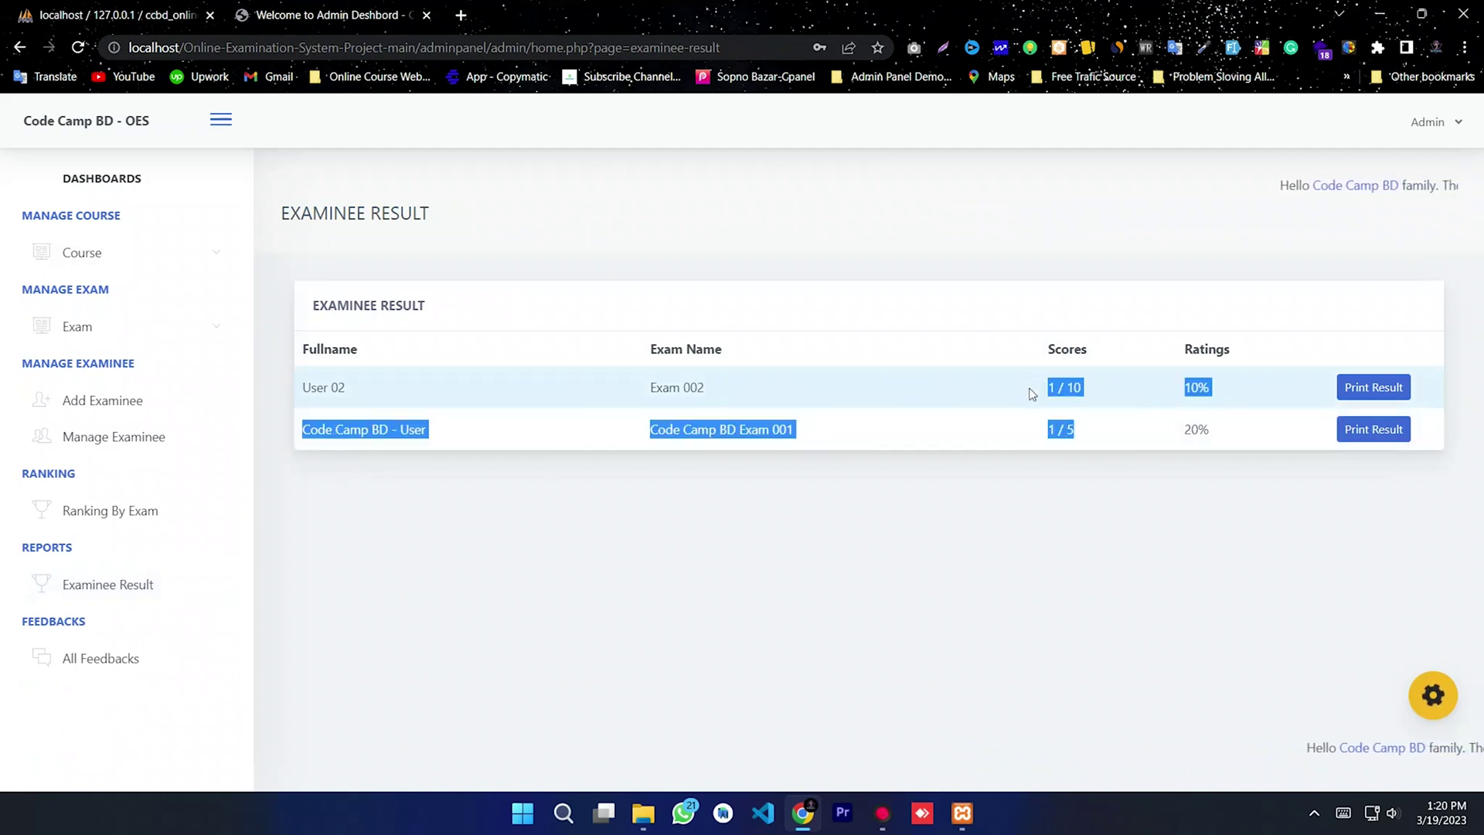
left_click(1102, 462)
left_click(1370, 389)
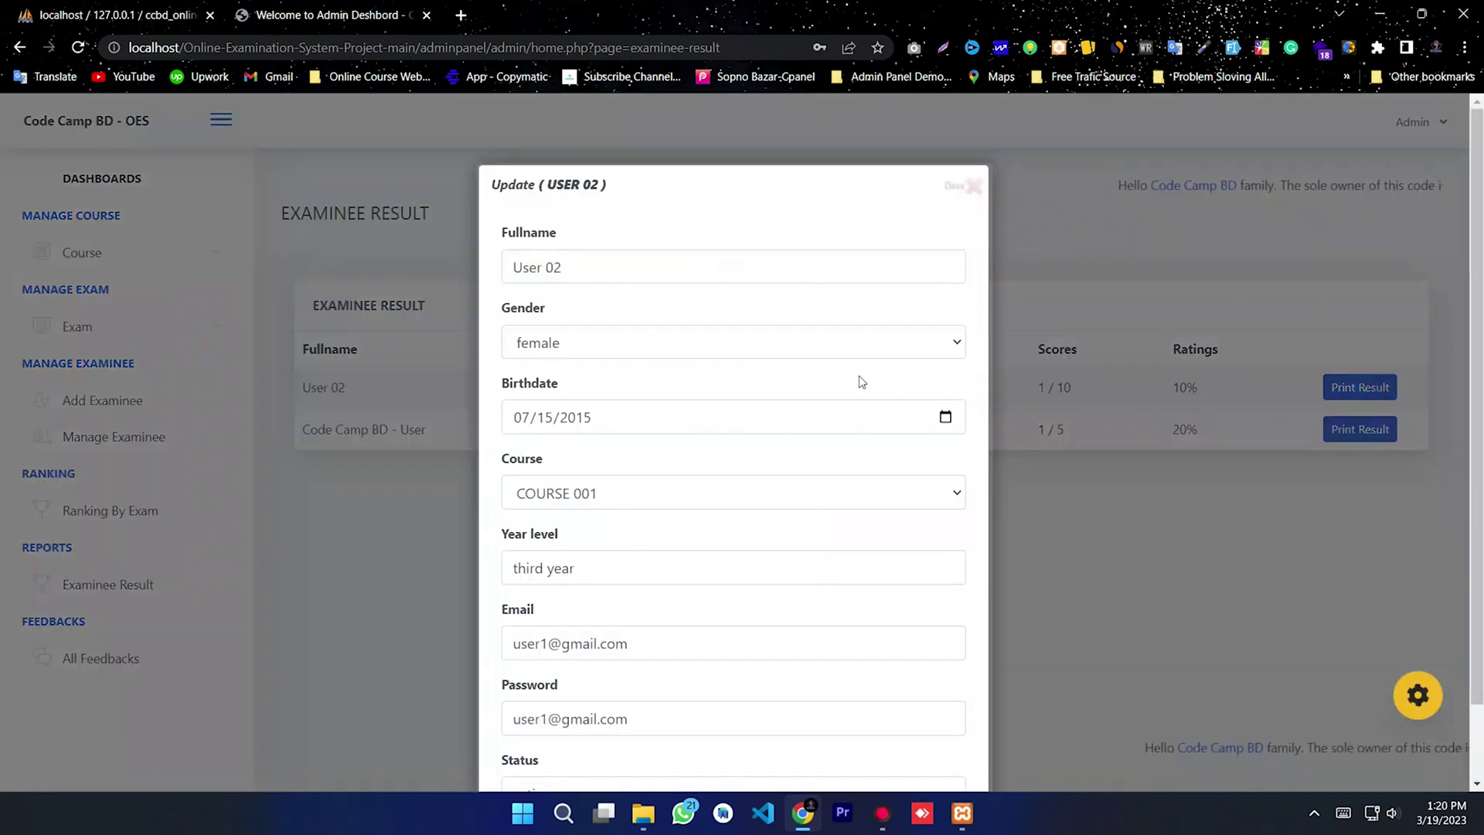
scroll(664, 387, "down", 2)
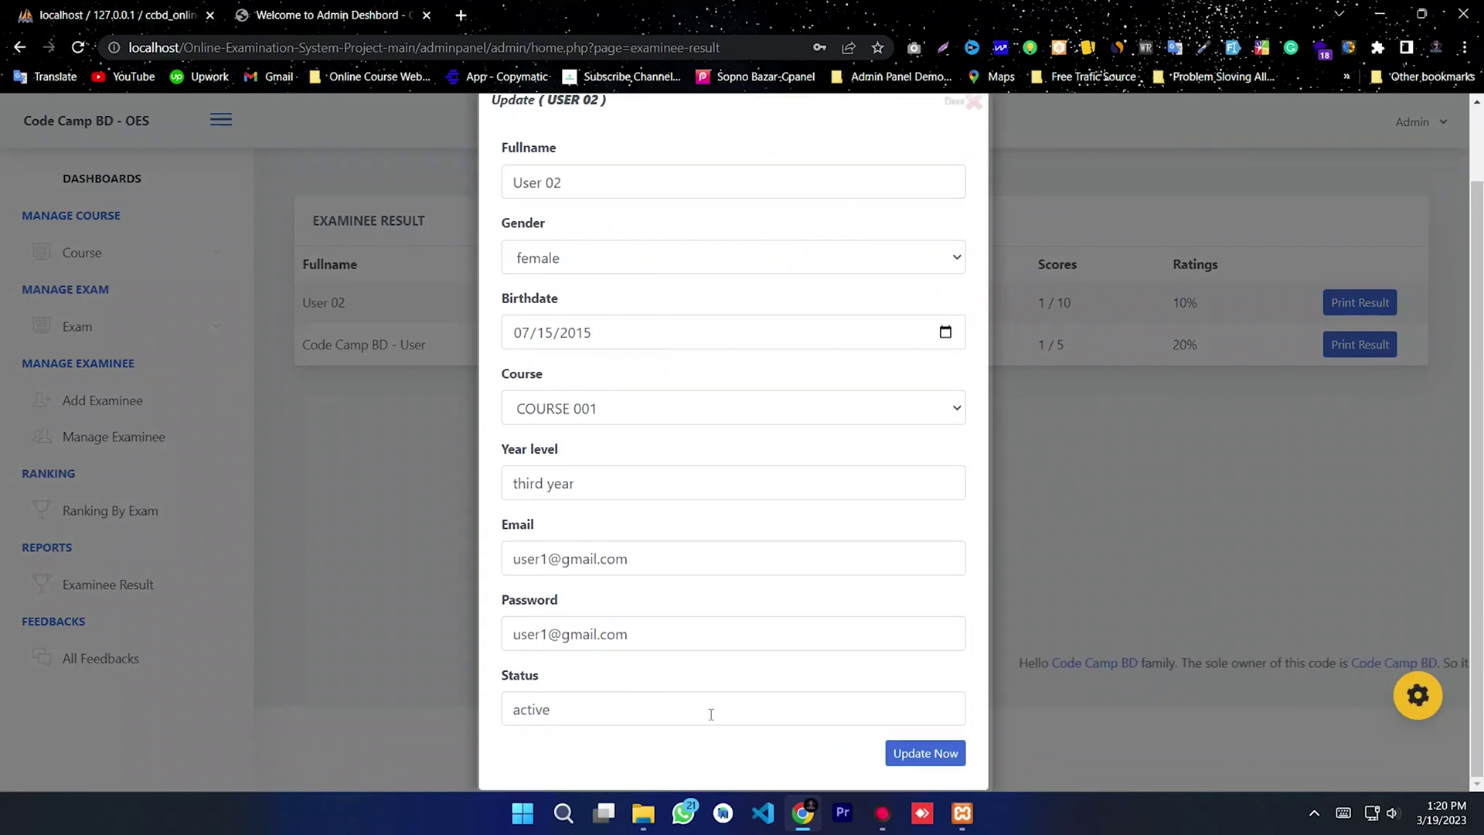
scroll(1026, 155, "up", 2)
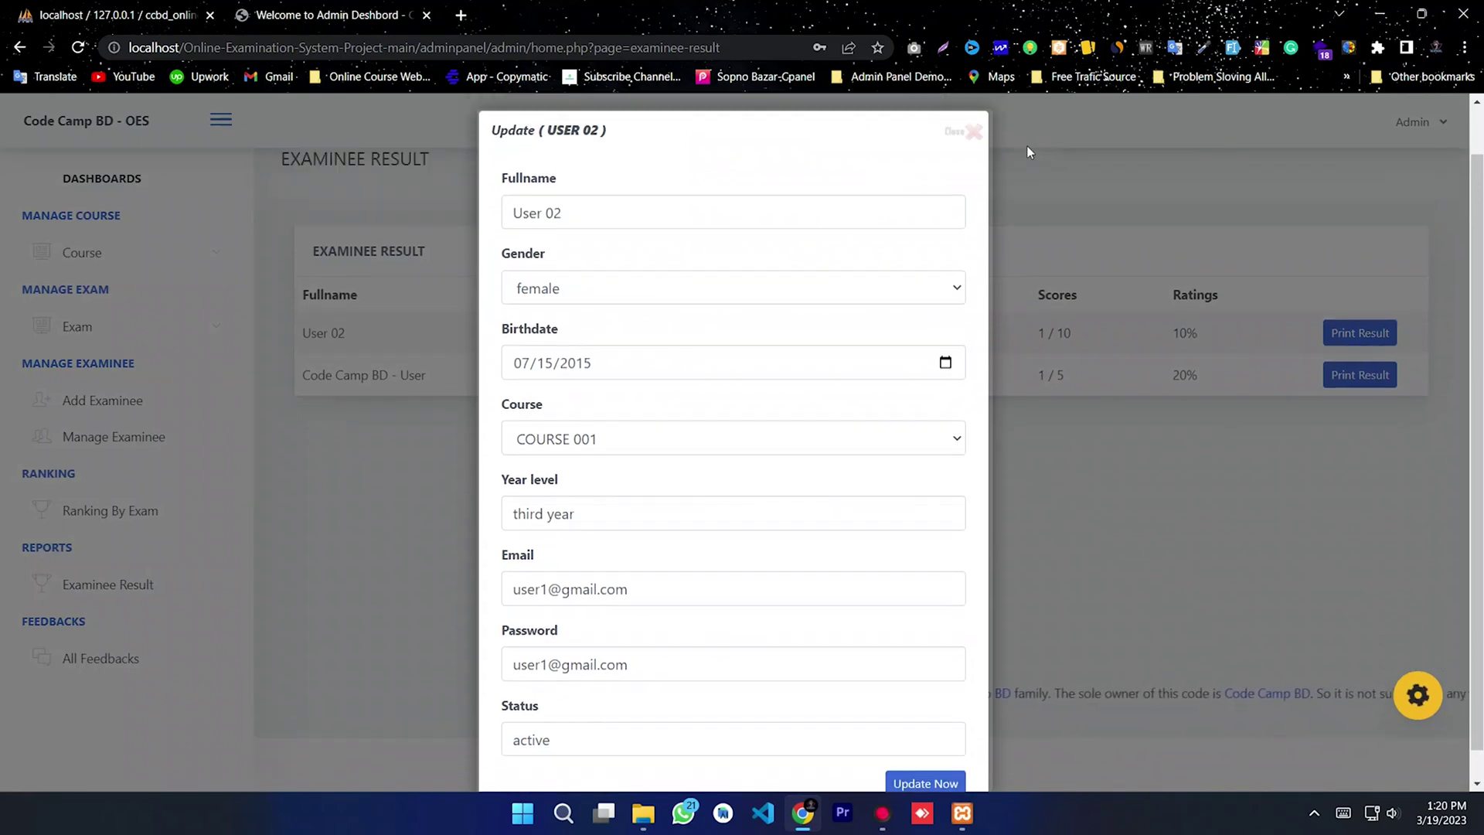
left_click(975, 186)
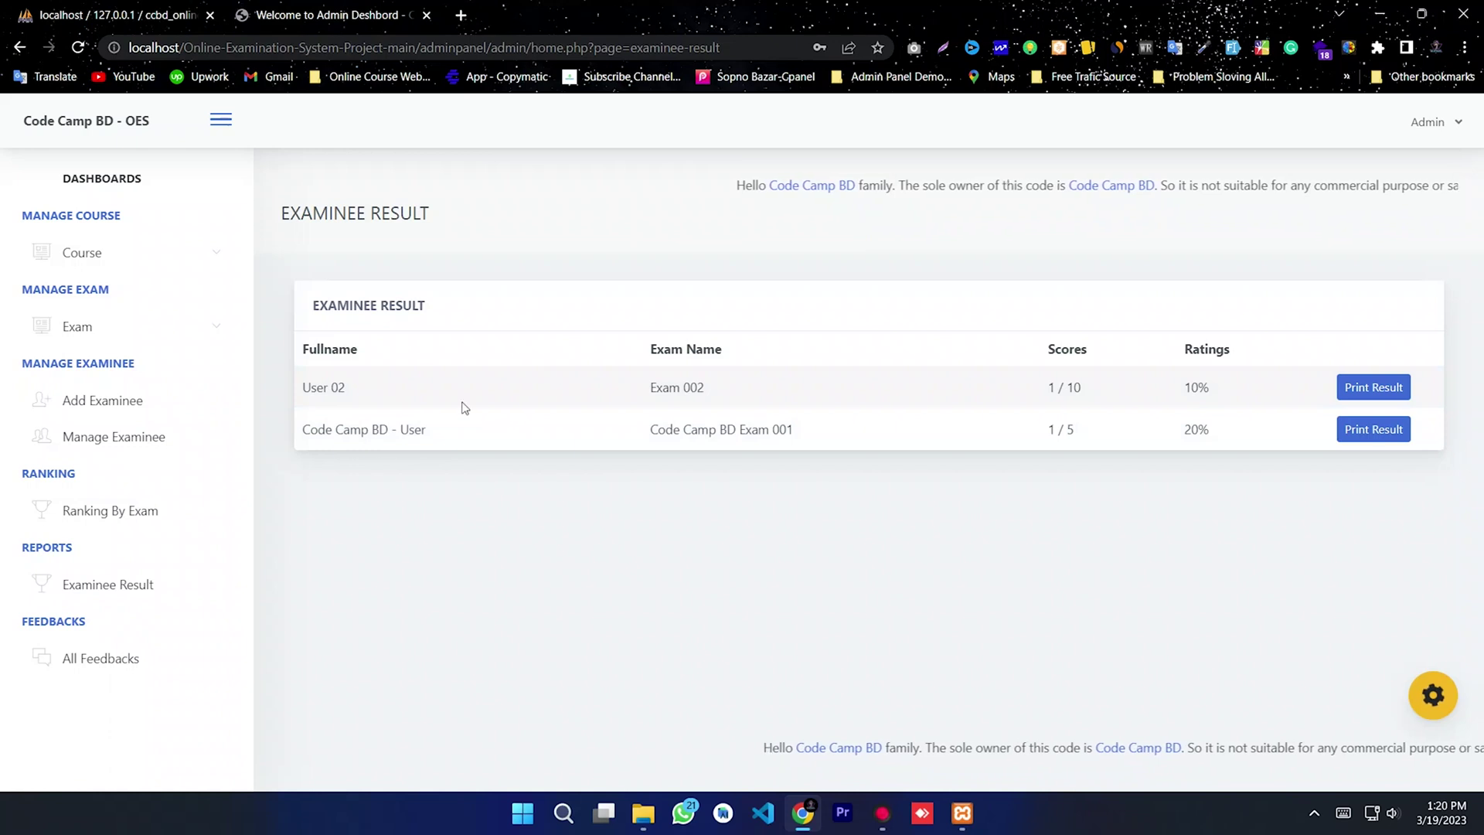
Step: Review the All Feedbacks list, highlighting the Feedbacks heading and the Anonymous row's feedback text
left_click(108, 659)
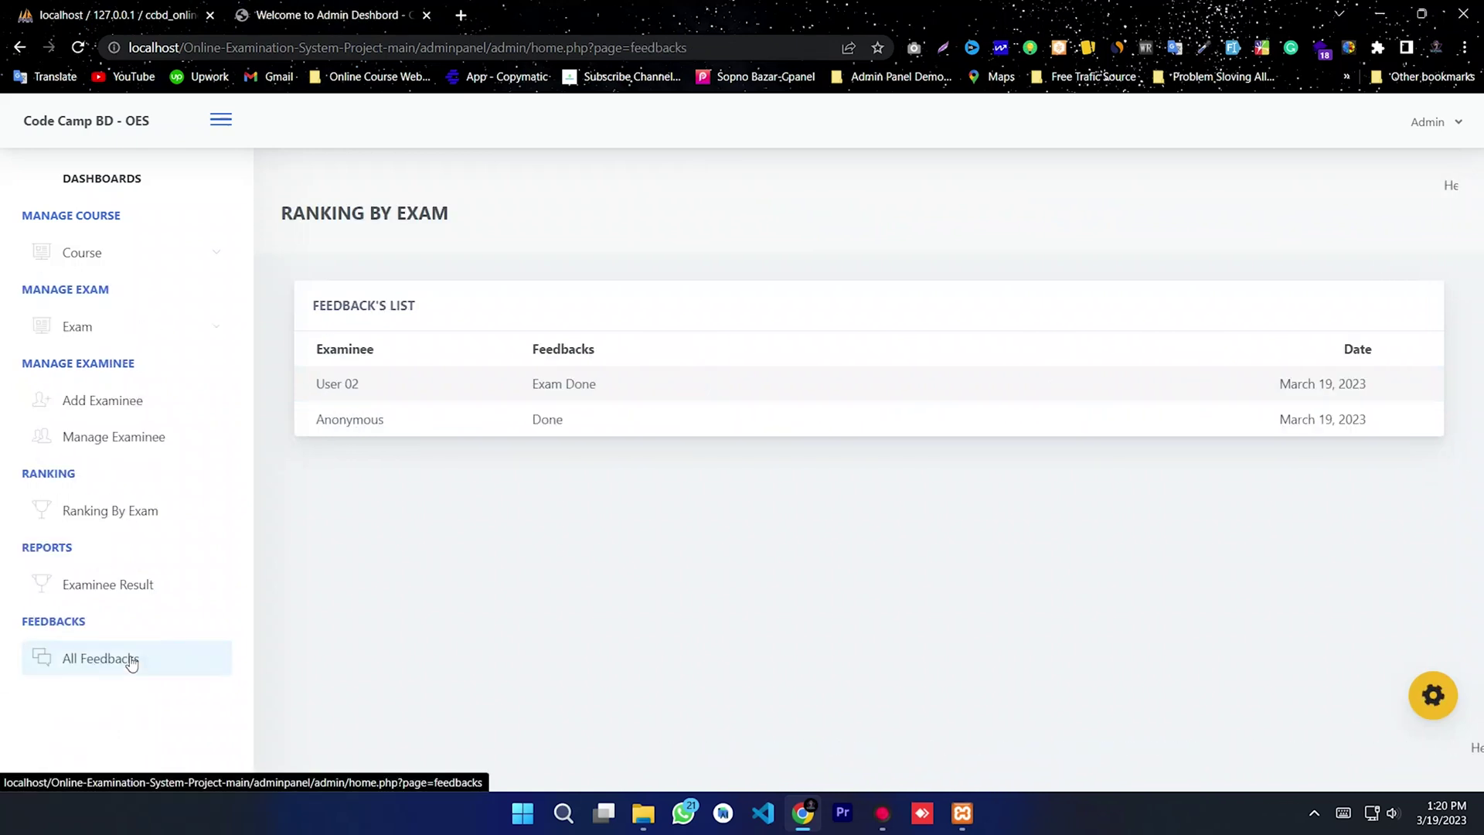
left_click(619, 426)
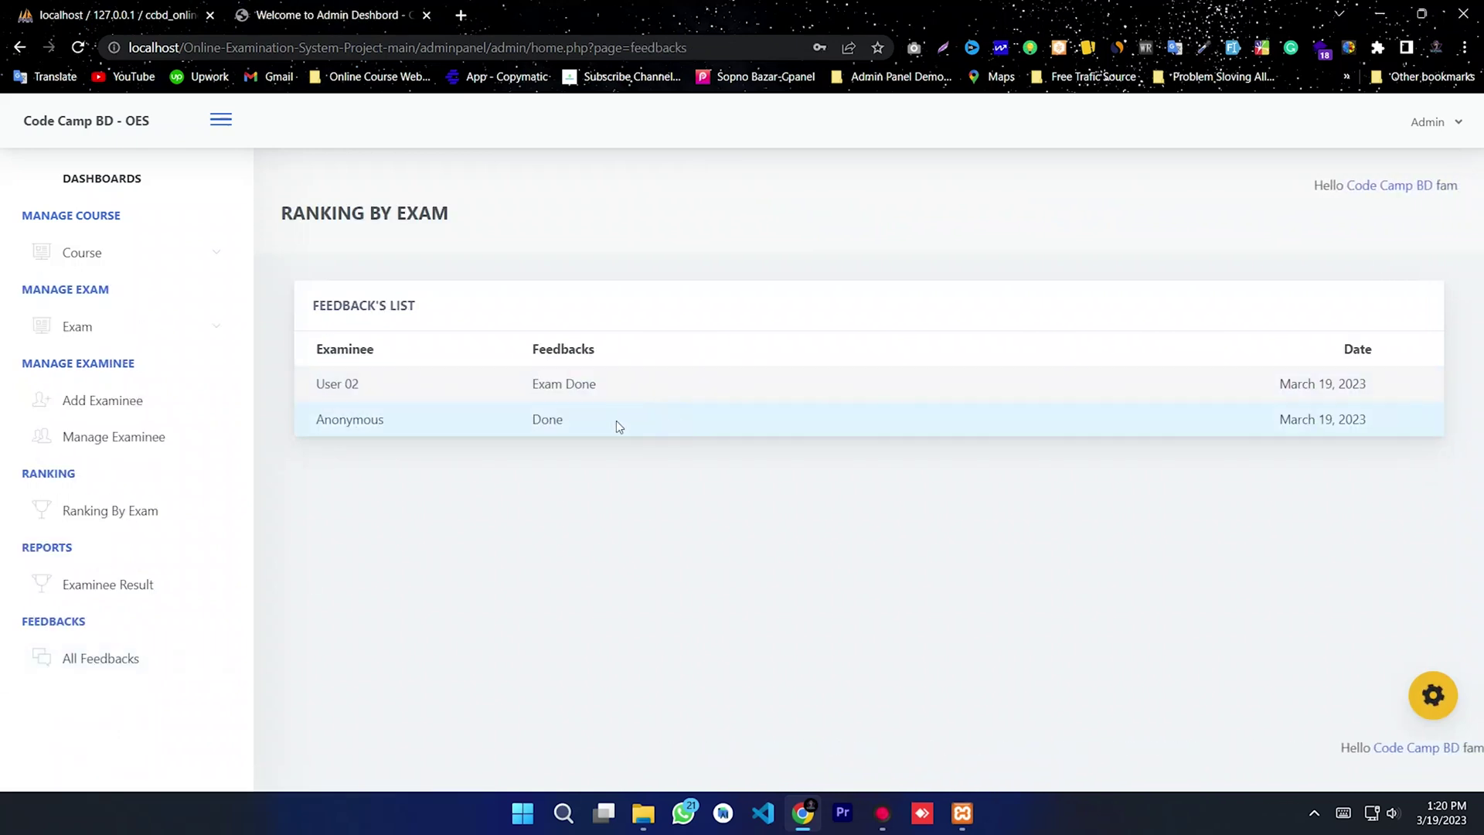
left_click(740, 450)
left_click_drag(800, 368, 362, 386)
left_click(312, 392)
left_click(580, 431)
left_click_drag(580, 431, 532, 421)
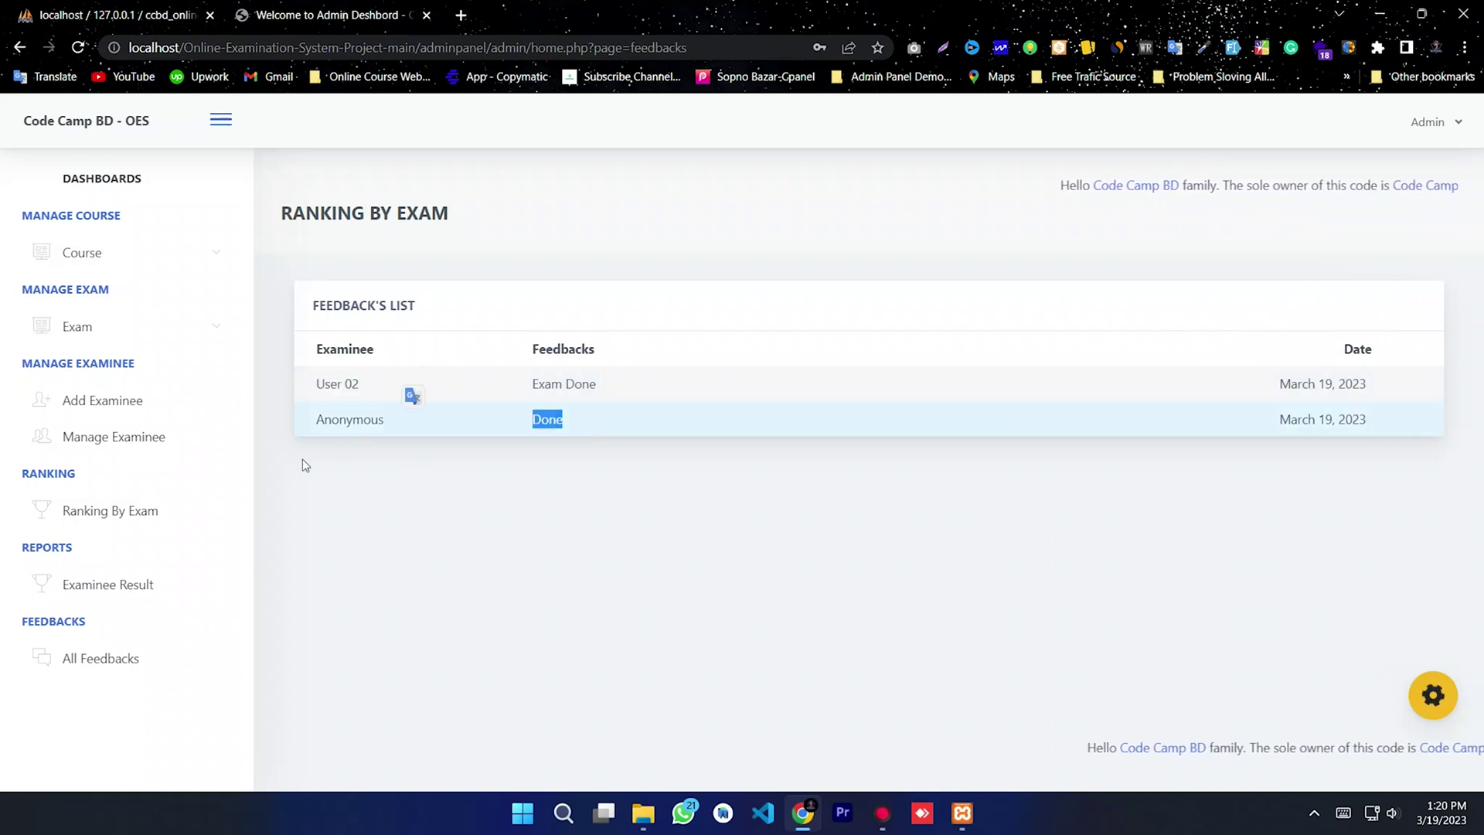
left_click(656, 483)
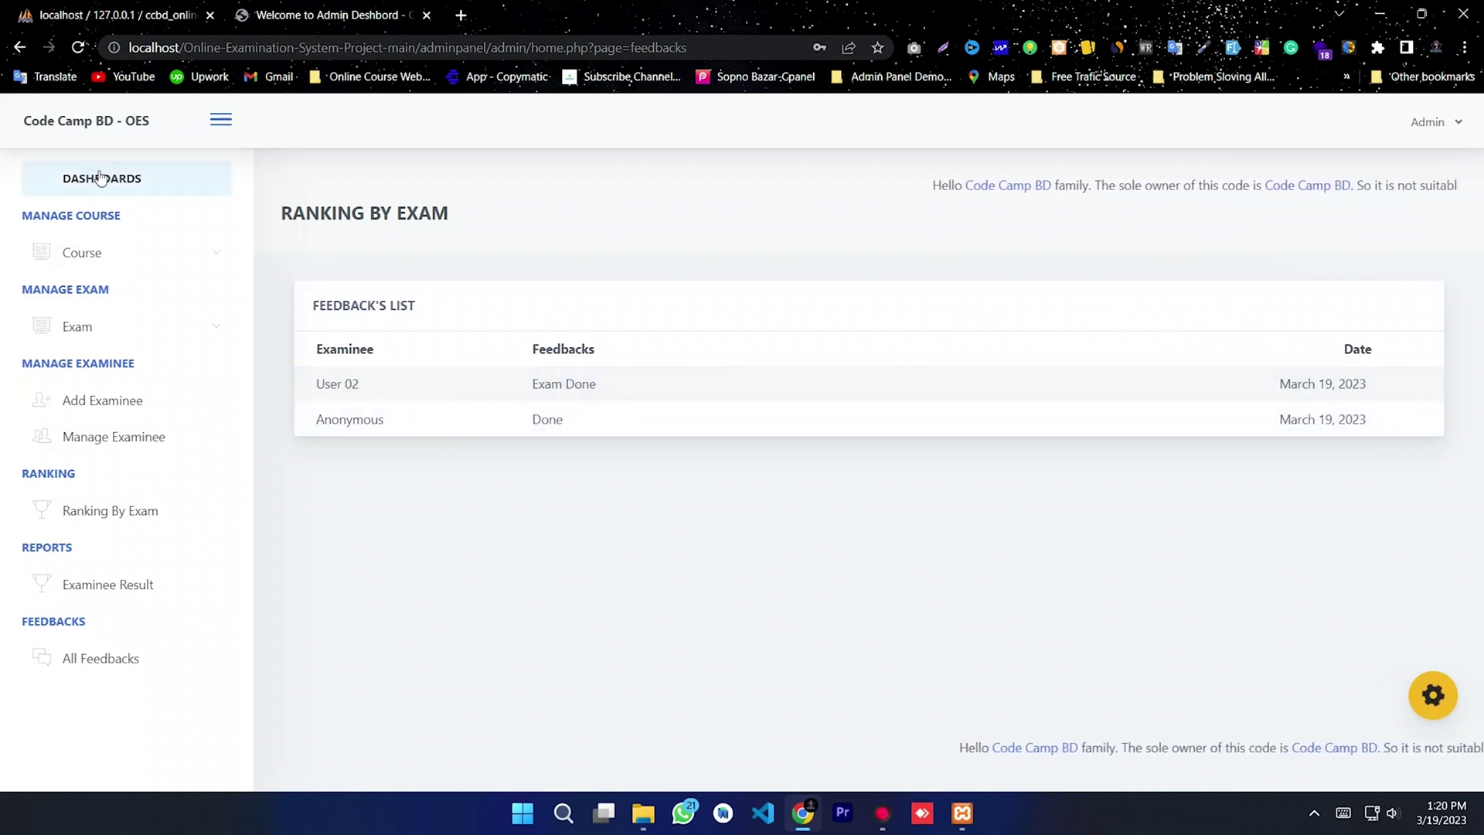
Step: Return to the dashboard, log out of the Admin account, and minimize Chrome
left_click(108, 180)
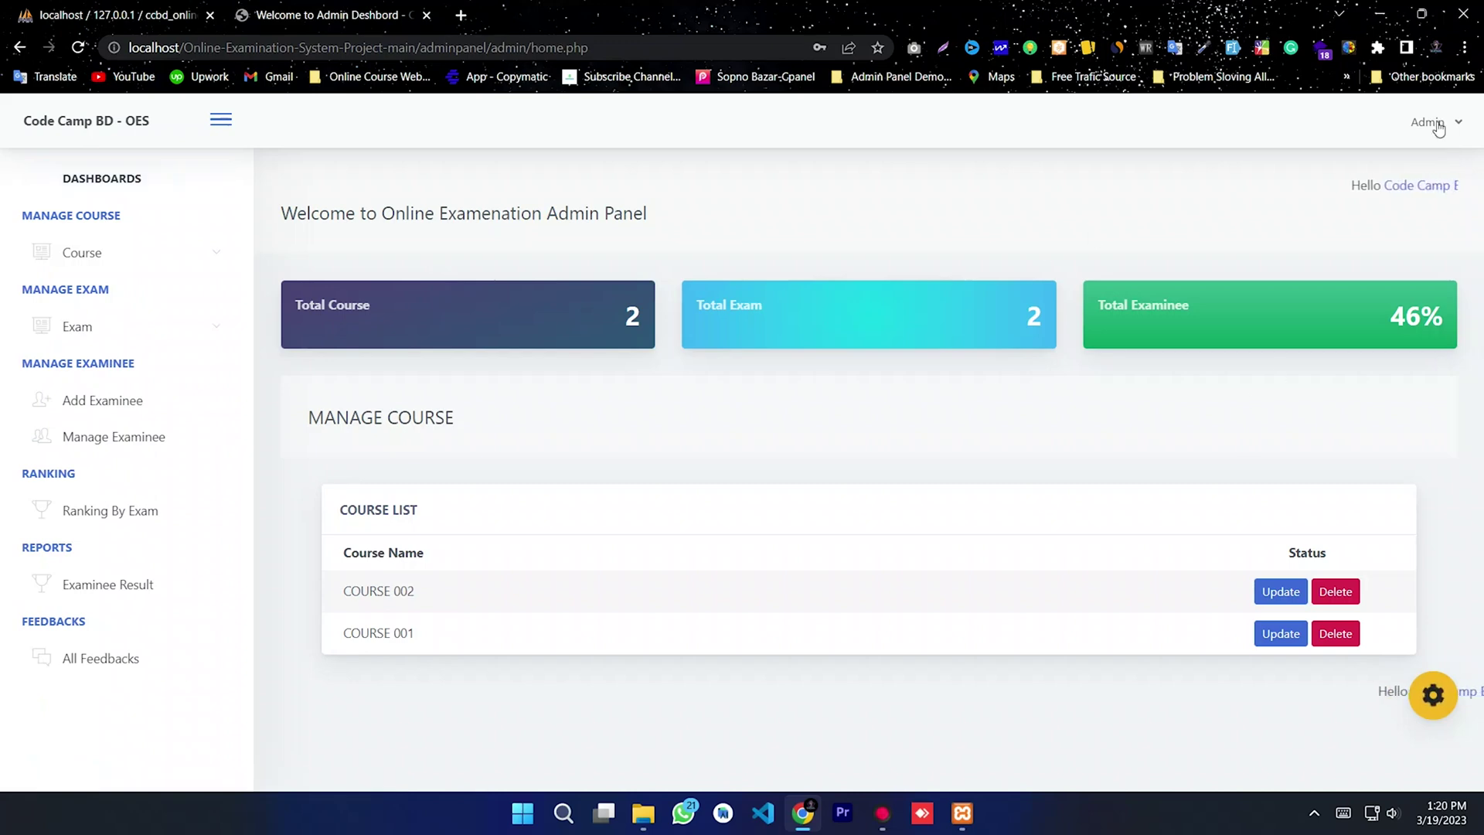
left_click(1430, 122)
left_click(1292, 204)
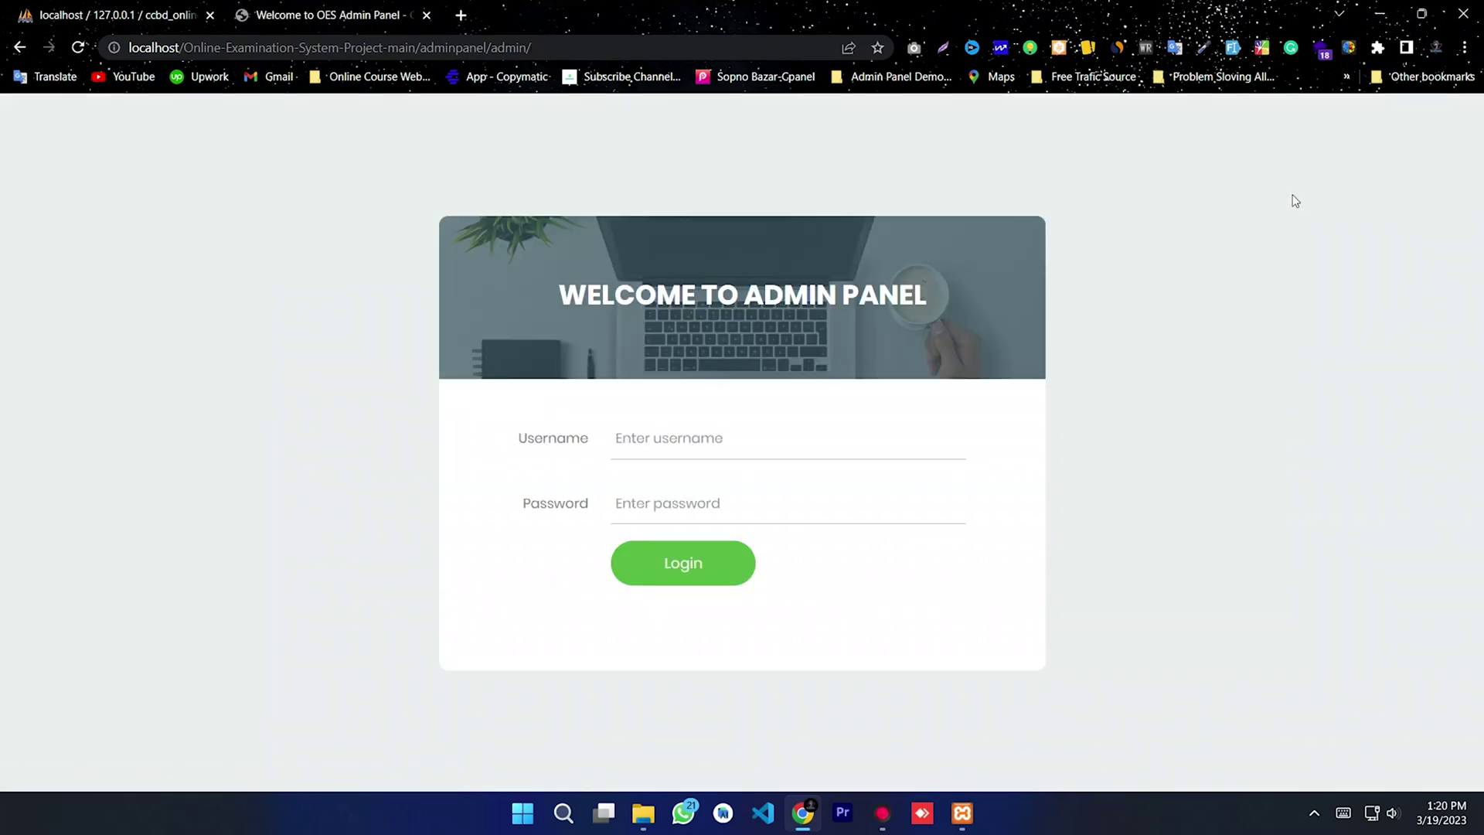
left_click(1379, 15)
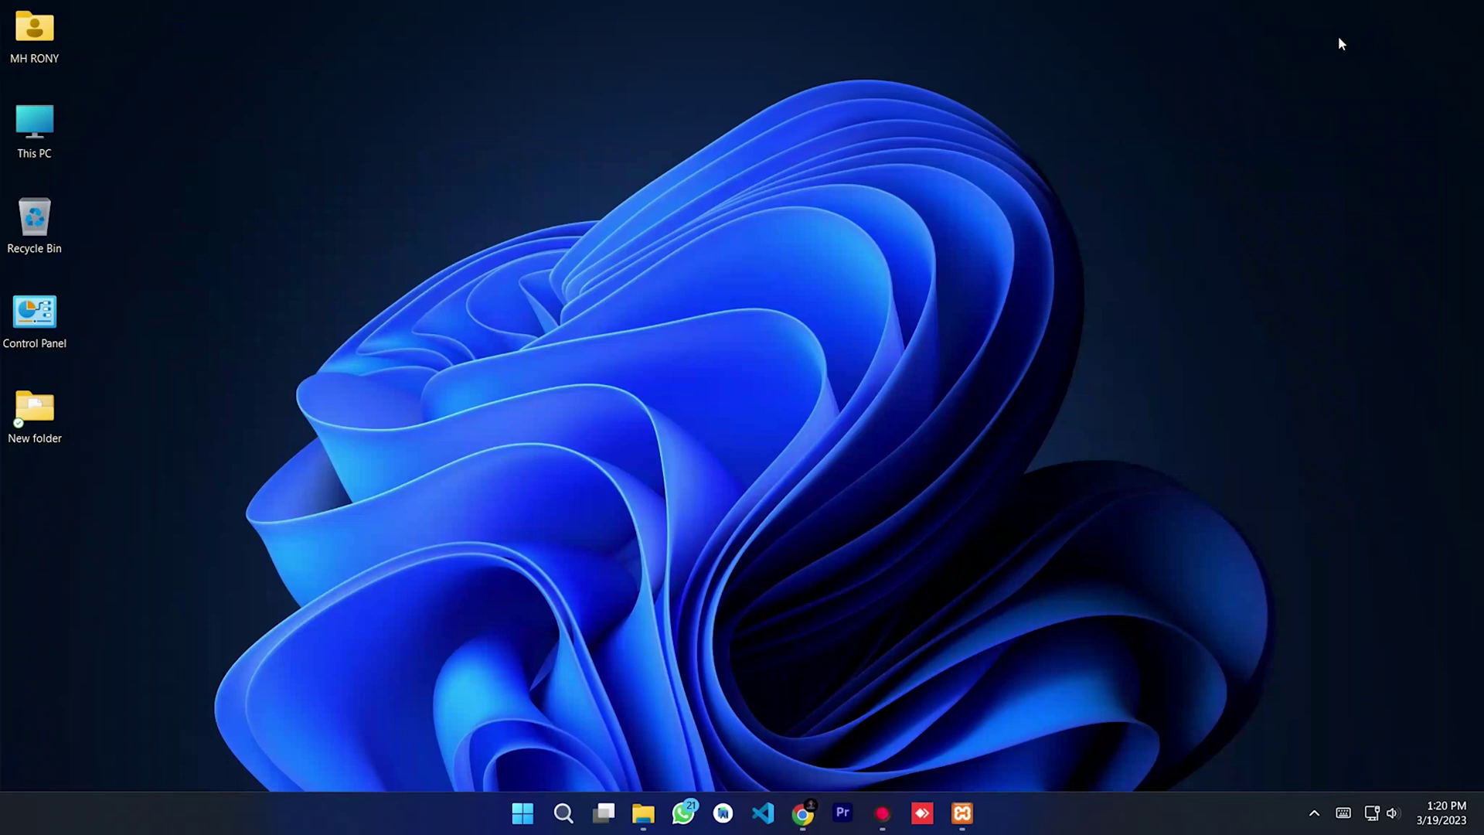